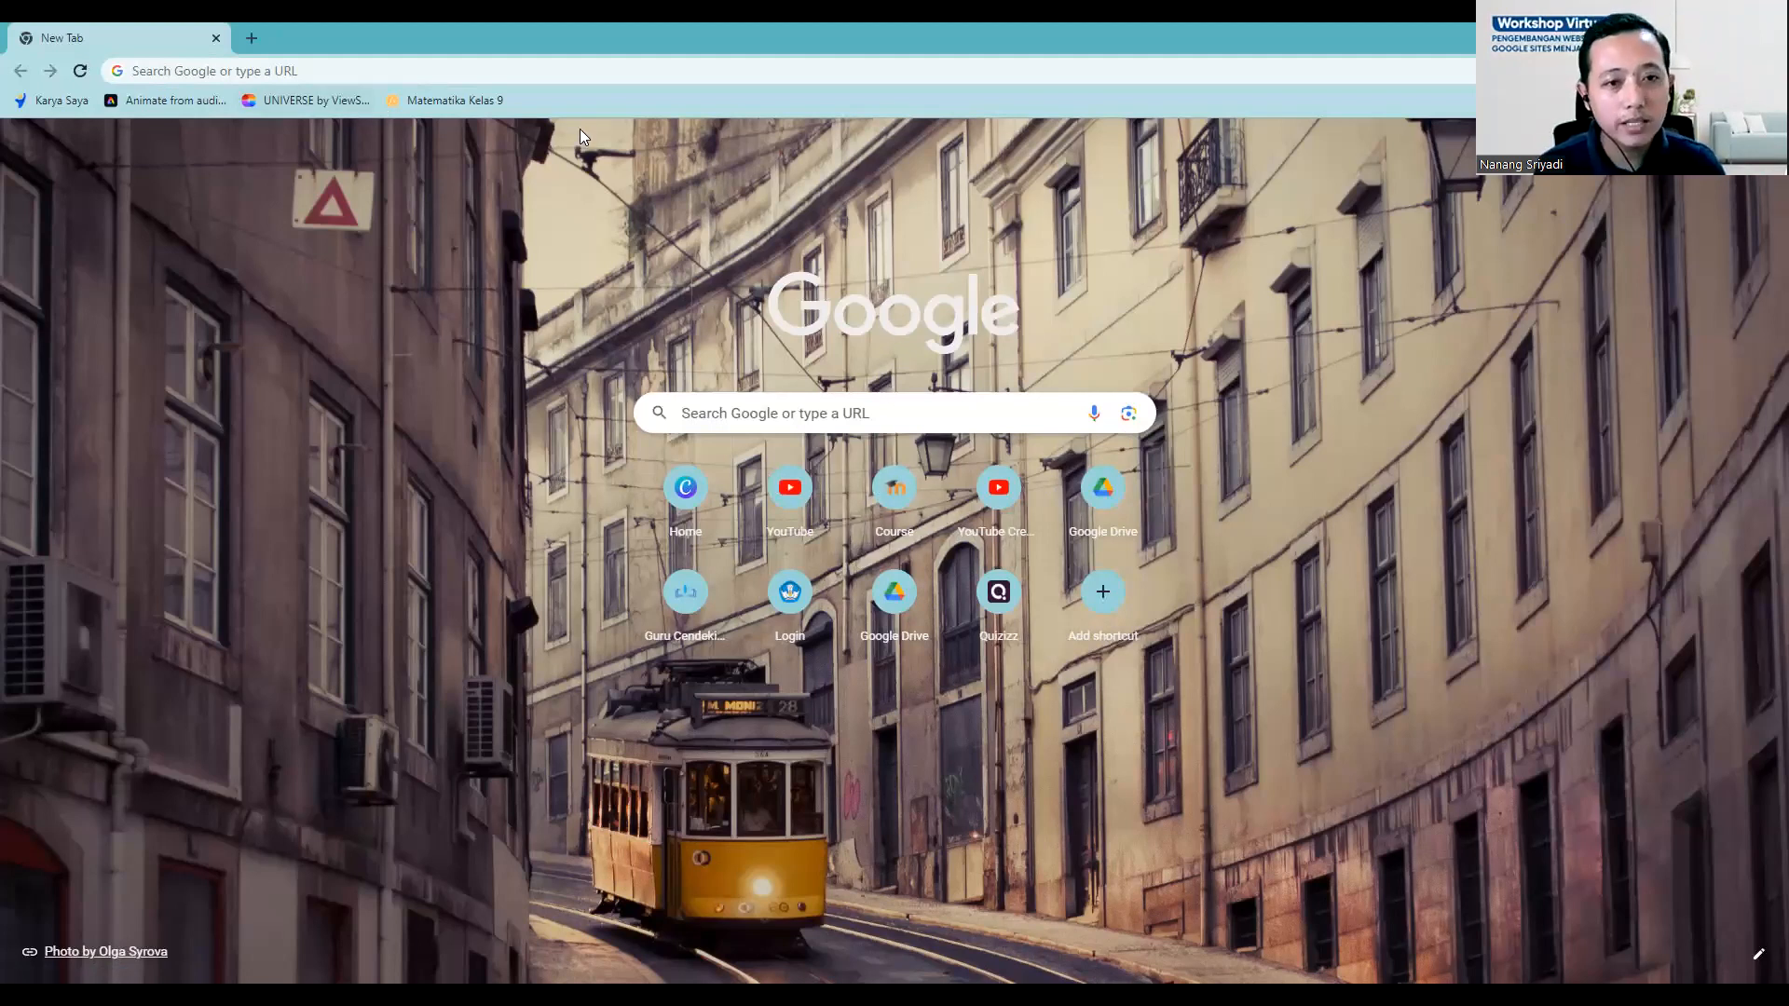
# Step: Go to sites.google.com and check which Google account is signed in
pyautogui.click(257, 73)
pyautogui.write('sites')
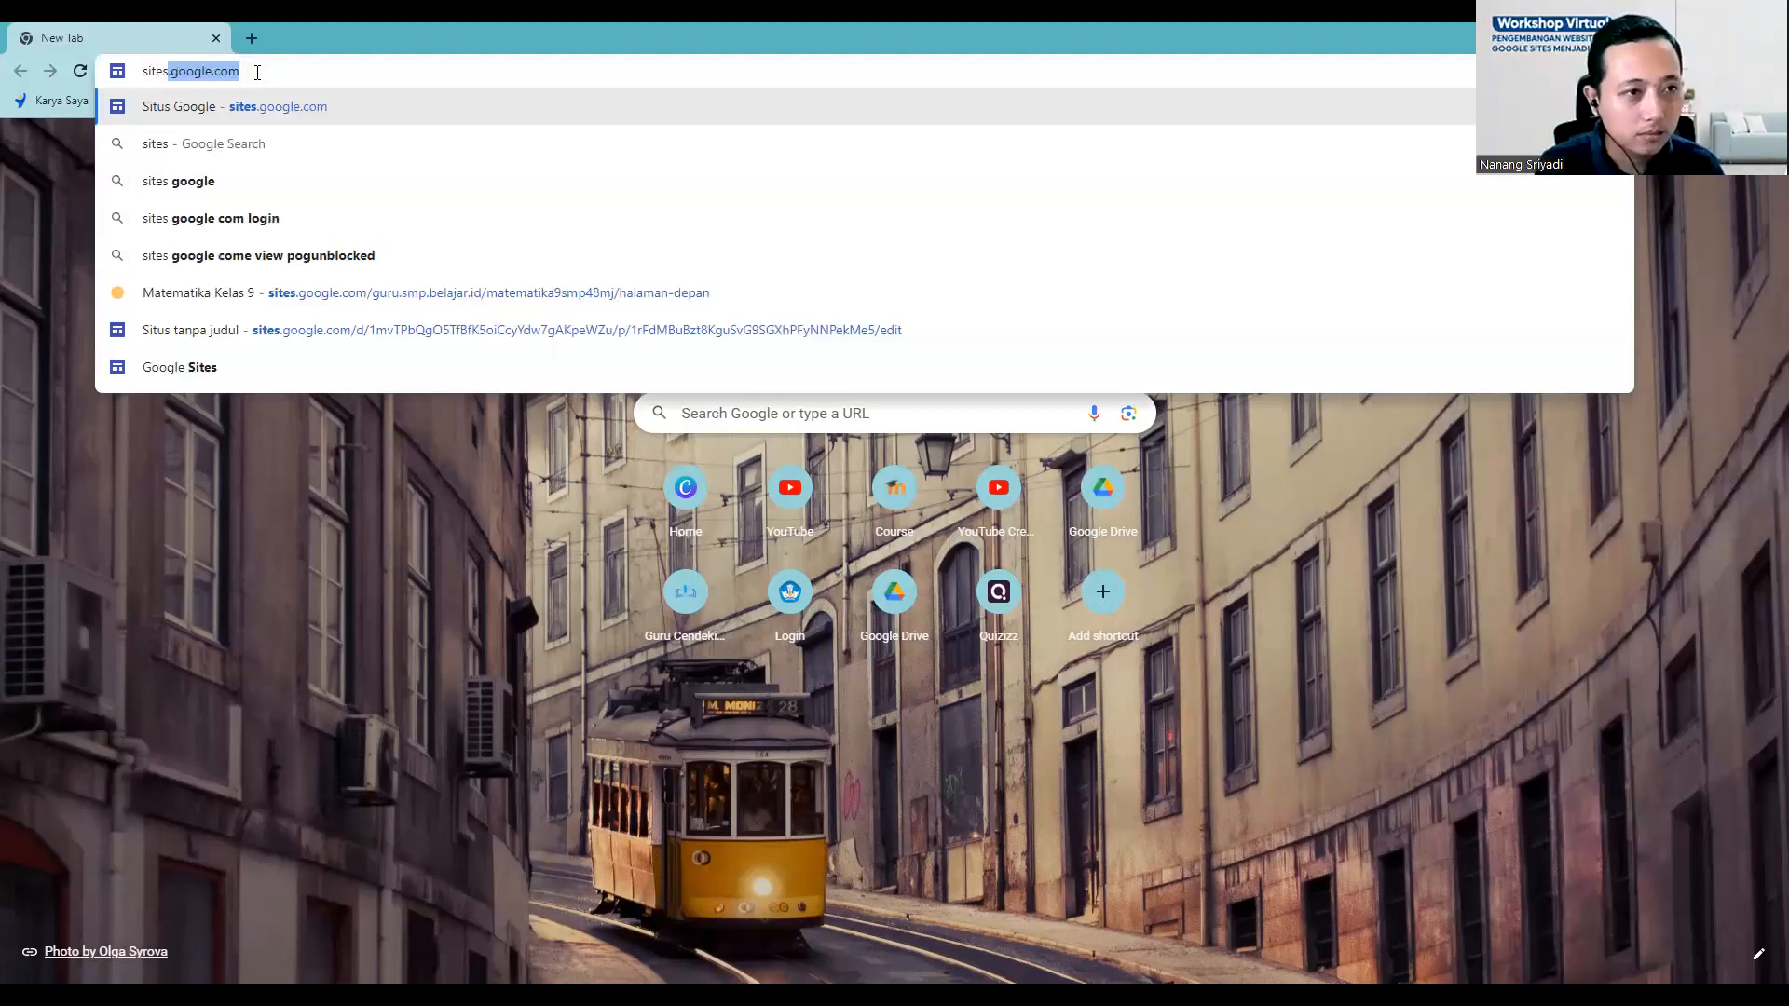
pyautogui.press('Right')
pyautogui.hotkey('ctrl', 'a')
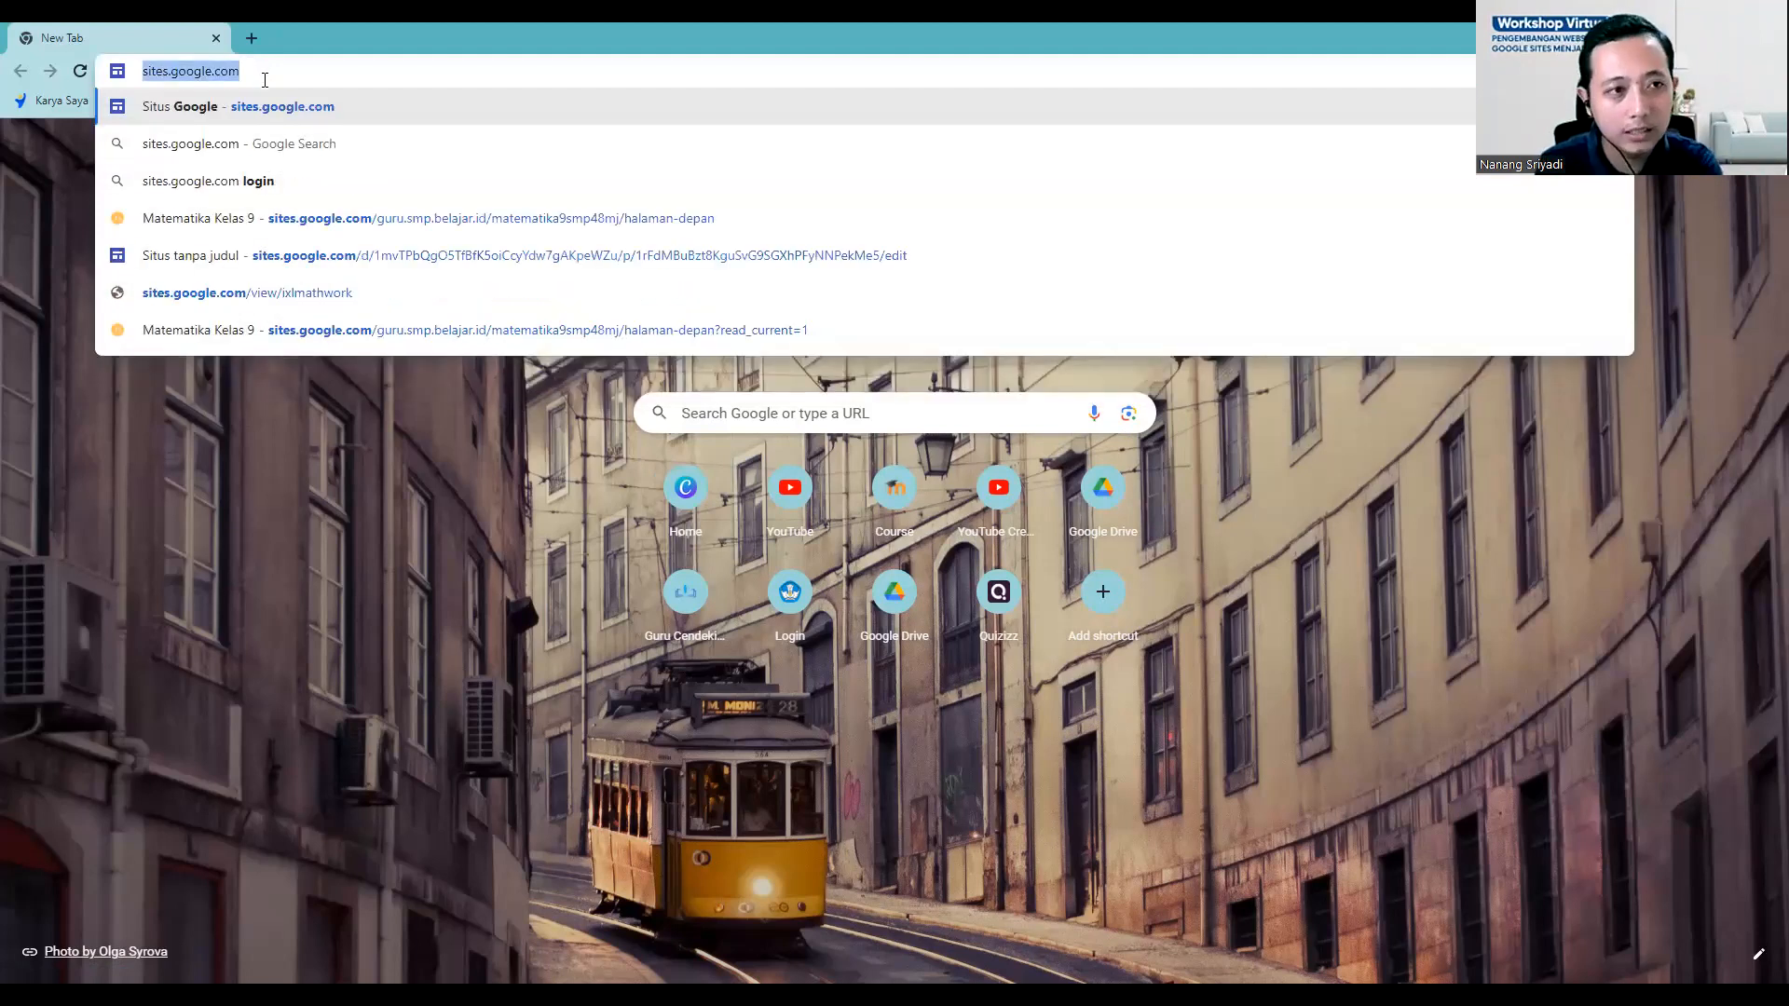
pyautogui.press('Return')
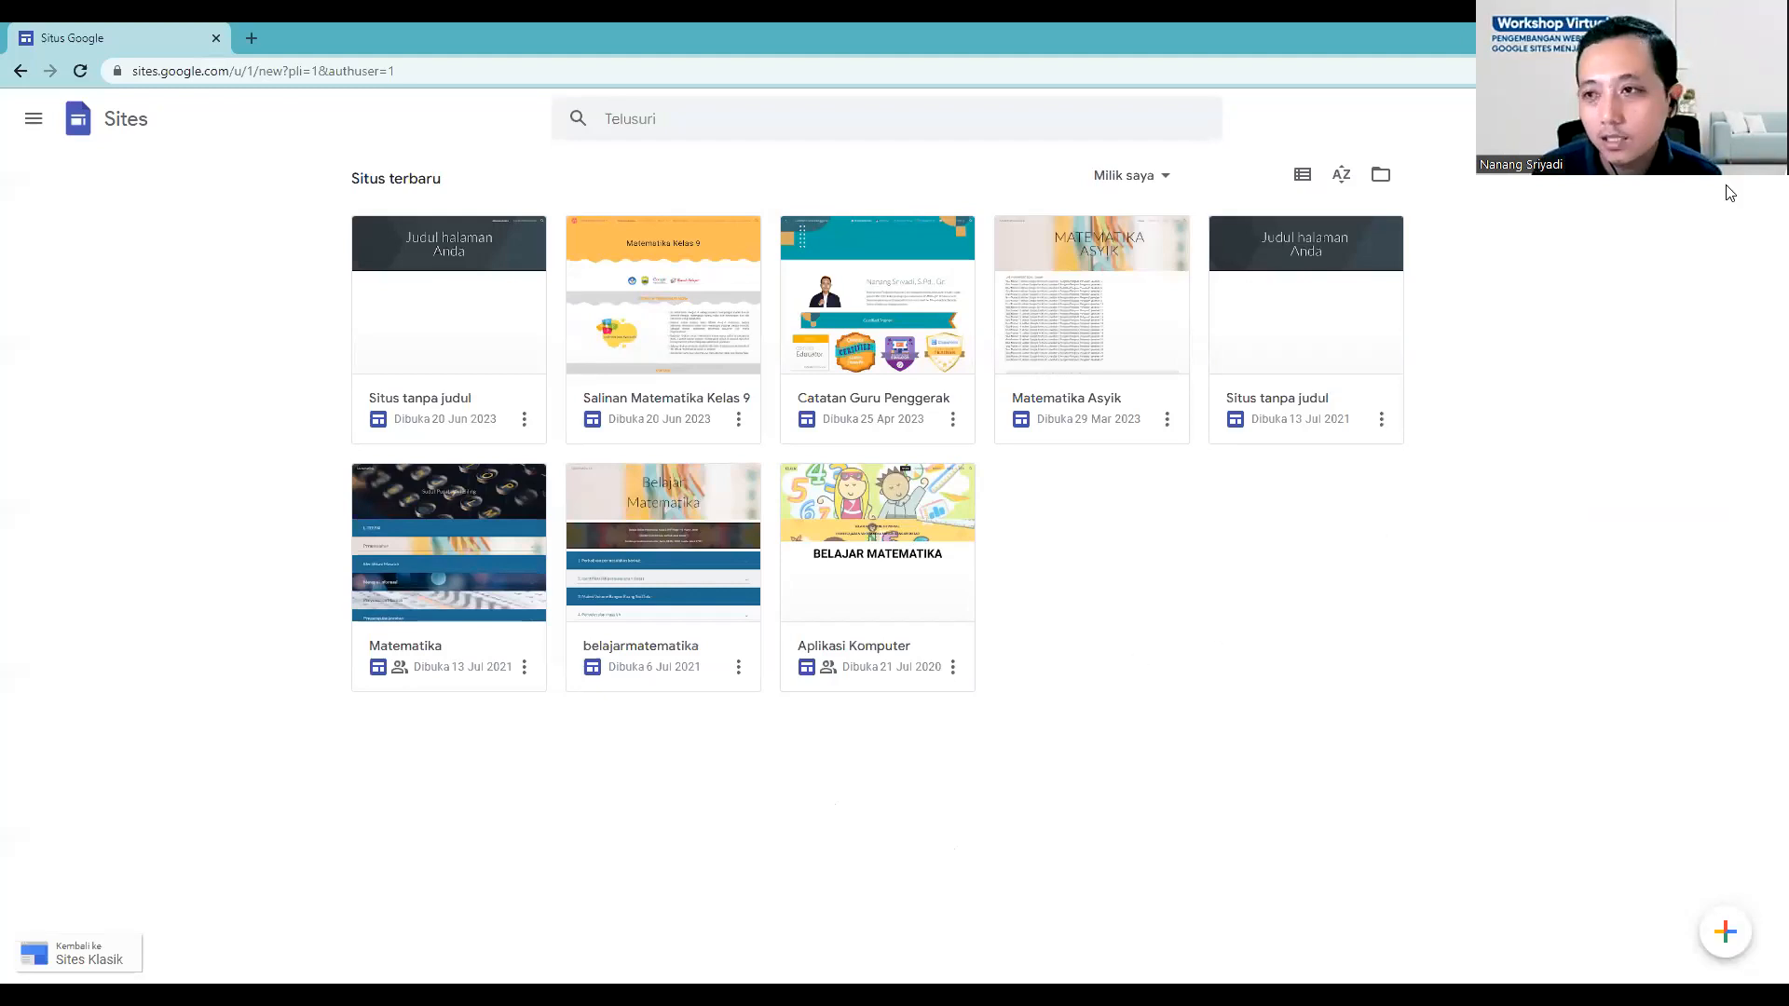
pyautogui.click(1752, 119)
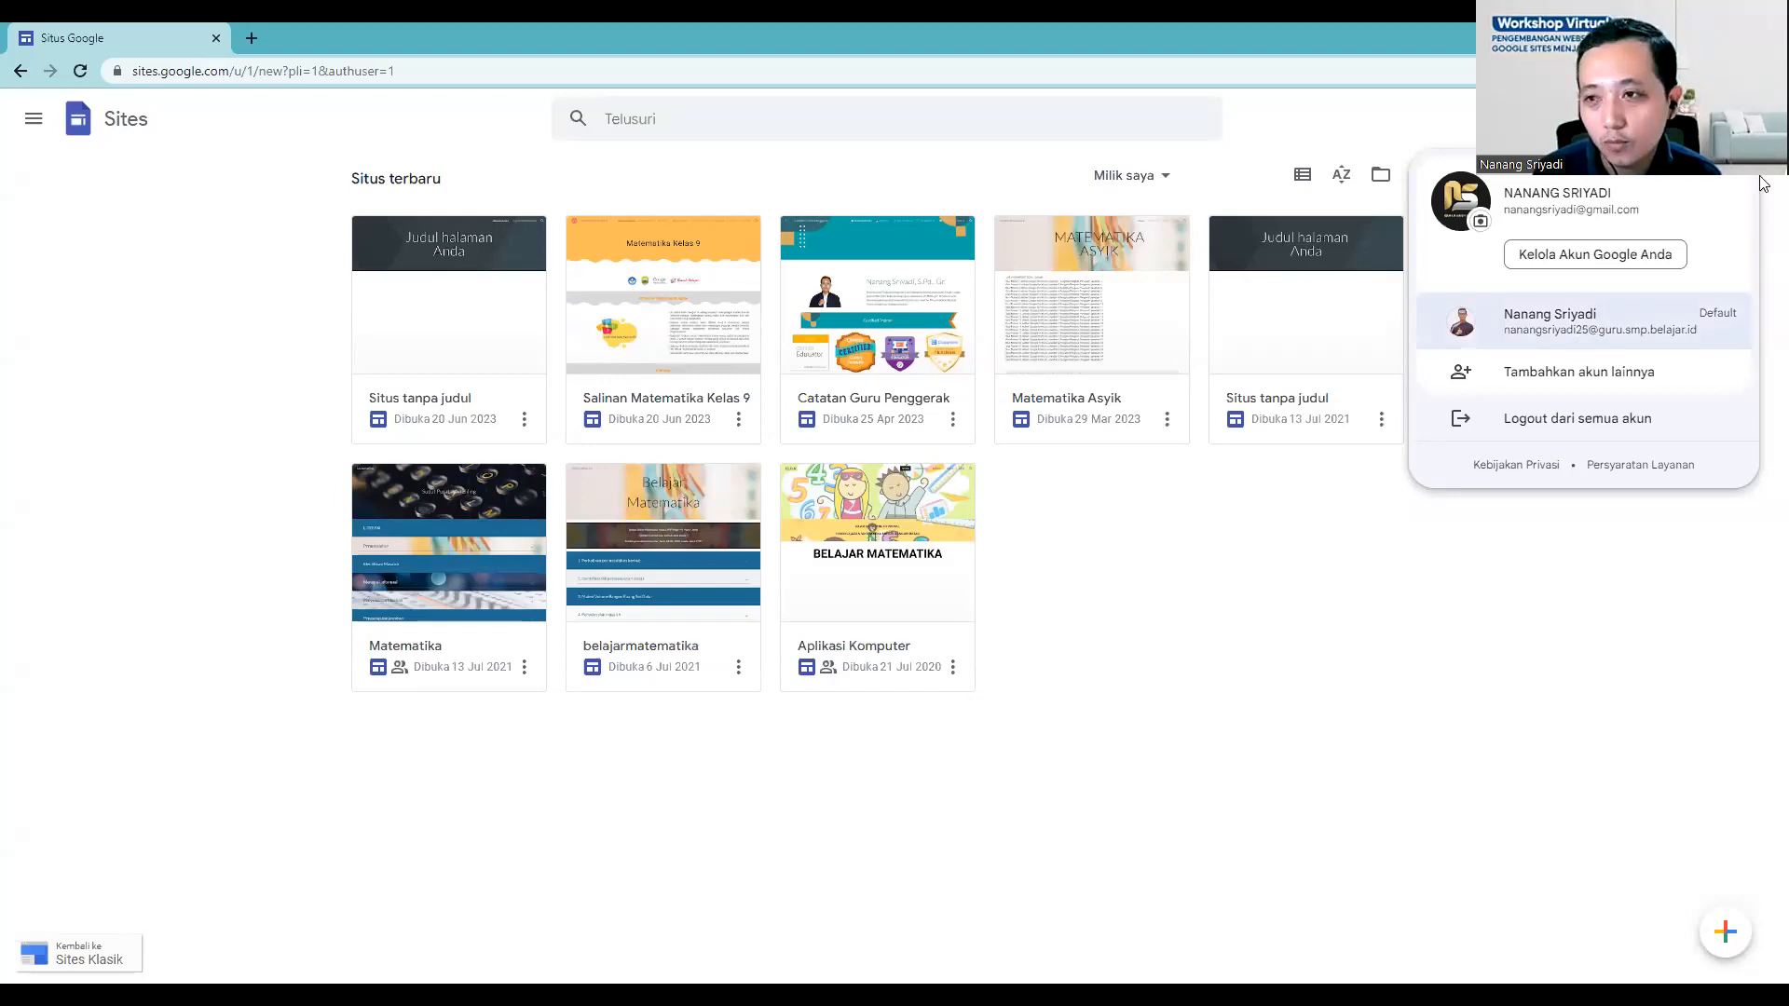
pyautogui.click(1284, 560)
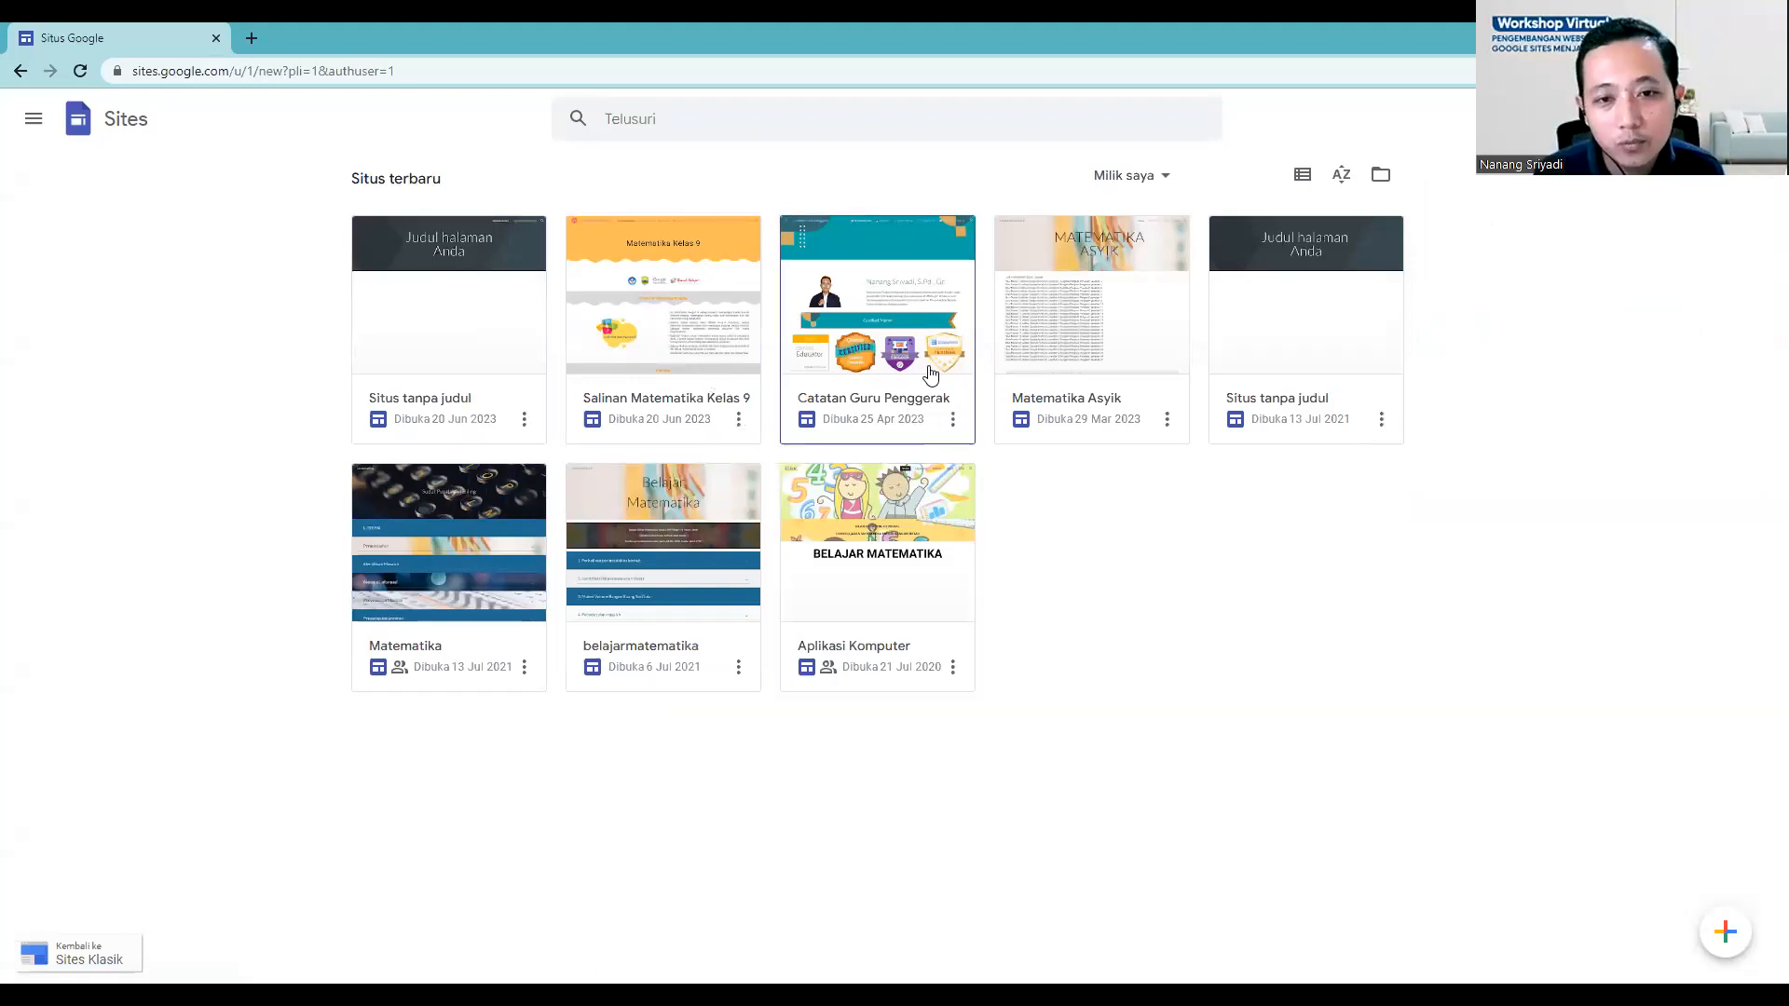
# Step: Open the Catatan Guru Penggerak site in a new tab and view its published version
pyautogui.click(952, 419)
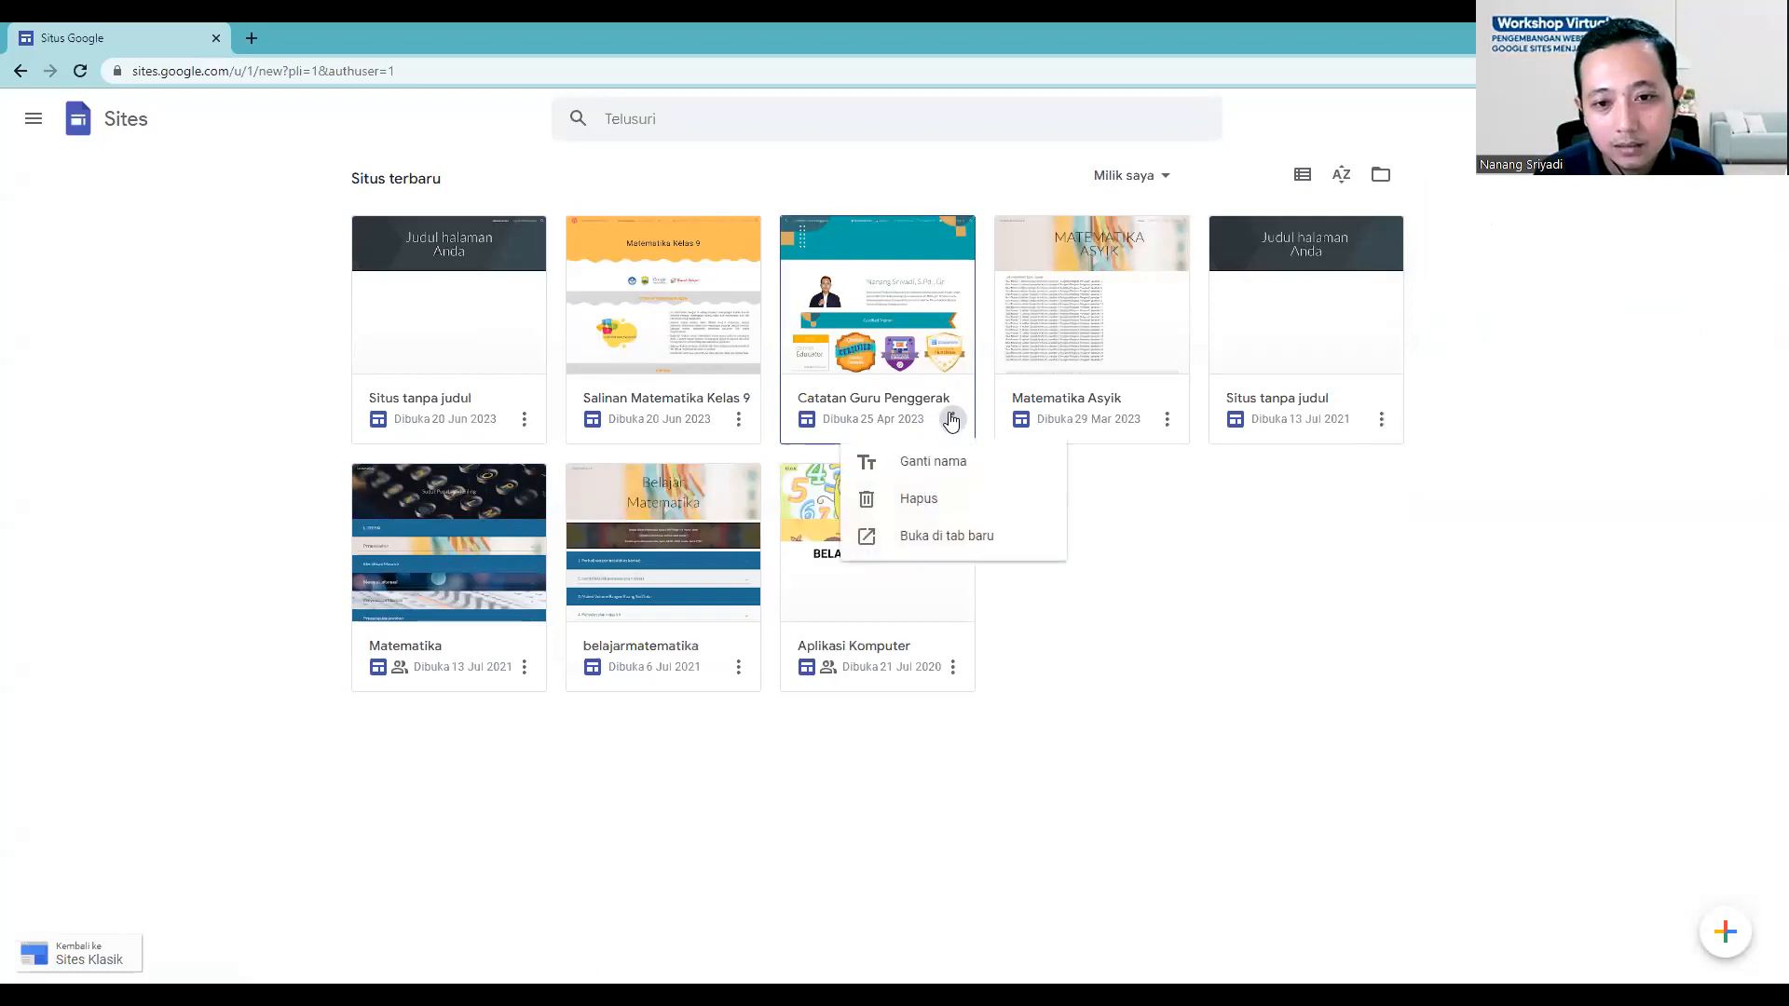
pyautogui.click(949, 544)
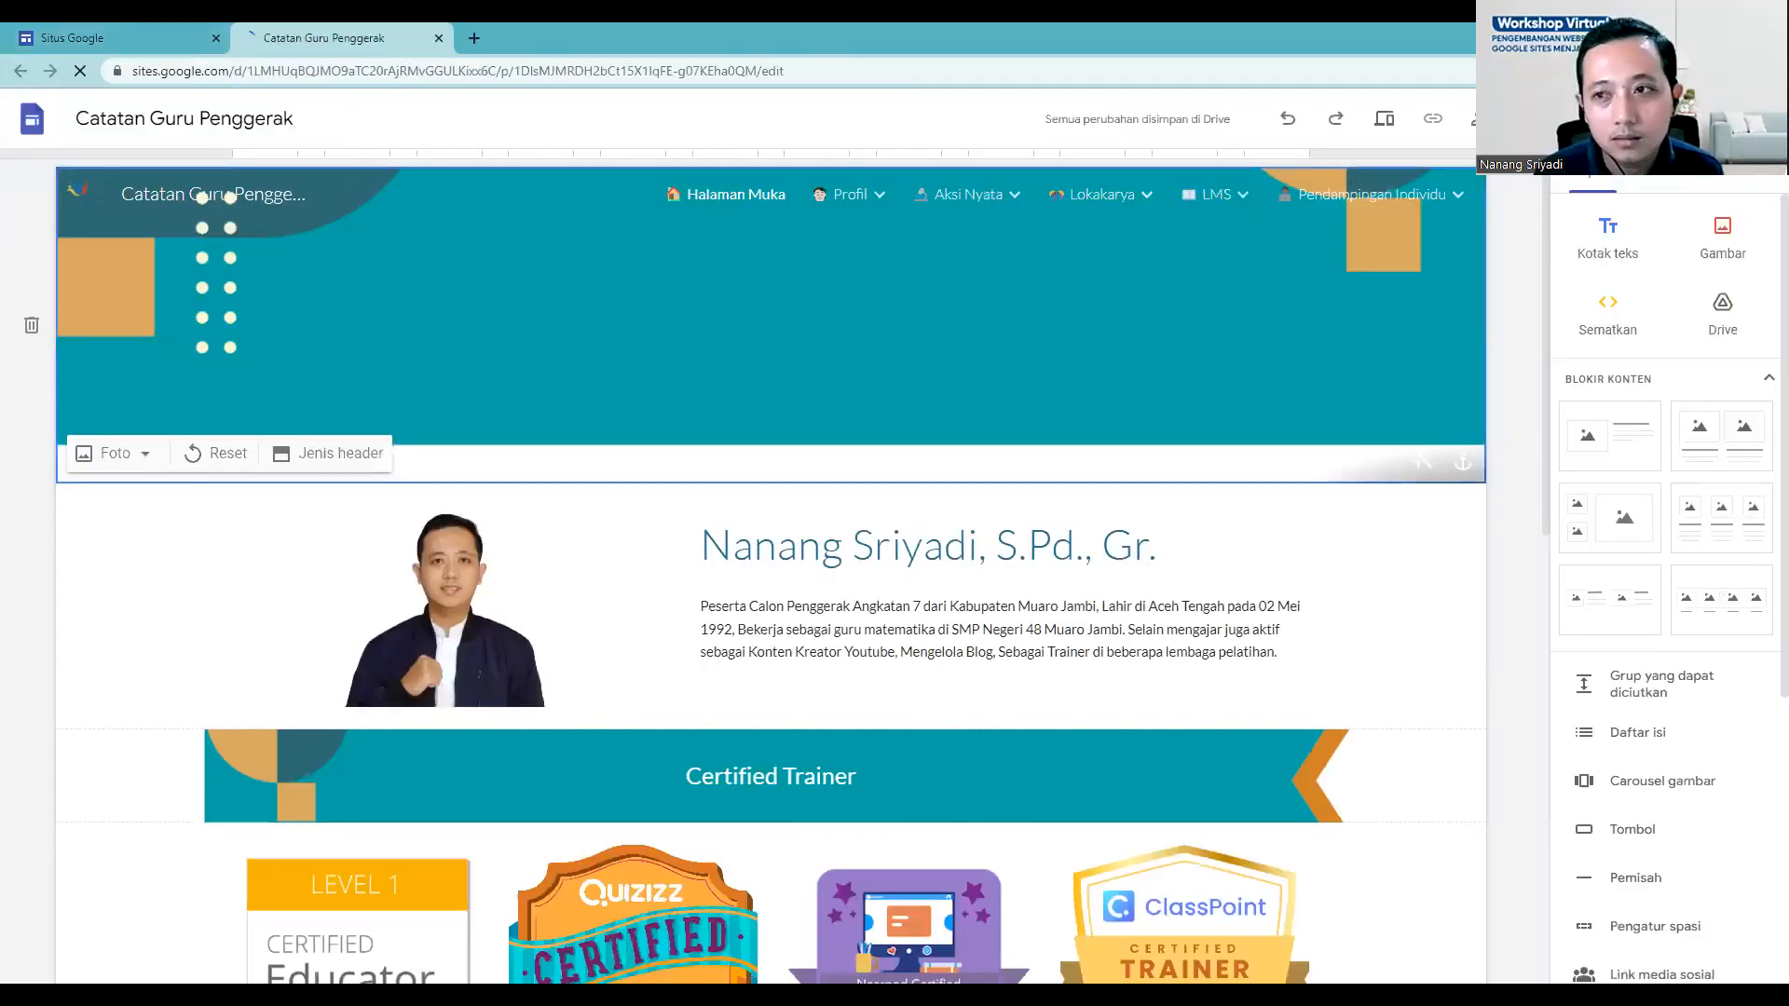
pyautogui.click(1699, 120)
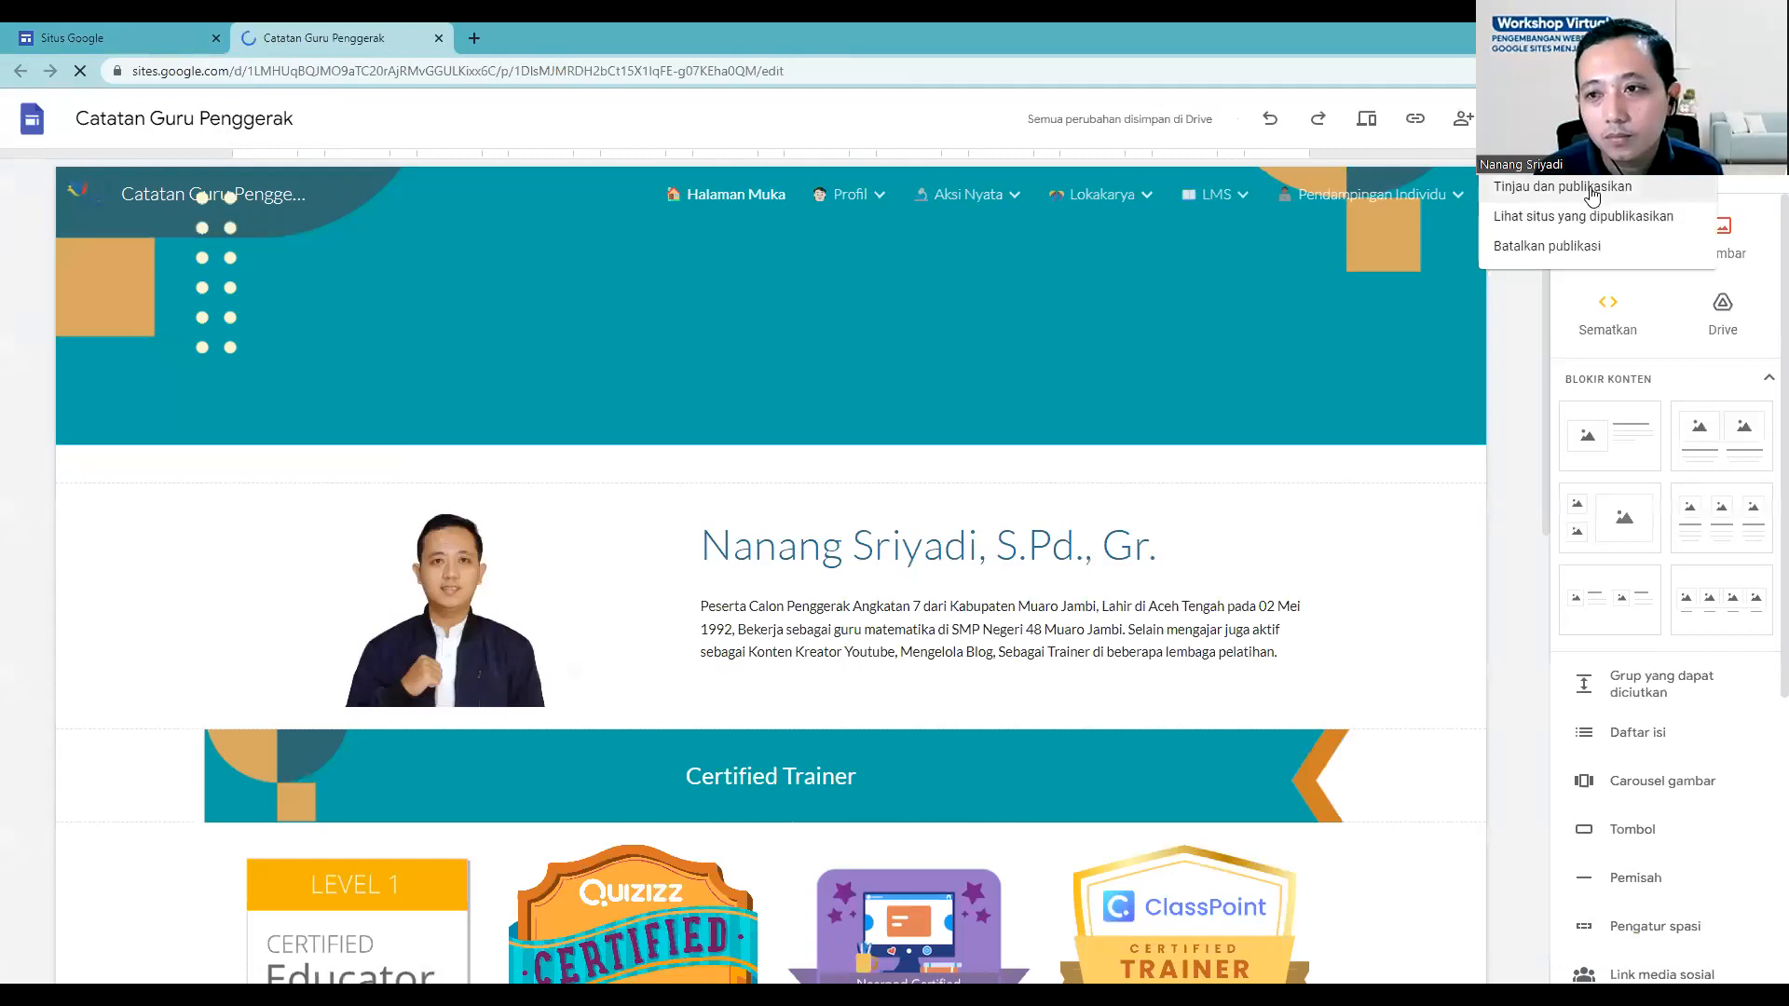
pyautogui.click(1589, 216)
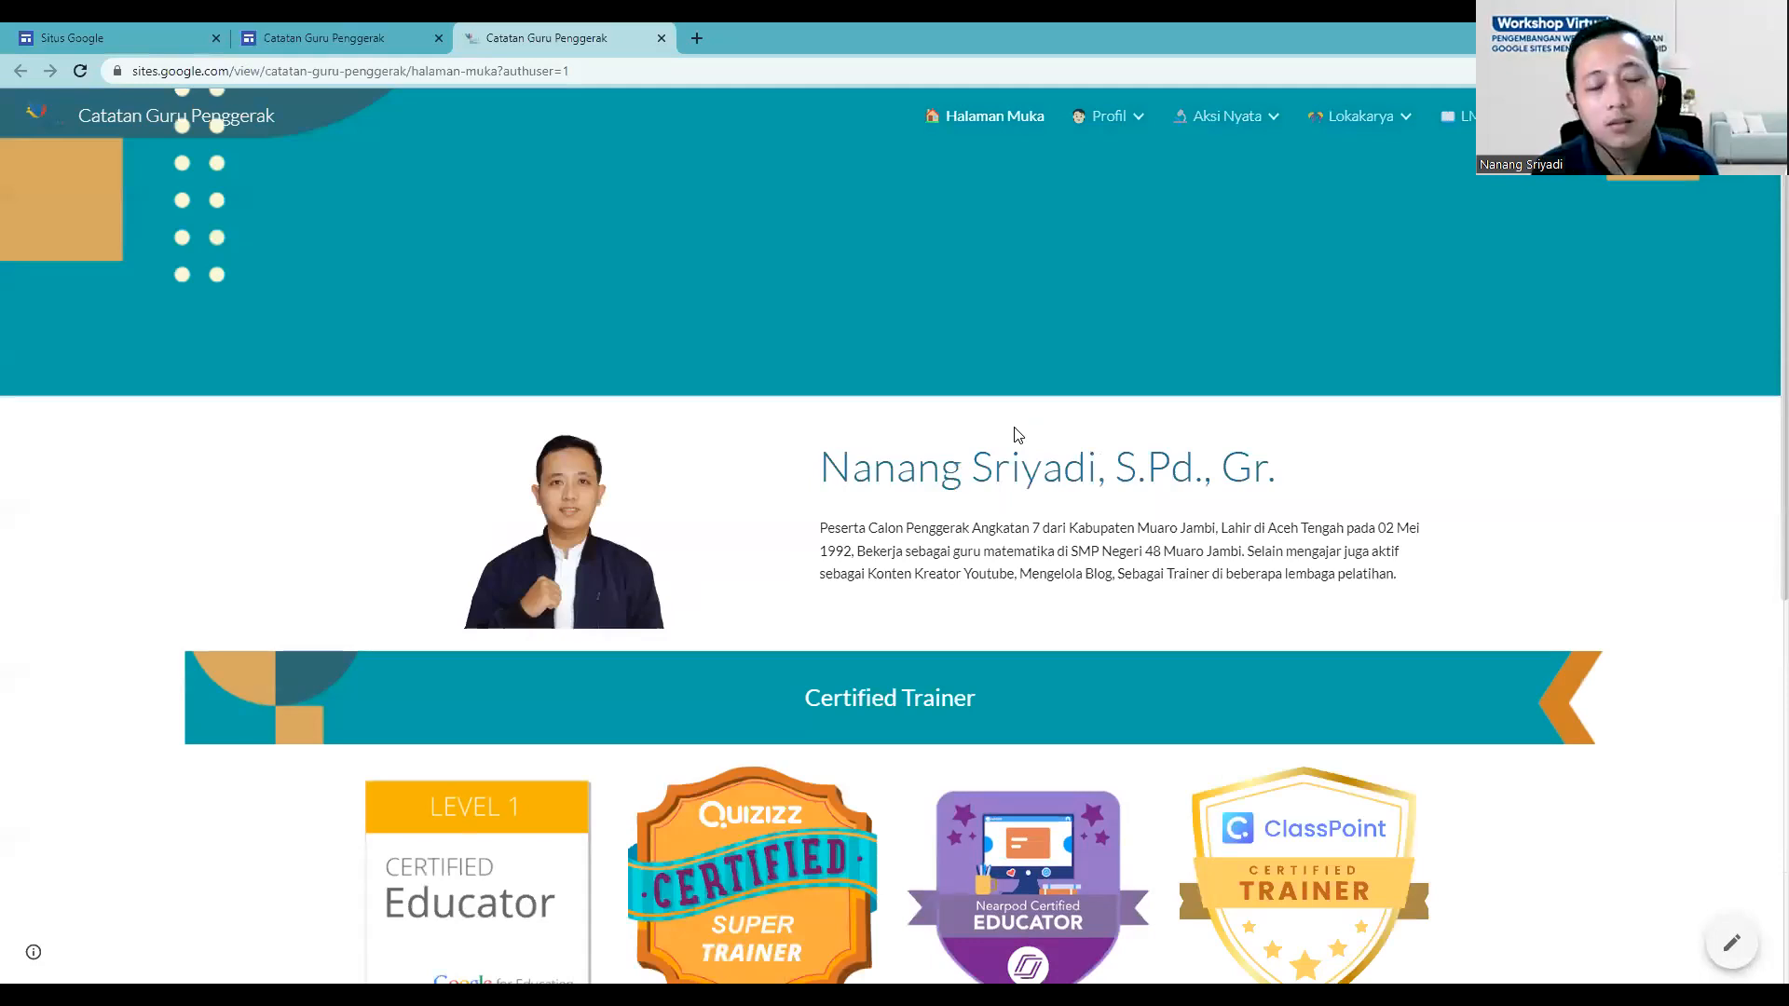
# Step: Look through the published home page and close both the published site and its editor
pyautogui.scroll(-7, 1018, 436)
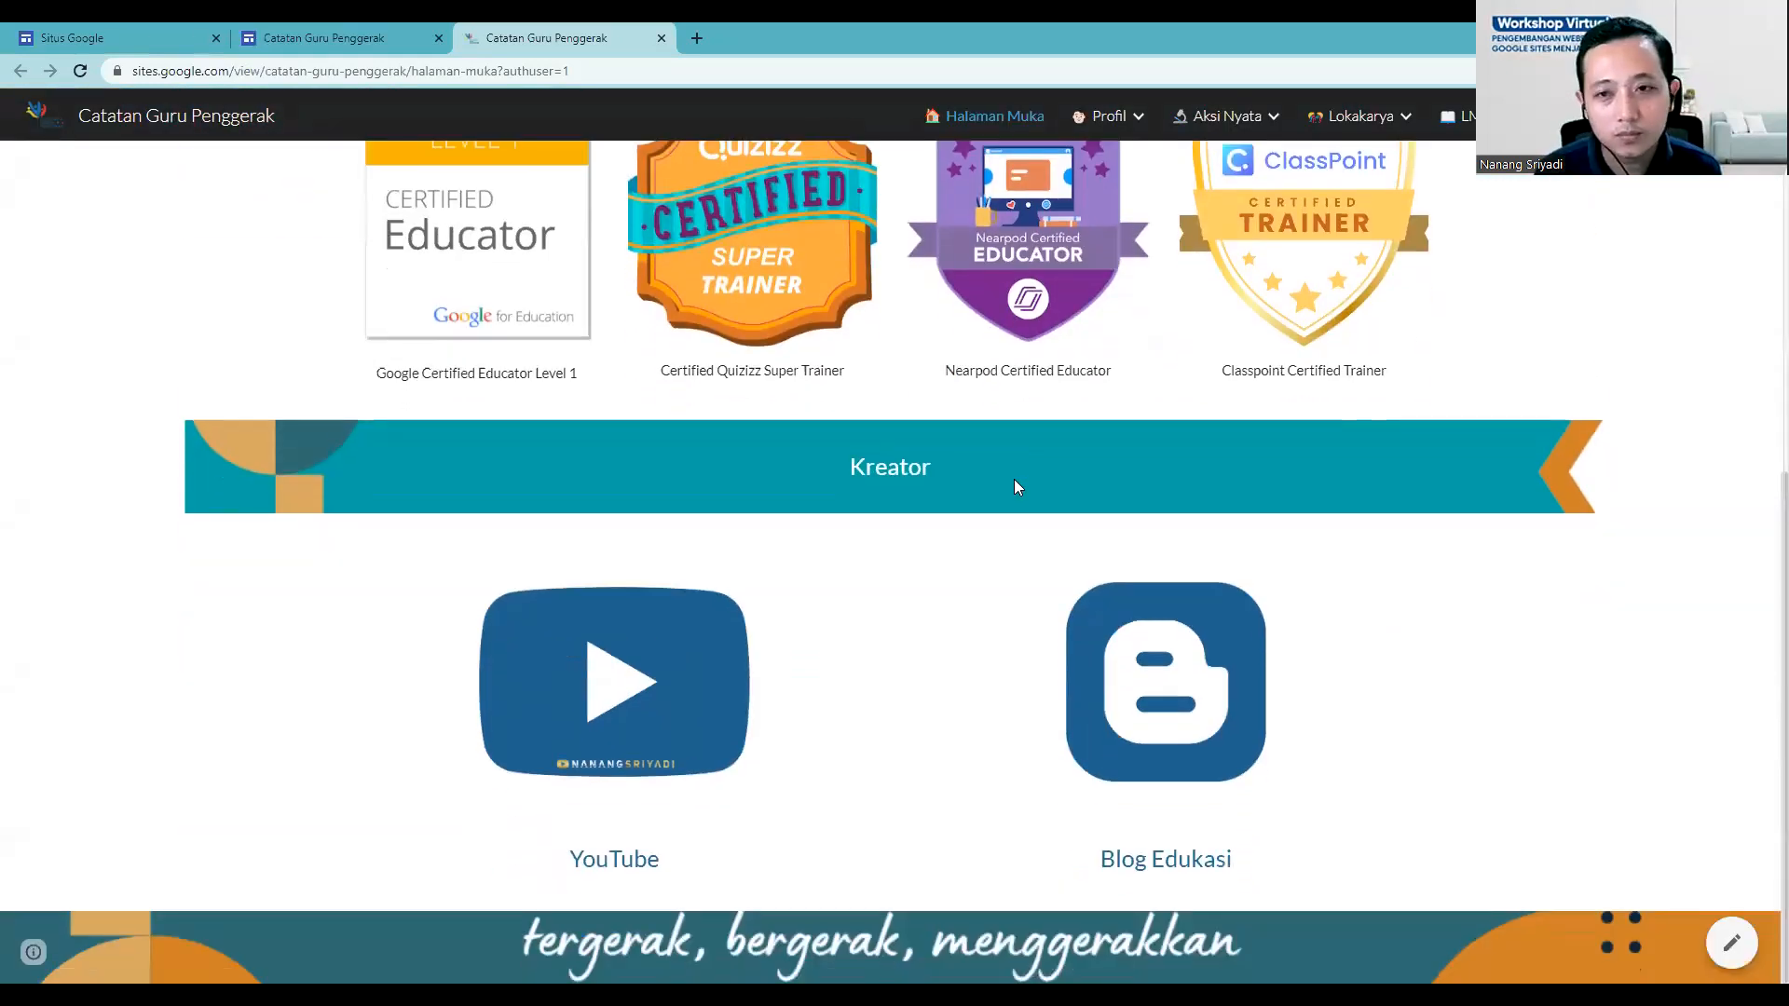
pyautogui.scroll(1, 1016, 482)
pyautogui.scroll(5, 1018, 491)
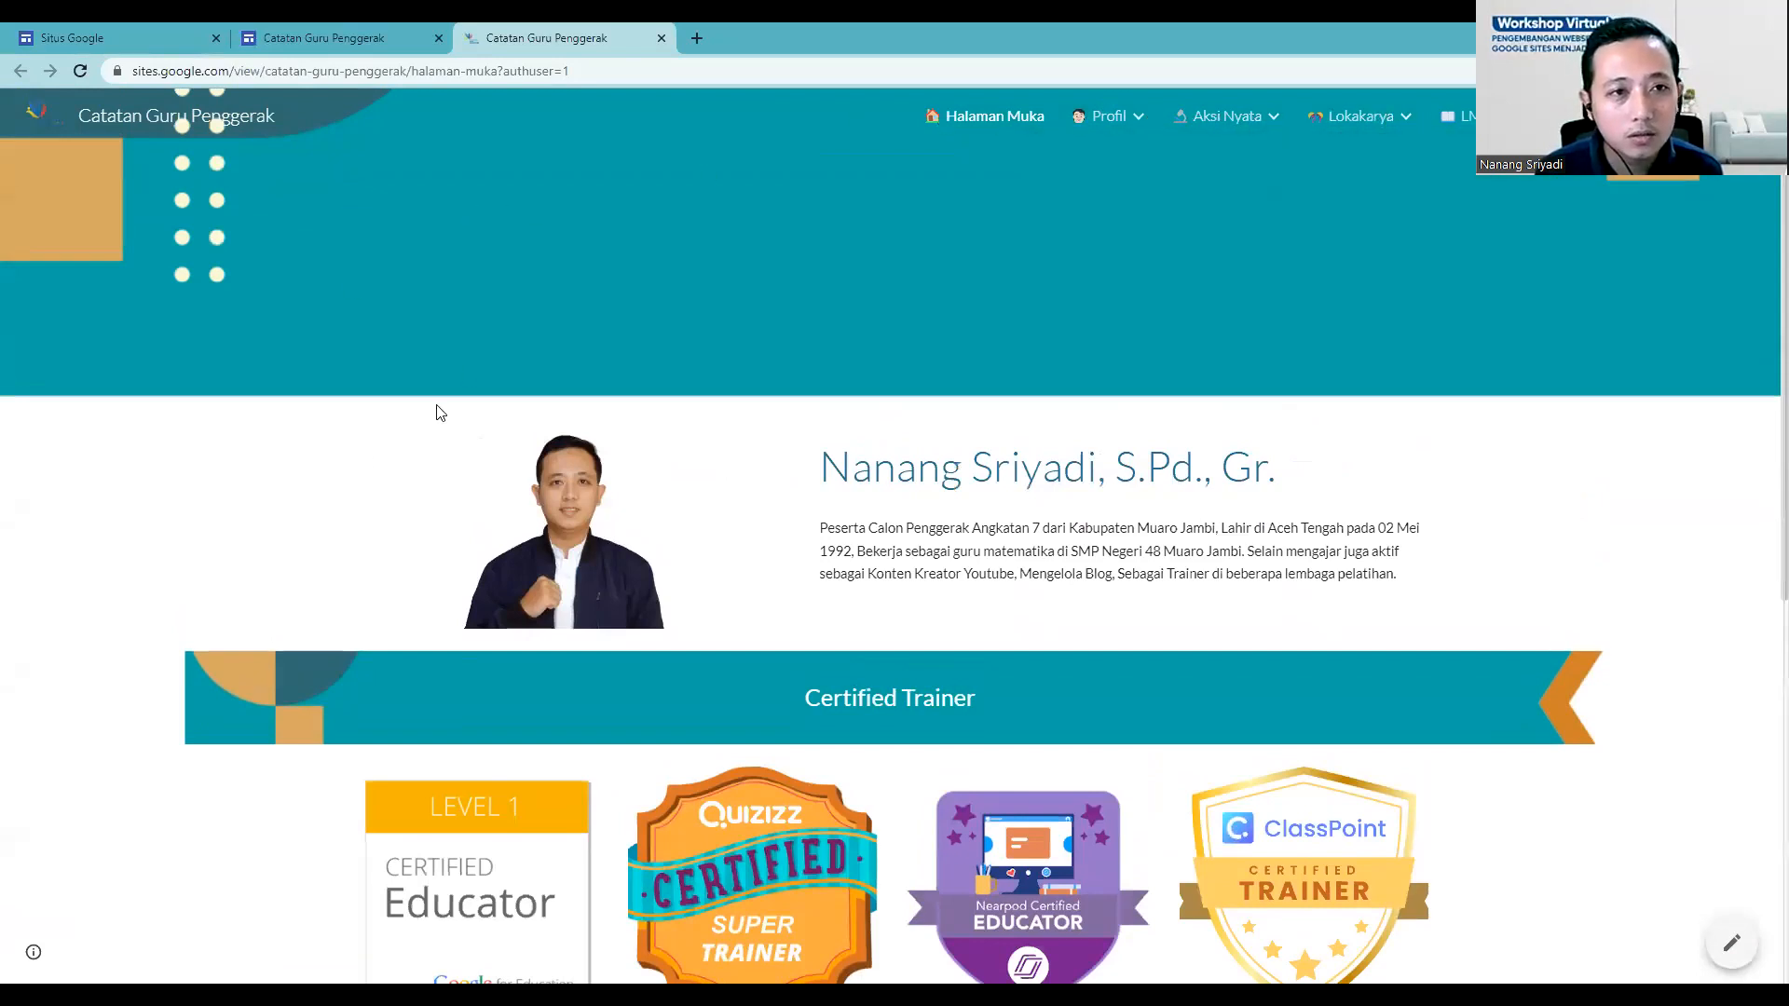
pyautogui.click(661, 37)
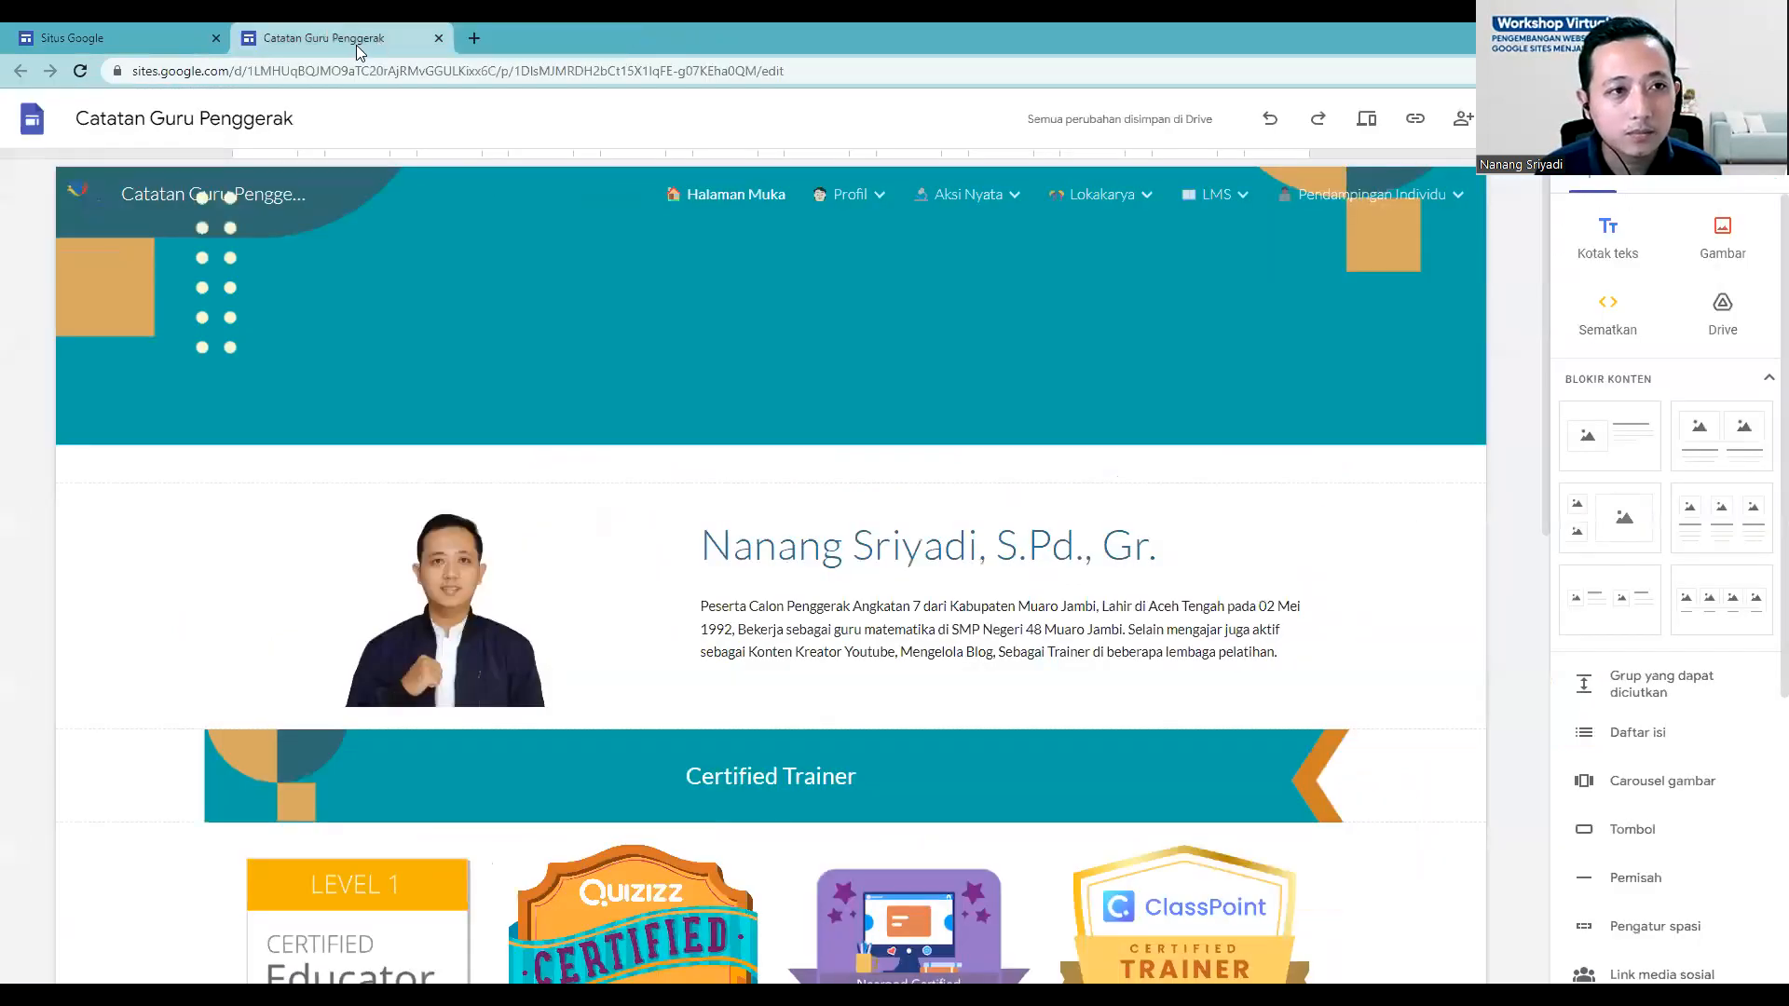
pyautogui.click(439, 38)
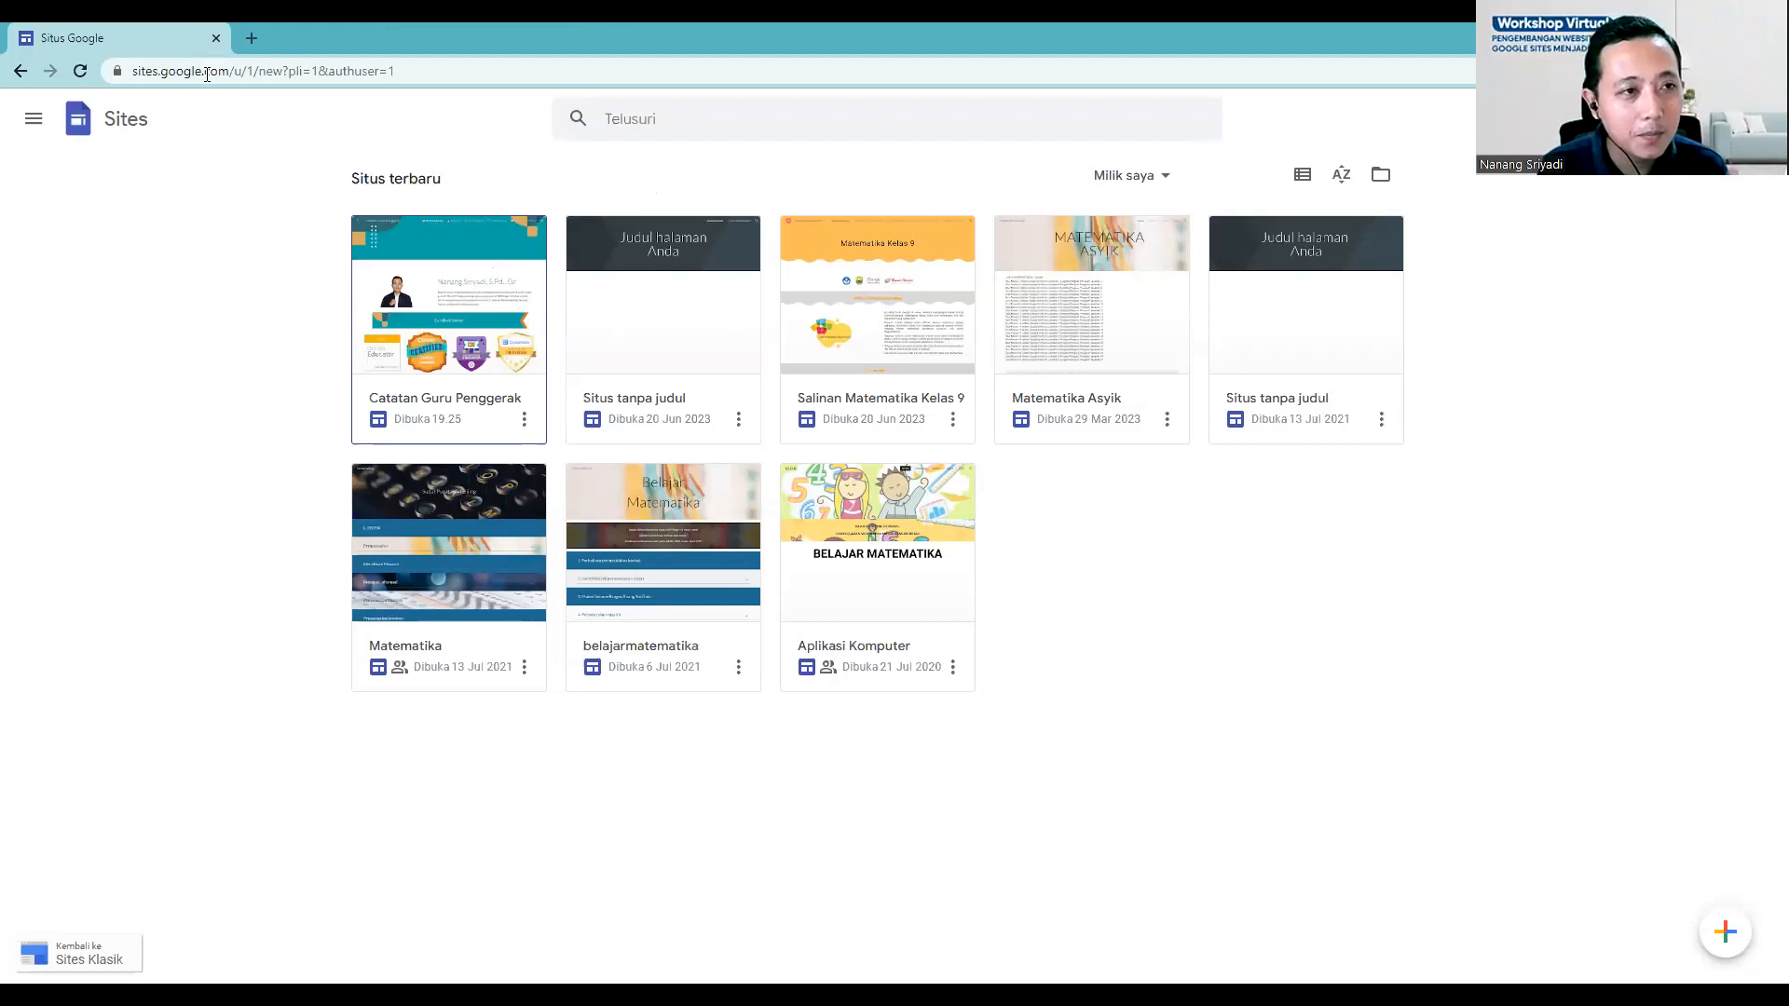
# Step: Switch to Google Drive in a new browser tab
pyautogui.click(251, 39)
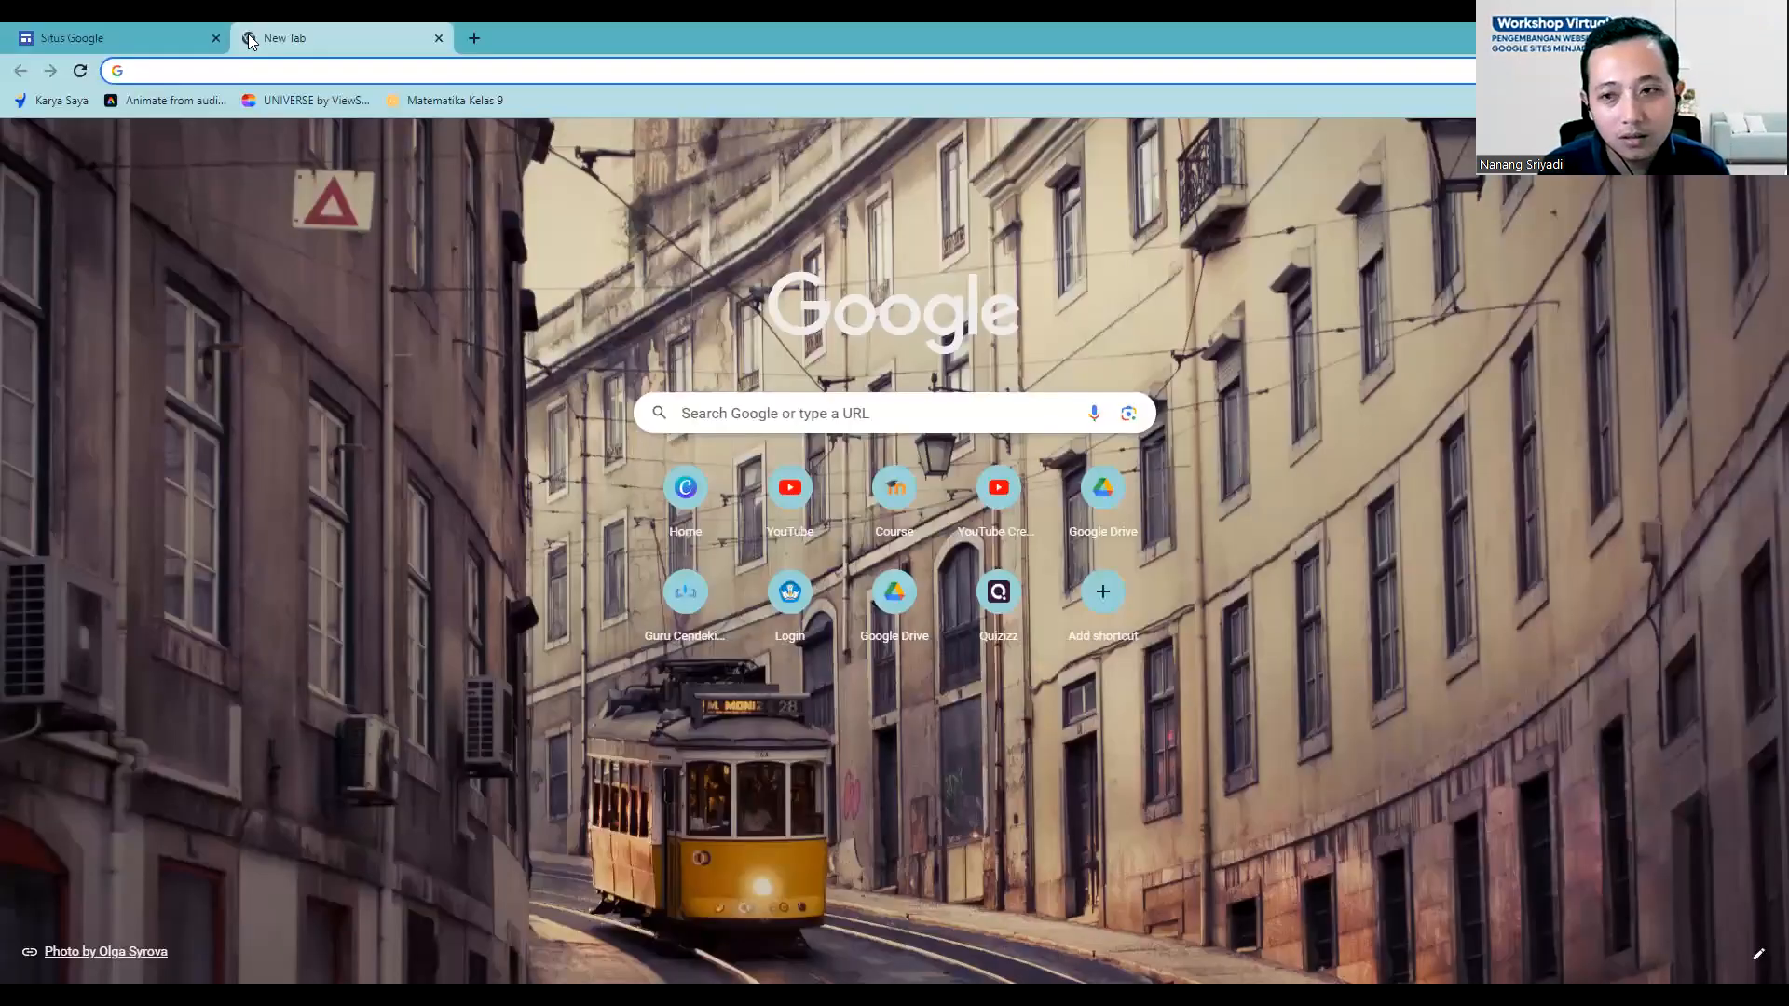
pyautogui.click(1187, 481)
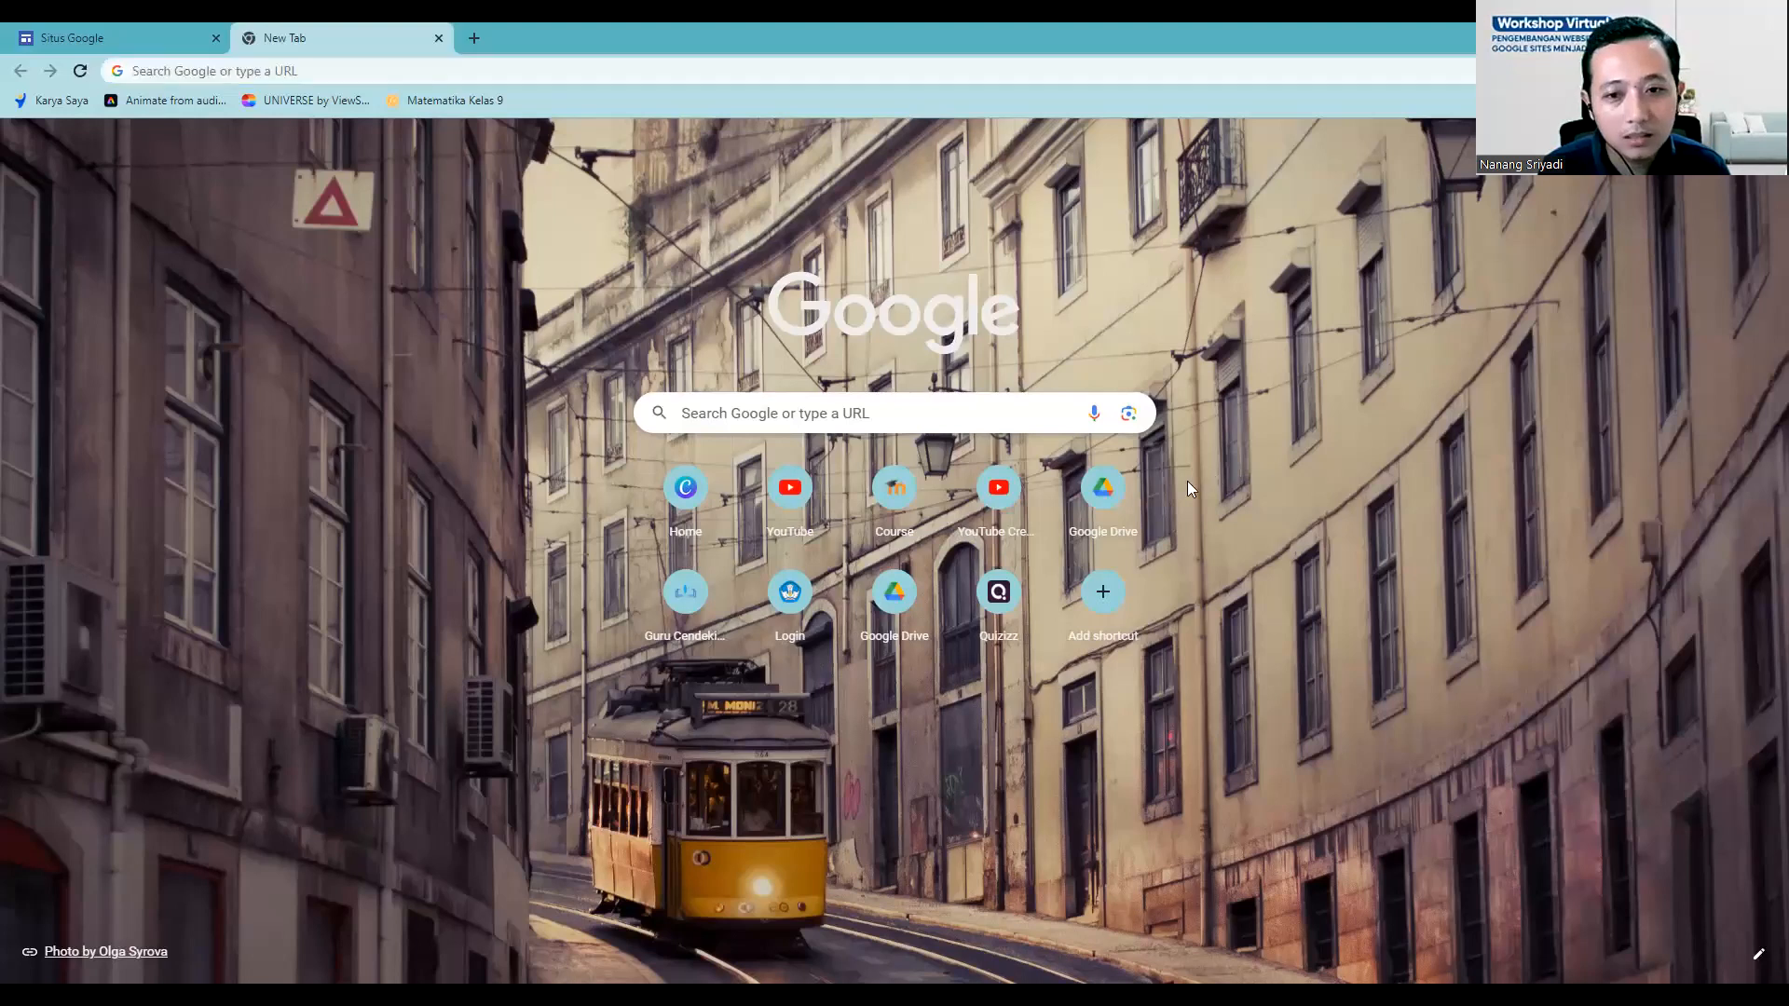
pyautogui.click(1093, 496)
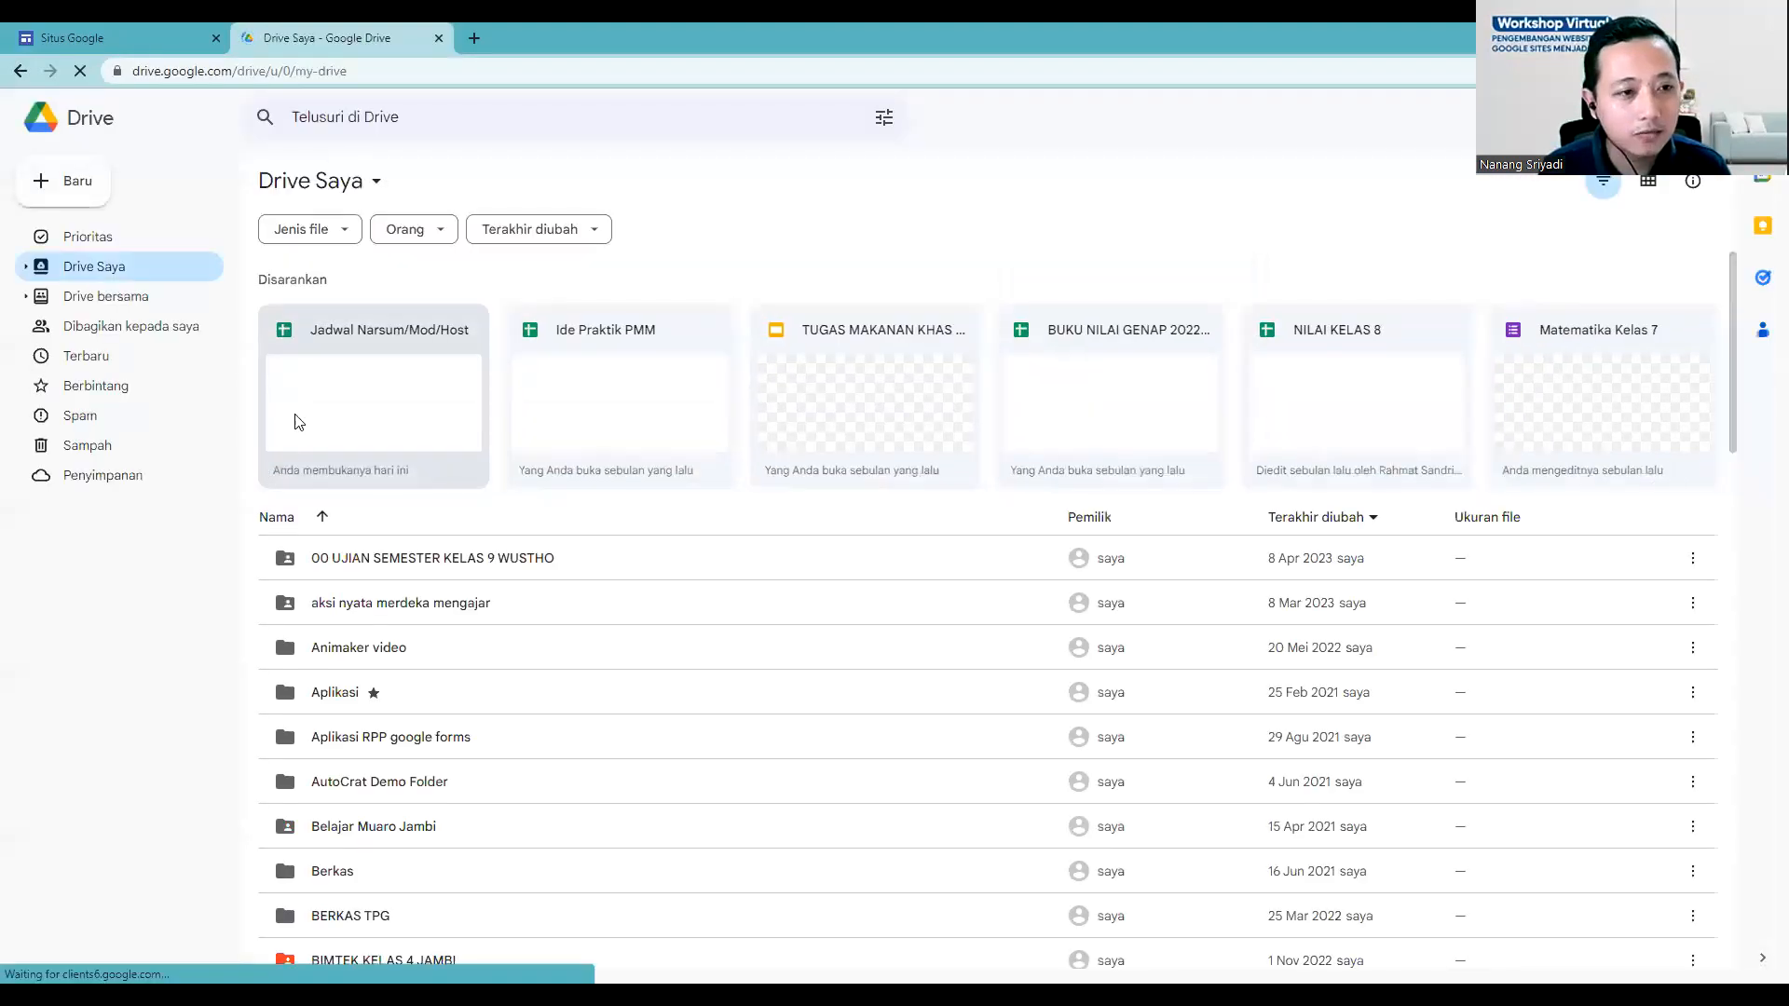
# Step: Create a Drive folder named SITES INSPIRATIF and open it
pyautogui.click(82, 188)
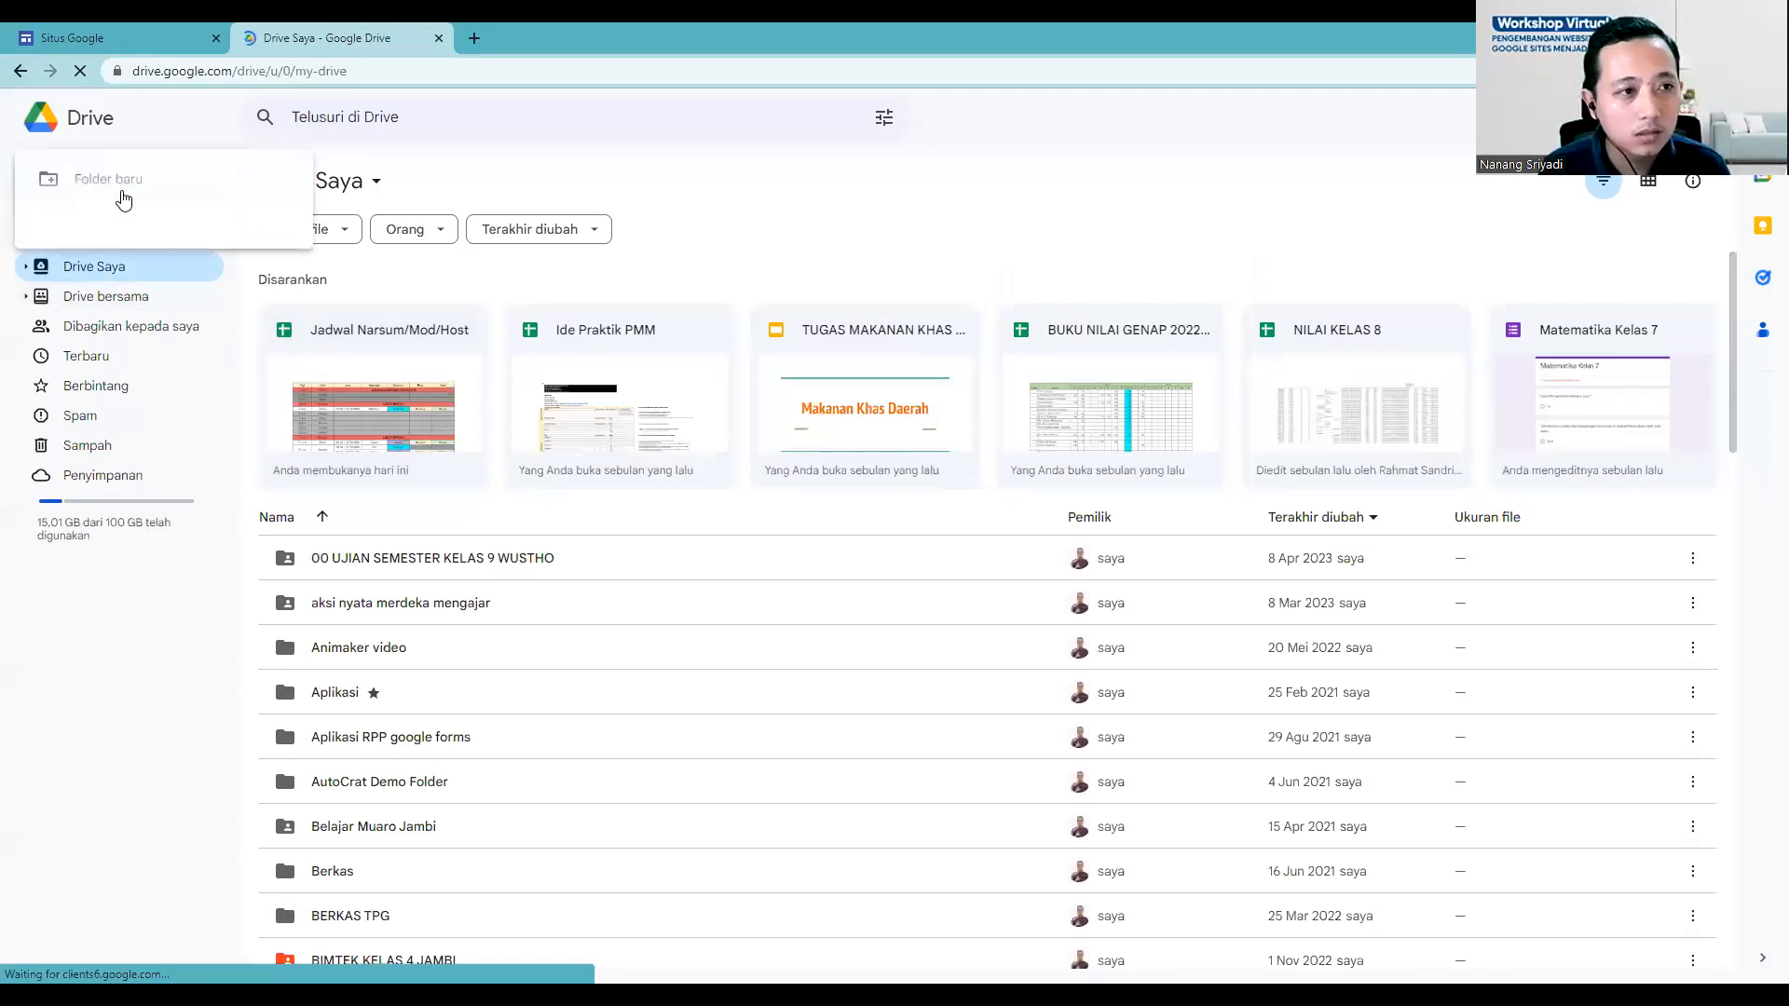
pyautogui.click(128, 186)
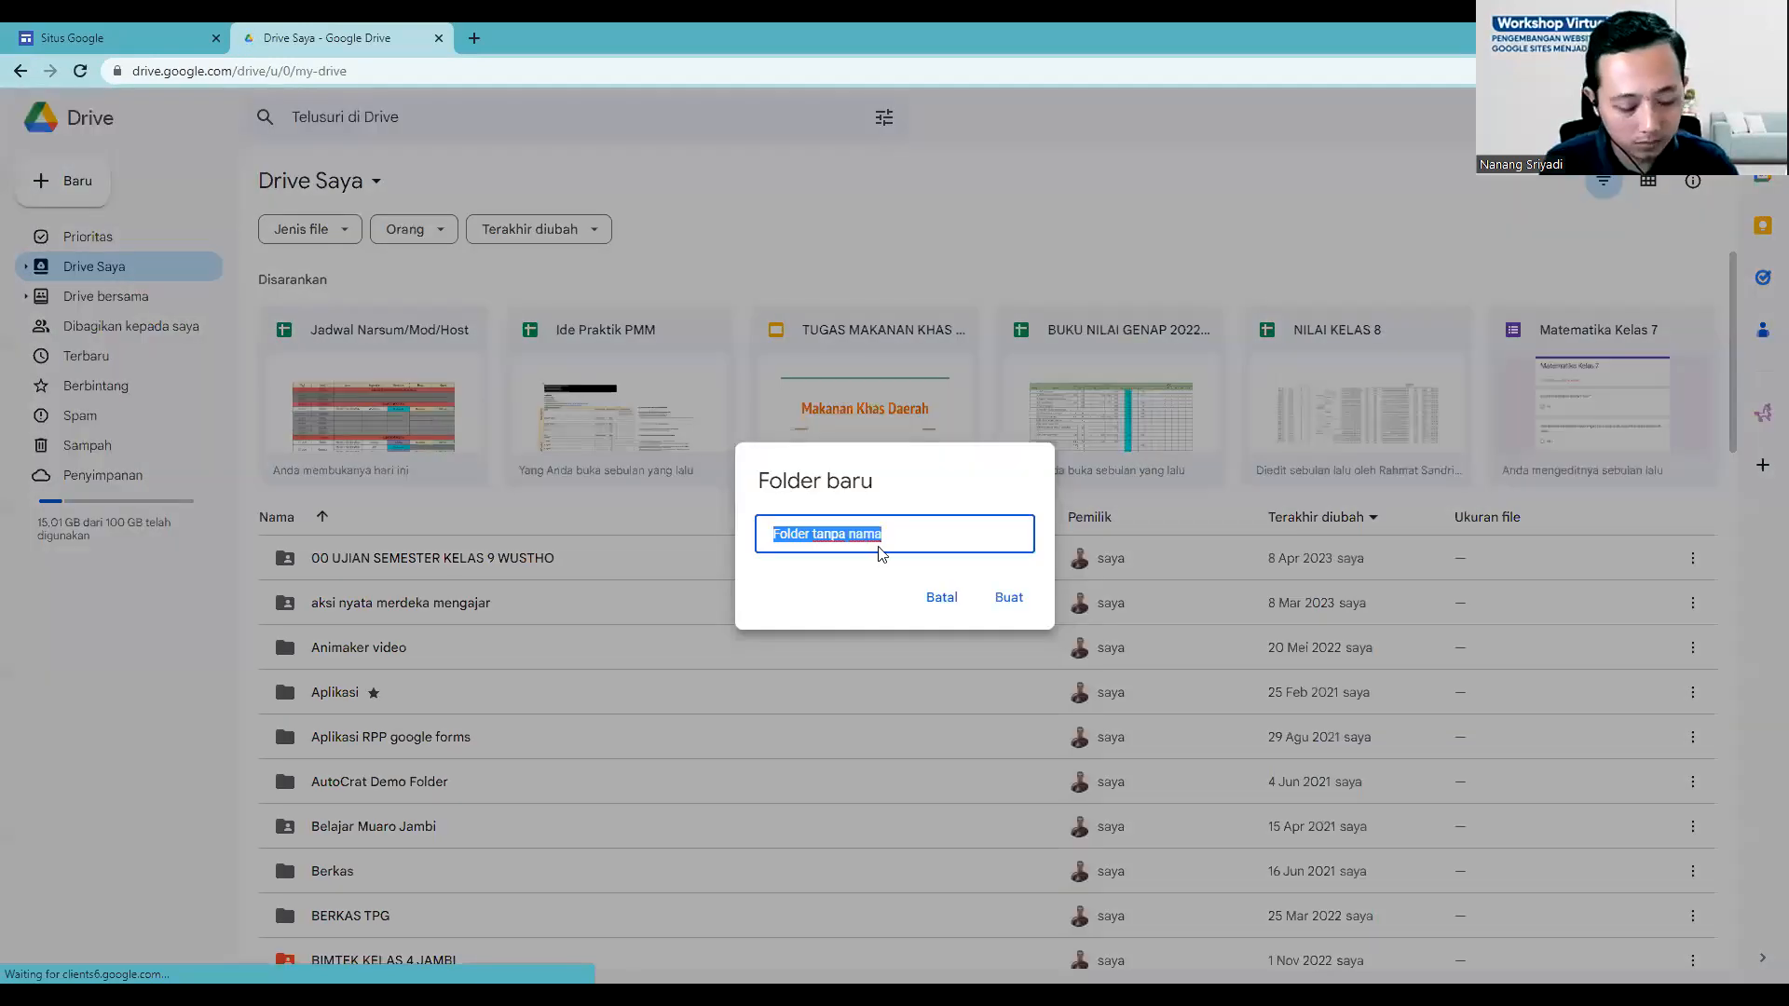
pyautogui.write('SITES')
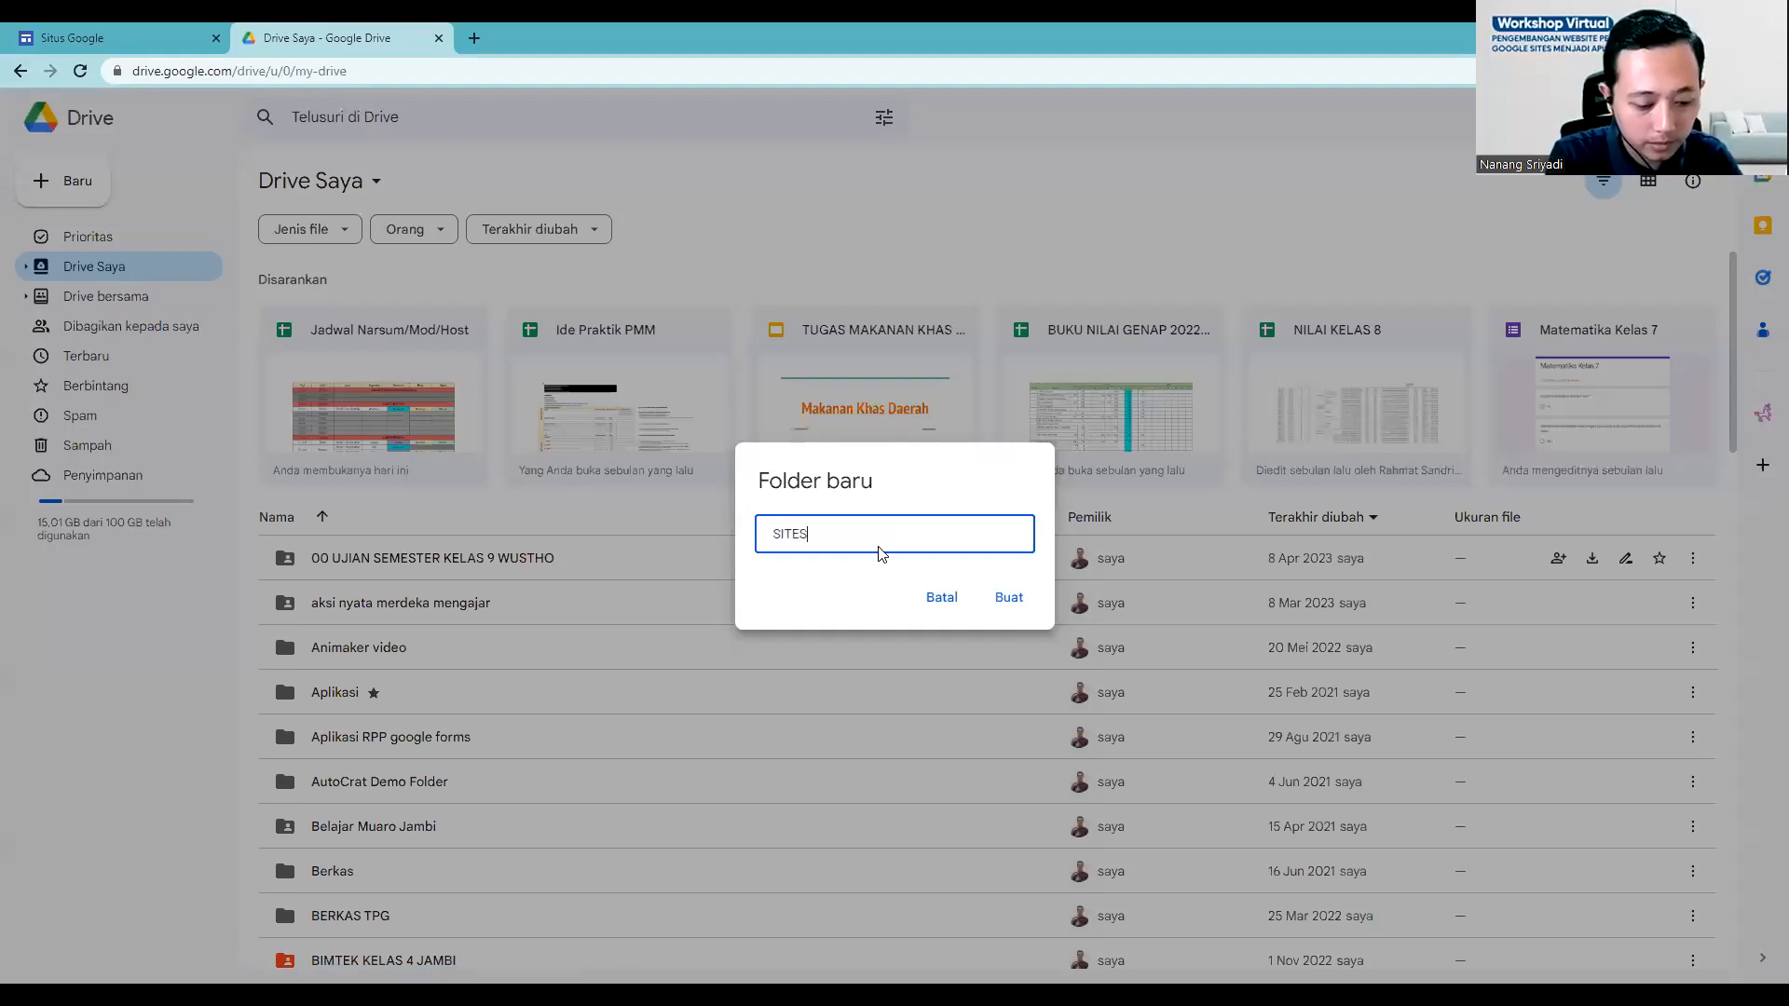
pyautogui.press('Return')
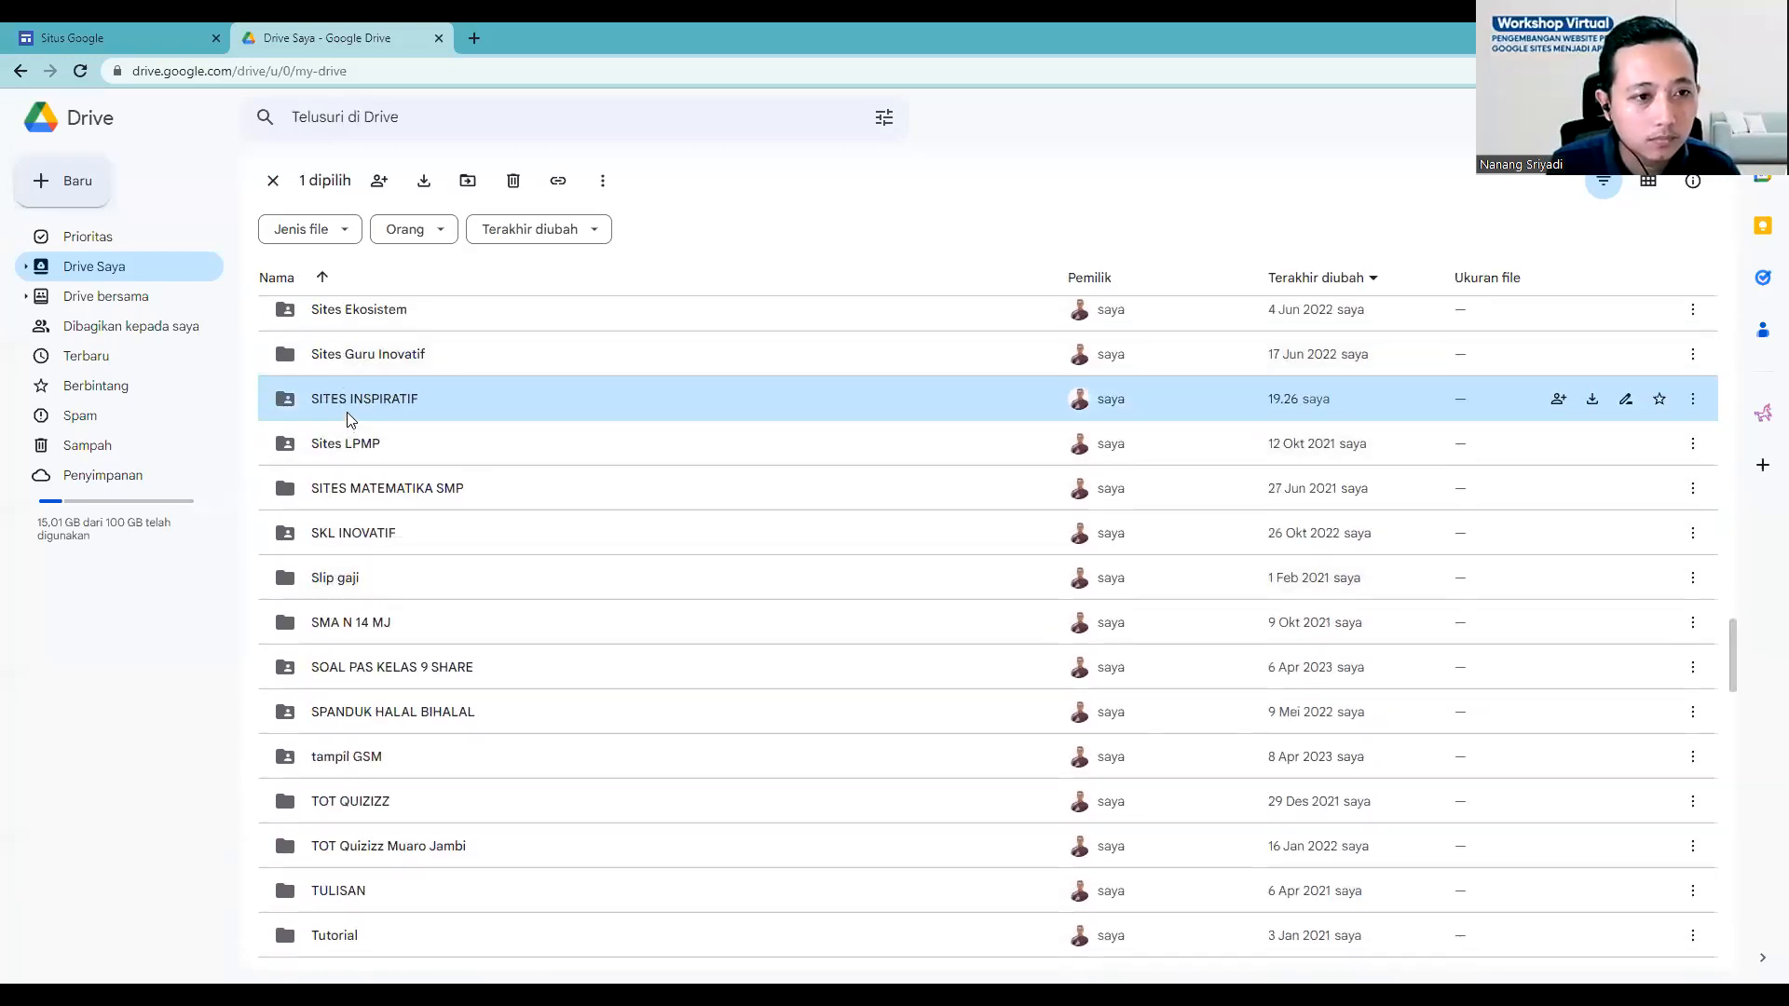
pyautogui.doubleClick(346, 410)
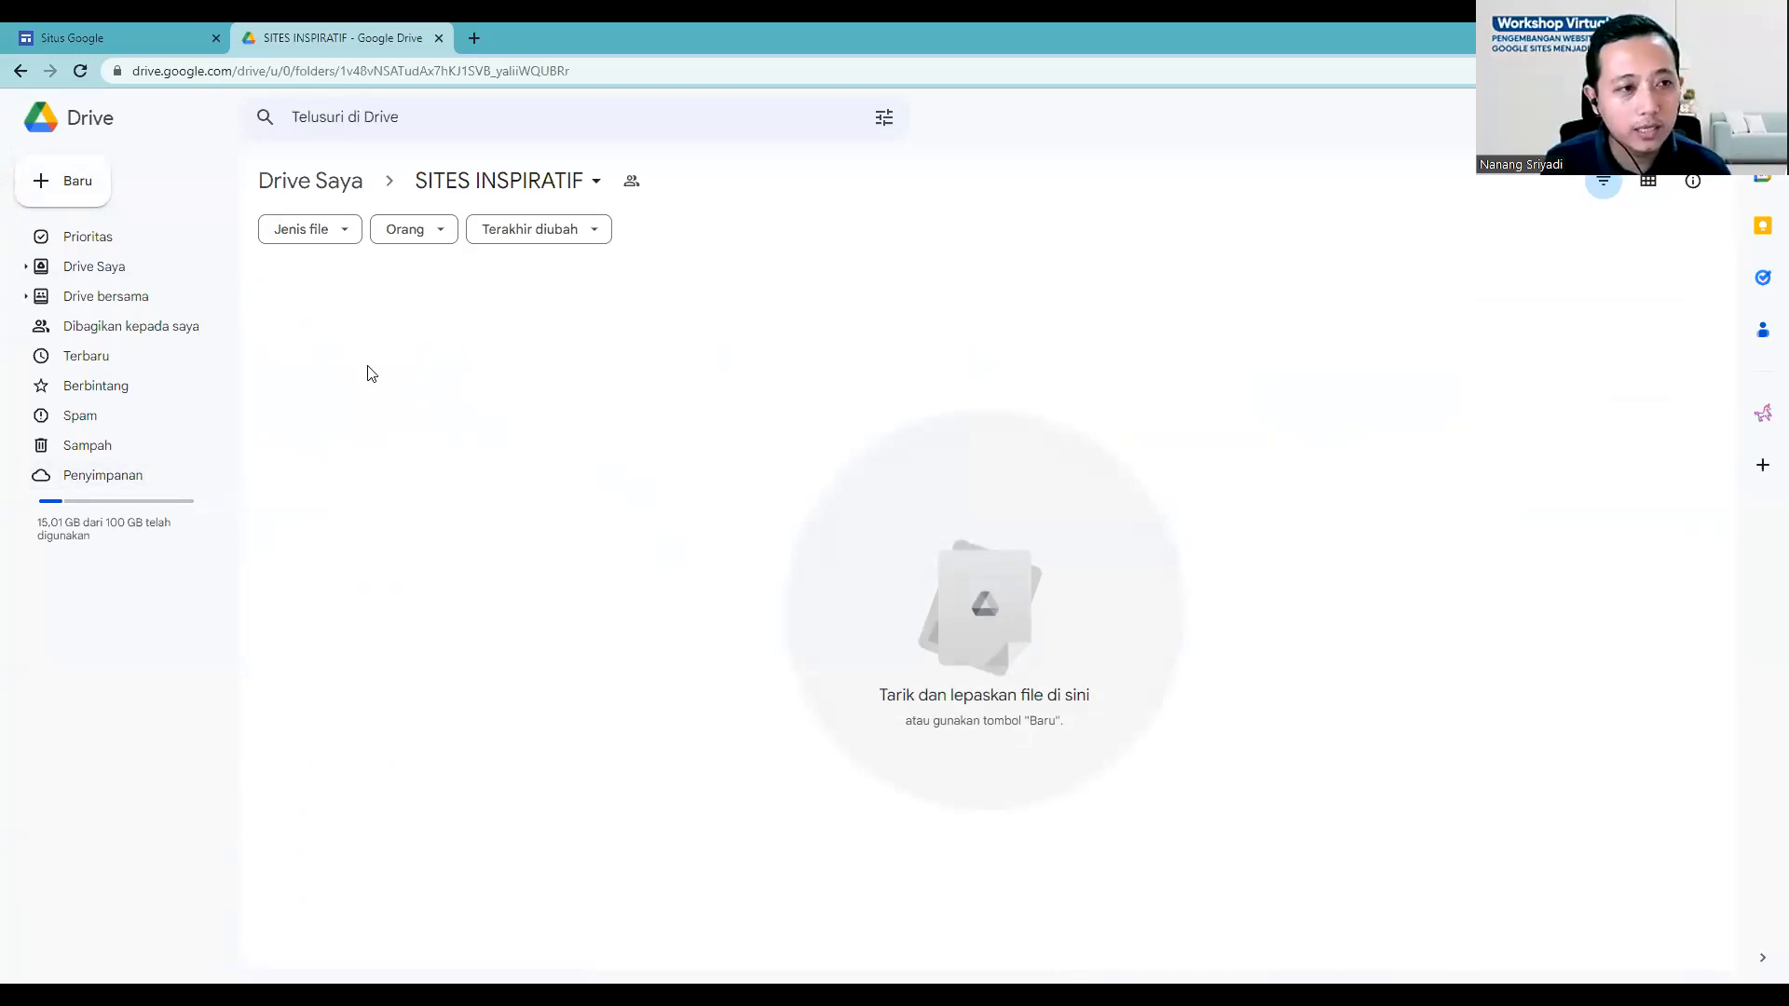
# Step: Create a shared Google Sites file in the SITES INSPIRATIF folder and close its editor tab
pyautogui.click(84, 191)
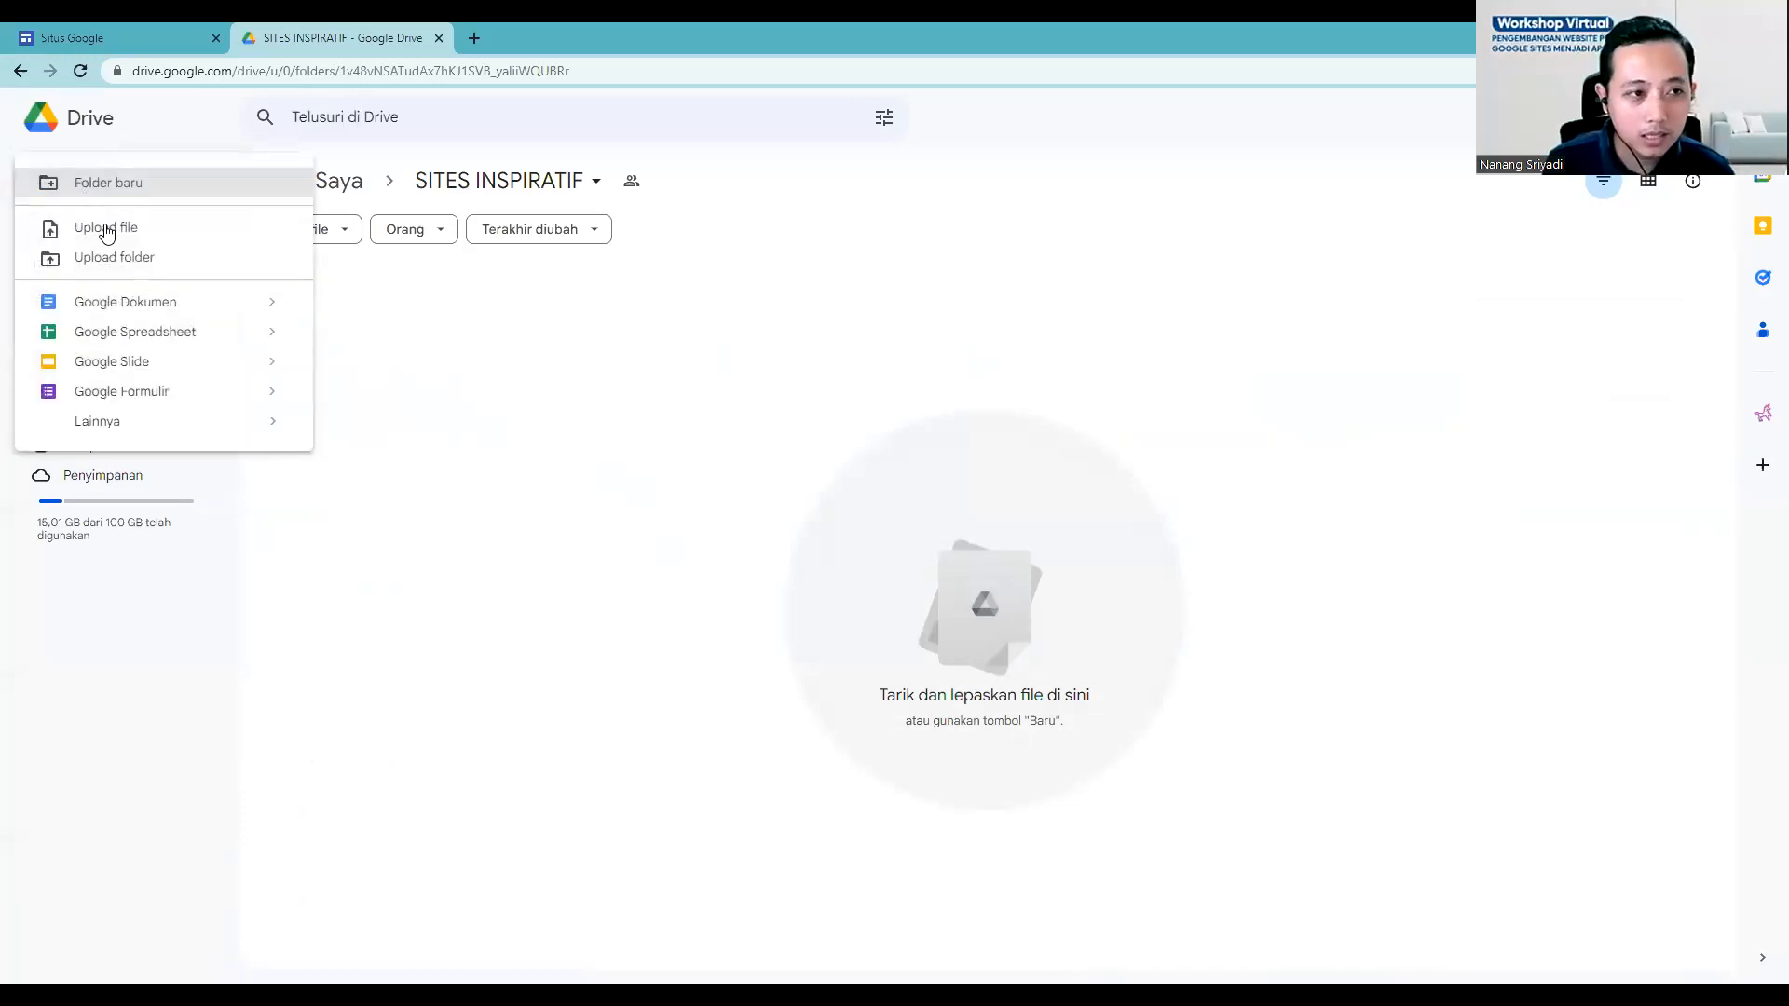
pyautogui.moveTo(252, 418)
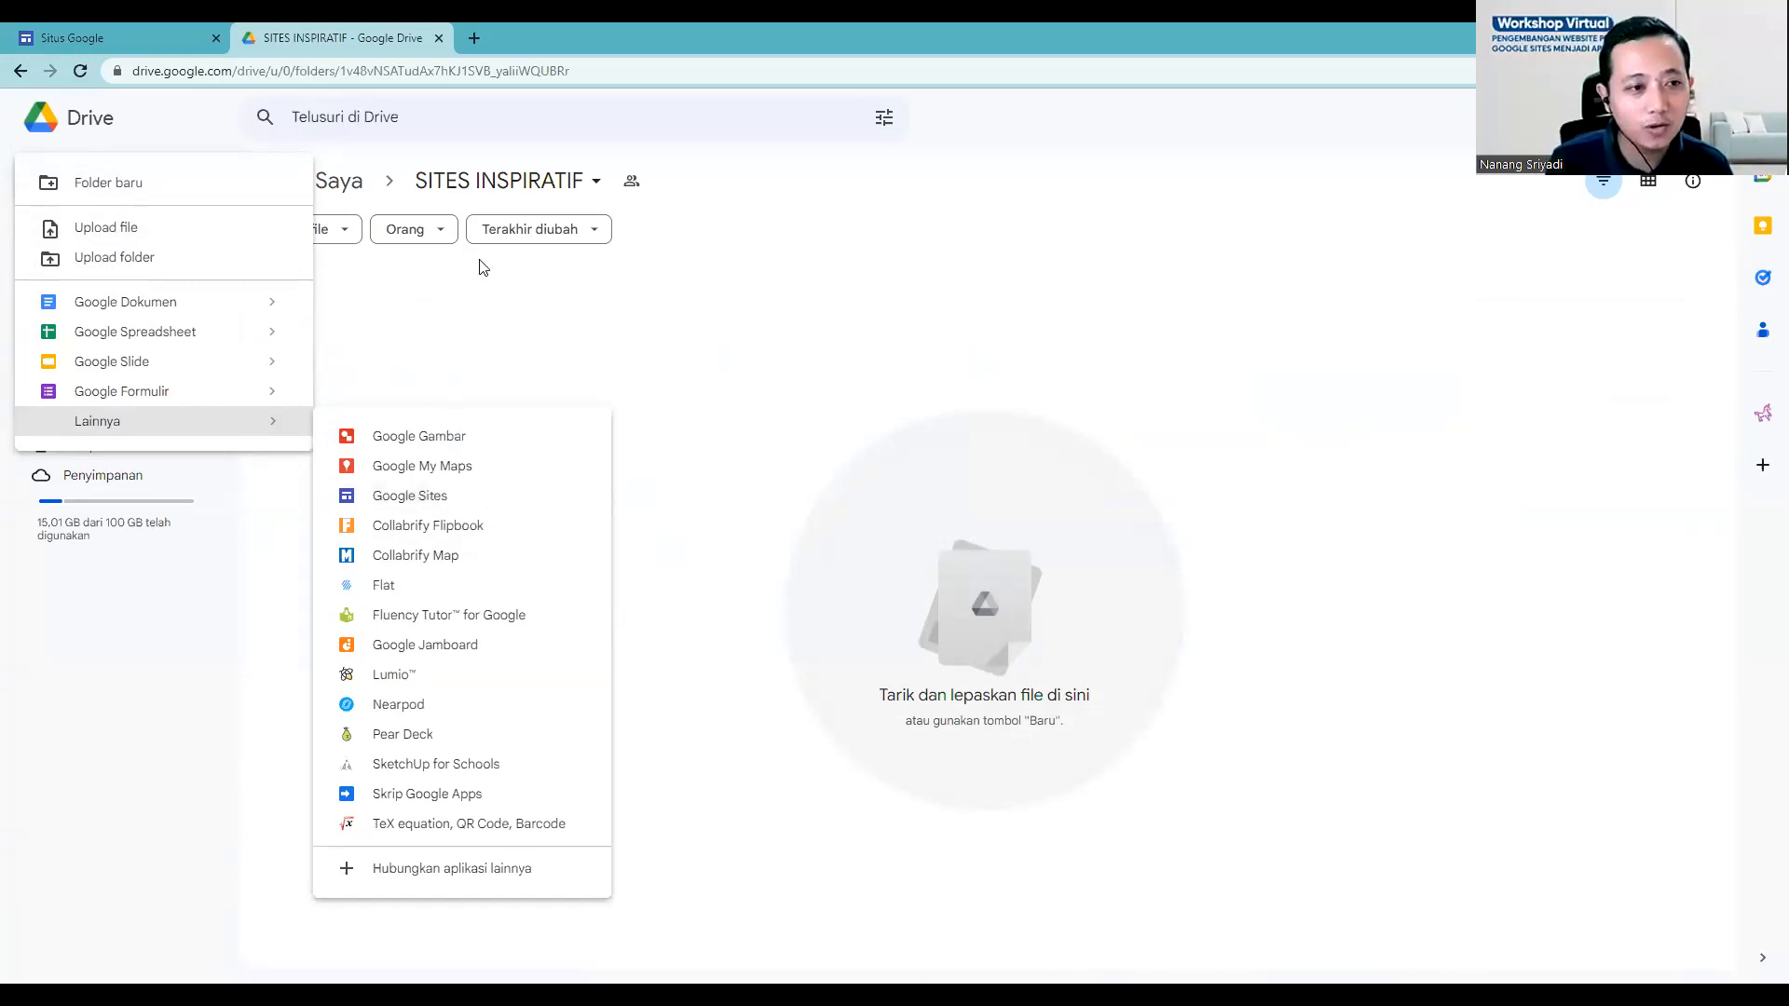
pyautogui.click(421, 502)
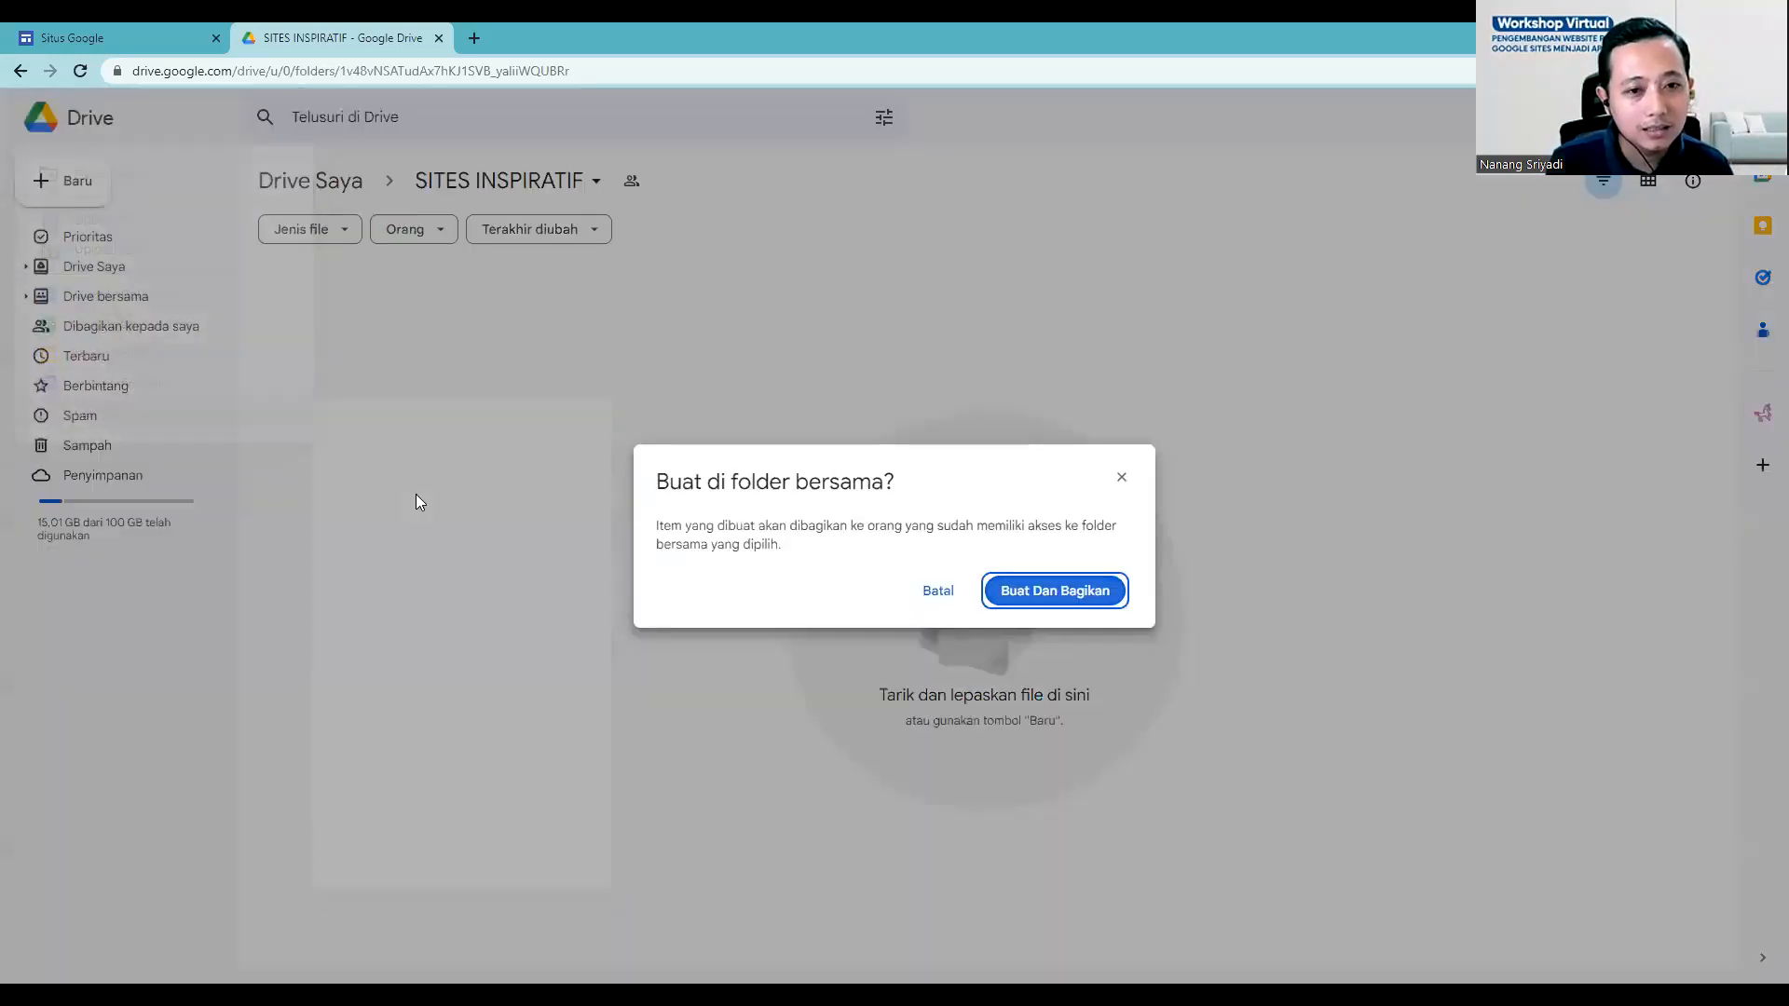
pyautogui.click(1048, 597)
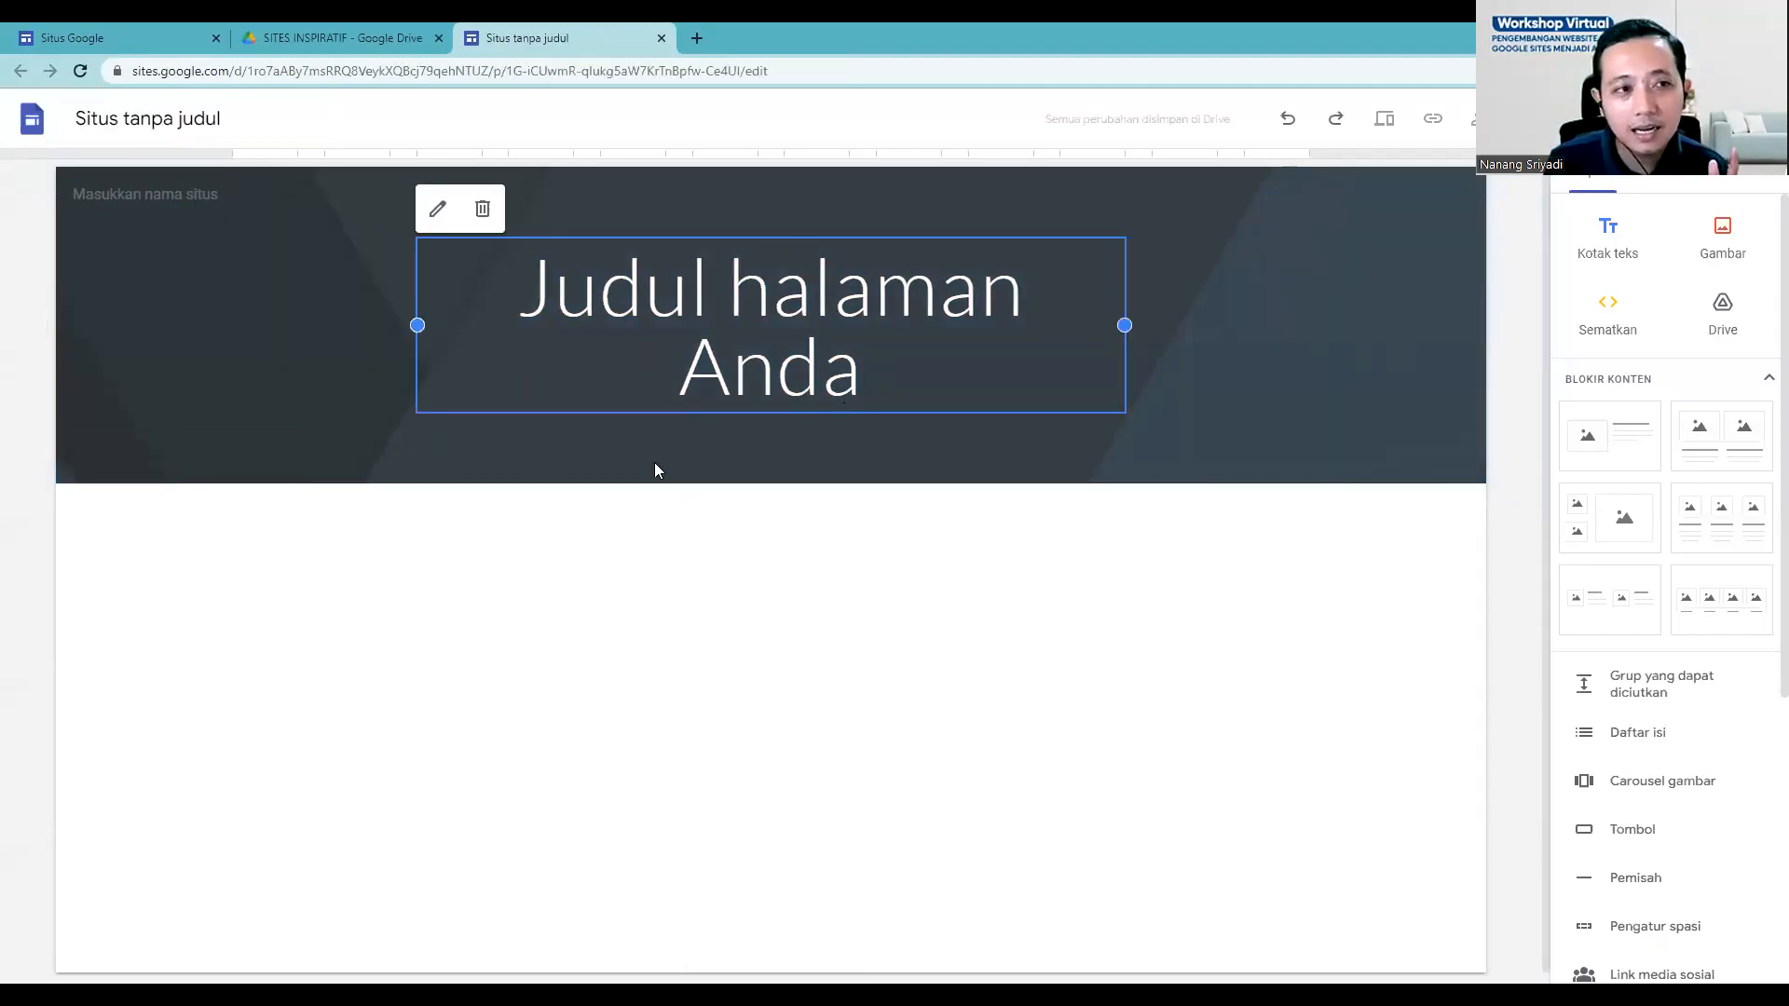
pyautogui.click(661, 39)
# Step: Switch back to Google Sites, examine the available templates in the template gallery, and return to the site list
pyautogui.click(115, 37)
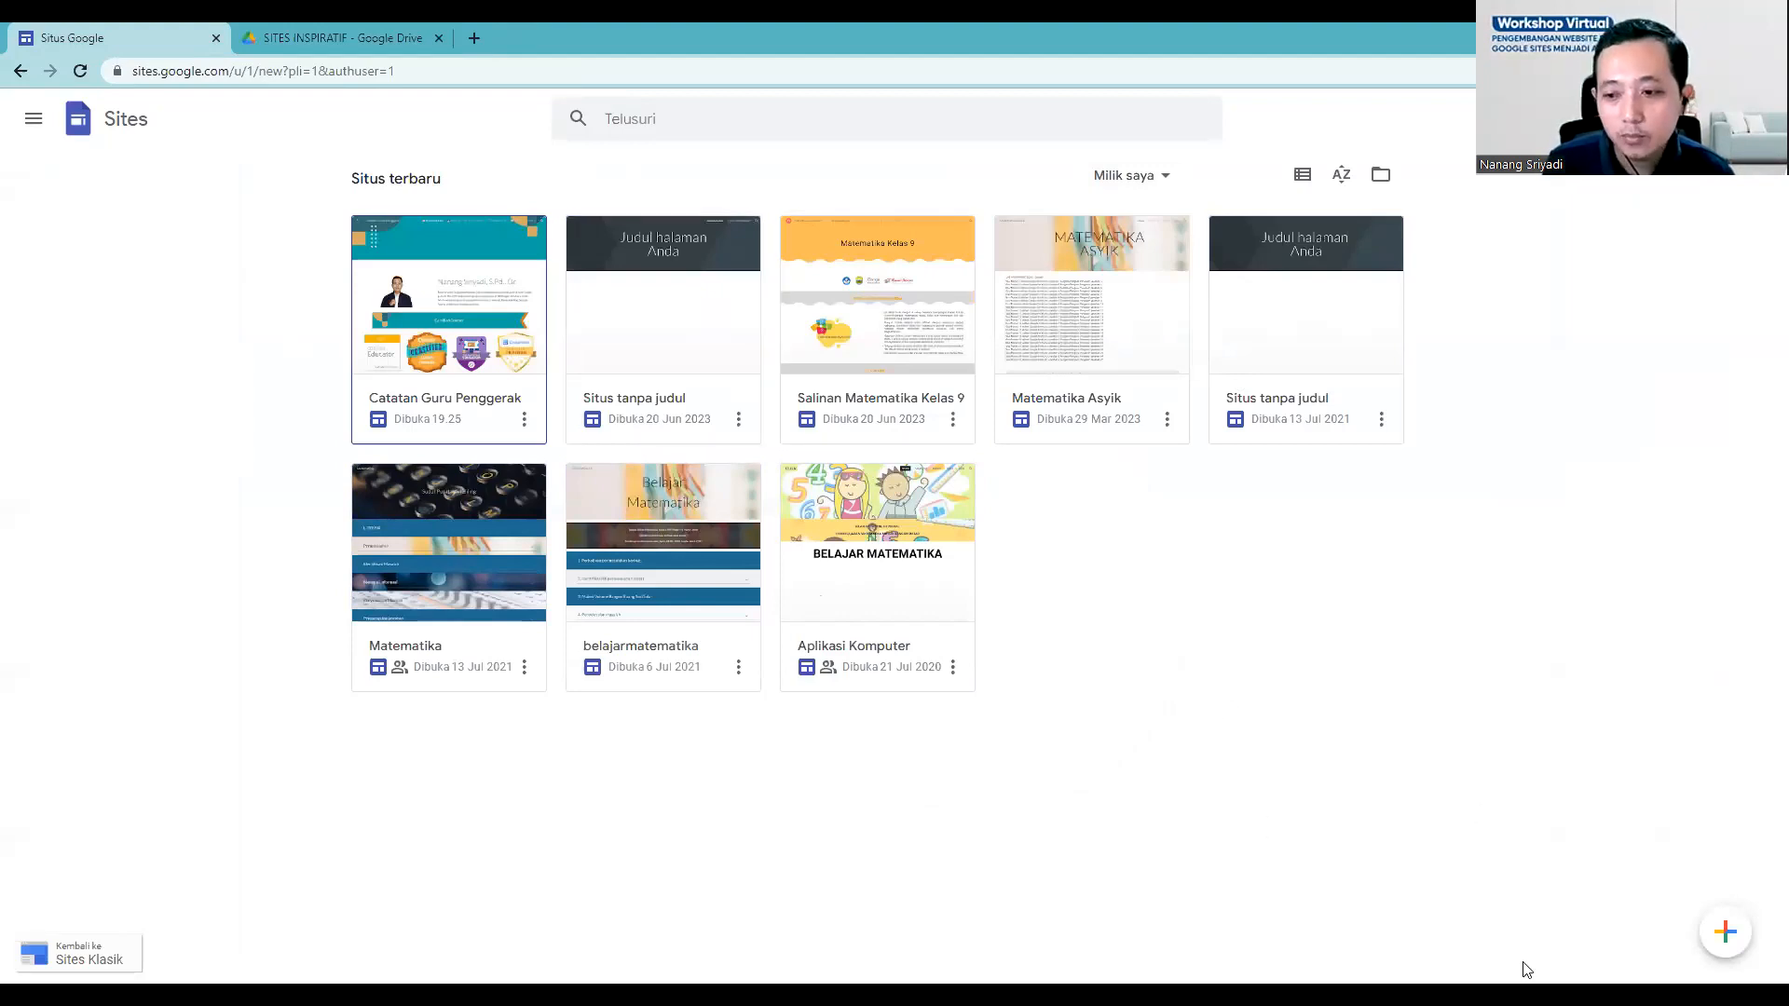
pyautogui.moveTo(1730, 939)
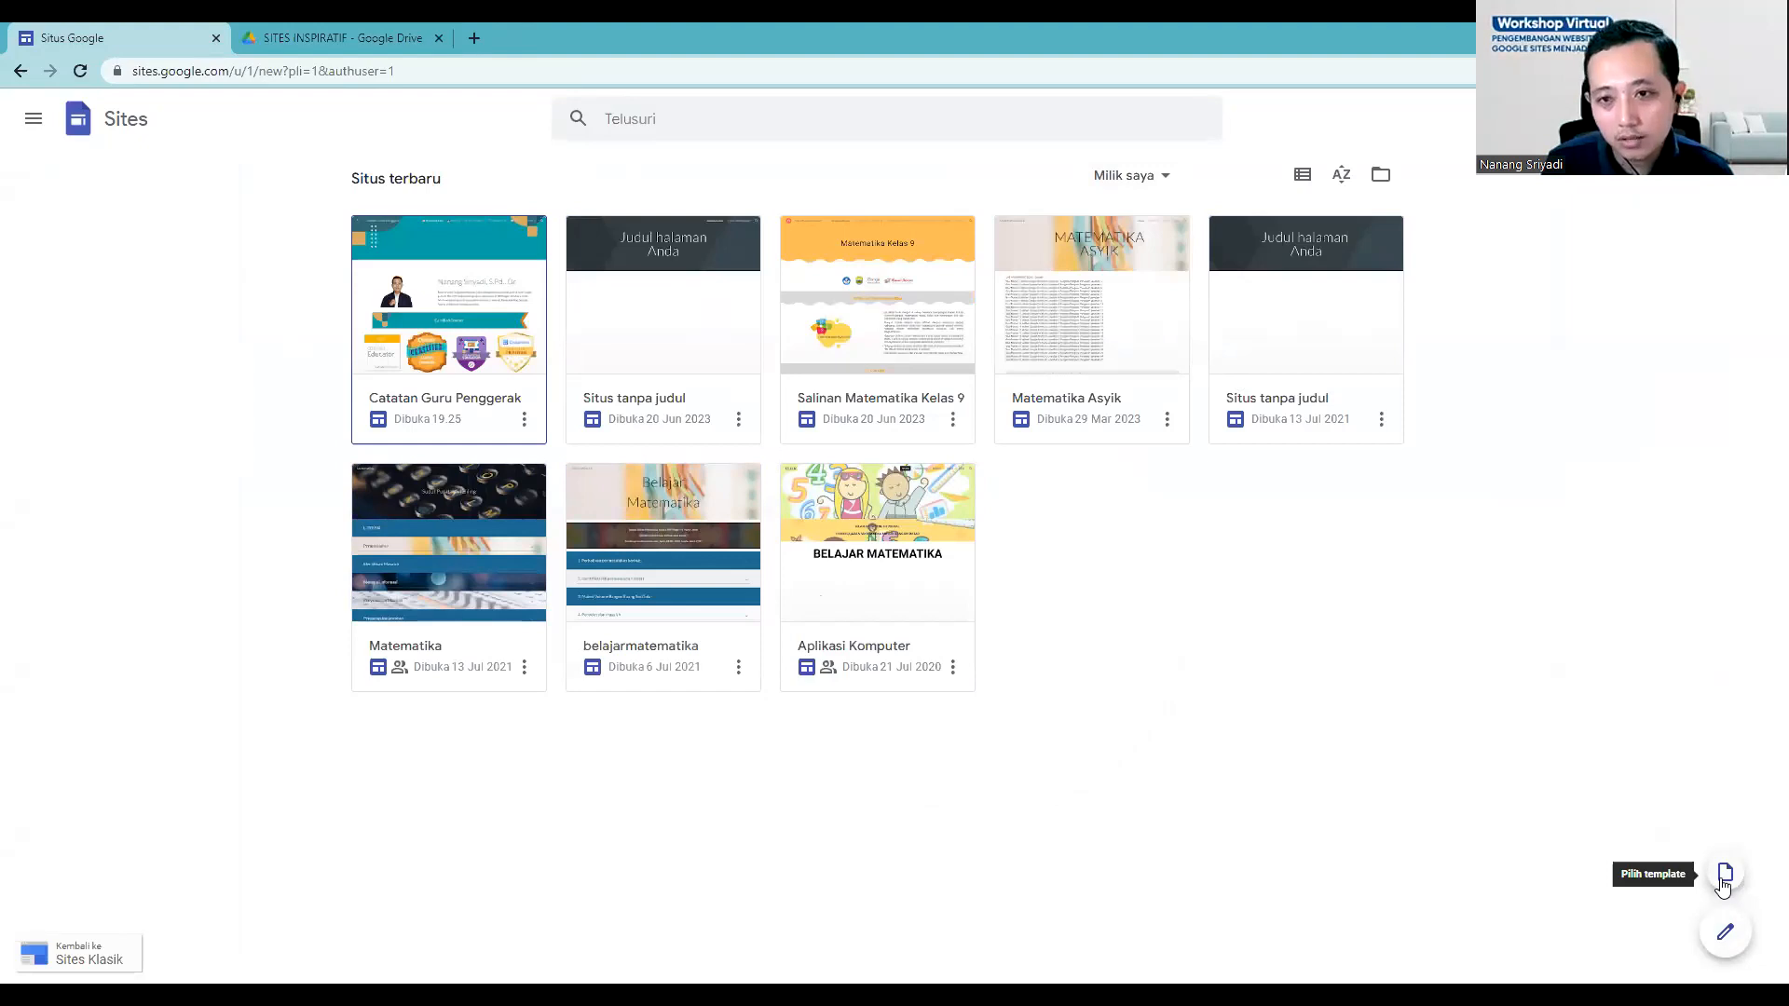
pyautogui.click(1724, 878)
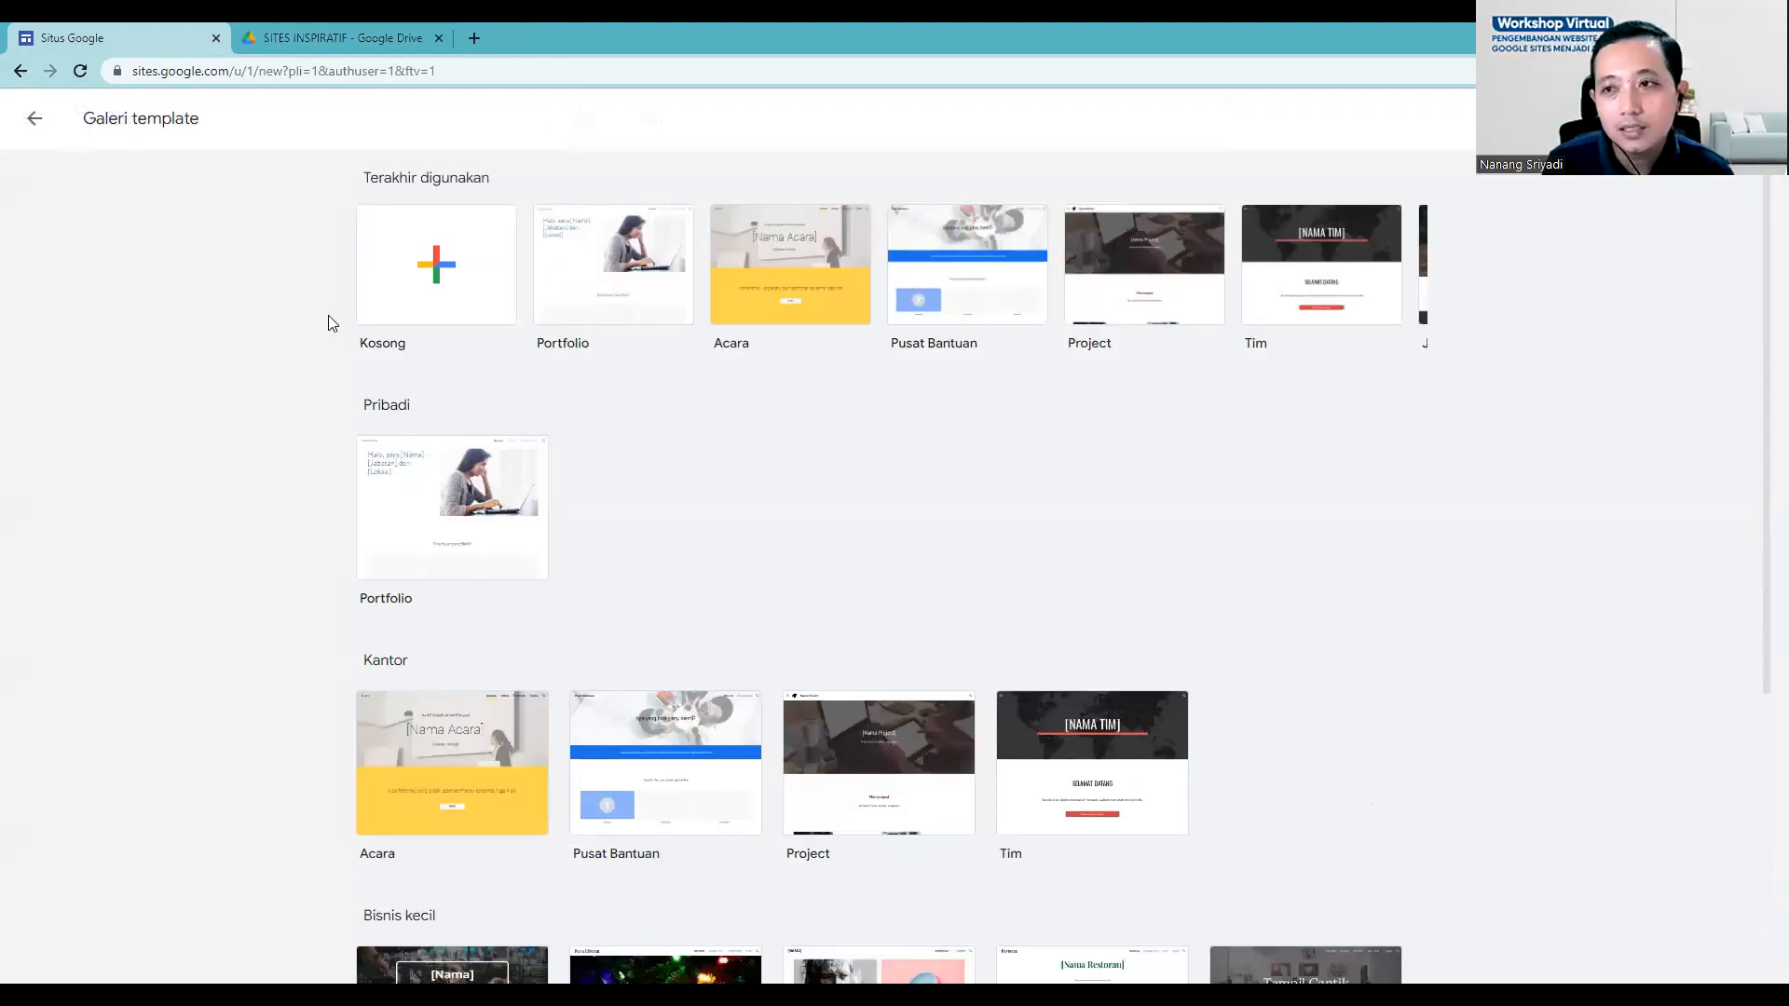
pyautogui.scroll(-5, 531, 387)
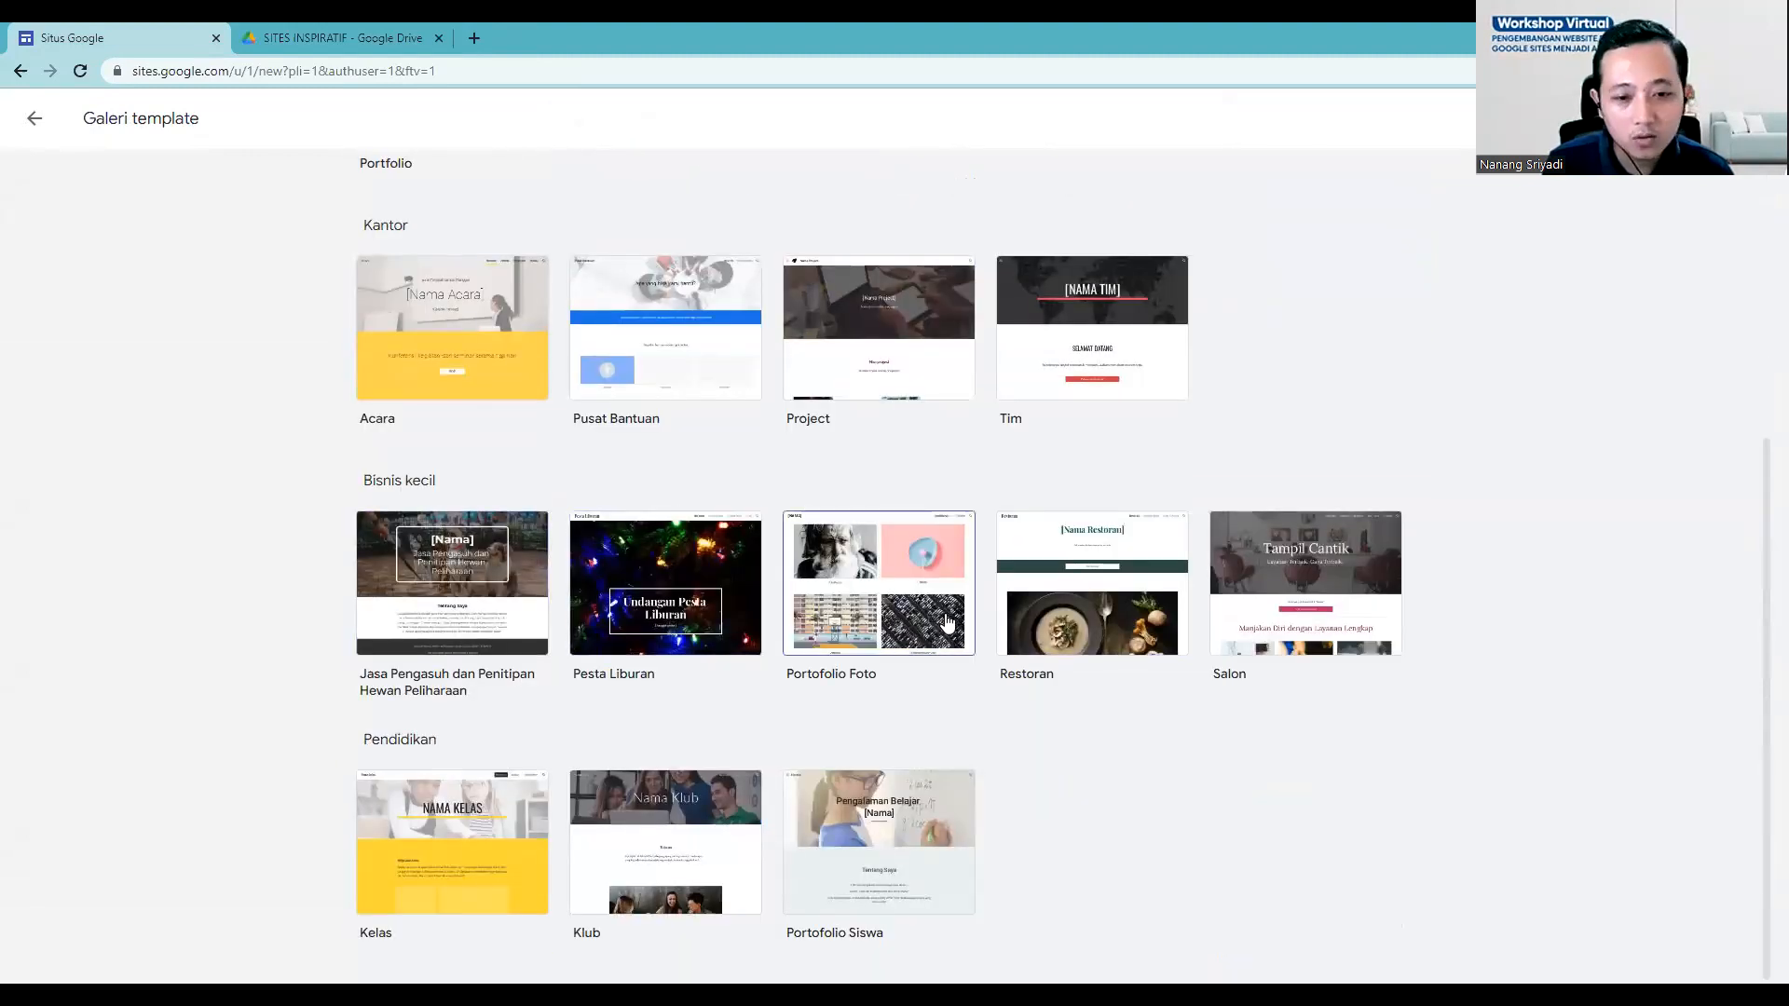
pyautogui.scroll(1, 1086, 722)
pyautogui.scroll(4, 1086, 722)
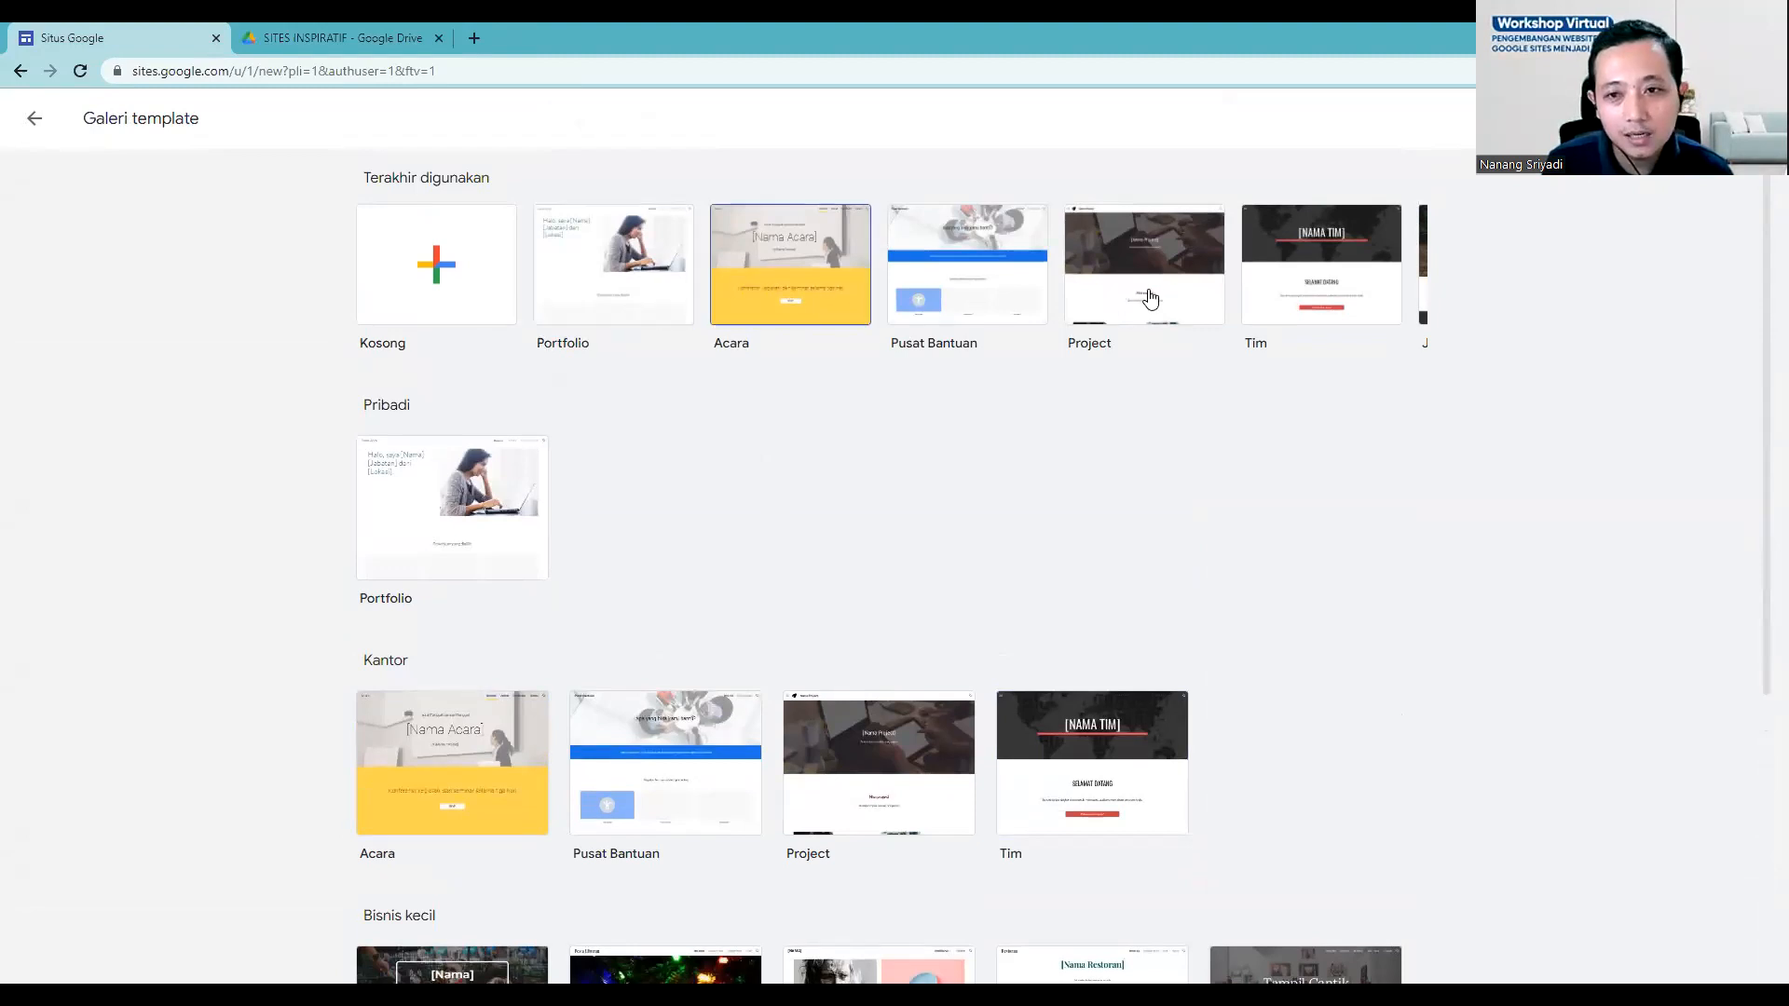
pyautogui.scroll(-4, 627, 639)
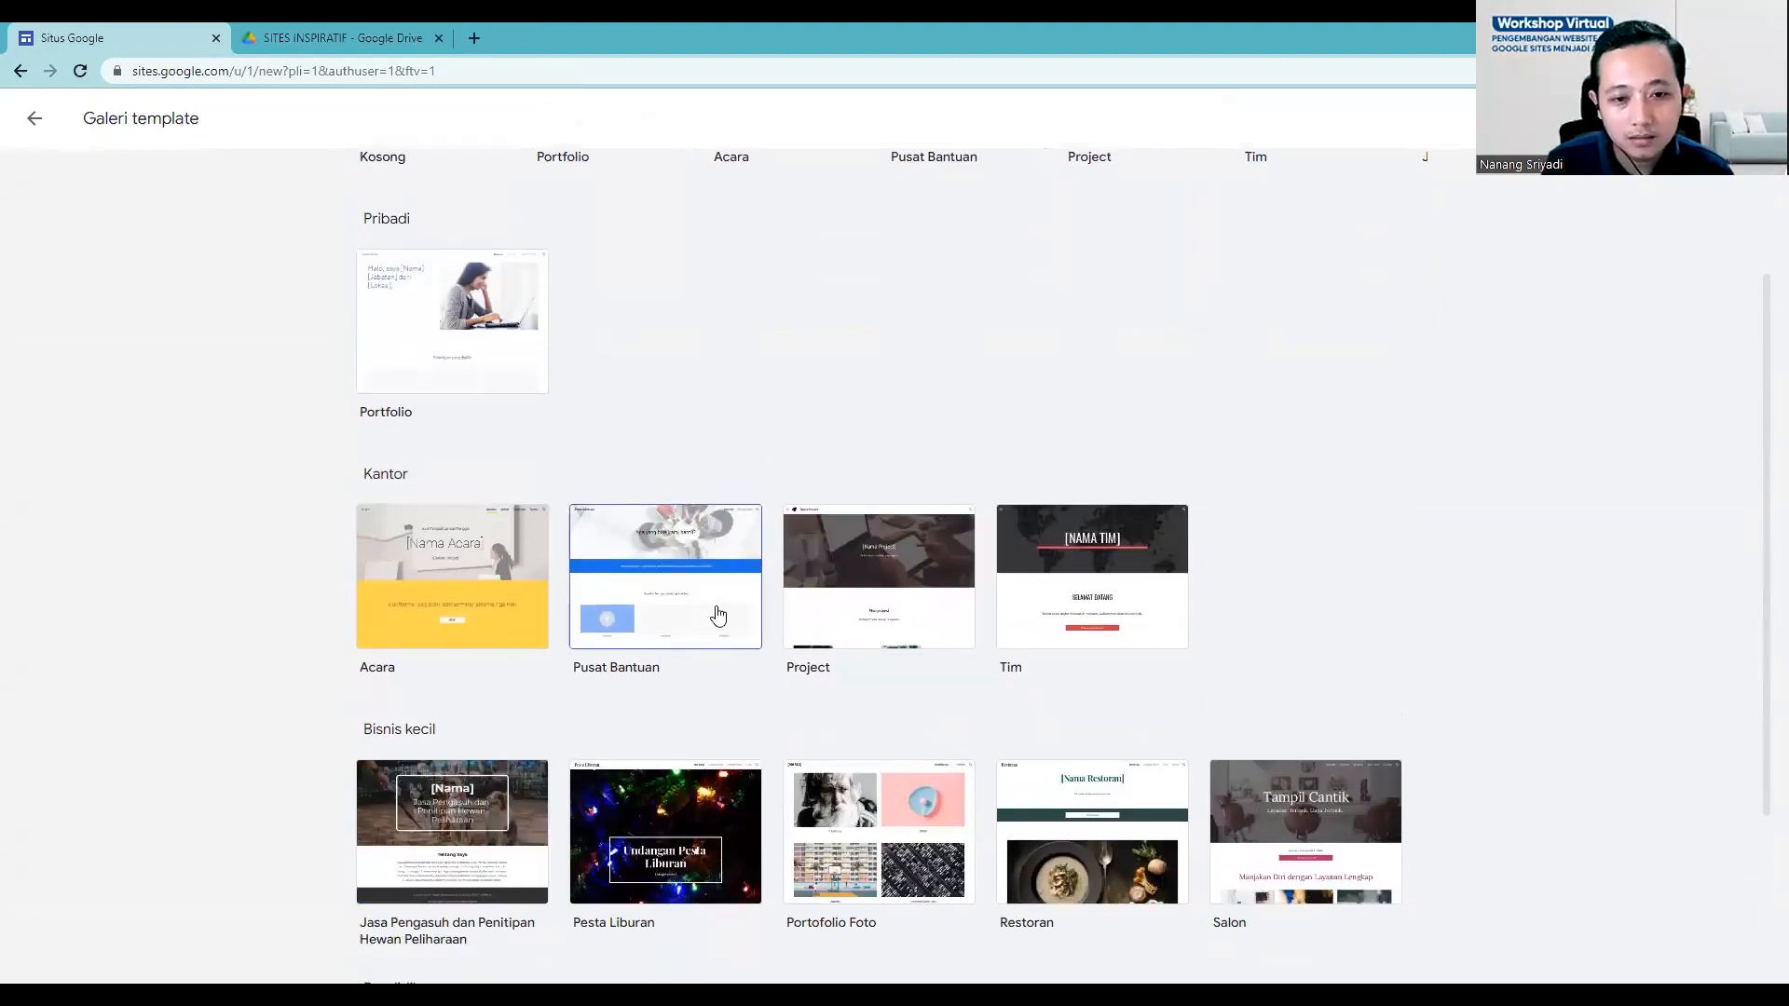
pyautogui.scroll(5, 559, 419)
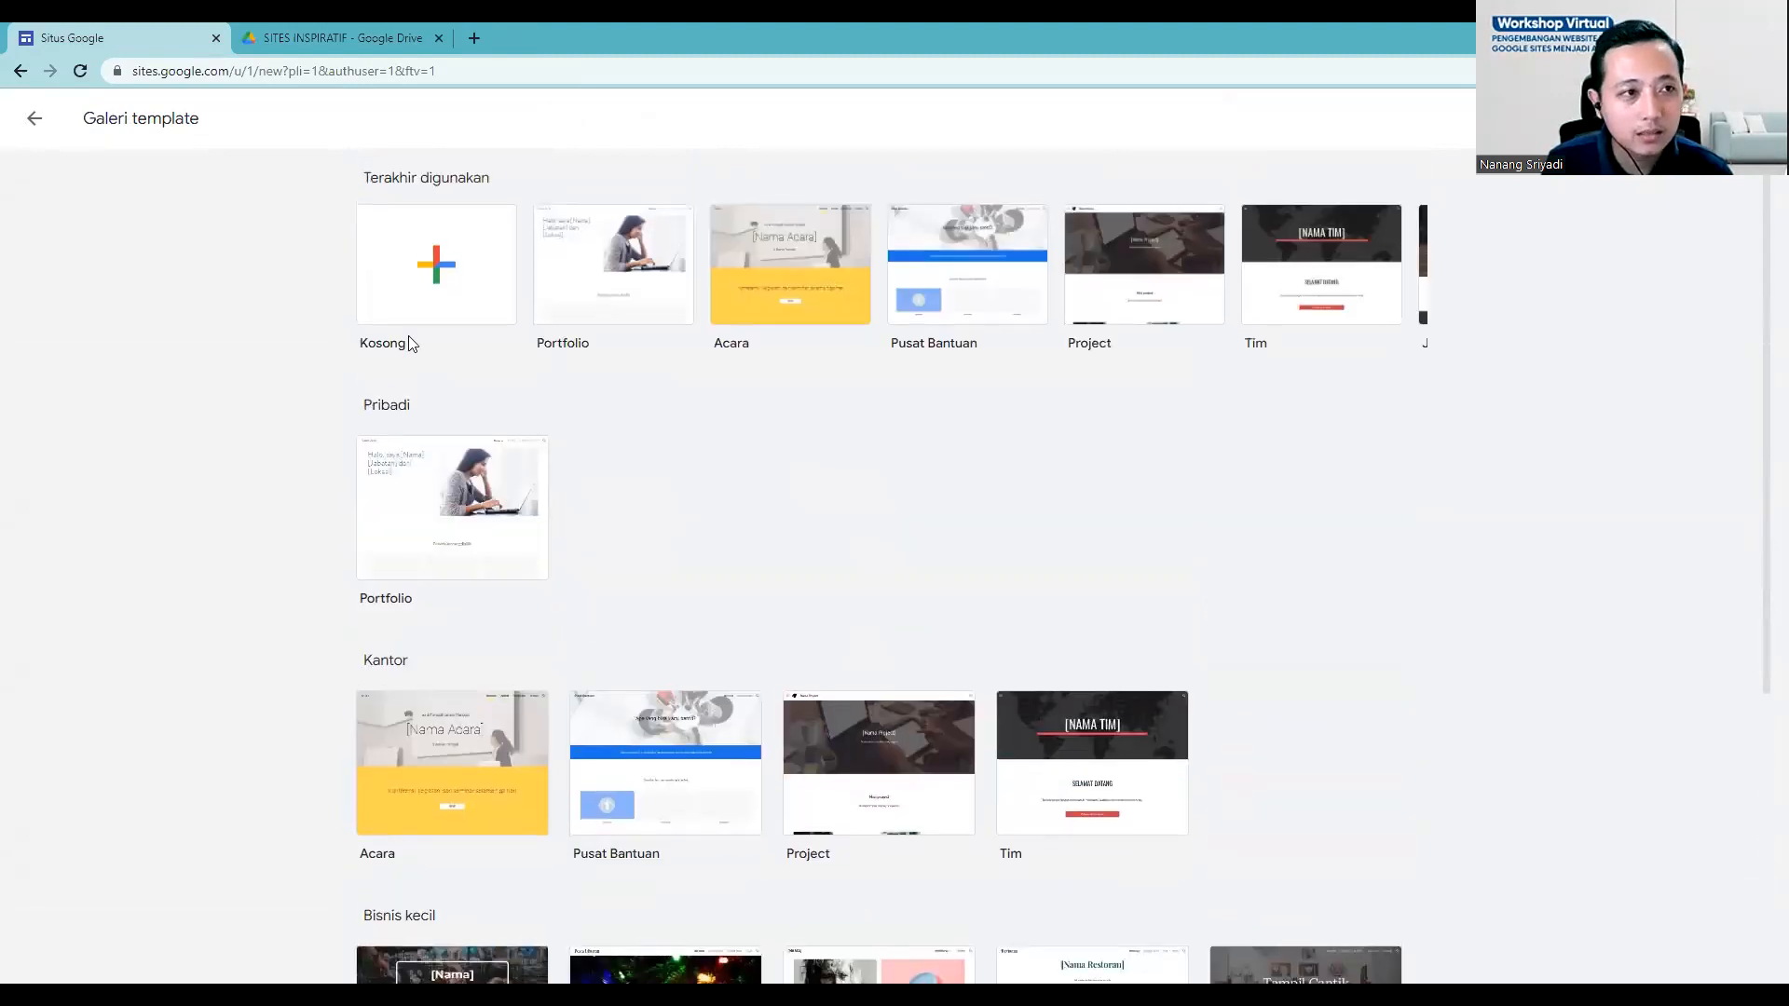
pyautogui.click(34, 124)
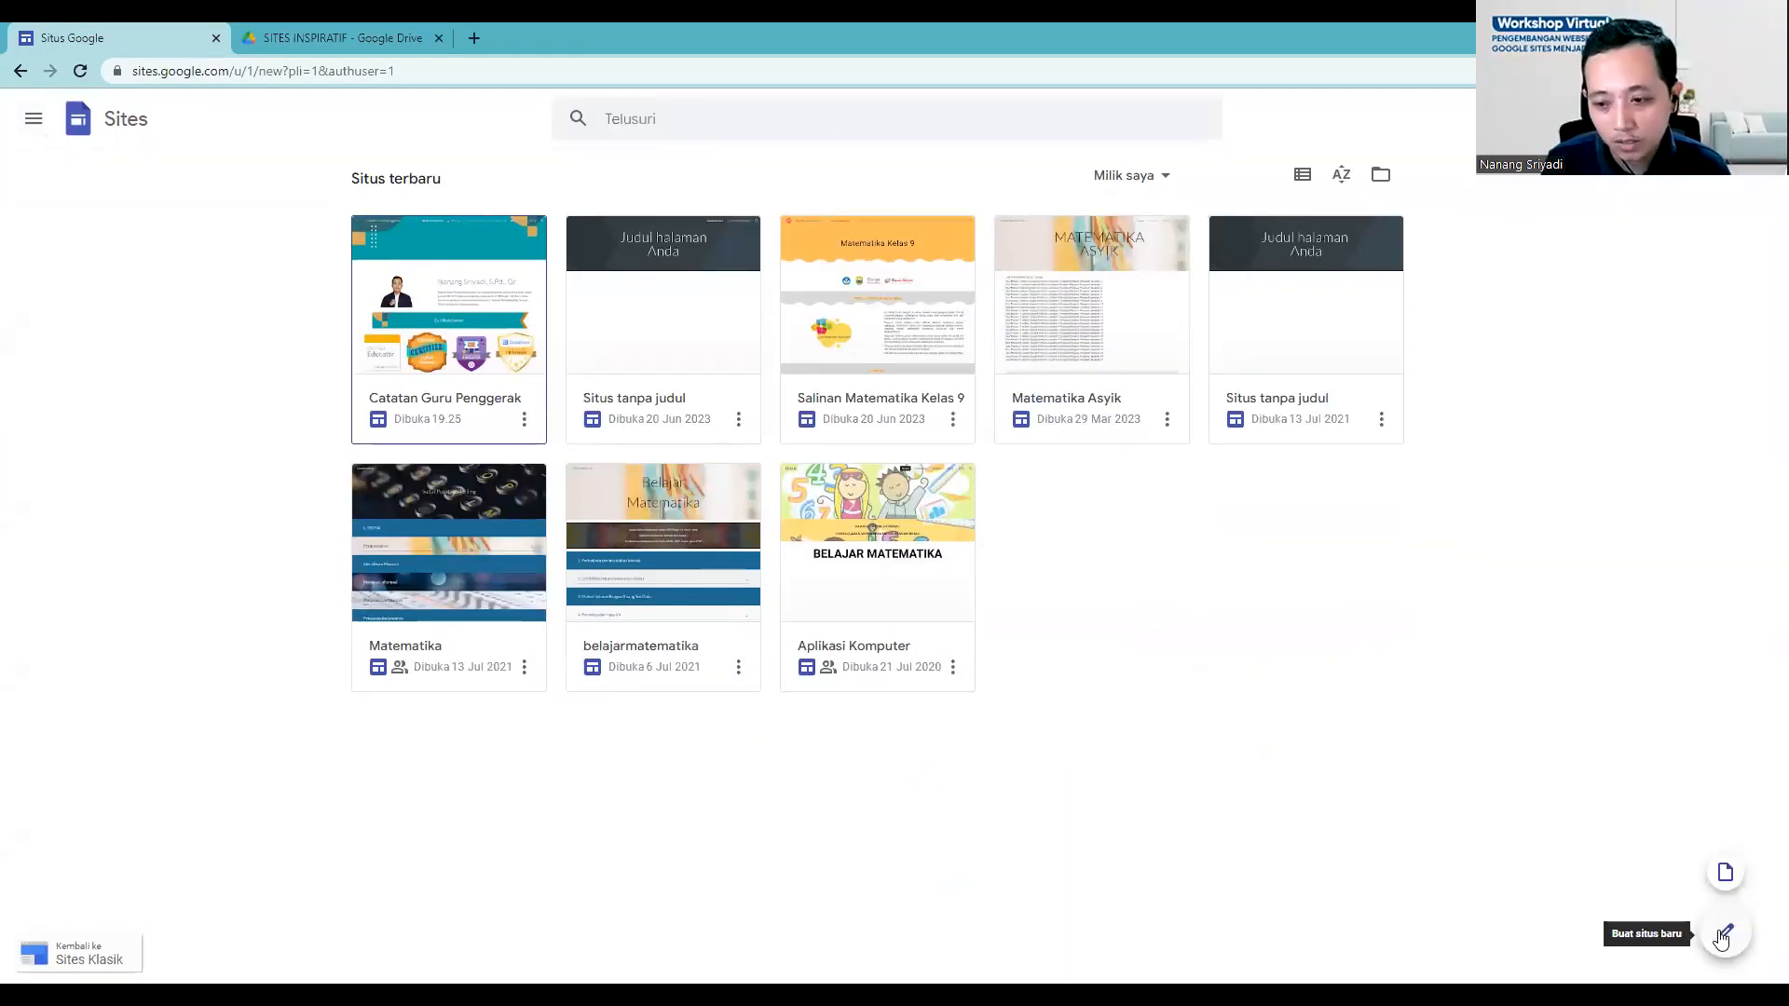
# Step: Create a new blank site from the Sites home page and deselect its page title
pyautogui.click(1721, 935)
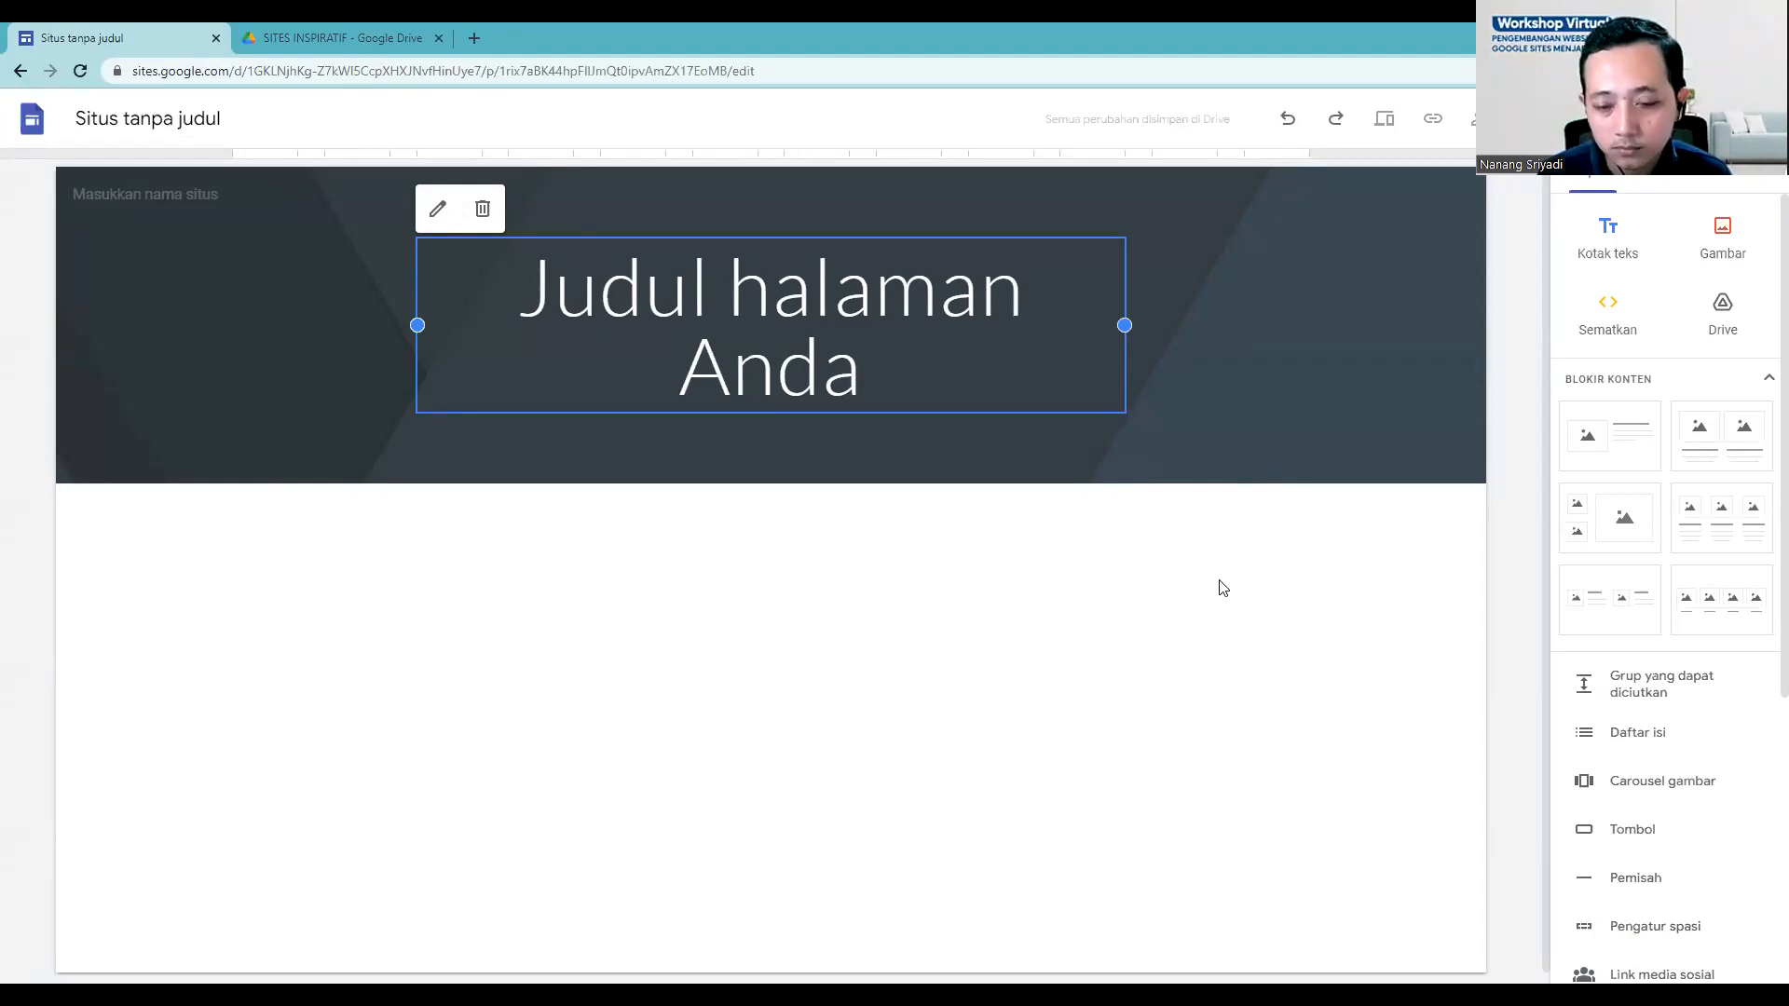
pyautogui.click(1159, 559)
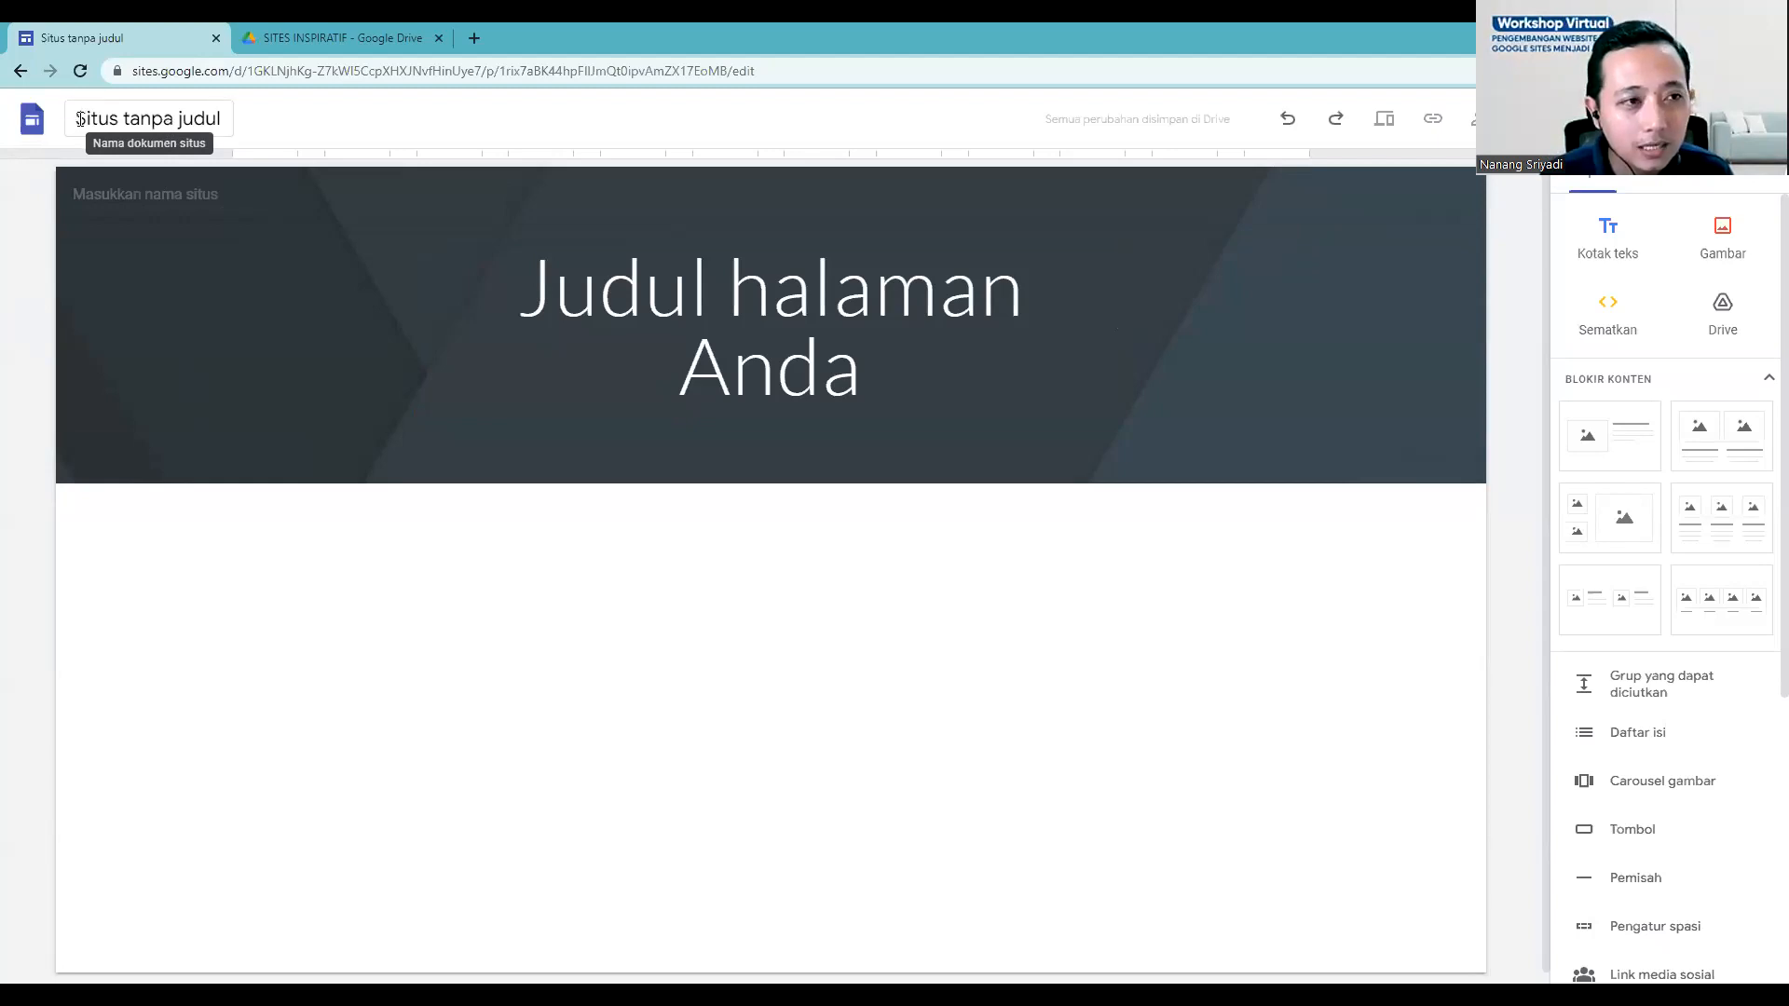
# Step: Name the site document Matematika Ku and check the site name in the page header
pyautogui.click(183, 122)
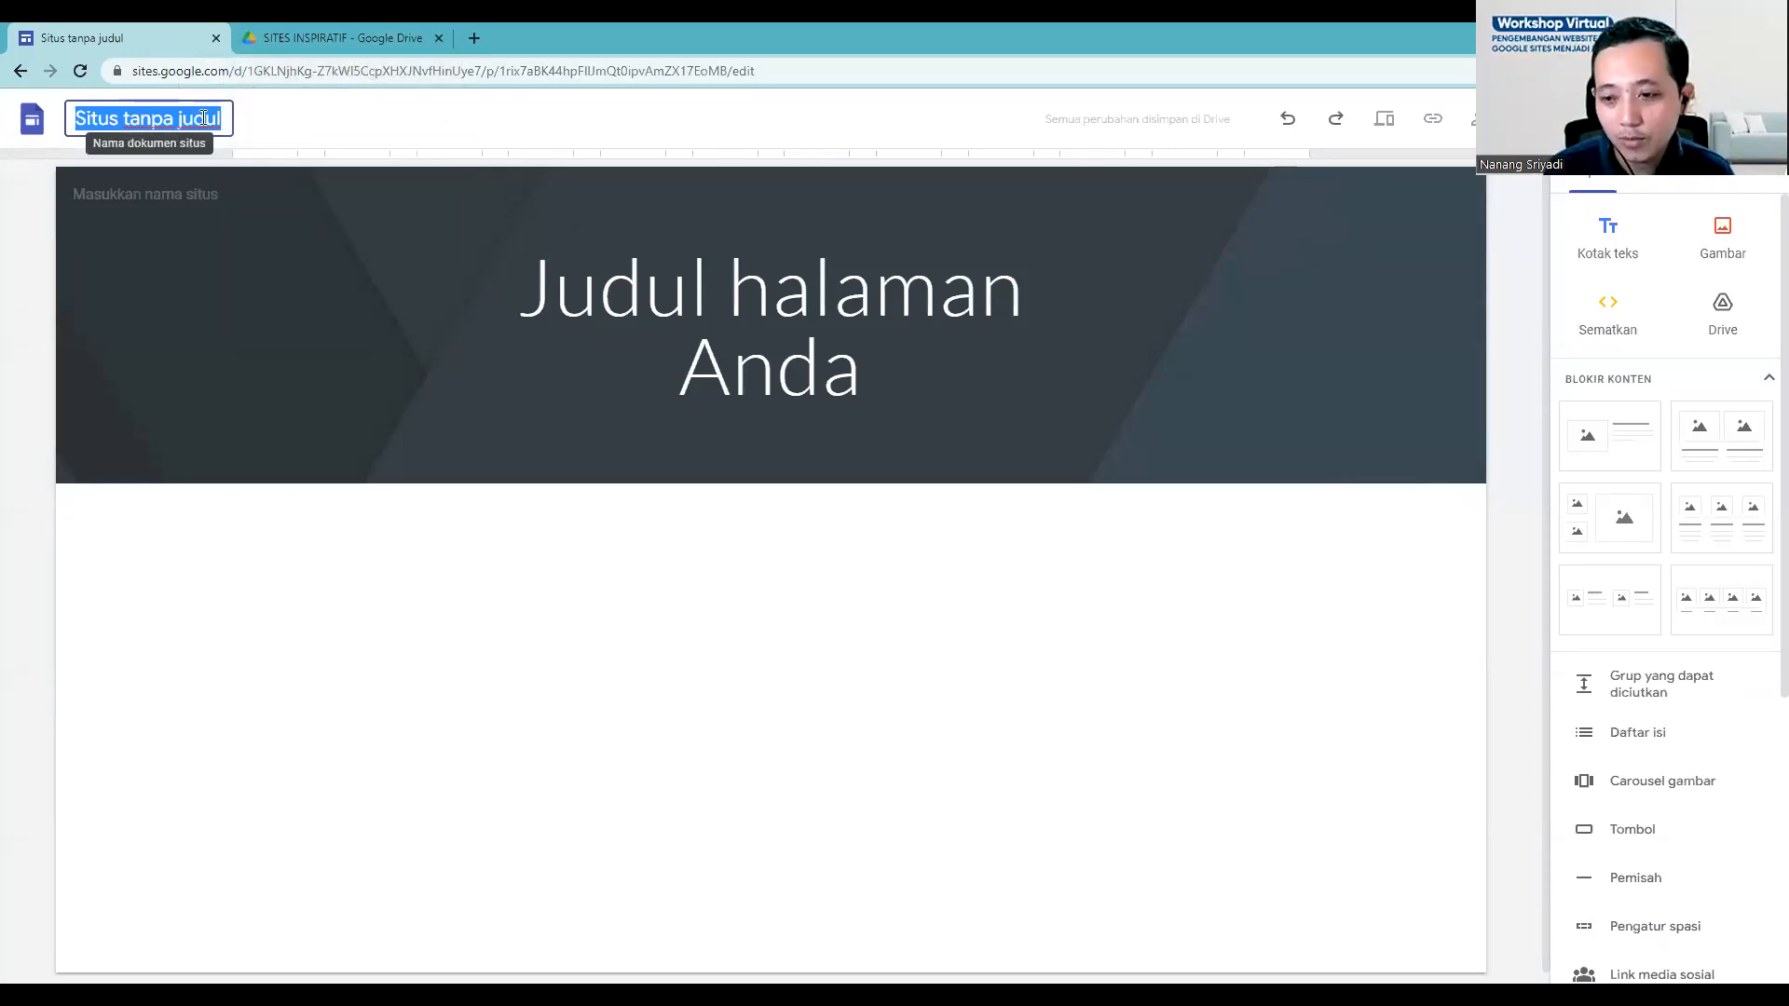
pyautogui.write('M')
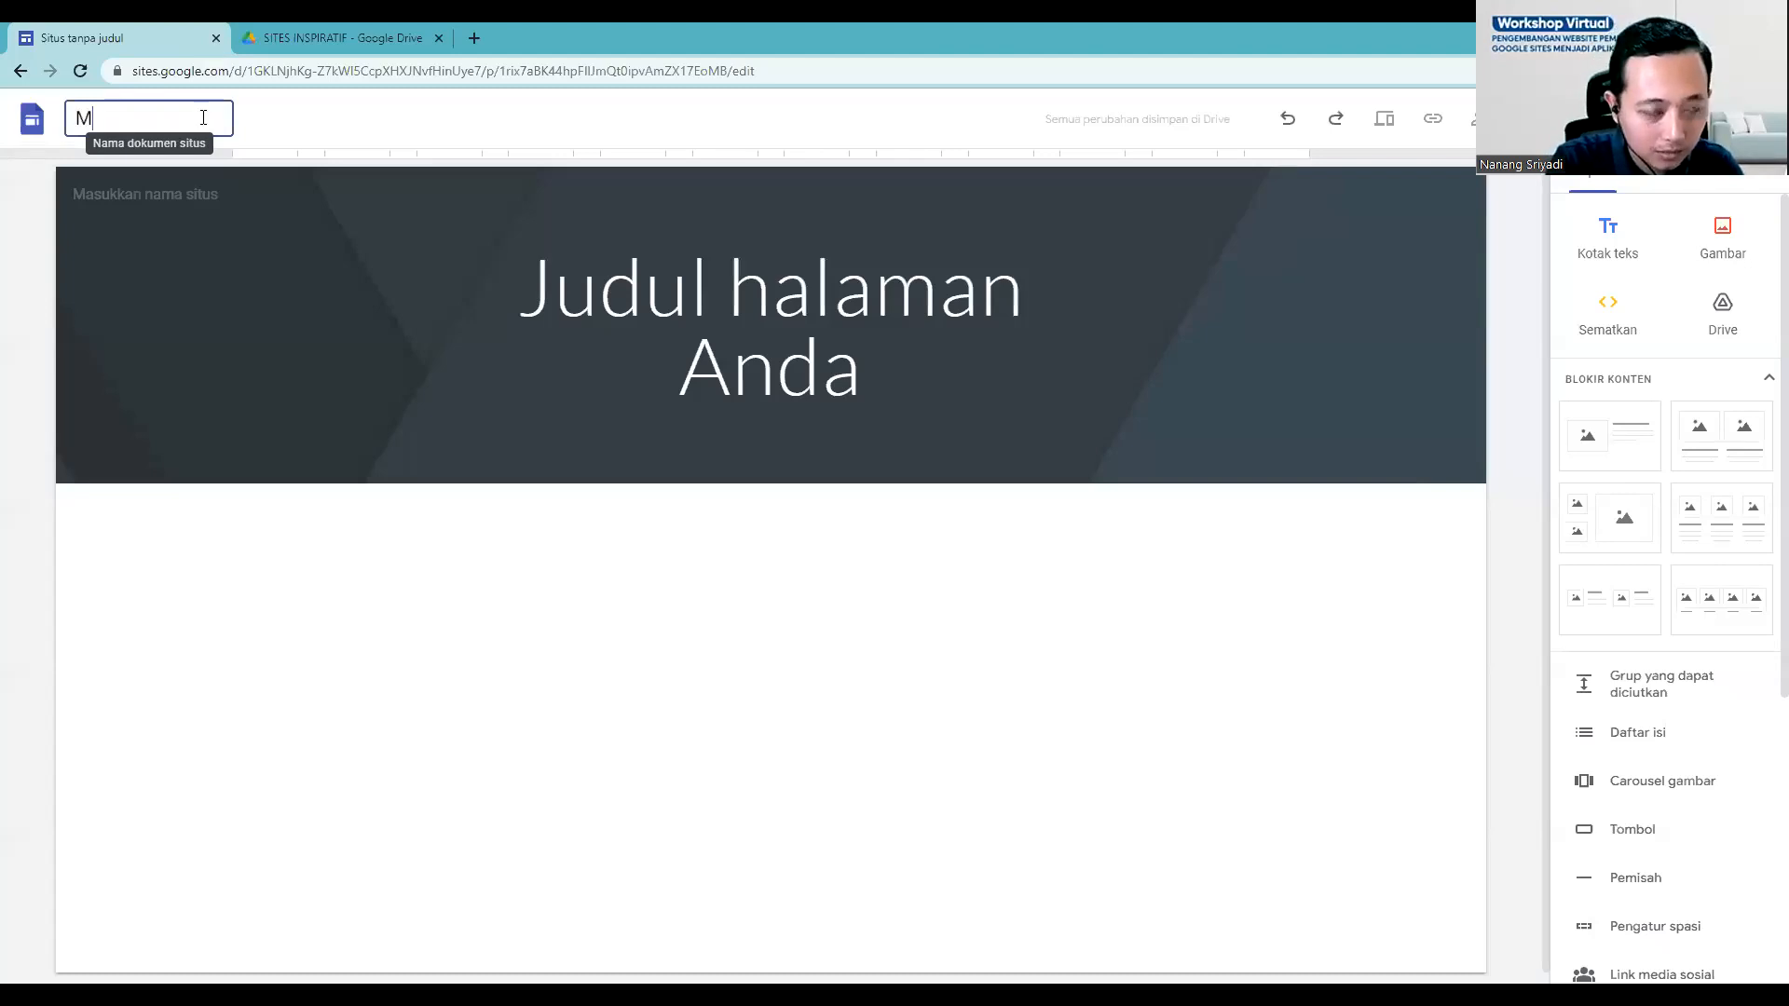
pyautogui.write('atematika Ku')
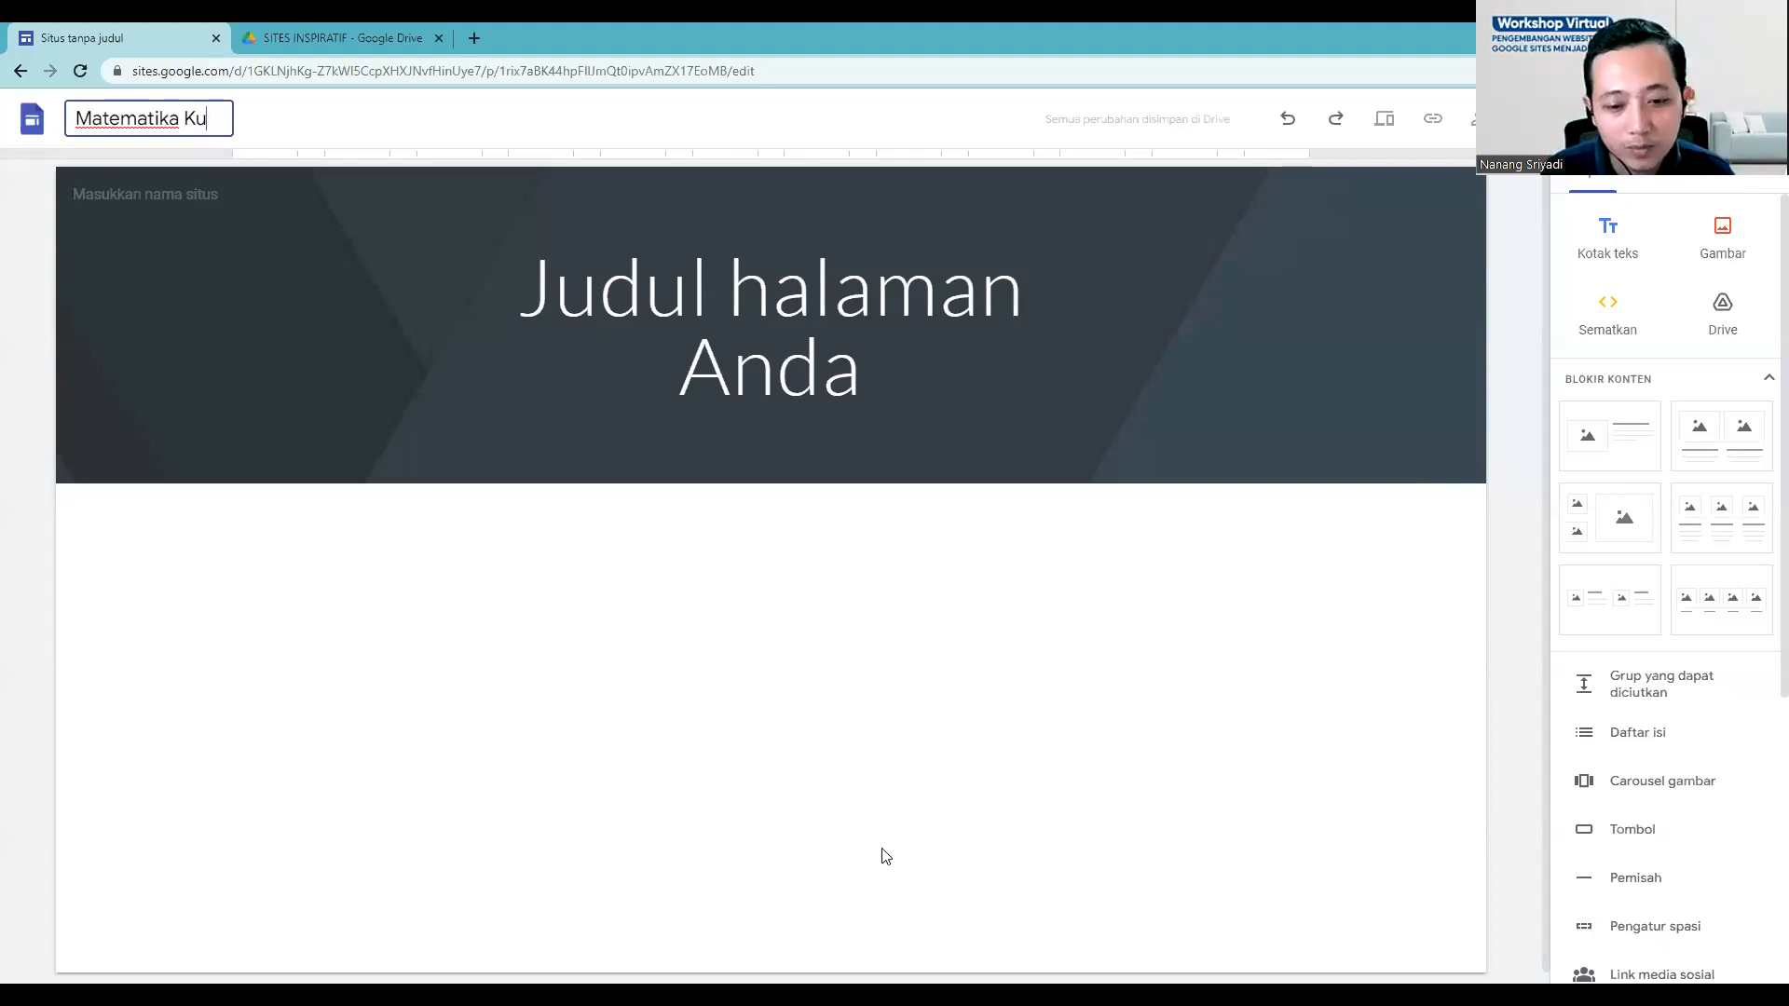
pyautogui.press('Return')
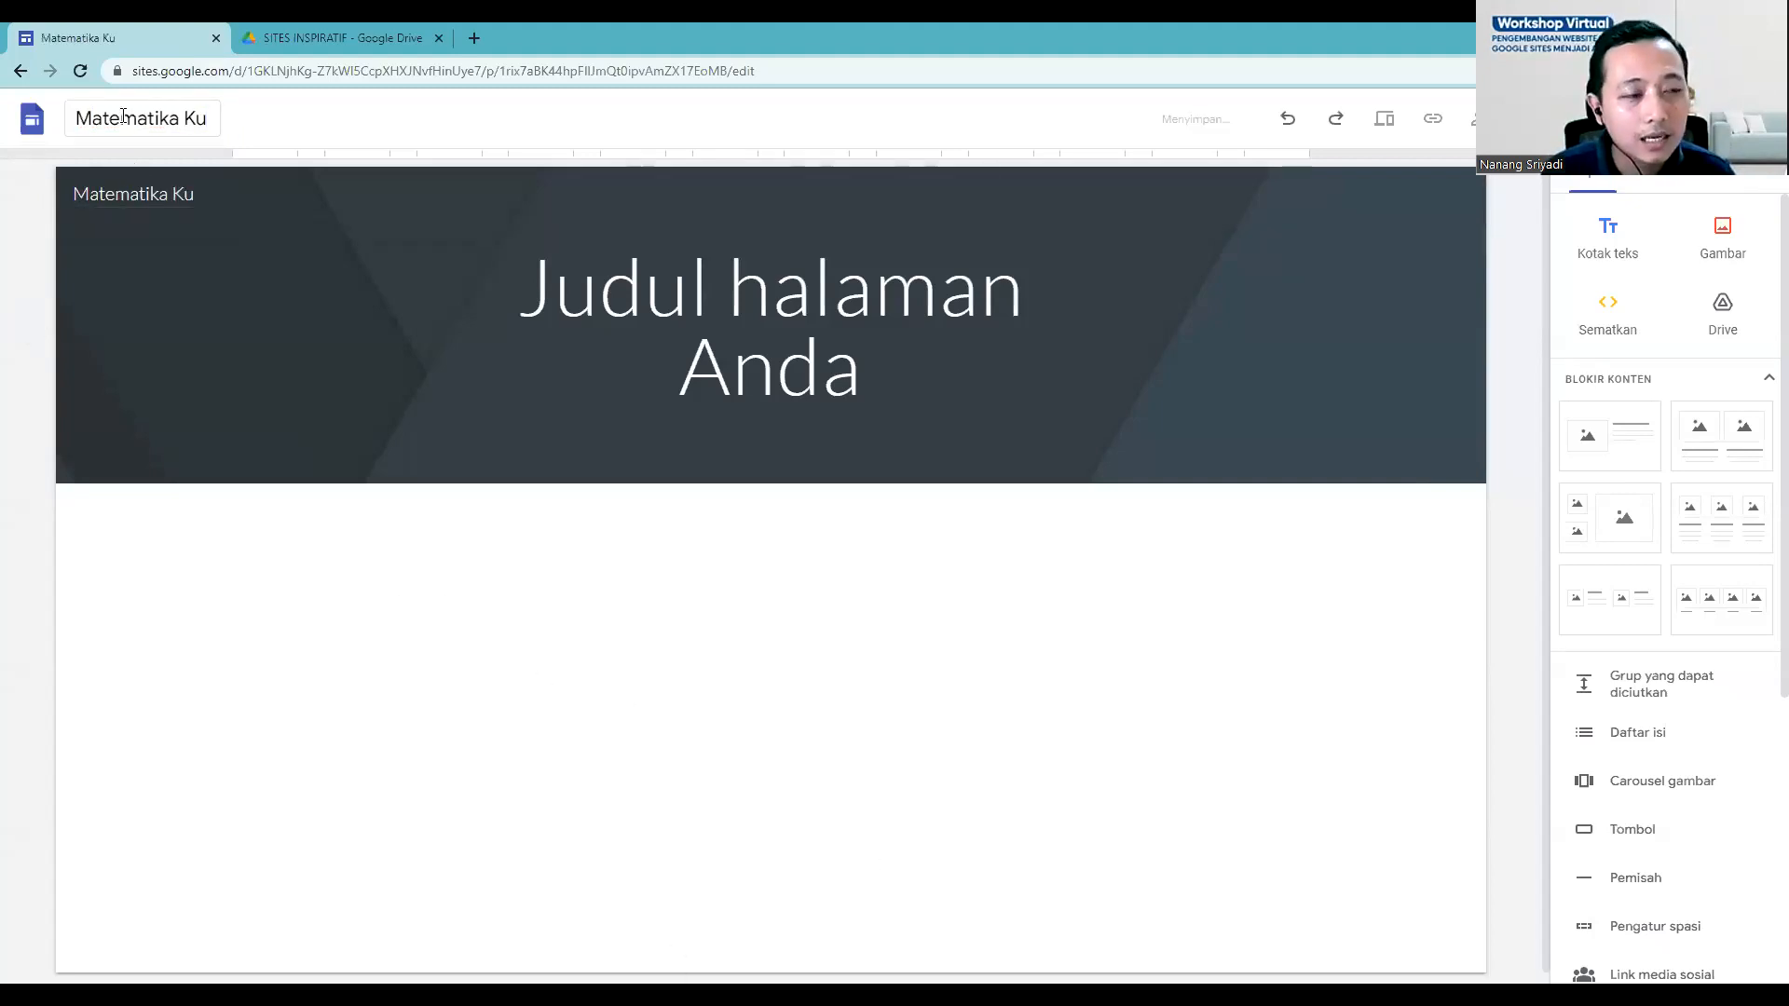
pyautogui.click(113, 189)
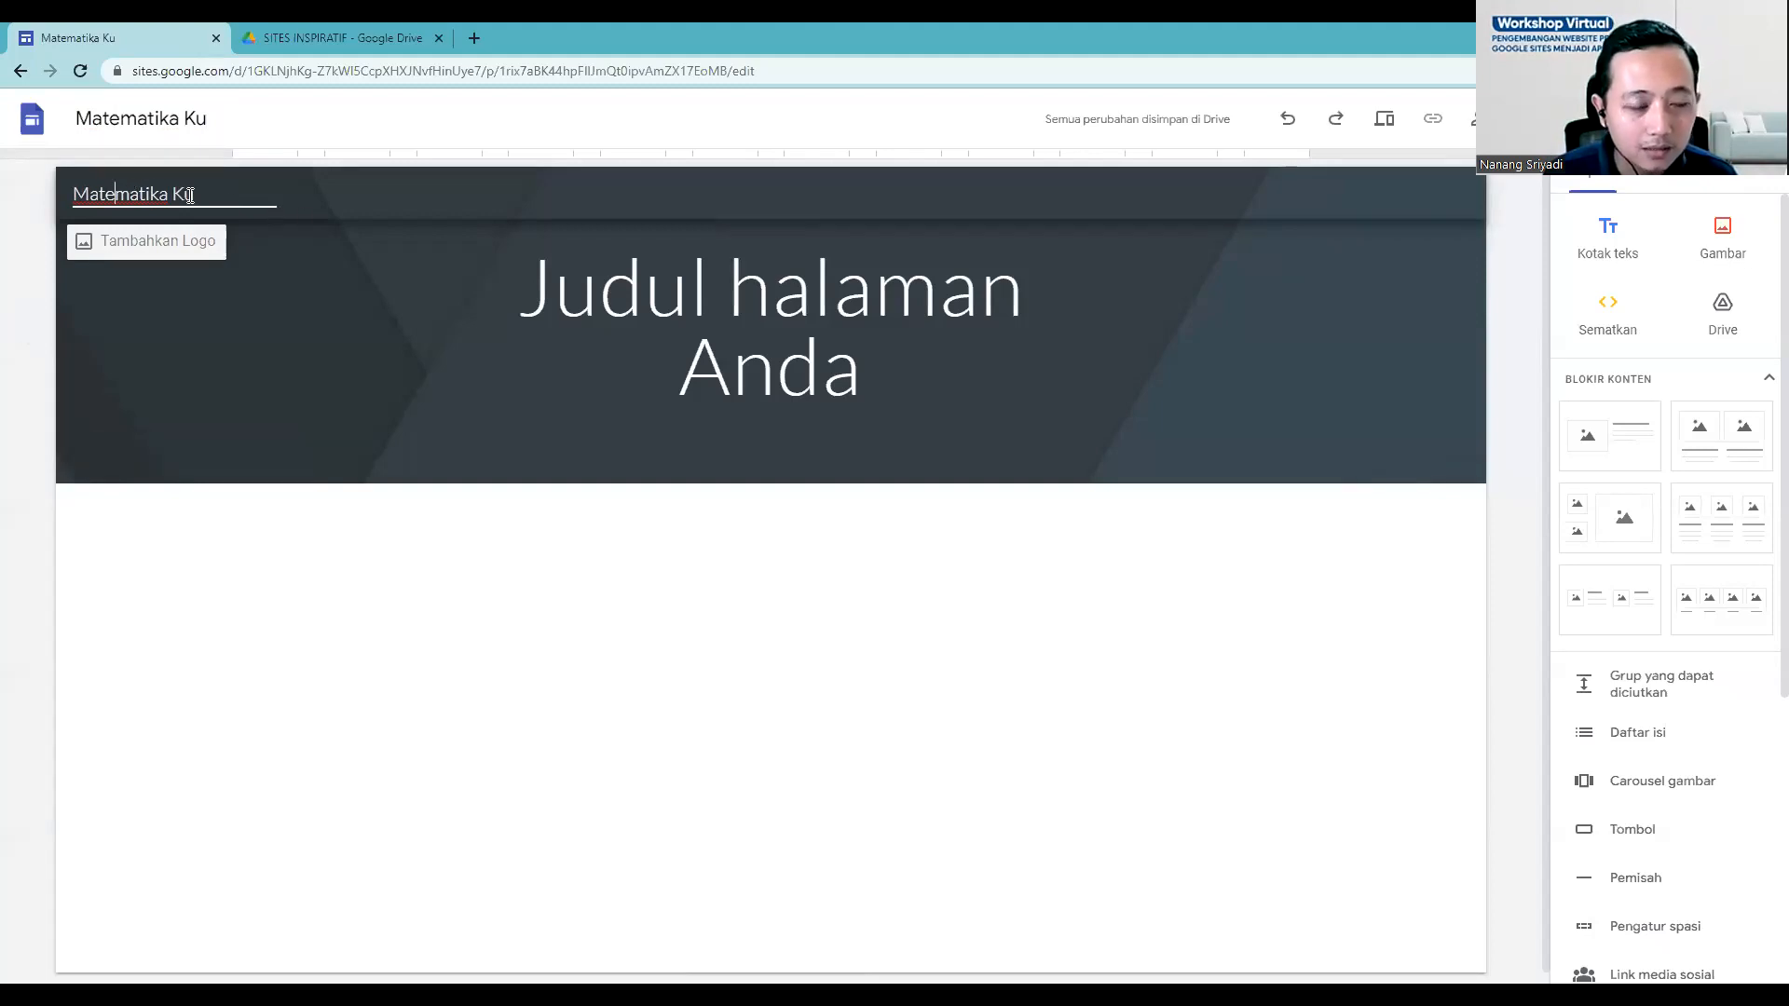
pyautogui.click(192, 615)
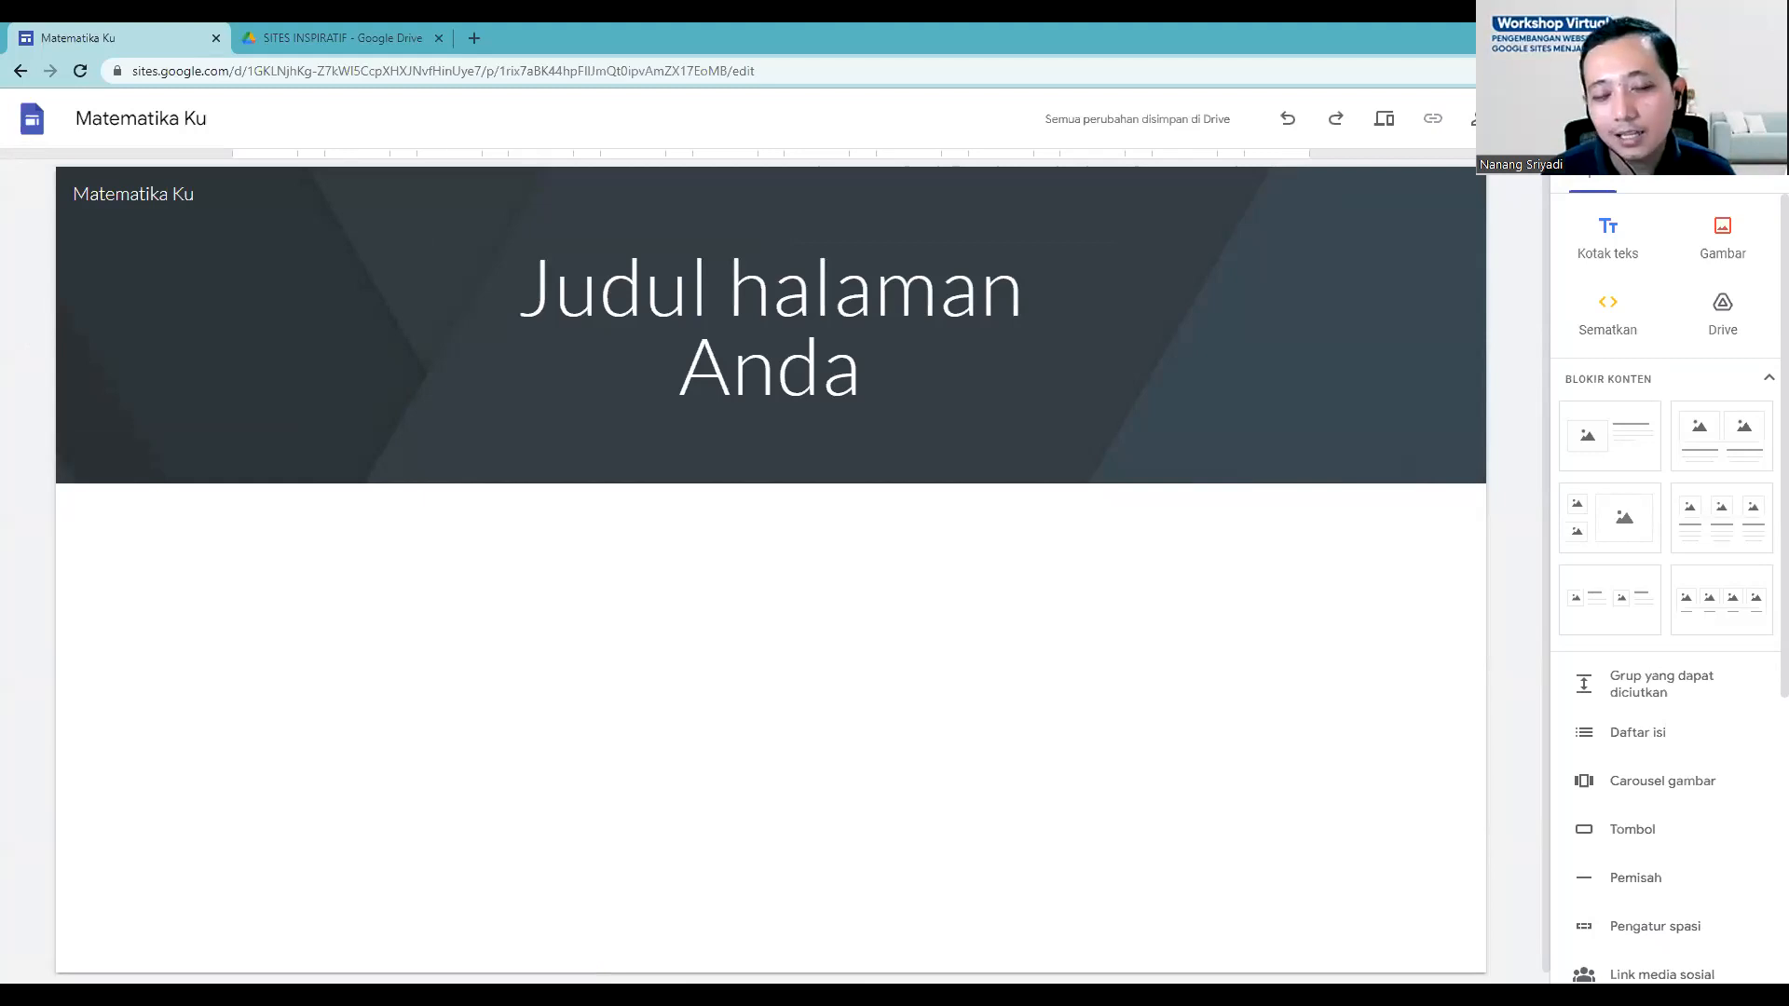
# Step: Open the site settings, try the Samping navigation mode, and return the mode to Atas
pyautogui.click(1530, 118)
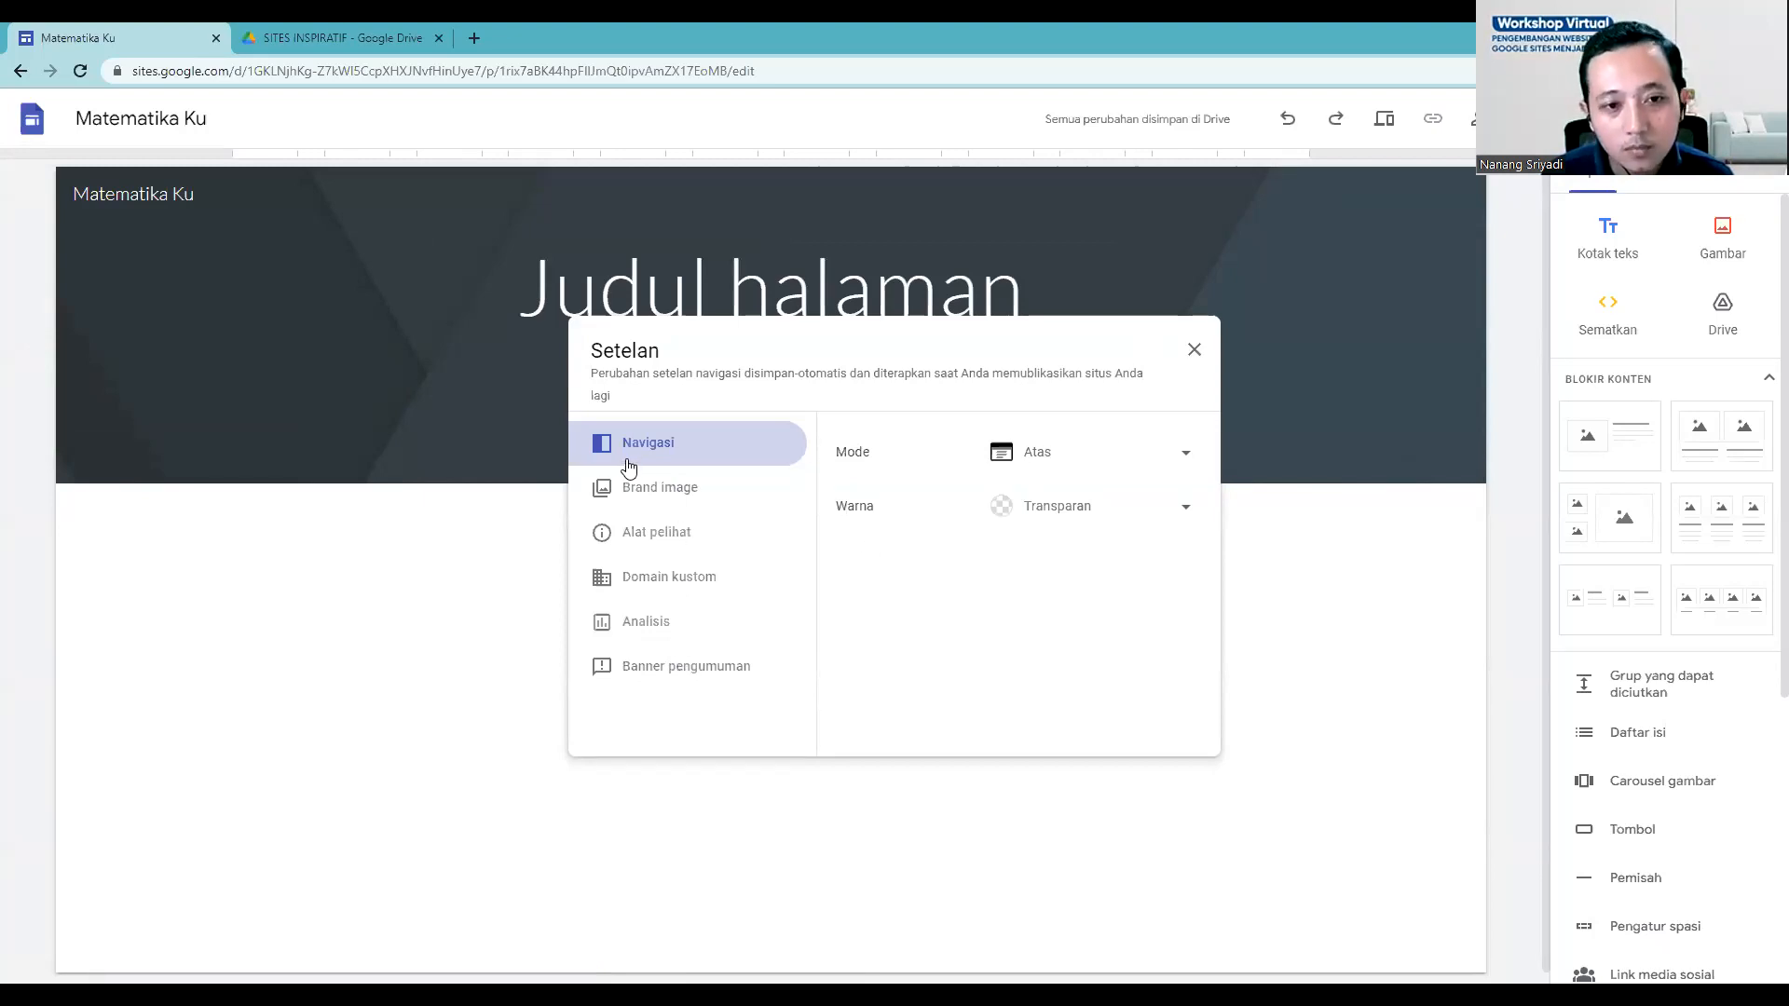
pyautogui.click(1086, 465)
pyautogui.click(1079, 463)
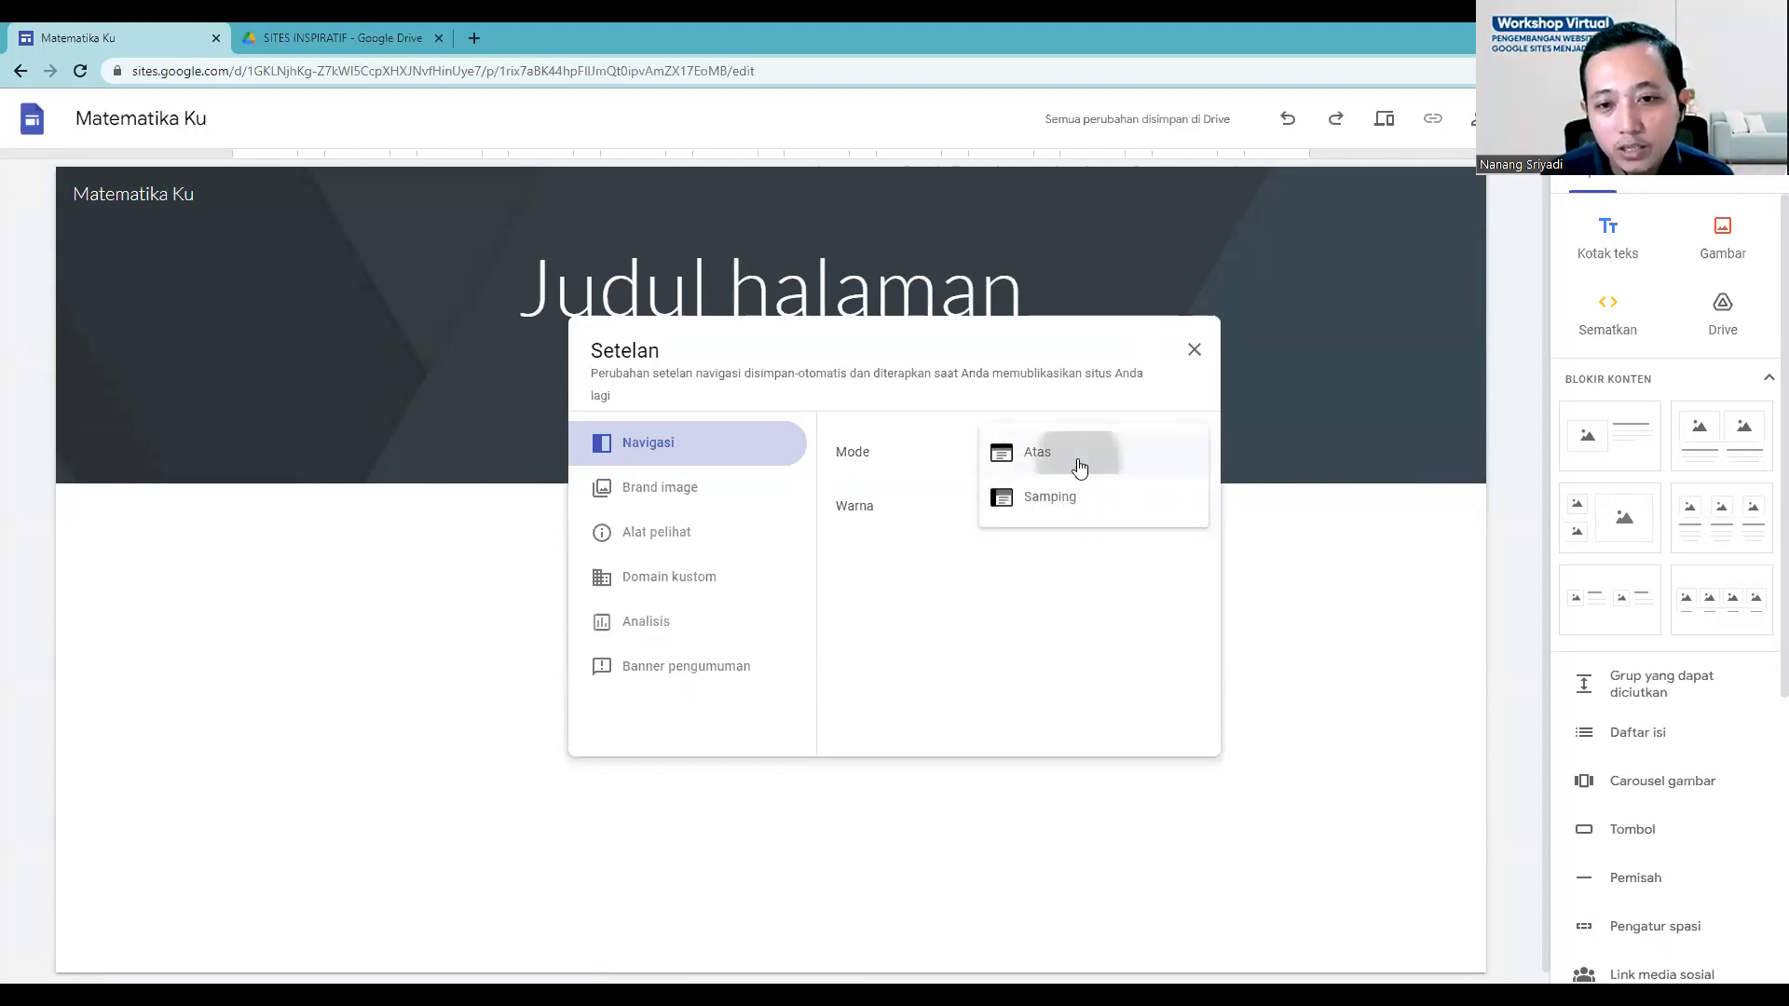
pyautogui.click(1072, 471)
pyautogui.click(1066, 507)
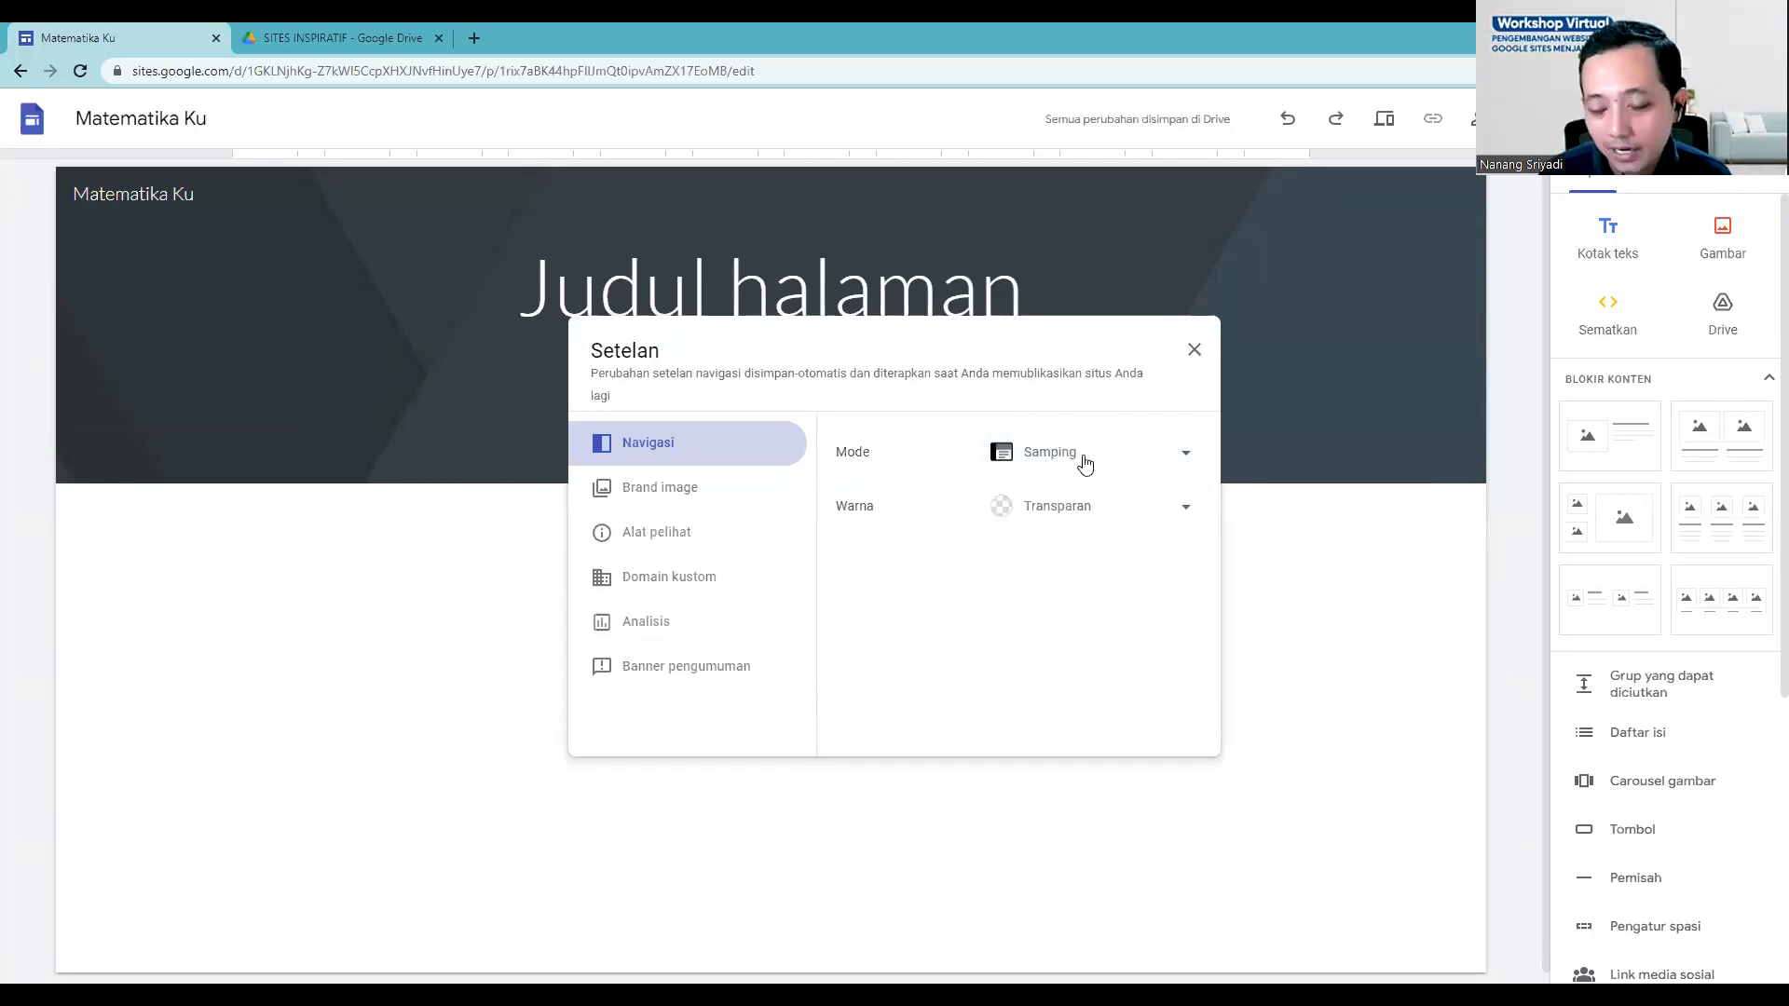
pyautogui.click(1092, 461)
pyautogui.click(1058, 415)
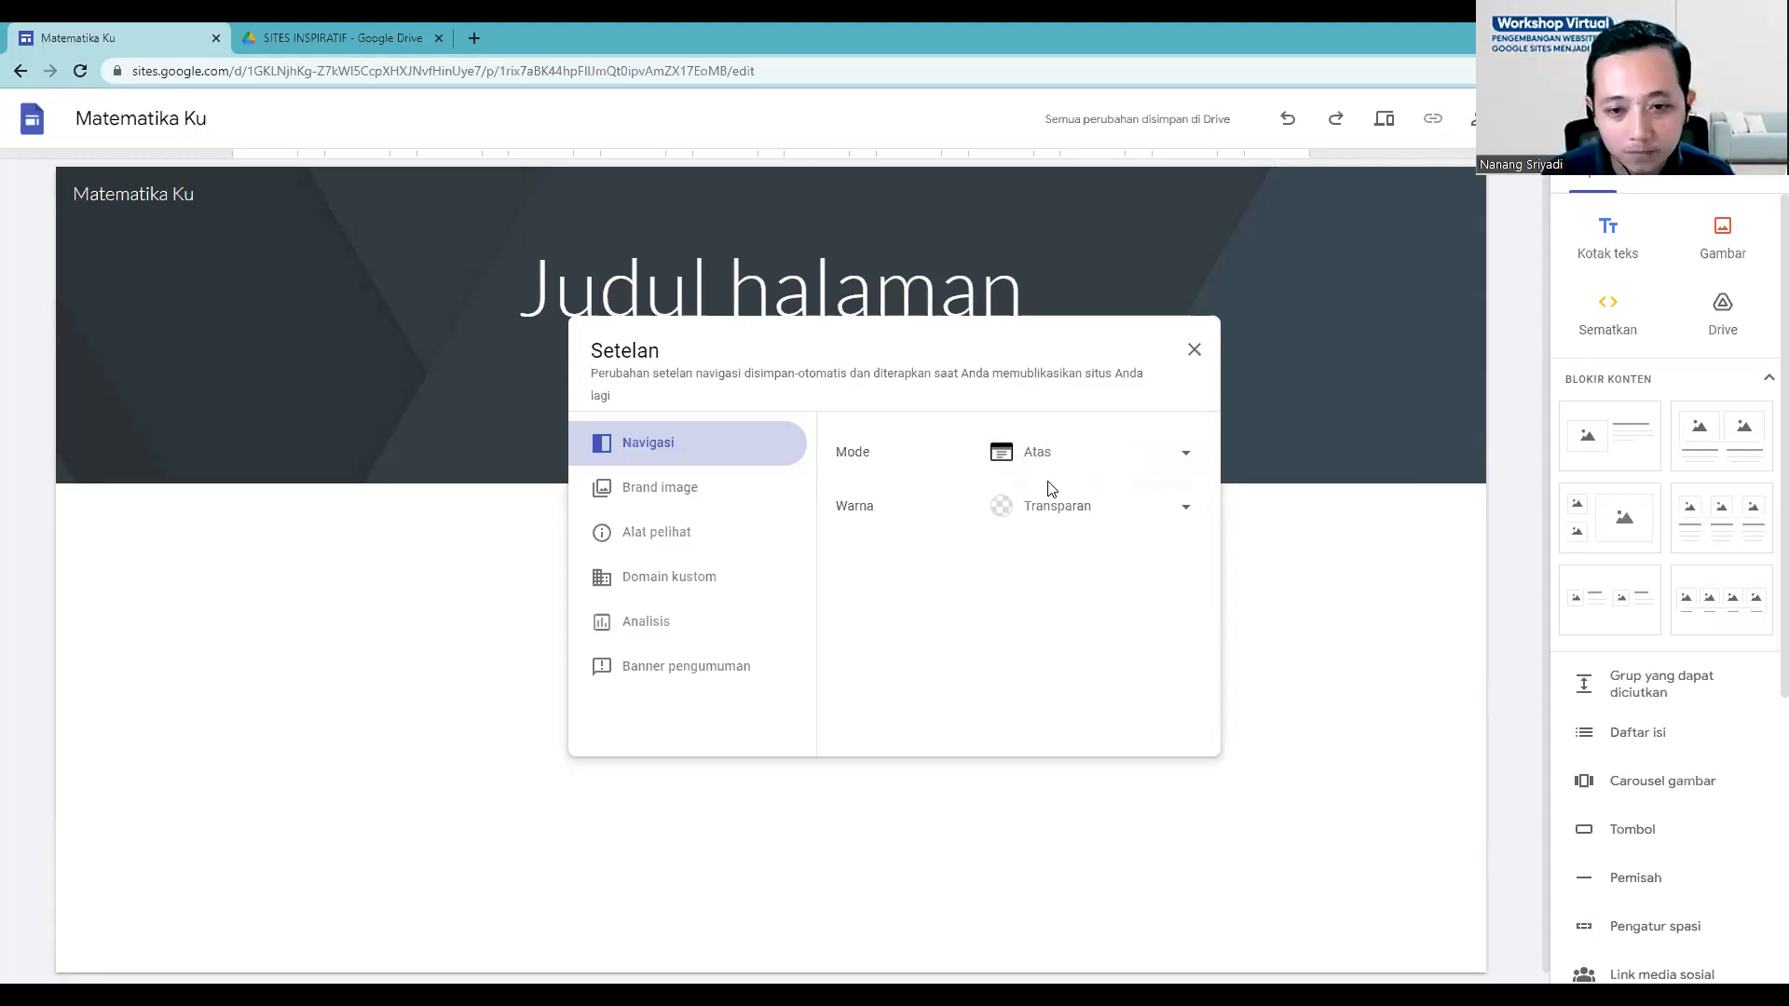
# Step: Try the navigation colours Putih and Hitam, and set the colour back to Transparan
pyautogui.click(1136, 512)
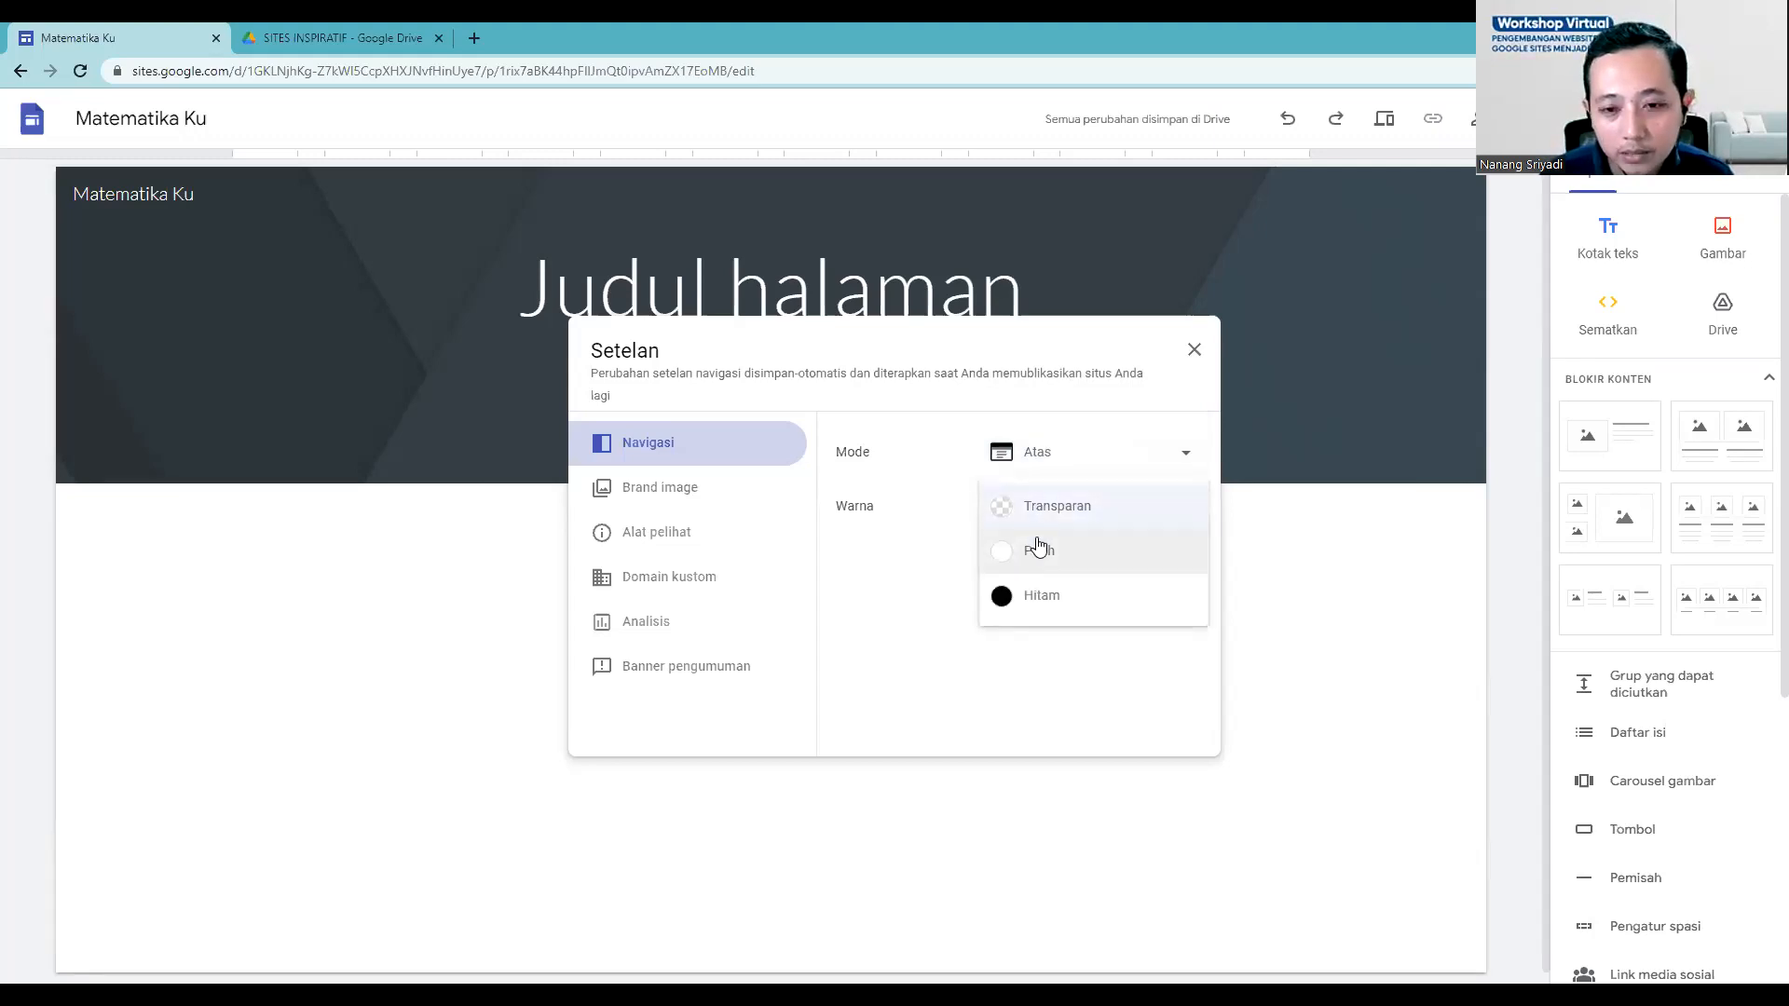
pyautogui.click(1070, 556)
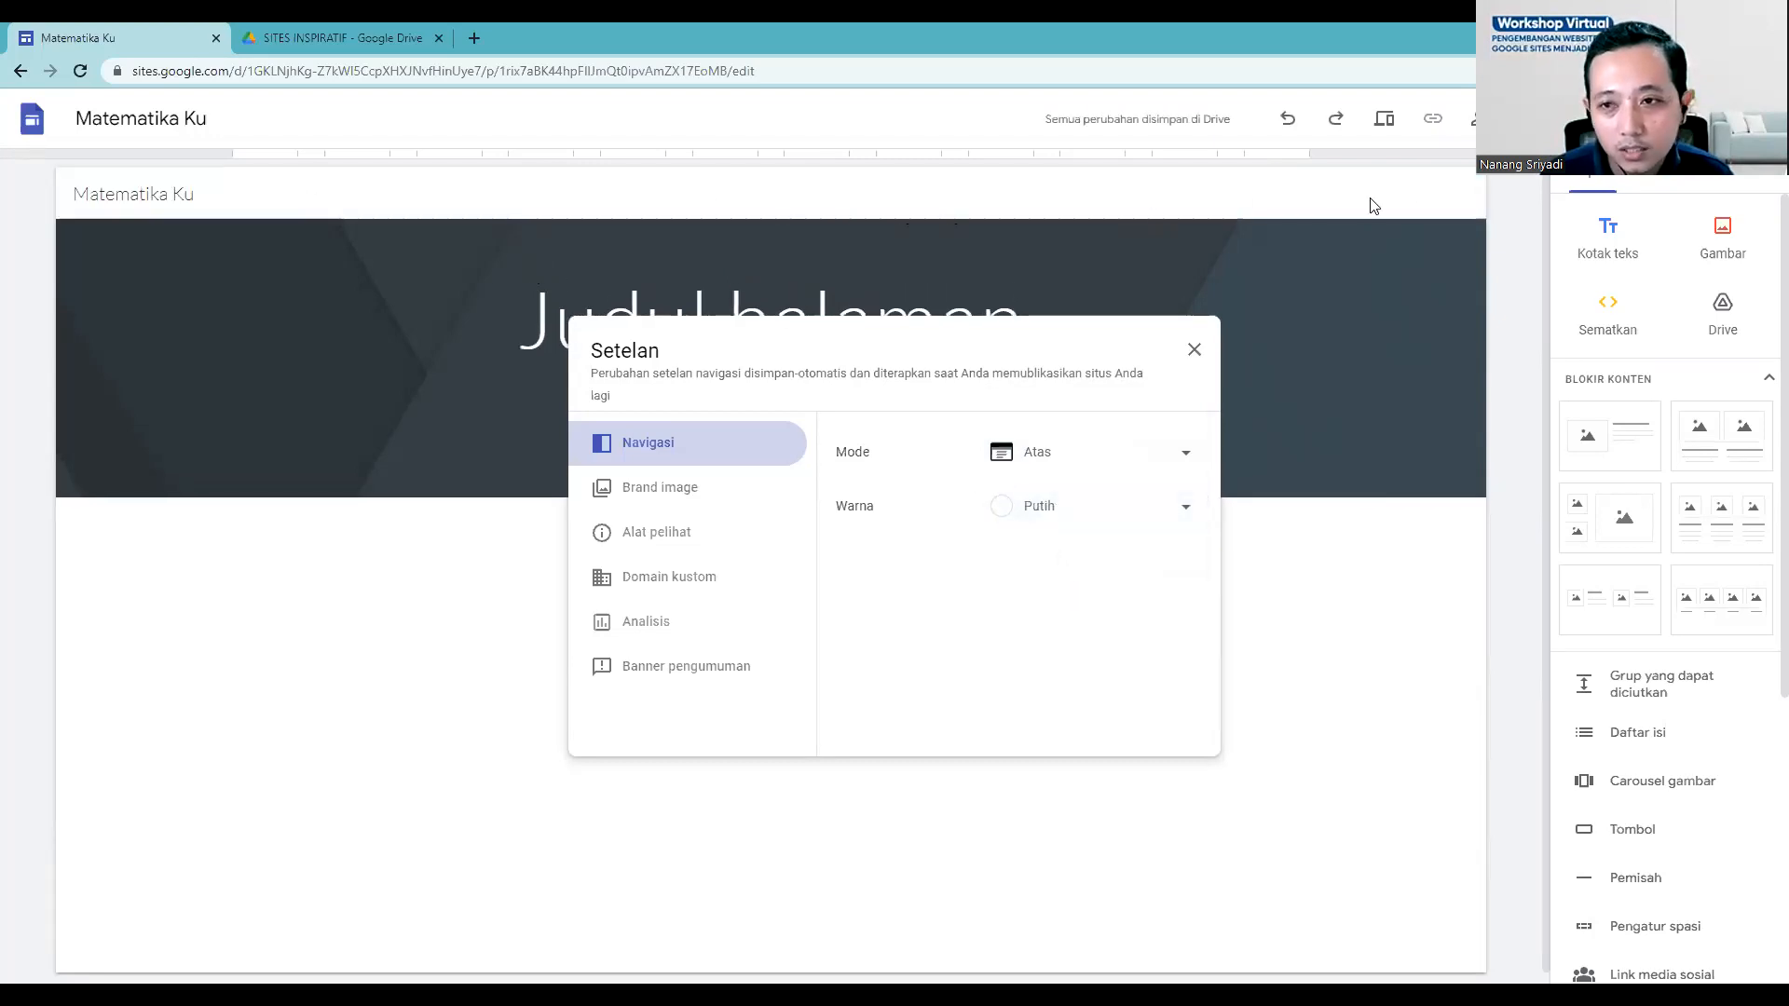
pyautogui.click(1063, 505)
pyautogui.click(1057, 553)
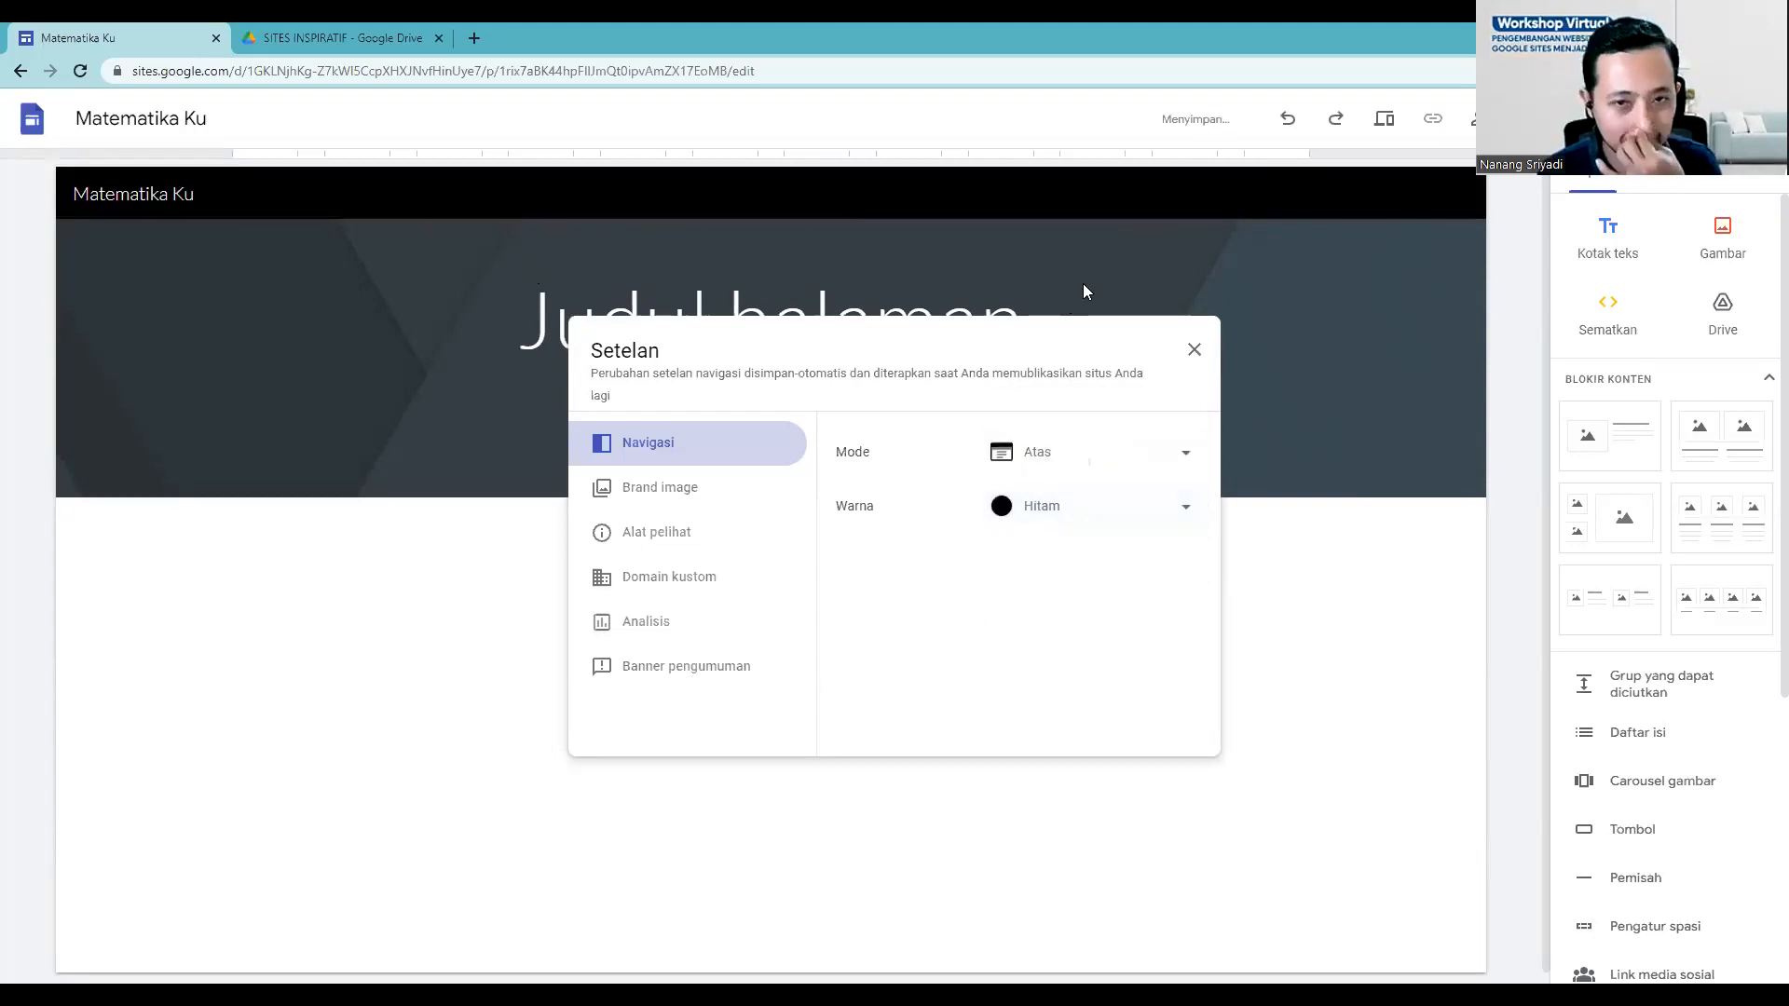
pyautogui.click(1187, 506)
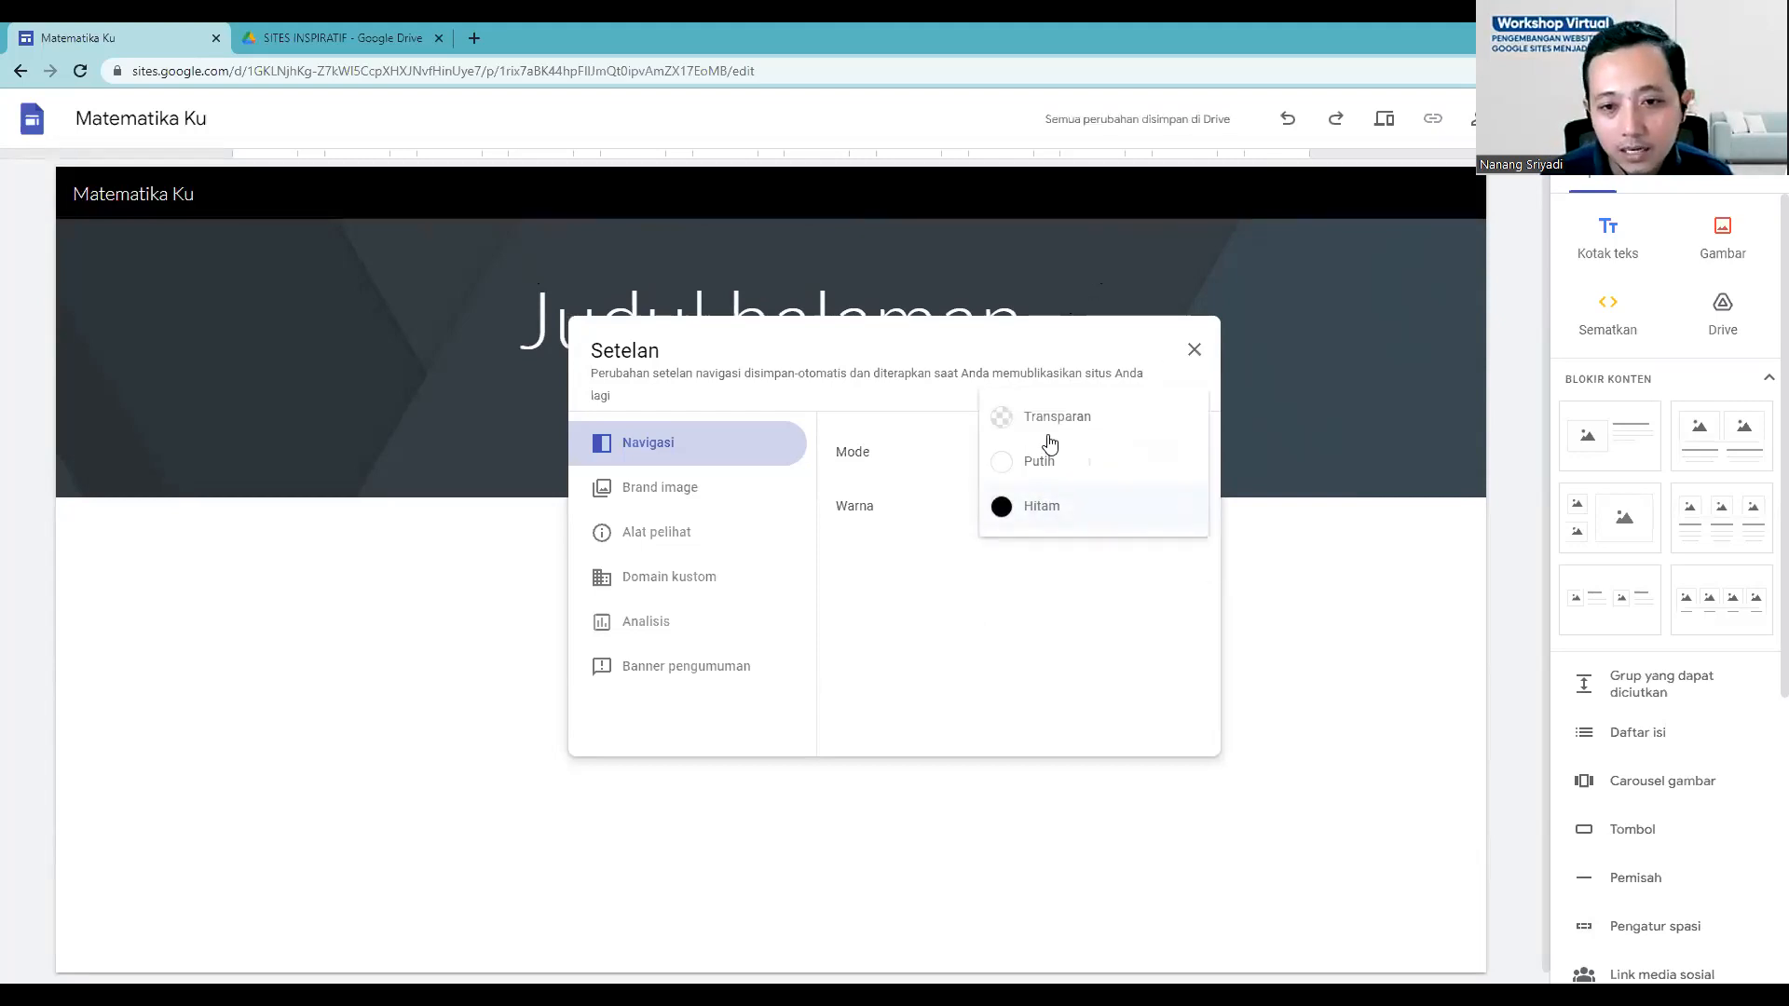
pyautogui.click(1050, 417)
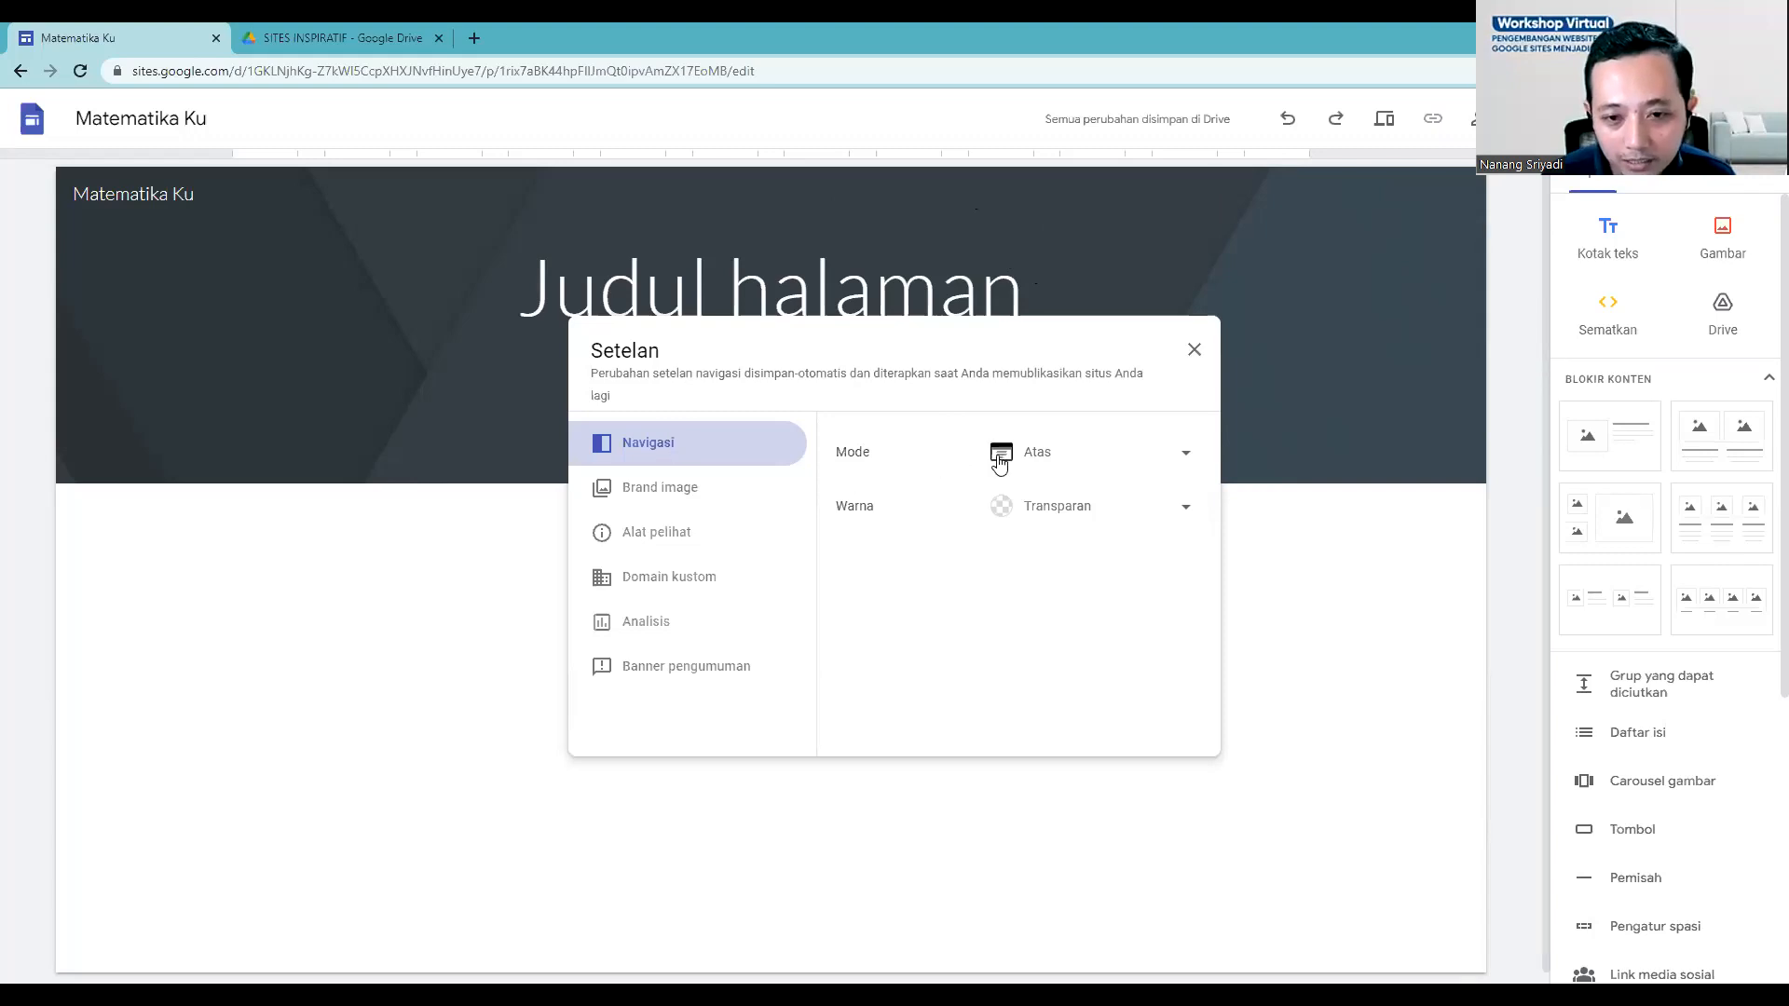
# Step: Examine the Drive, link, Google Images and Photos sources for choosing a brand logo, and close the image picker
pyautogui.click(635, 497)
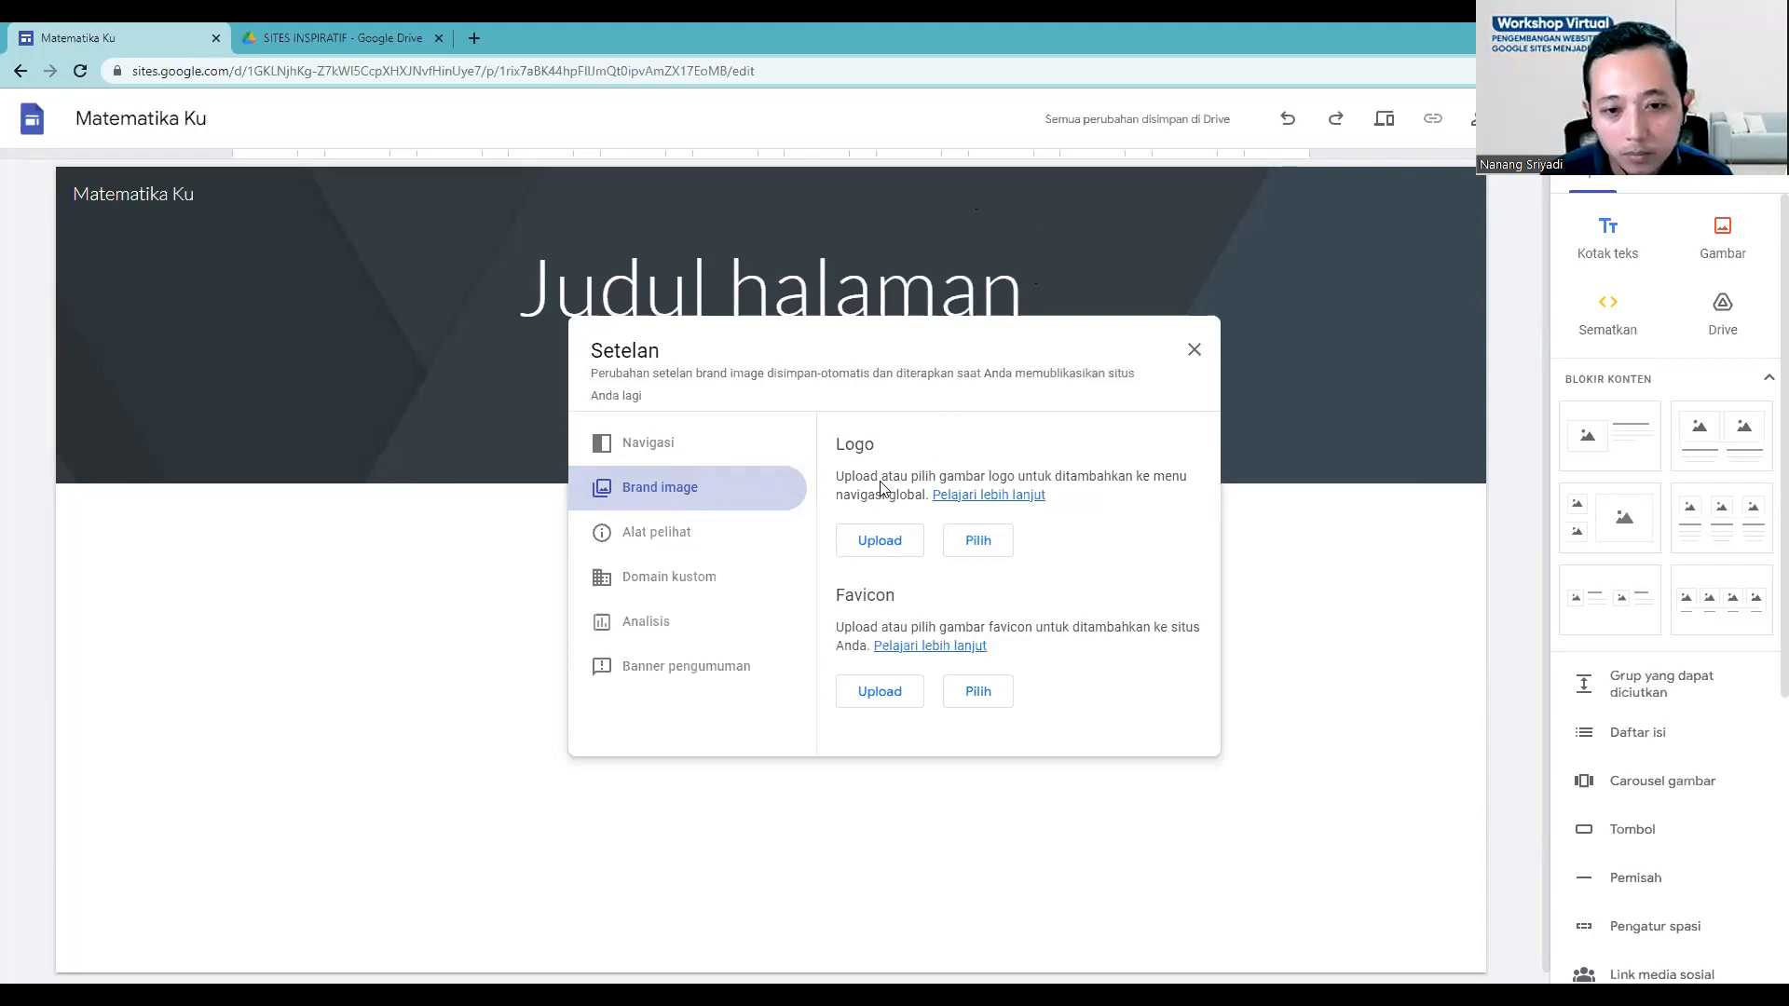
pyautogui.click(981, 541)
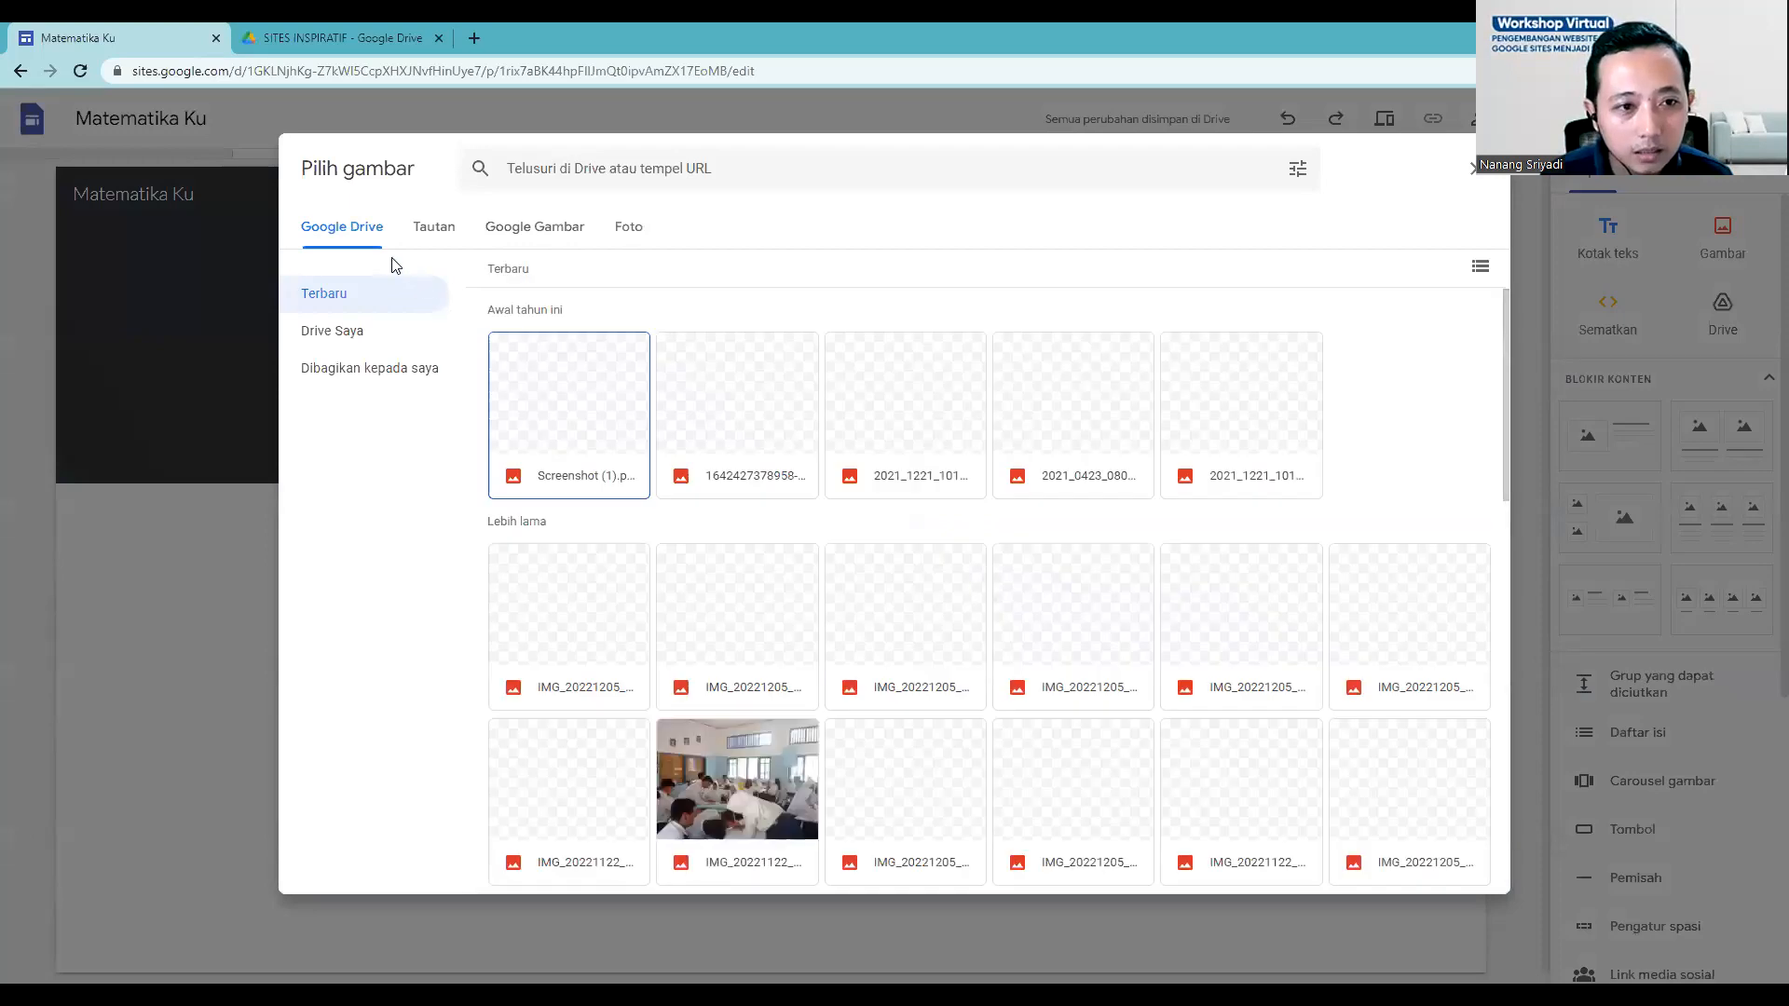
pyautogui.click(435, 235)
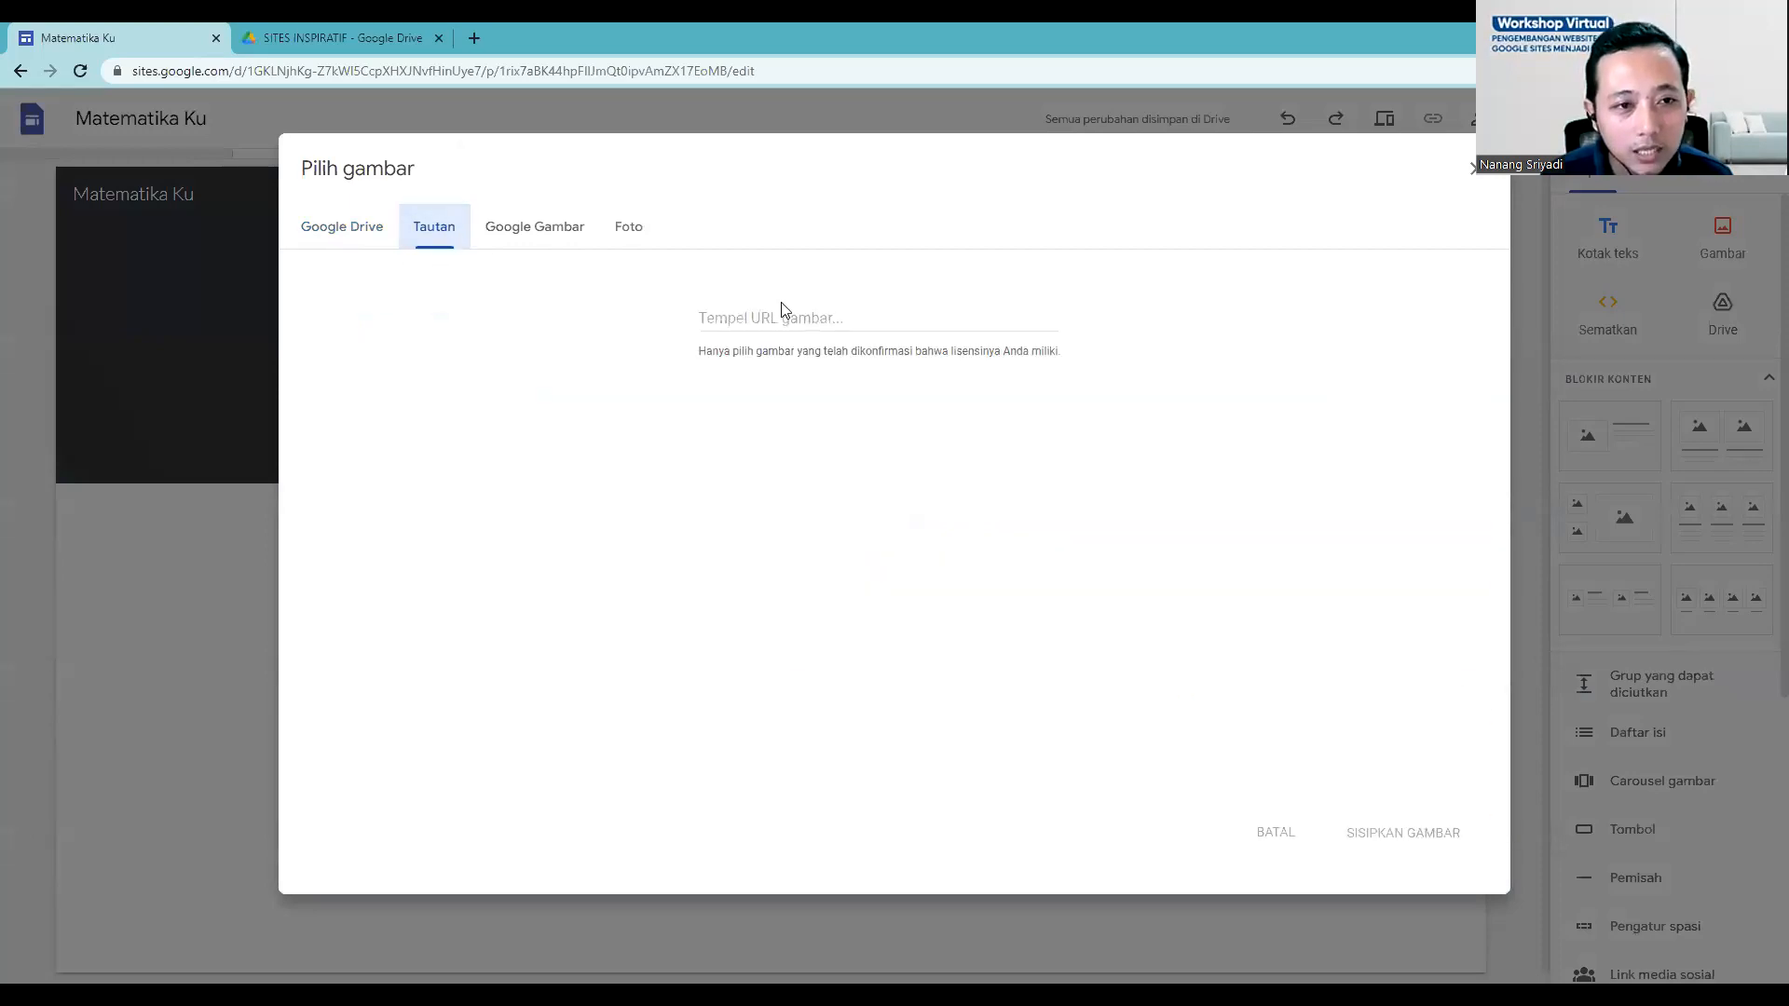
pyautogui.click(536, 241)
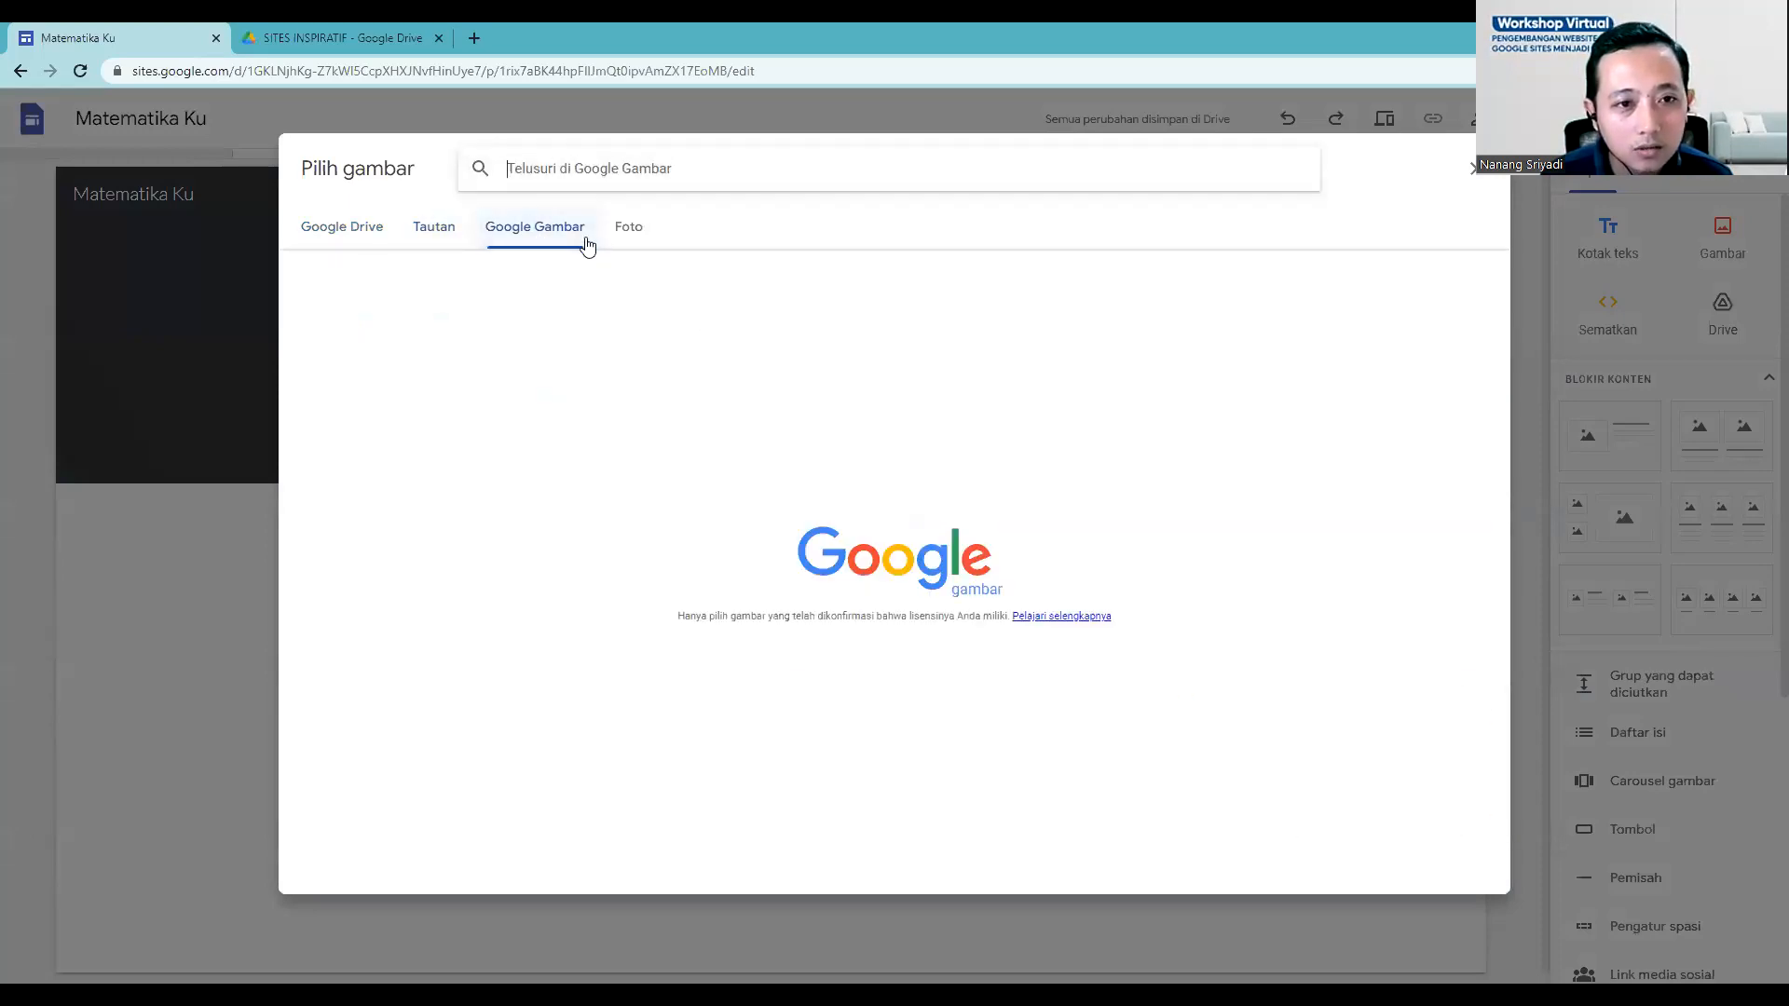
pyautogui.click(635, 237)
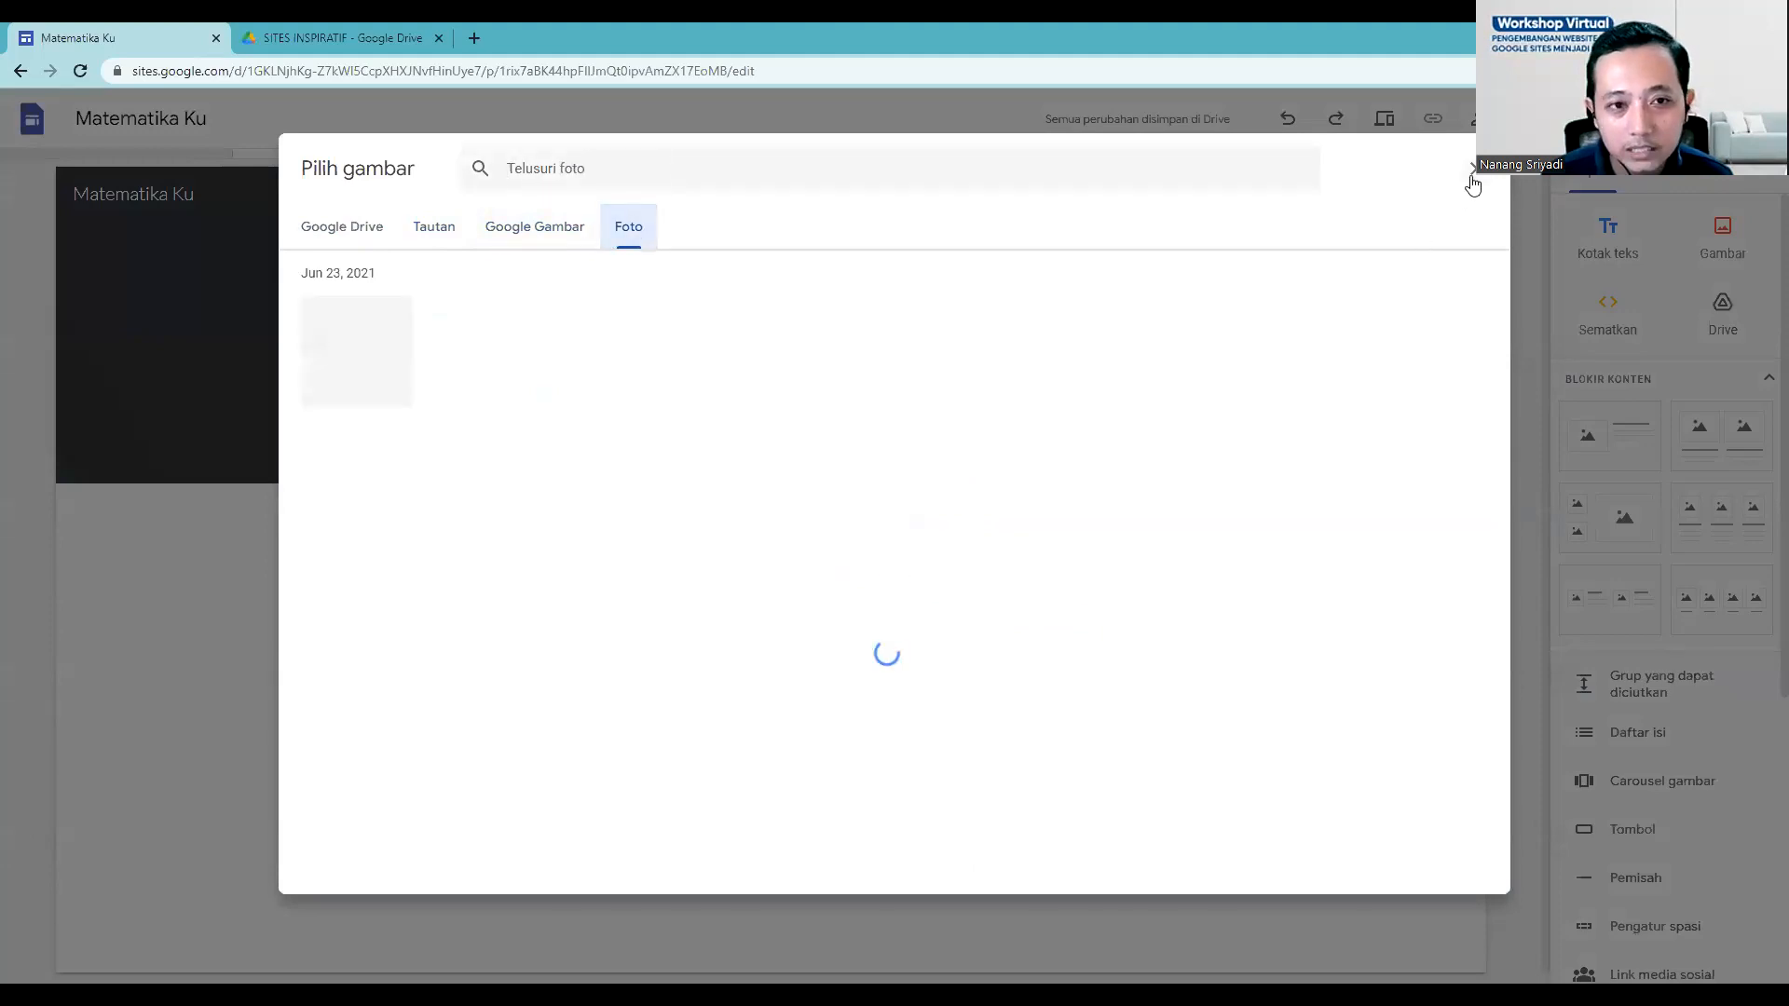
pyautogui.click(1472, 168)
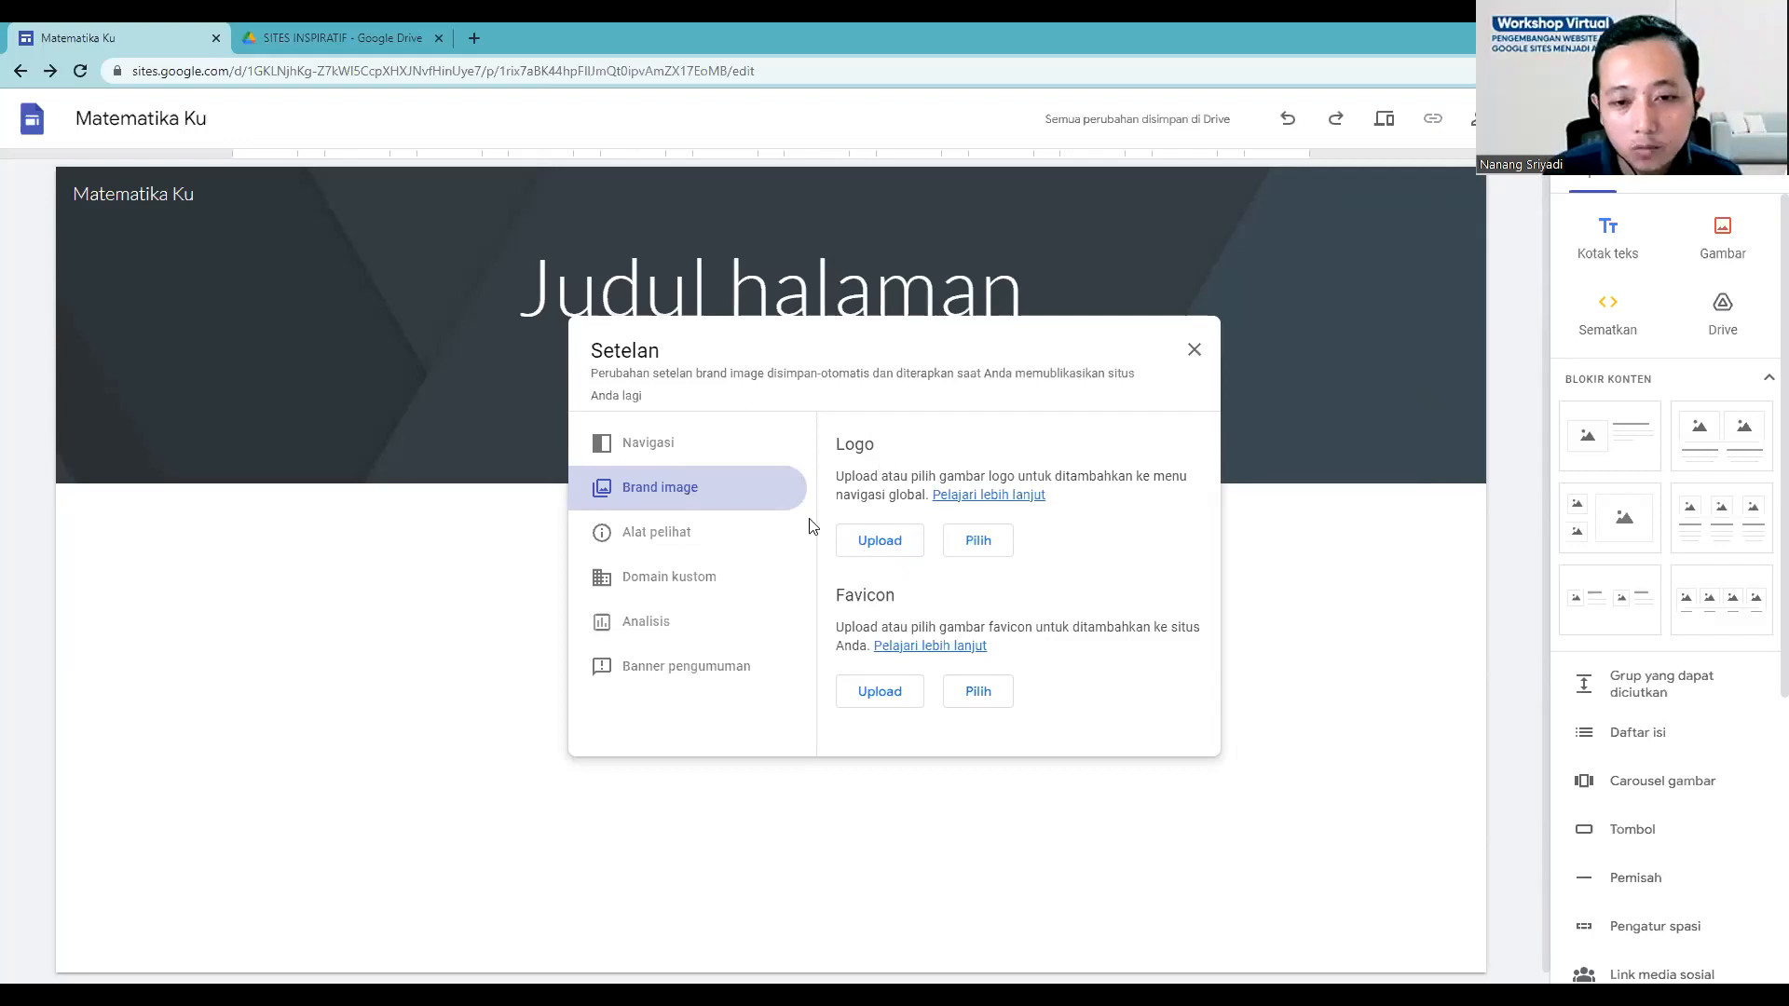
# Step: Upload Untitled design (1).png from the Downloads folder as the site logo and review the logo options
pyautogui.click(874, 550)
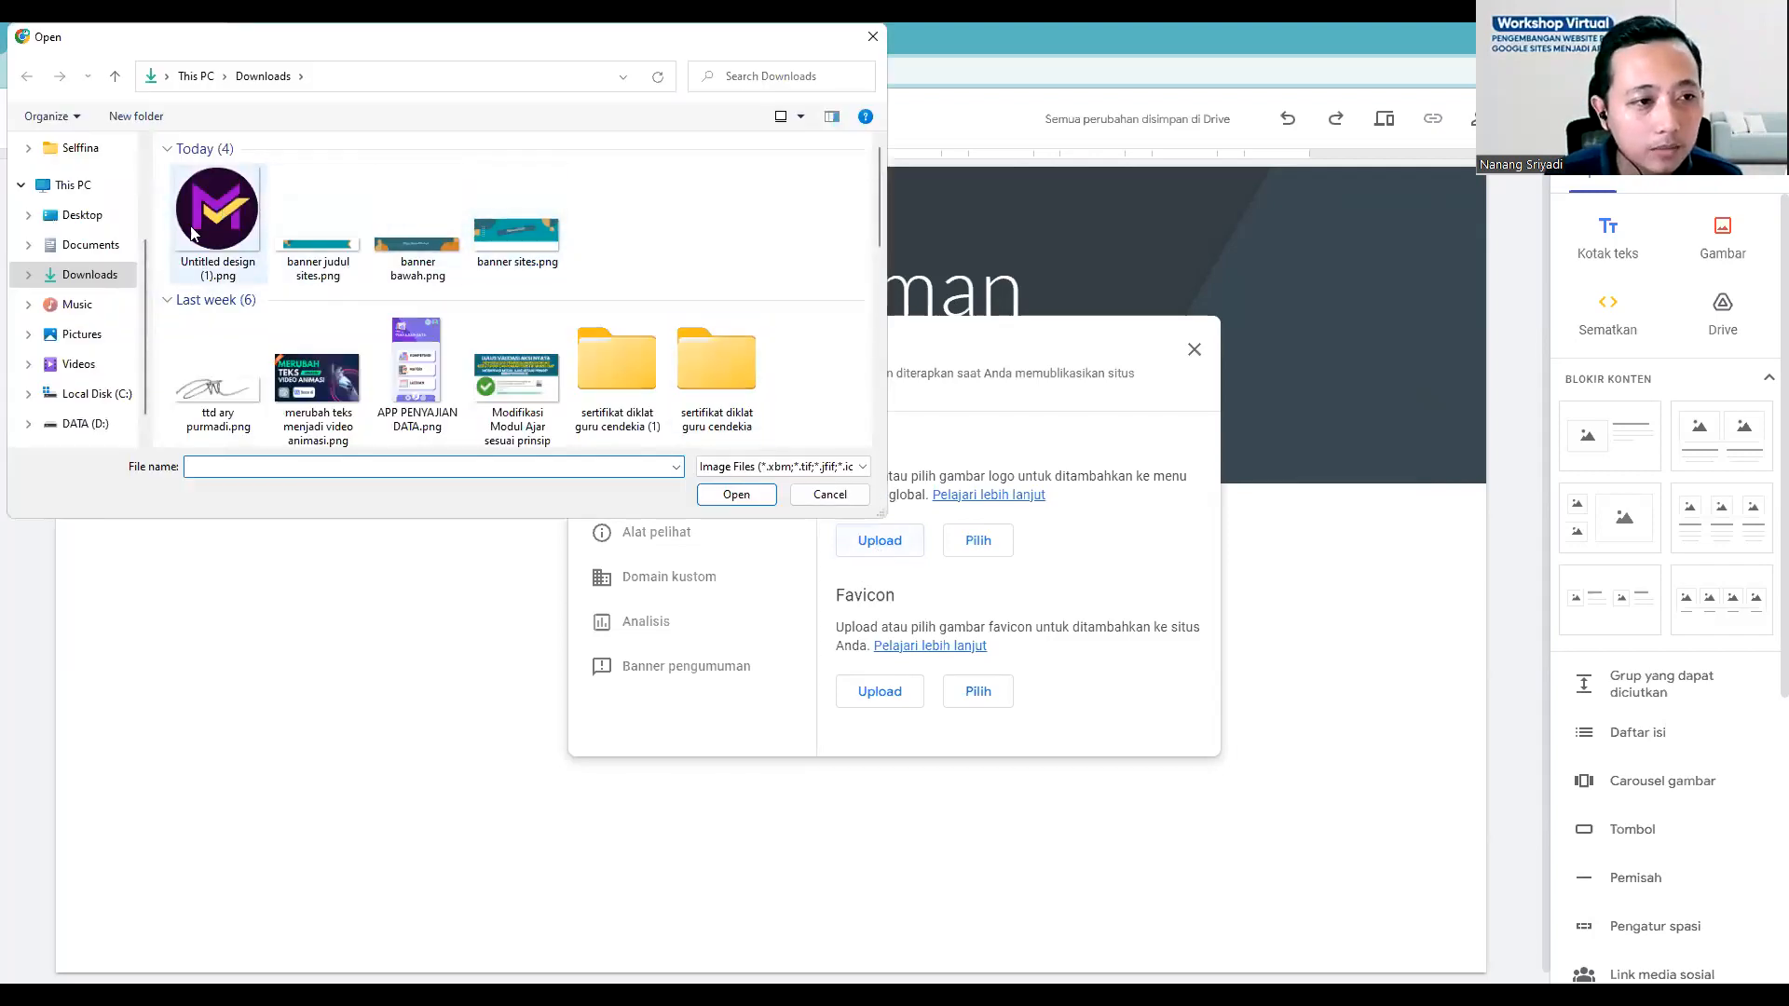
pyautogui.click(224, 205)
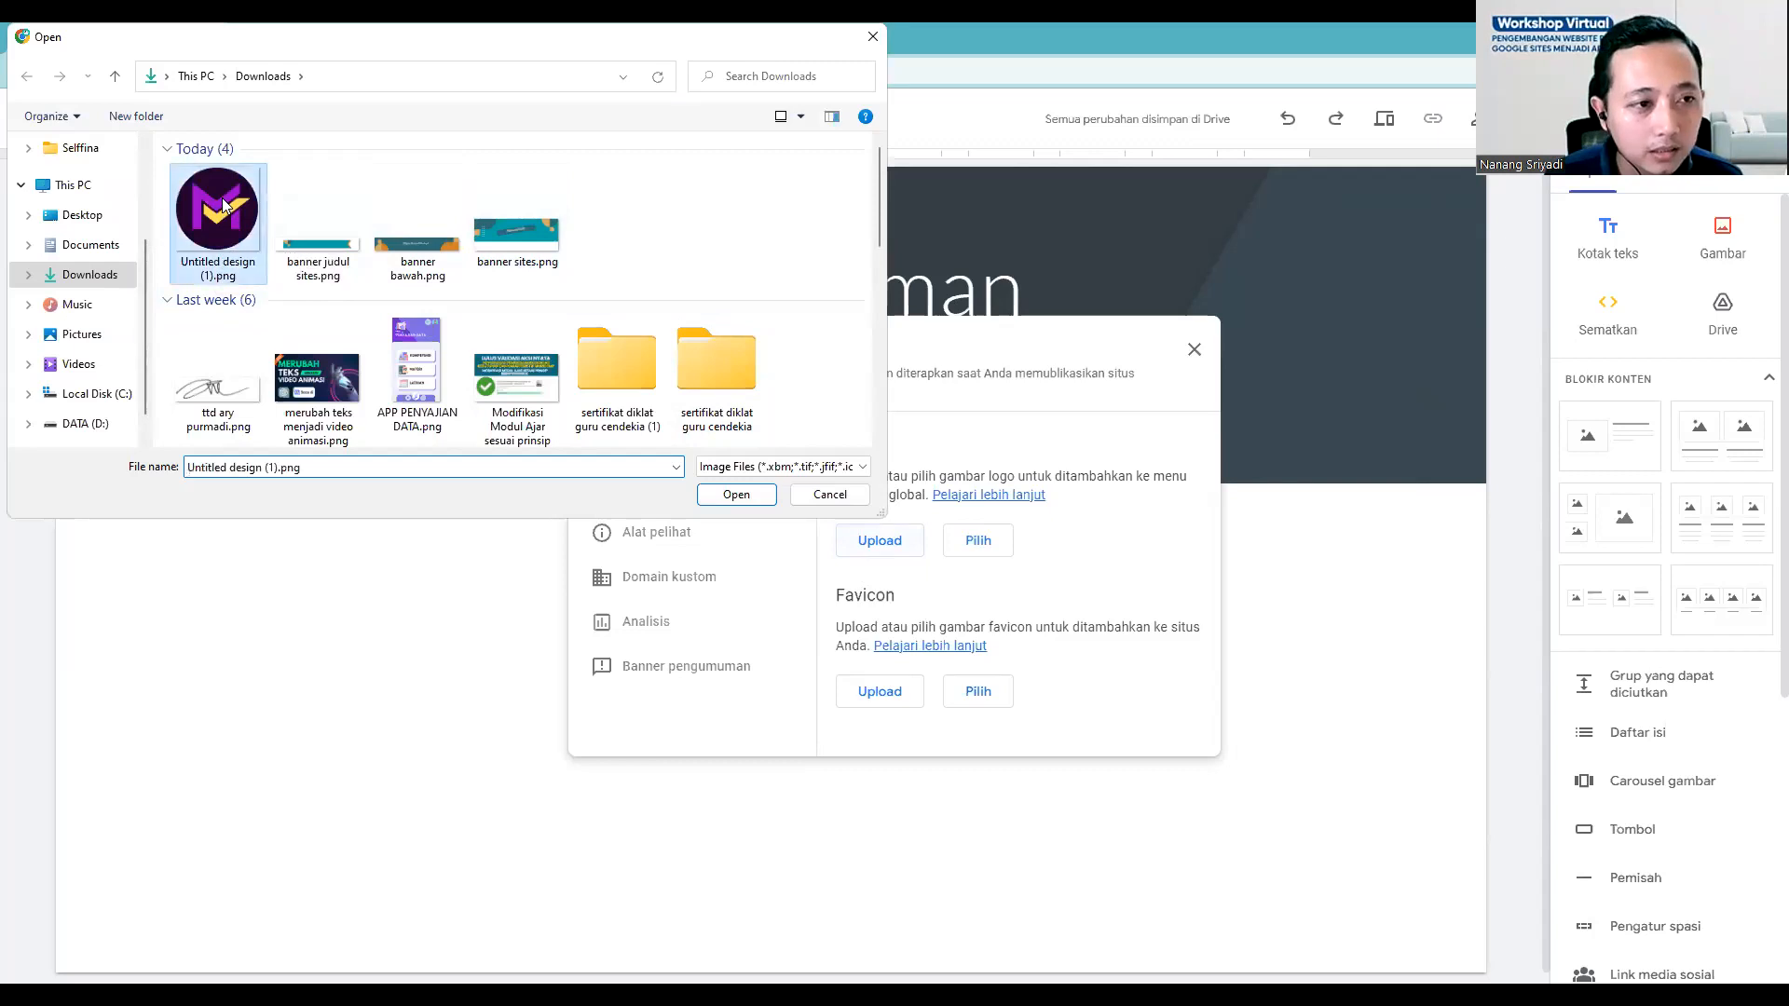
pyautogui.doubleClick(224, 205)
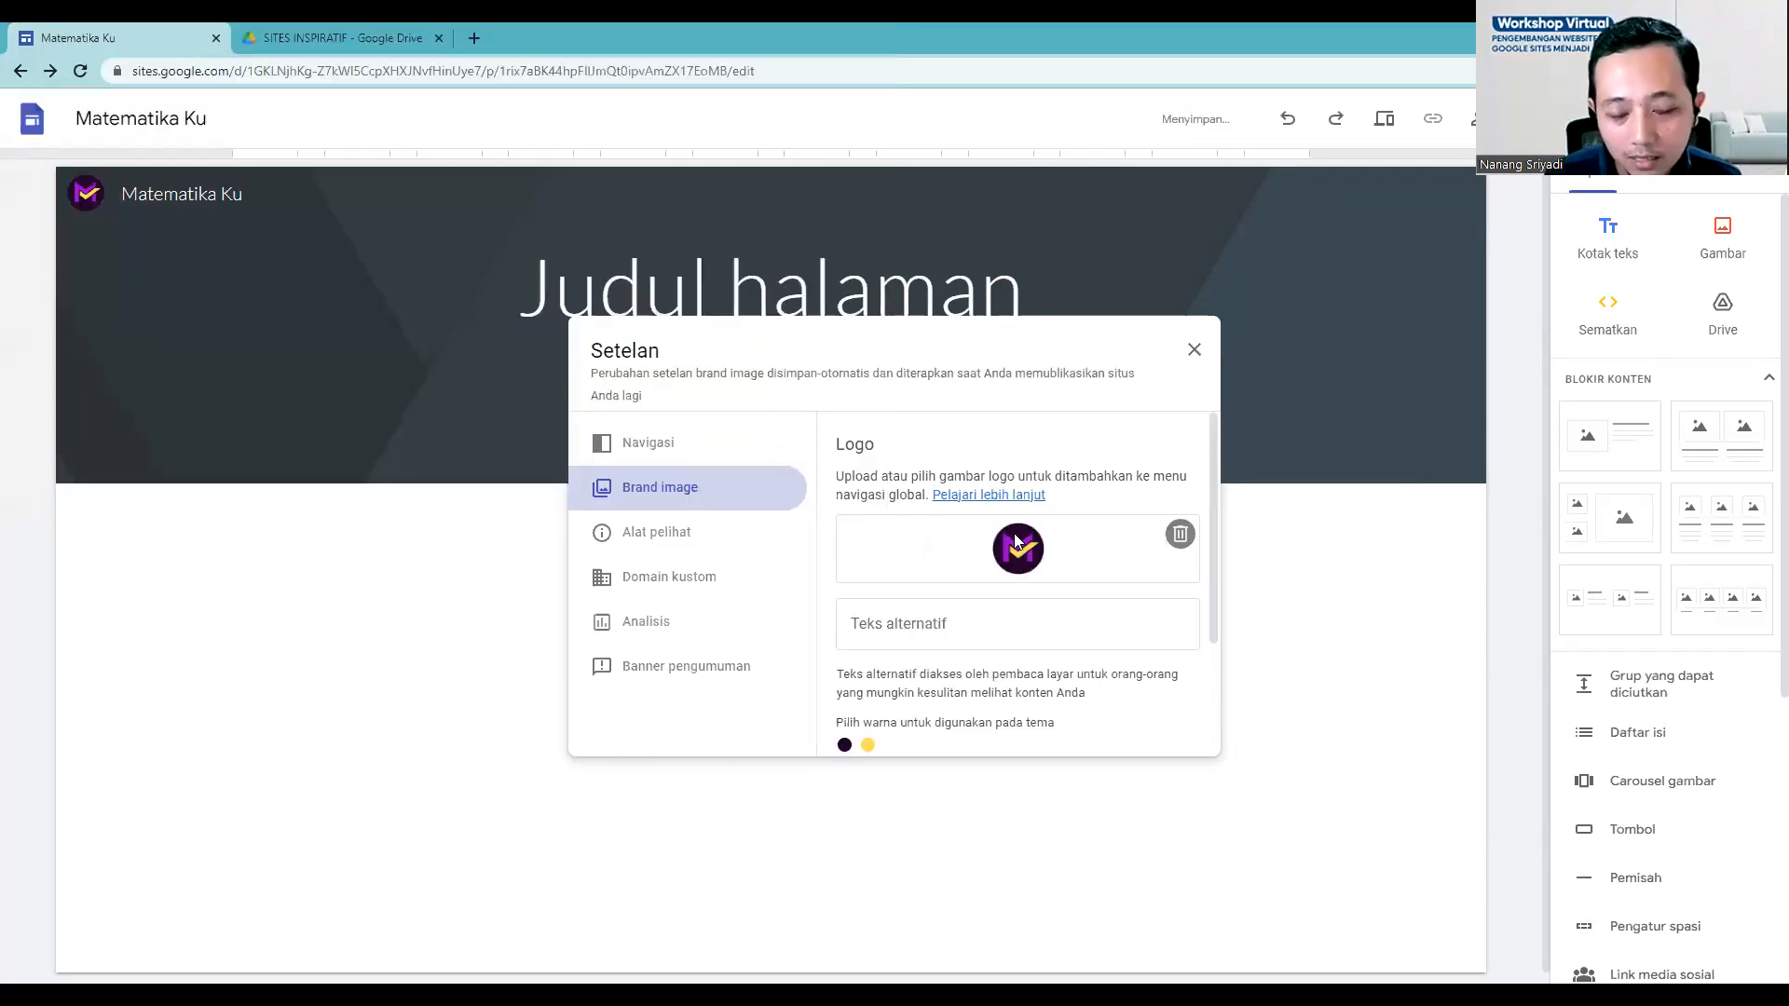
pyautogui.scroll(-1, 1021, 550)
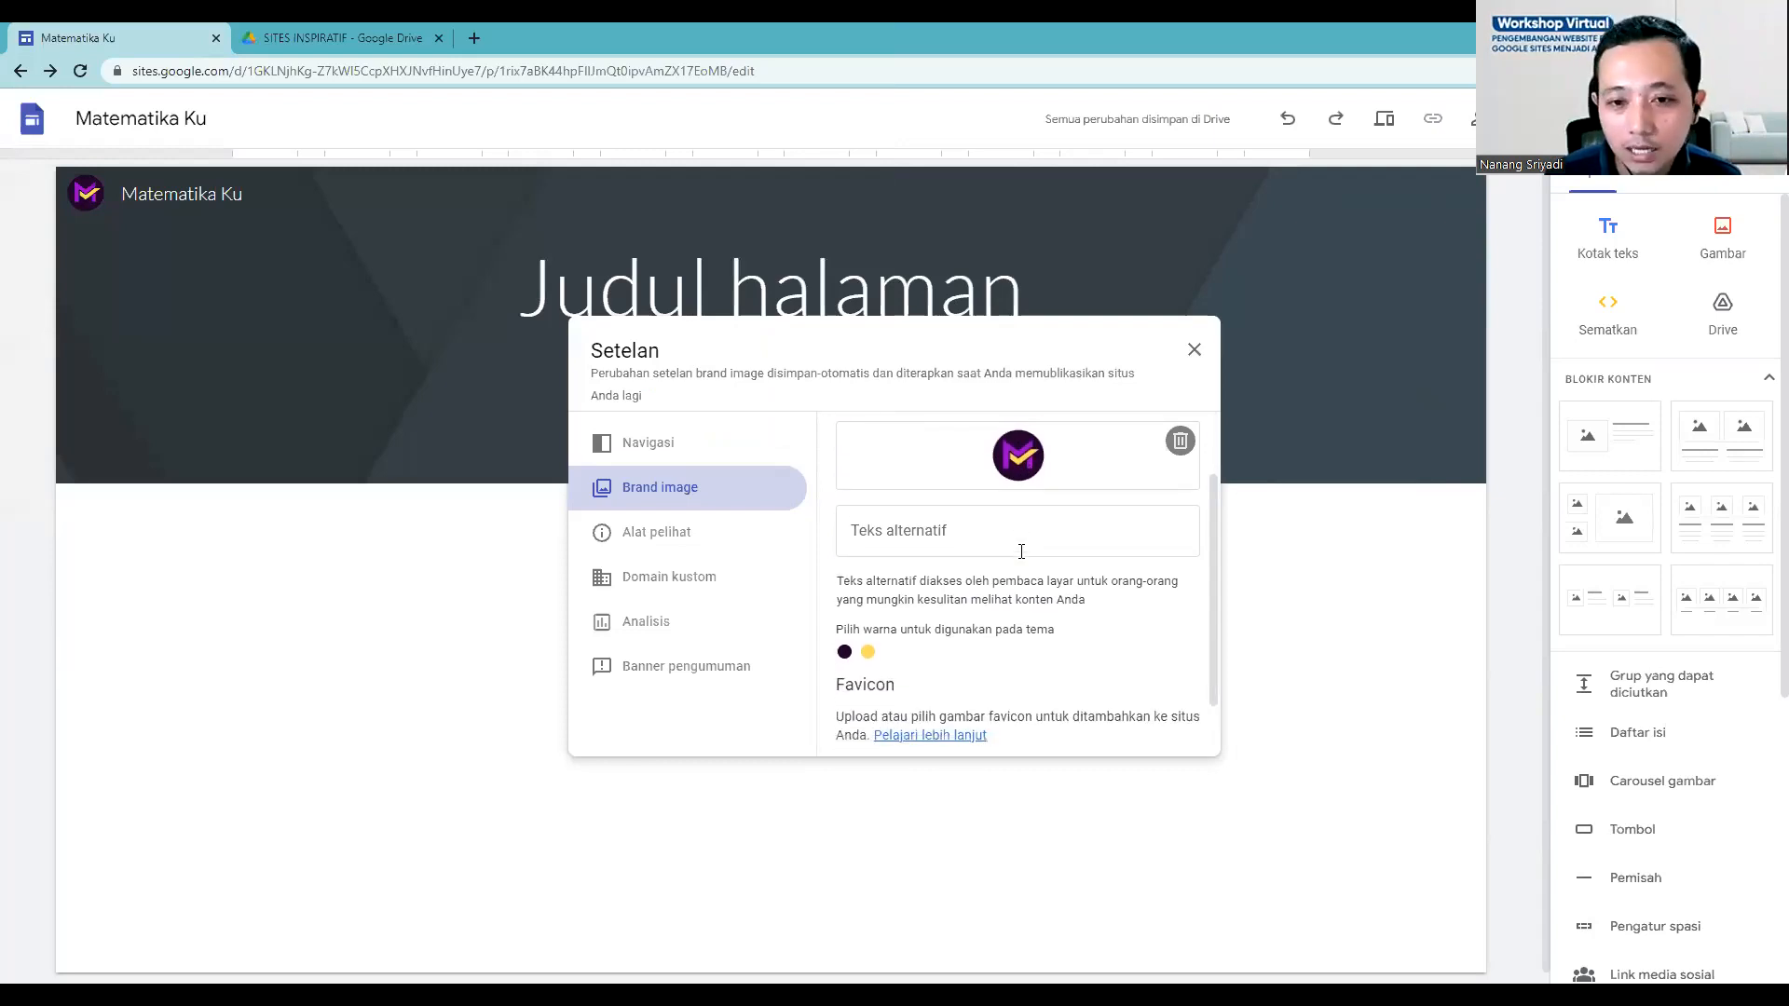
pyautogui.scroll(1, 1021, 551)
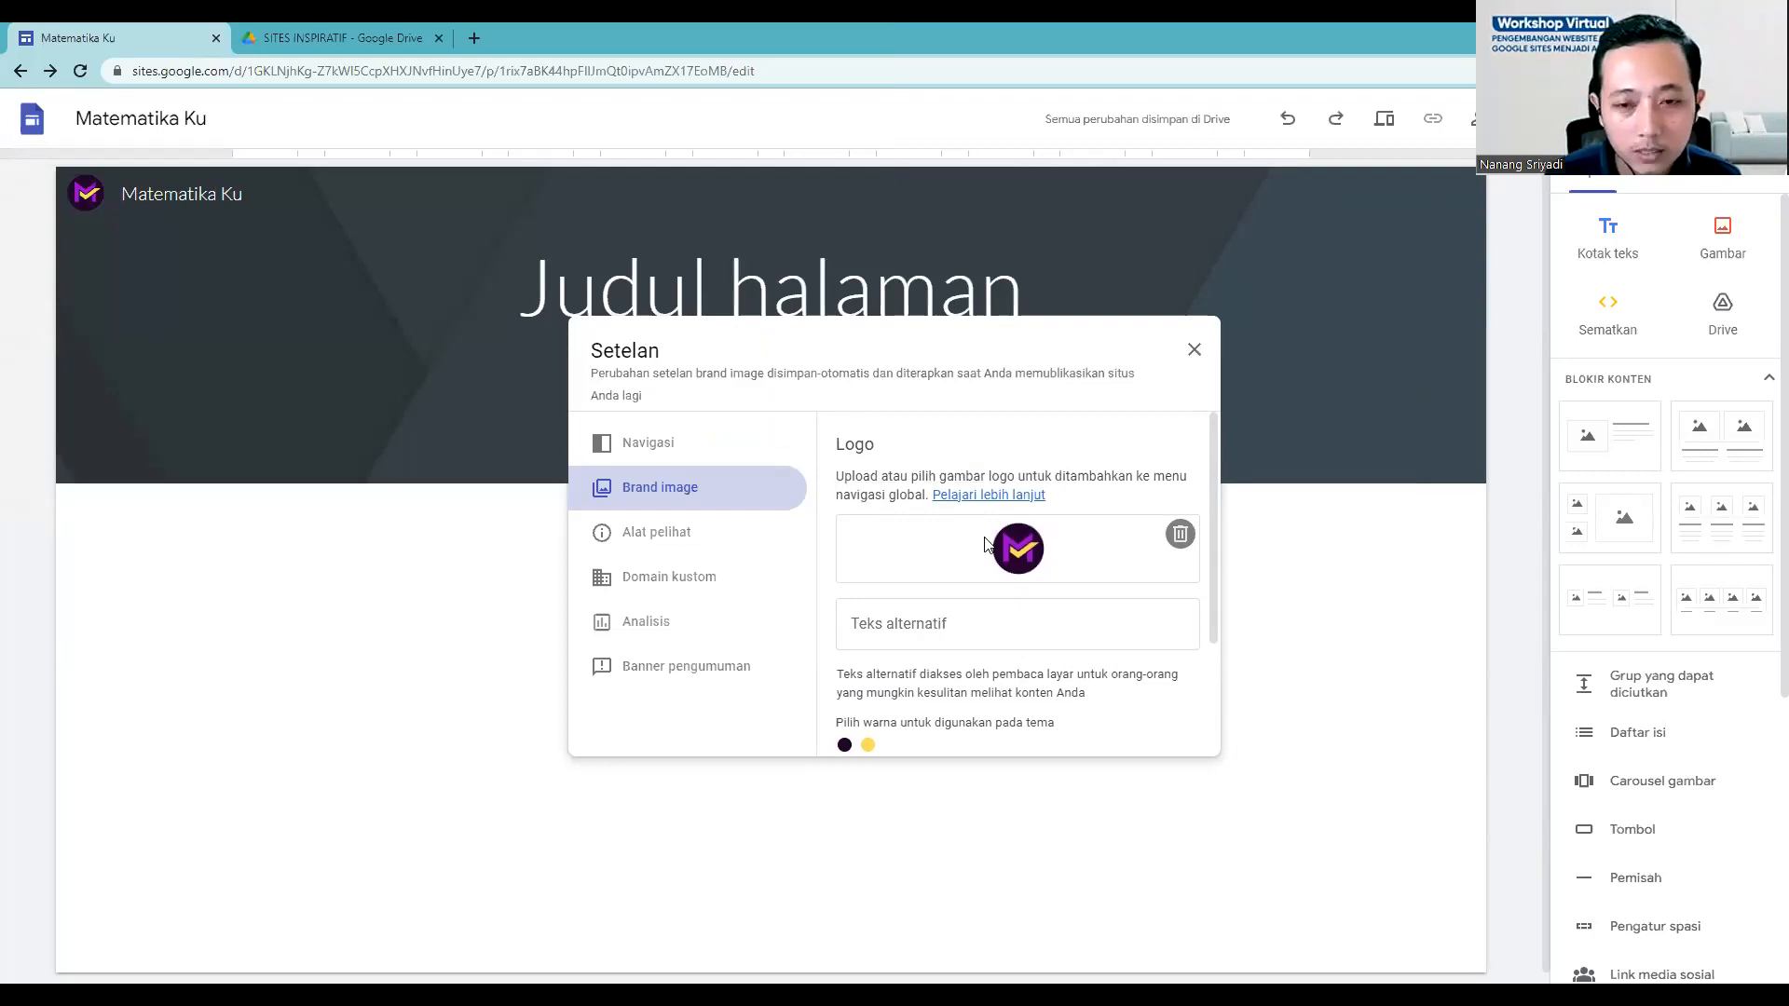
# Step: Upload Untitled design (1).png from the Downloads folder as the site's favicon
pyautogui.scroll(-2, 934, 603)
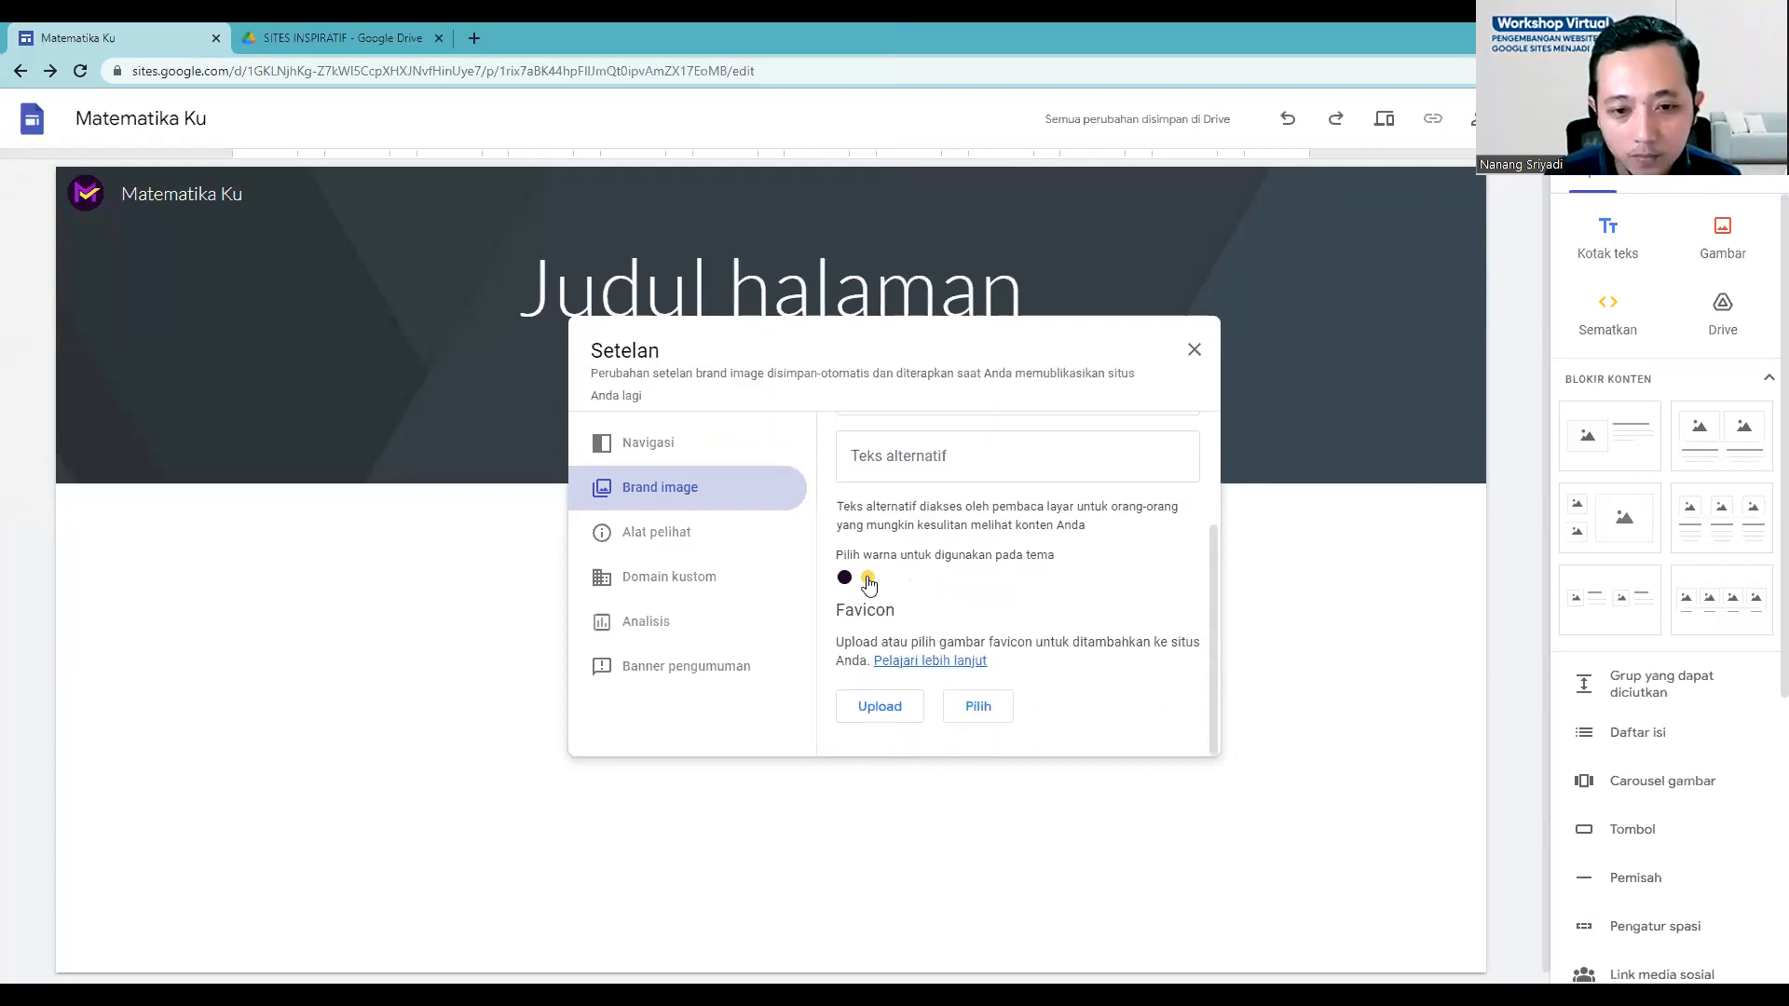
pyautogui.scroll(2, 1033, 575)
pyautogui.scroll(-2, 1022, 584)
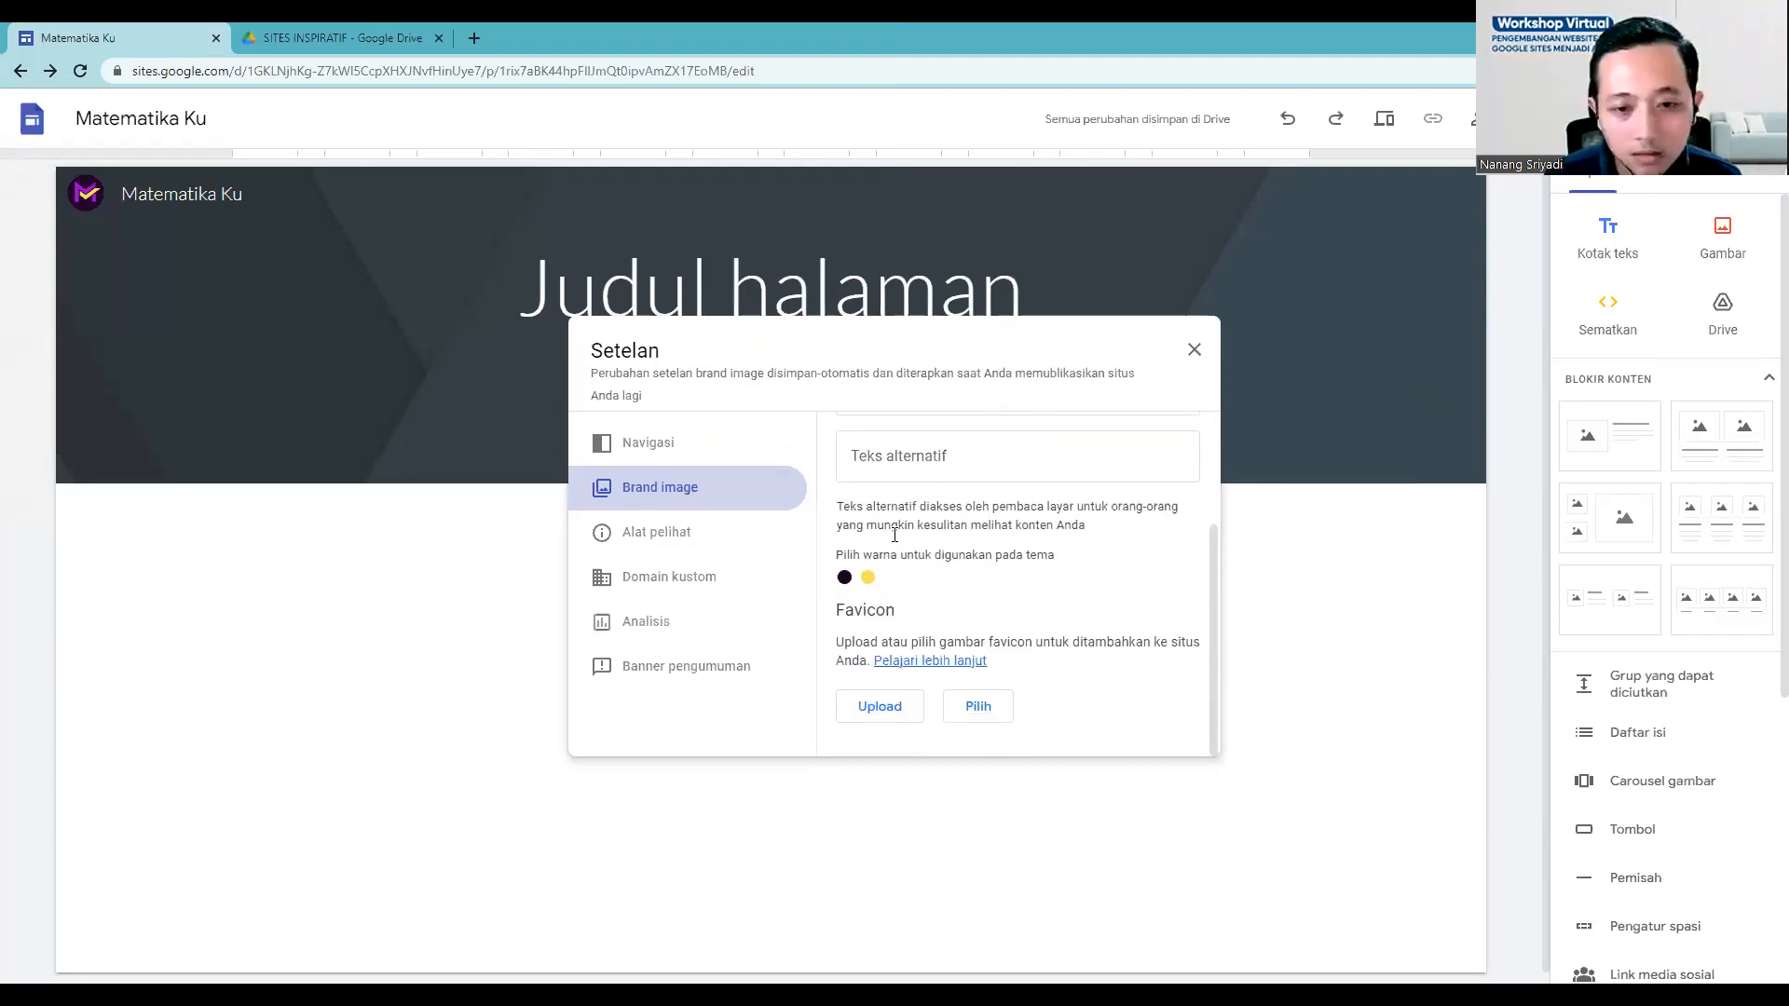
pyautogui.click(870, 705)
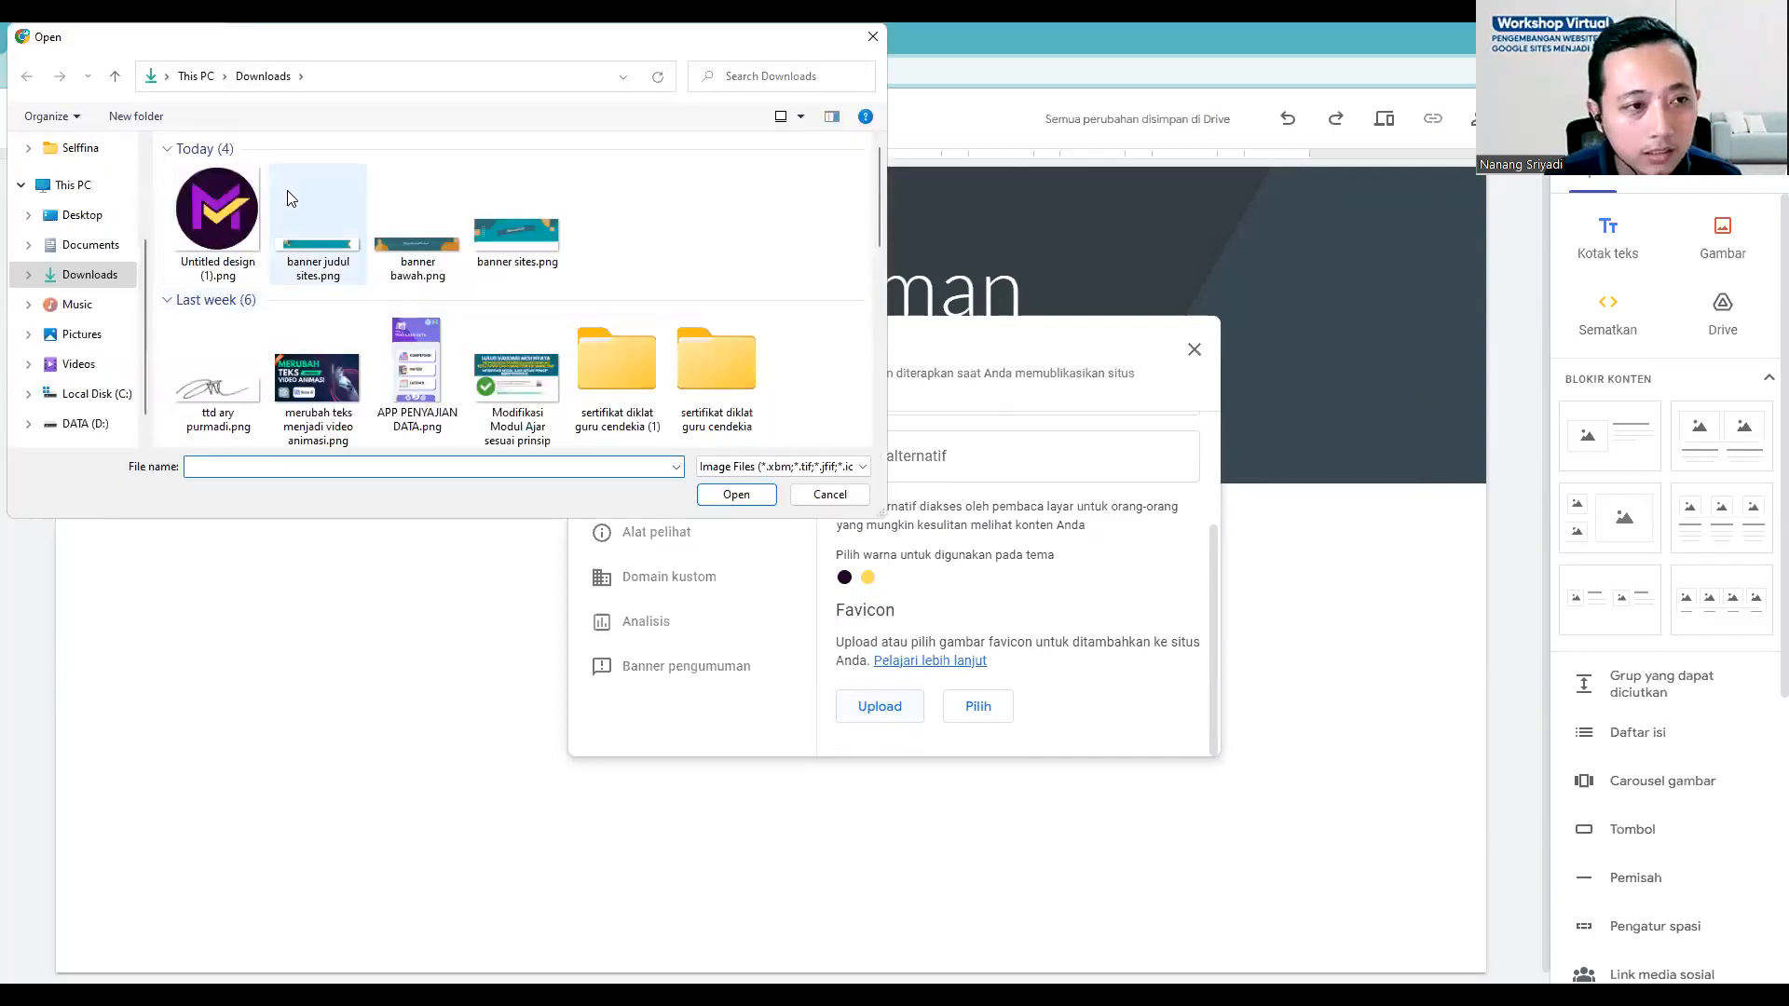
pyautogui.click(235, 225)
pyautogui.doubleClick(235, 225)
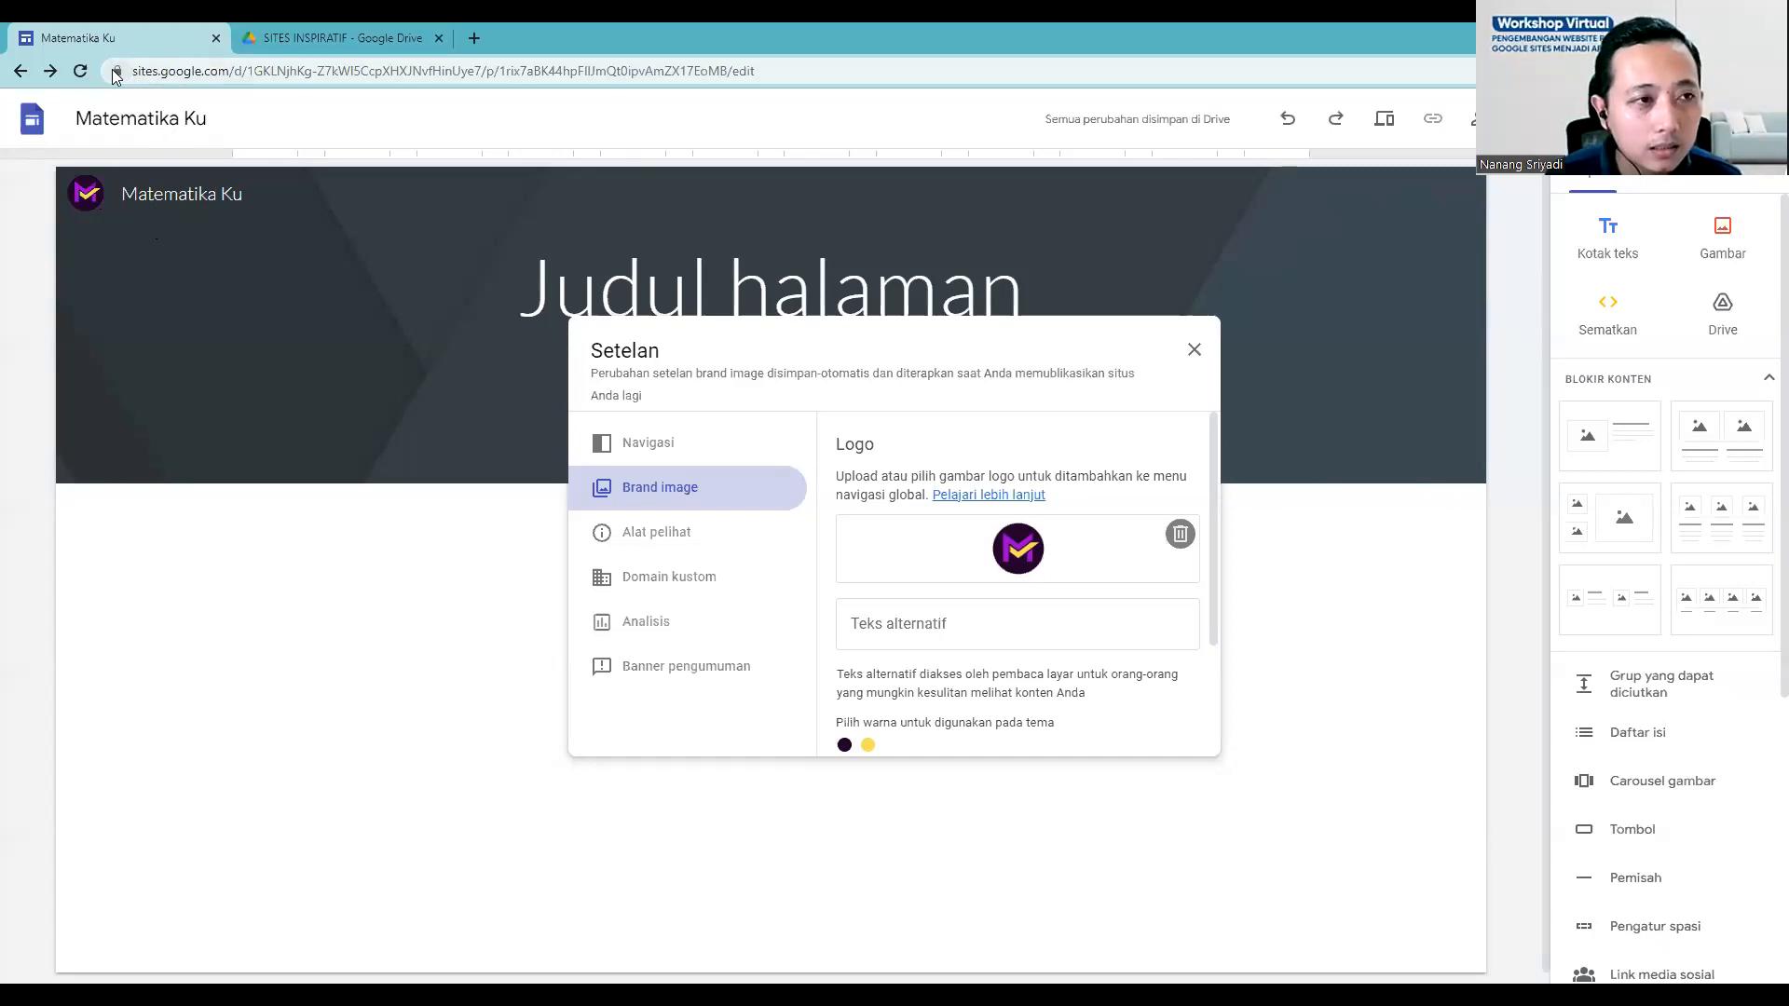
# Step: Open the presenter's personal website in a new browser tab to look at its favicon, and close that tab
pyautogui.click(477, 38)
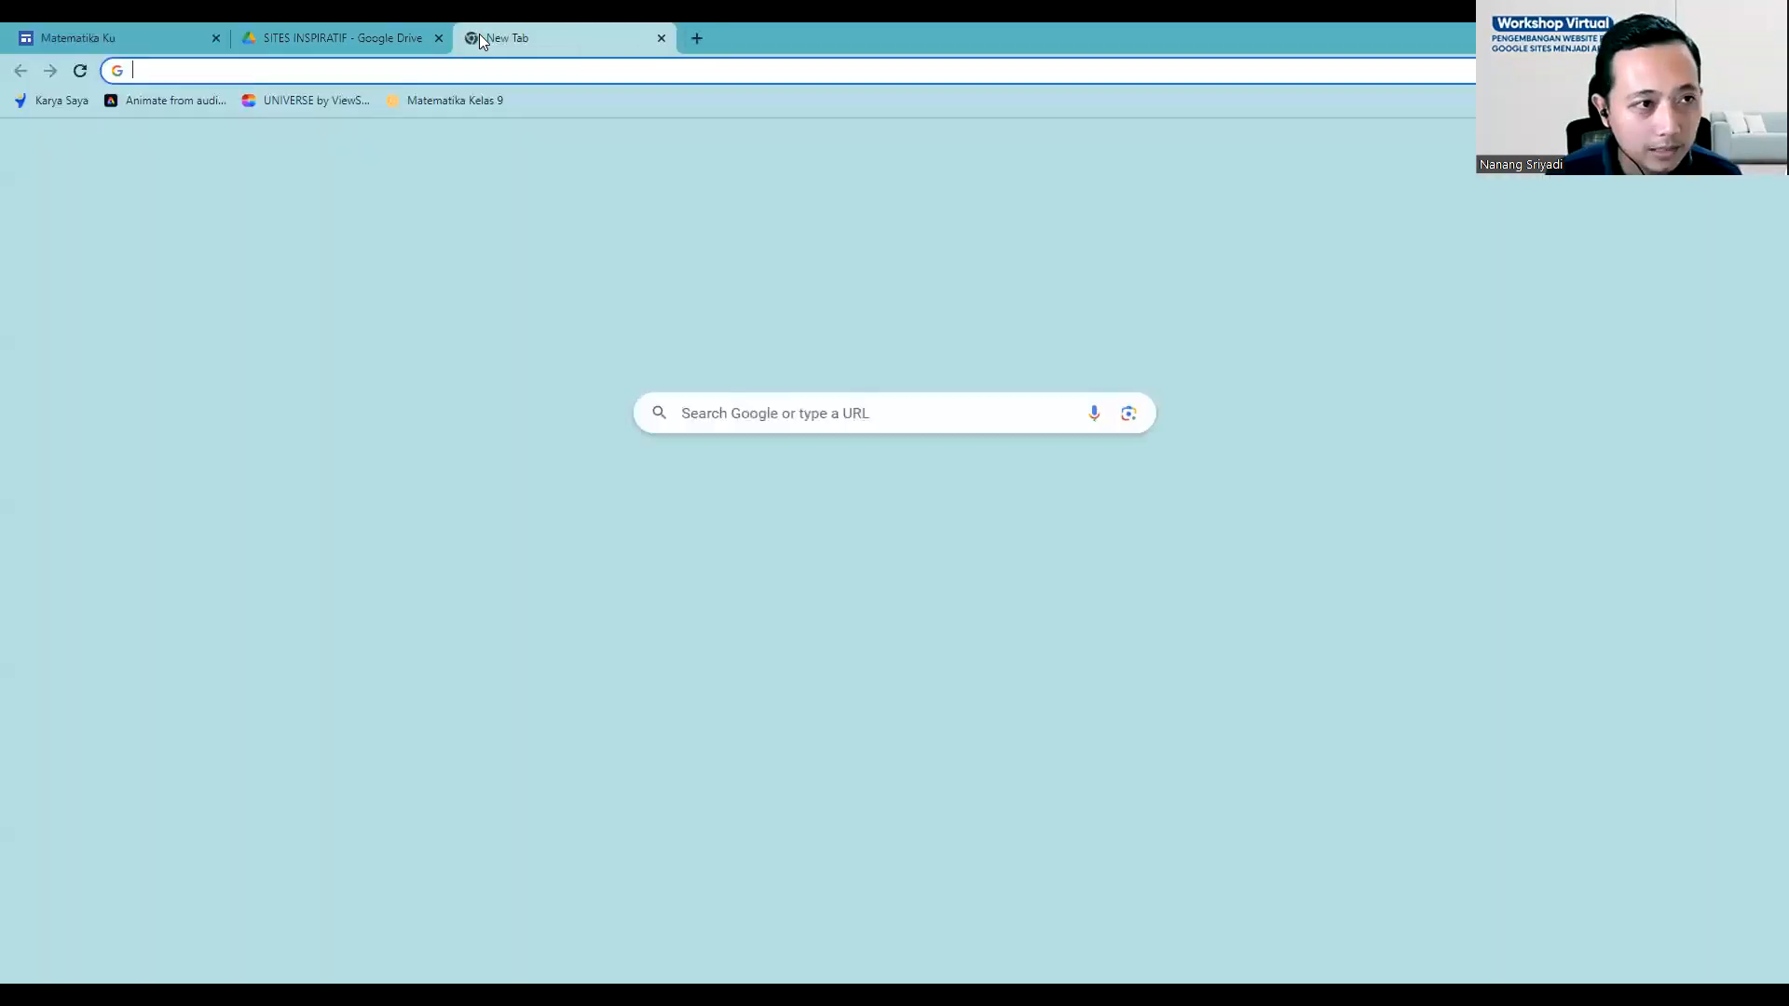
pyautogui.write('nan')
pyautogui.press('Return')
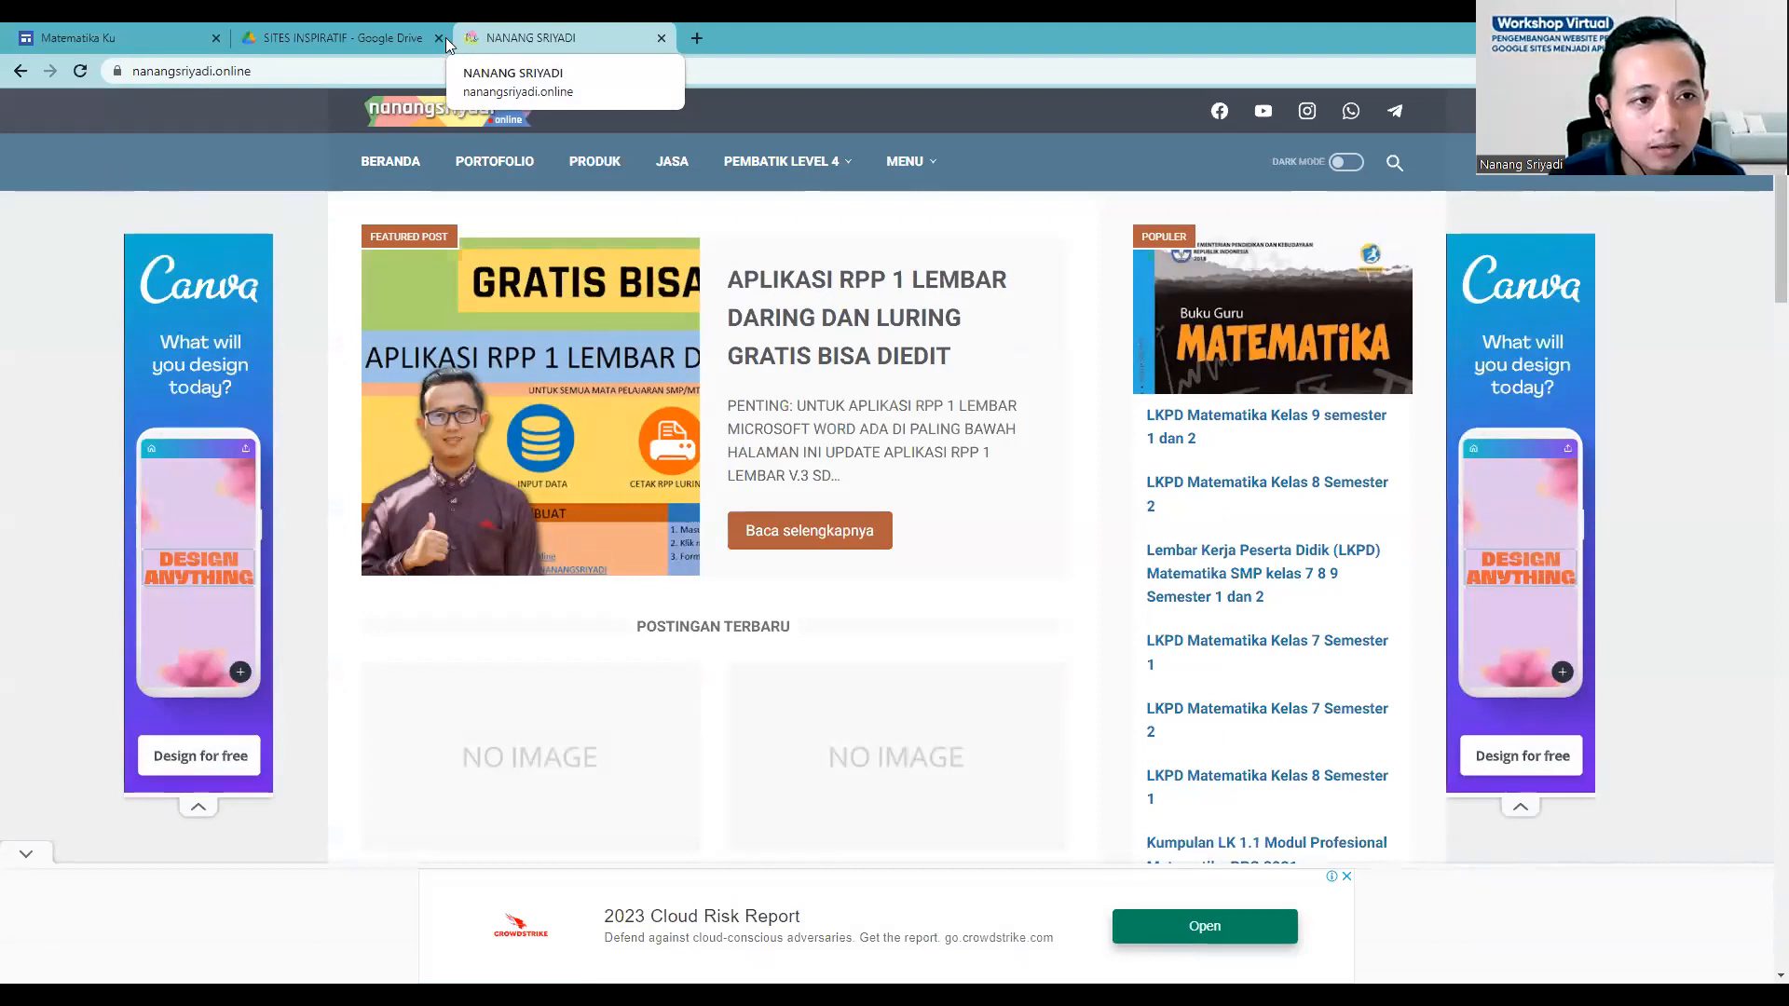
pyautogui.click(660, 37)
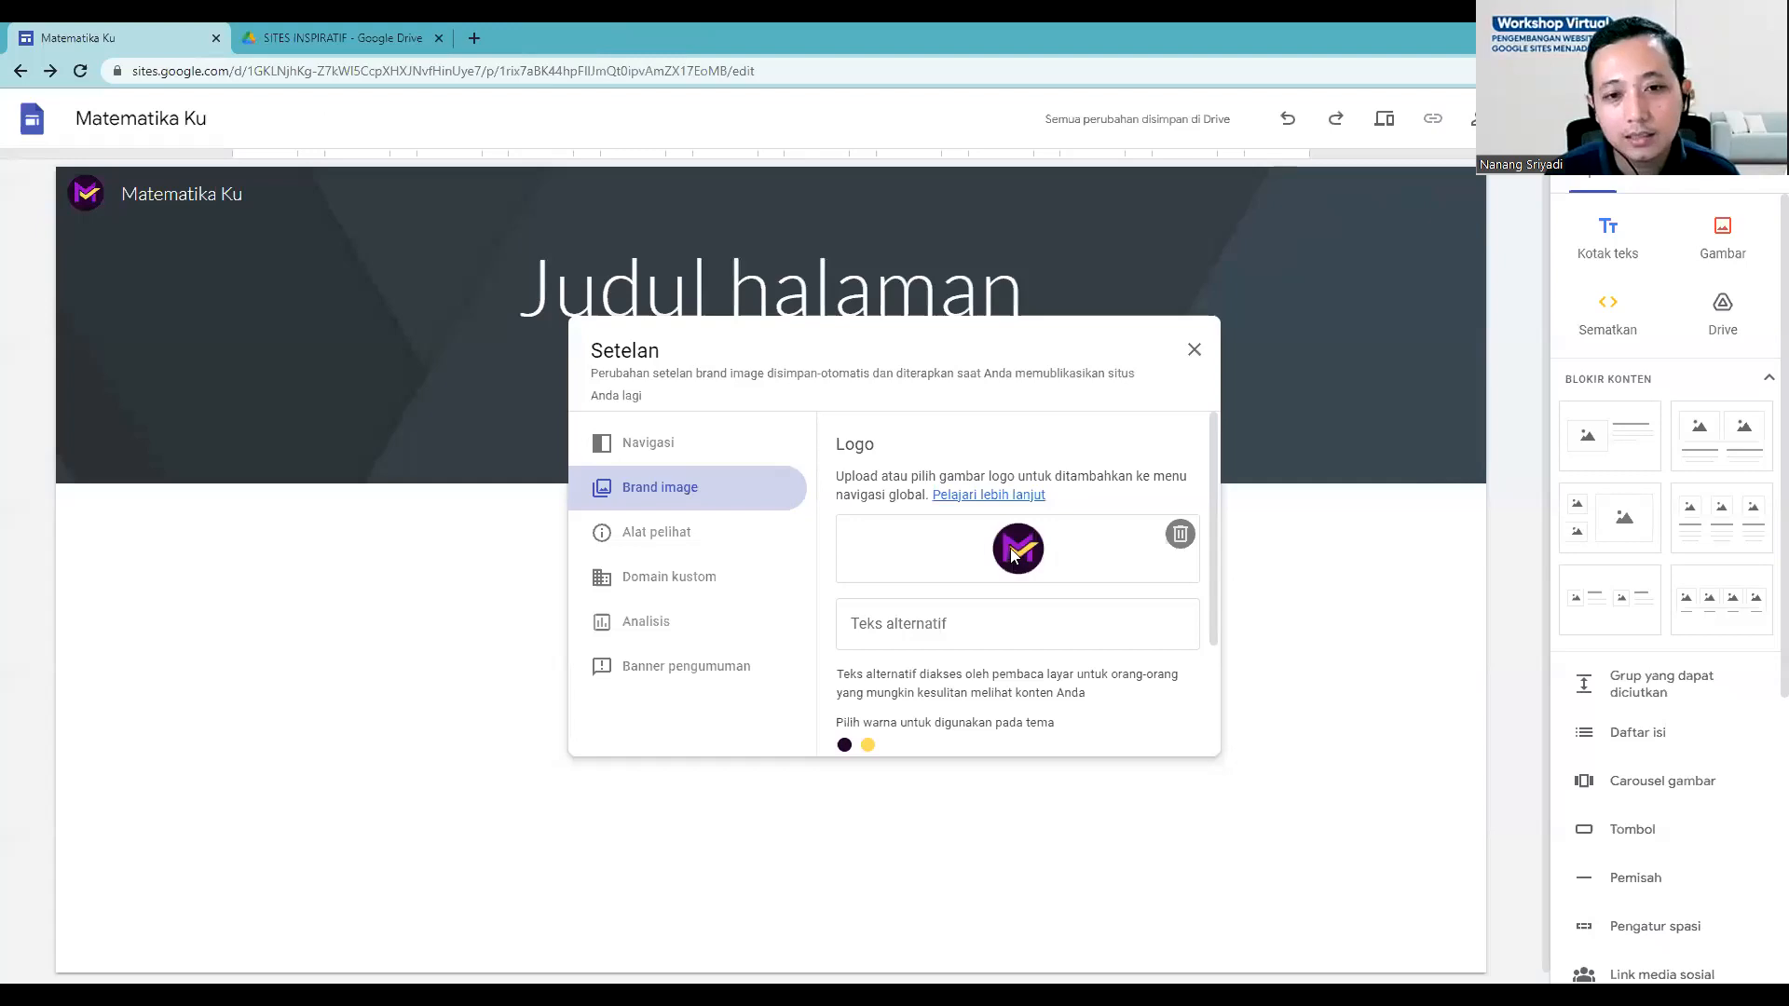
# Step: Check the uploaded favicon in the brand image settings and return to the navigation settings
pyautogui.scroll(-2, 1029, 518)
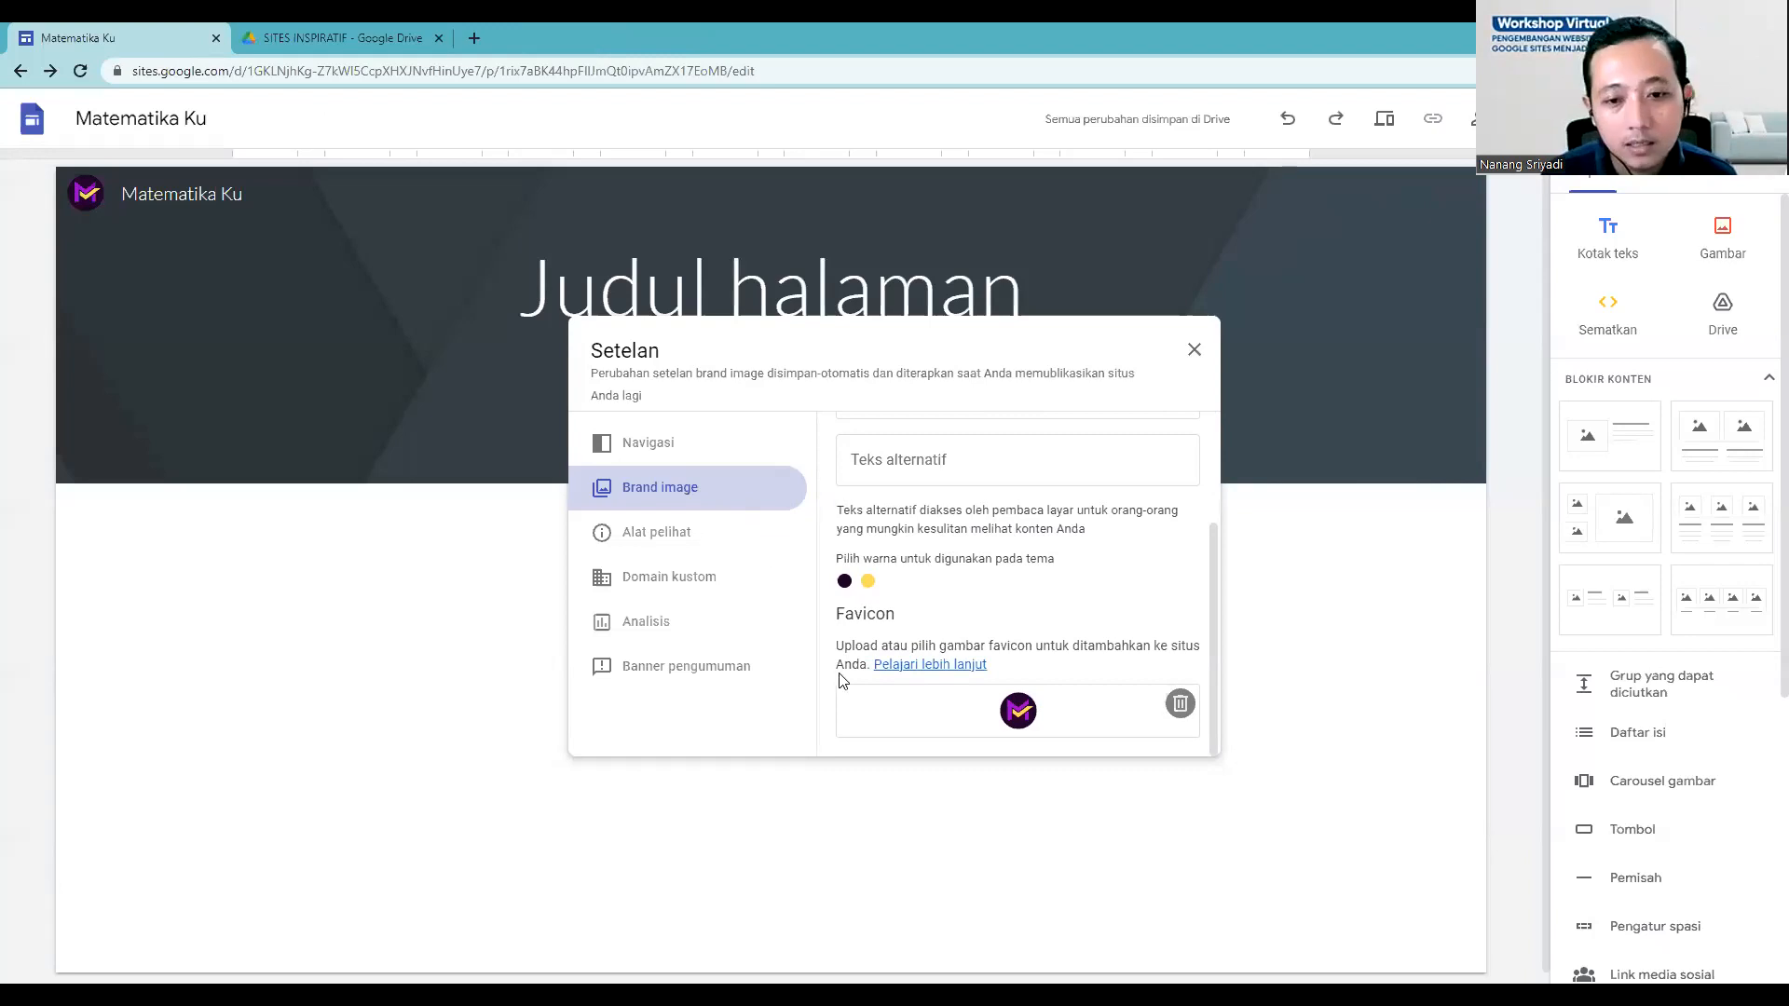
pyautogui.click(674, 450)
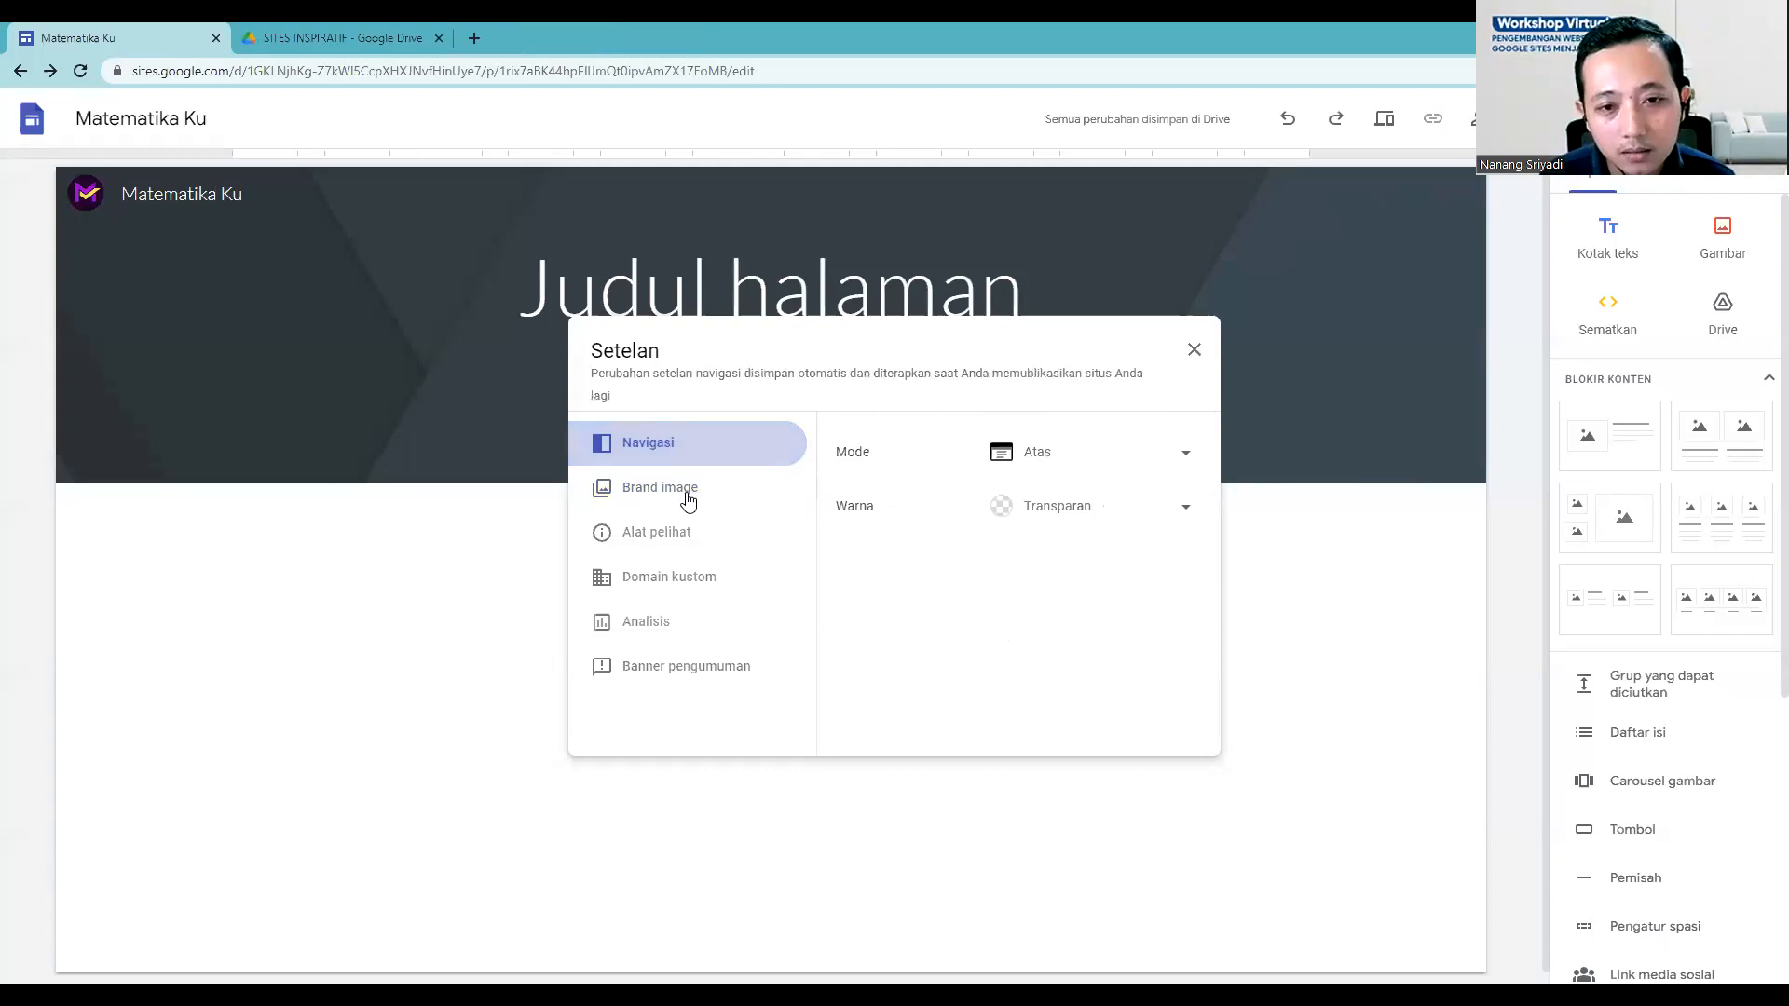
# Step: Review the brand image, viewer tools, custom domain and analytics sections of the site settings
pyautogui.click(684, 498)
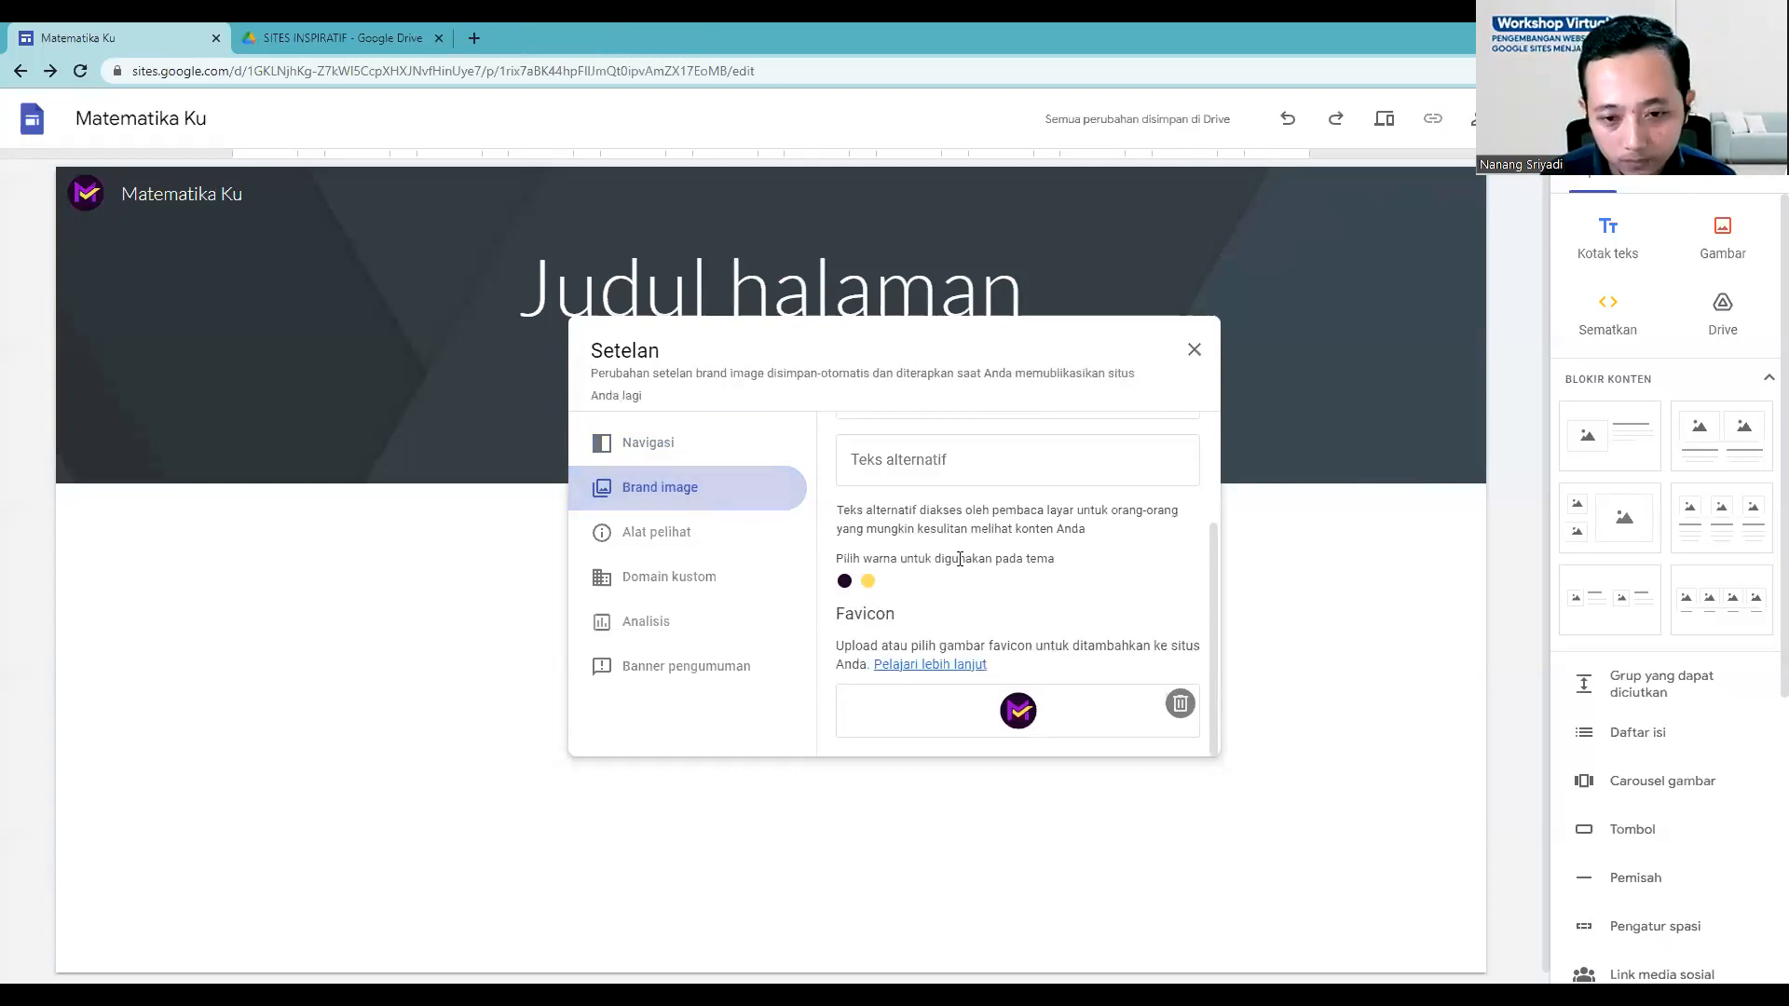
pyautogui.scroll(1, 995, 593)
pyautogui.scroll(-1, 997, 592)
pyautogui.scroll(2, 997, 596)
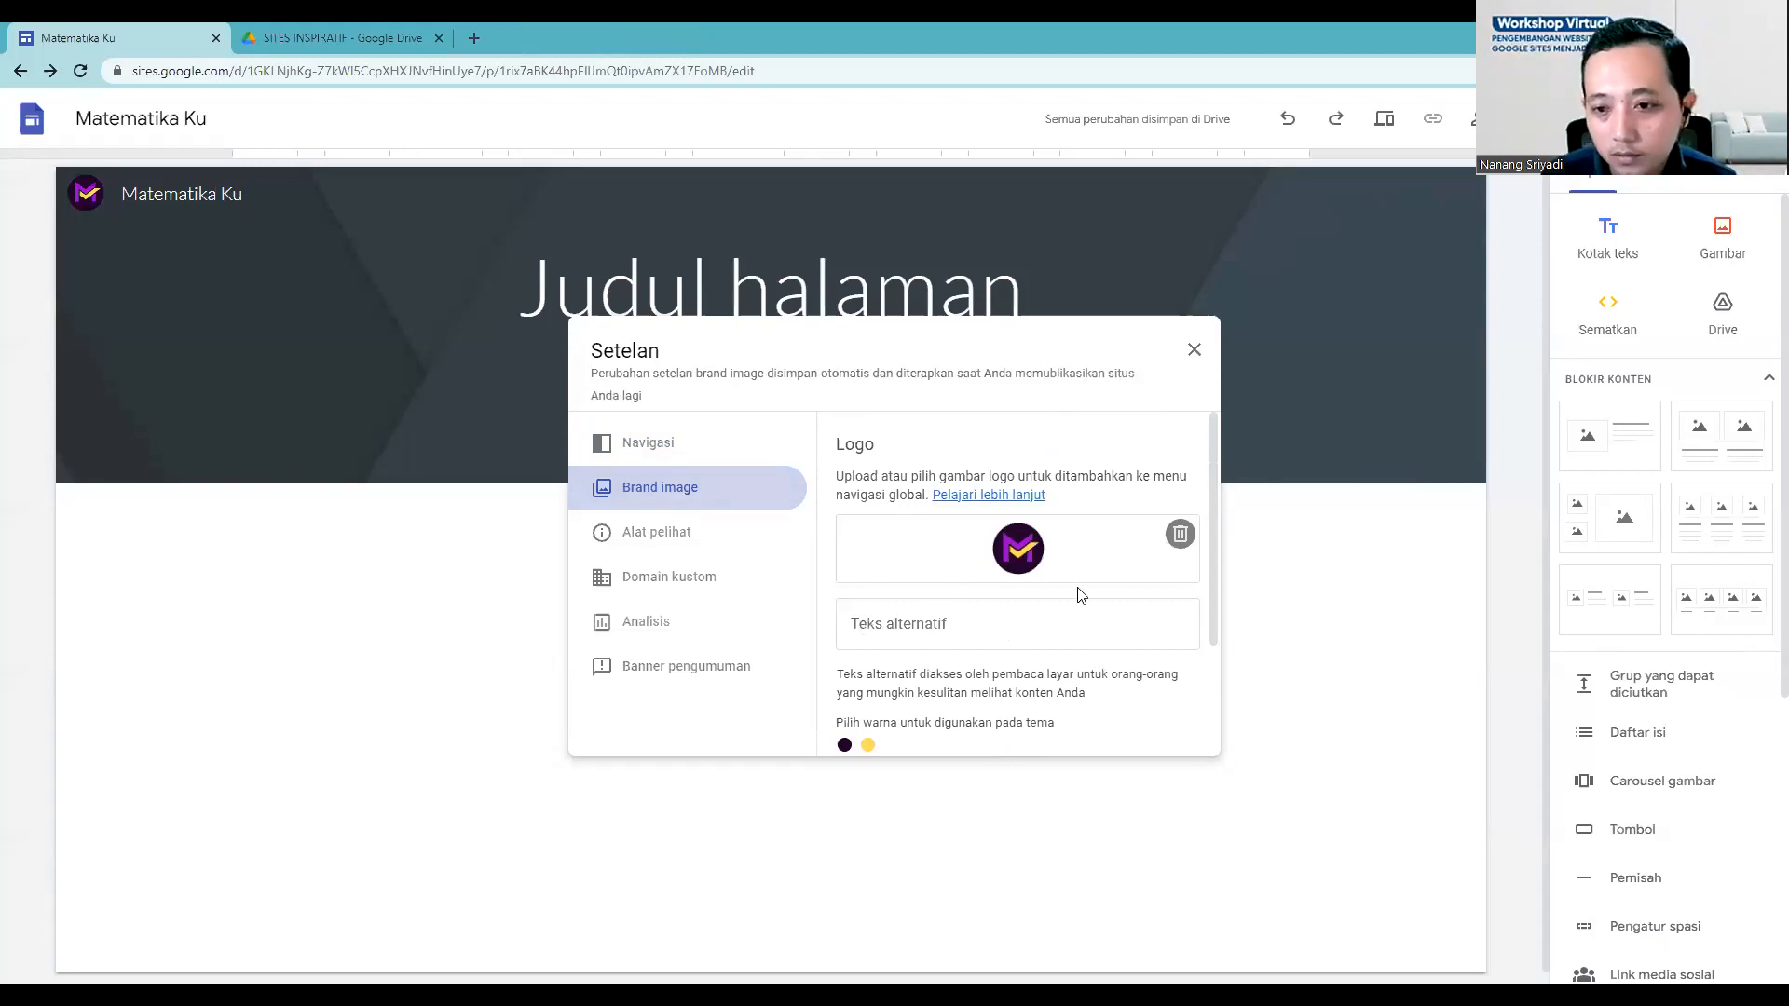
pyautogui.click(657, 543)
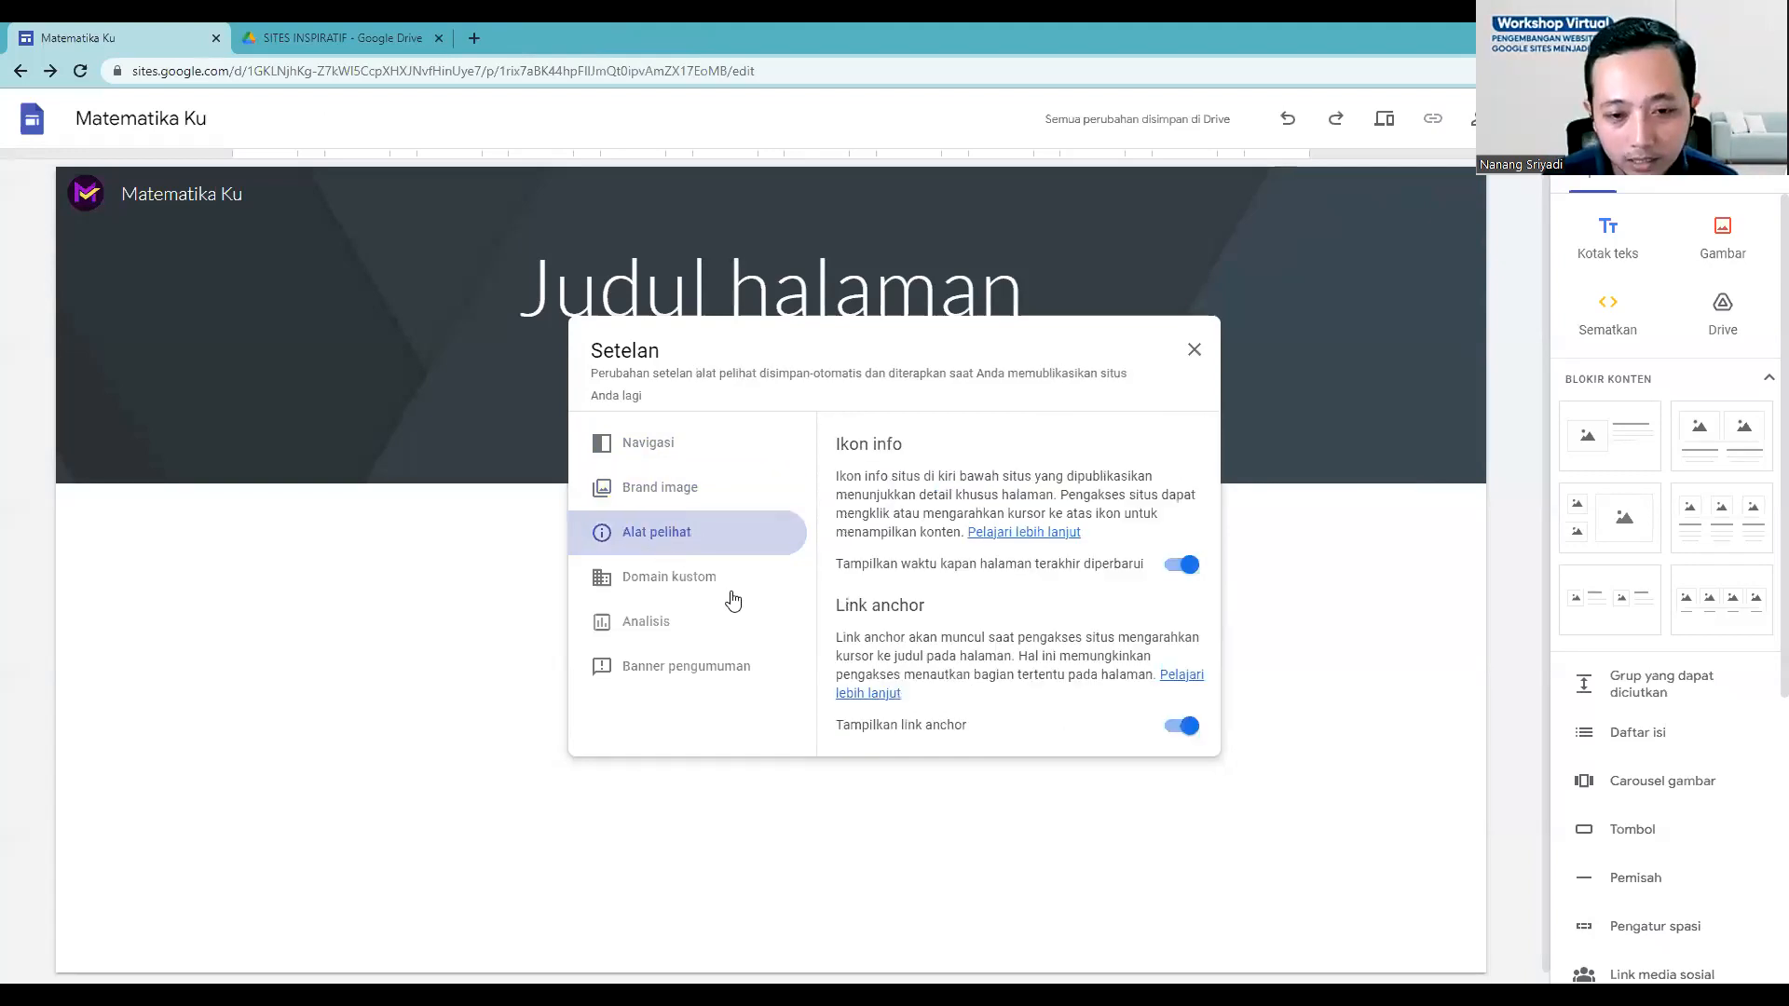
pyautogui.click(686, 581)
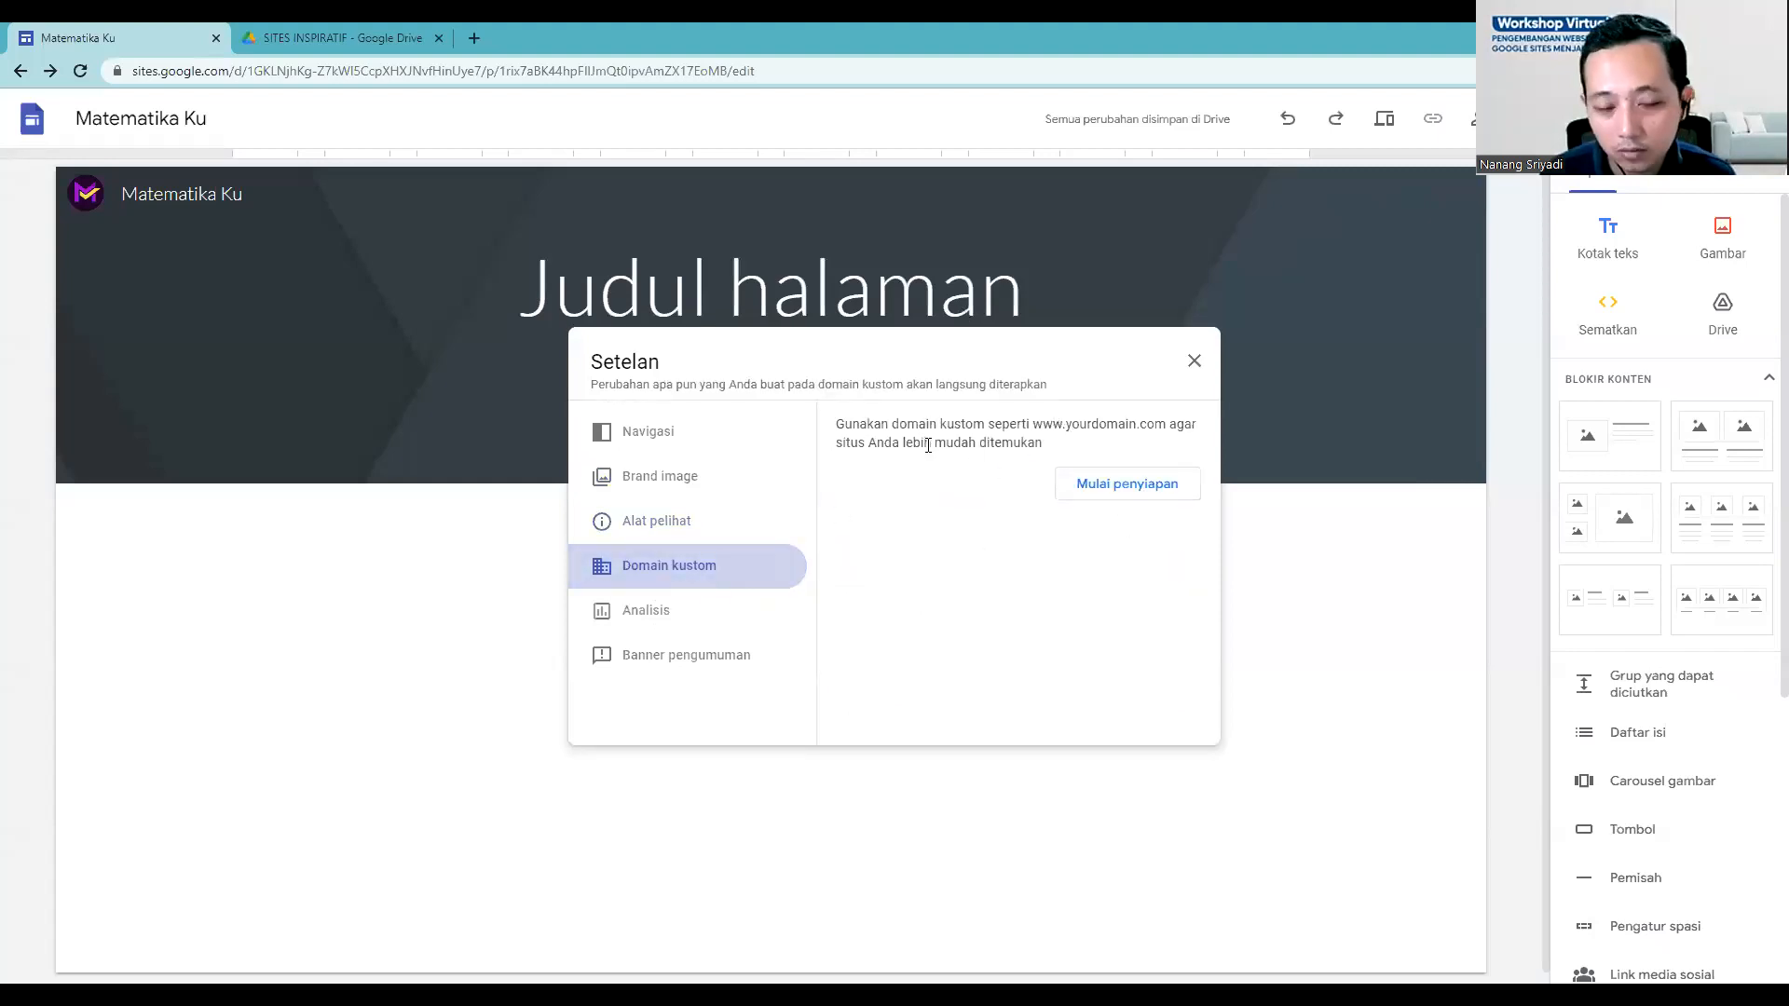
pyautogui.click(697, 636)
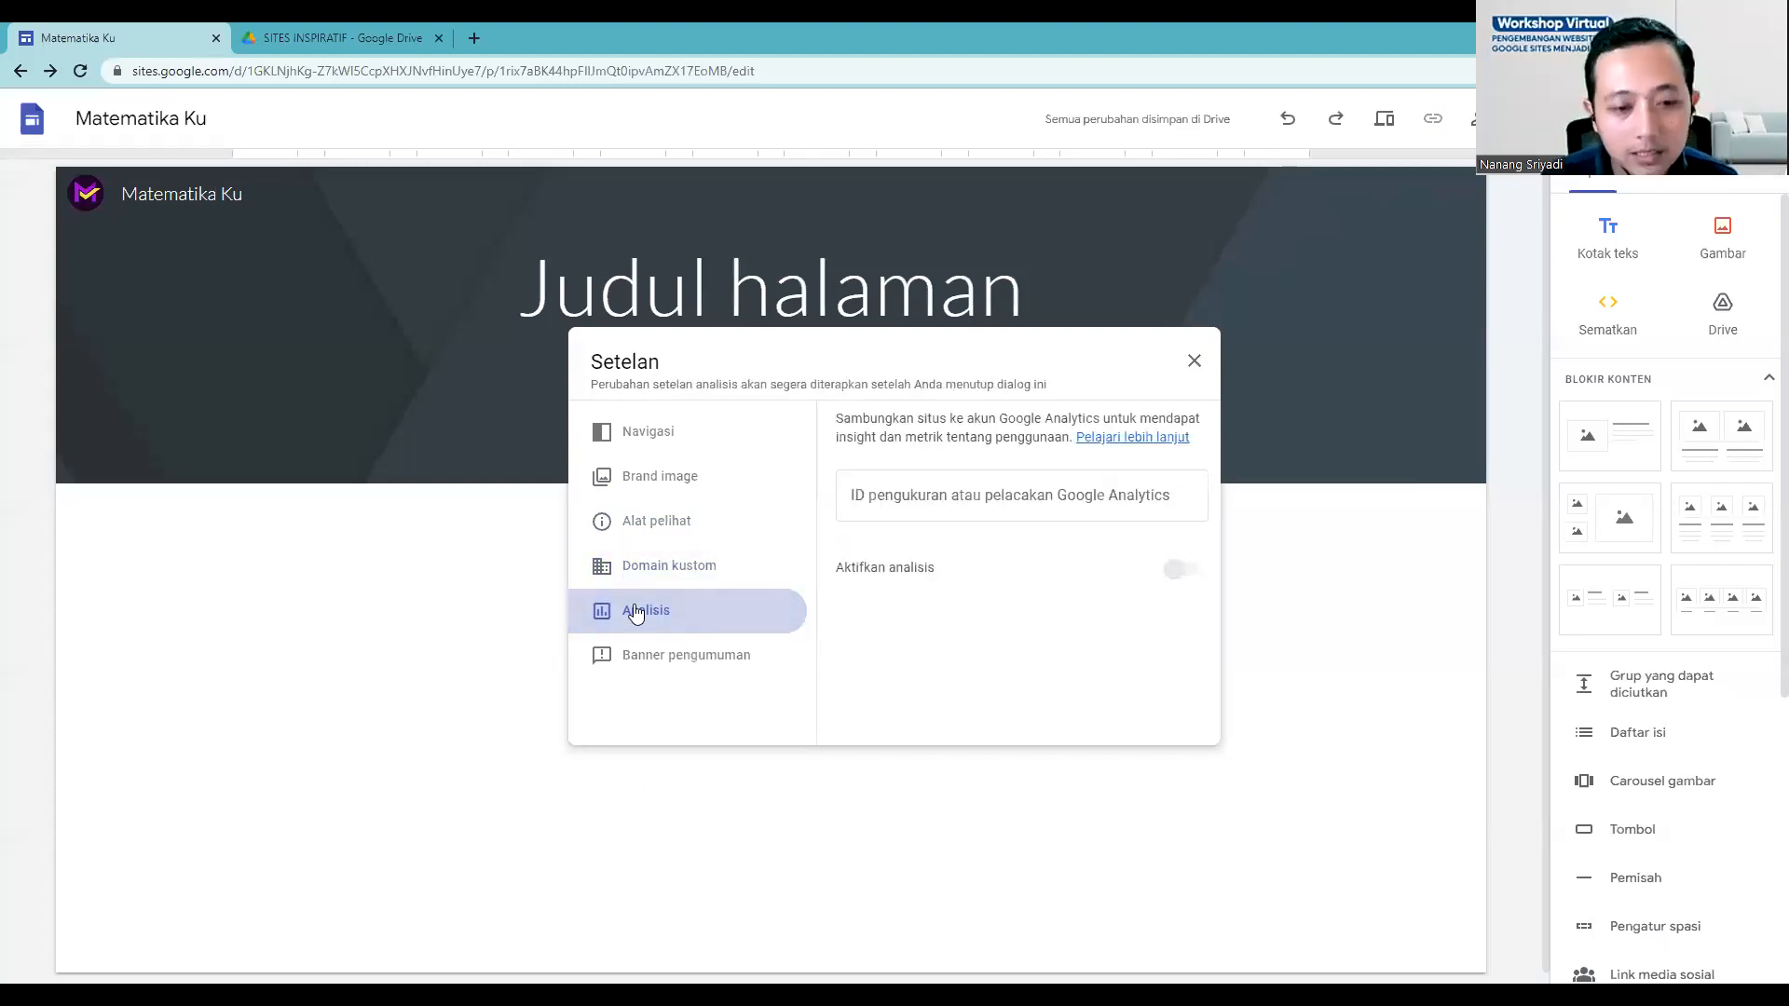
# Step: Turn on the announcement banner with the message "Contoh pengumuman", review its visibility options and close the settings
pyautogui.click(675, 659)
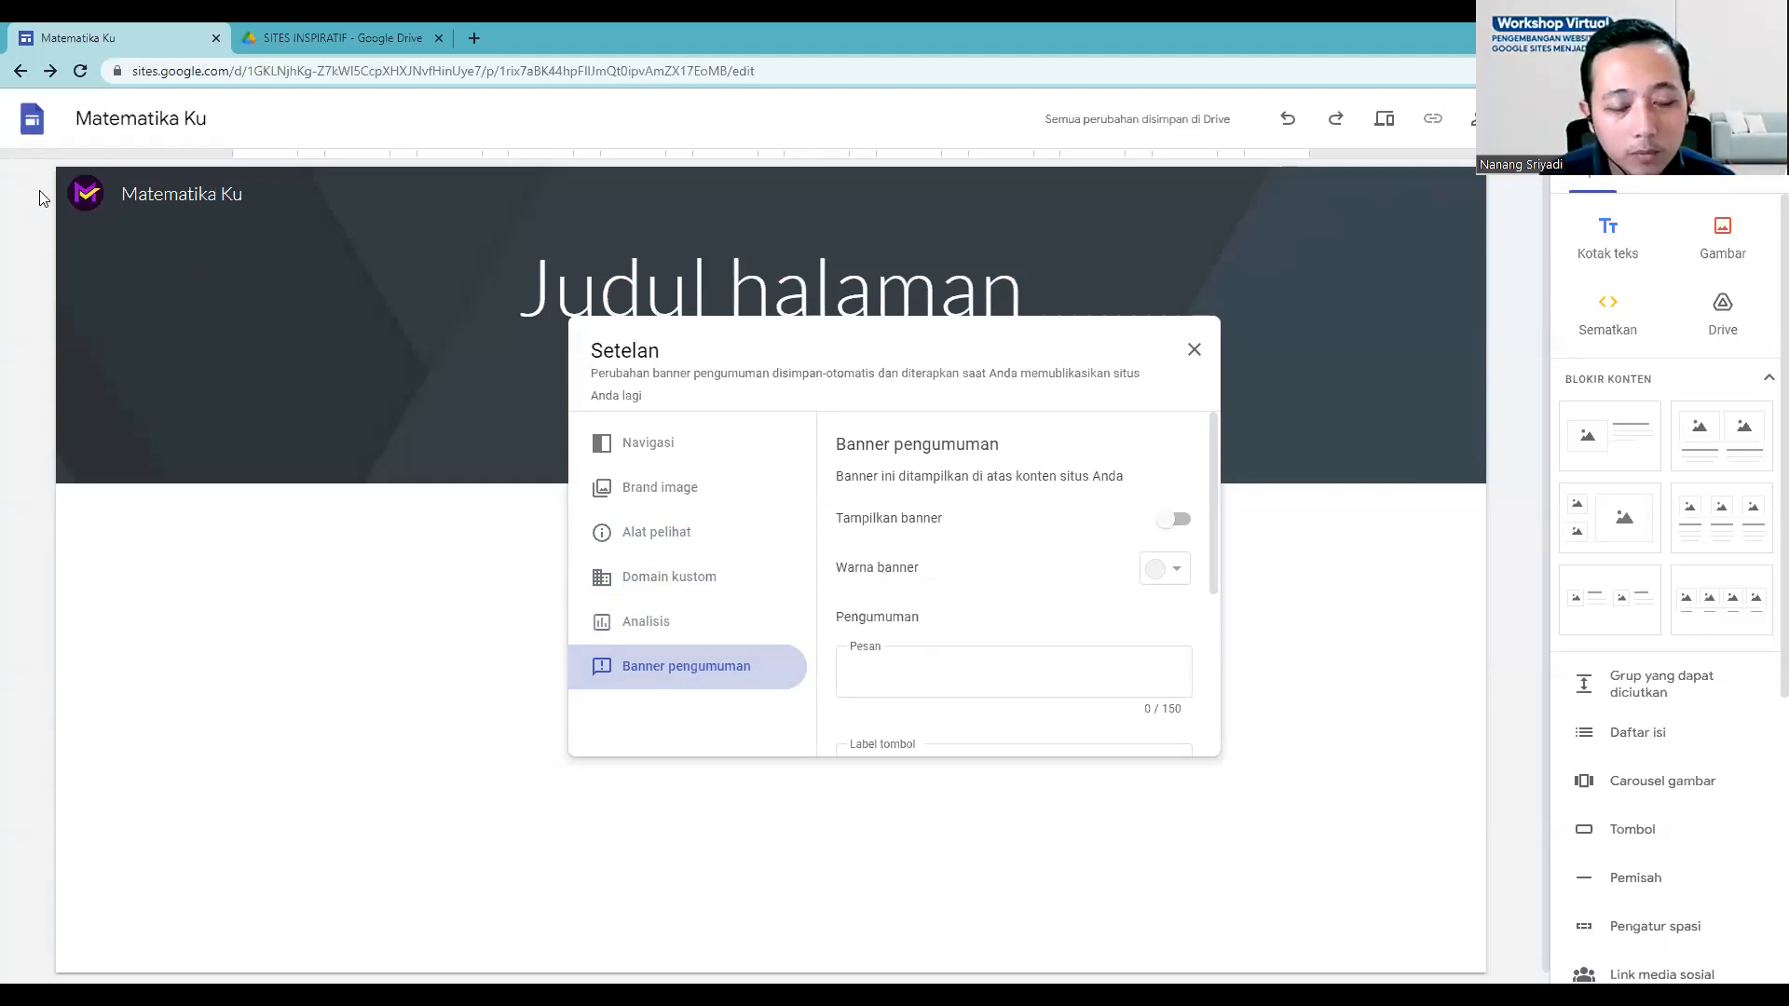
pyautogui.click(1176, 521)
pyautogui.click(947, 641)
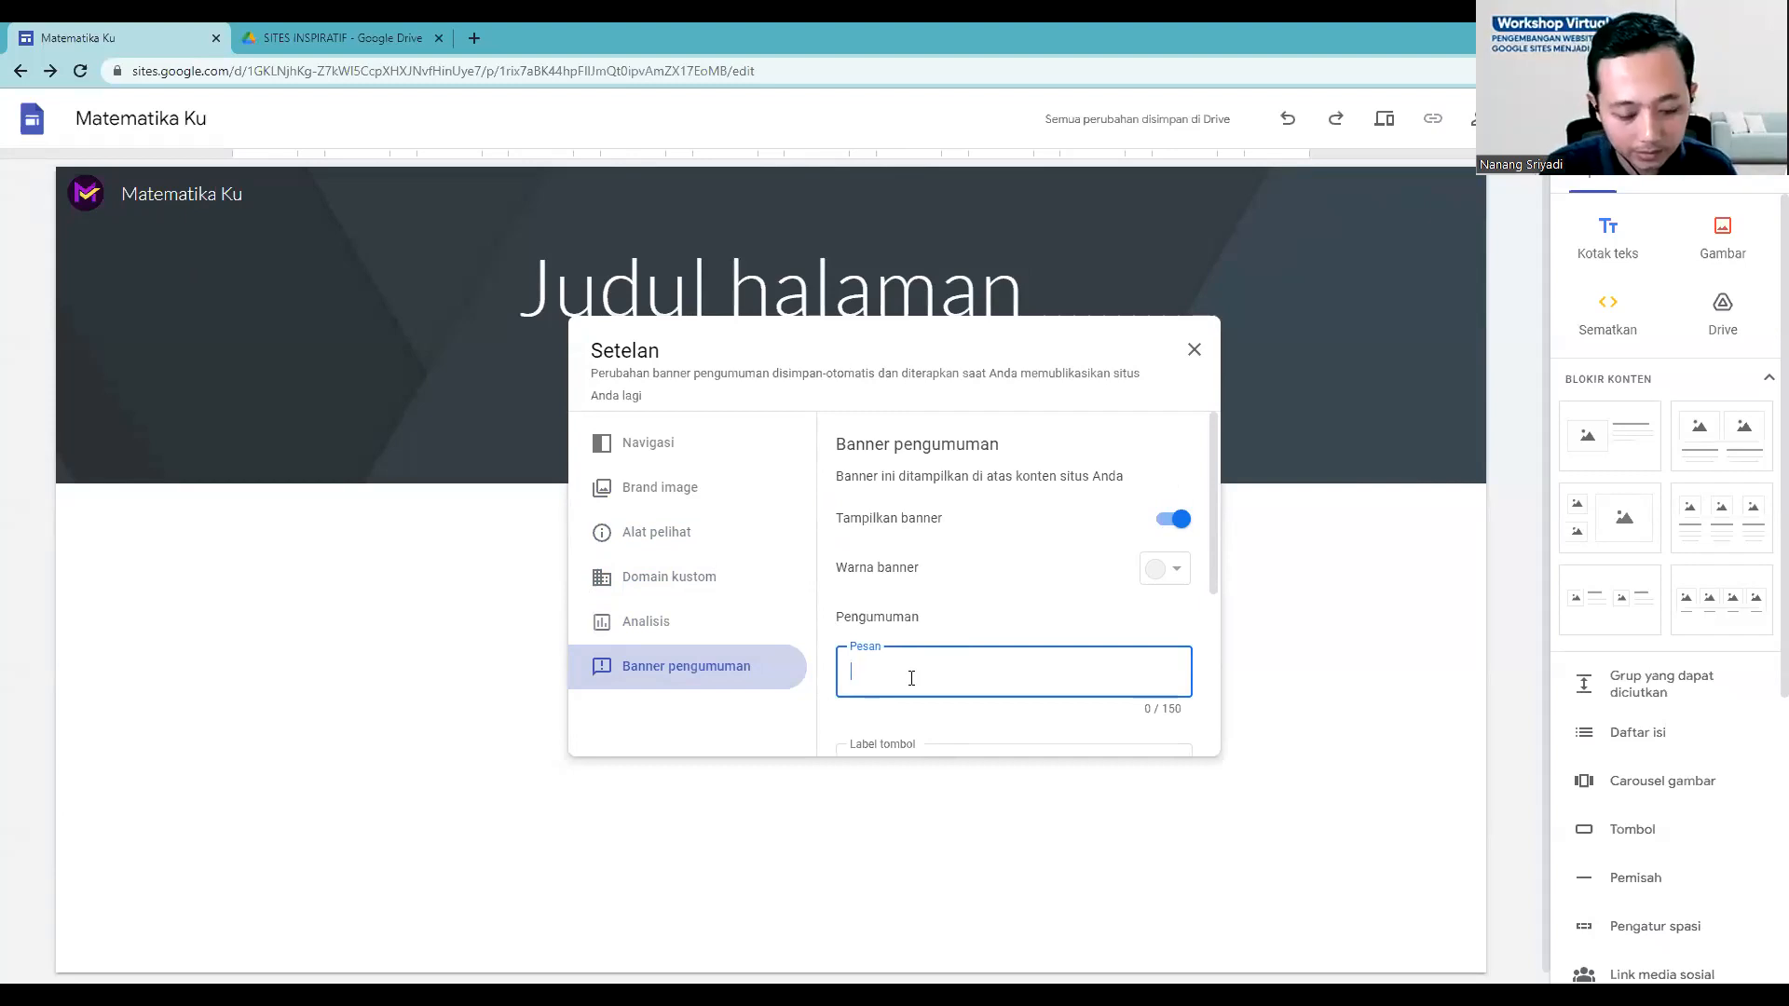
pyautogui.write('C')
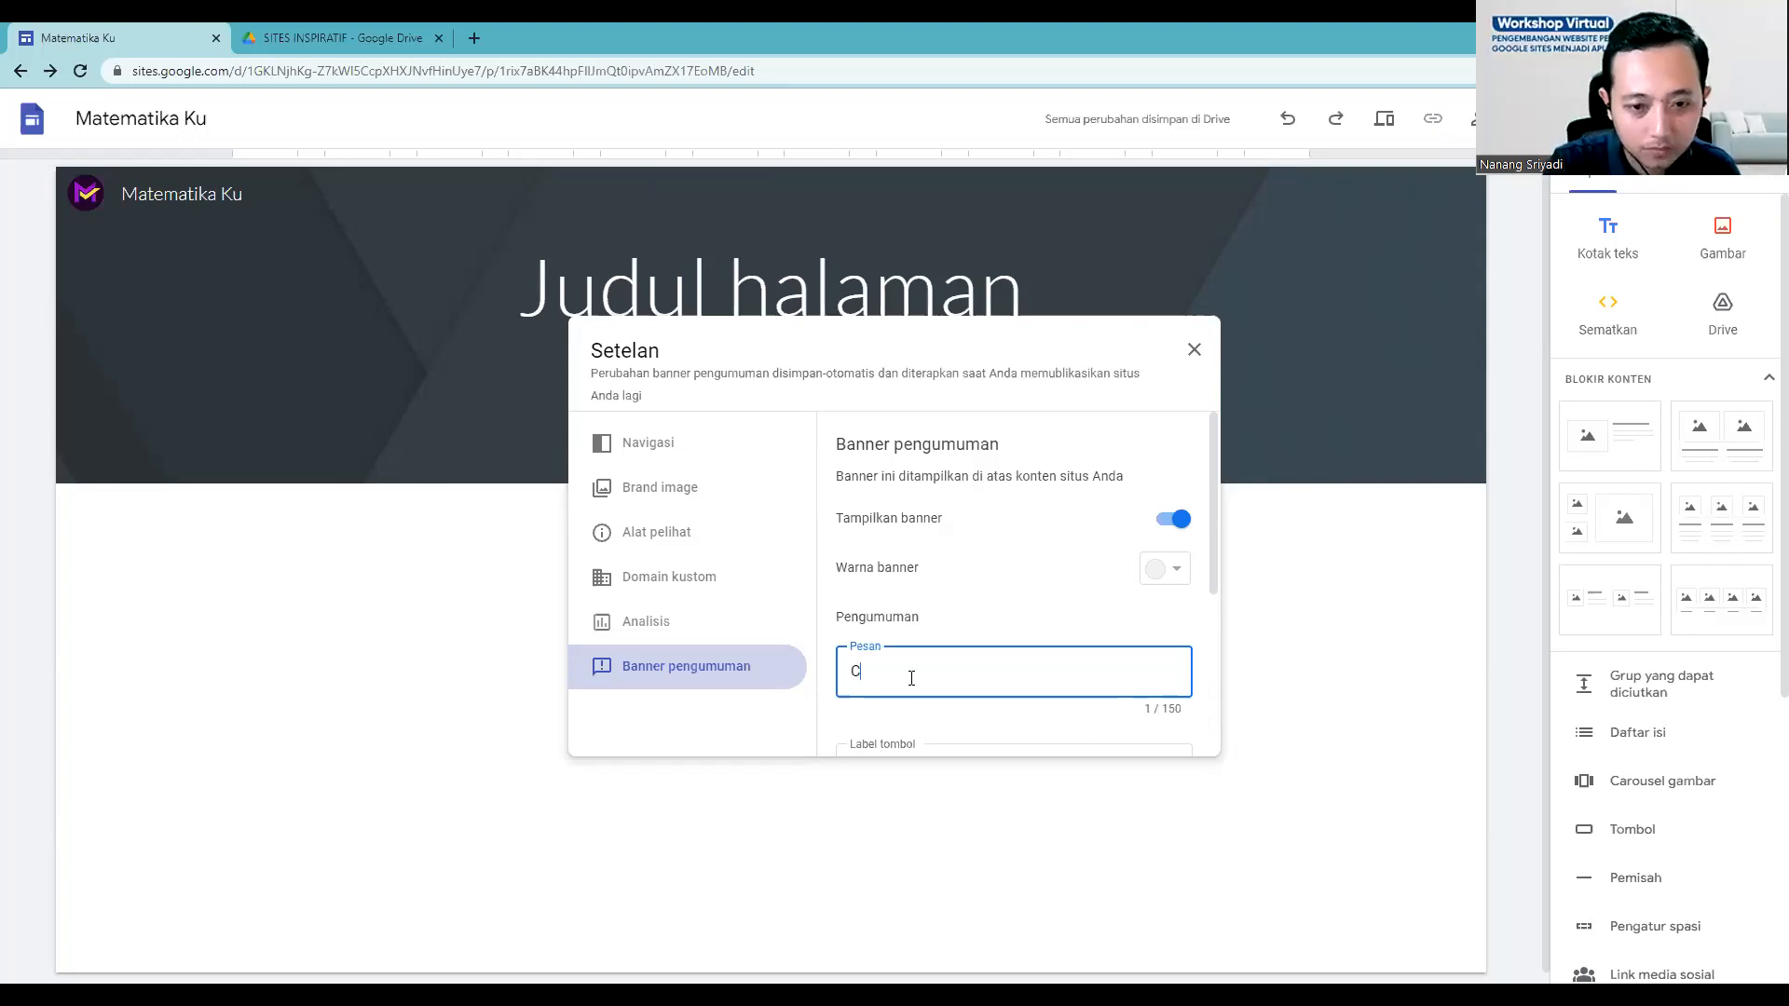
pyautogui.write('ontoh pengumuman')
pyautogui.scroll(-4, 1022, 710)
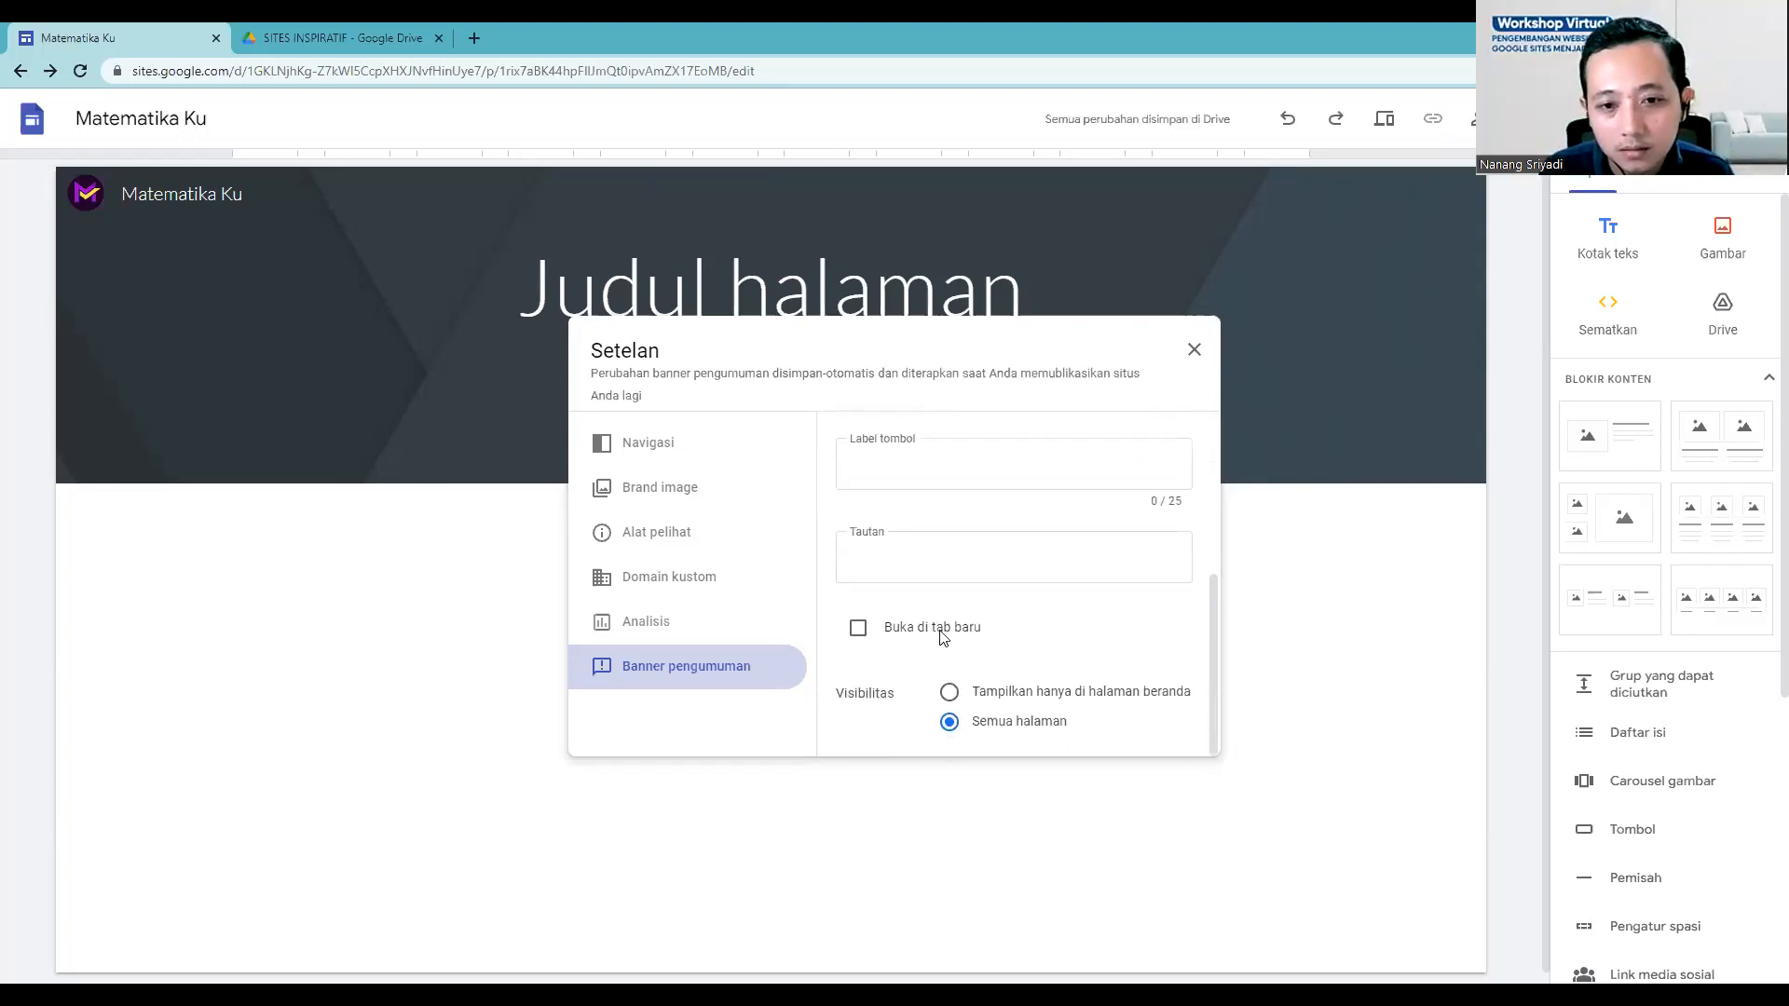
pyautogui.scroll(2, 930, 605)
pyautogui.scroll(-3, 946, 624)
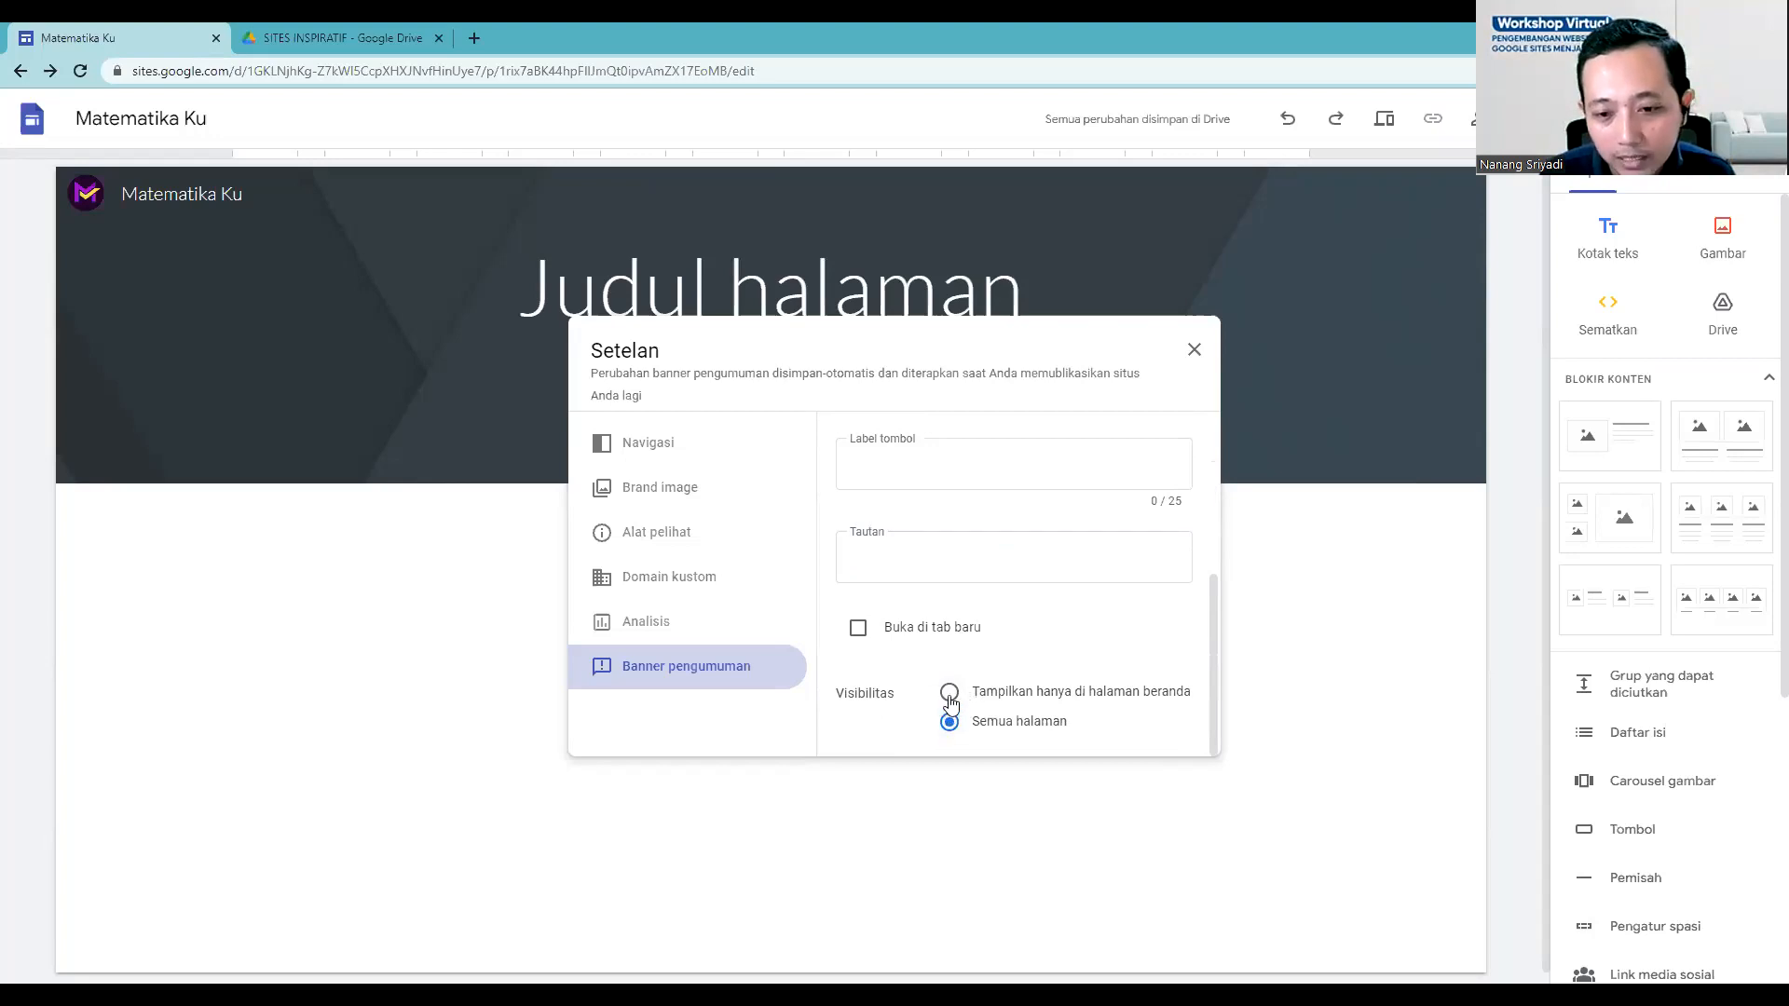
pyautogui.scroll(4, 959, 691)
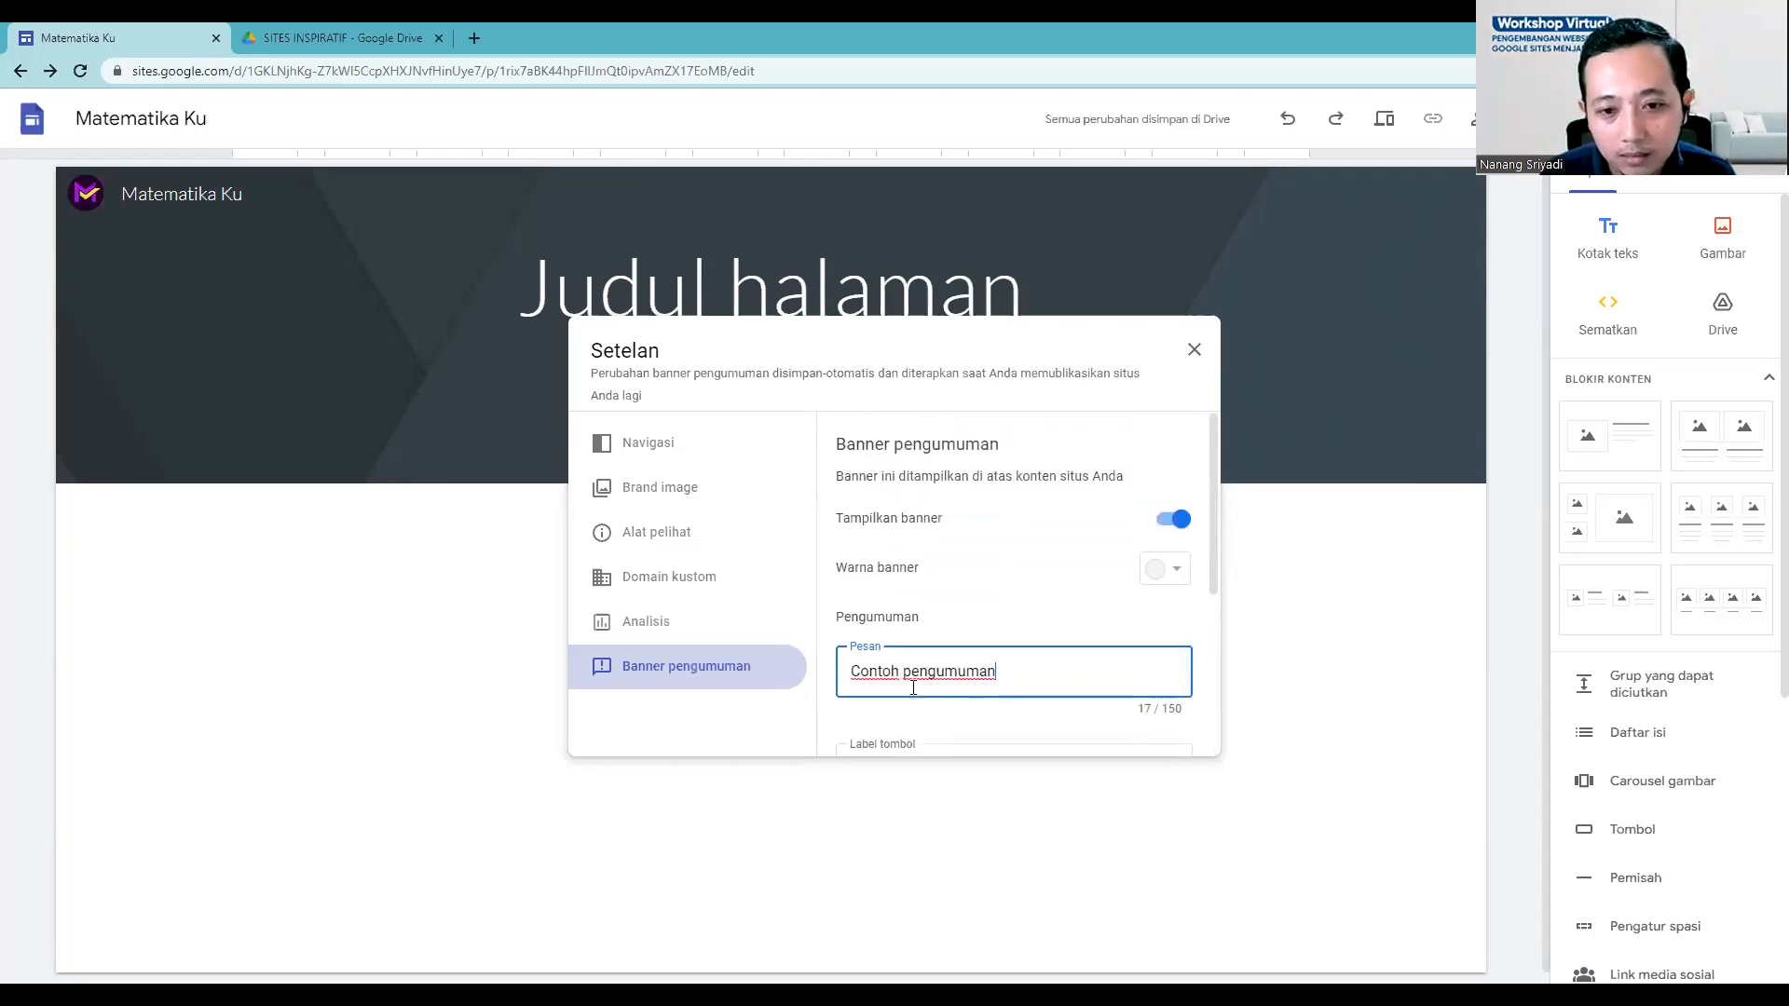
pyautogui.scroll(-4, 956, 597)
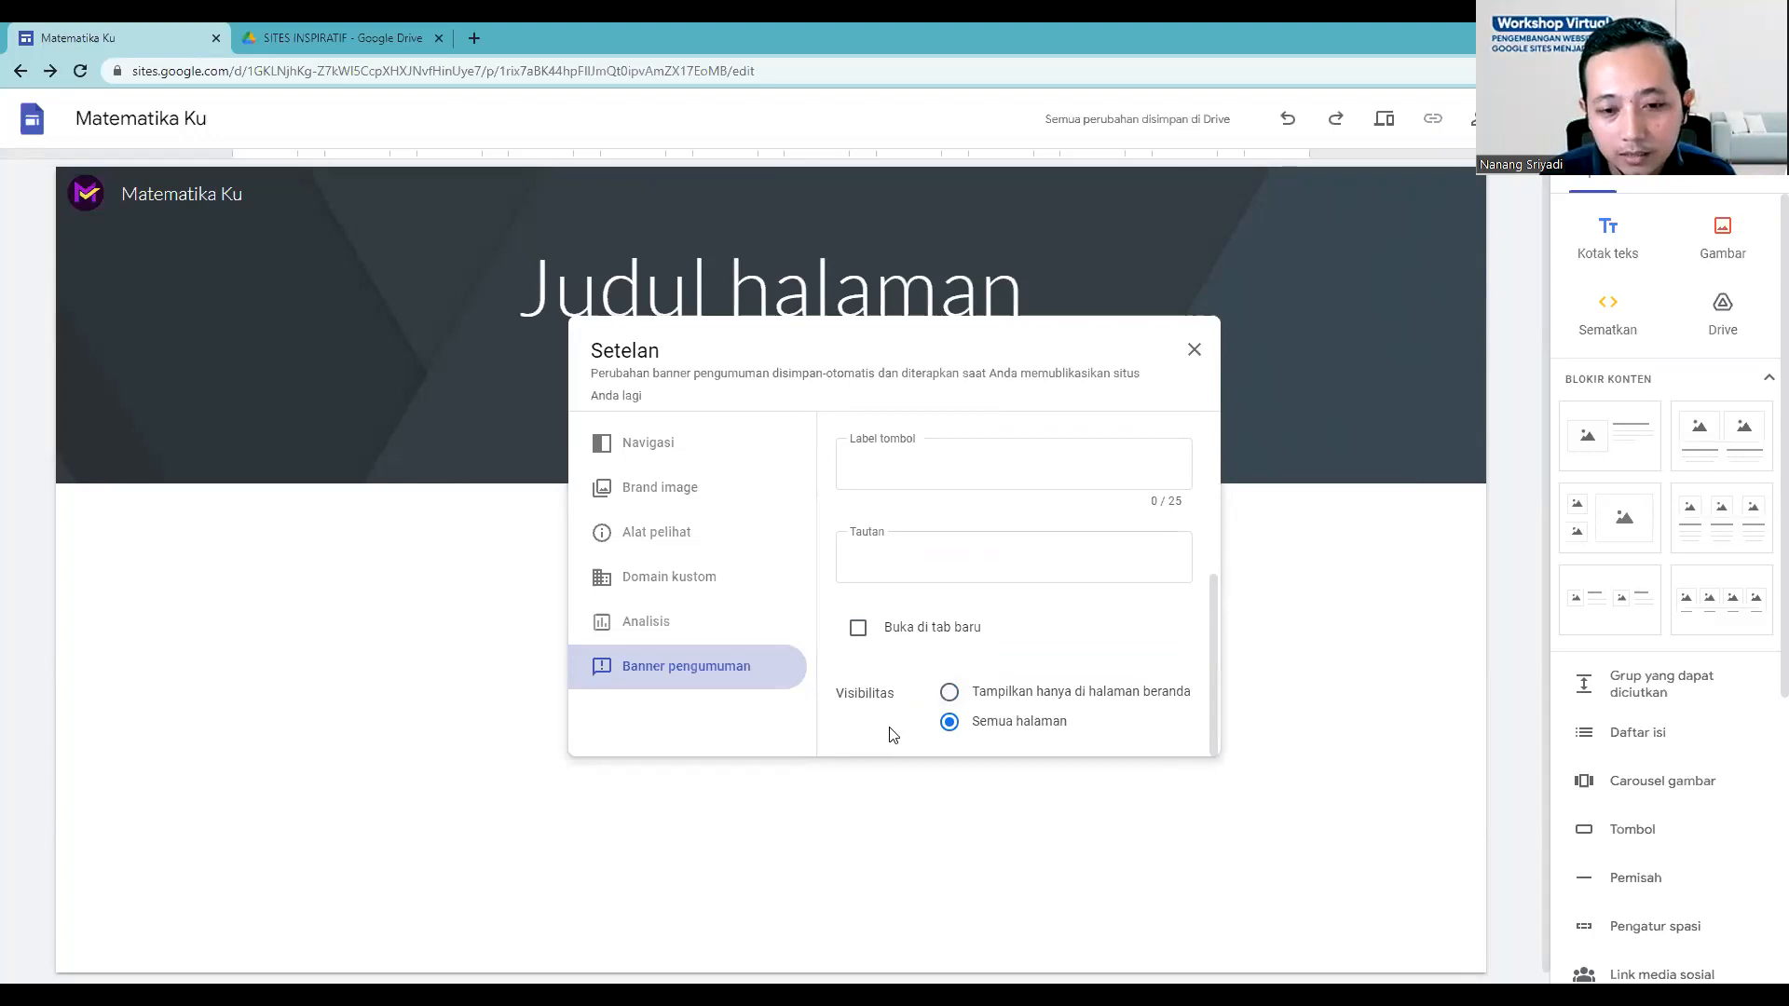
pyautogui.click(1193, 350)
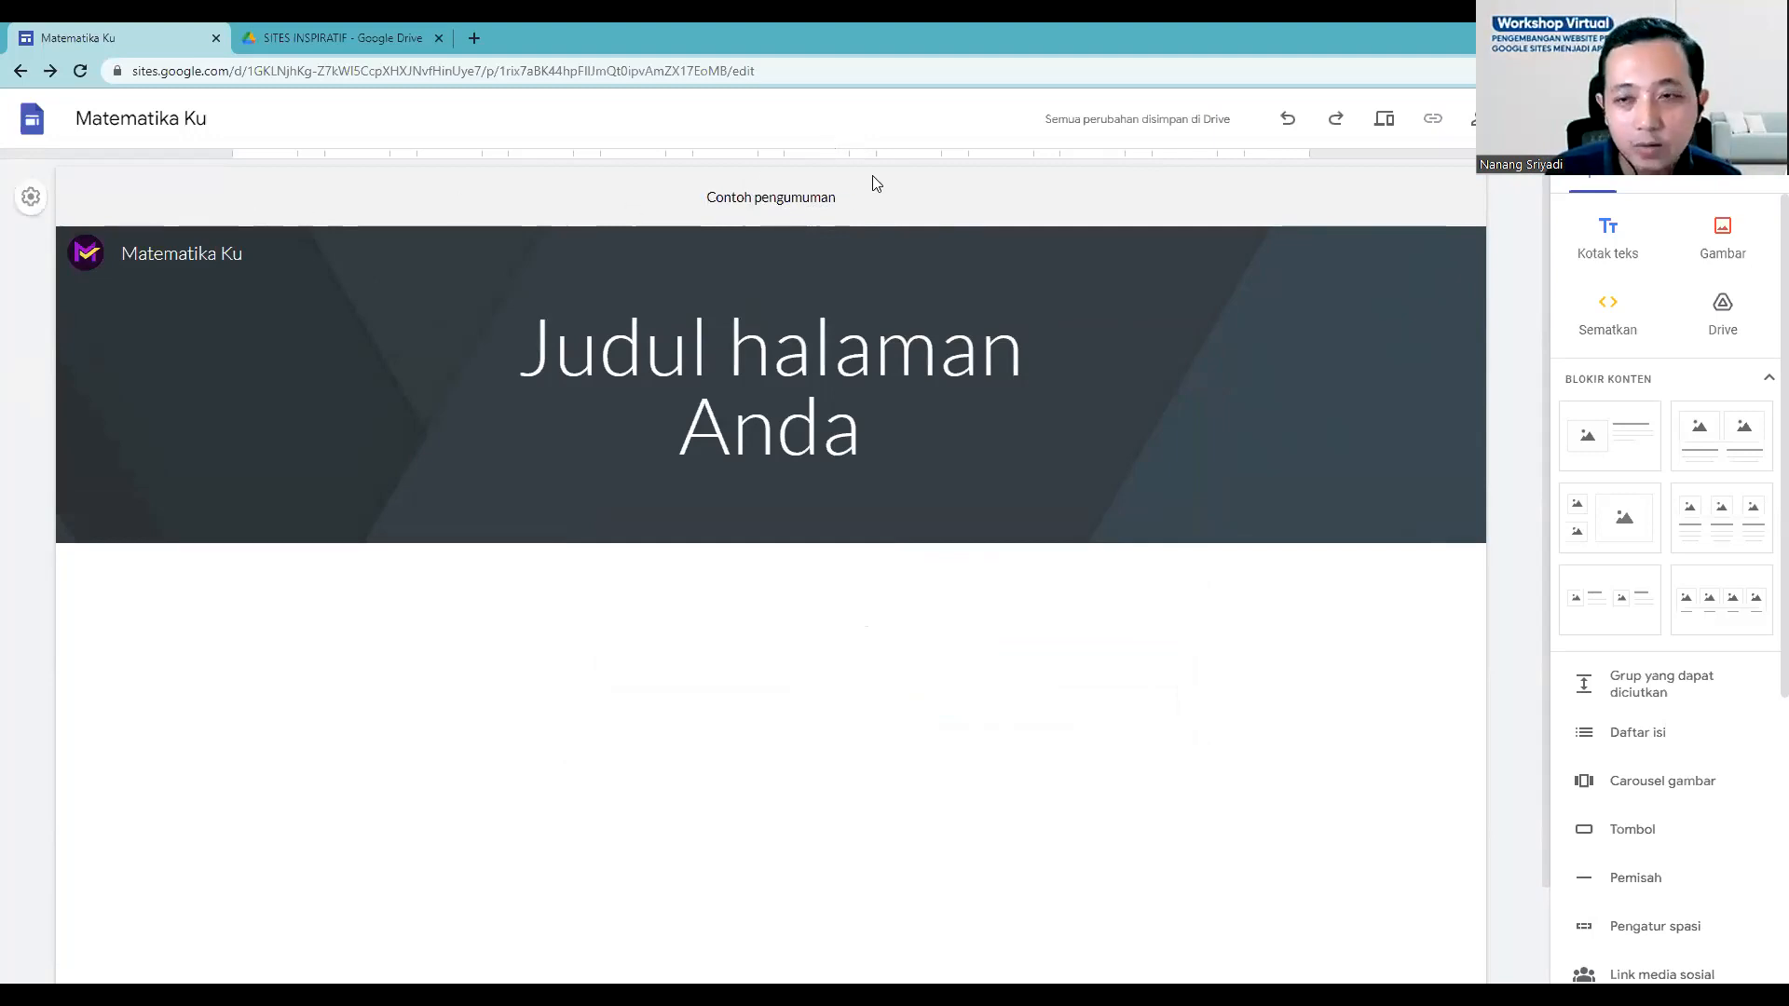
# Step: Reopen the announcement banner settings and set the banner's button label to "klik disini"
pyautogui.click(1530, 118)
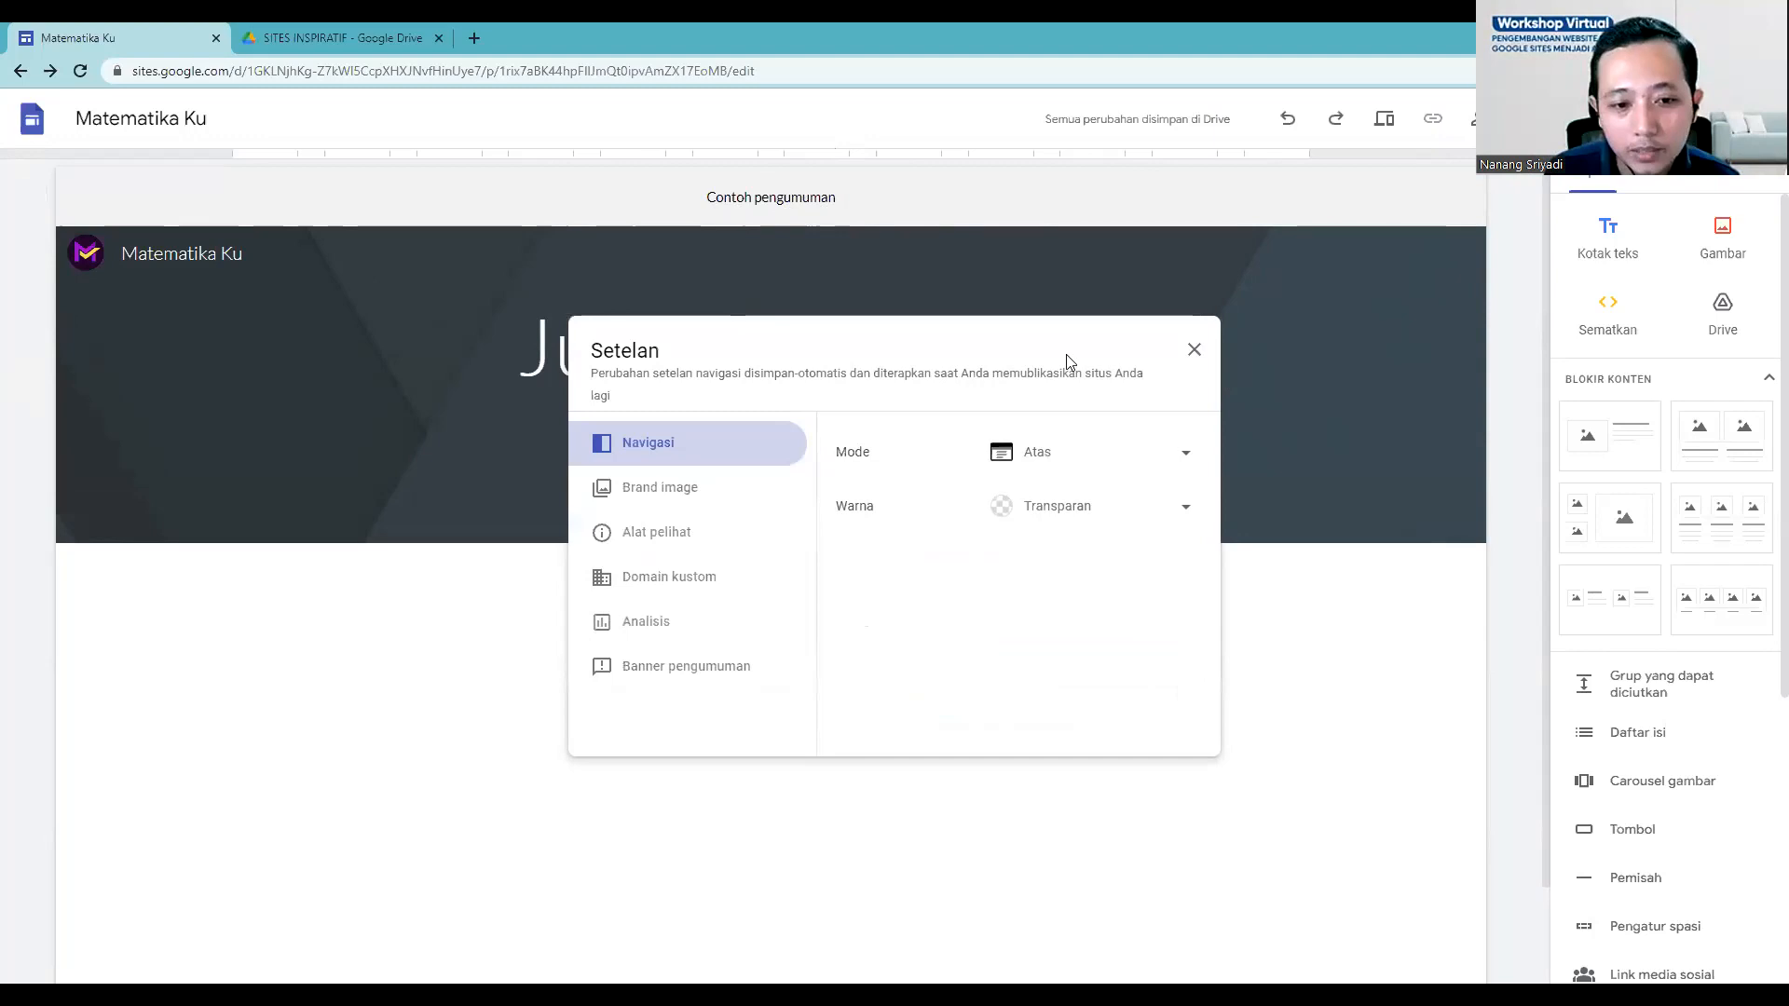
pyautogui.click(664, 669)
pyautogui.scroll(-5, 1019, 720)
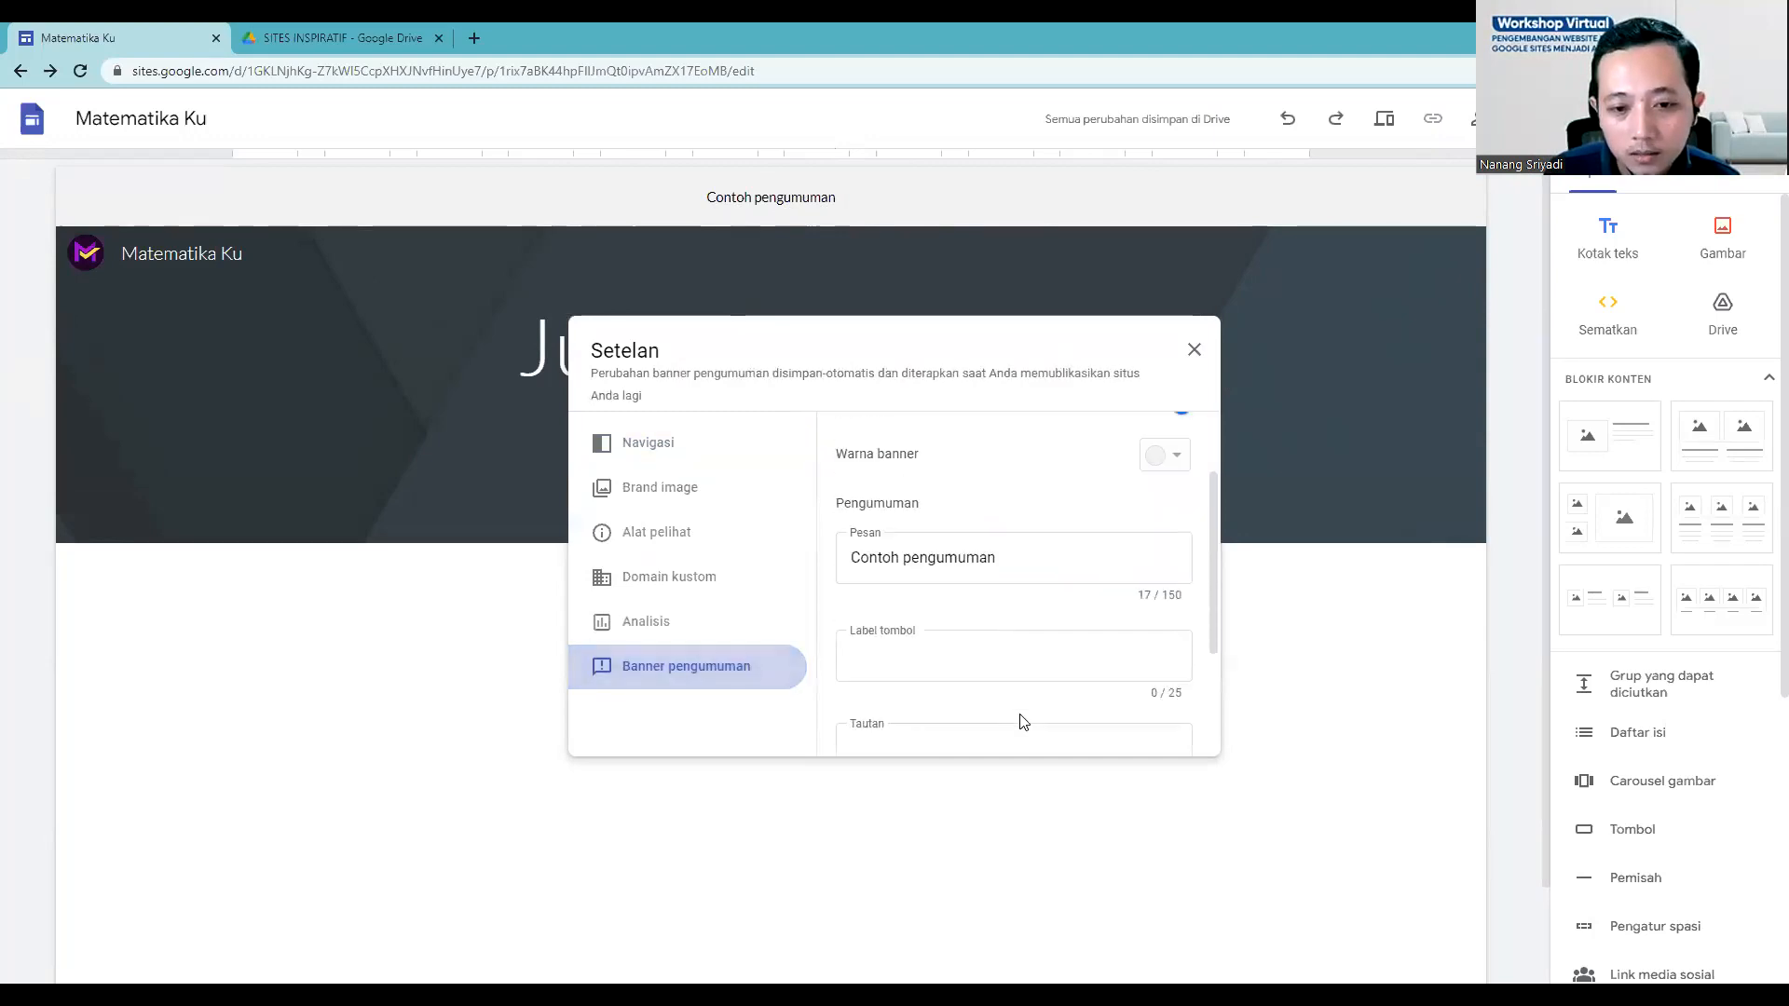
pyautogui.scroll(-1, 941, 695)
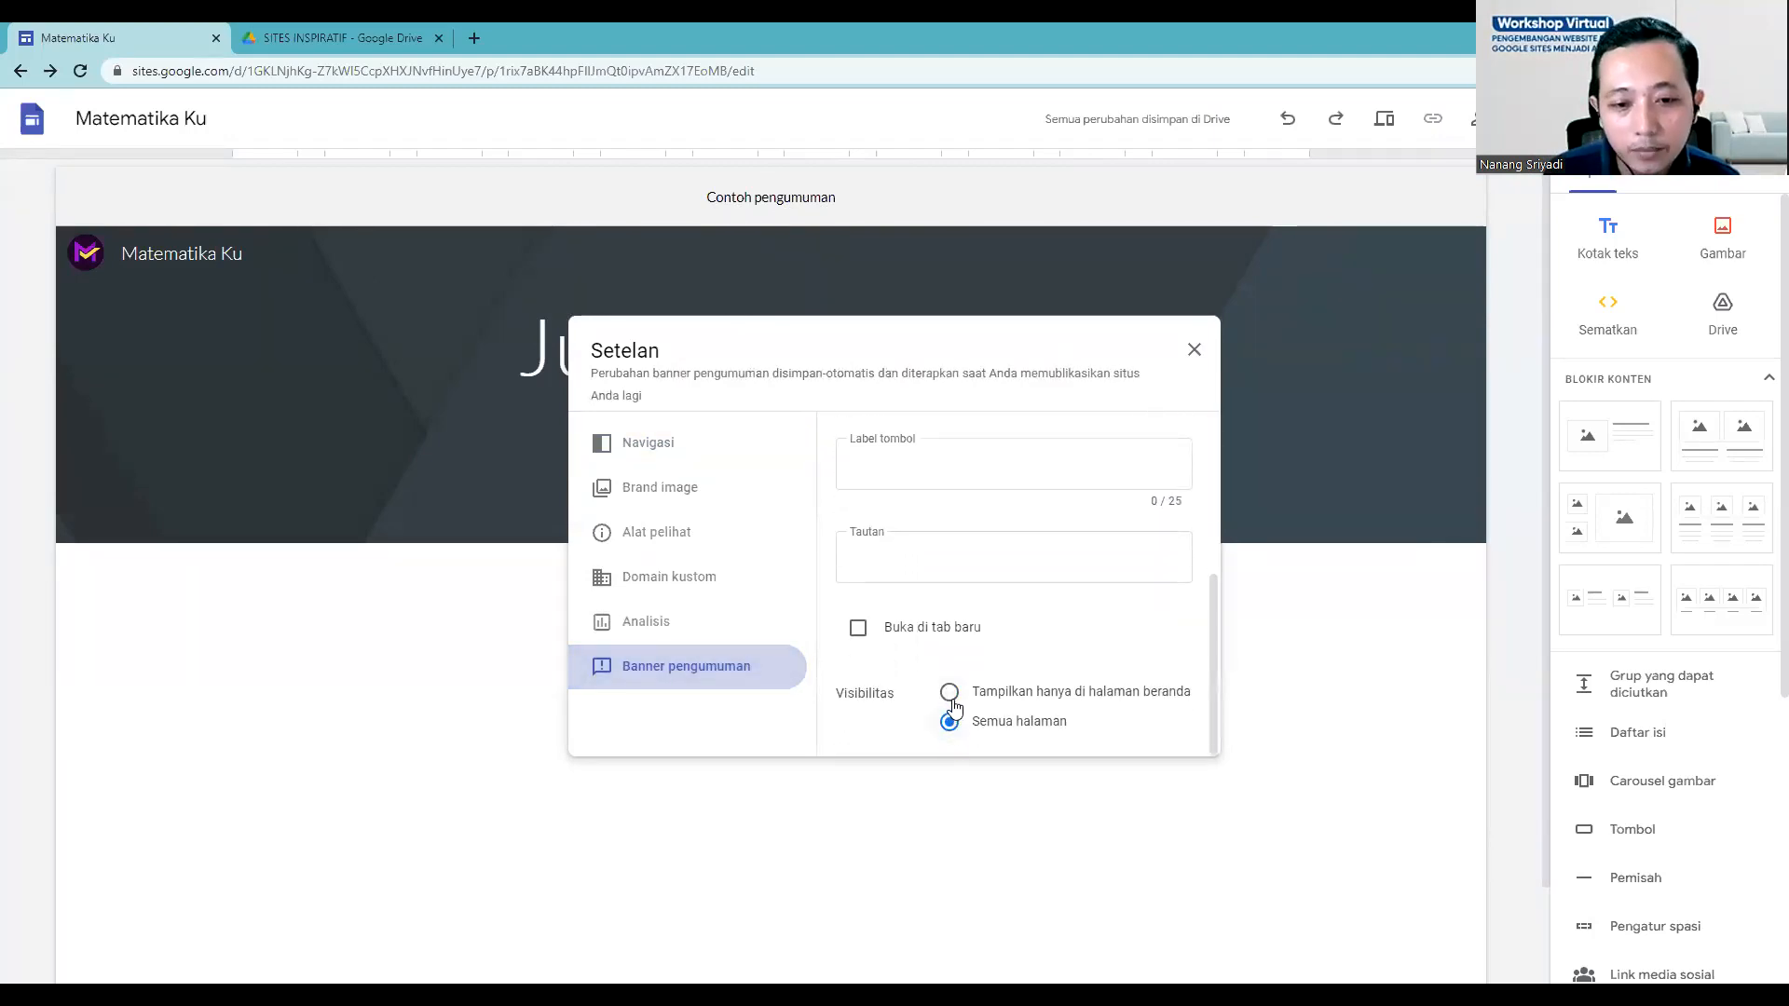
pyautogui.scroll(2, 1048, 631)
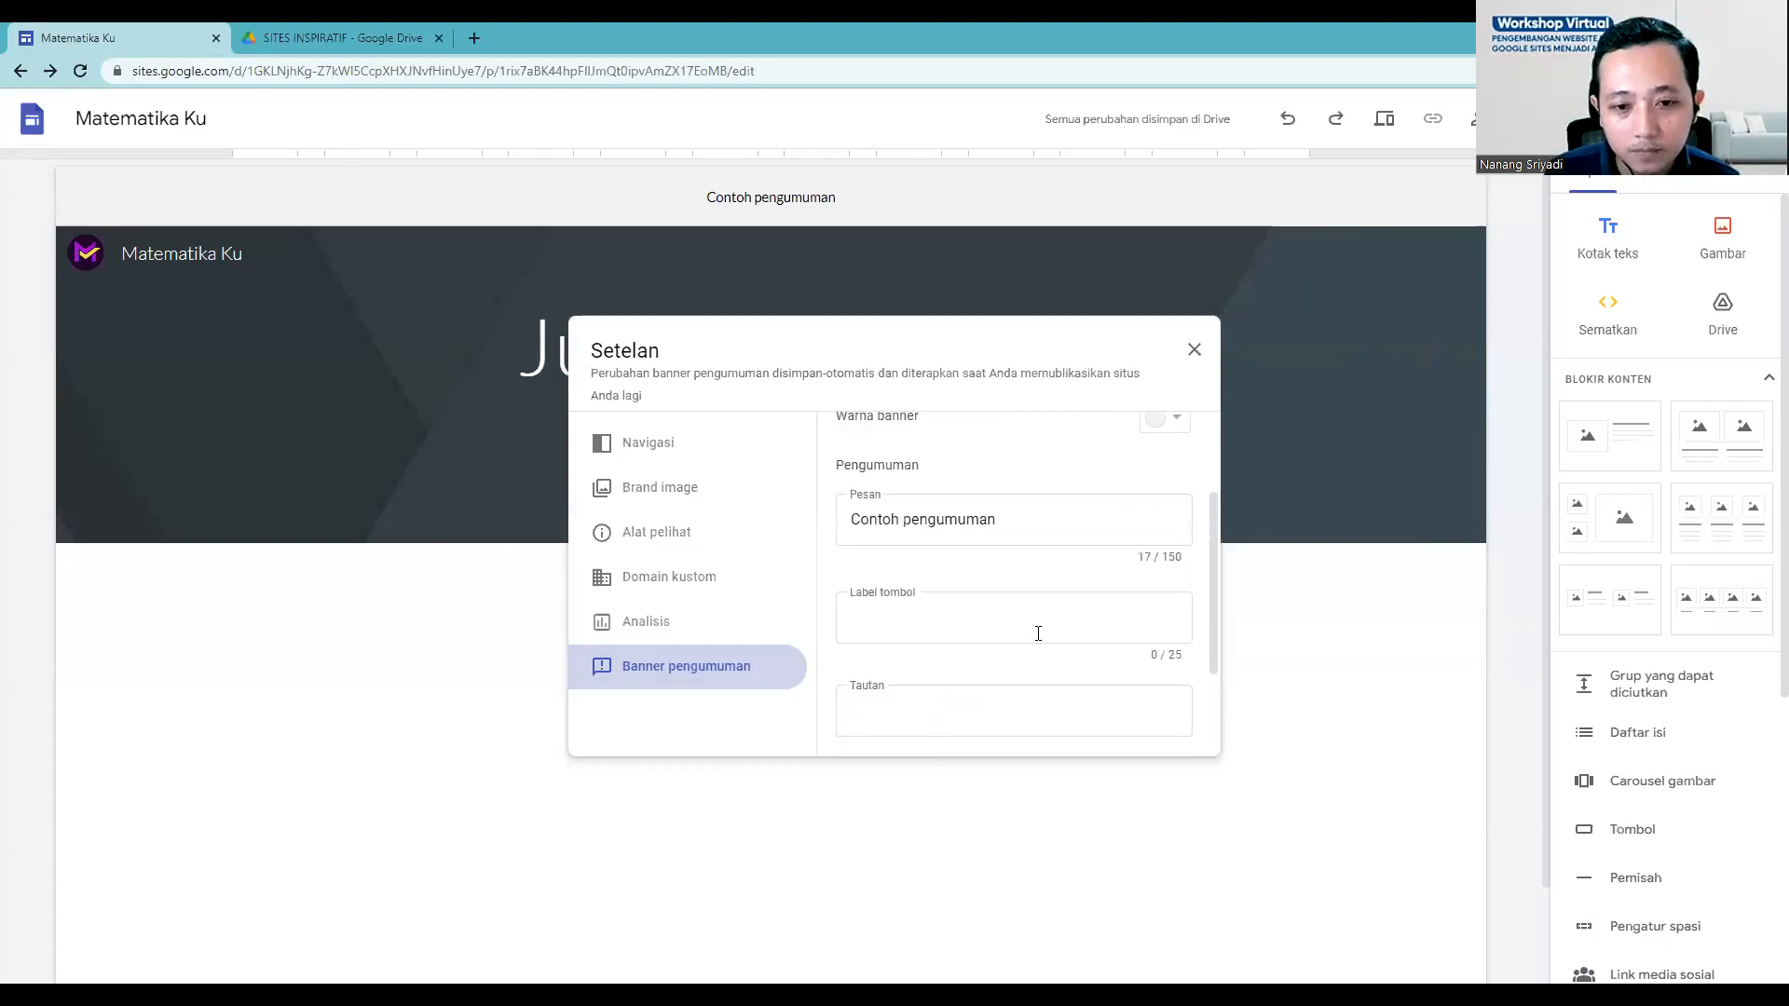
pyautogui.click(952, 660)
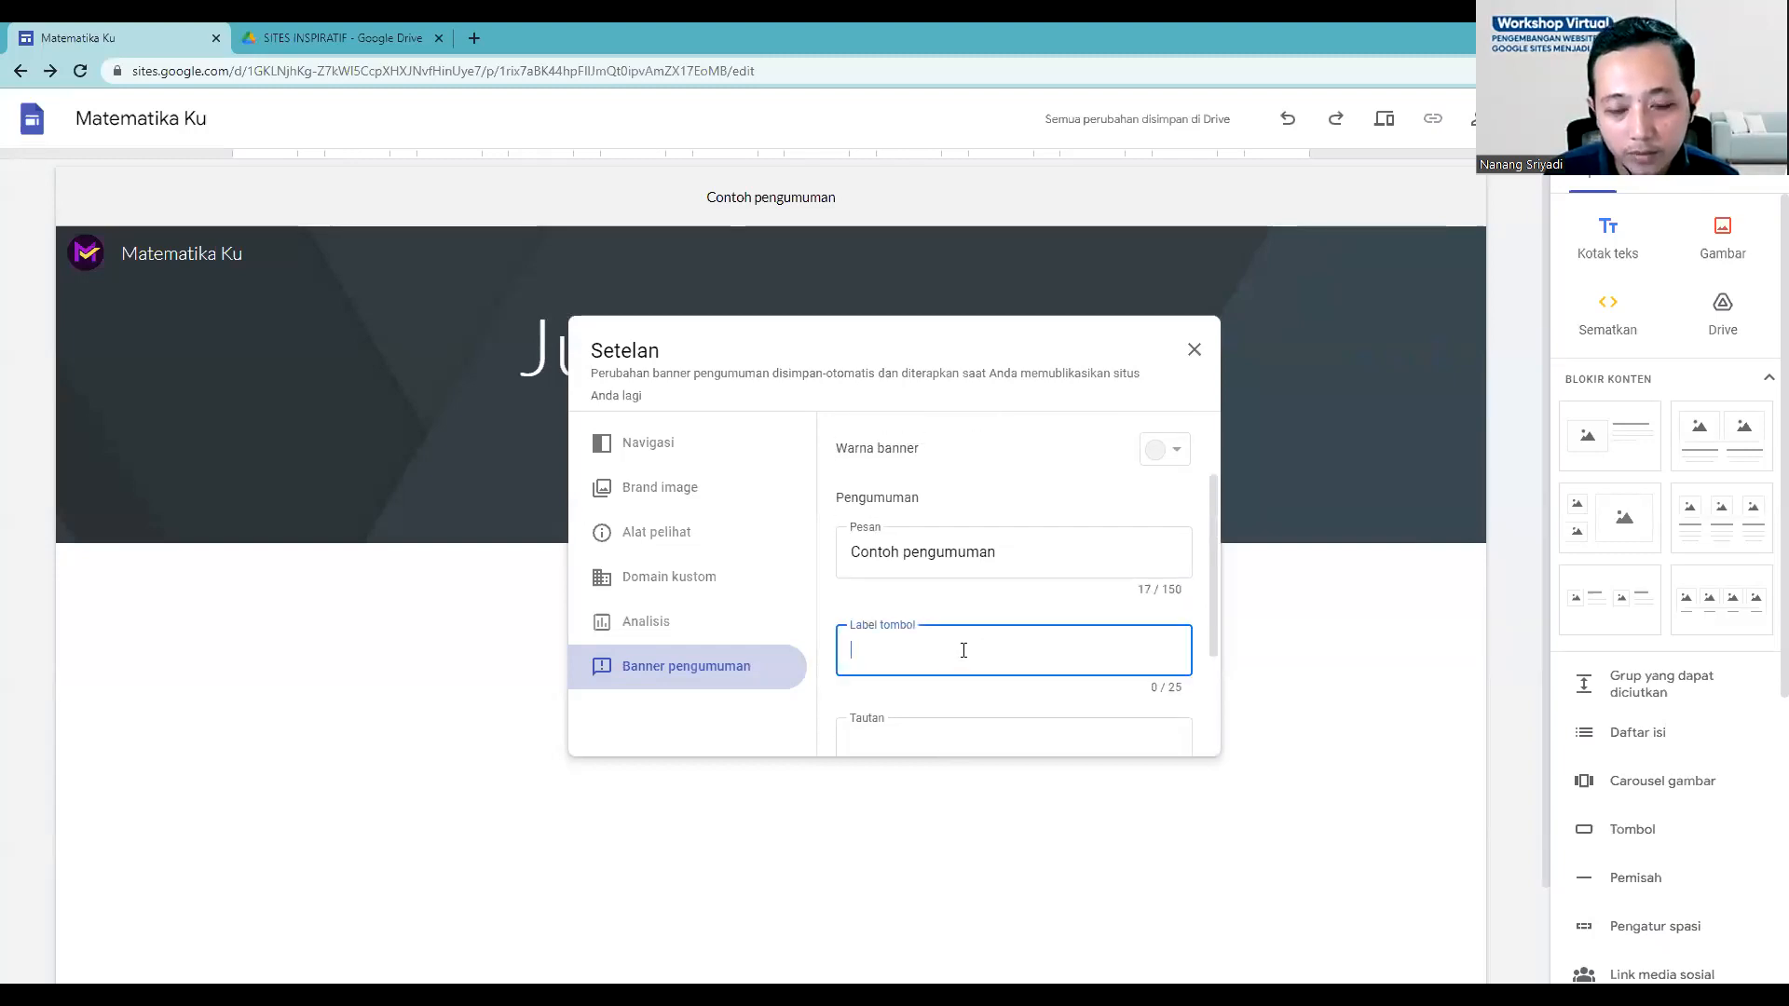
pyautogui.scroll(-1, 950, 615)
pyautogui.click(918, 673)
pyautogui.click(919, 559)
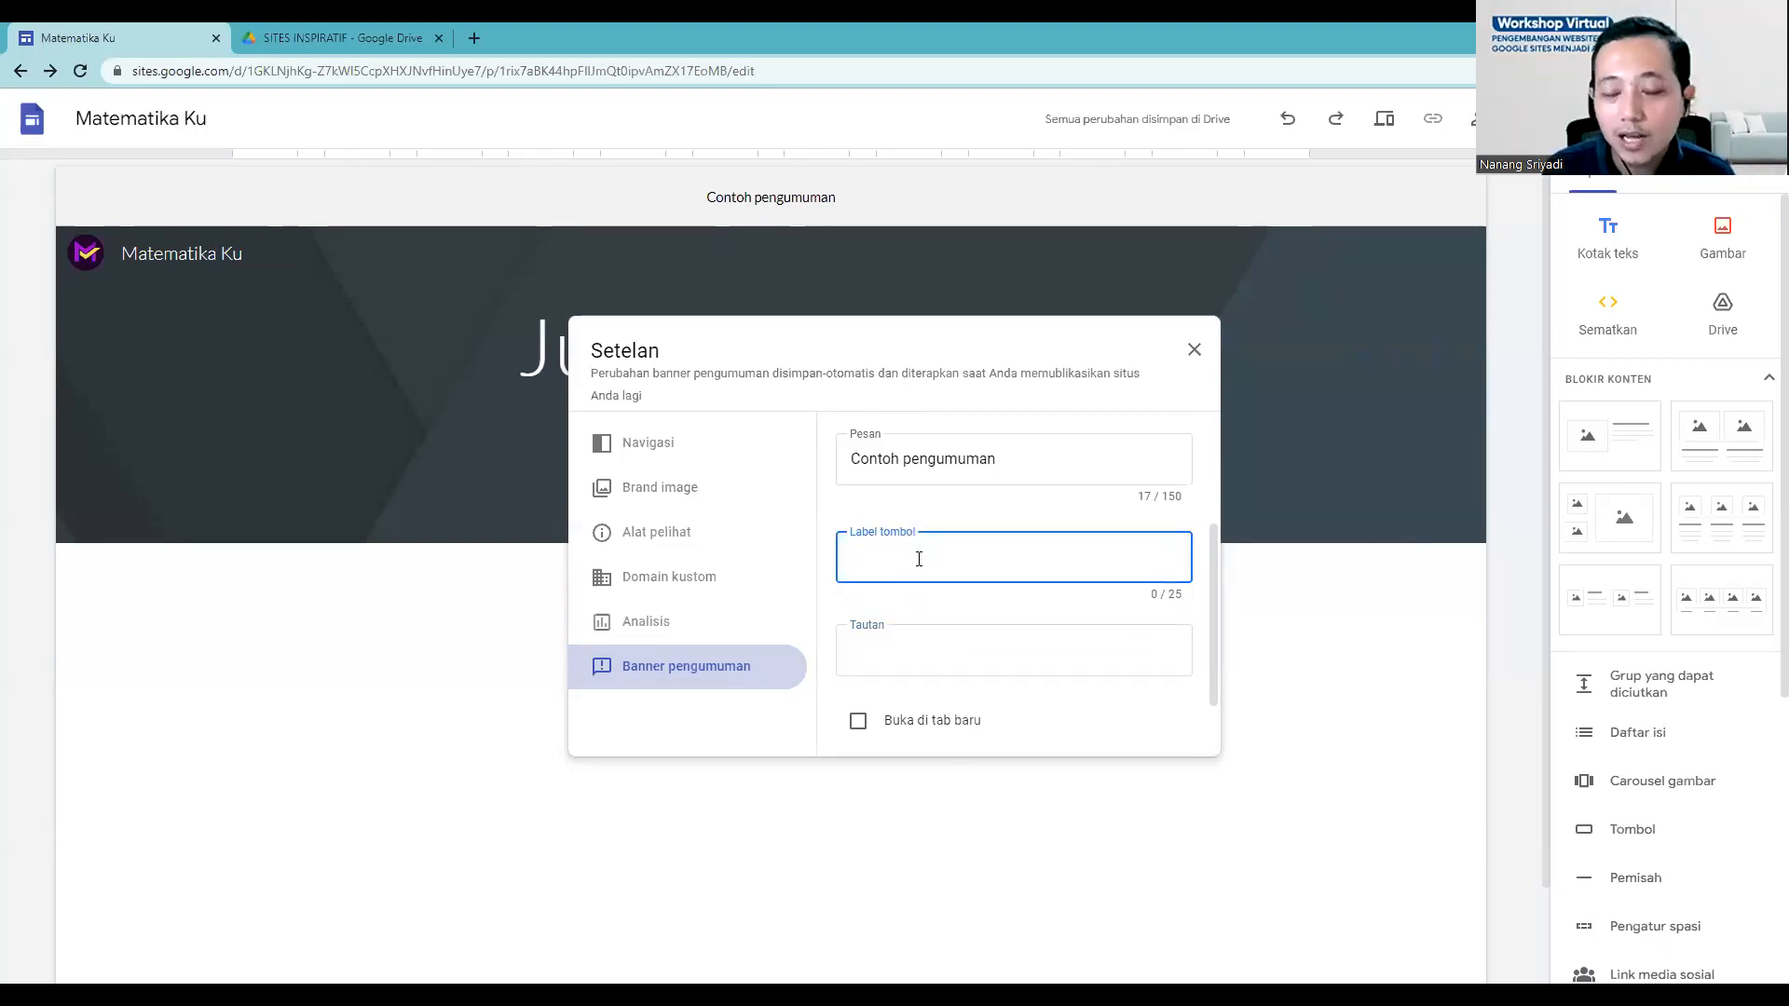
pyautogui.write('kl')
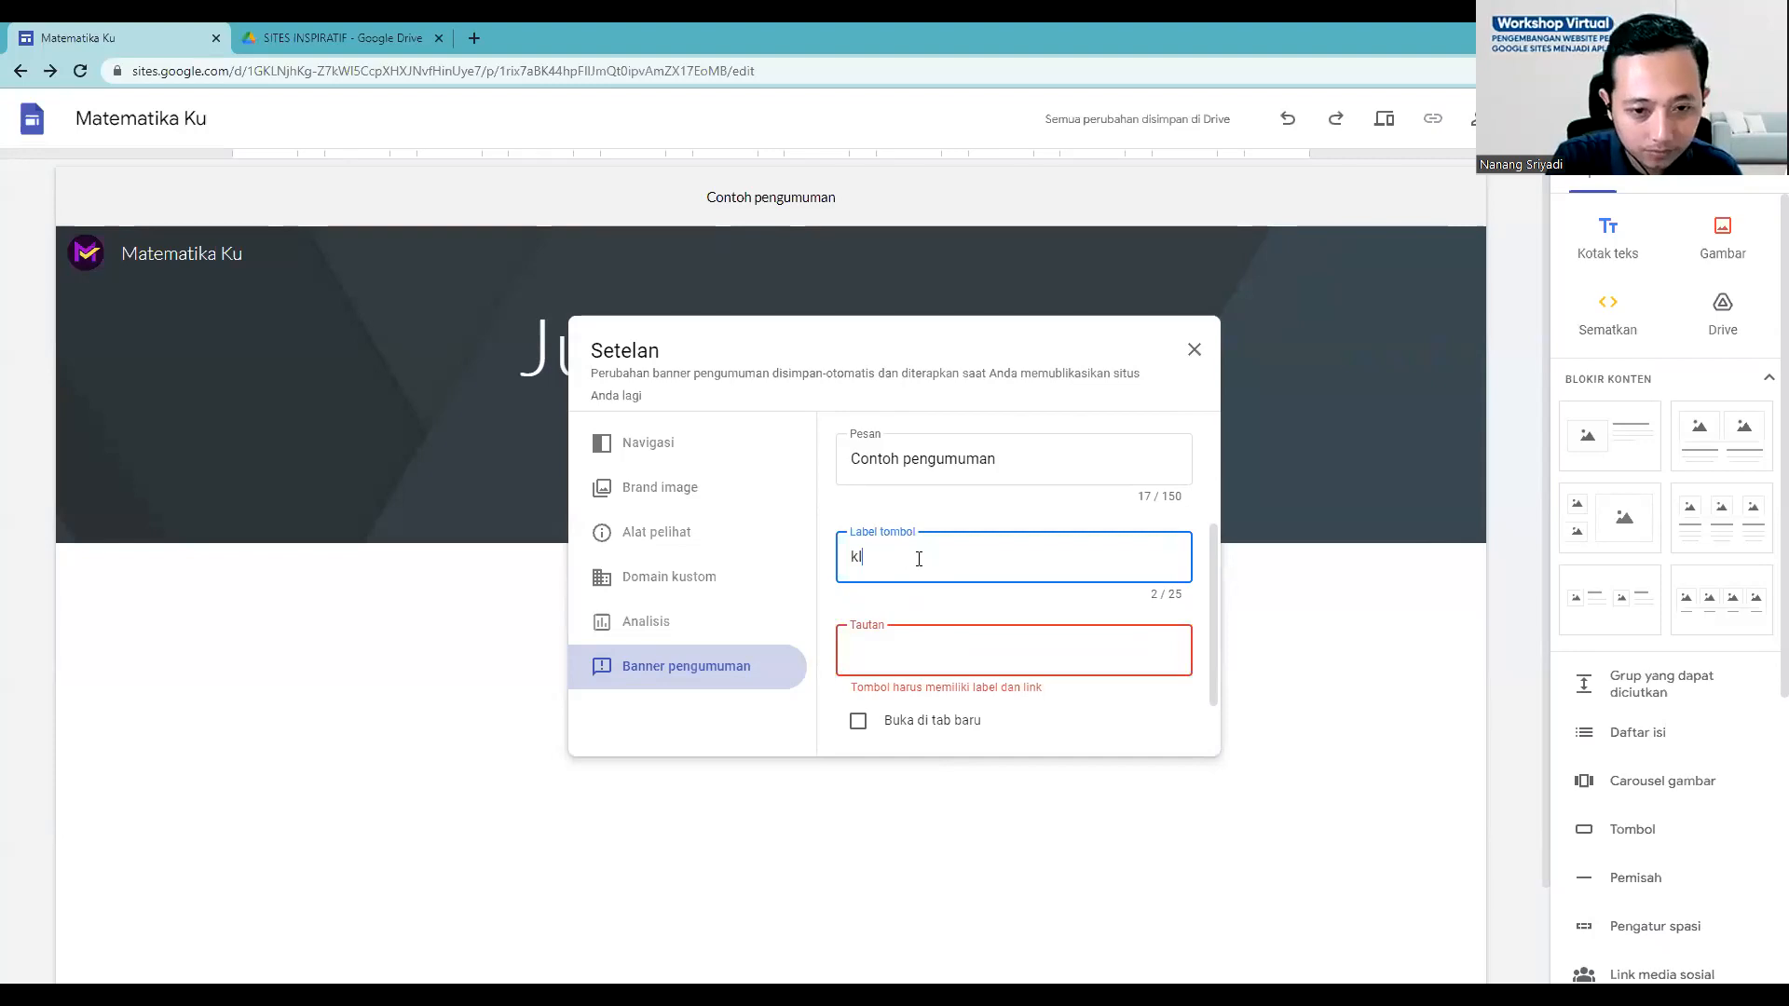
pyautogui.write('ik disini')
# Step: Replace the announcement banner's message with "Kerjakan soal pada materi x"
pyautogui.scroll(2, 1025, 641)
pyautogui.hotkey('shift', 'Tab')
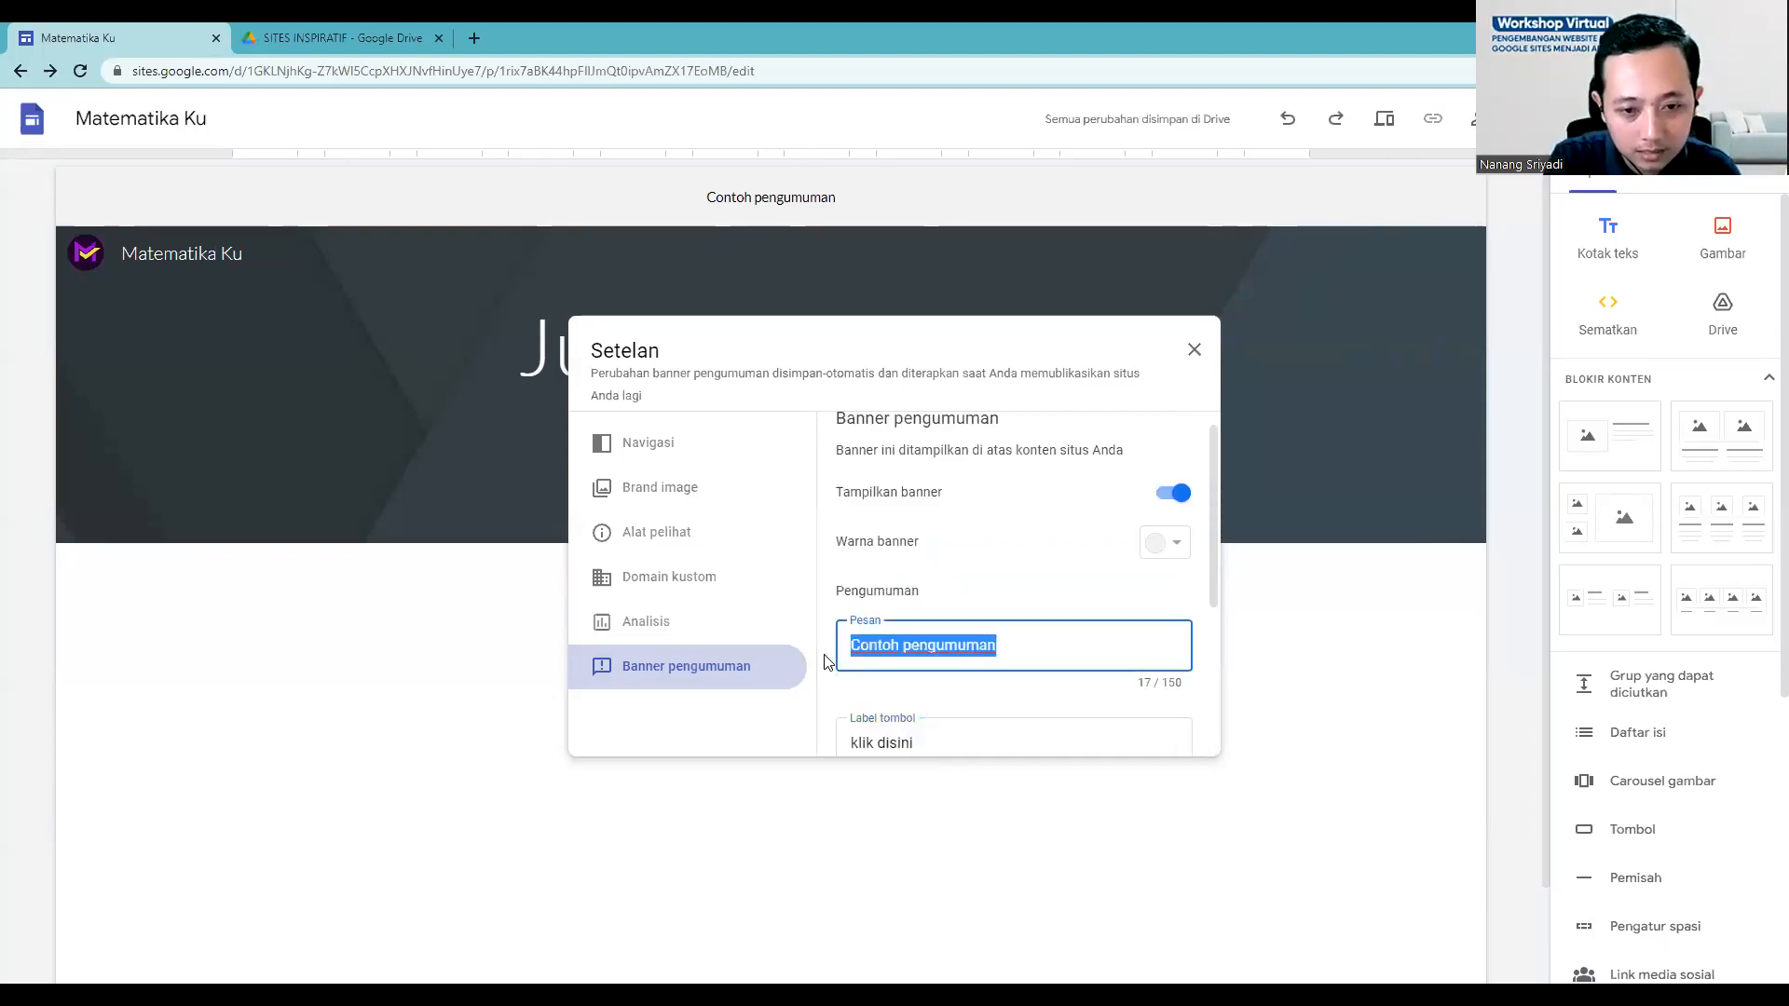
pyautogui.write('Kerjakan soal pa')
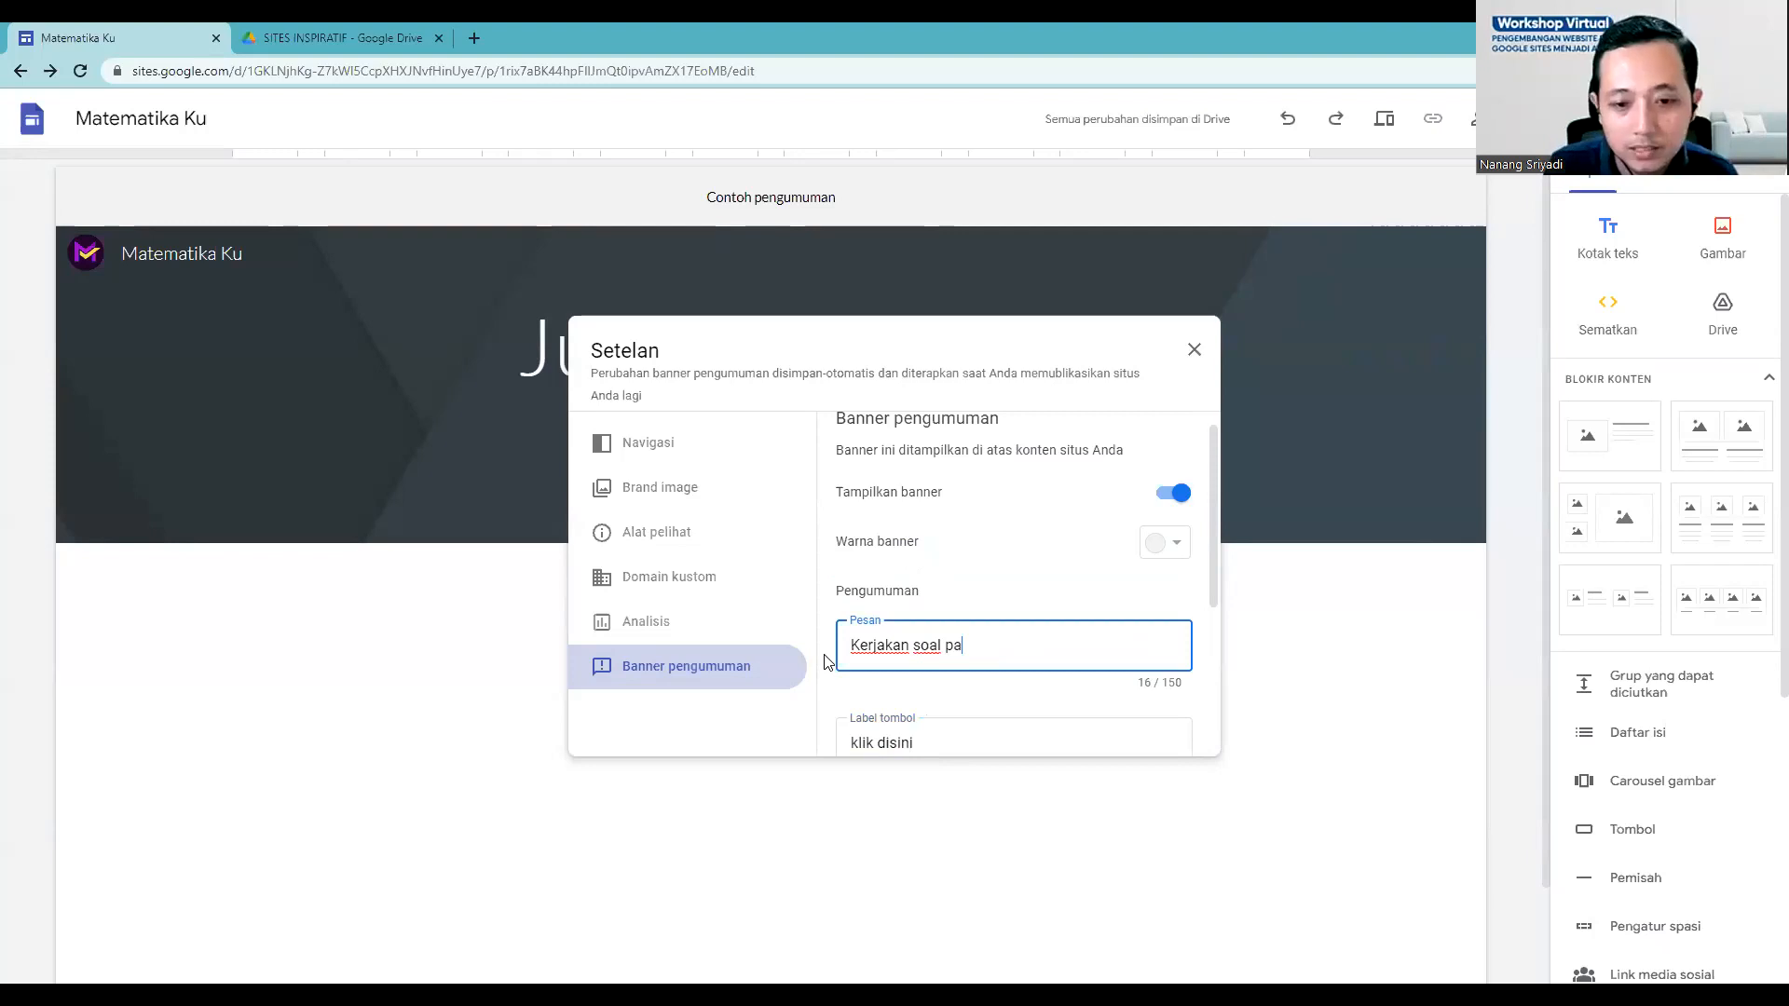
pyautogui.write('da materi x')
# Step: Turn off the announcement banner and close the site settings
pyautogui.scroll(-3, 910, 659)
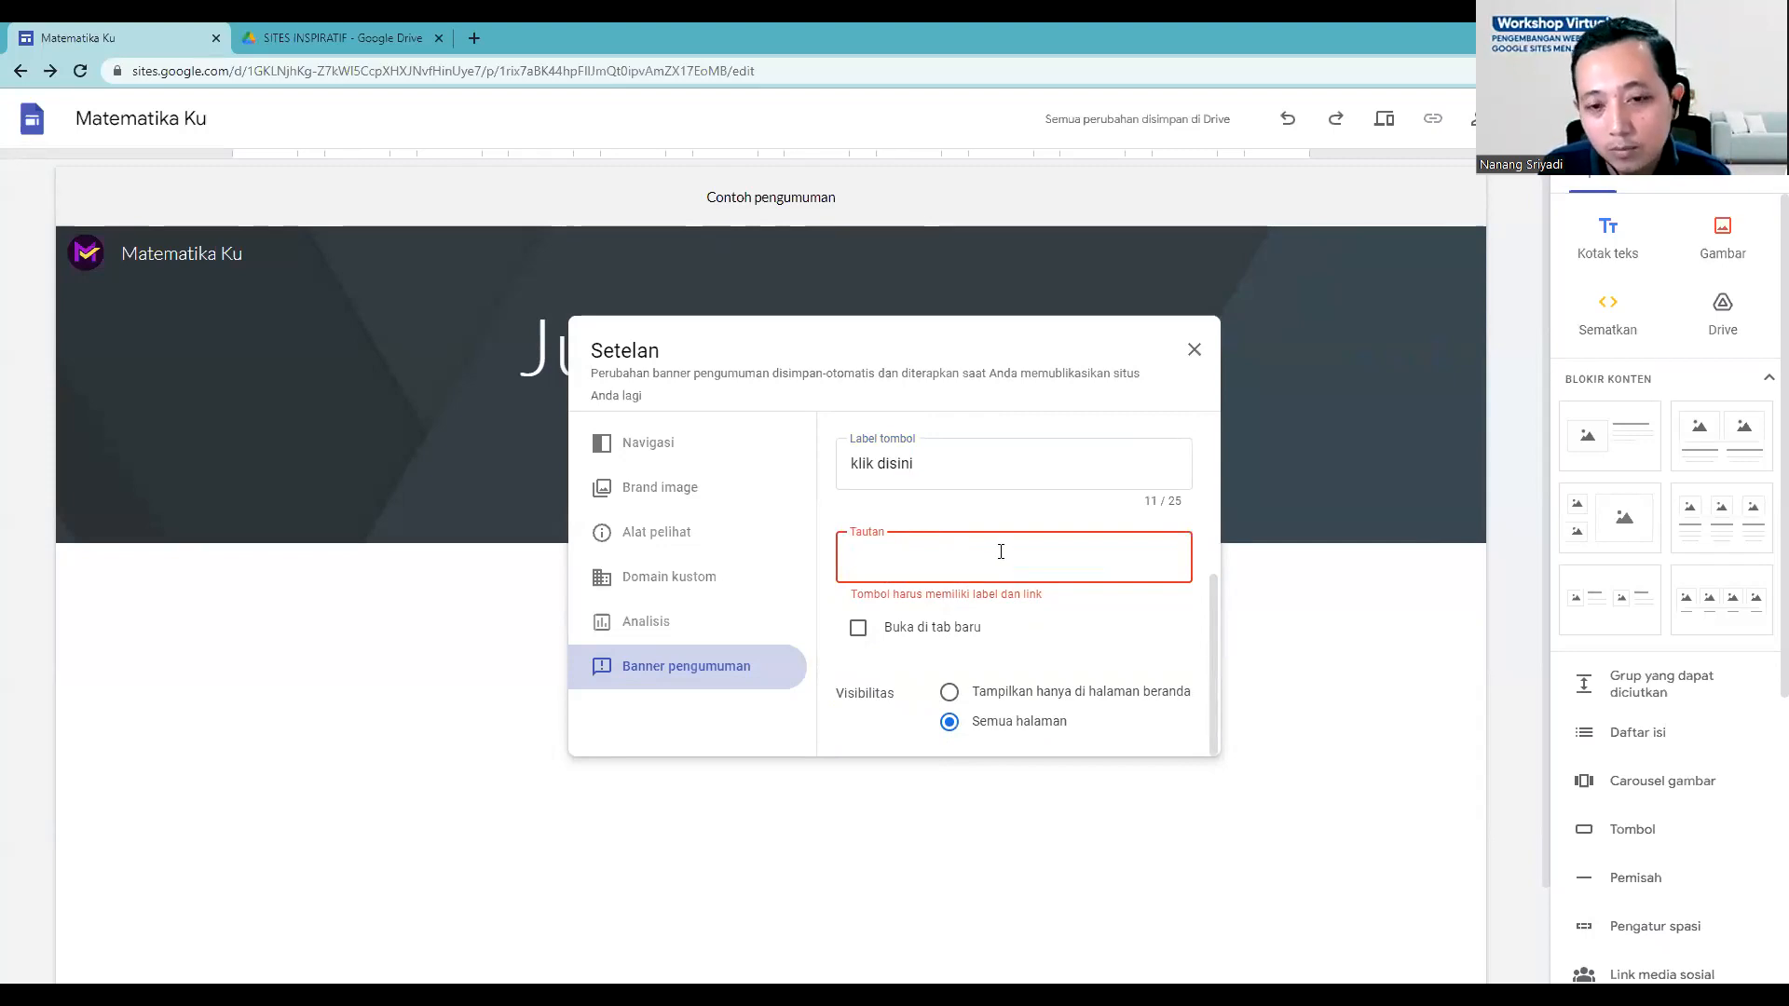
pyautogui.scroll(3, 993, 578)
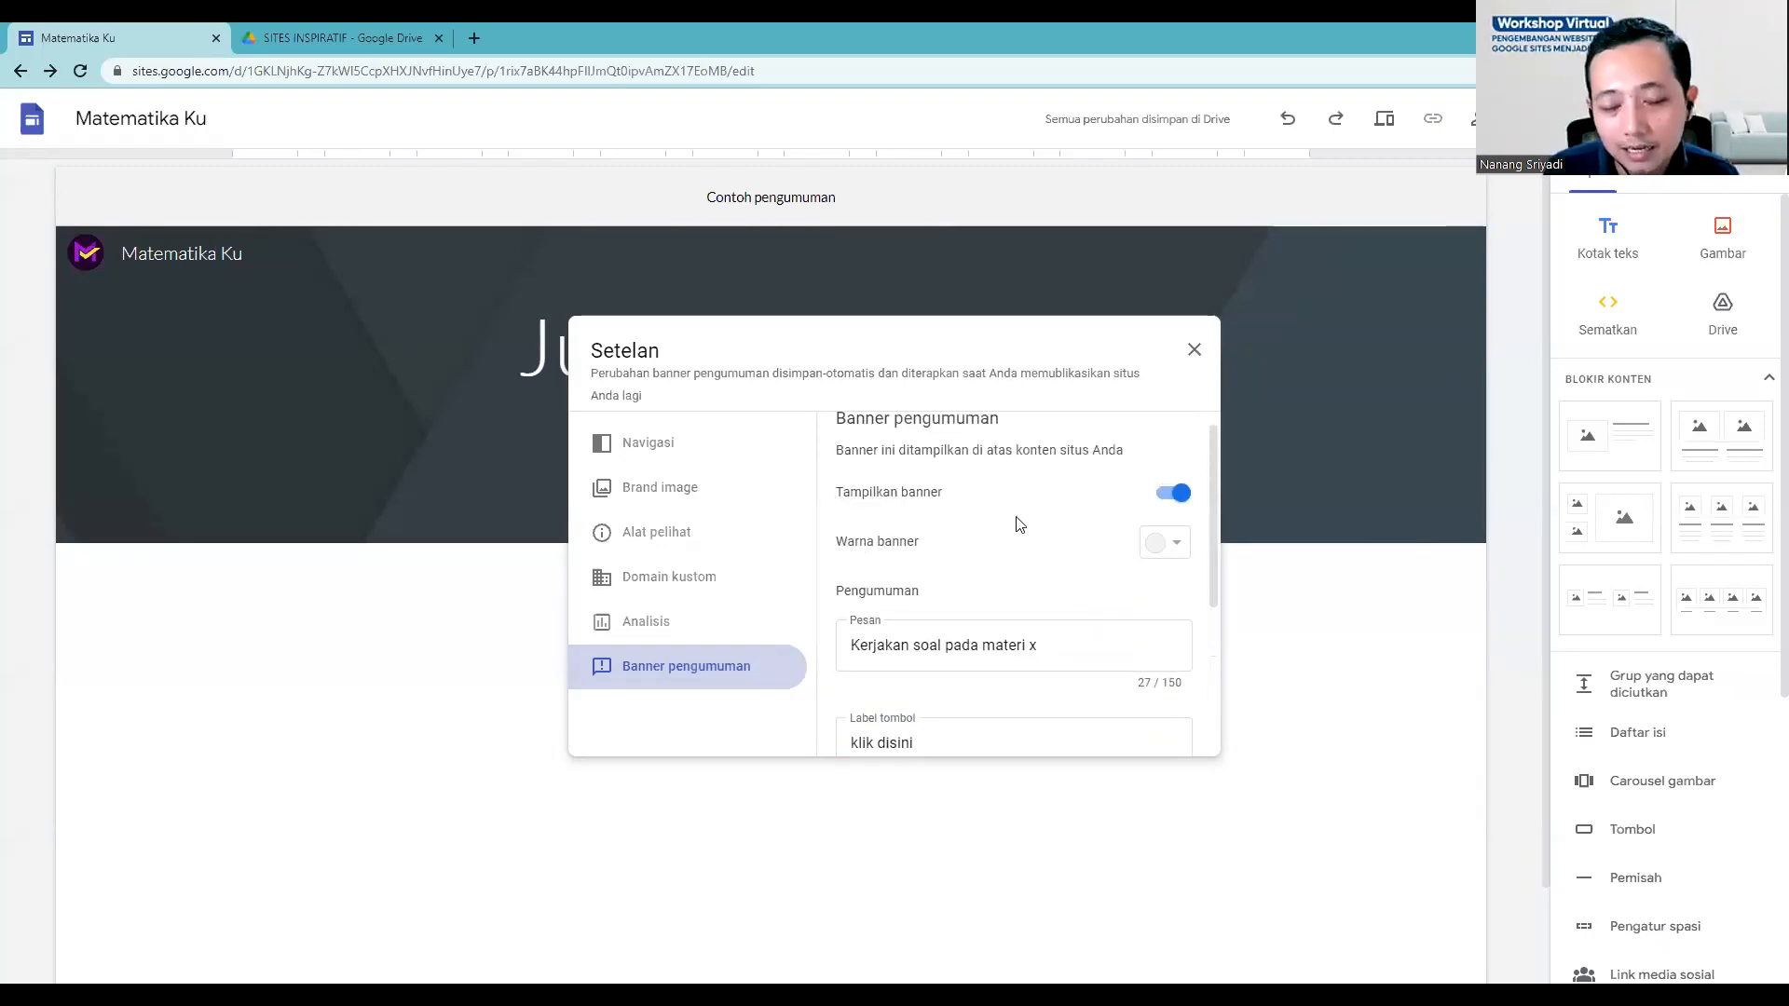
pyautogui.click(1171, 501)
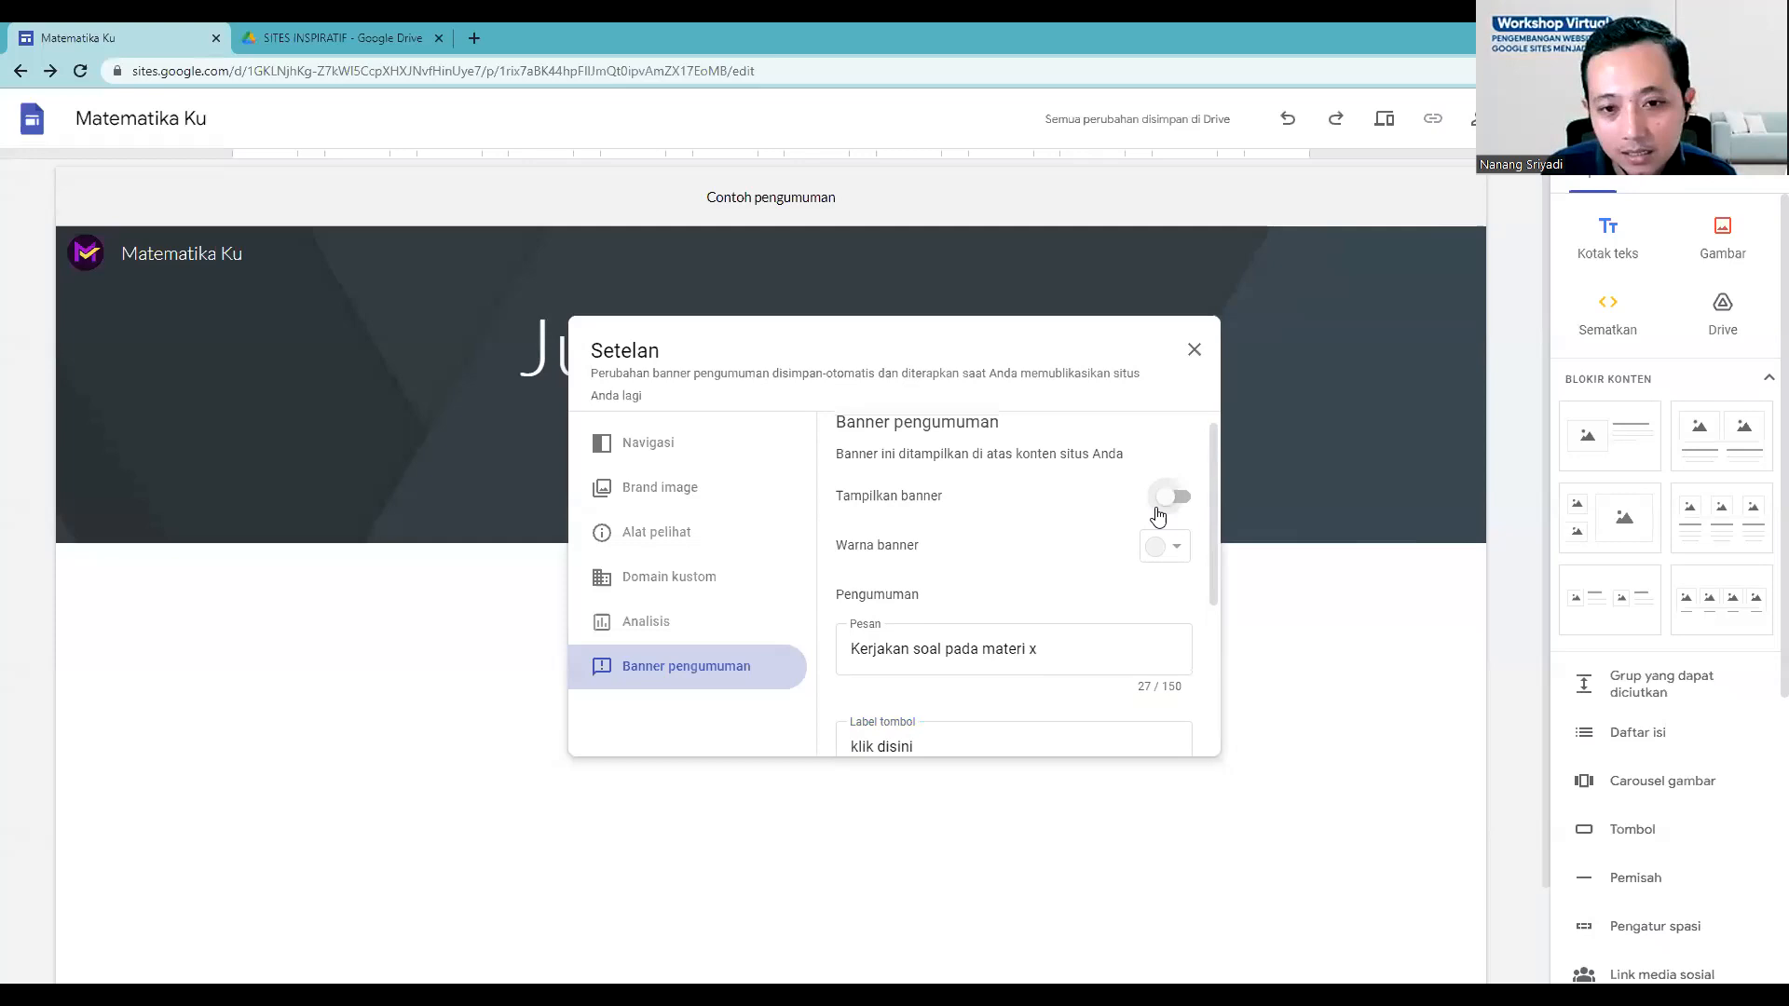
pyautogui.scroll(1, 1158, 511)
pyautogui.click(1174, 527)
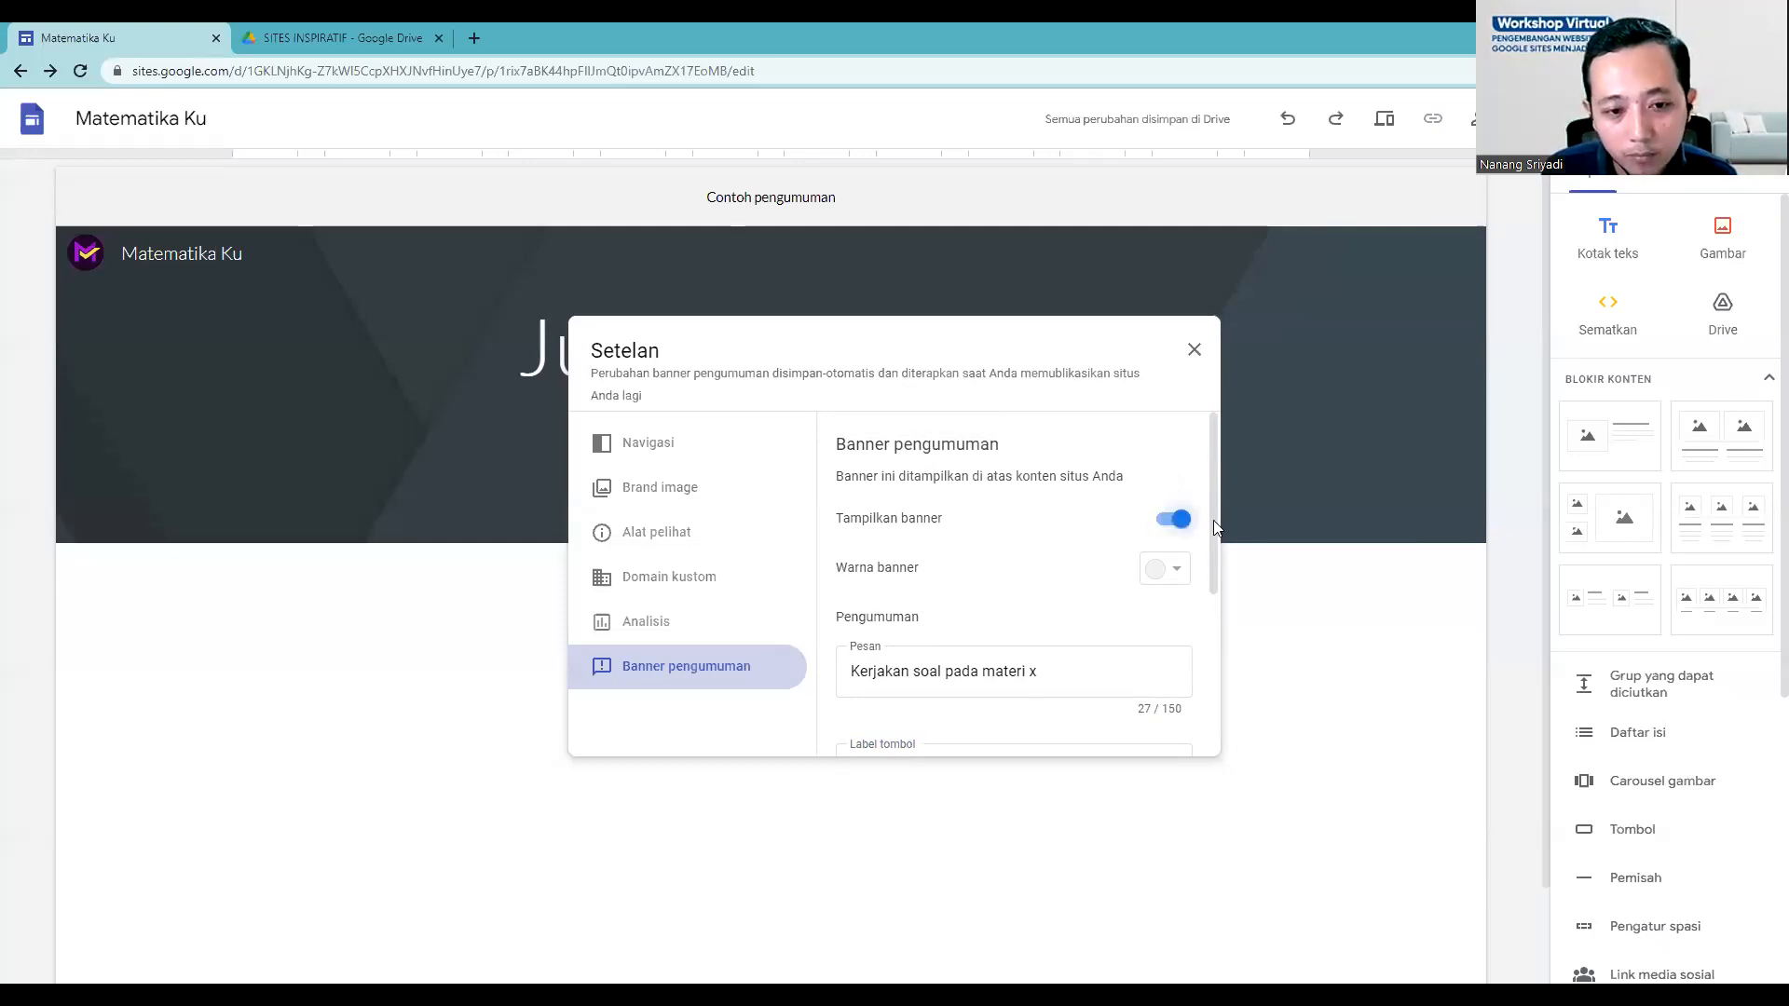
pyautogui.click(1176, 522)
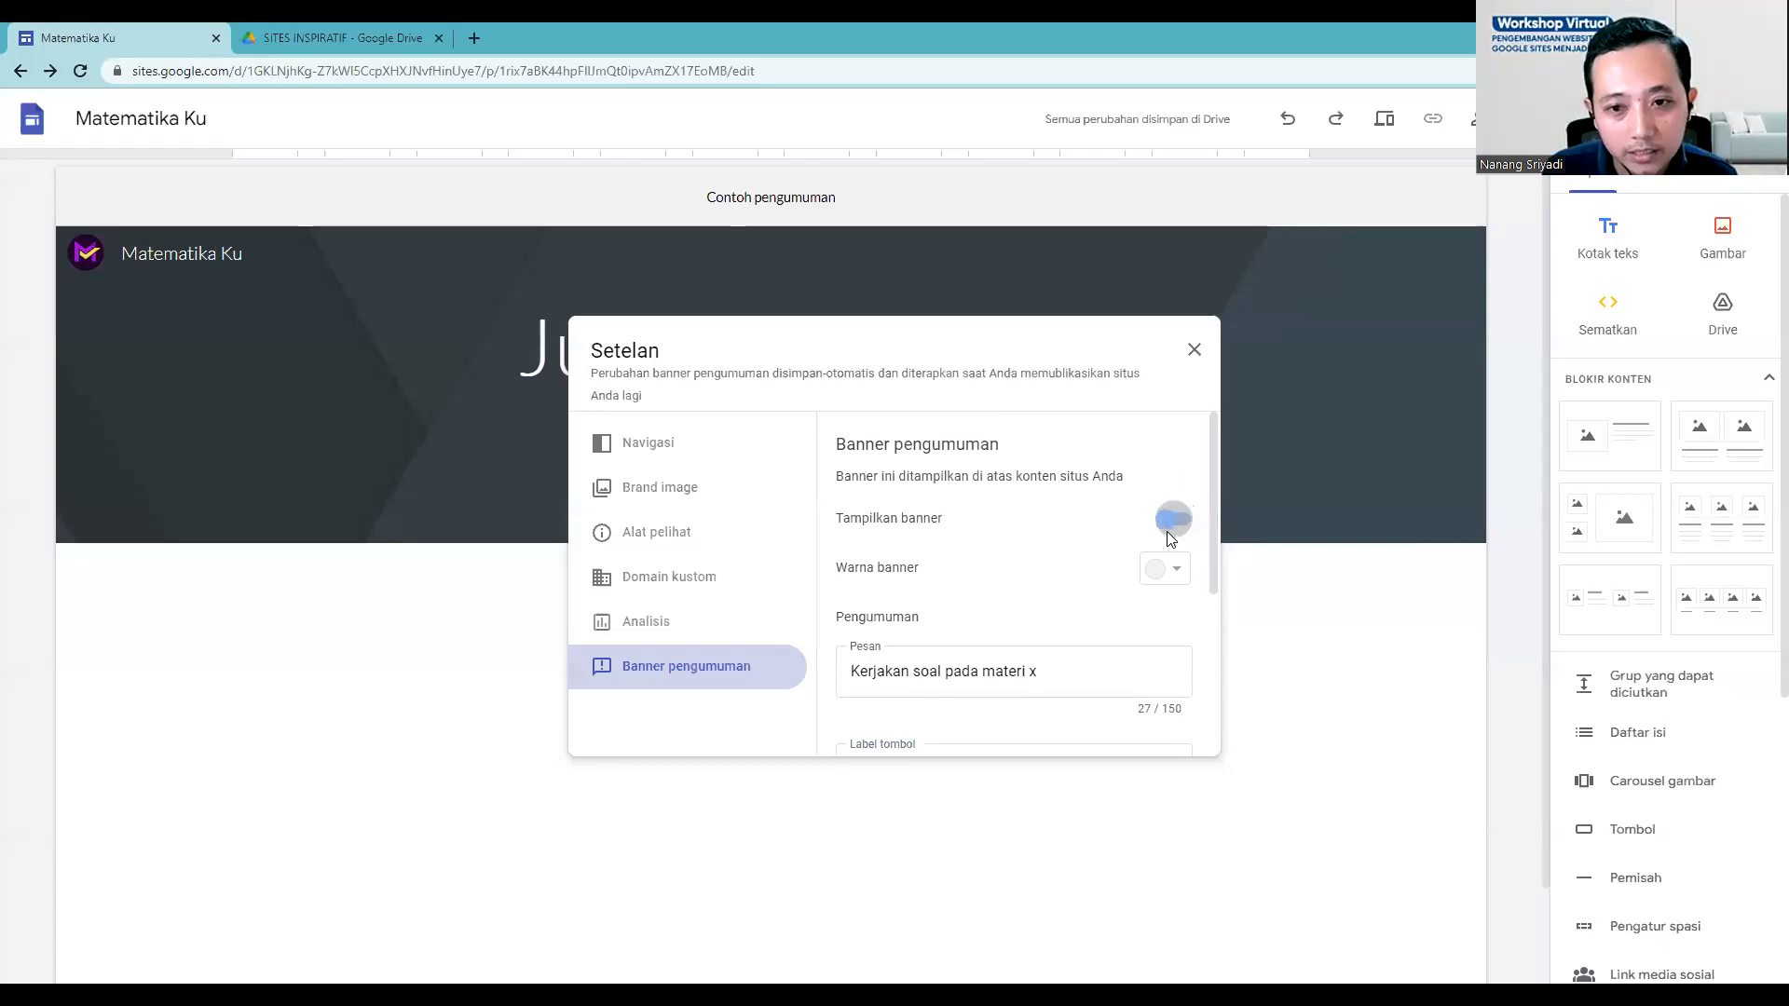
pyautogui.click(1193, 353)
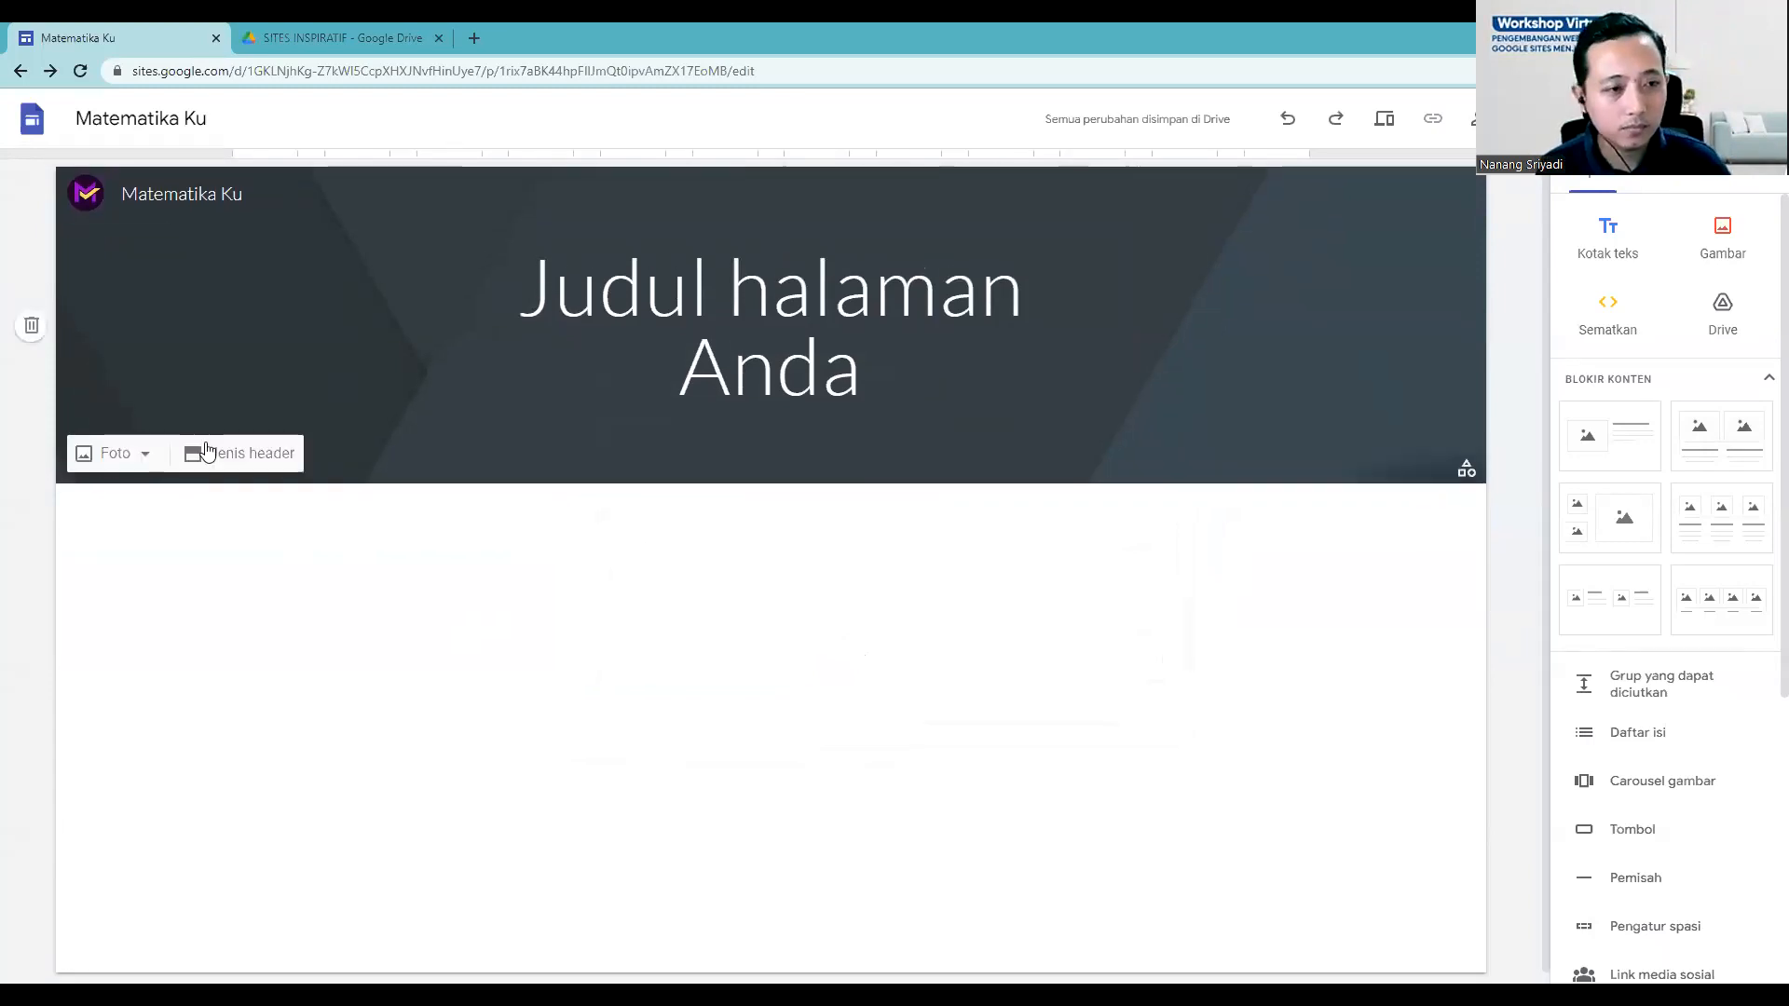
# Step: Try the header types Sampul, Spanduk besar, Spanduk and Hanya judul on the page header, and set it to Spanduk besar
pyautogui.click(256, 466)
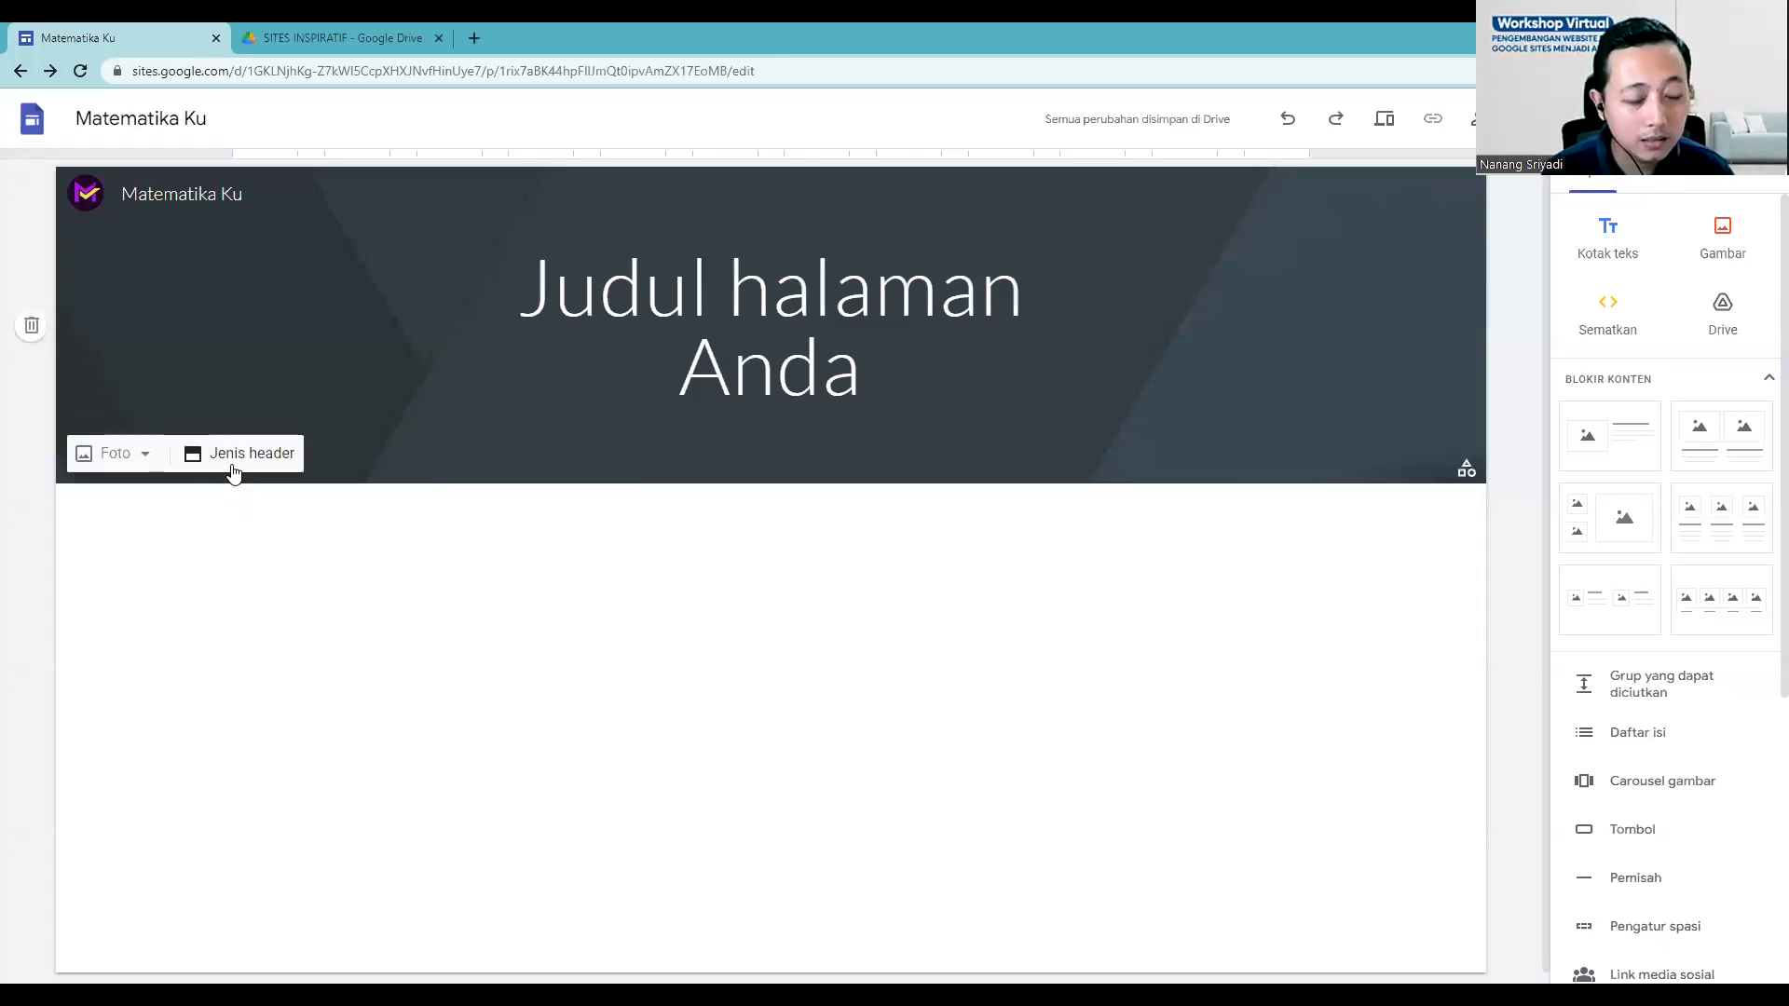
pyautogui.click(233, 469)
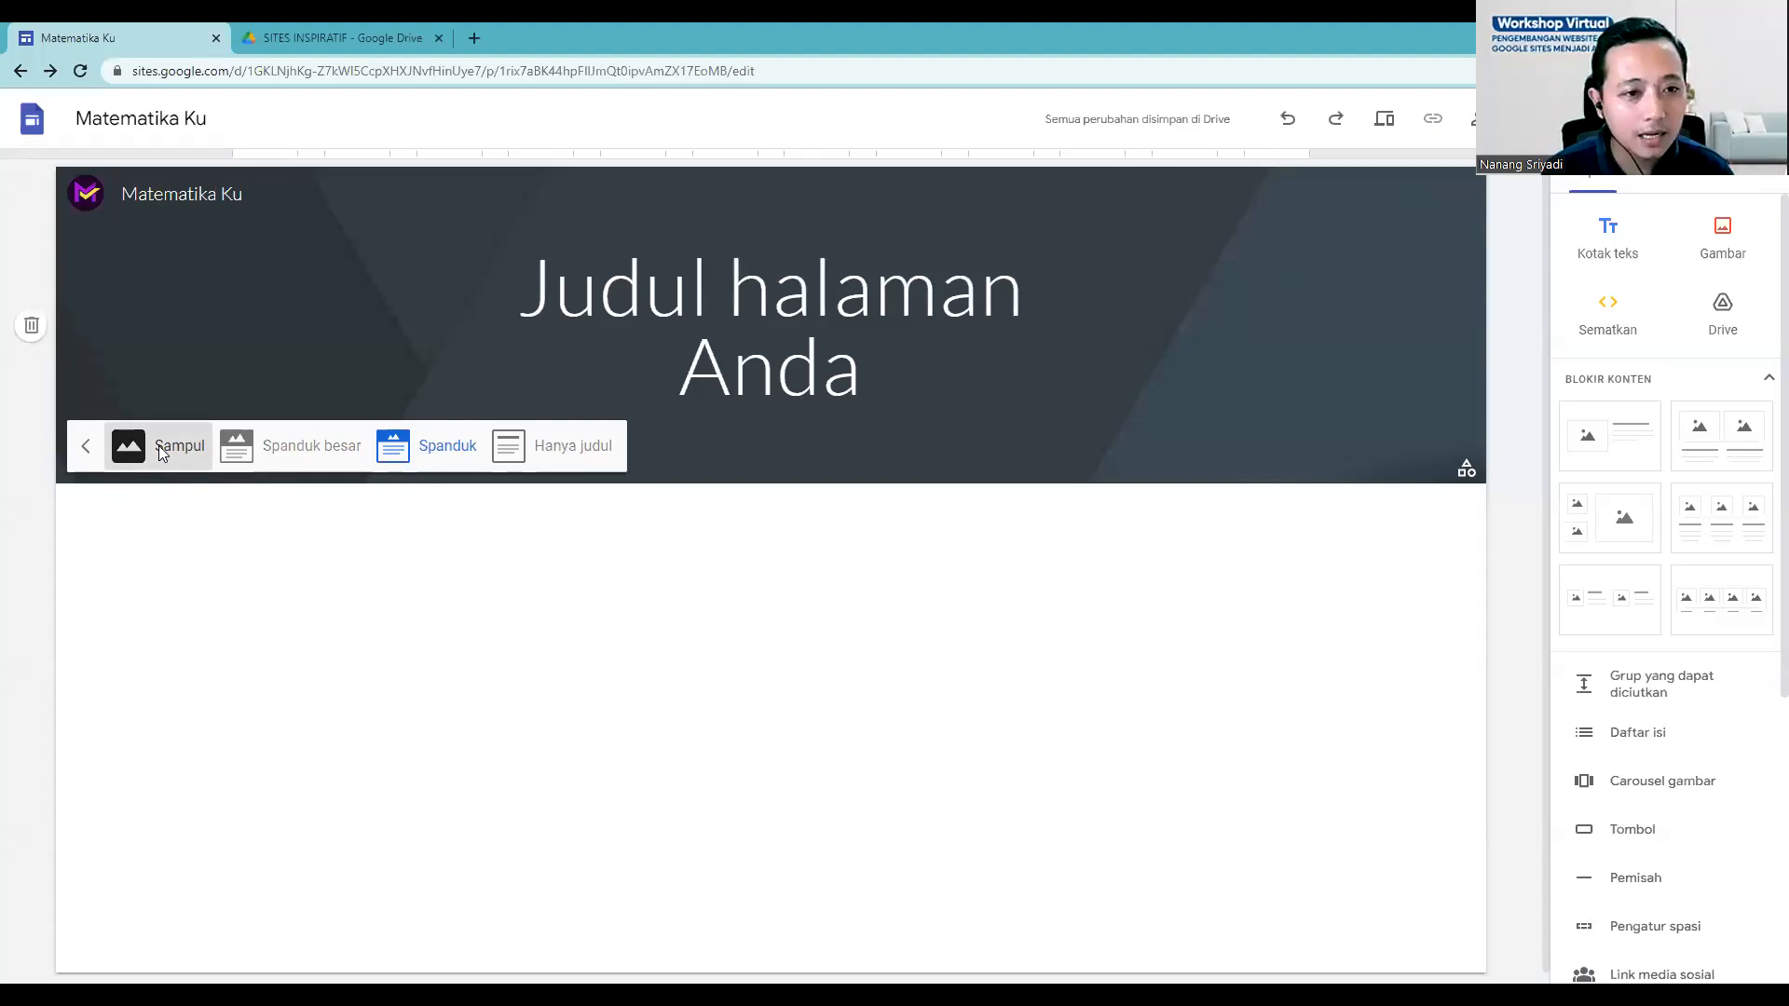
pyautogui.click(158, 445)
pyautogui.scroll(-2, 889, 483)
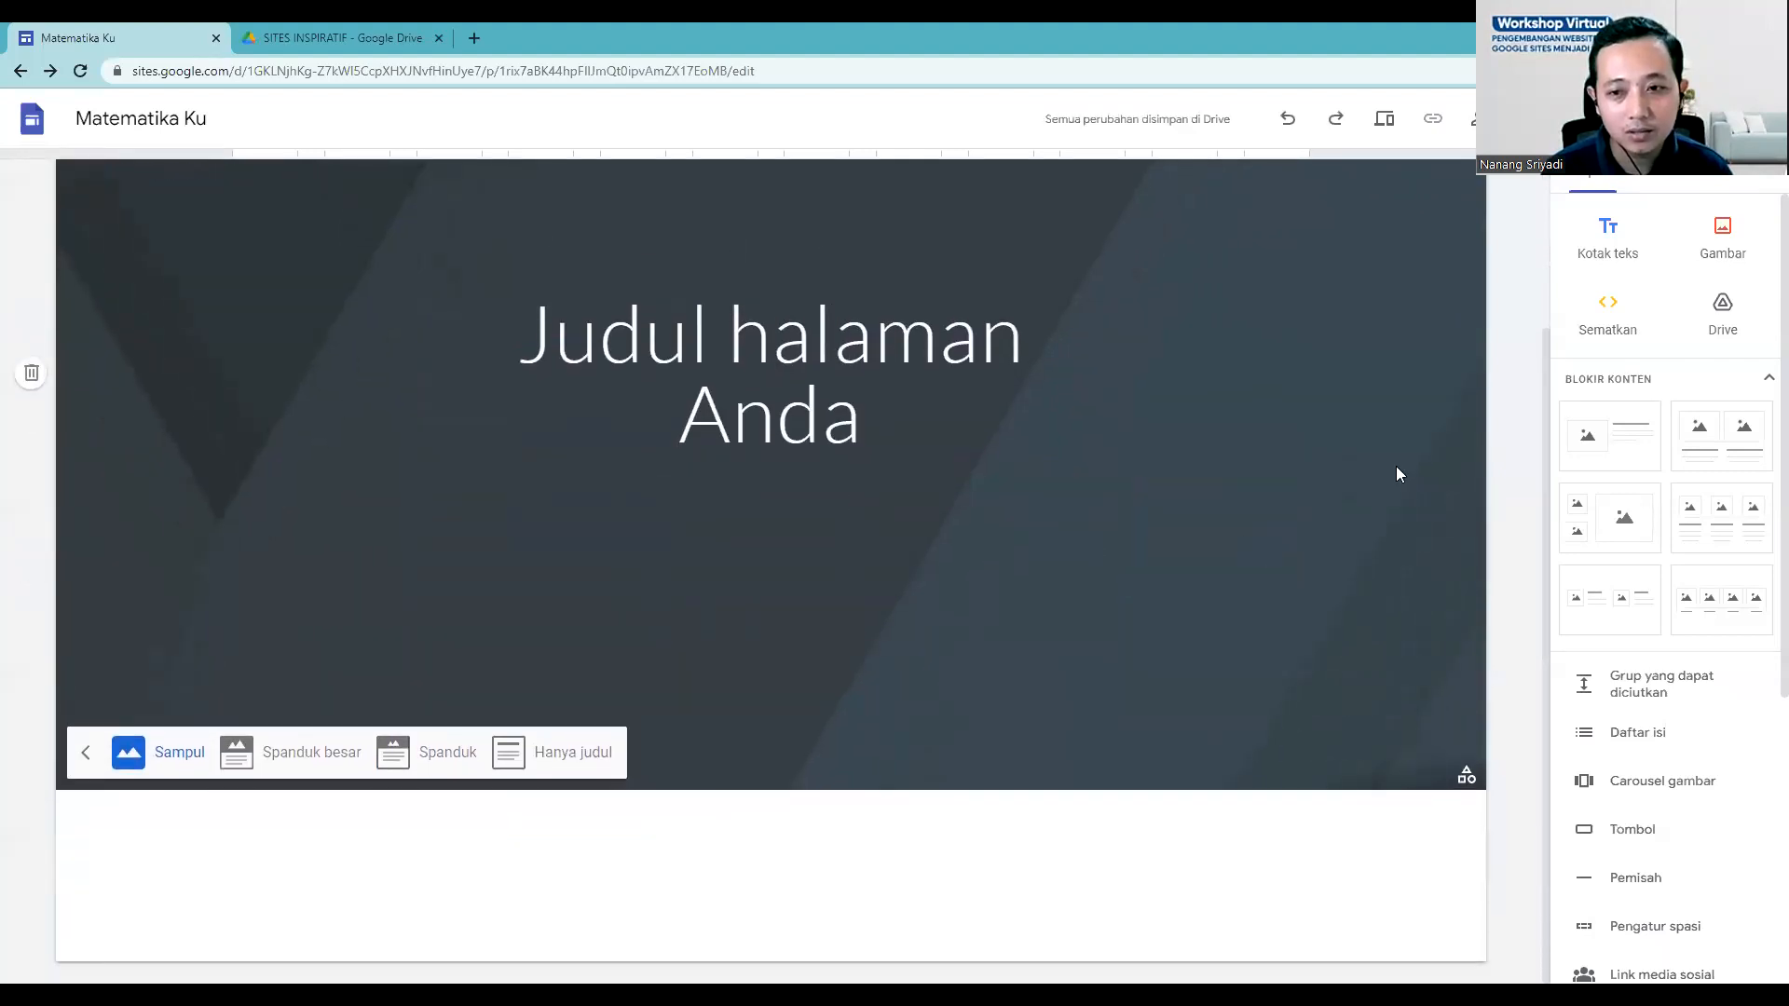
pyautogui.click(280, 753)
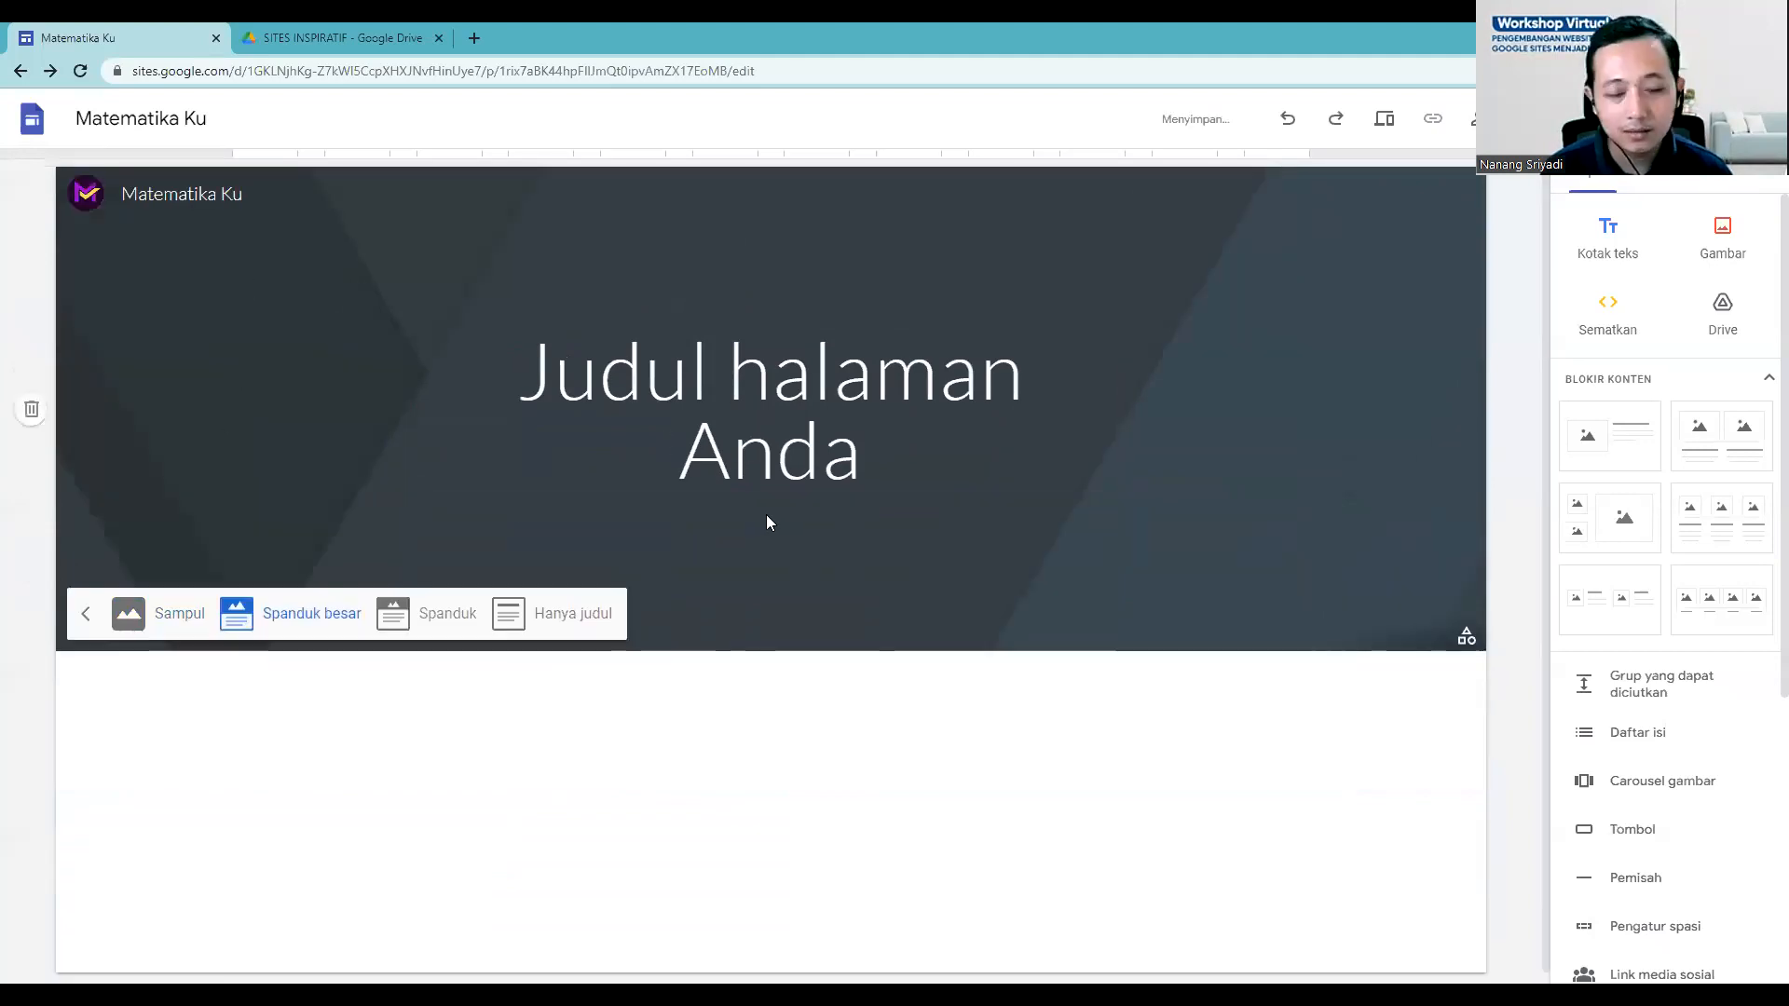
pyautogui.click(433, 617)
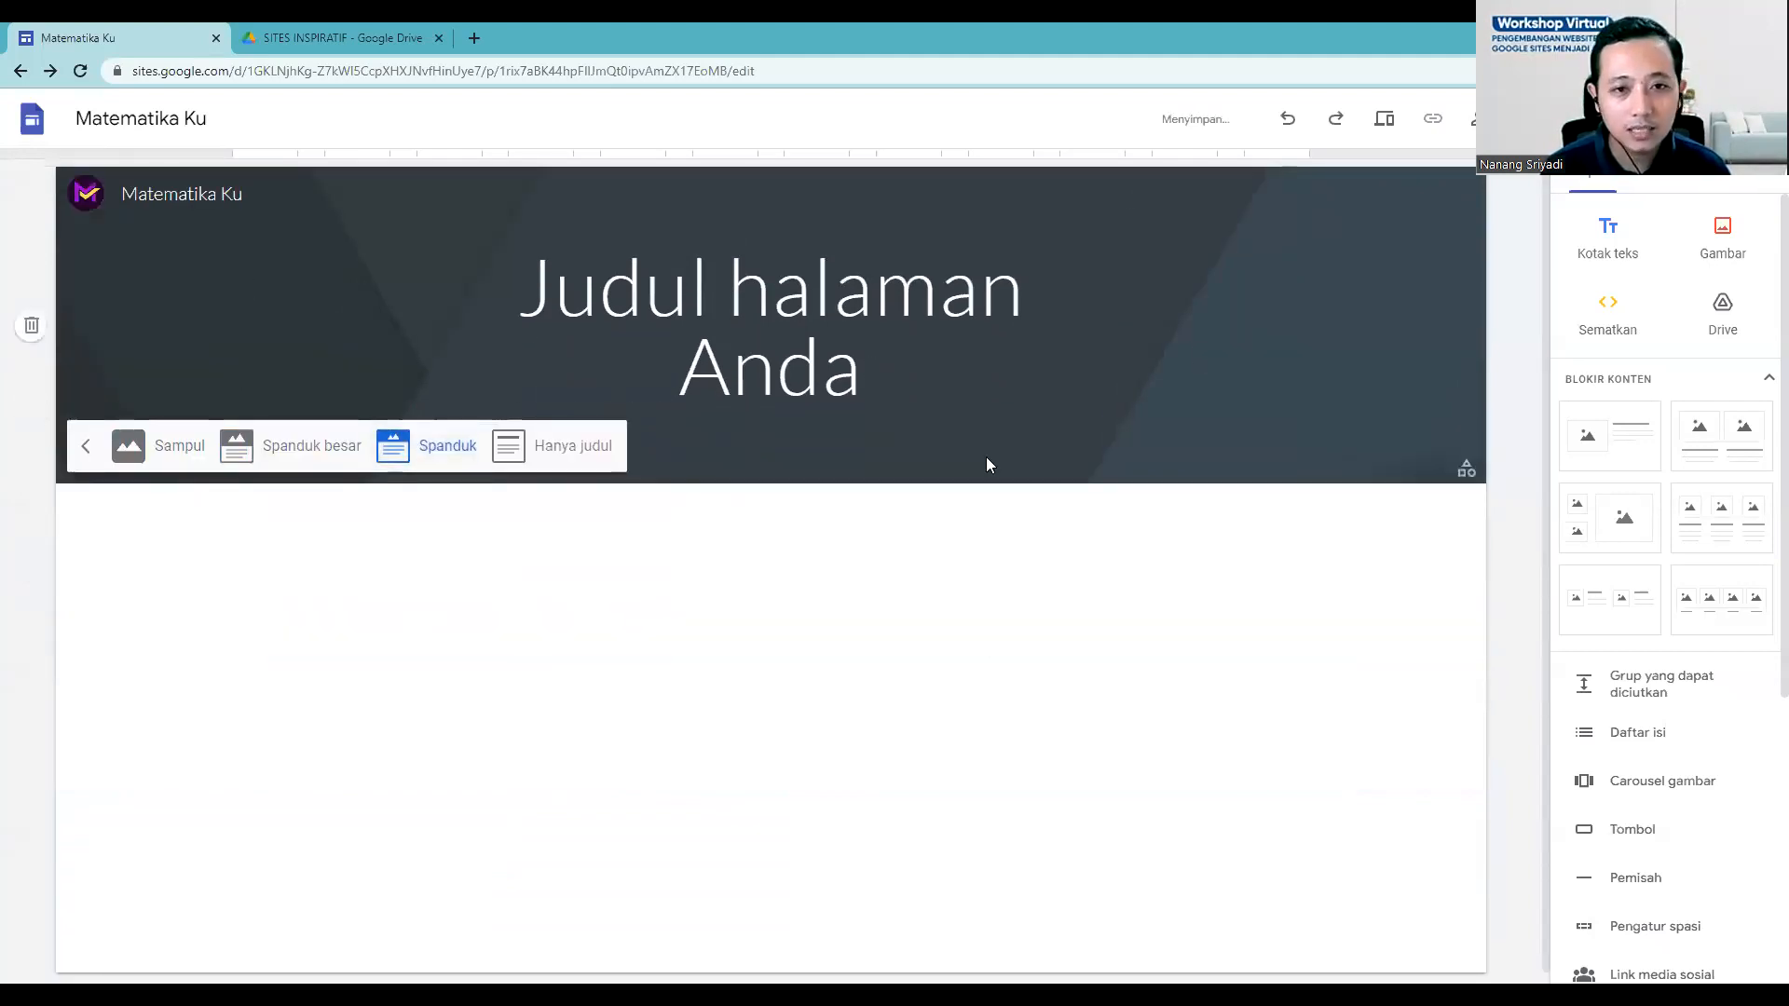
pyautogui.click(581, 453)
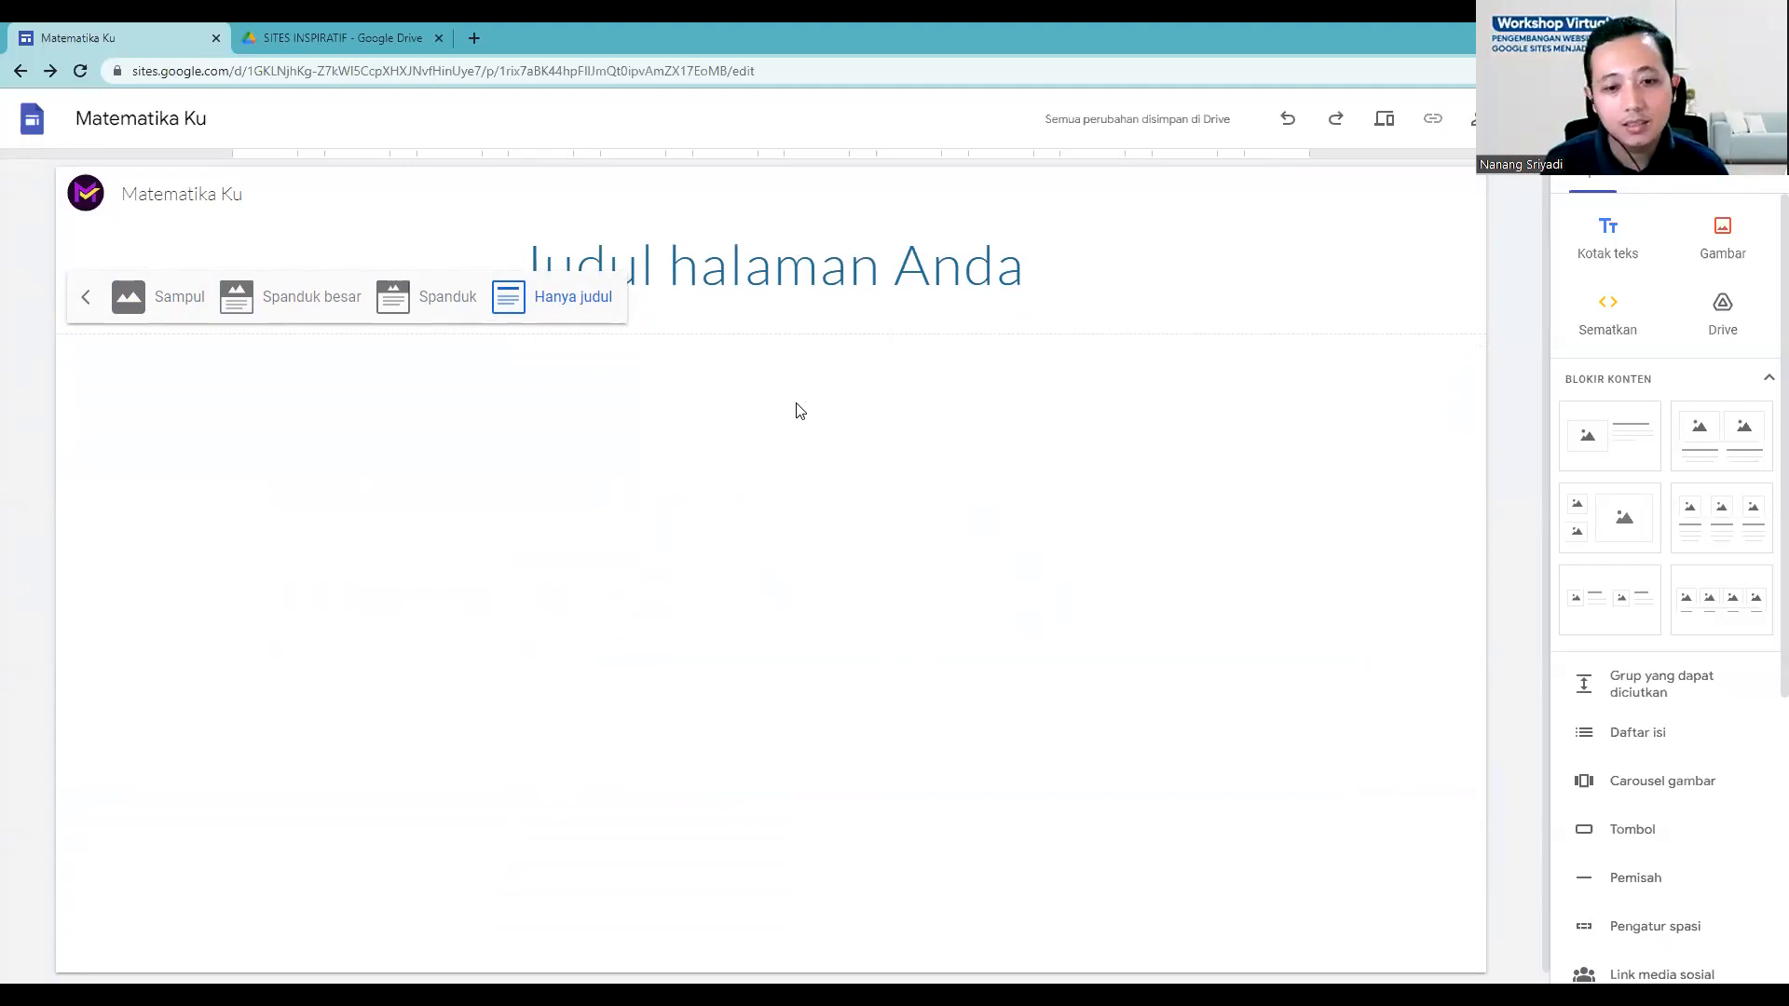
pyautogui.click(262, 301)
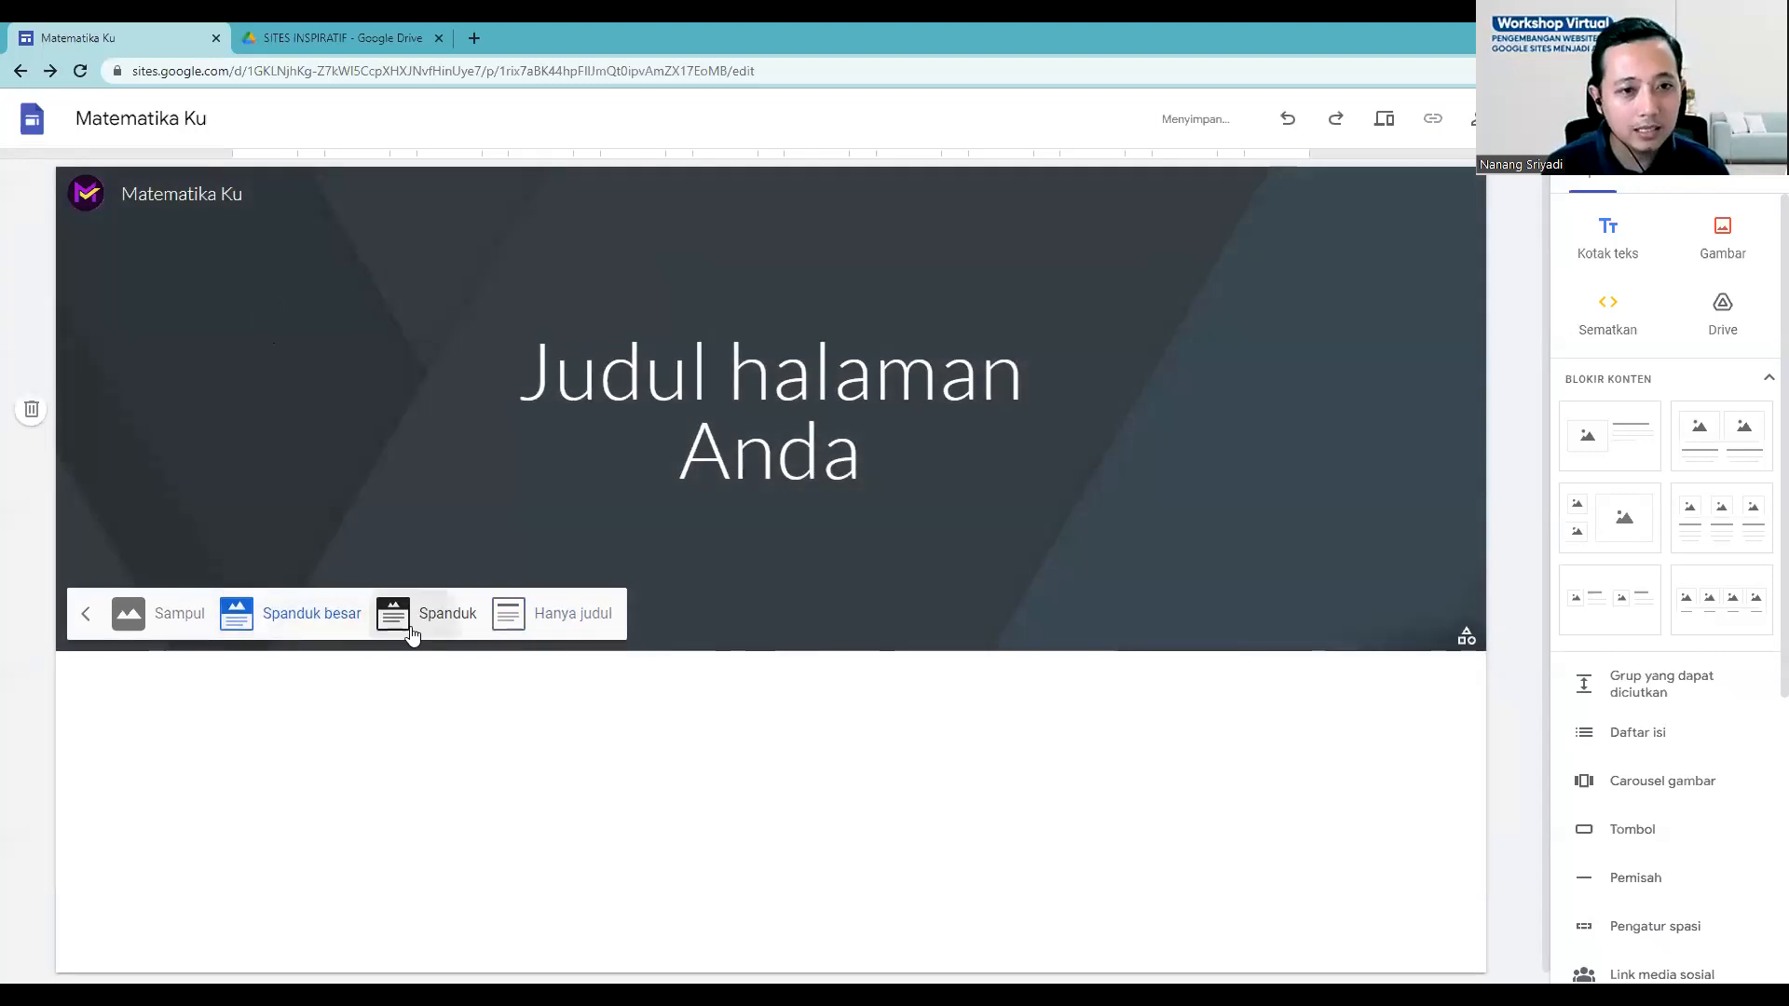
# Step: Compare the header types Spanduk and Sampul on the page header and set it to Spanduk
pyautogui.click(411, 630)
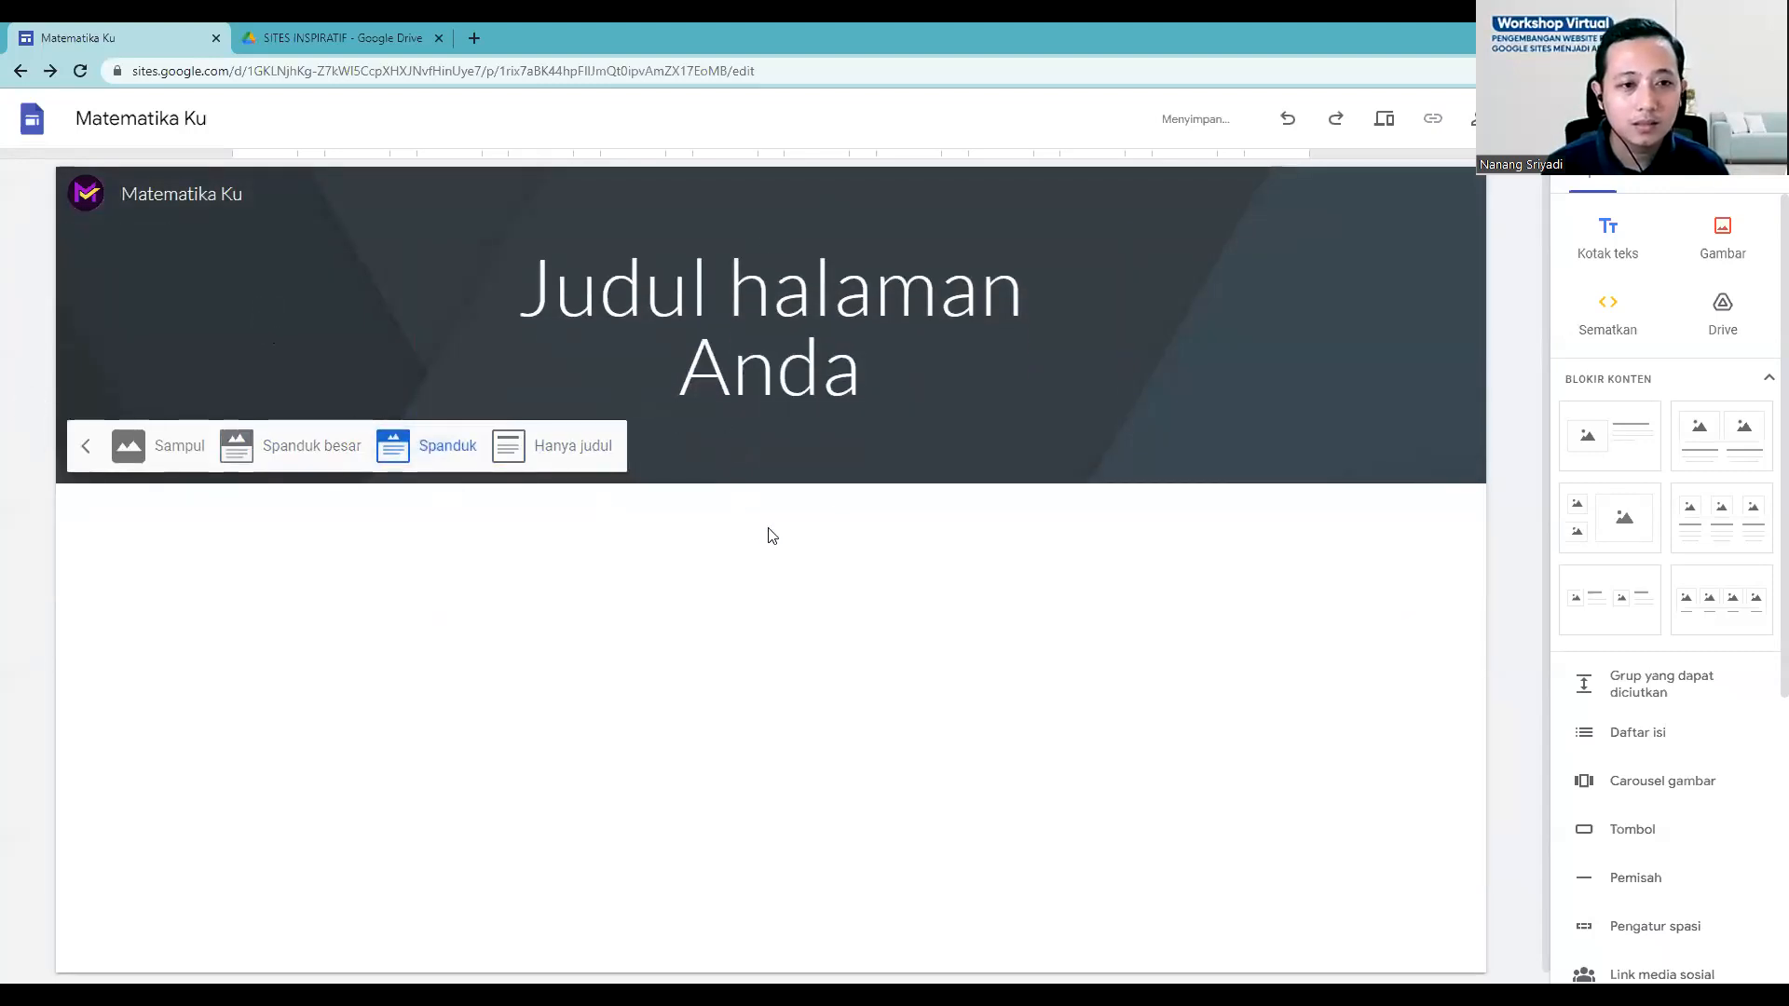
pyautogui.click(191, 464)
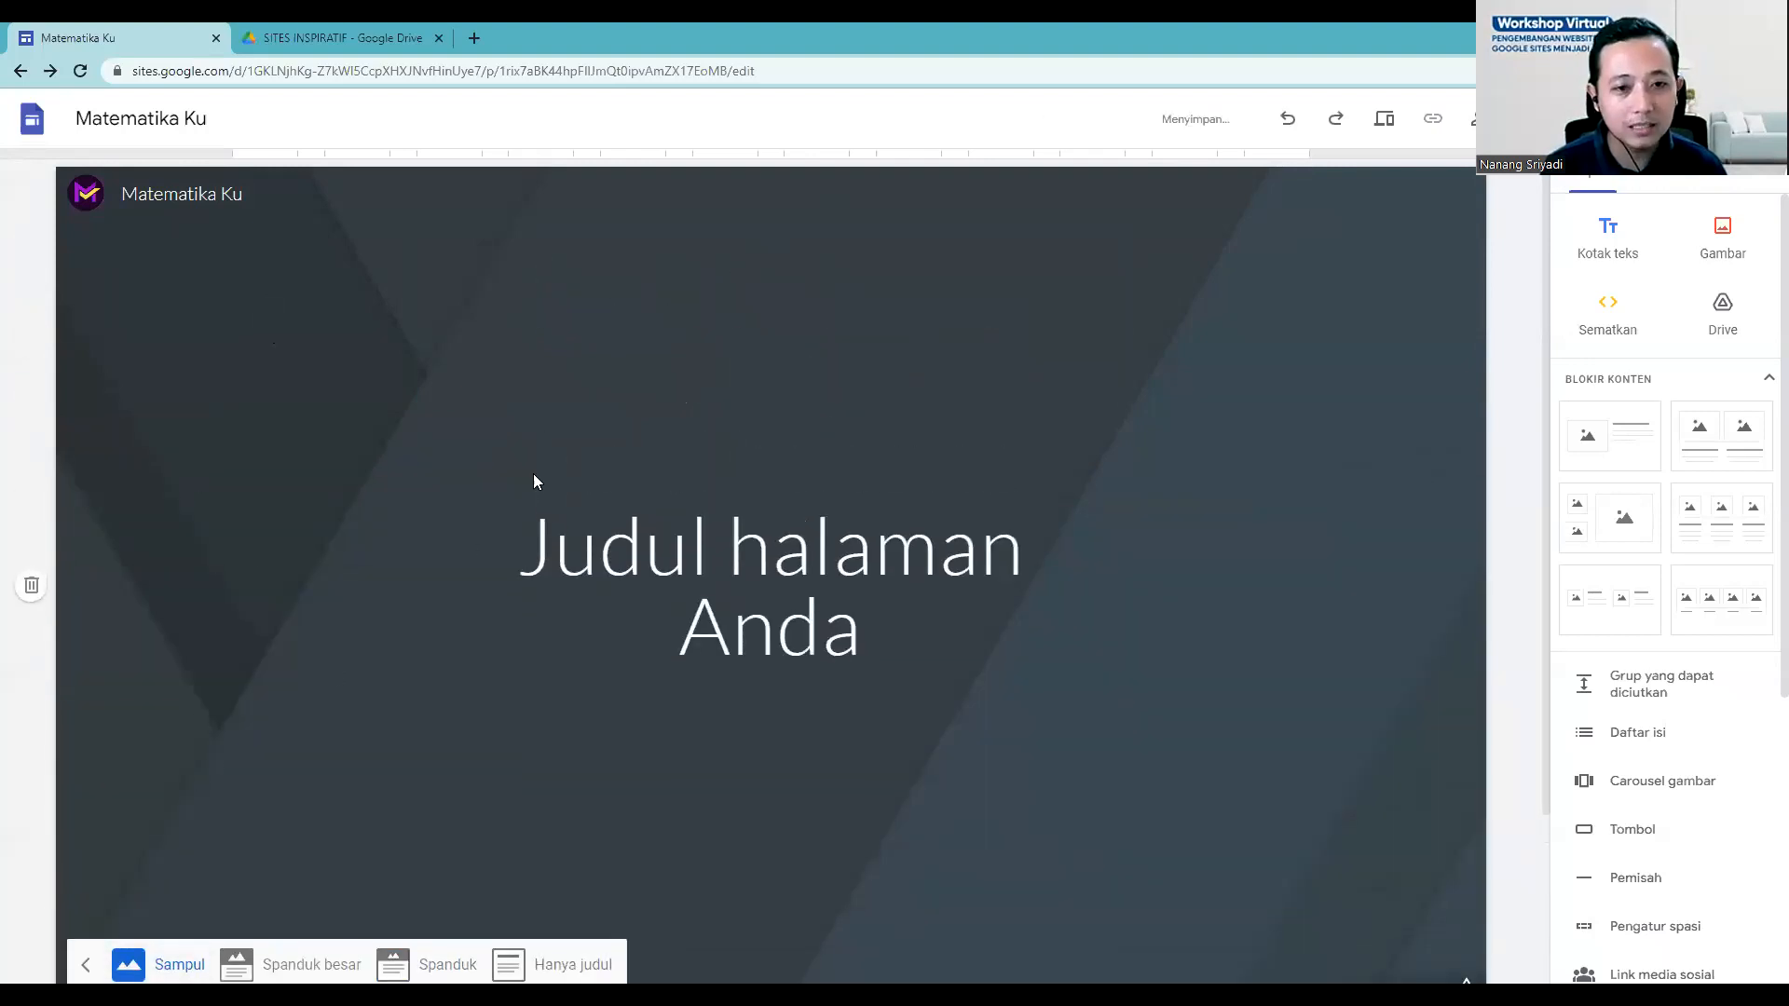
pyautogui.scroll(-2, 559, 504)
pyautogui.click(427, 757)
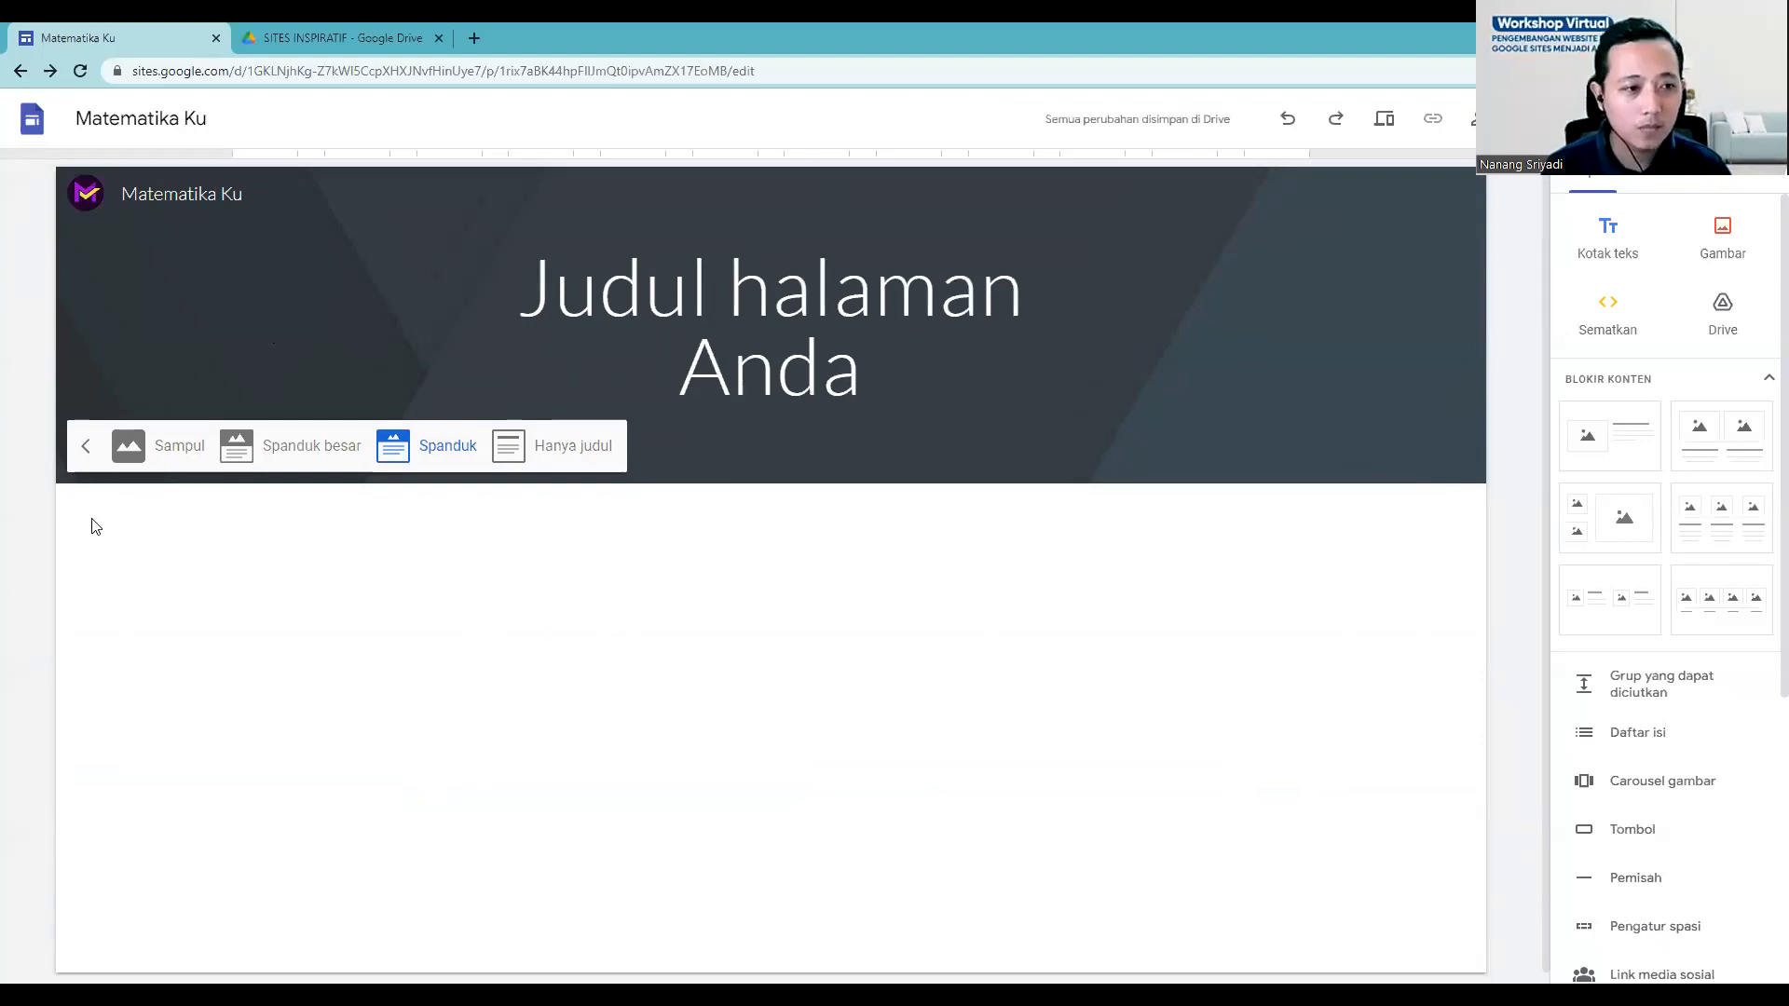
pyautogui.click(85, 445)
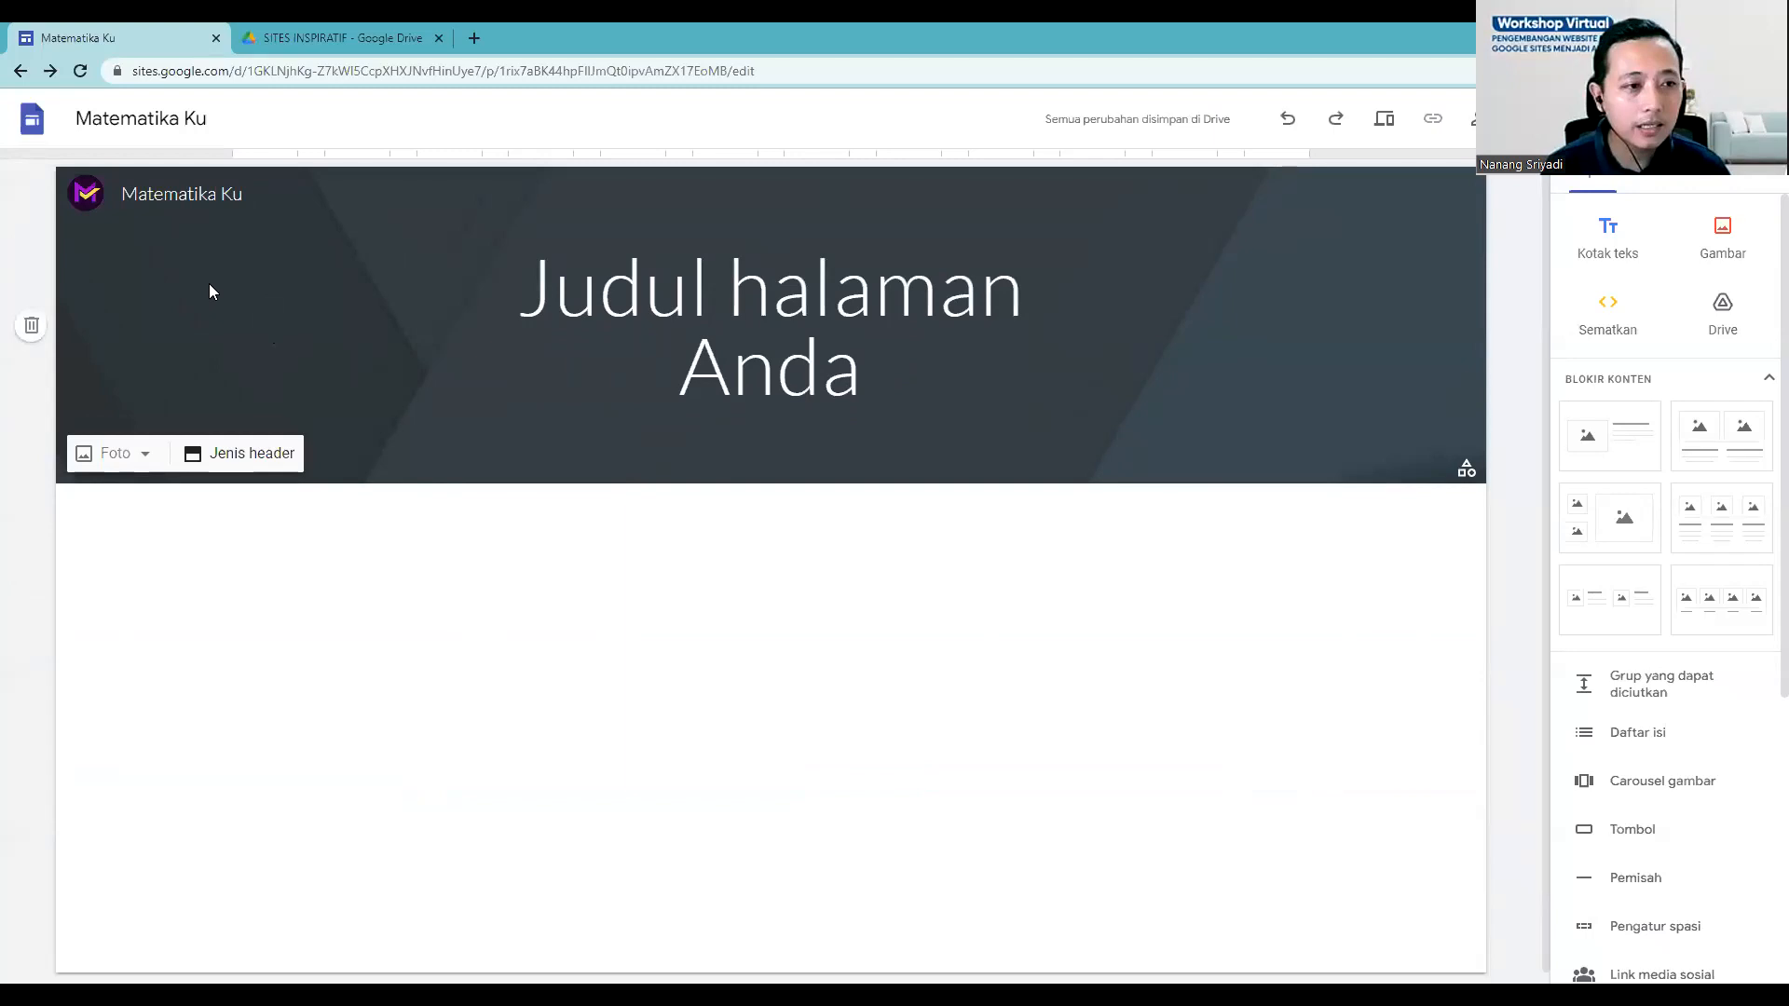
# Step: Browse the image gallery and set the photo of colourful hanging ribbons as the header background
pyautogui.moveTo(330, 263)
pyautogui.moveTo(162, 443)
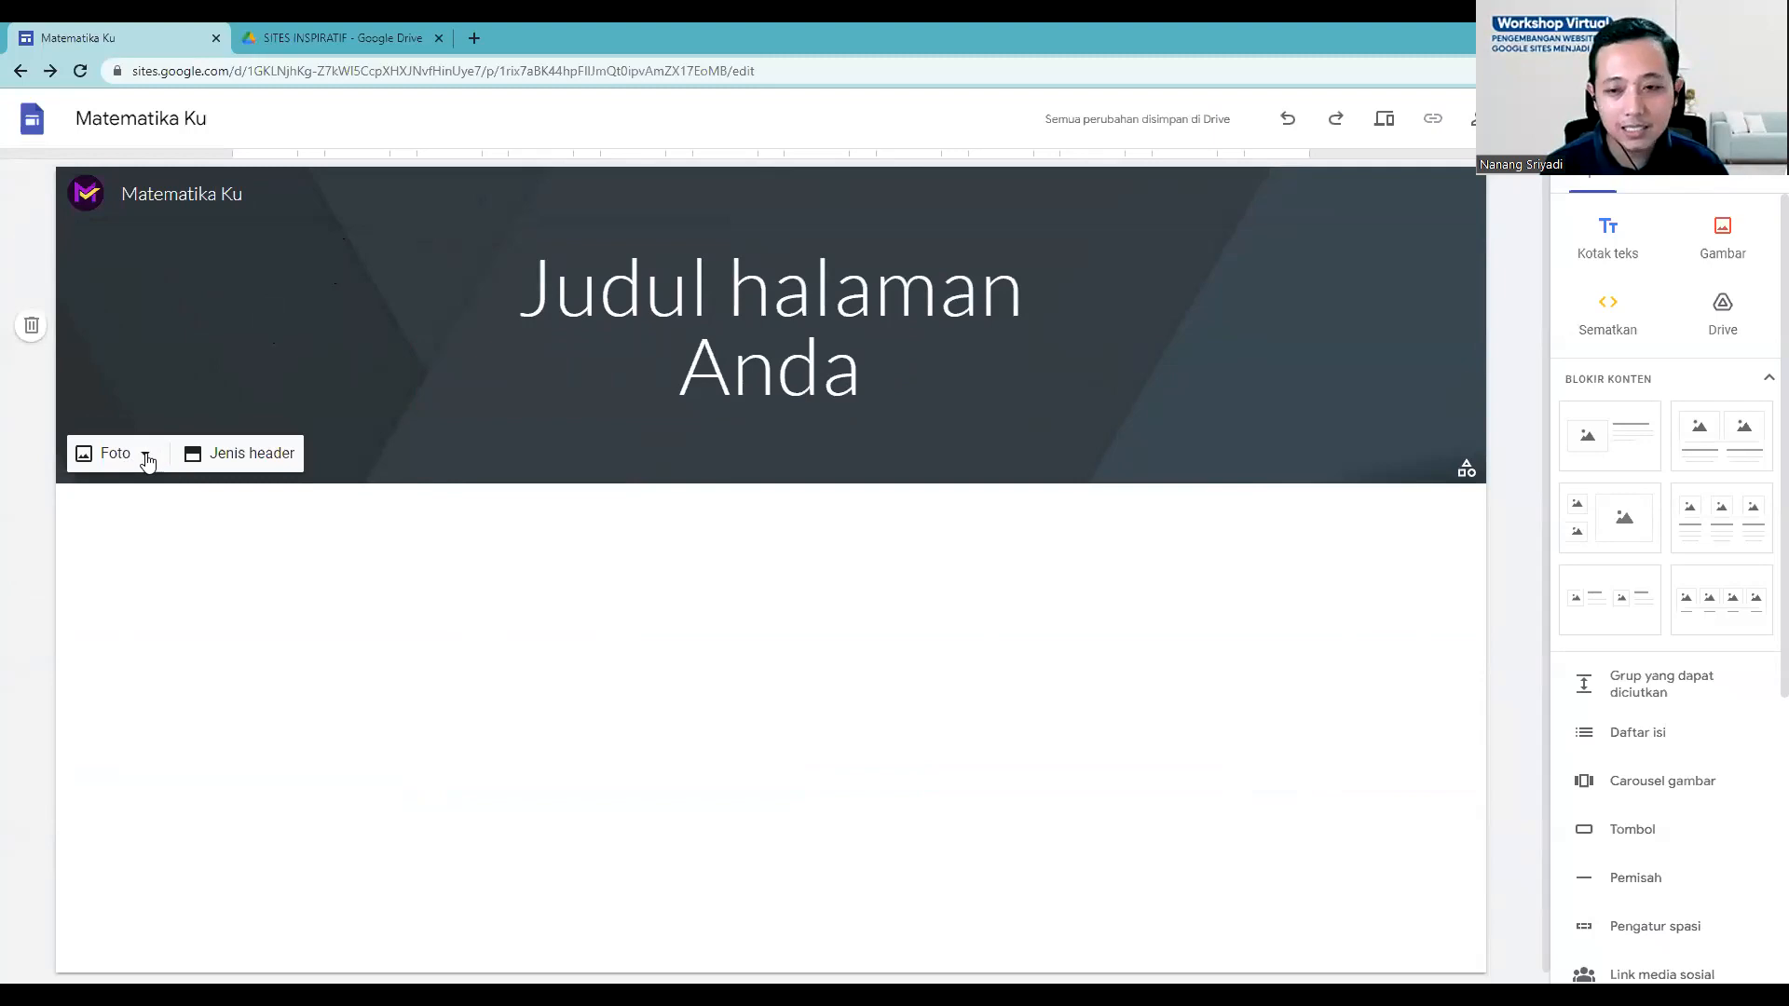
pyautogui.click(145, 457)
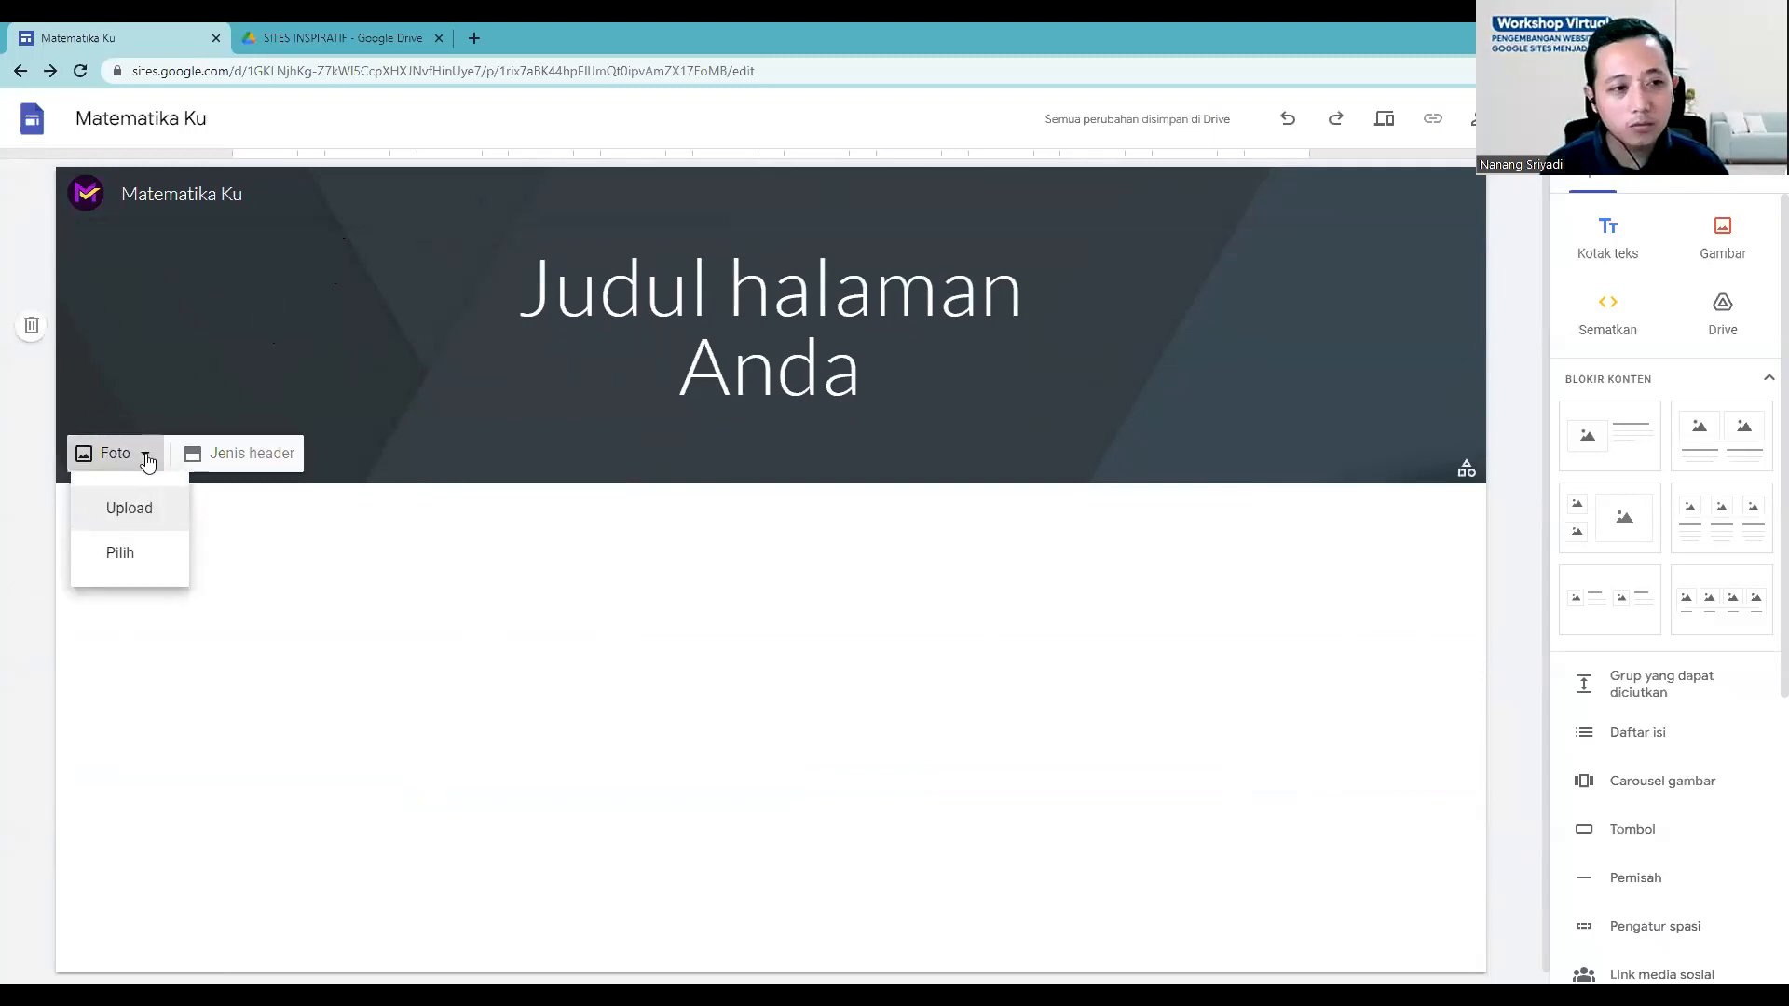
pyautogui.click(128, 553)
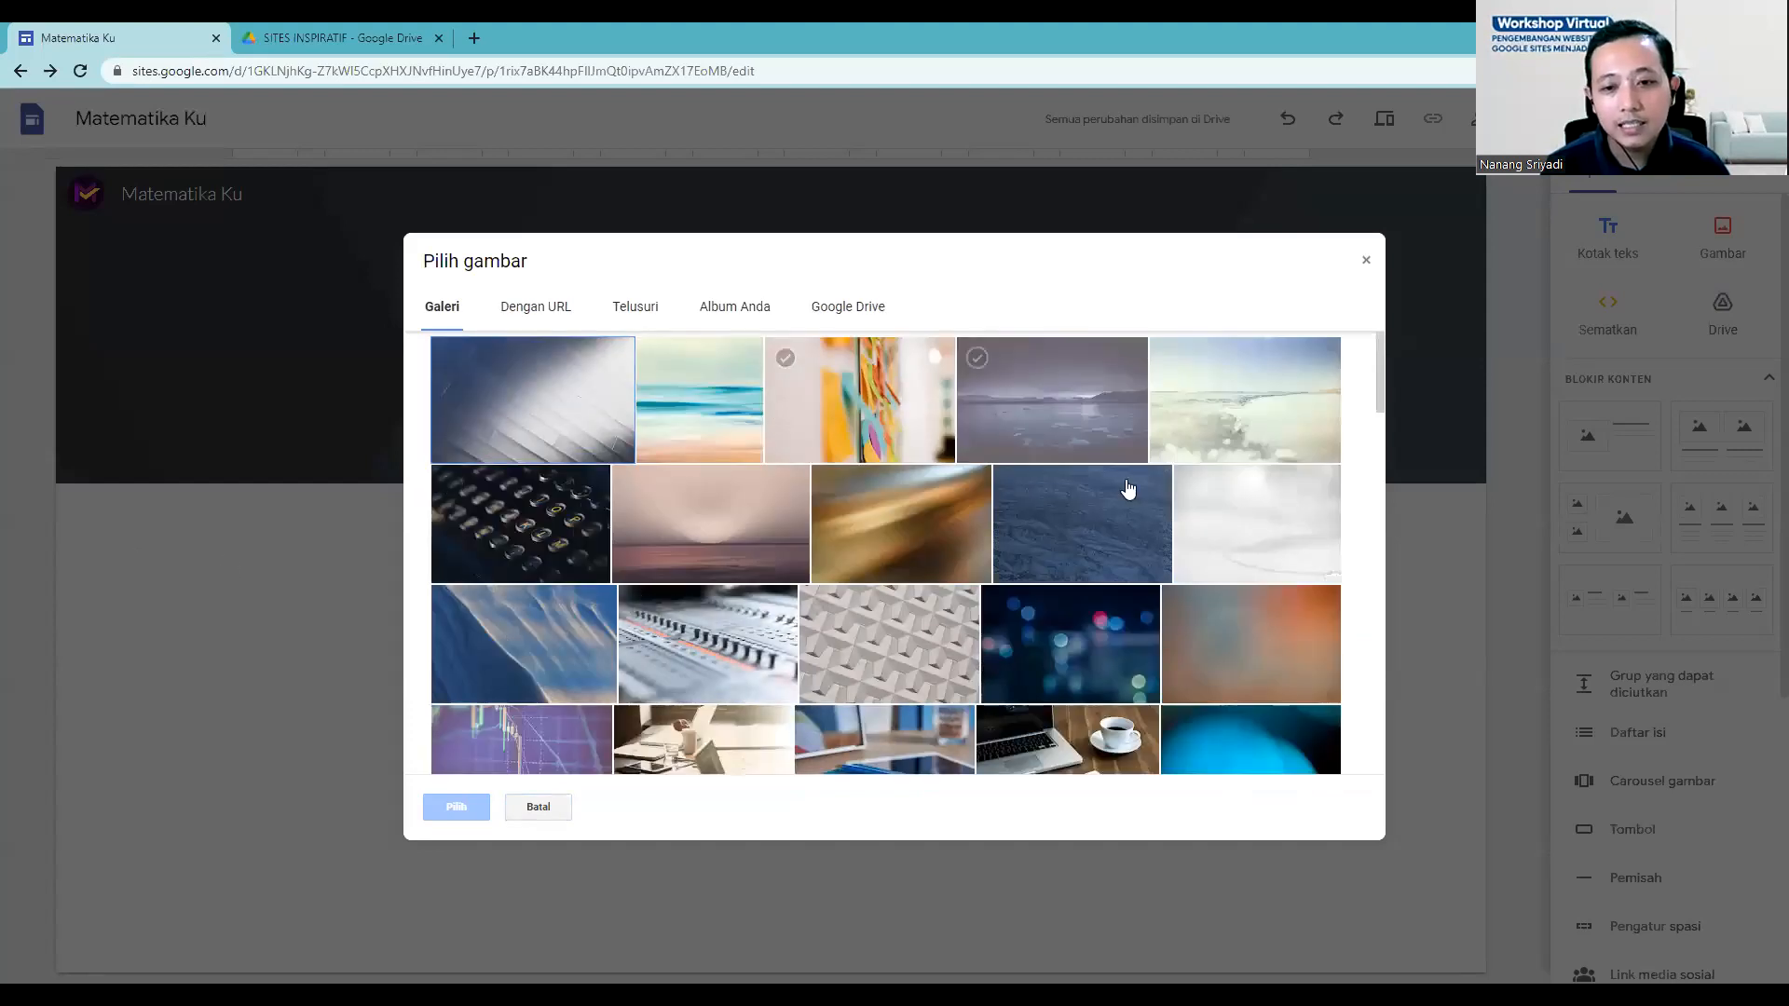
pyautogui.scroll(-2, 1181, 584)
pyautogui.scroll(-1, 1153, 627)
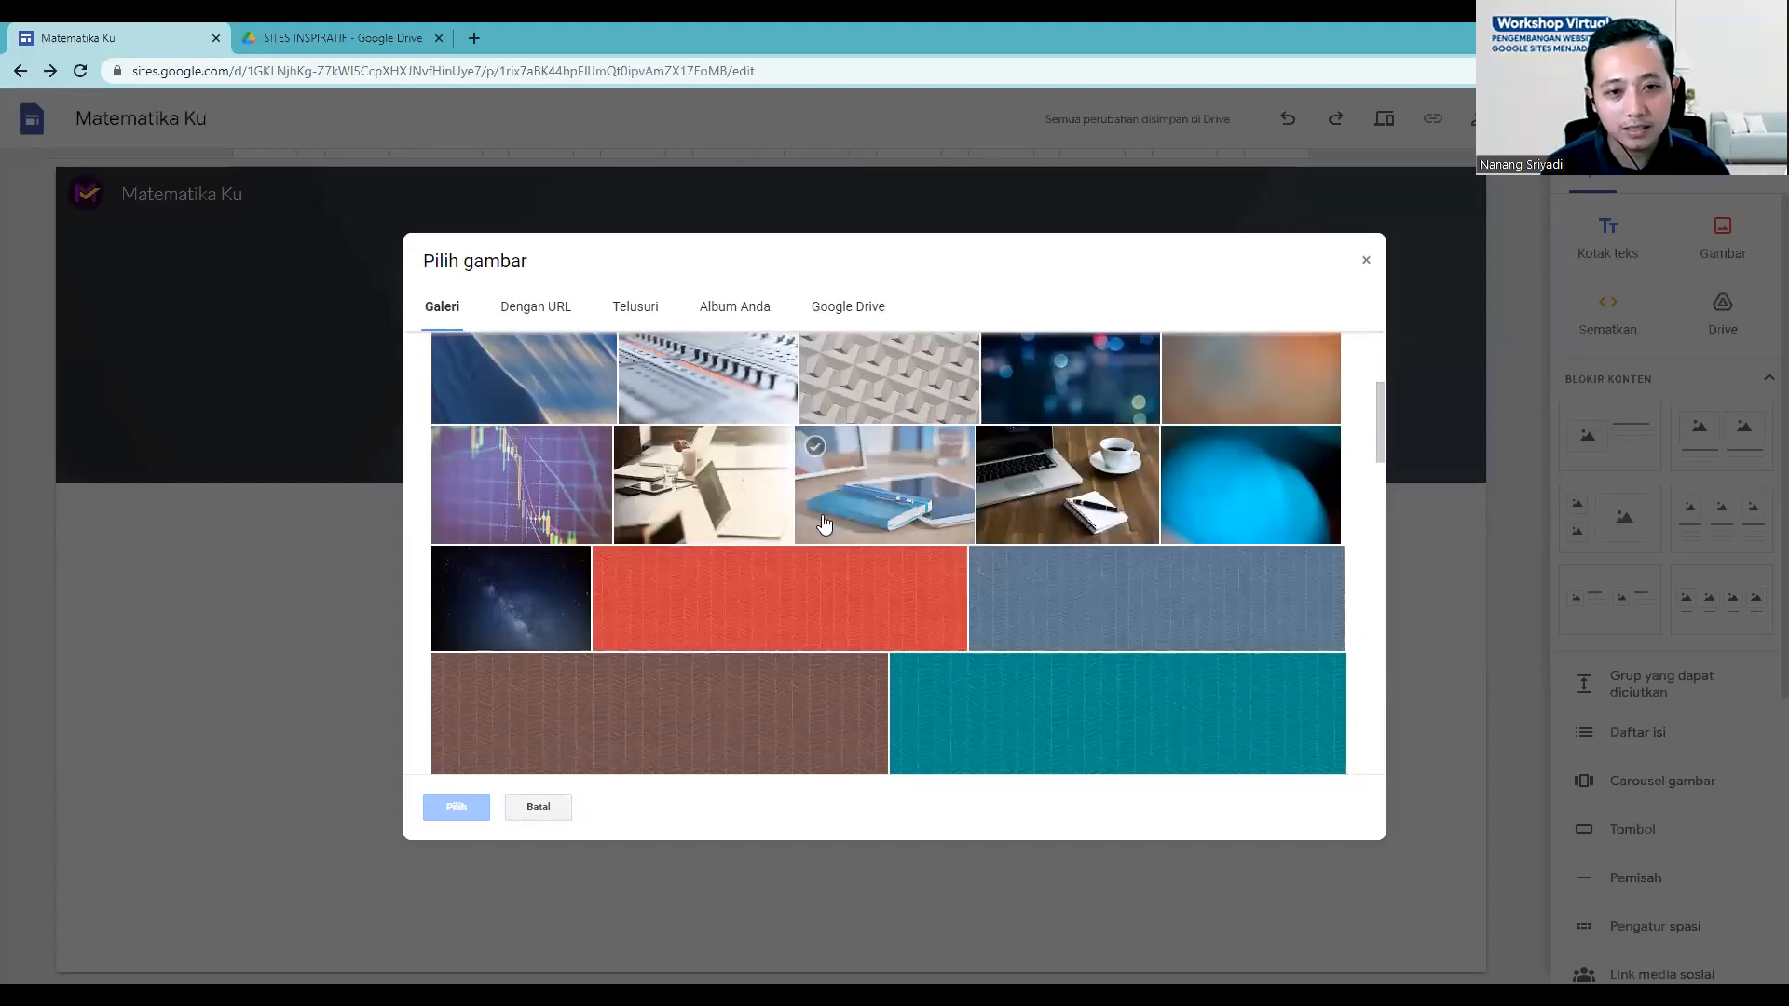
pyautogui.scroll(-4, 956, 615)
pyautogui.scroll(-12, 956, 615)
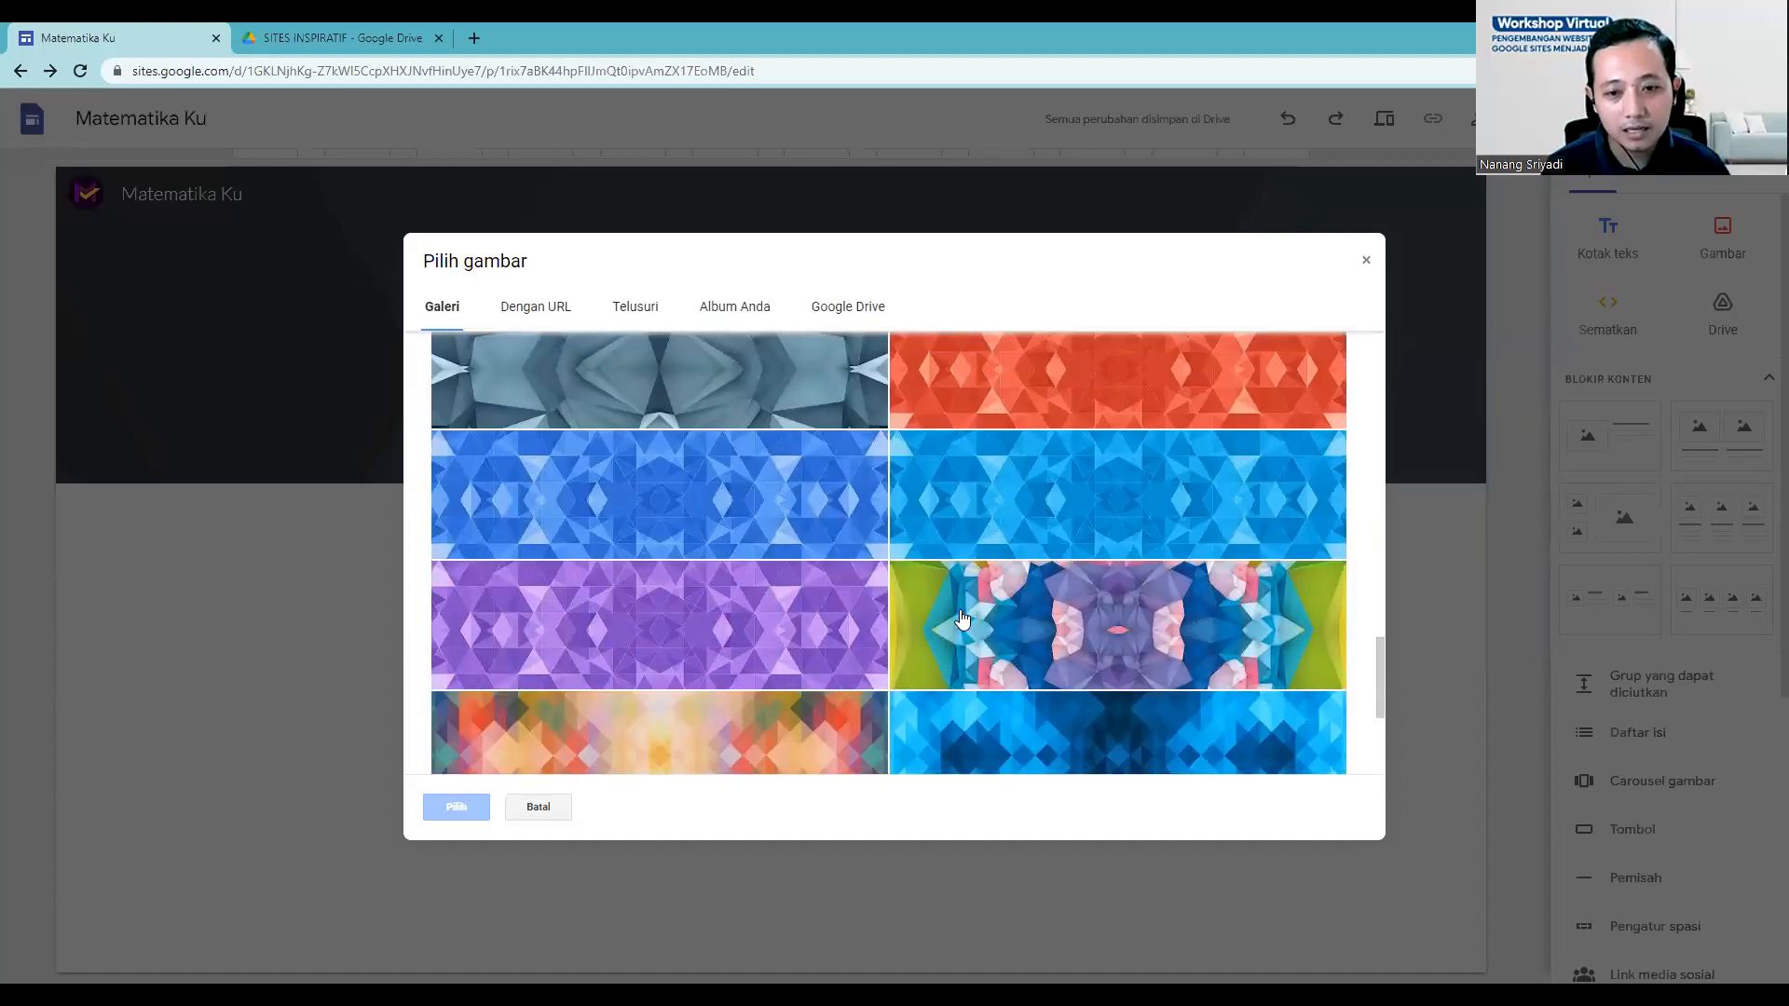
pyautogui.scroll(9, 961, 618)
pyautogui.scroll(10, 962, 617)
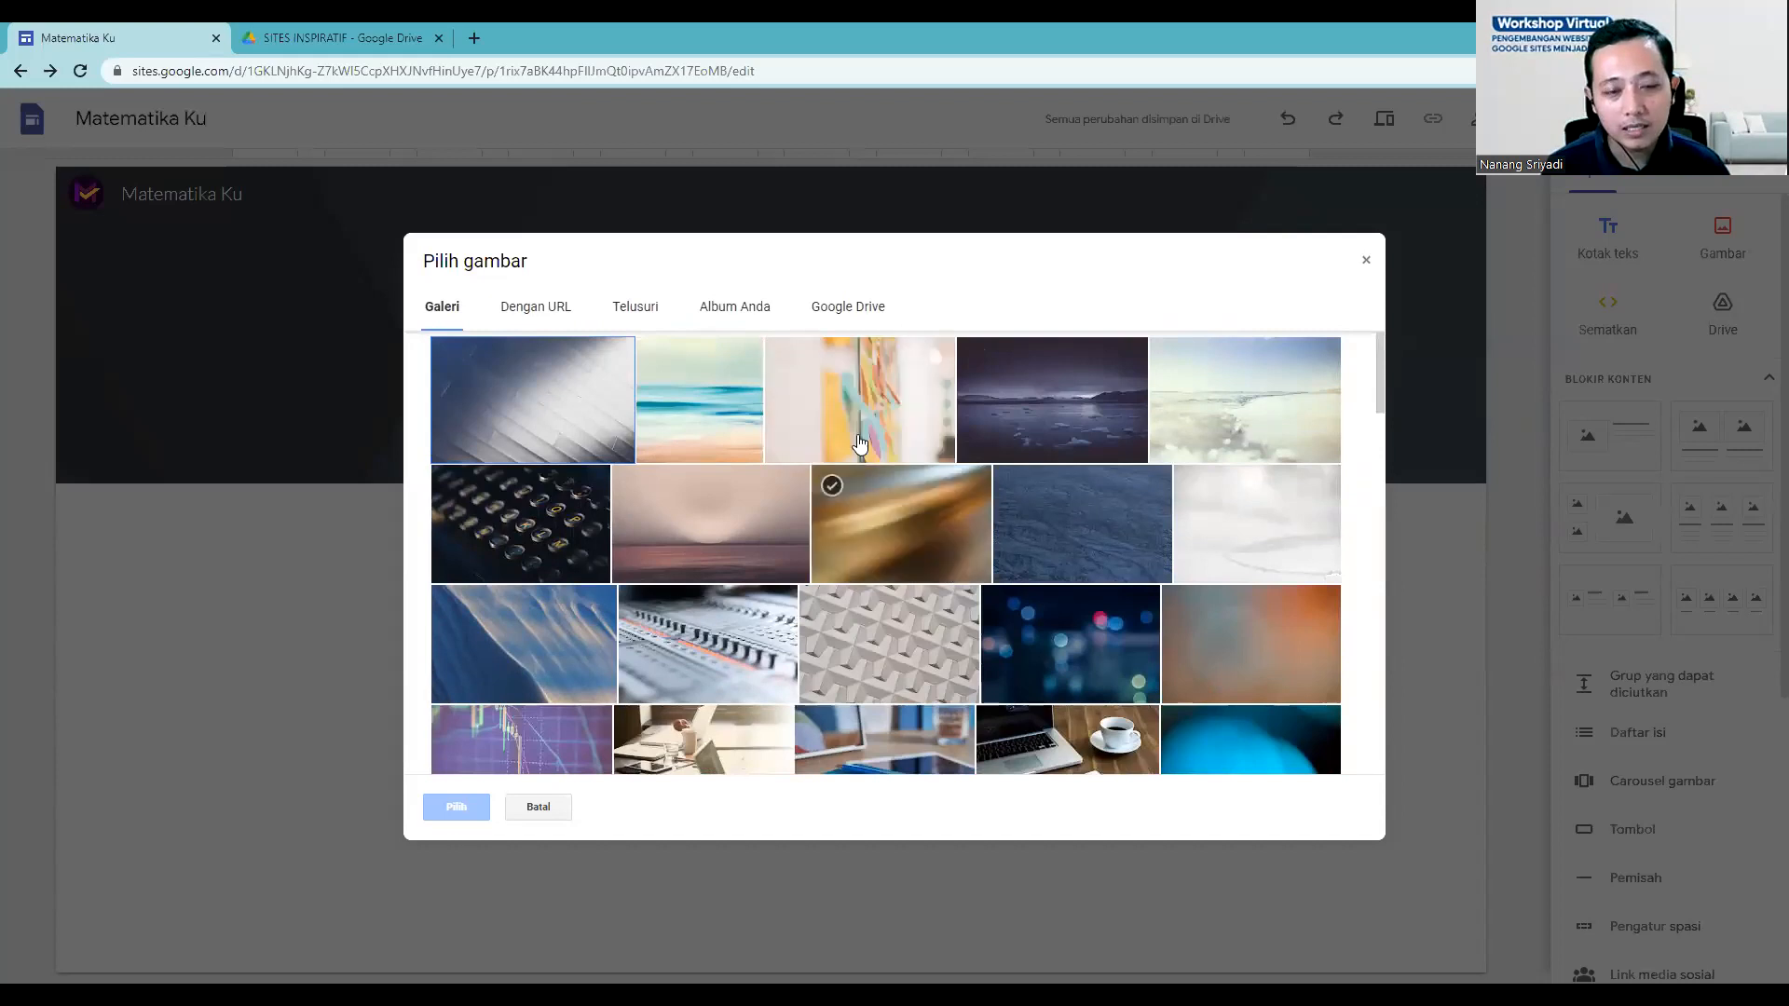
pyautogui.click(918, 415)
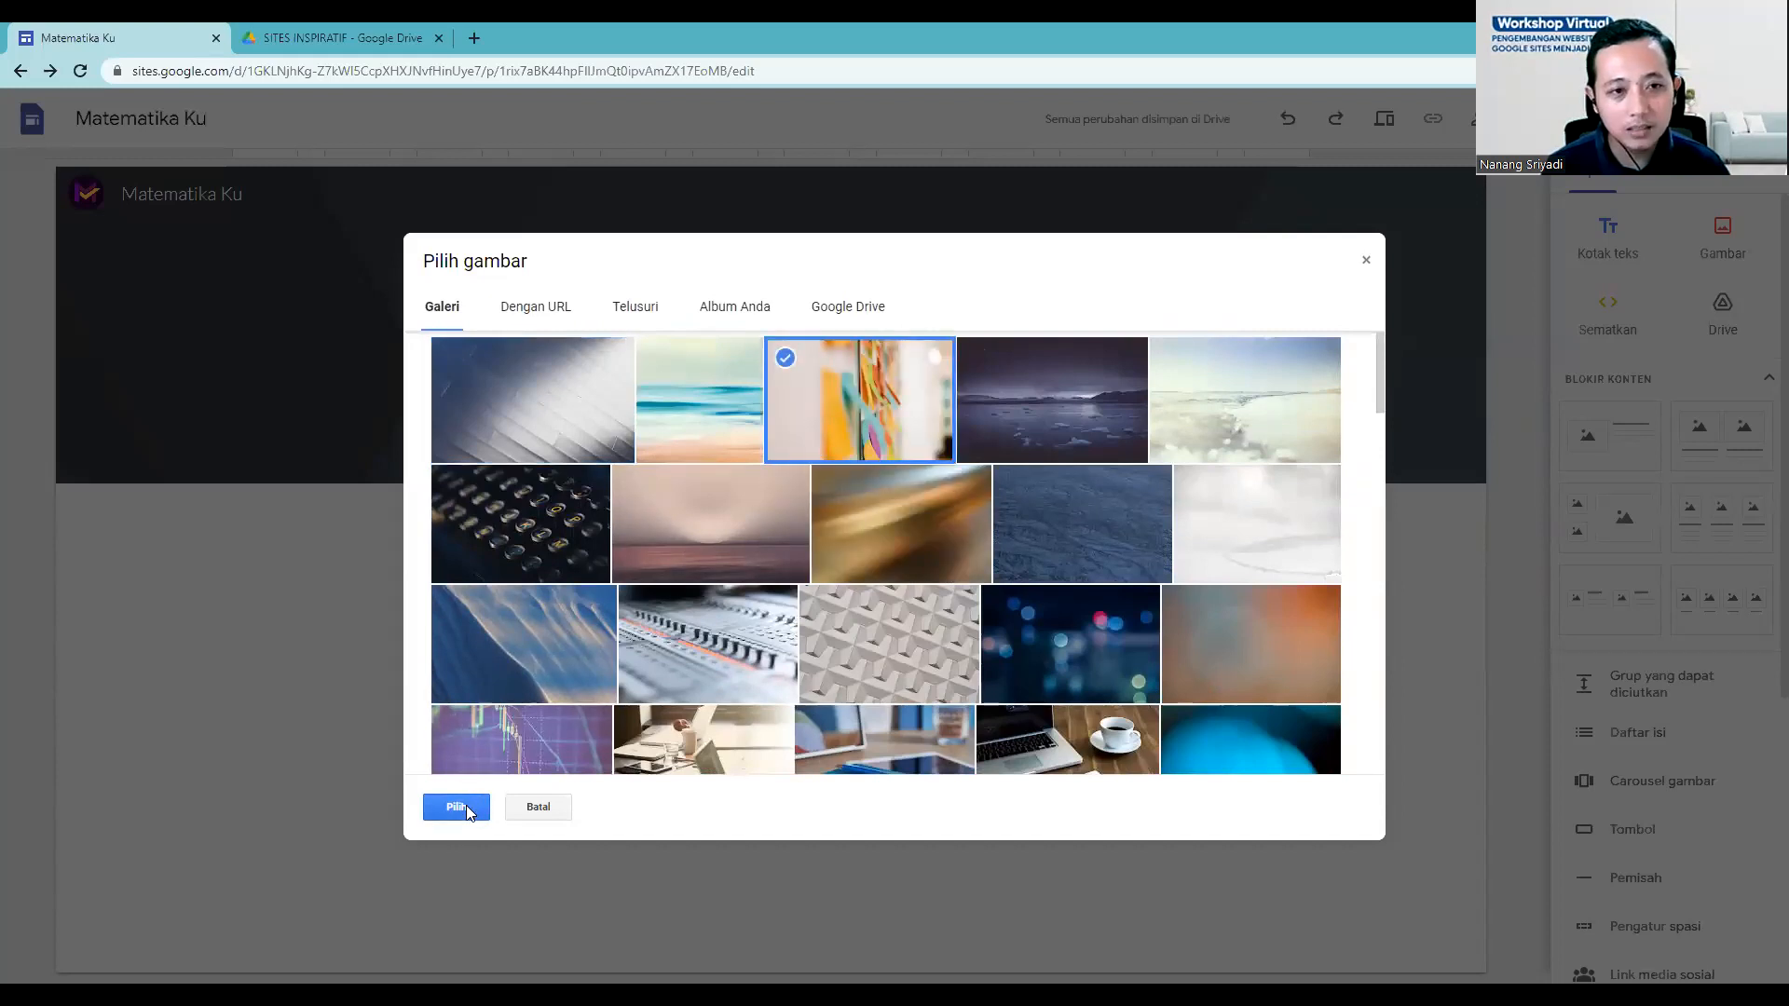
pyautogui.click(470, 809)
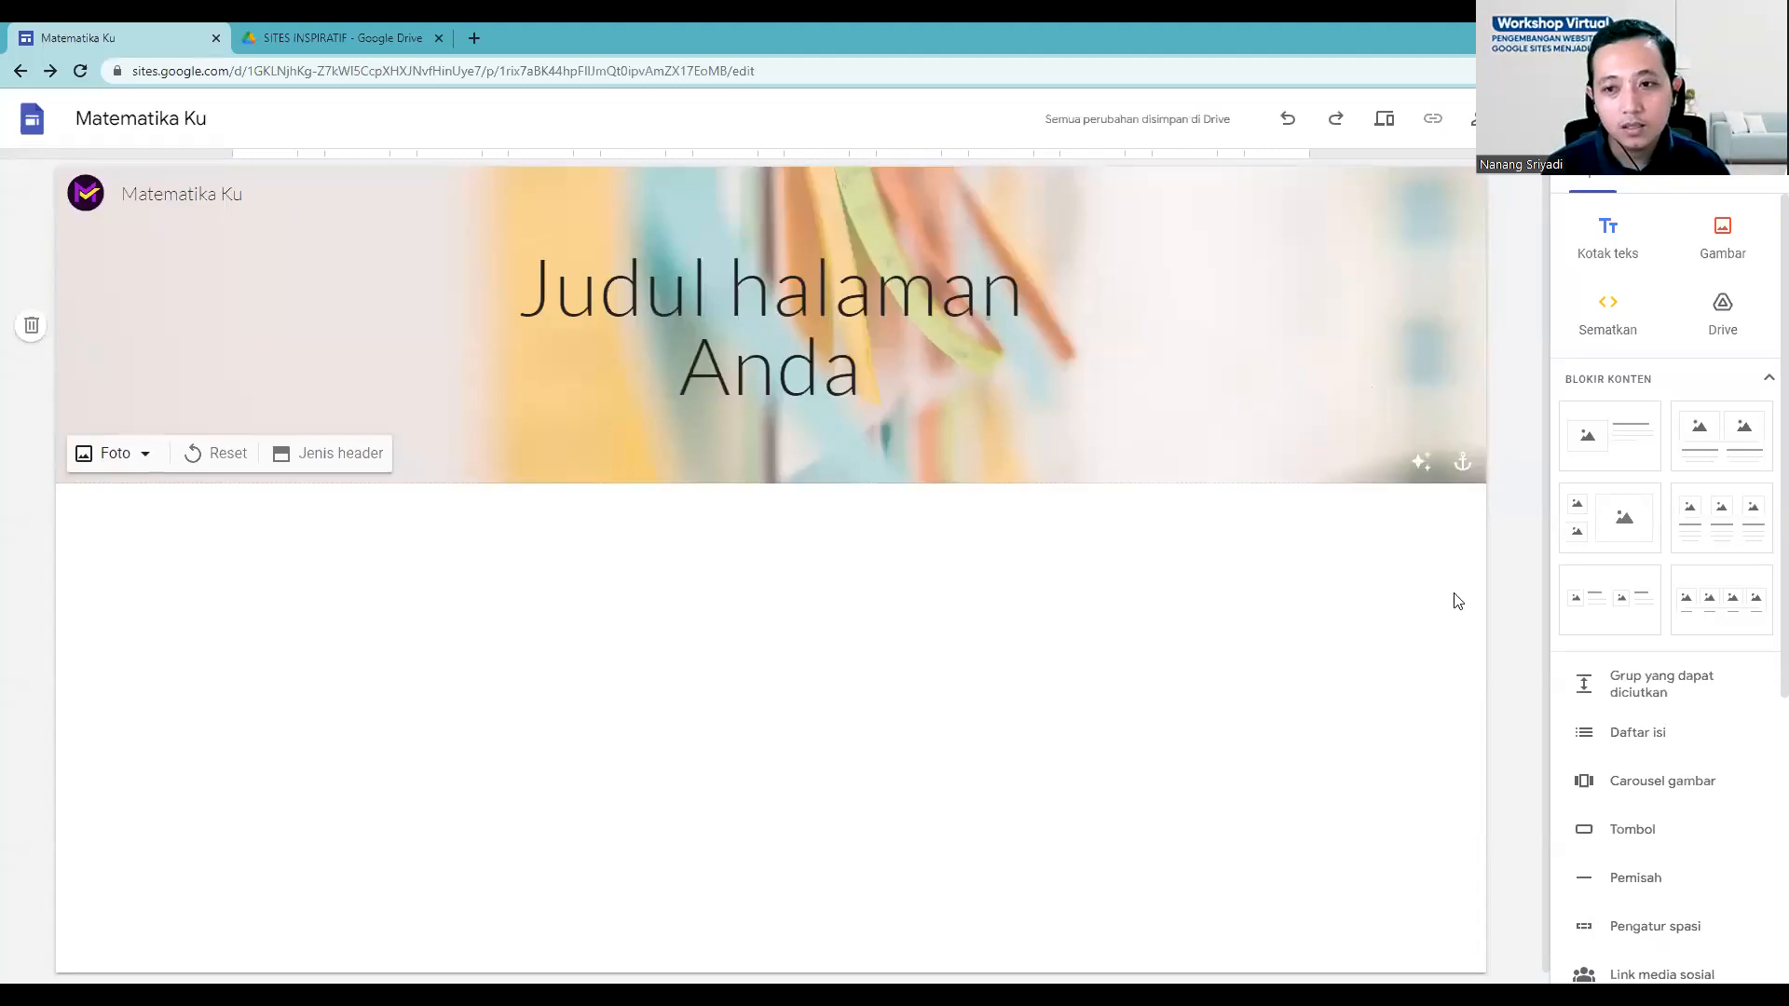
# Step: Toggle the readability adjustment on the ribbon header image off, on and off again
pyautogui.click(1421, 473)
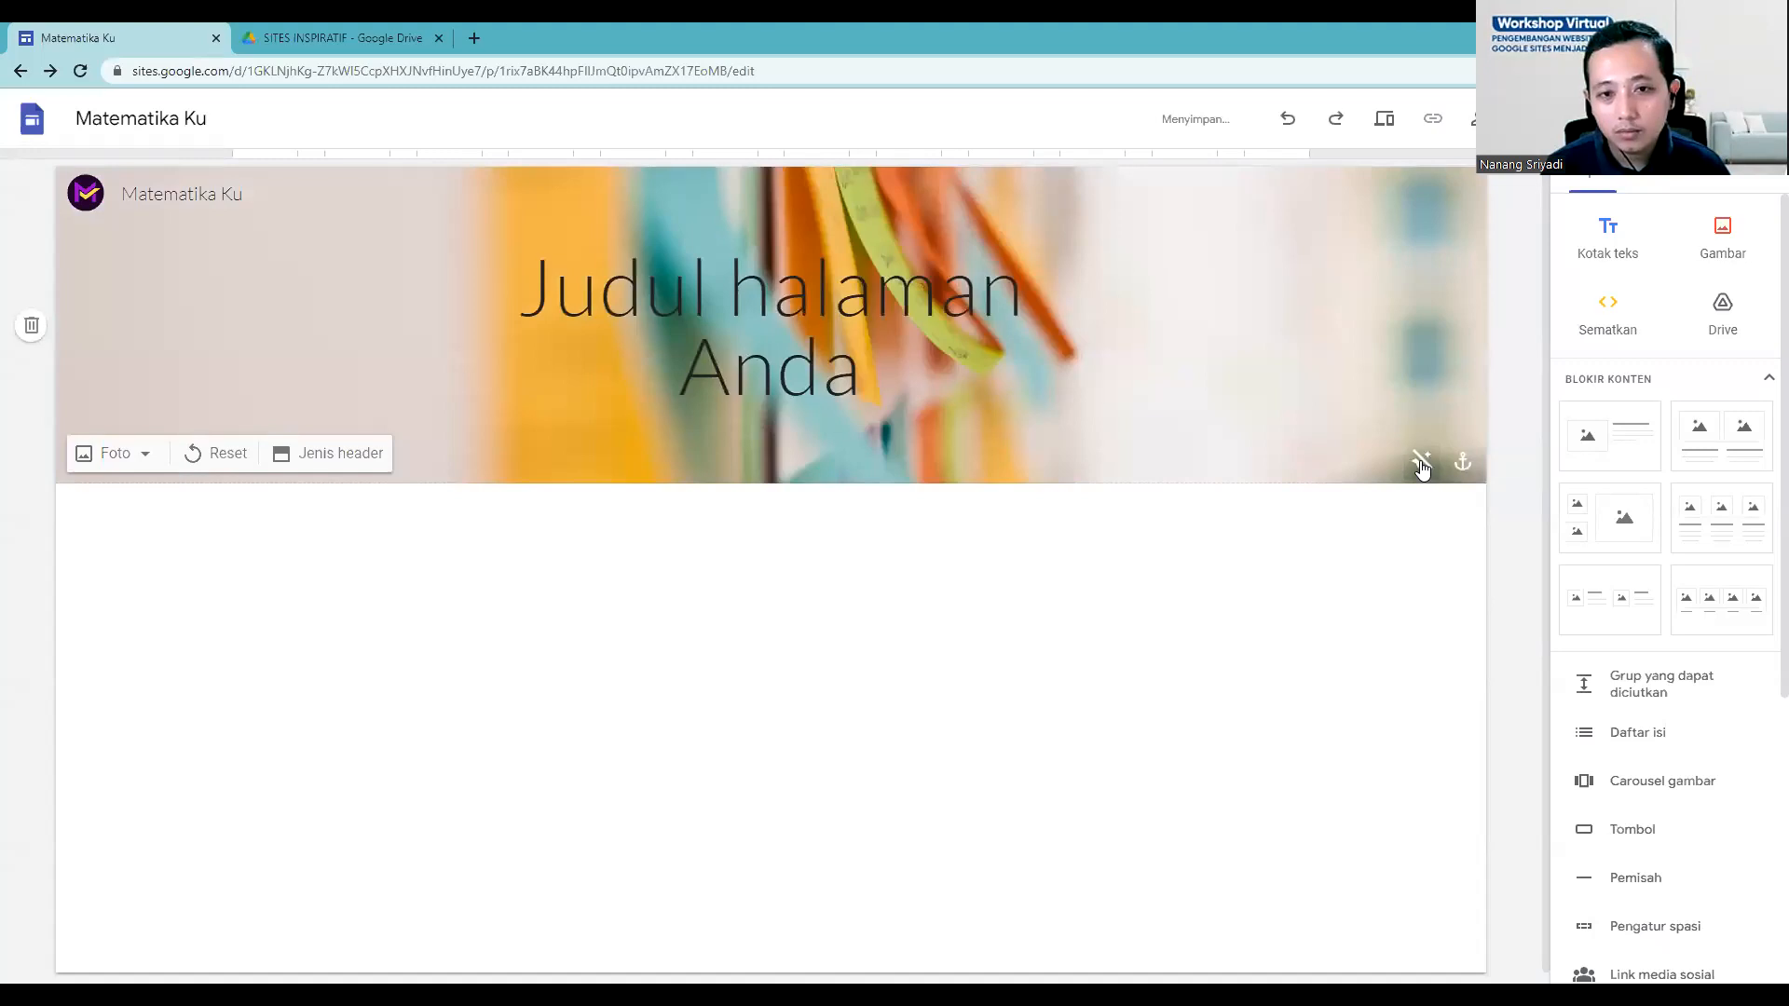
pyautogui.click(1421, 468)
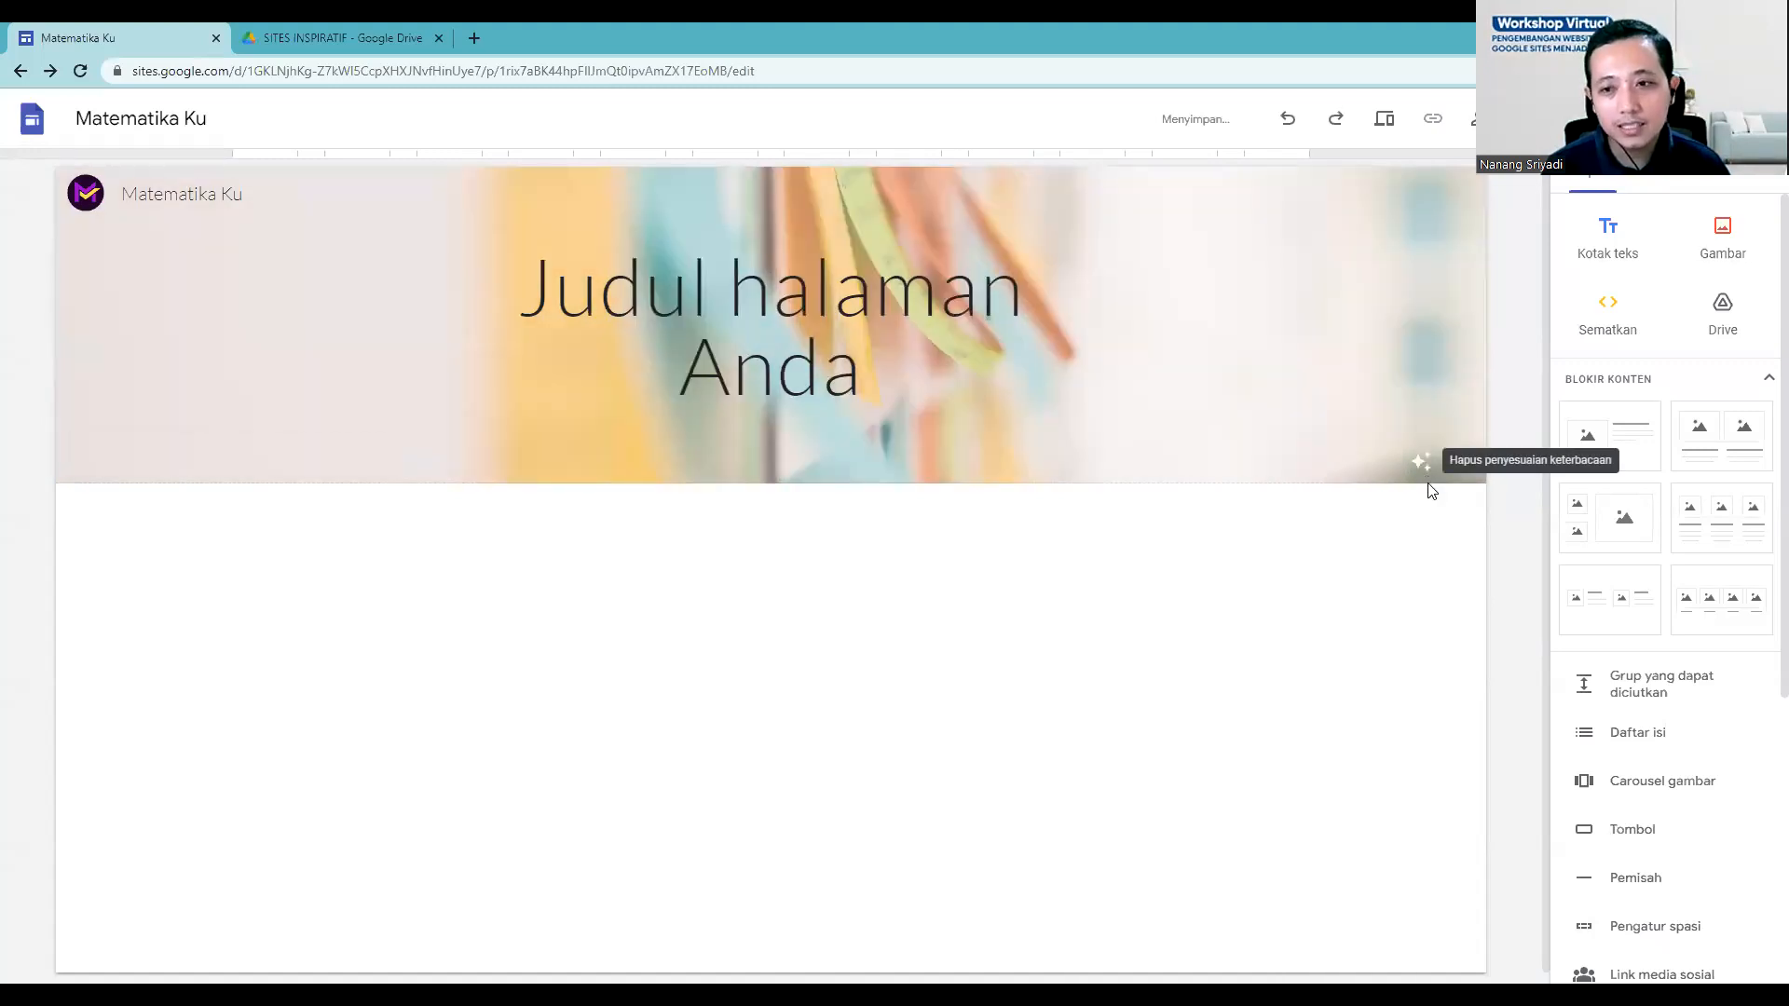
pyautogui.click(1423, 465)
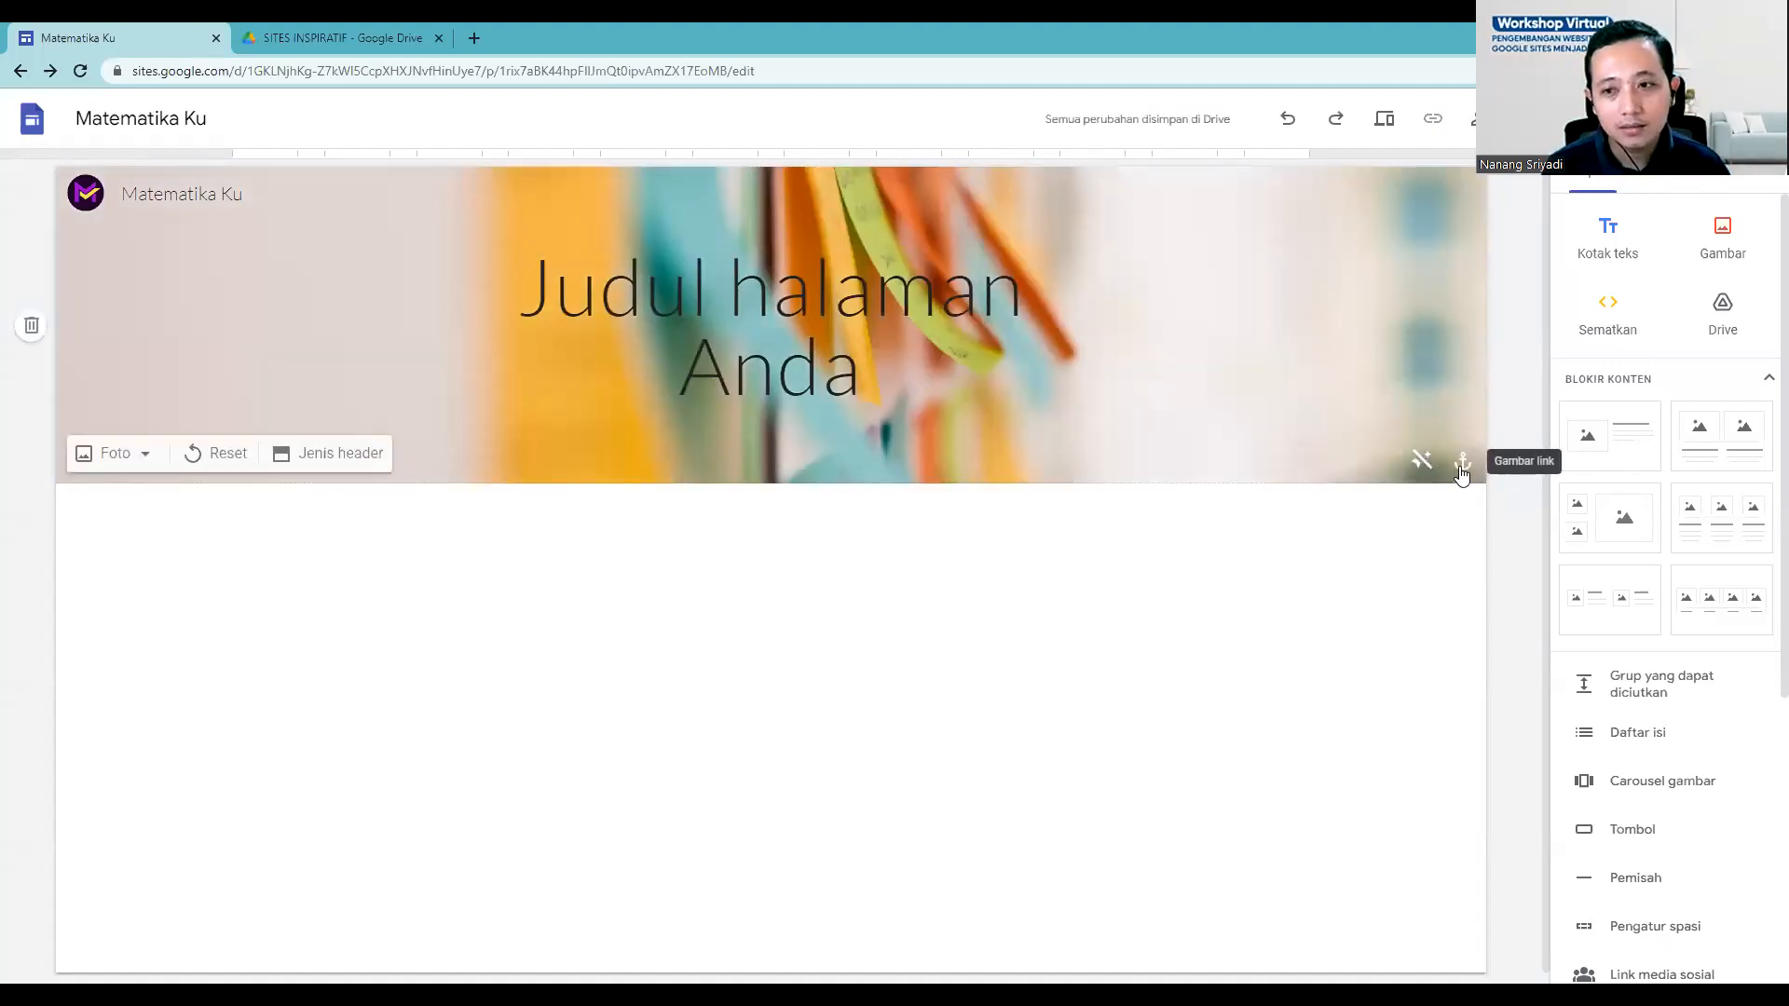
# Step: Upload banner sites.png from the Downloads folder as the header background image
pyautogui.click(140, 466)
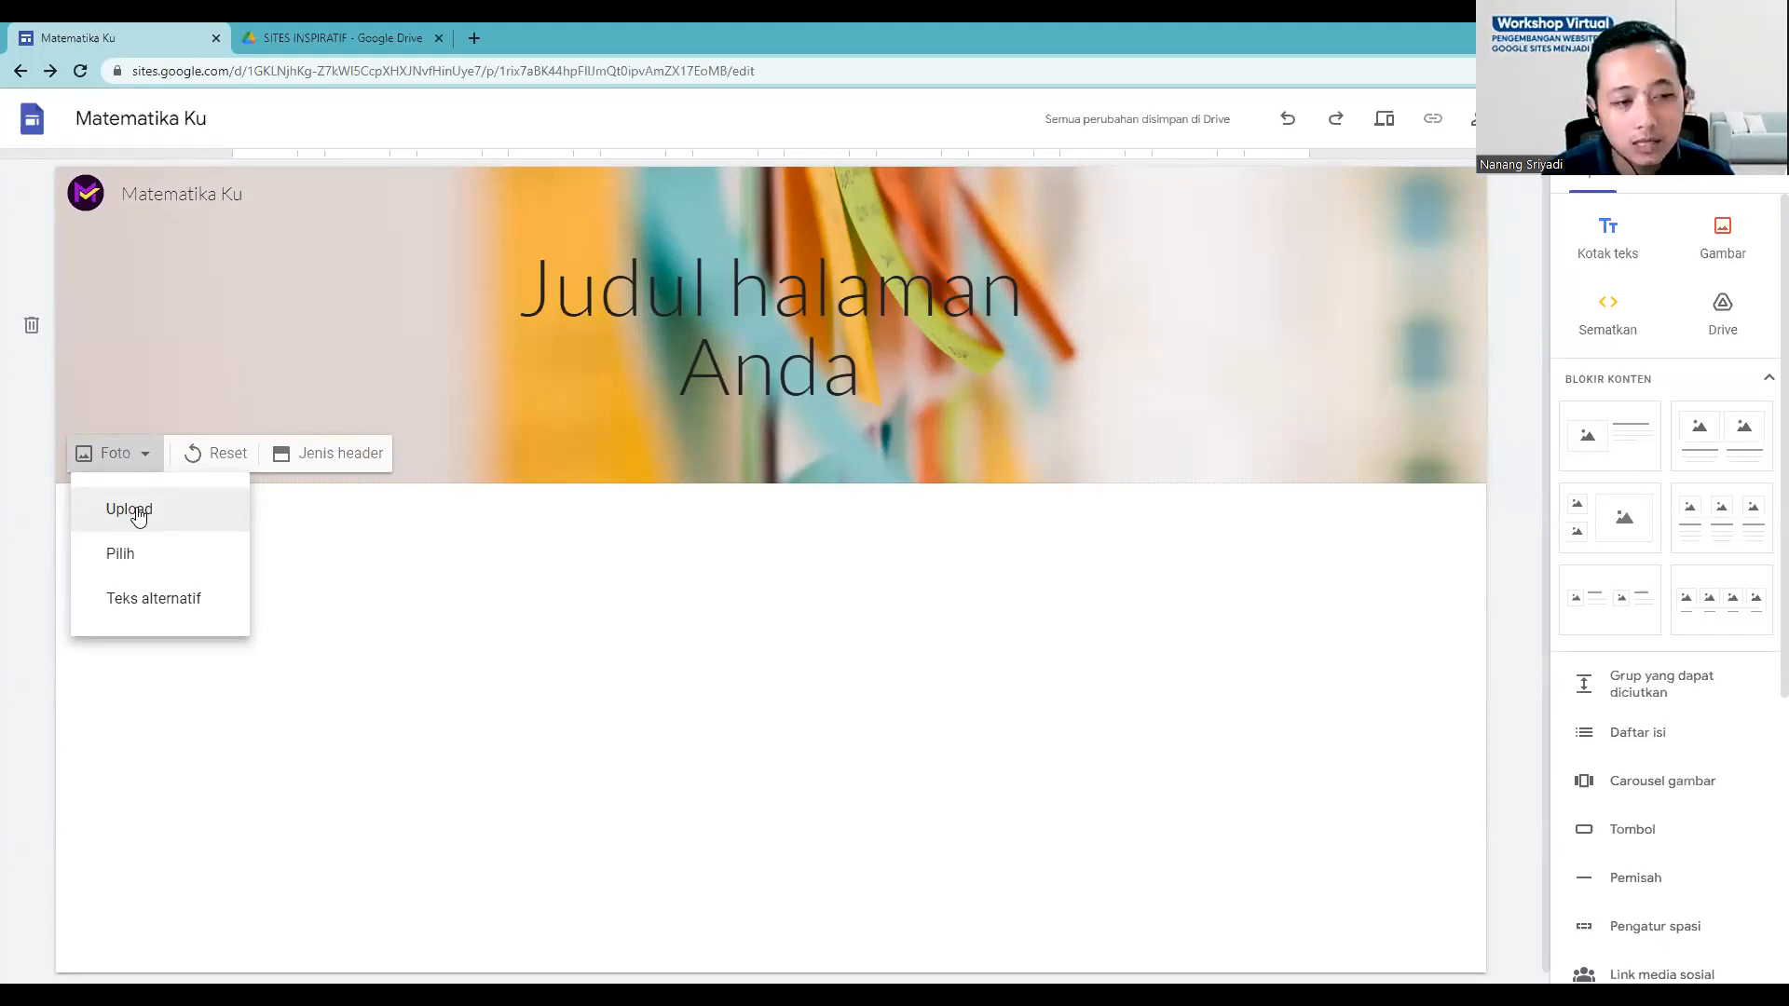
pyautogui.click(138, 512)
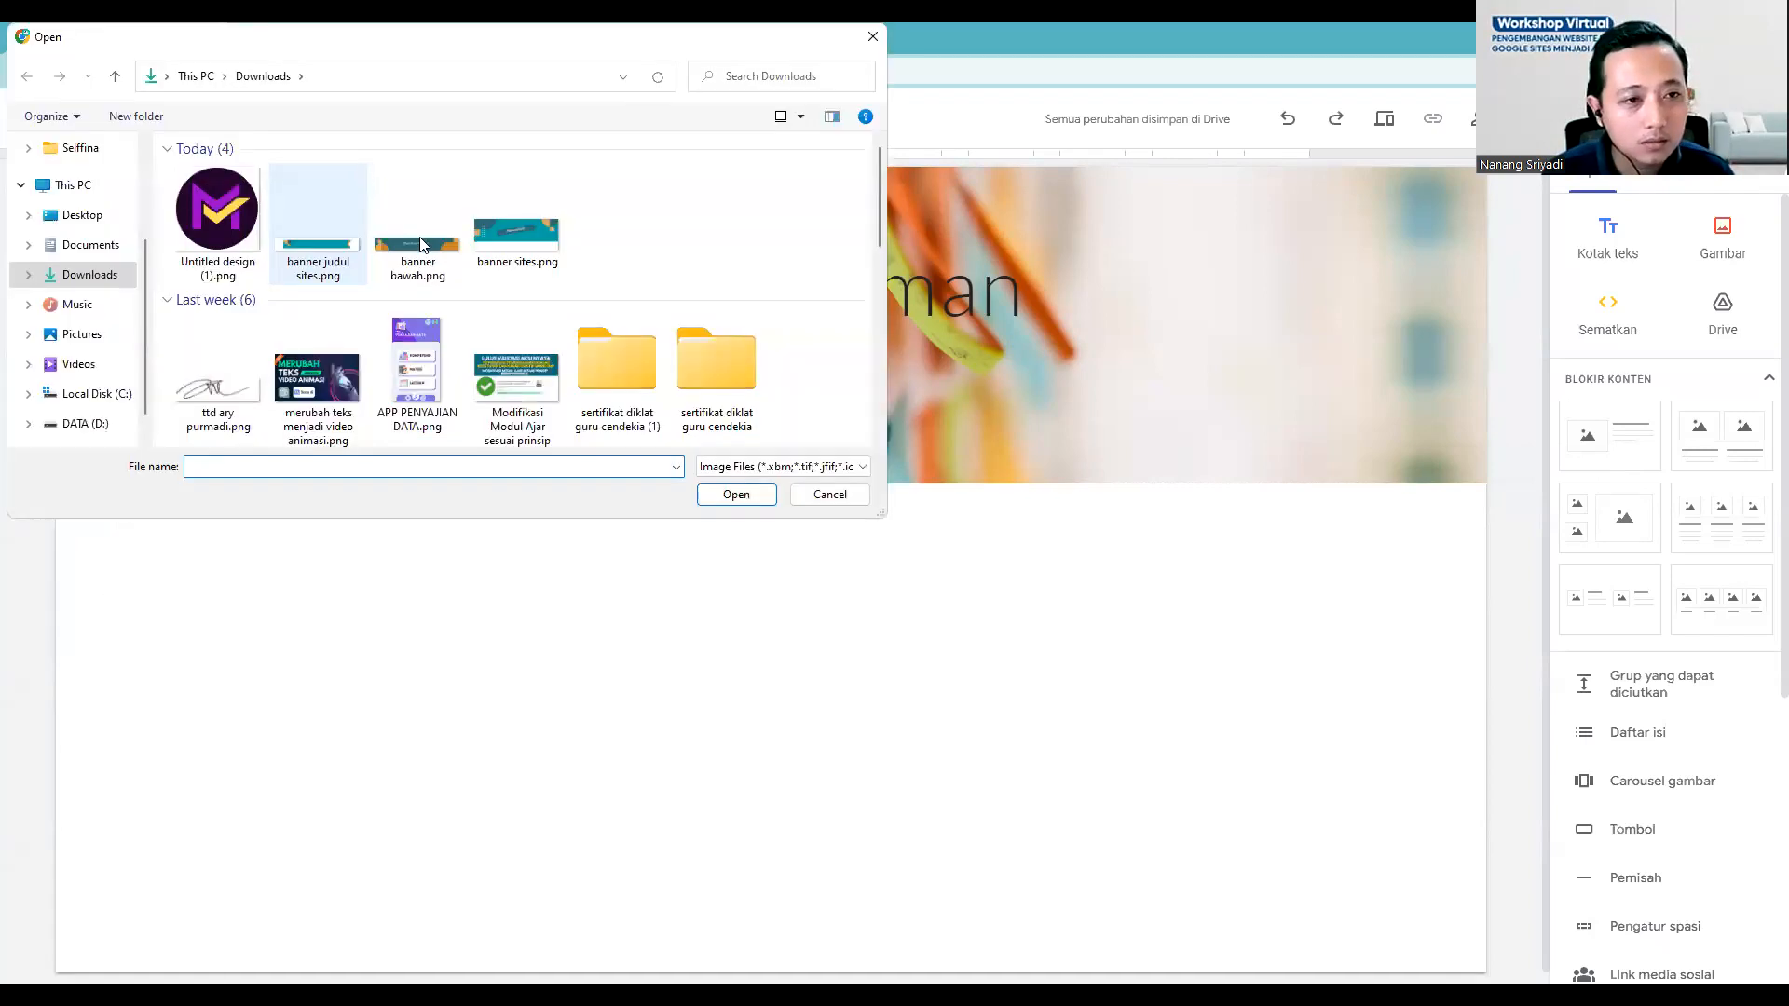
pyautogui.doubleClick(519, 245)
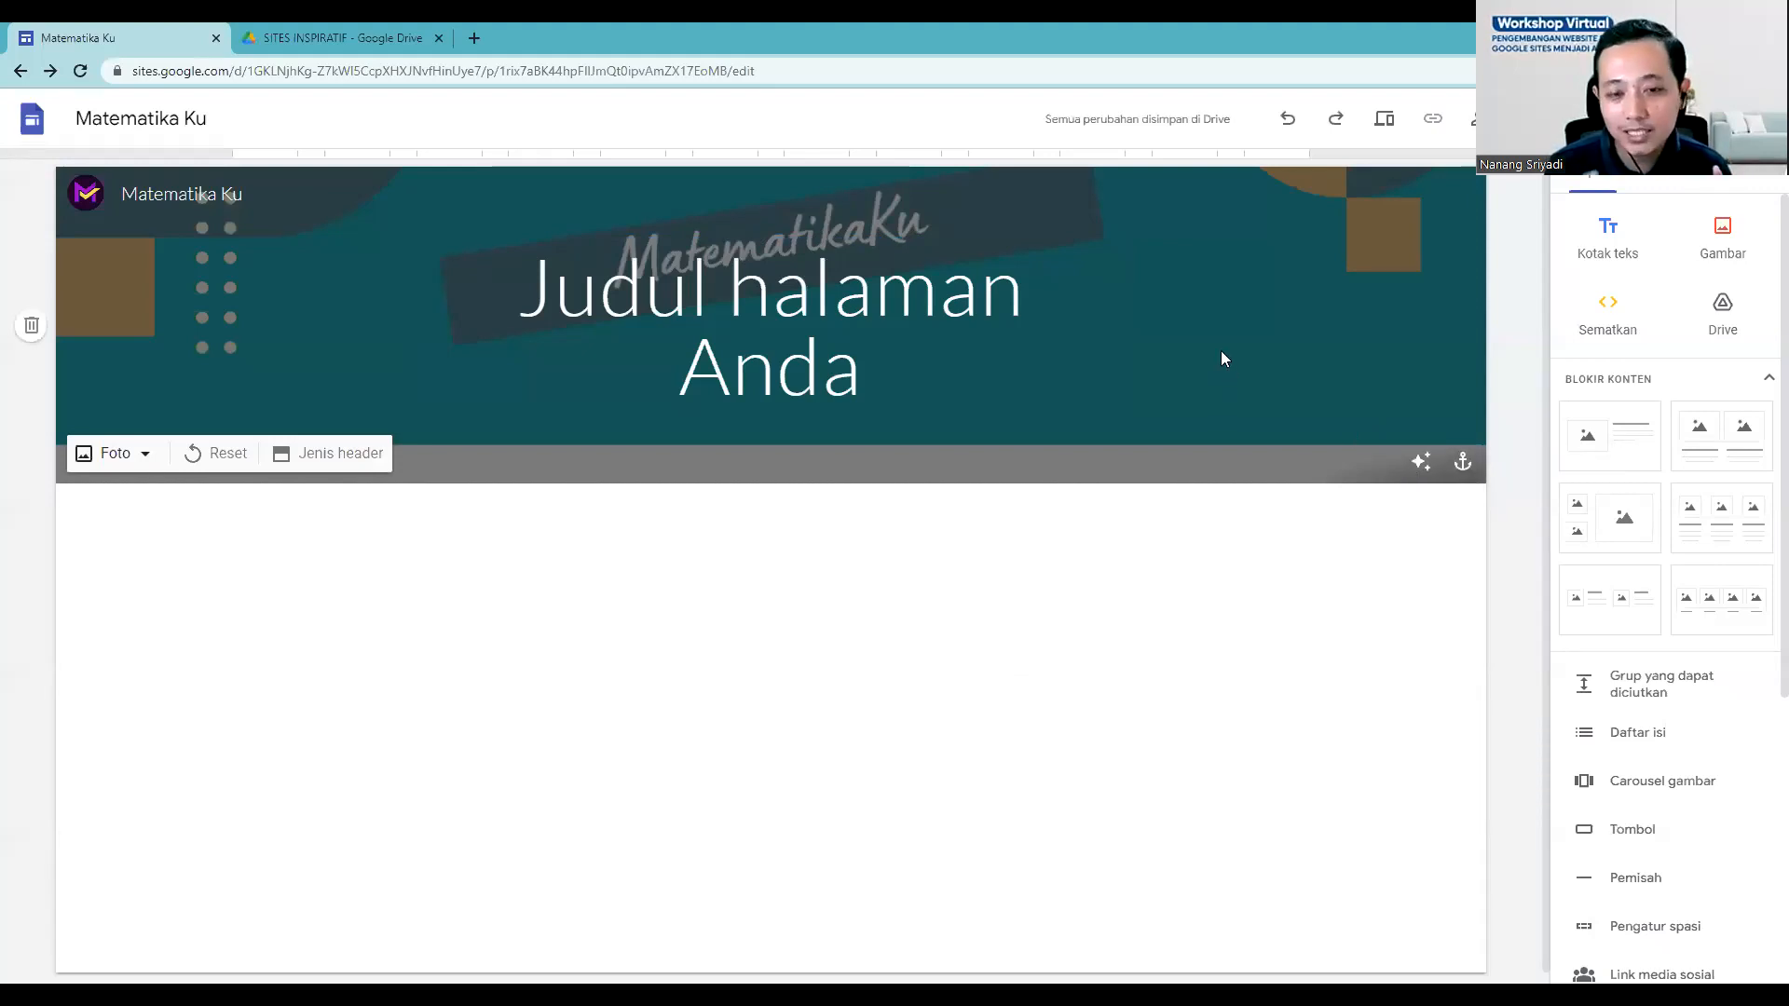
# Step: Delete the page title text box from the header and remove the readability adjustment from the banner image
pyautogui.click(761, 261)
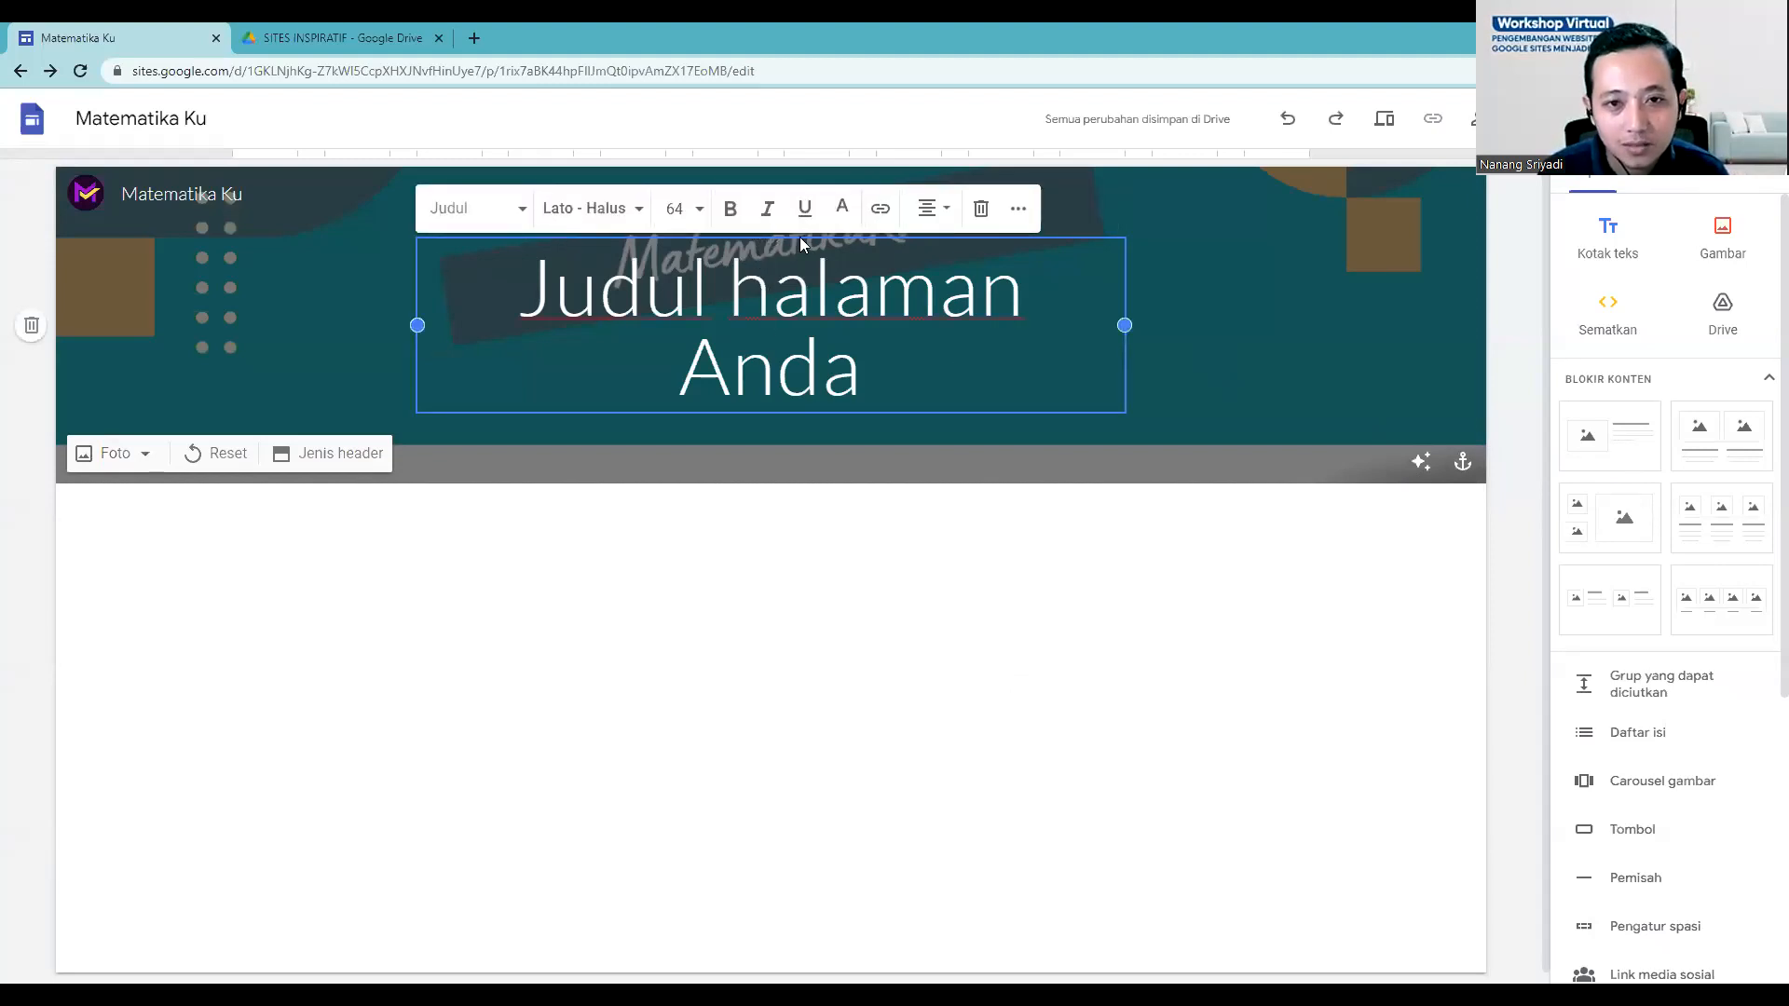
pyautogui.click(979, 210)
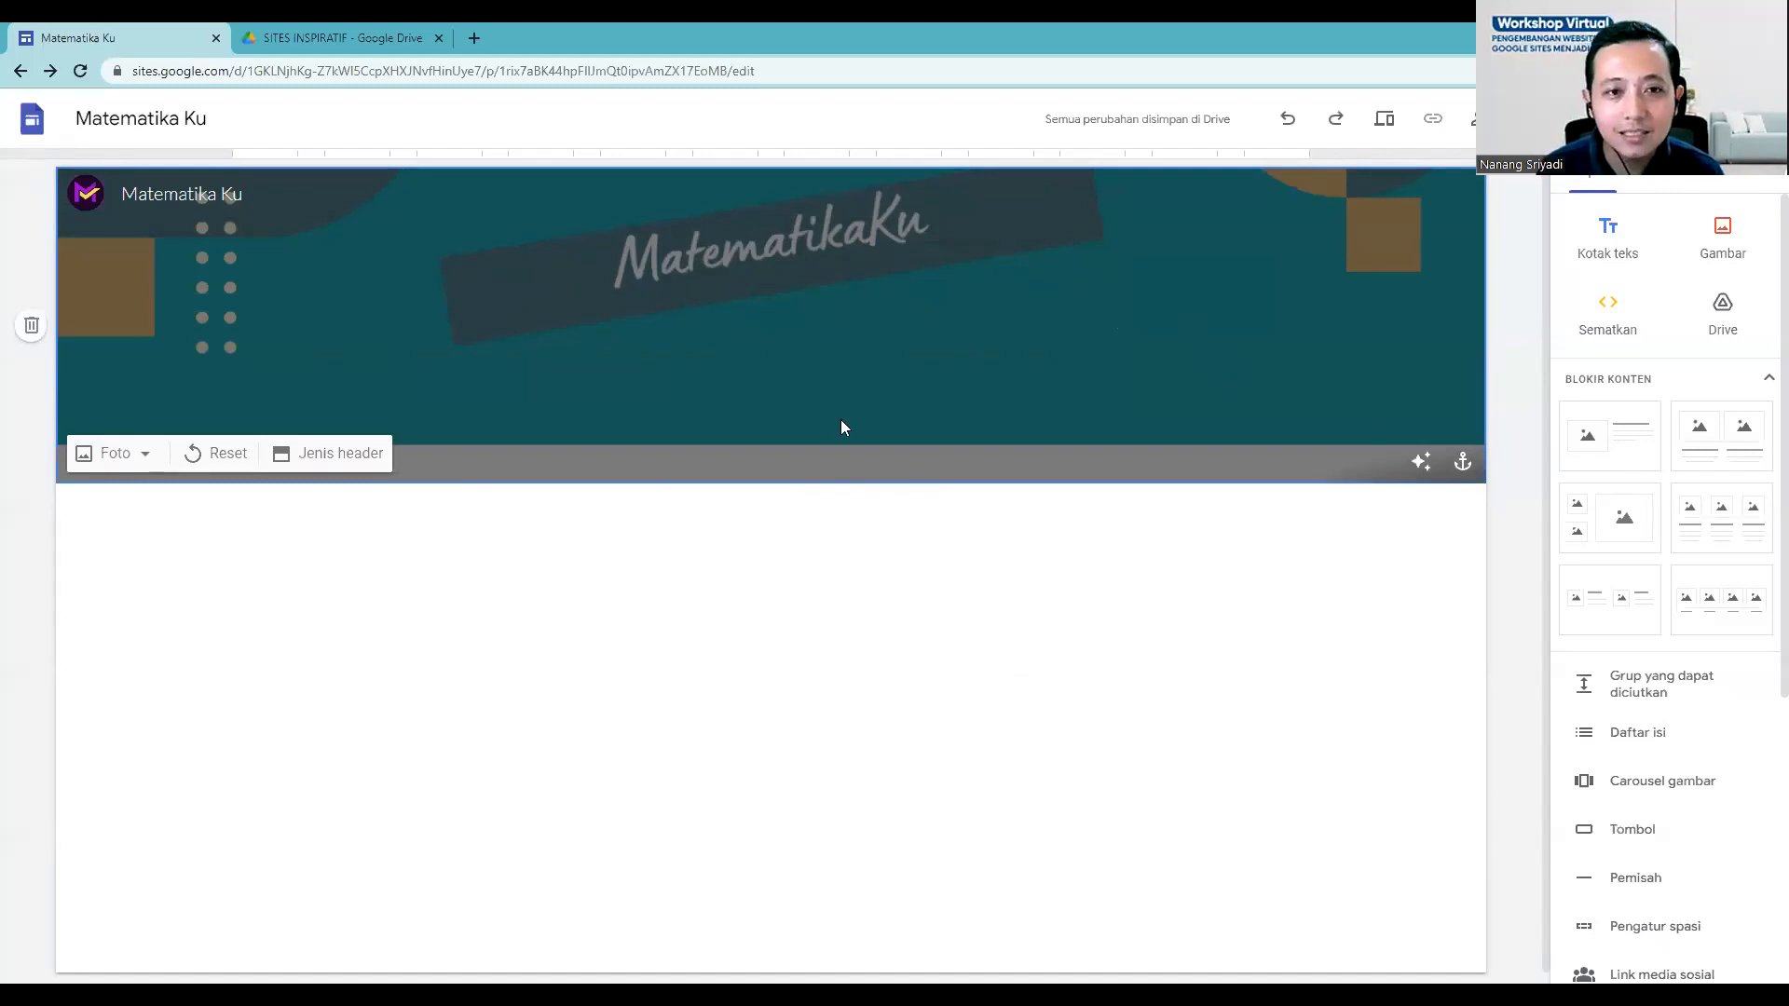
pyautogui.click(1423, 469)
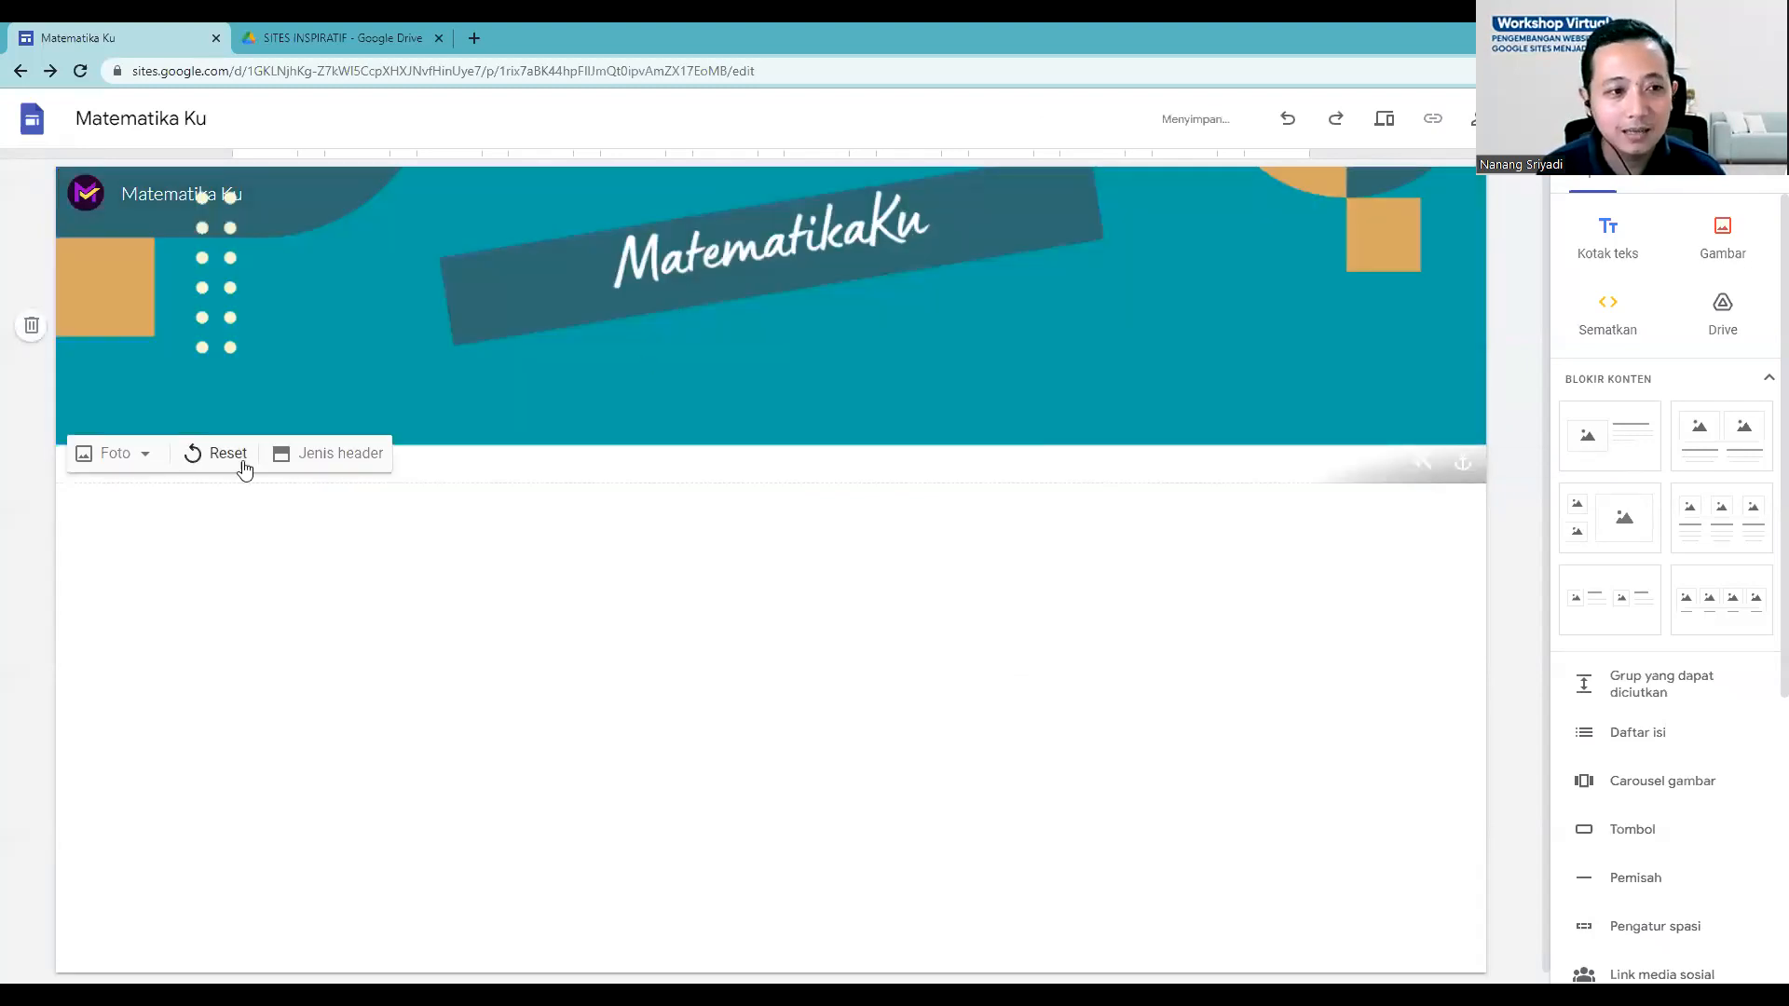
# Step: Try the header types Spanduk besar and Hanya judul with the uploaded banner, and return the header to Spanduk
pyautogui.click(120, 465)
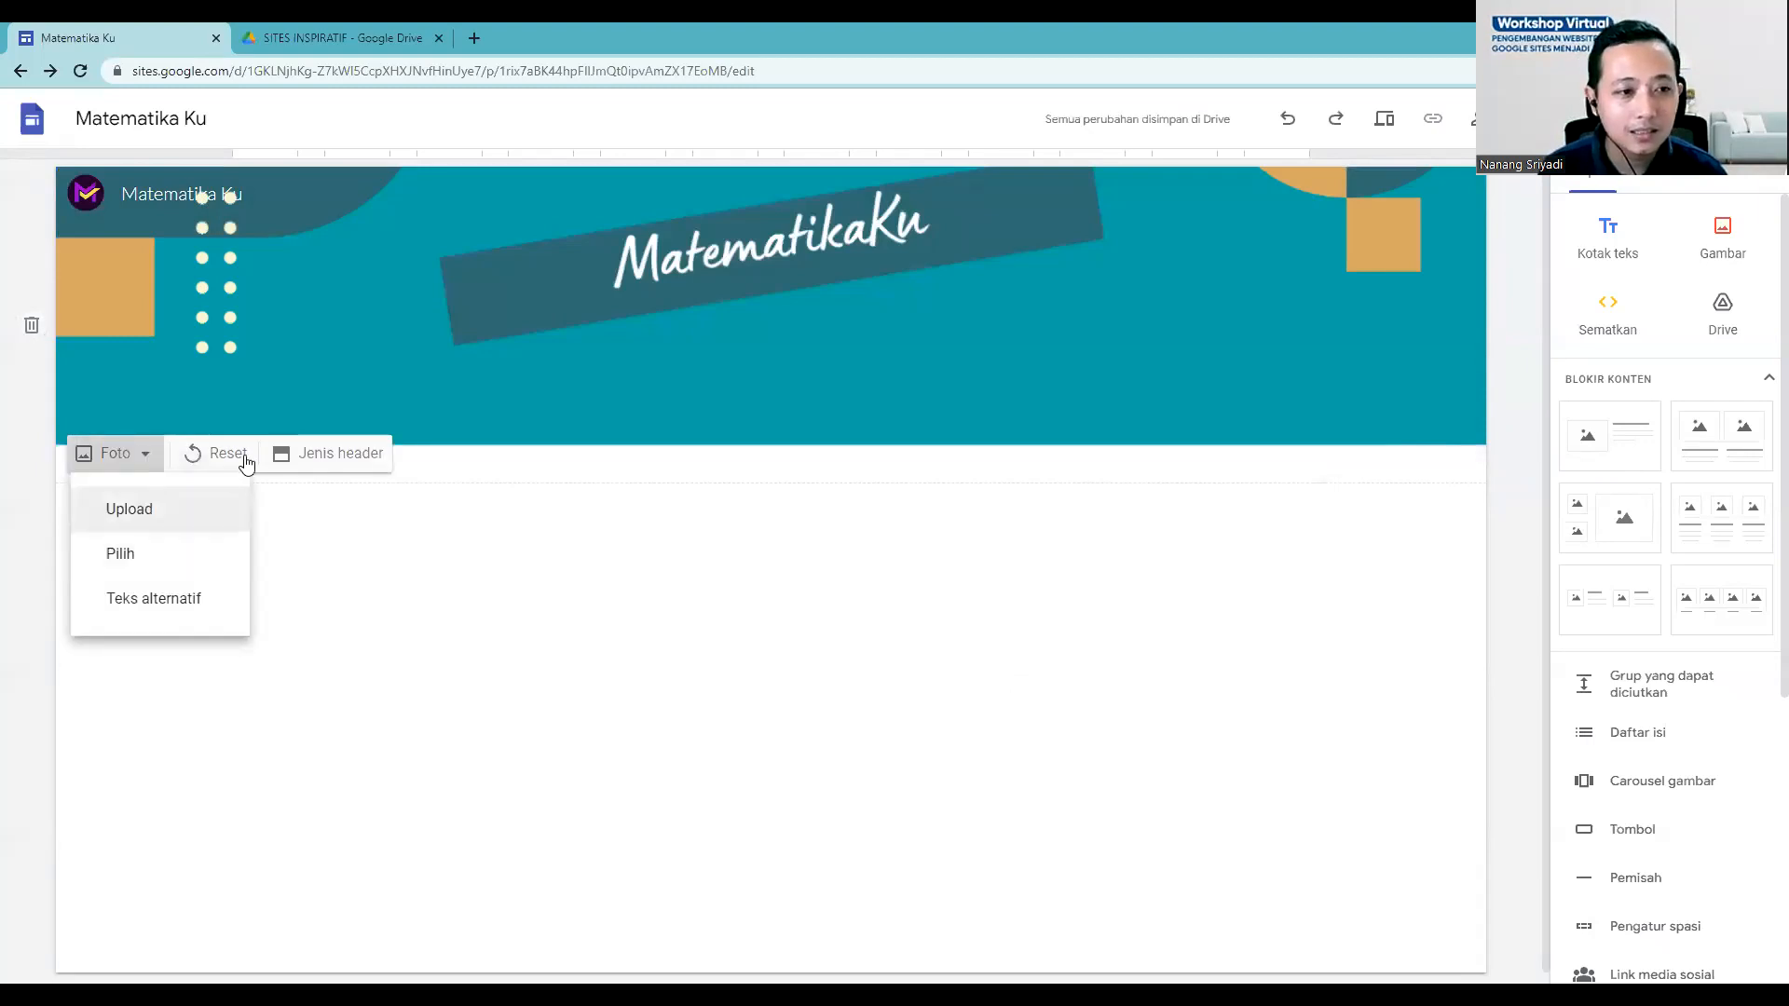
pyautogui.click(375, 457)
pyautogui.click(304, 455)
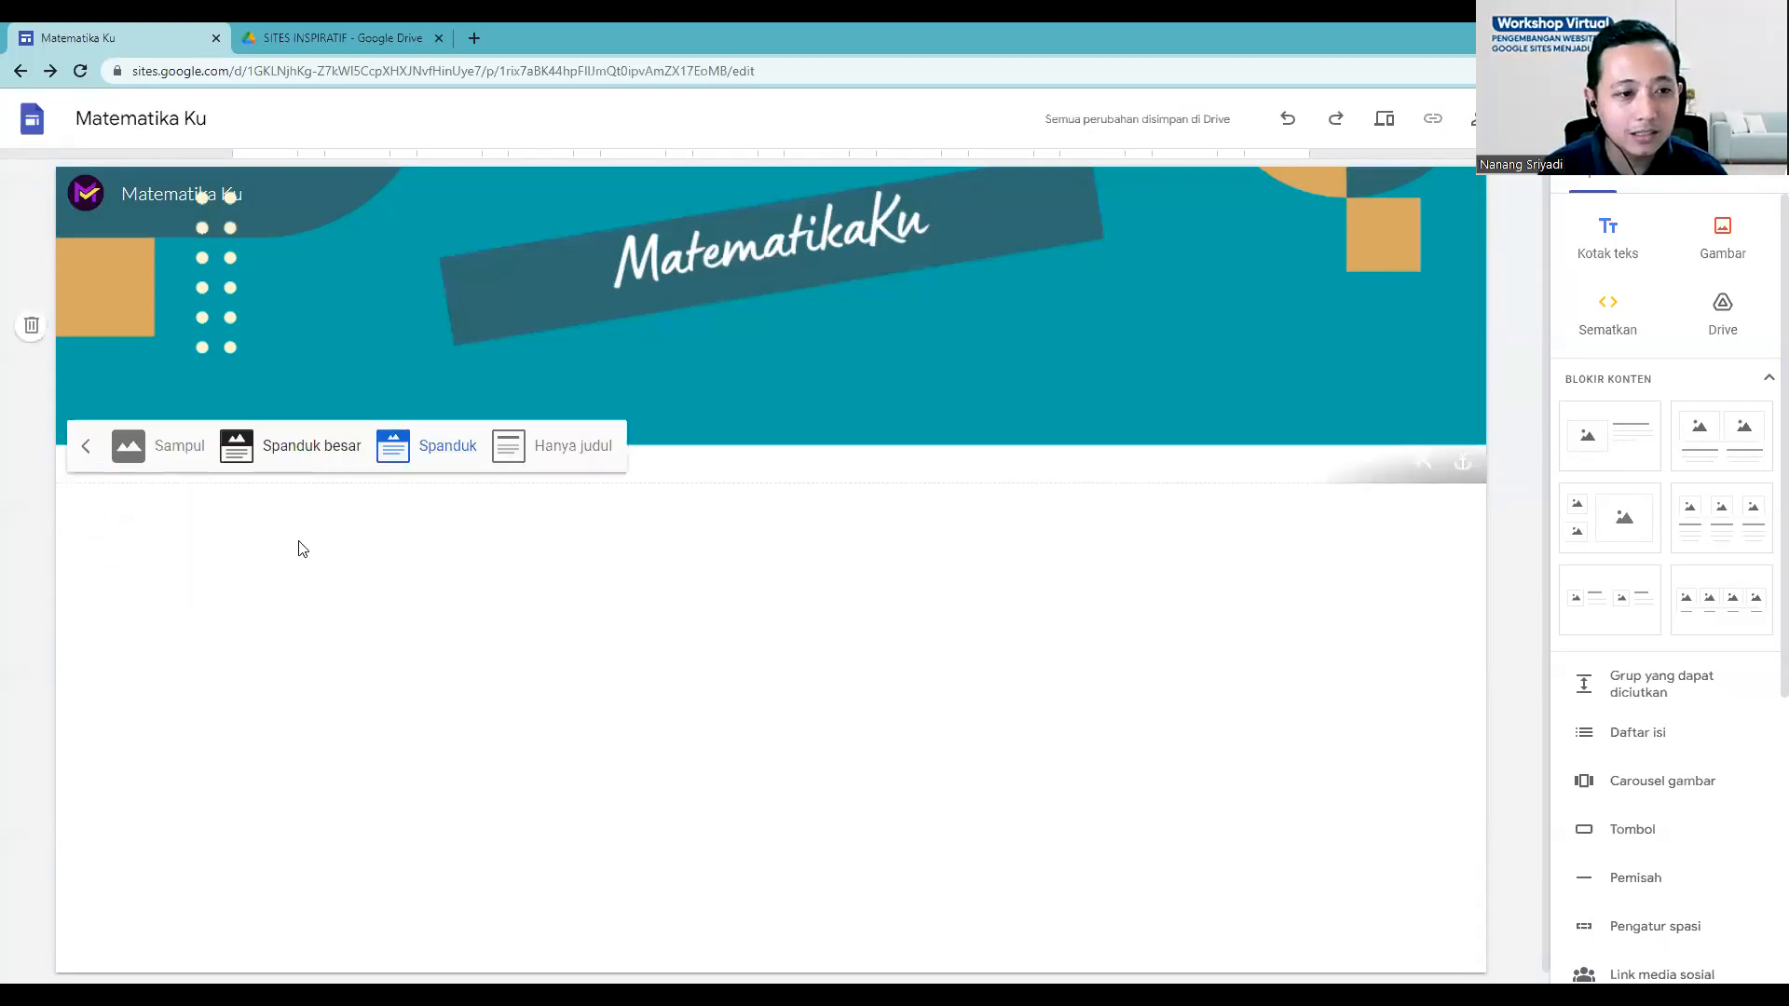
pyautogui.click(276, 448)
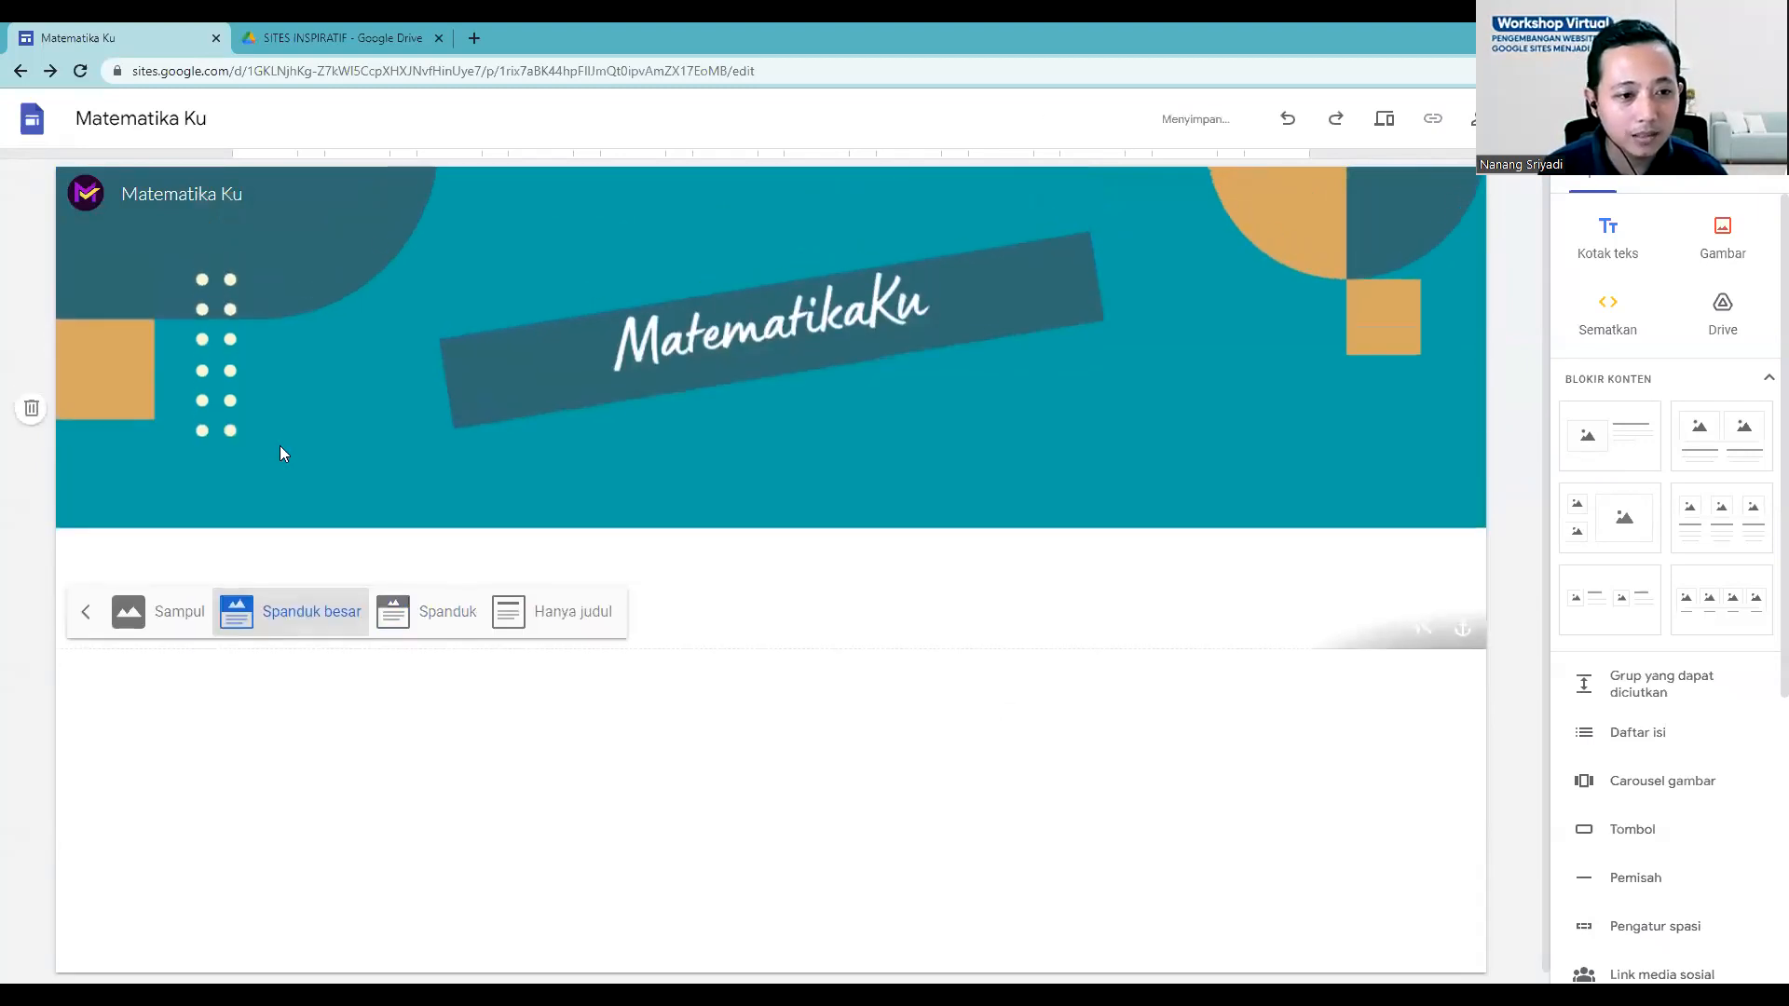
pyautogui.click(413, 630)
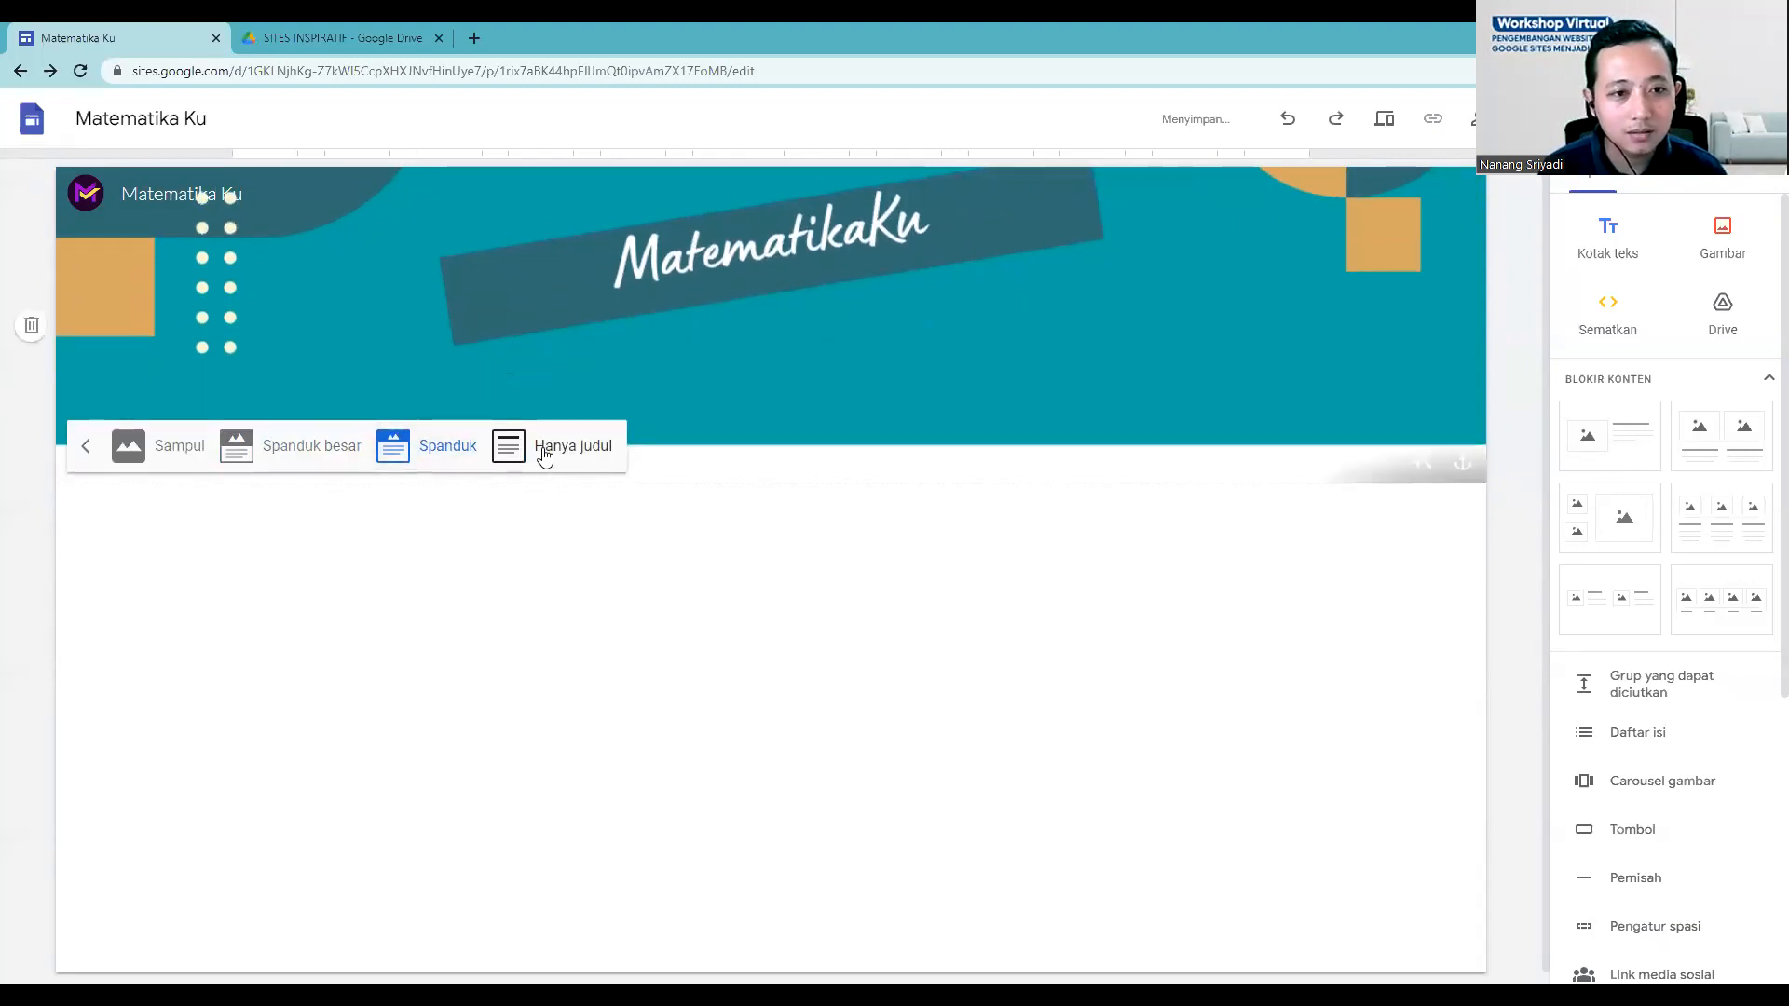
pyautogui.click(545, 452)
pyautogui.click(368, 300)
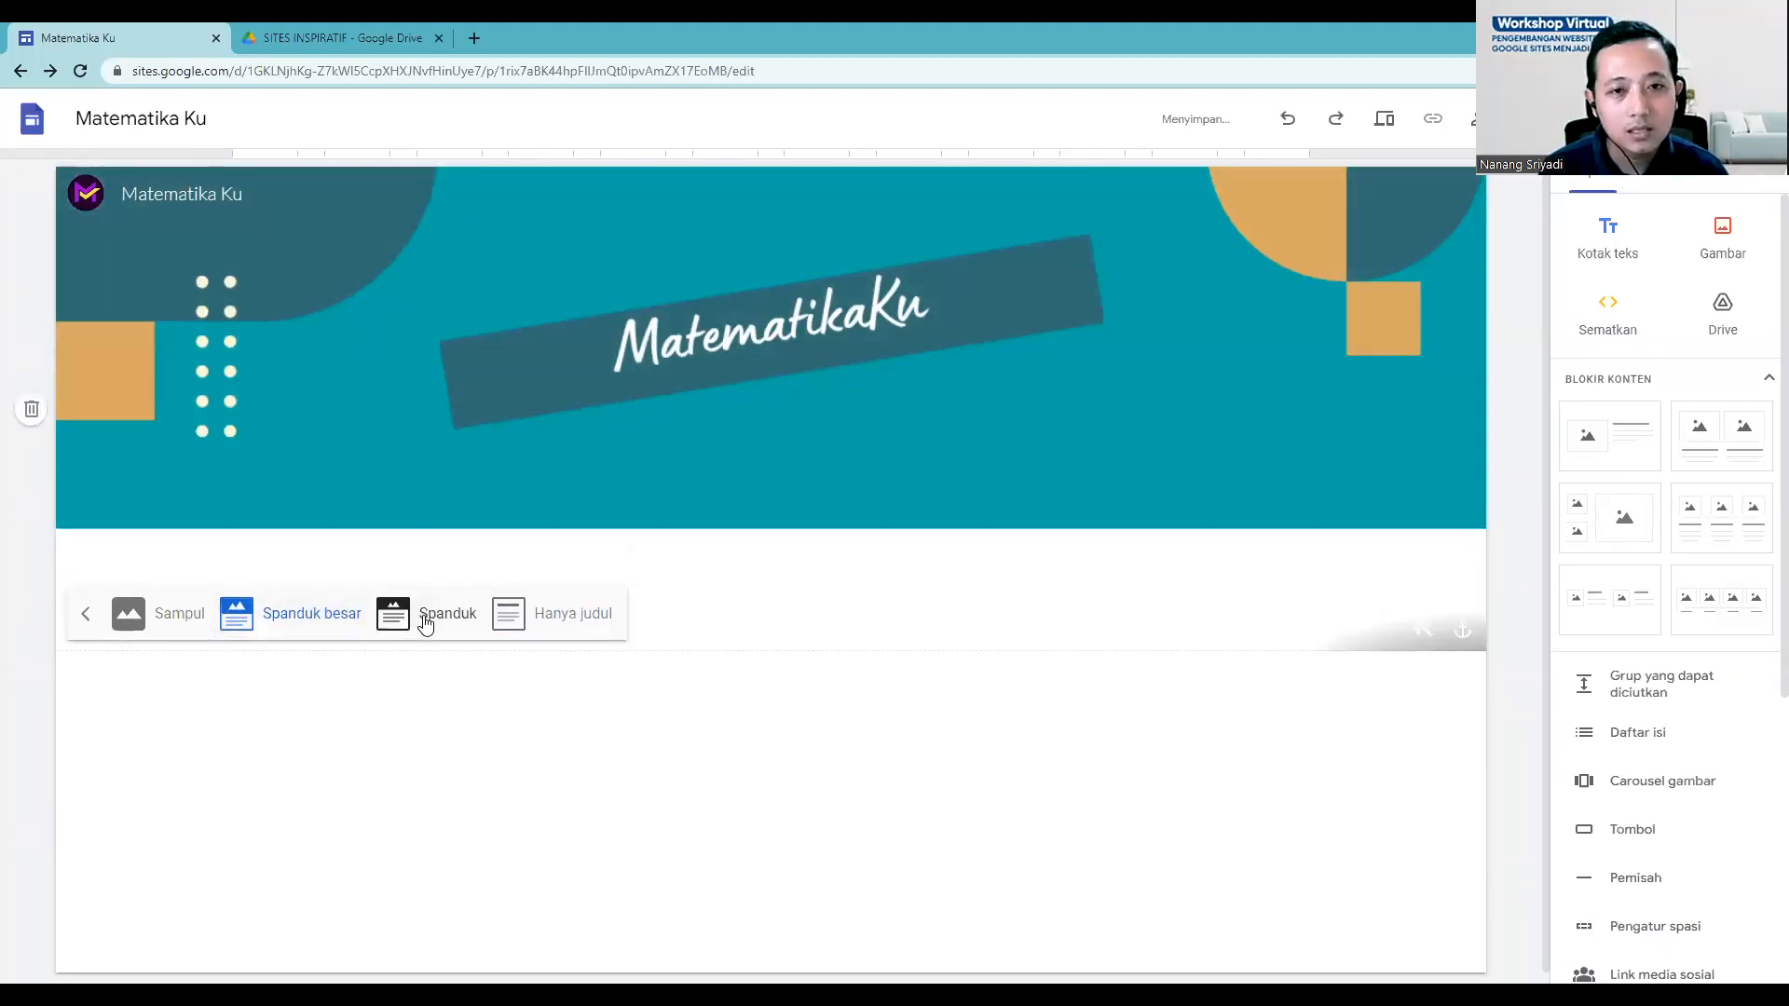
pyautogui.click(416, 622)
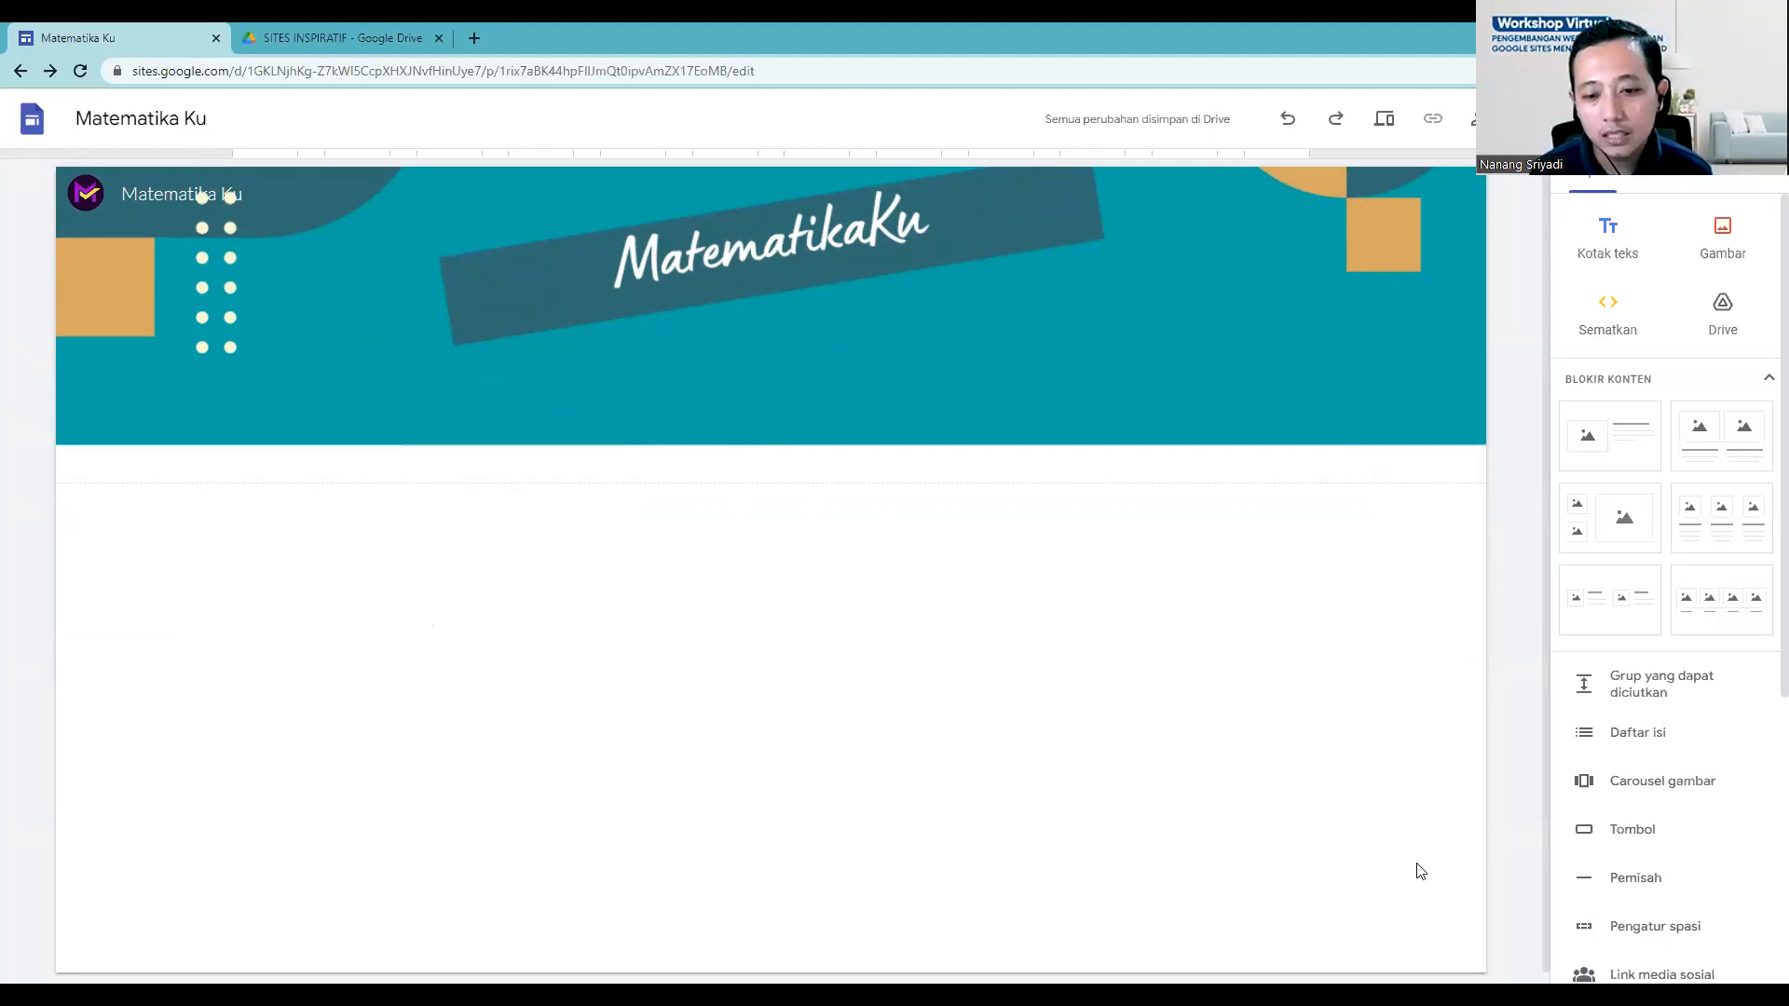
# Step: Add a footer to the page and leave its text box empty
pyautogui.moveTo(1217, 880)
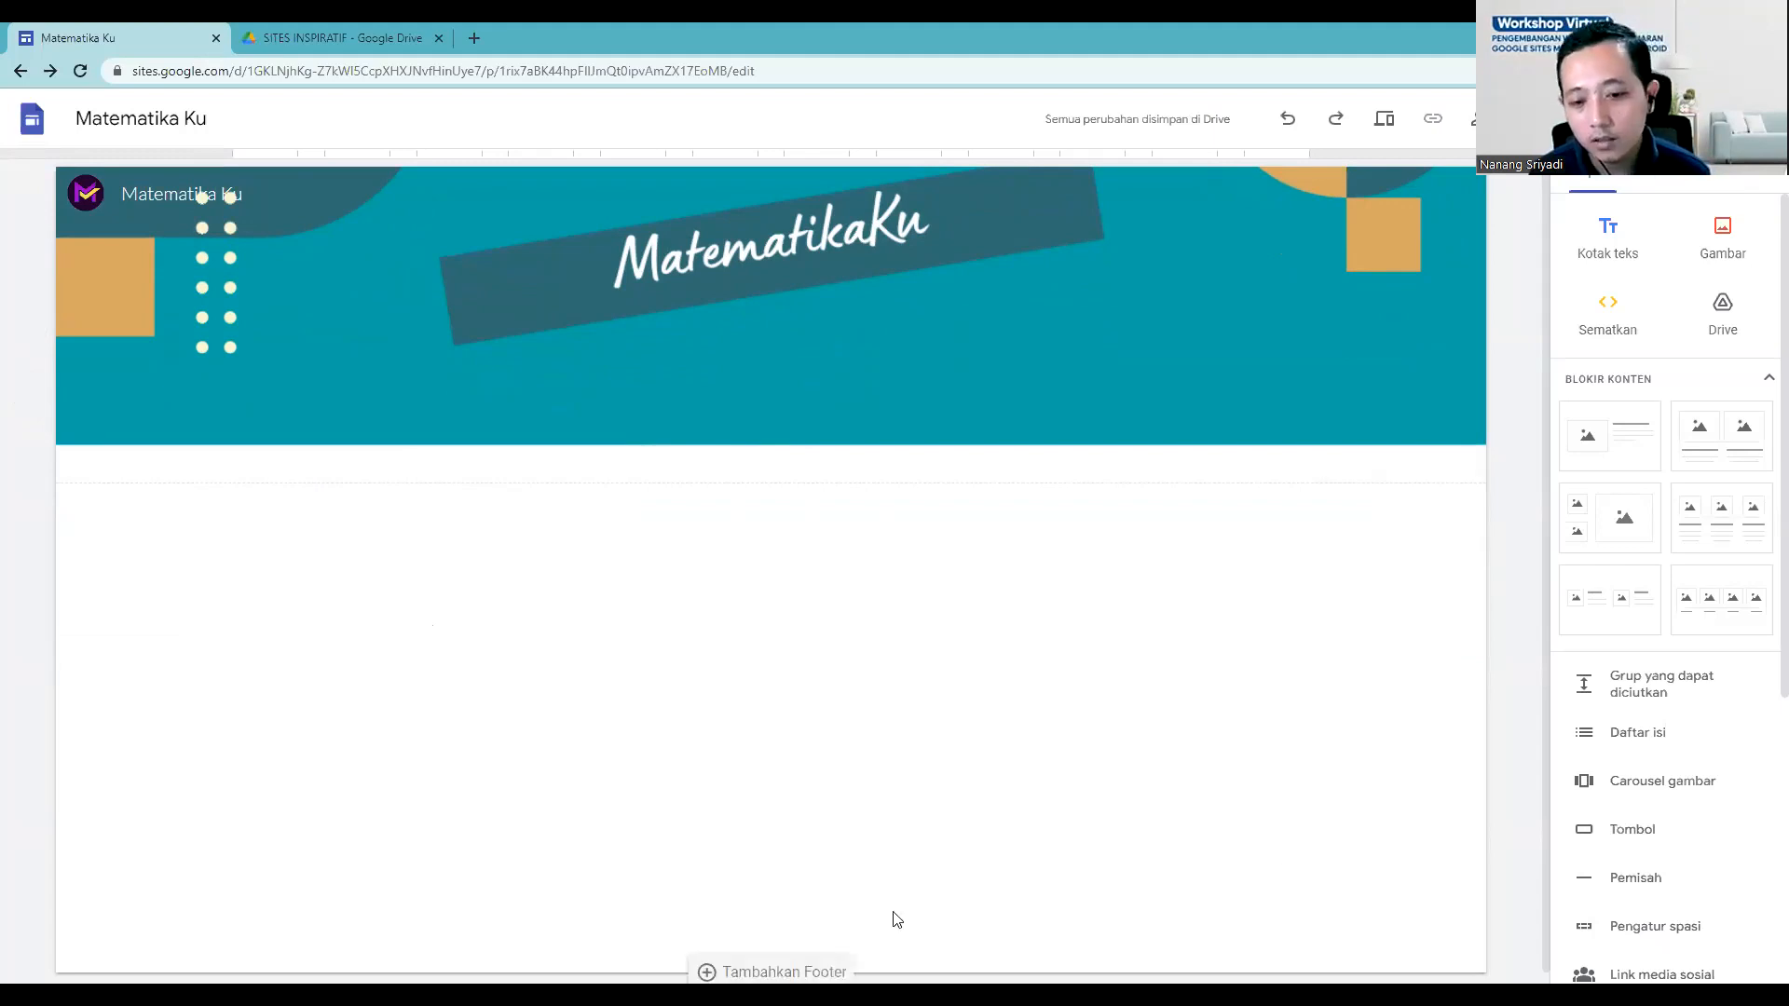
pyautogui.click(780, 973)
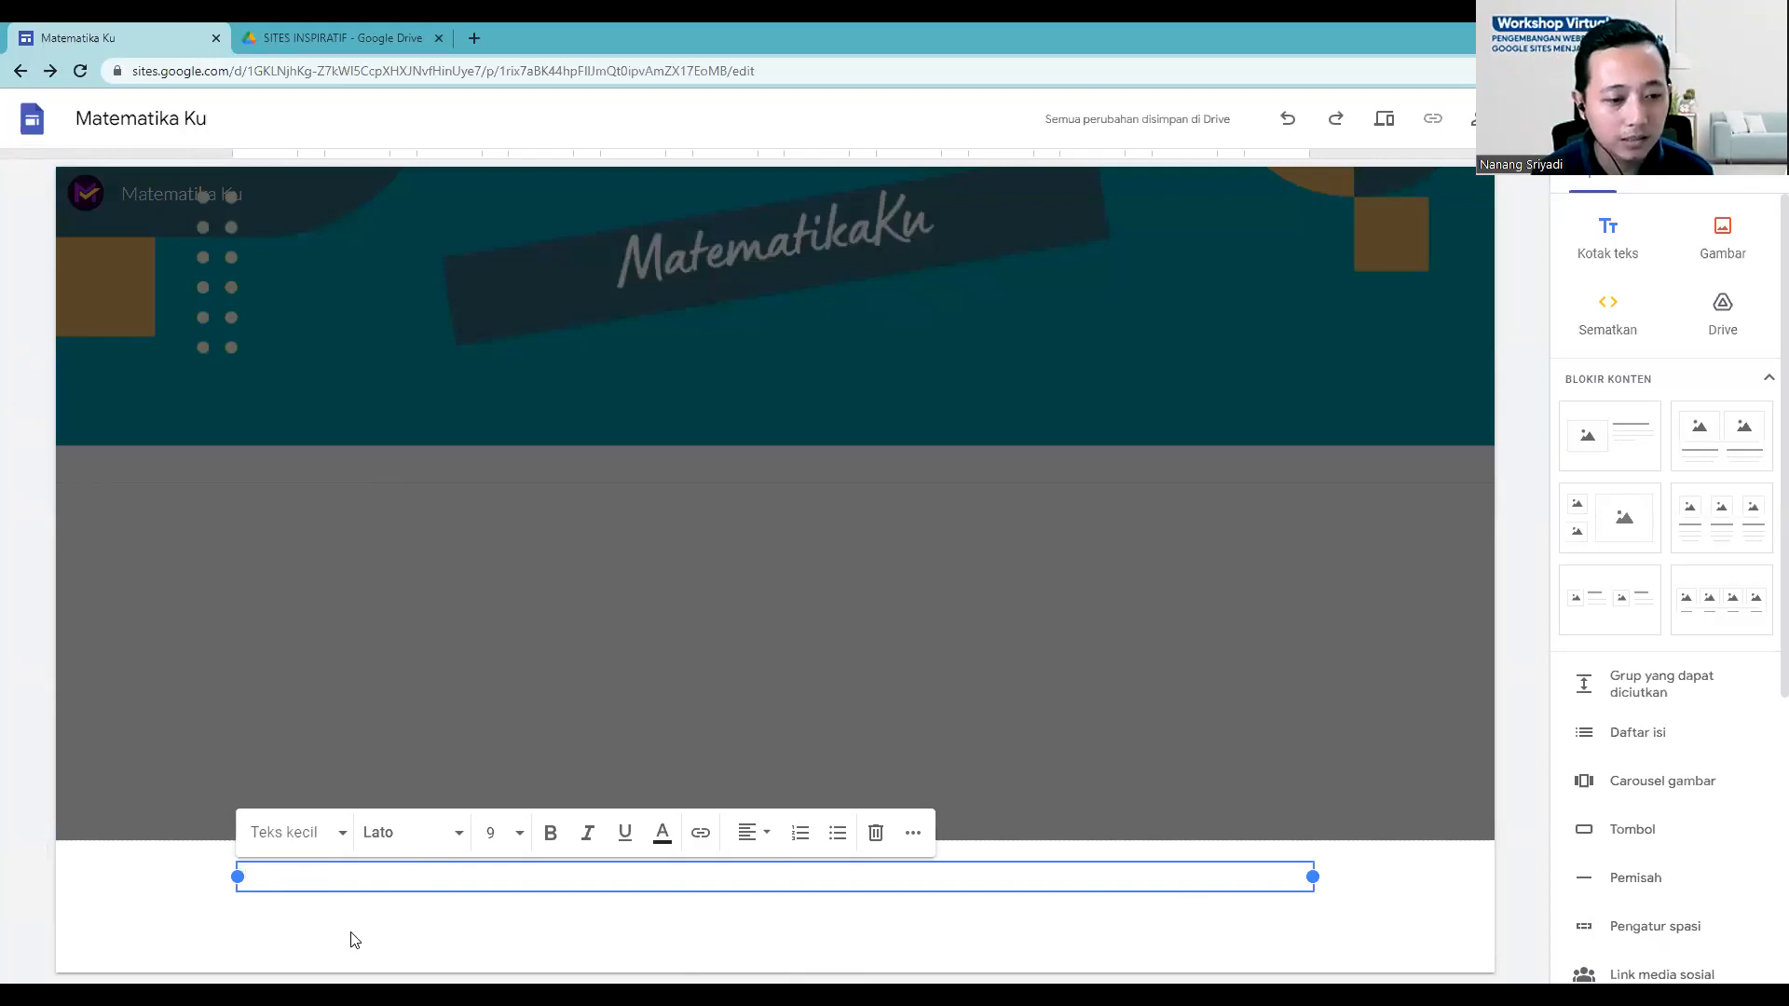
pyautogui.click(376, 931)
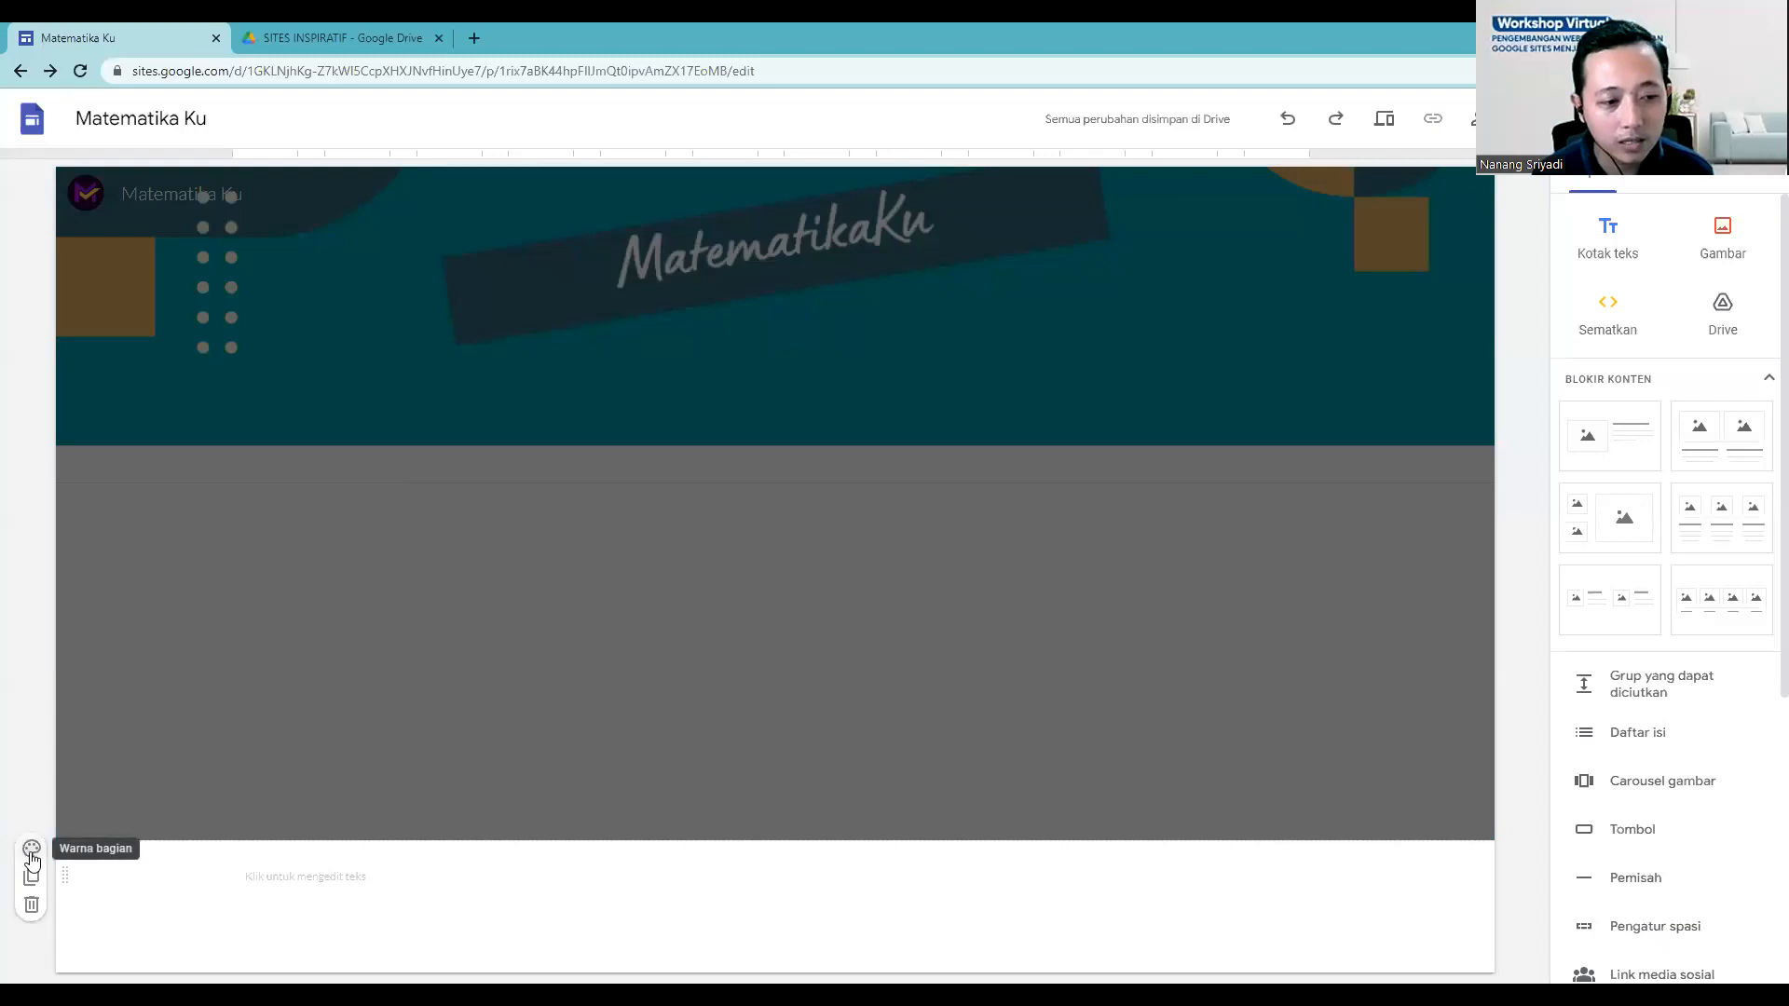
# Step: Try the section colour Gaya 2 on the footer and set it to Gaya 3
pyautogui.click(31, 850)
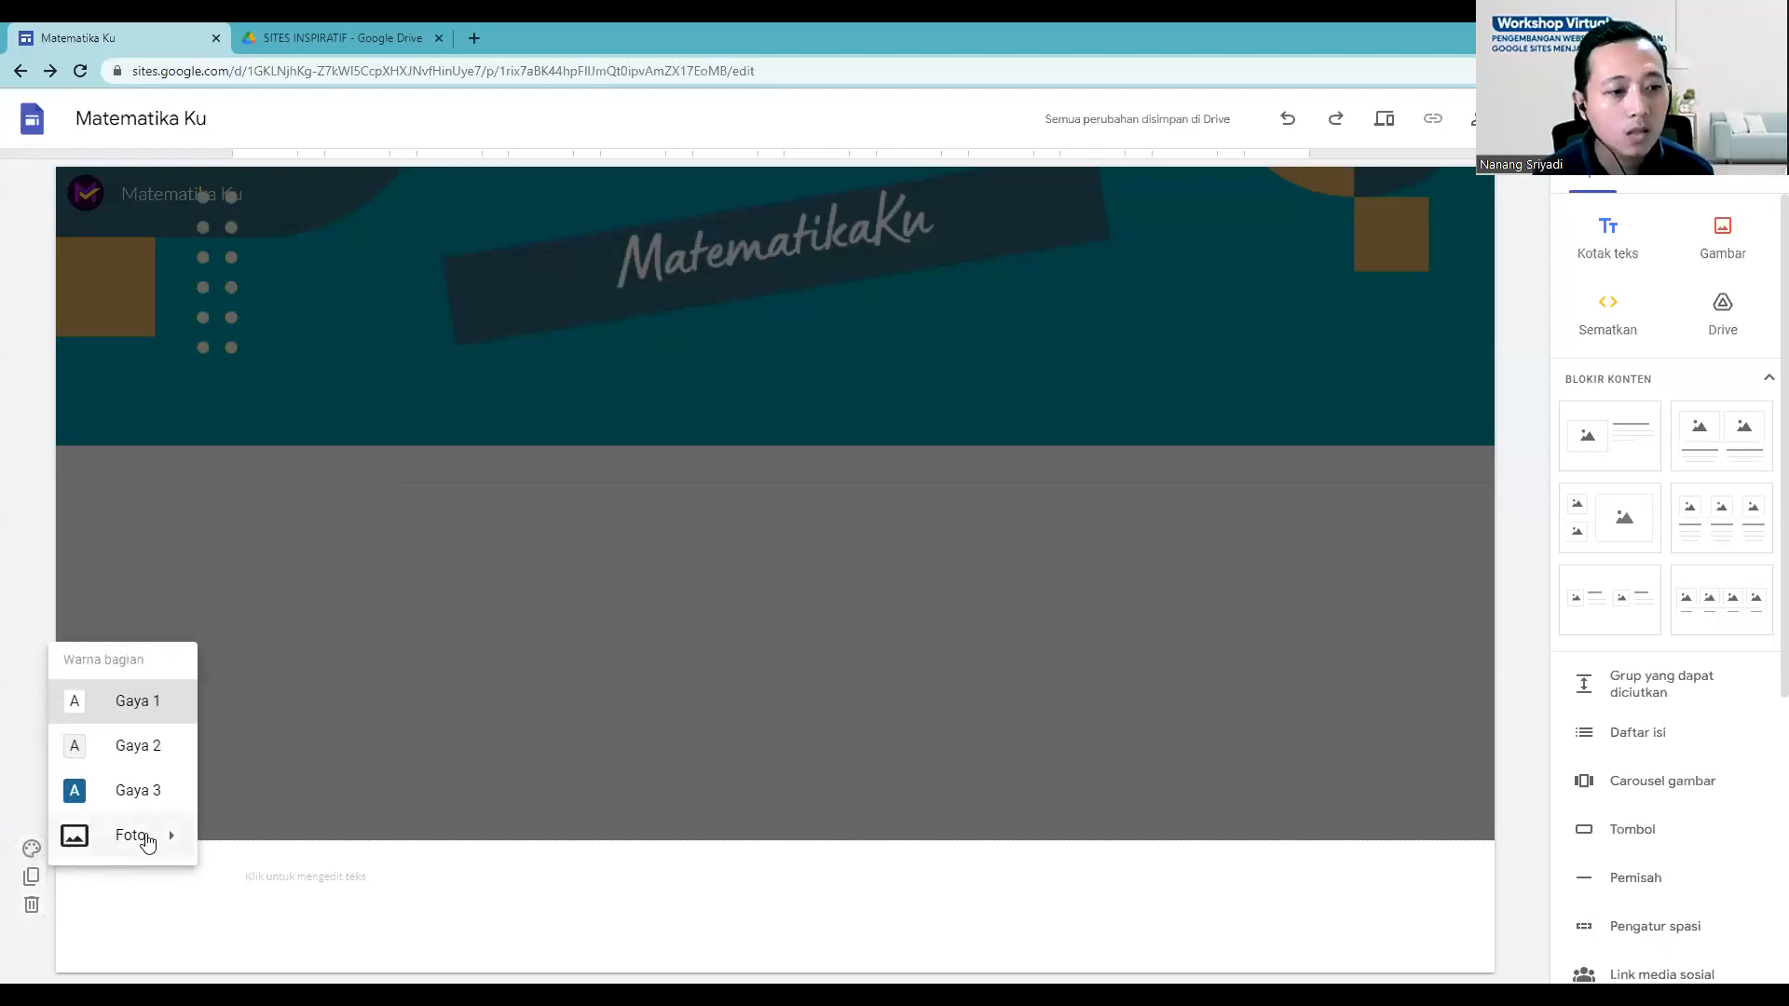
pyautogui.click(154, 755)
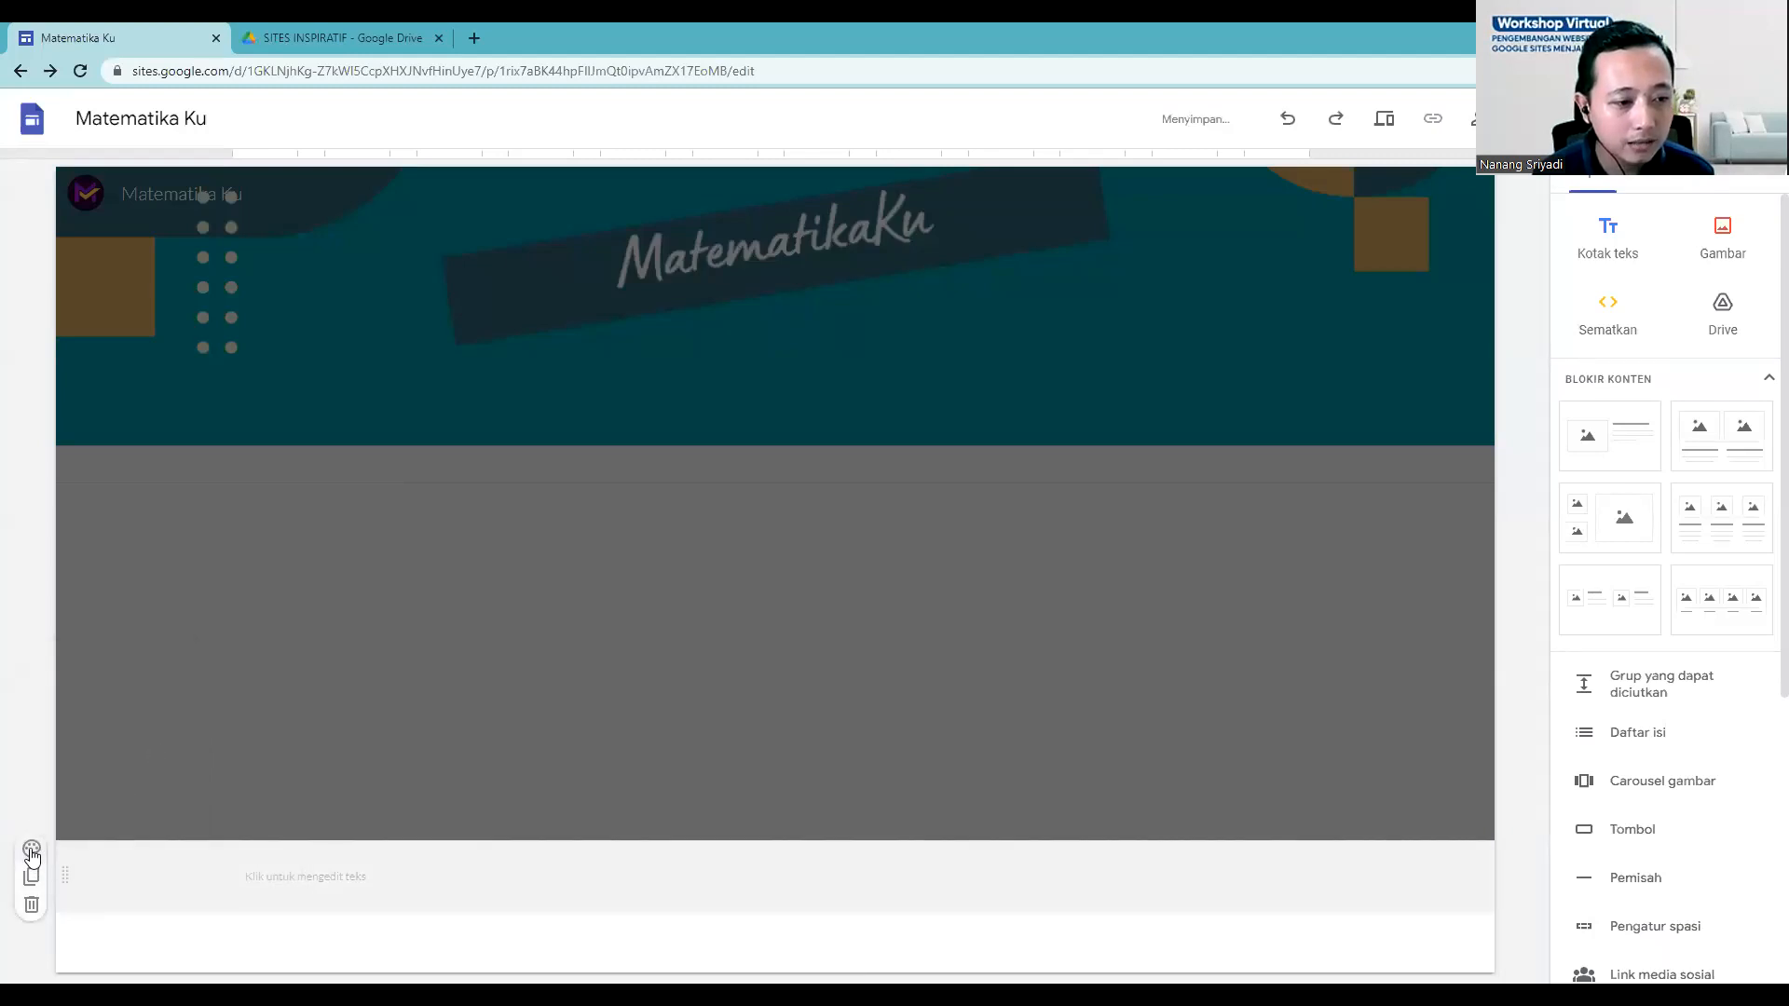
pyautogui.click(32, 850)
pyautogui.click(110, 794)
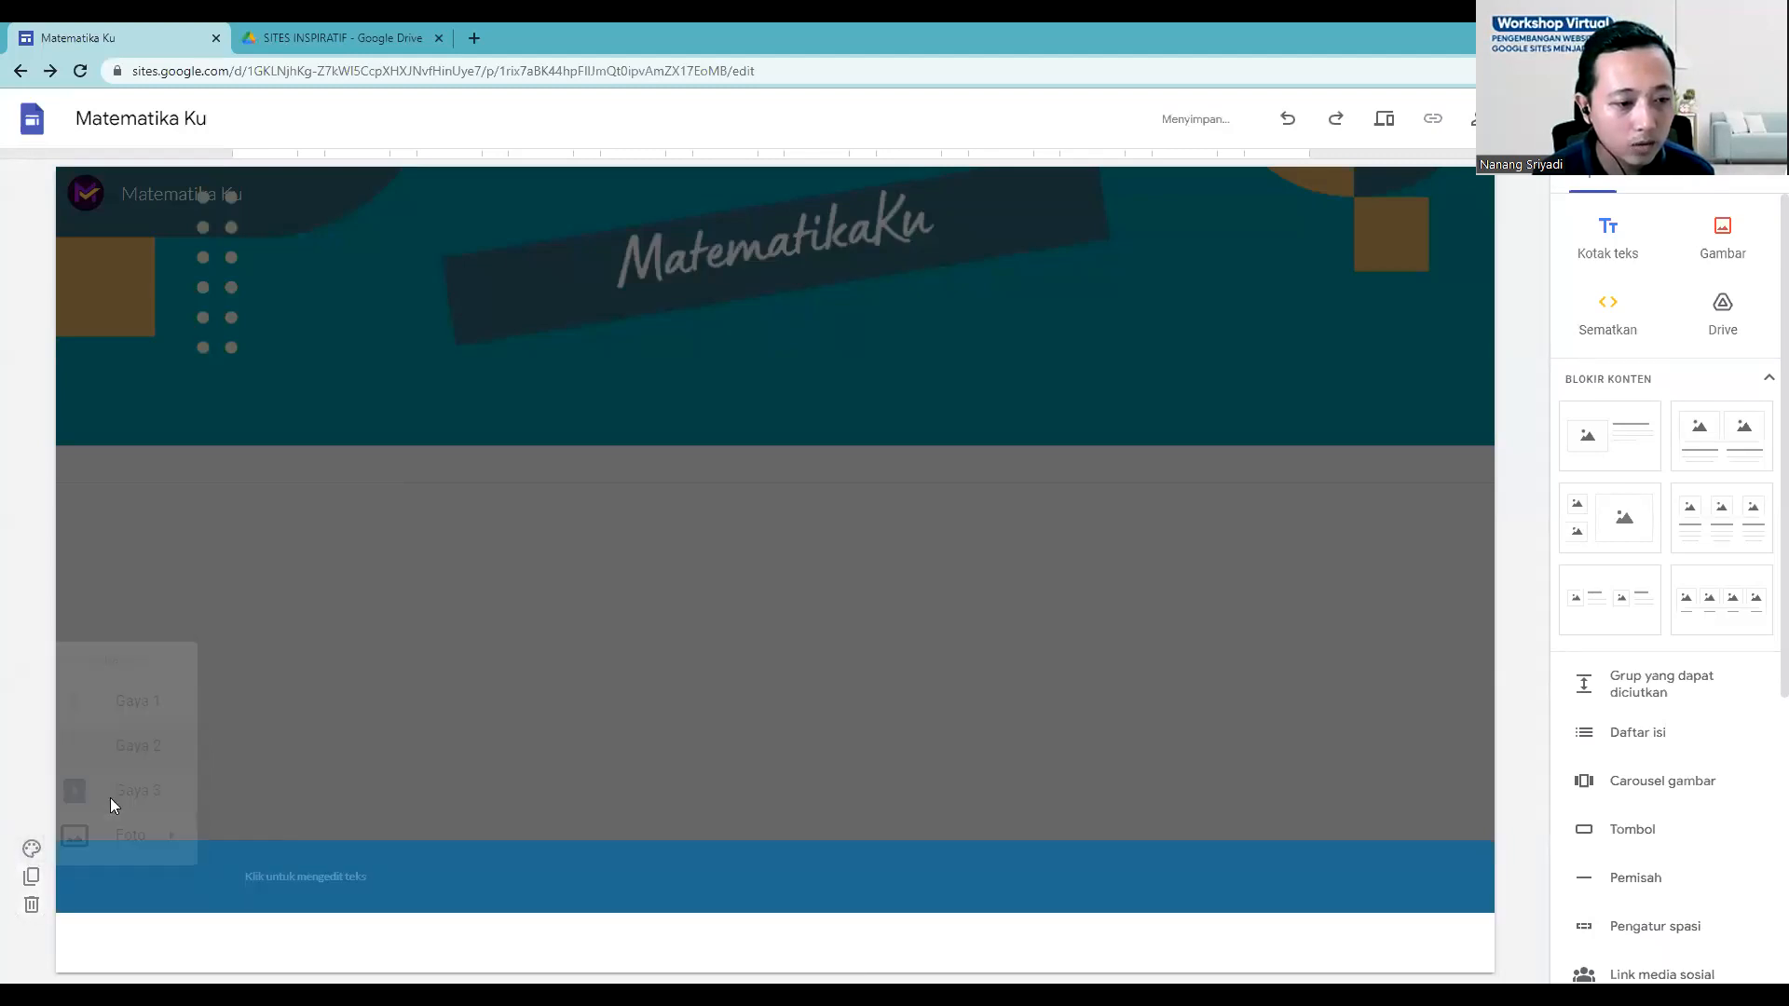
# Step: Upload banner bawah.png as the footer's background photo and leave footer editing
pyautogui.click(31, 849)
pyautogui.moveTo(172, 846)
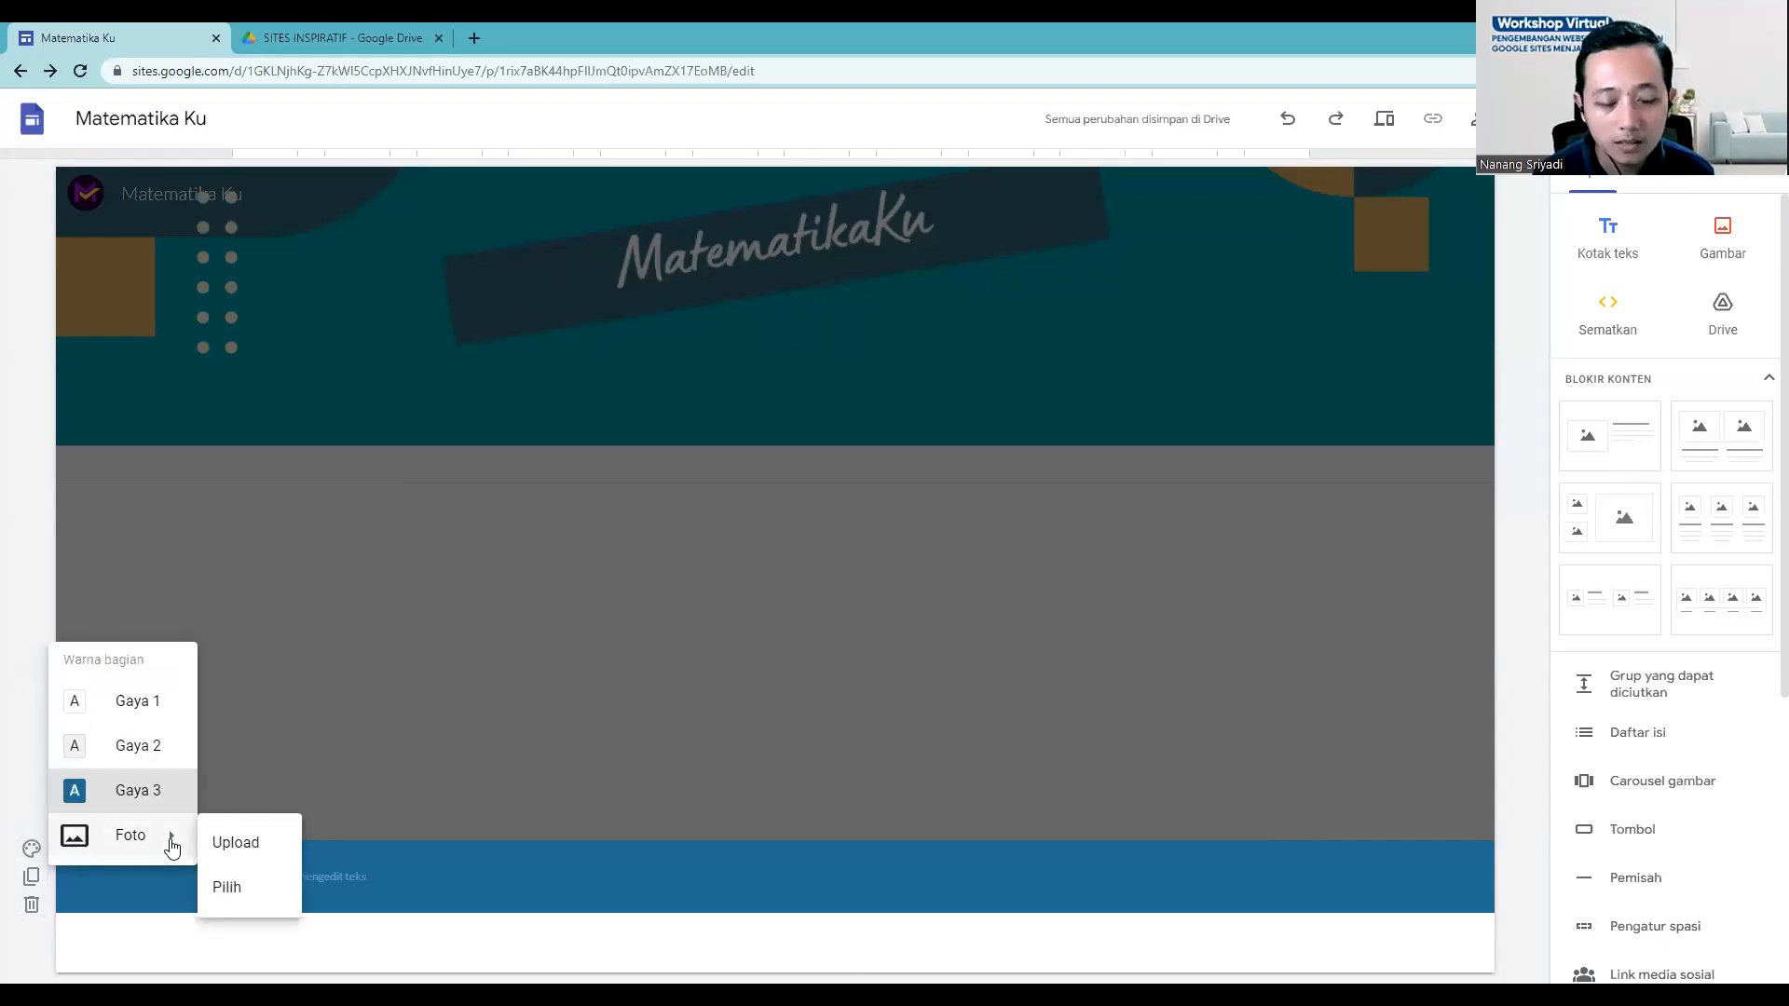
pyautogui.click(238, 843)
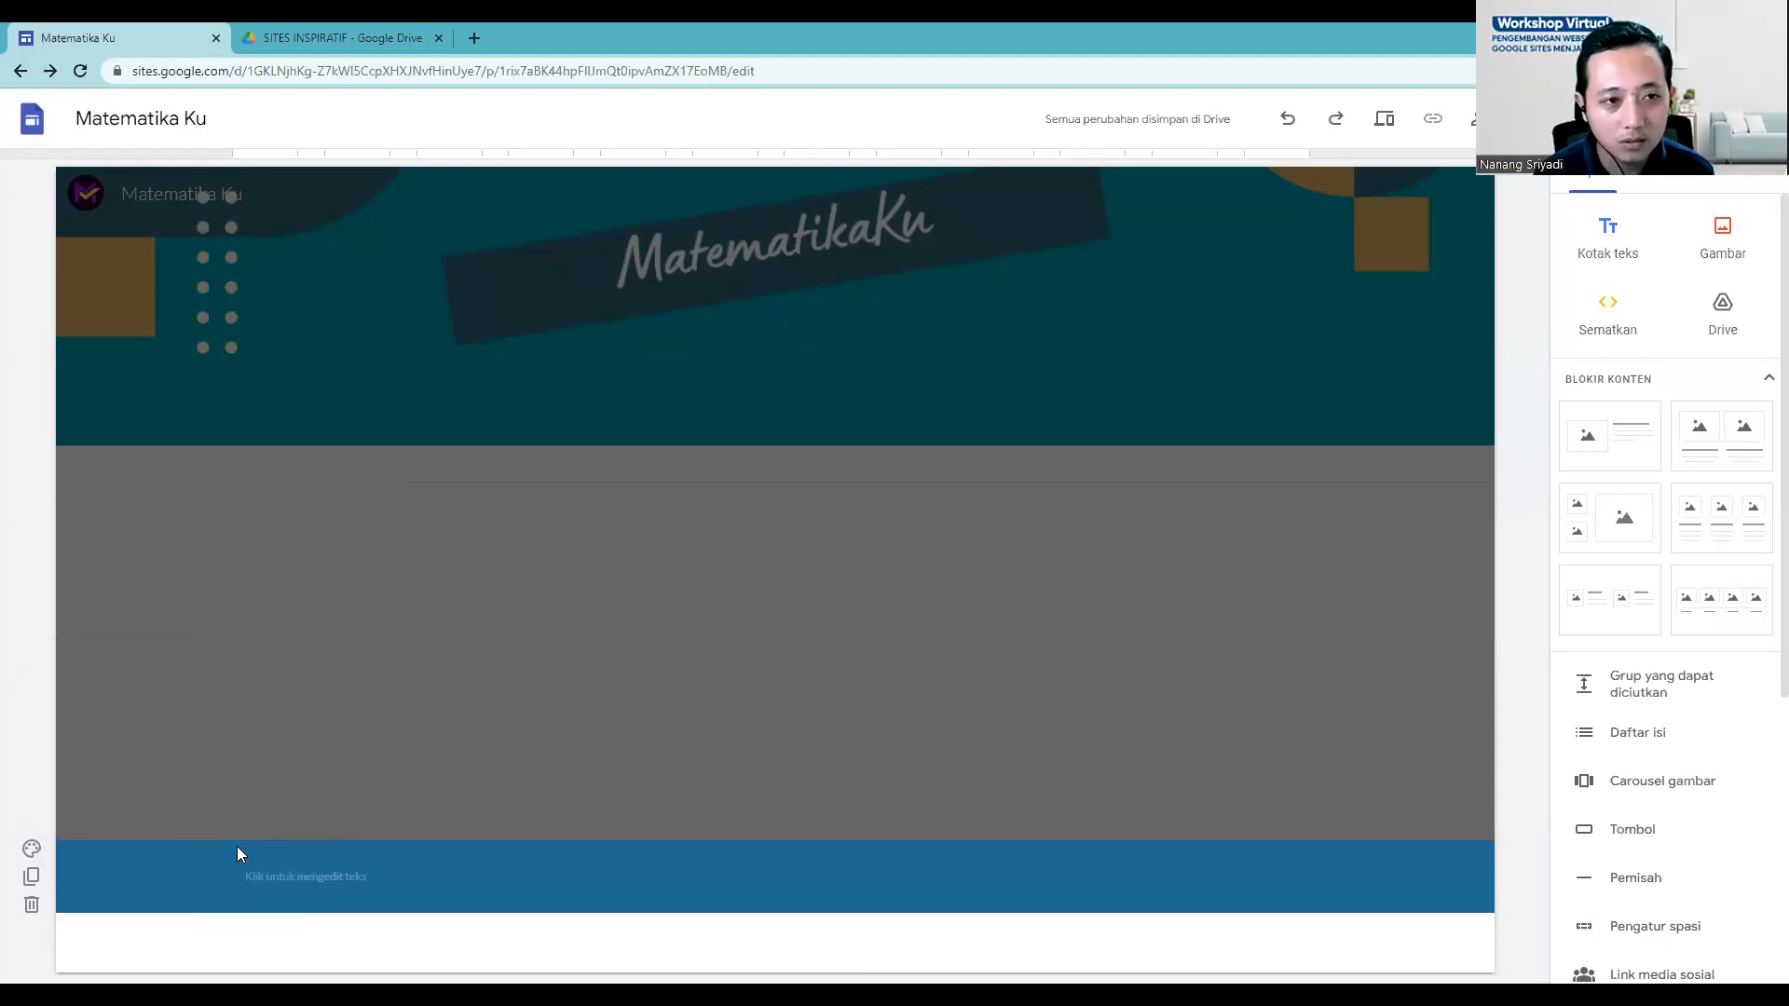
pyautogui.click(426, 240)
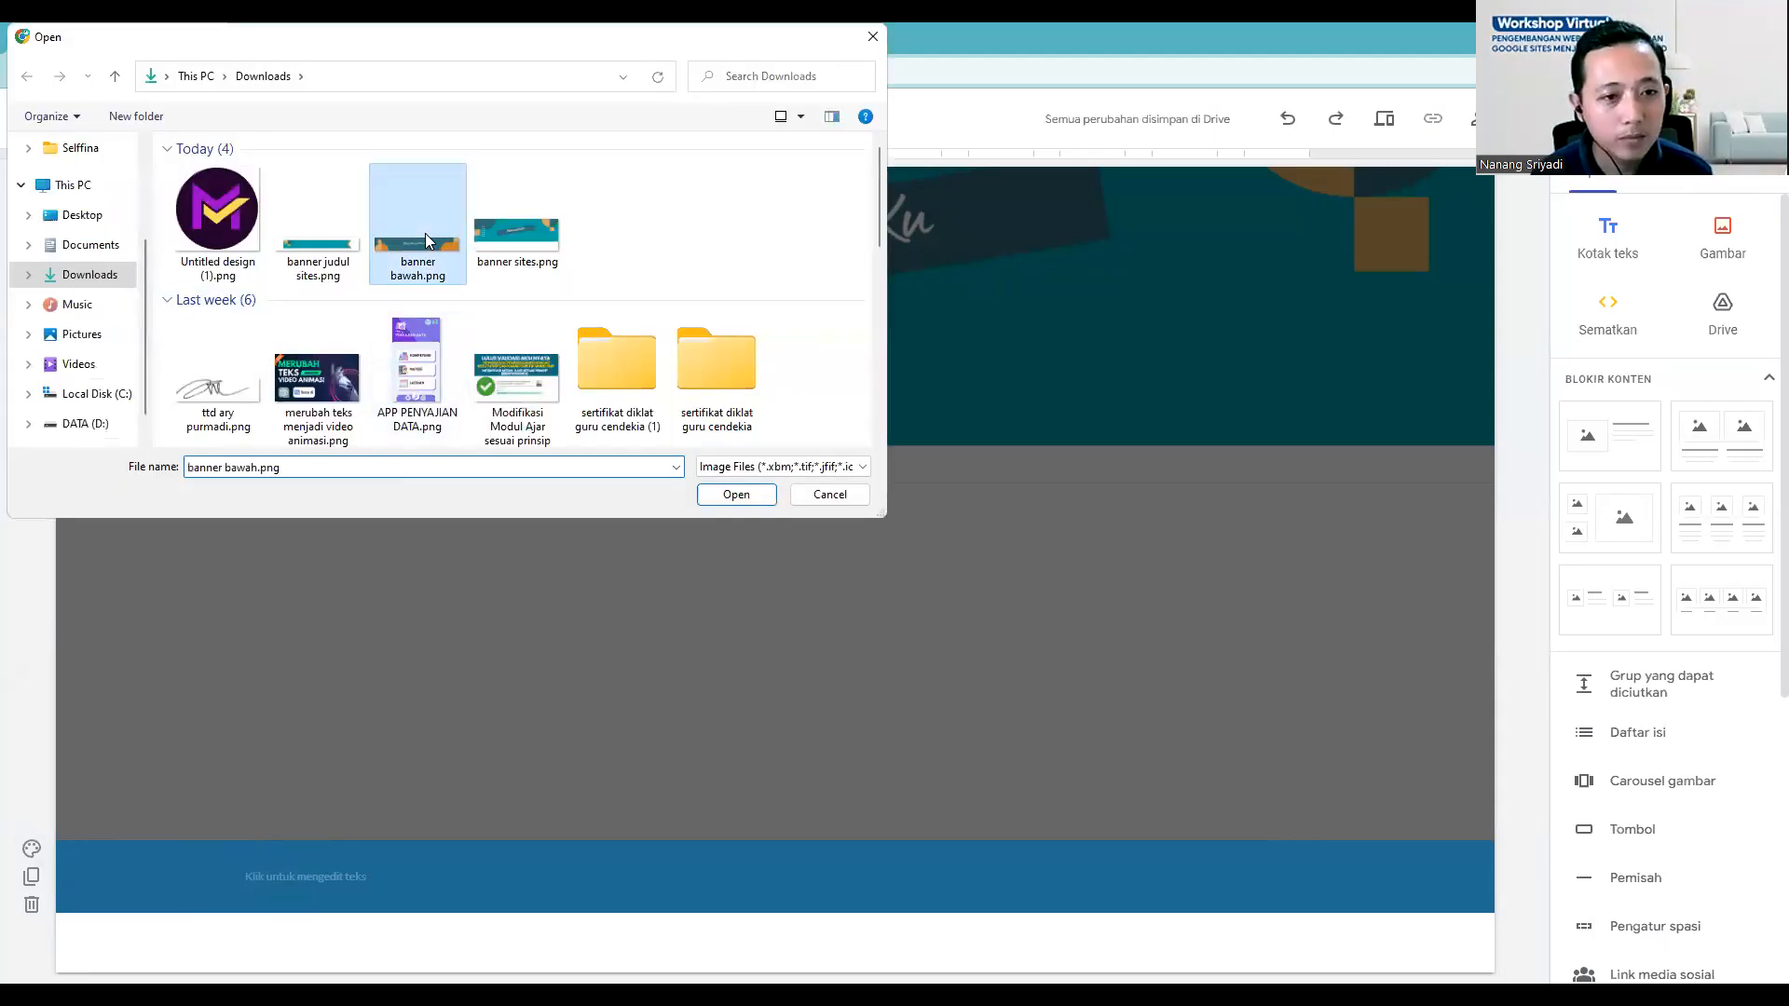
pyautogui.doubleClick(426, 241)
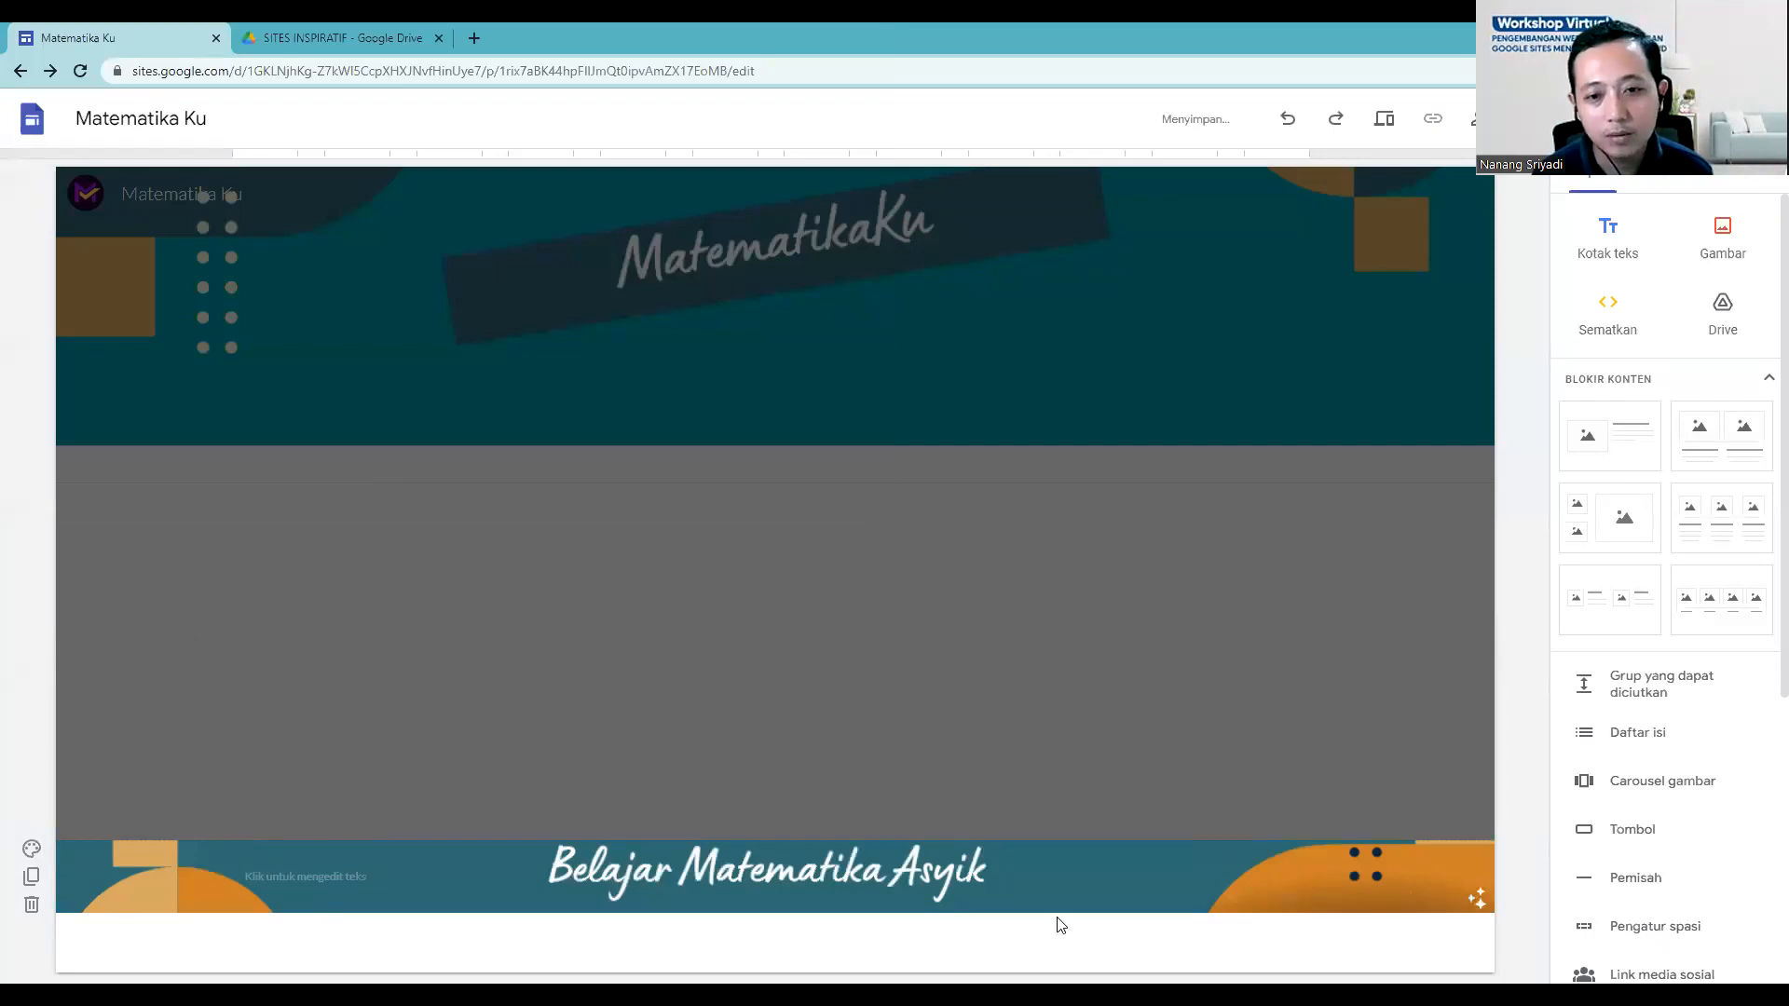
pyautogui.click(1086, 584)
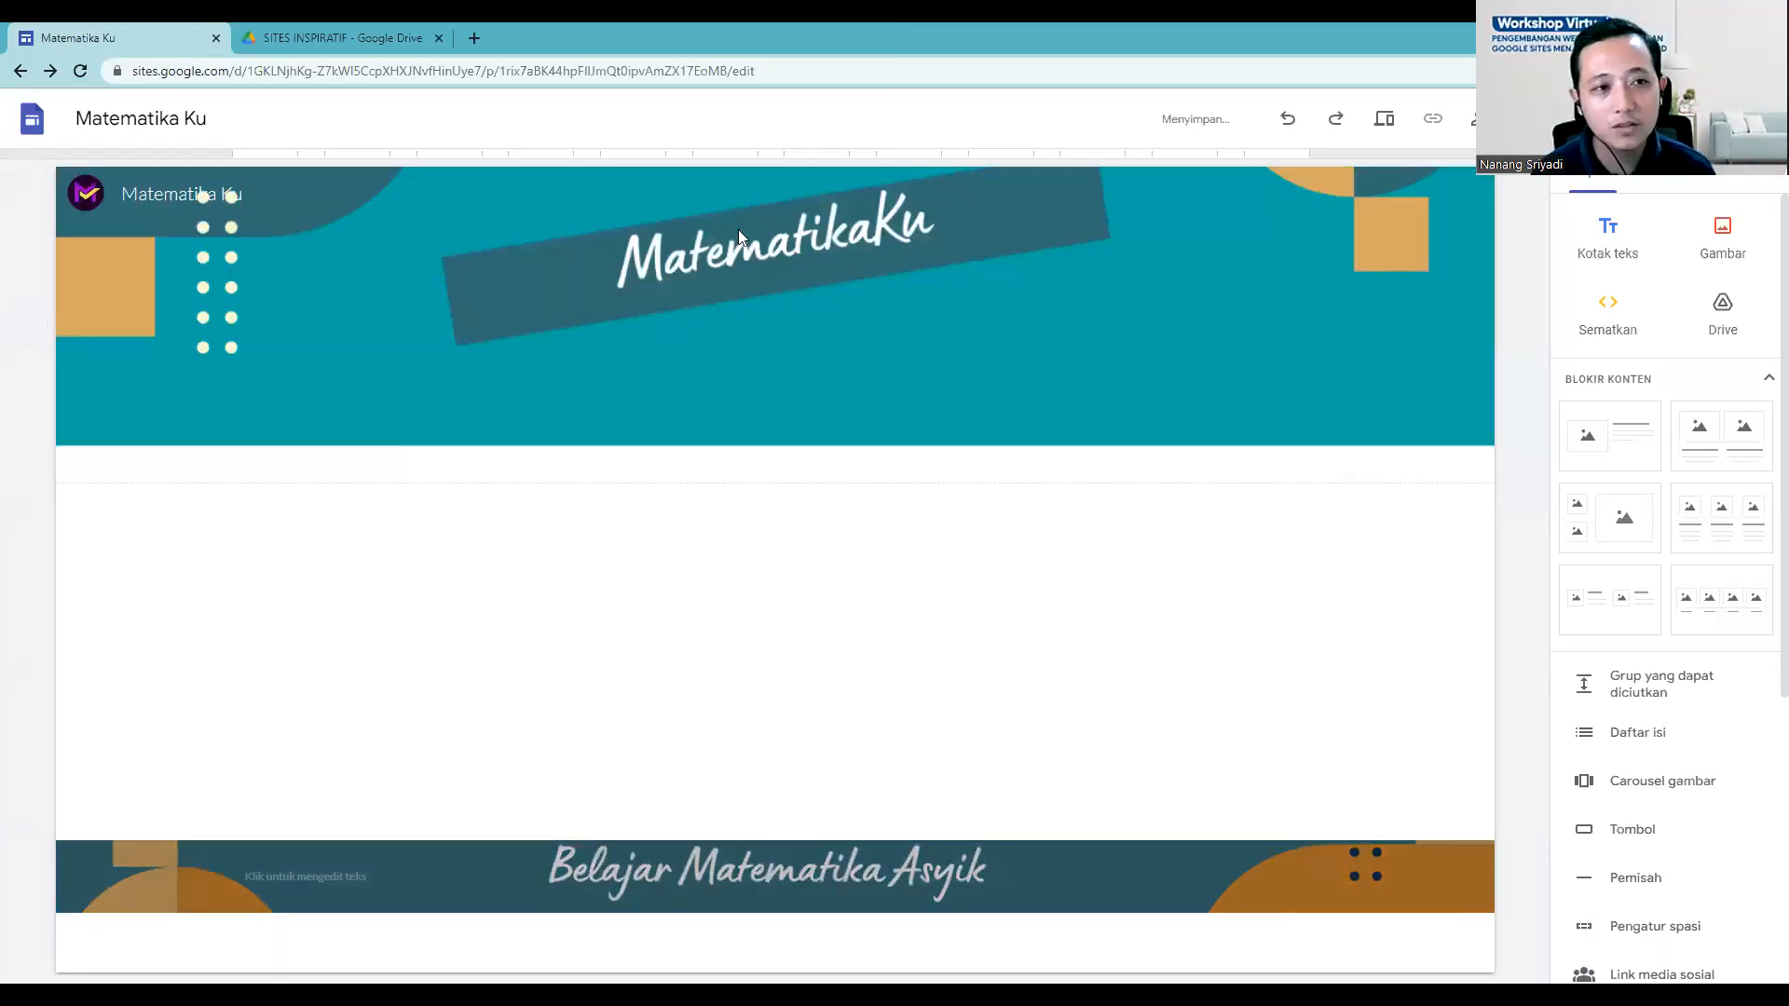
pyautogui.moveTo(754, 913)
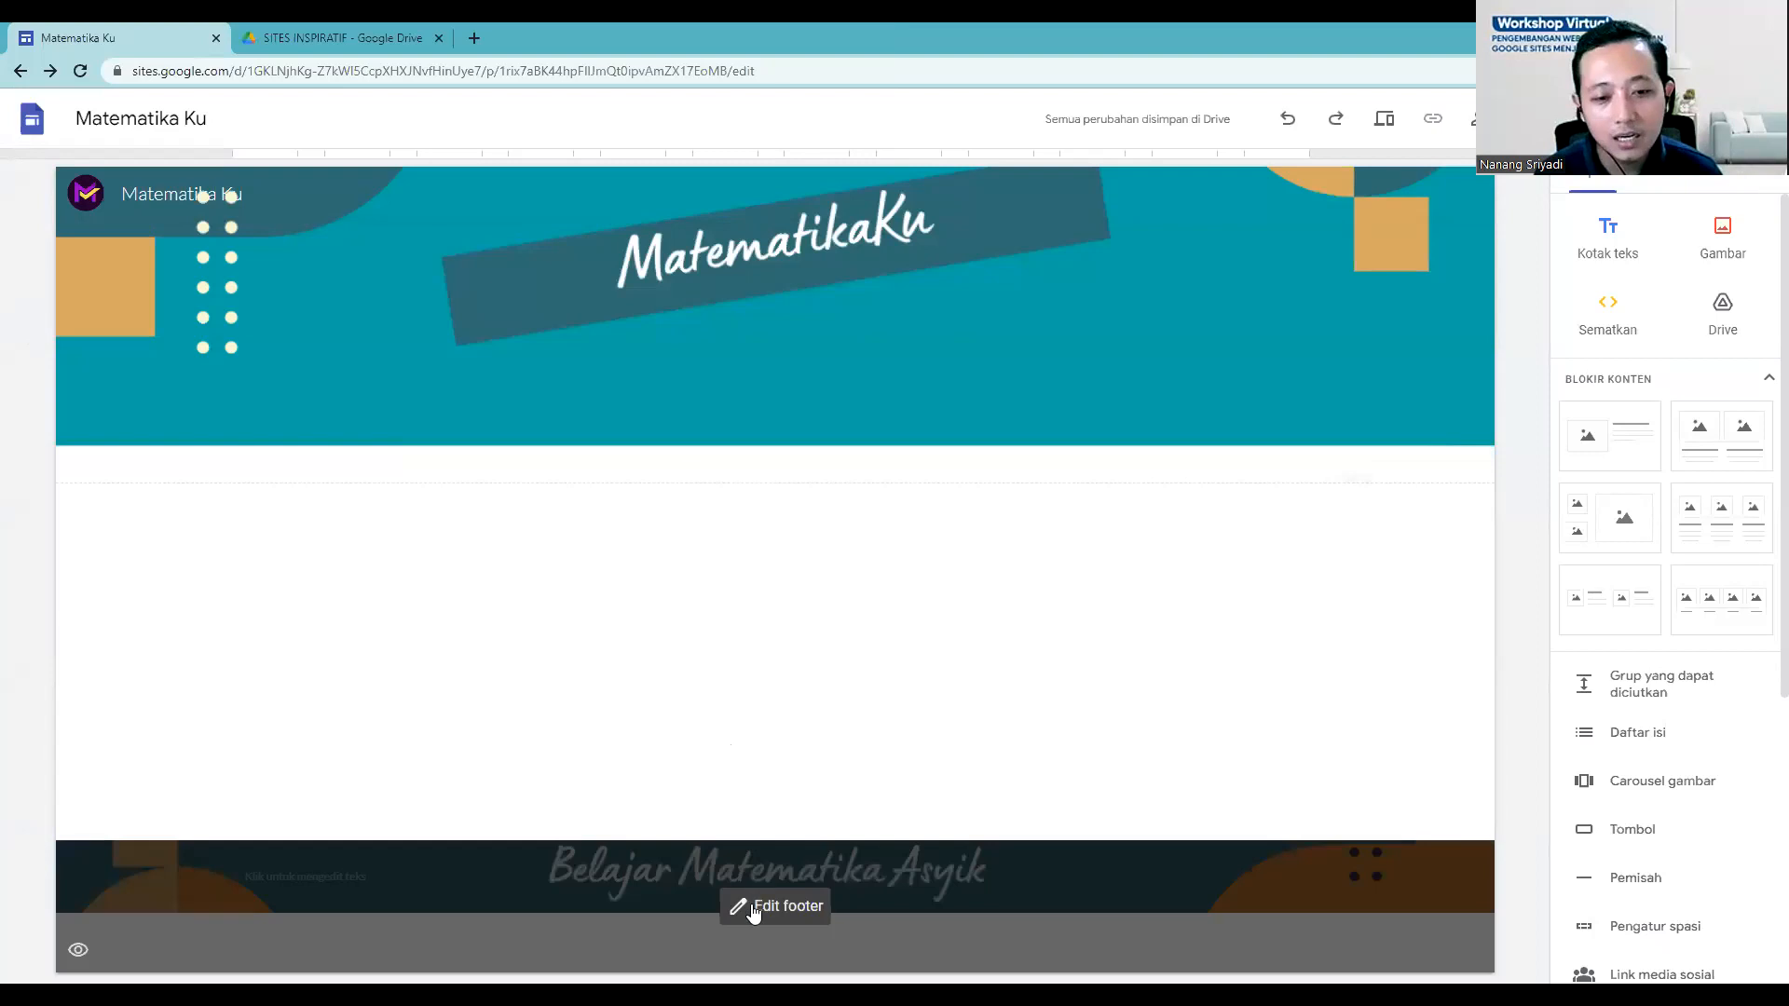
pyautogui.moveTo(263, 877)
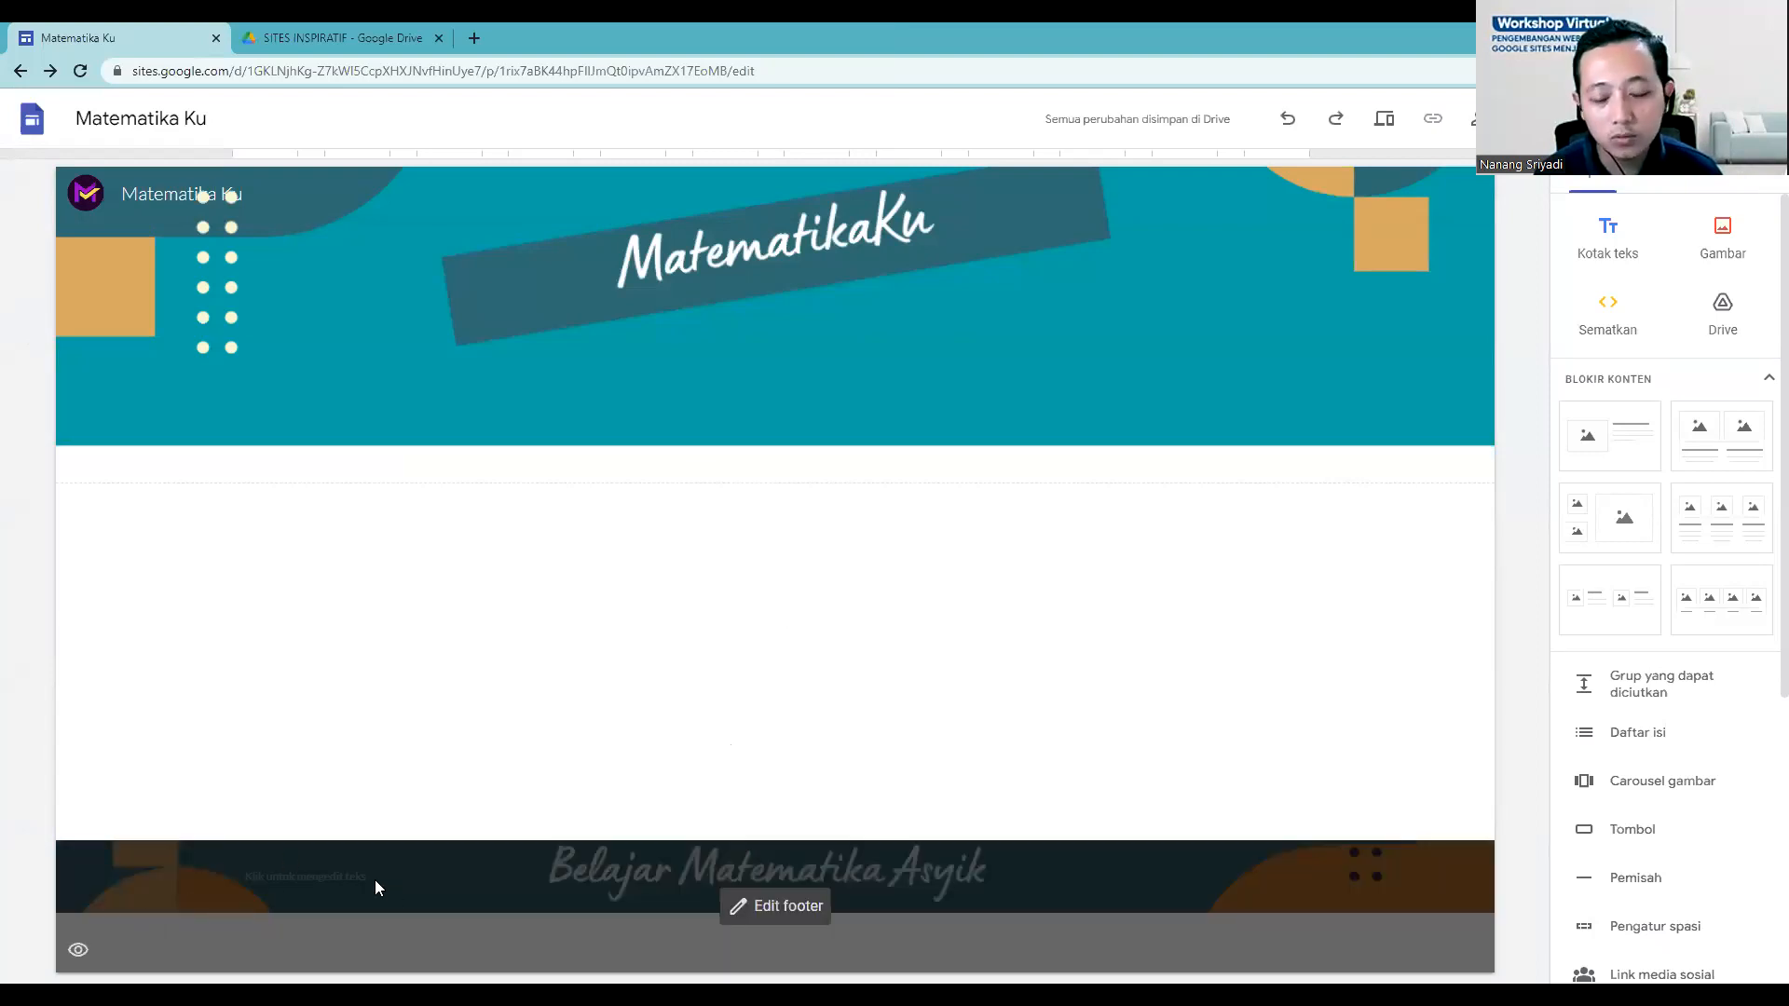
pyautogui.moveTo(747, 192)
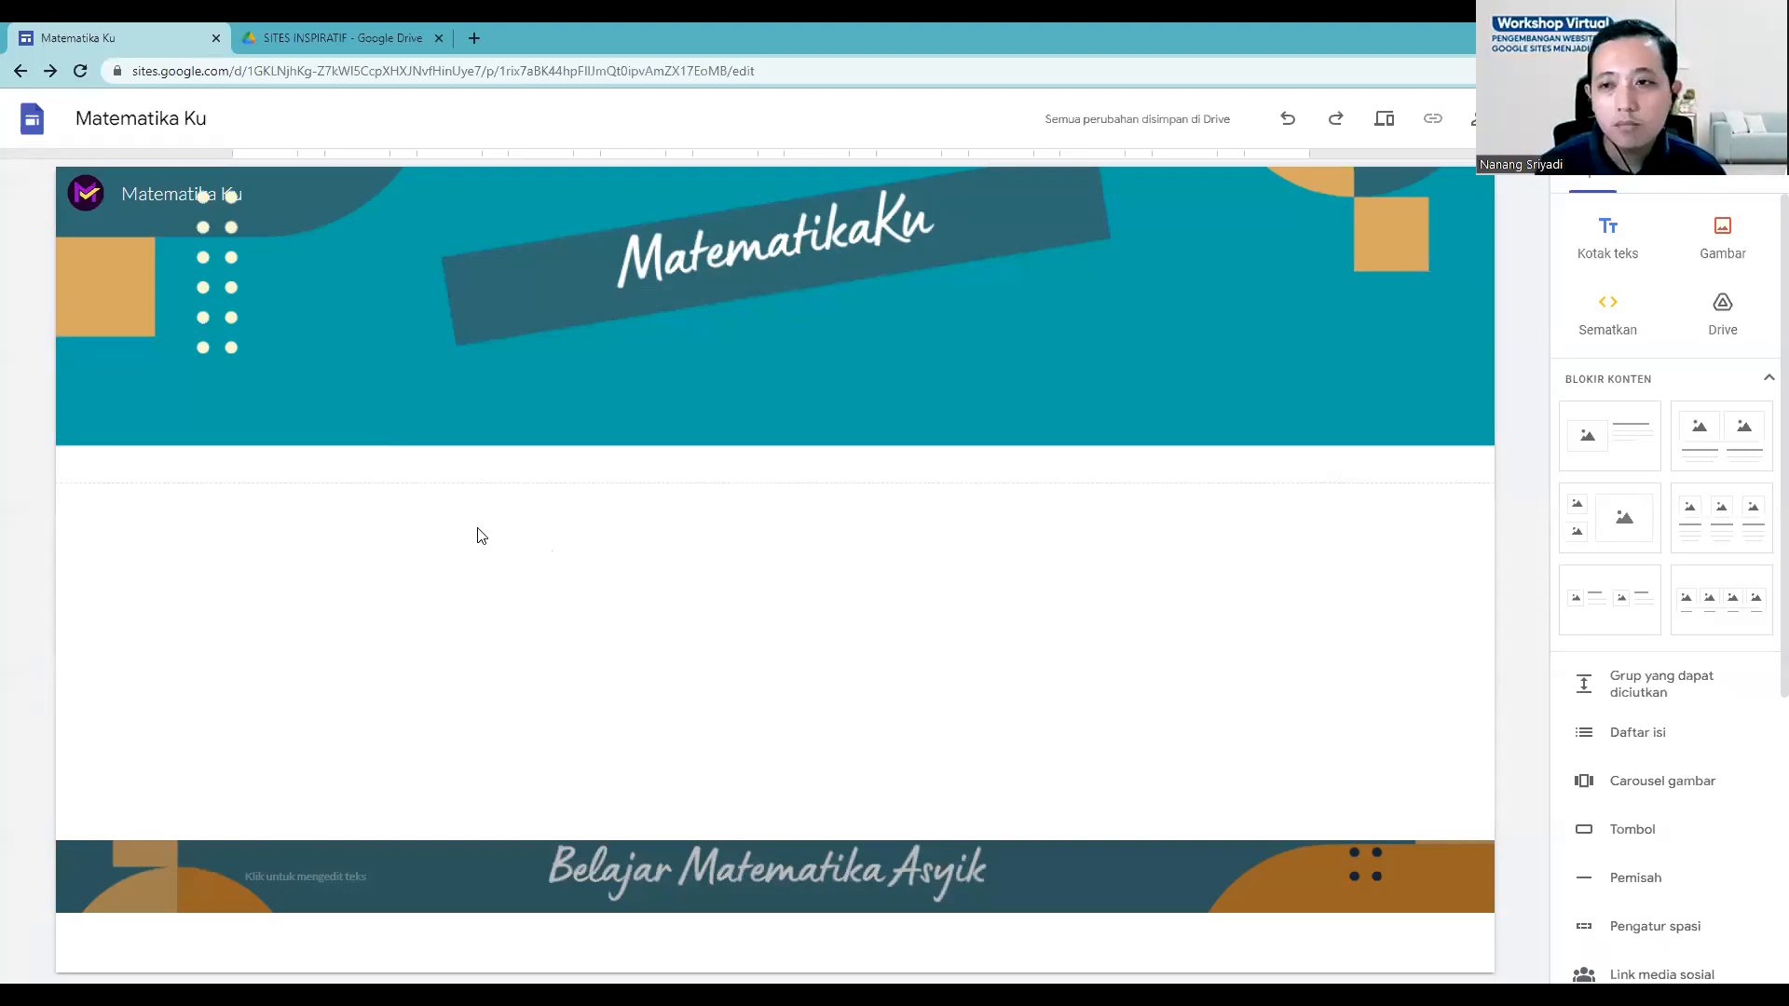
# Step: Look over the site's page list and examine the custom and Google-made theme options from Sederhana to Impresi
pyautogui.click(1685, 183)
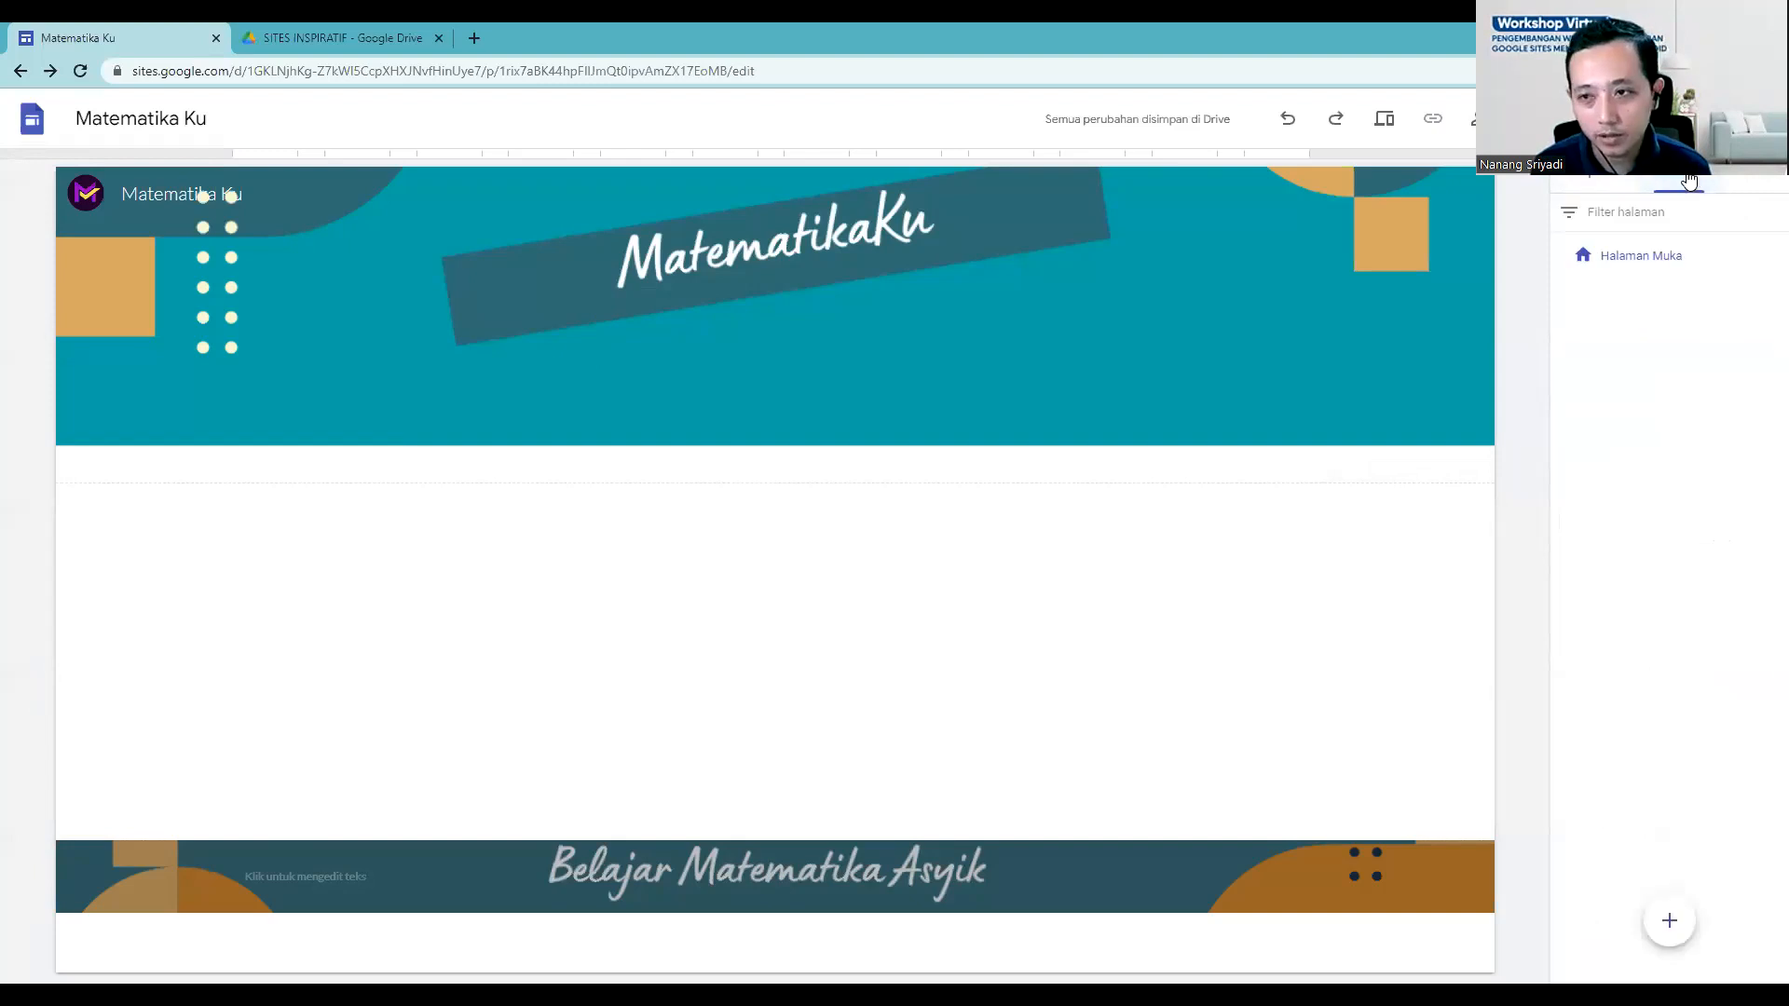
pyautogui.click(1749, 182)
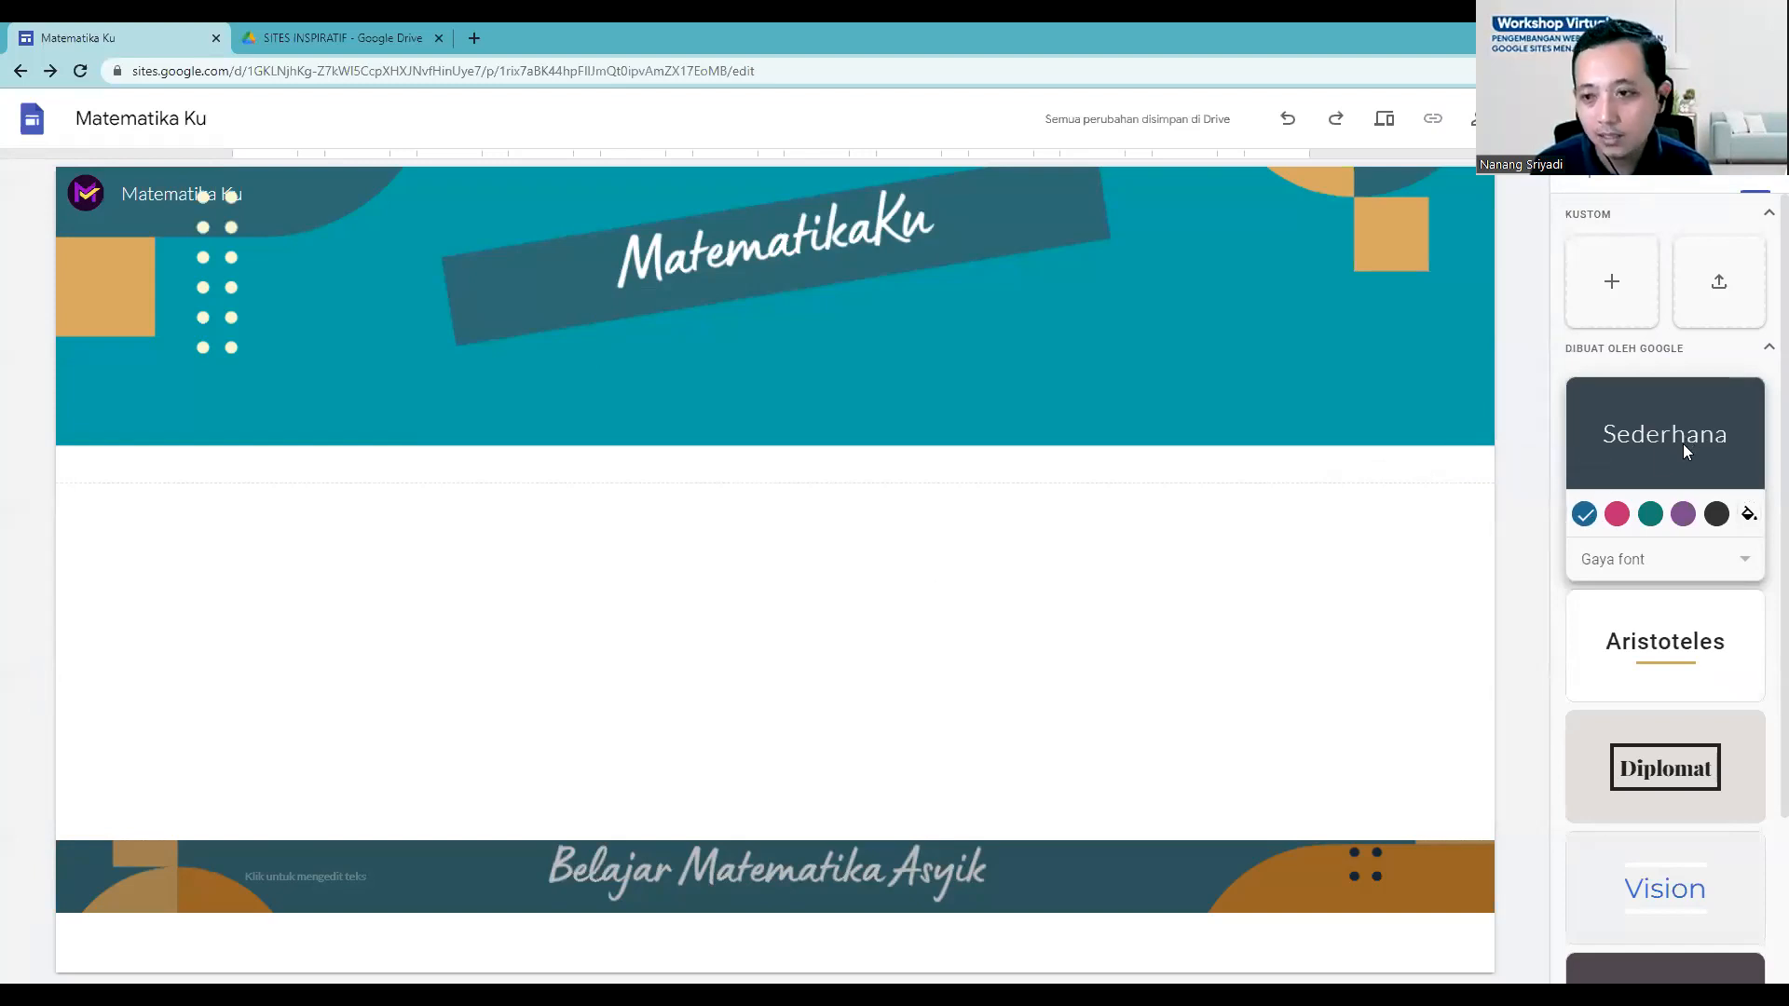
pyautogui.scroll(-2, 1683, 444)
pyautogui.scroll(-3, 1678, 463)
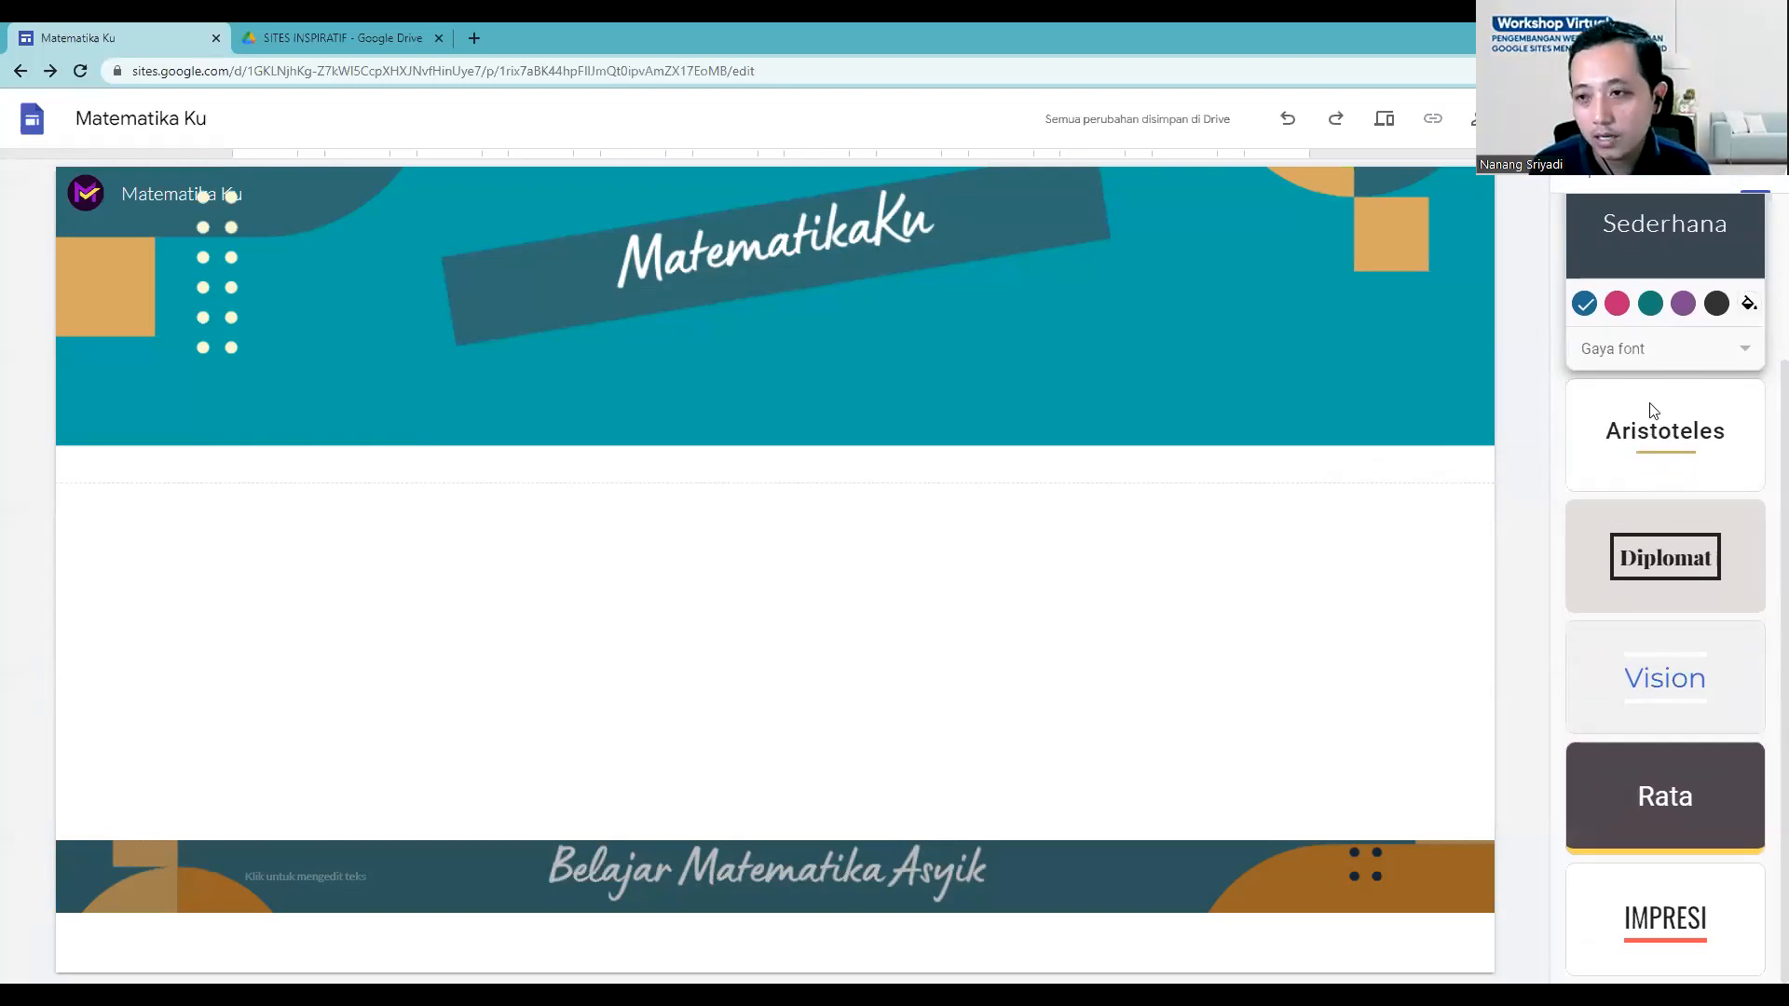
pyautogui.scroll(2, 1649, 278)
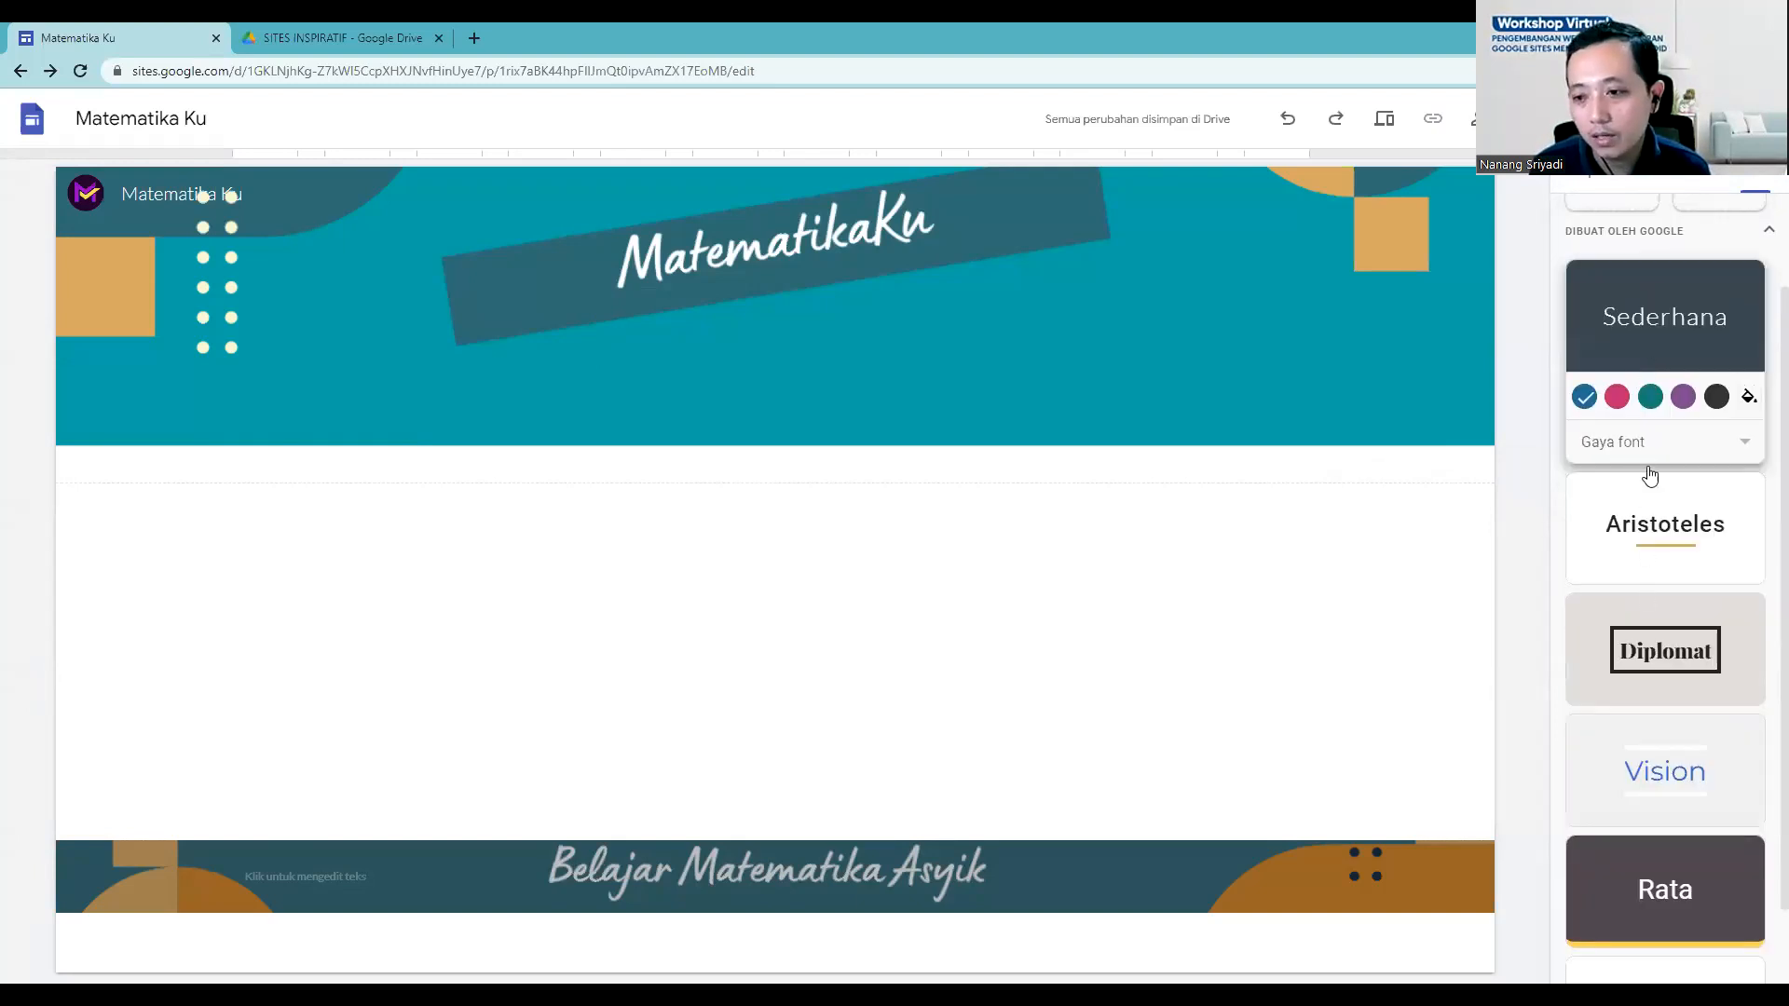
pyautogui.scroll(-1, 1647, 657)
pyautogui.scroll(2, 1654, 429)
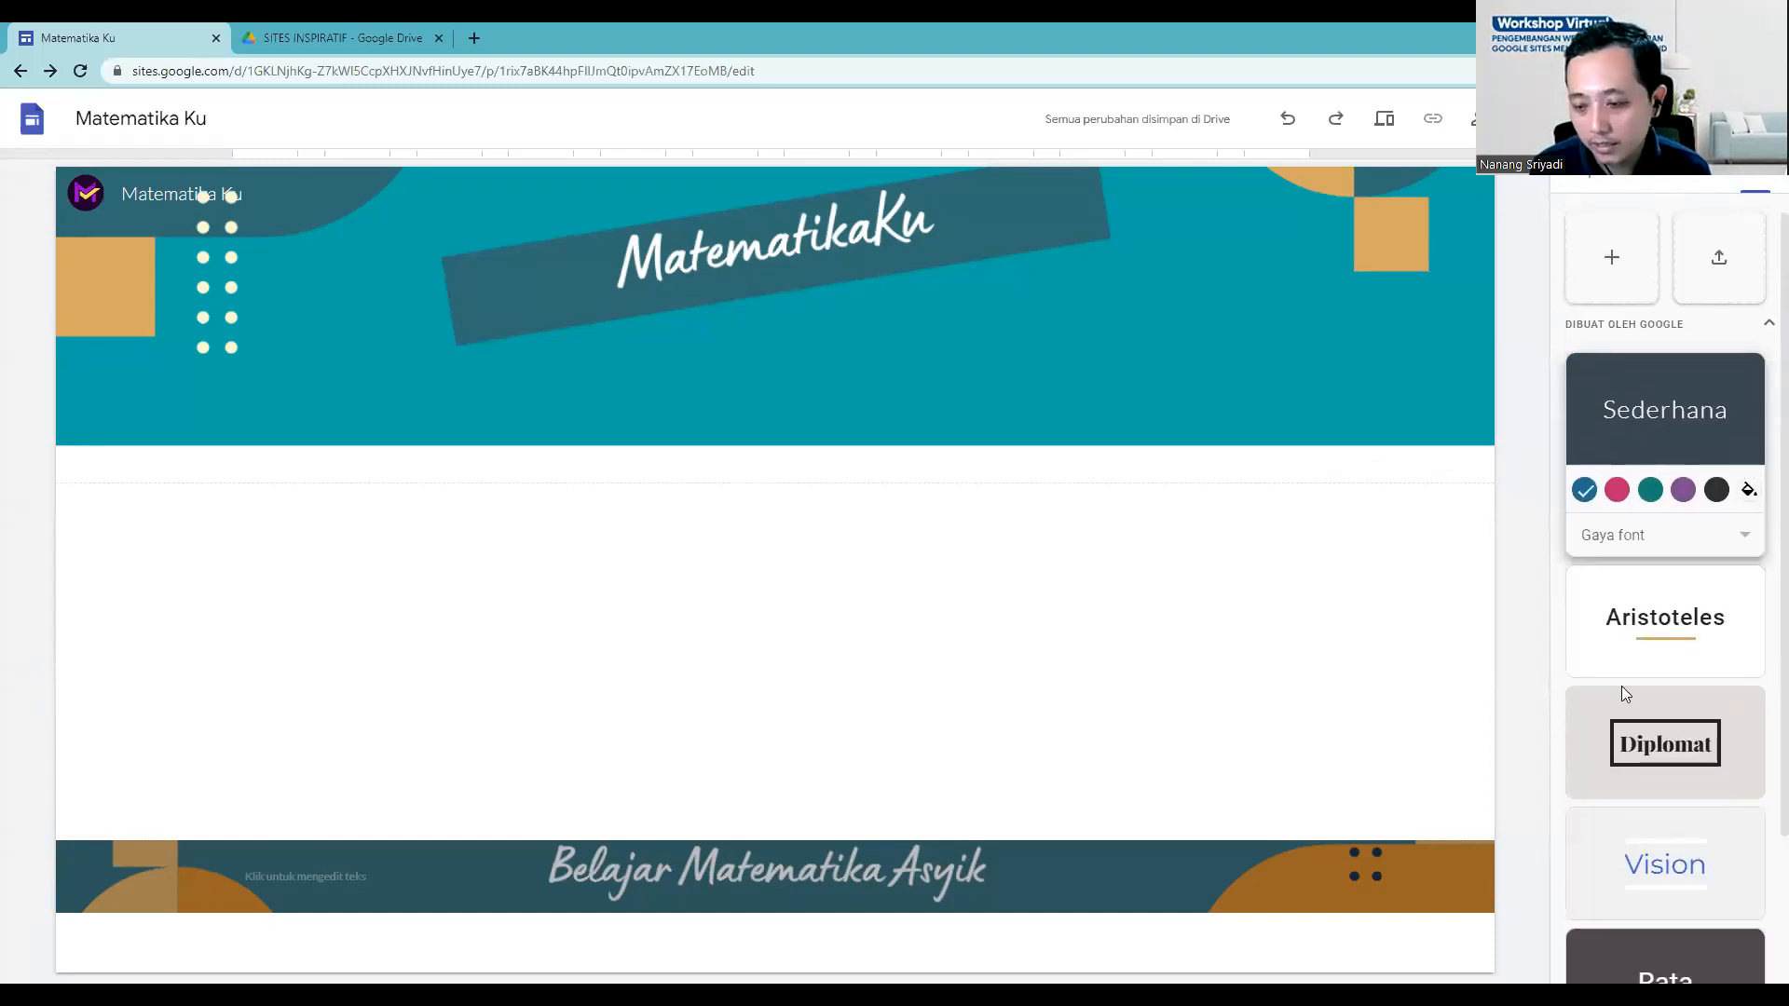
pyautogui.scroll(-2, 1620, 783)
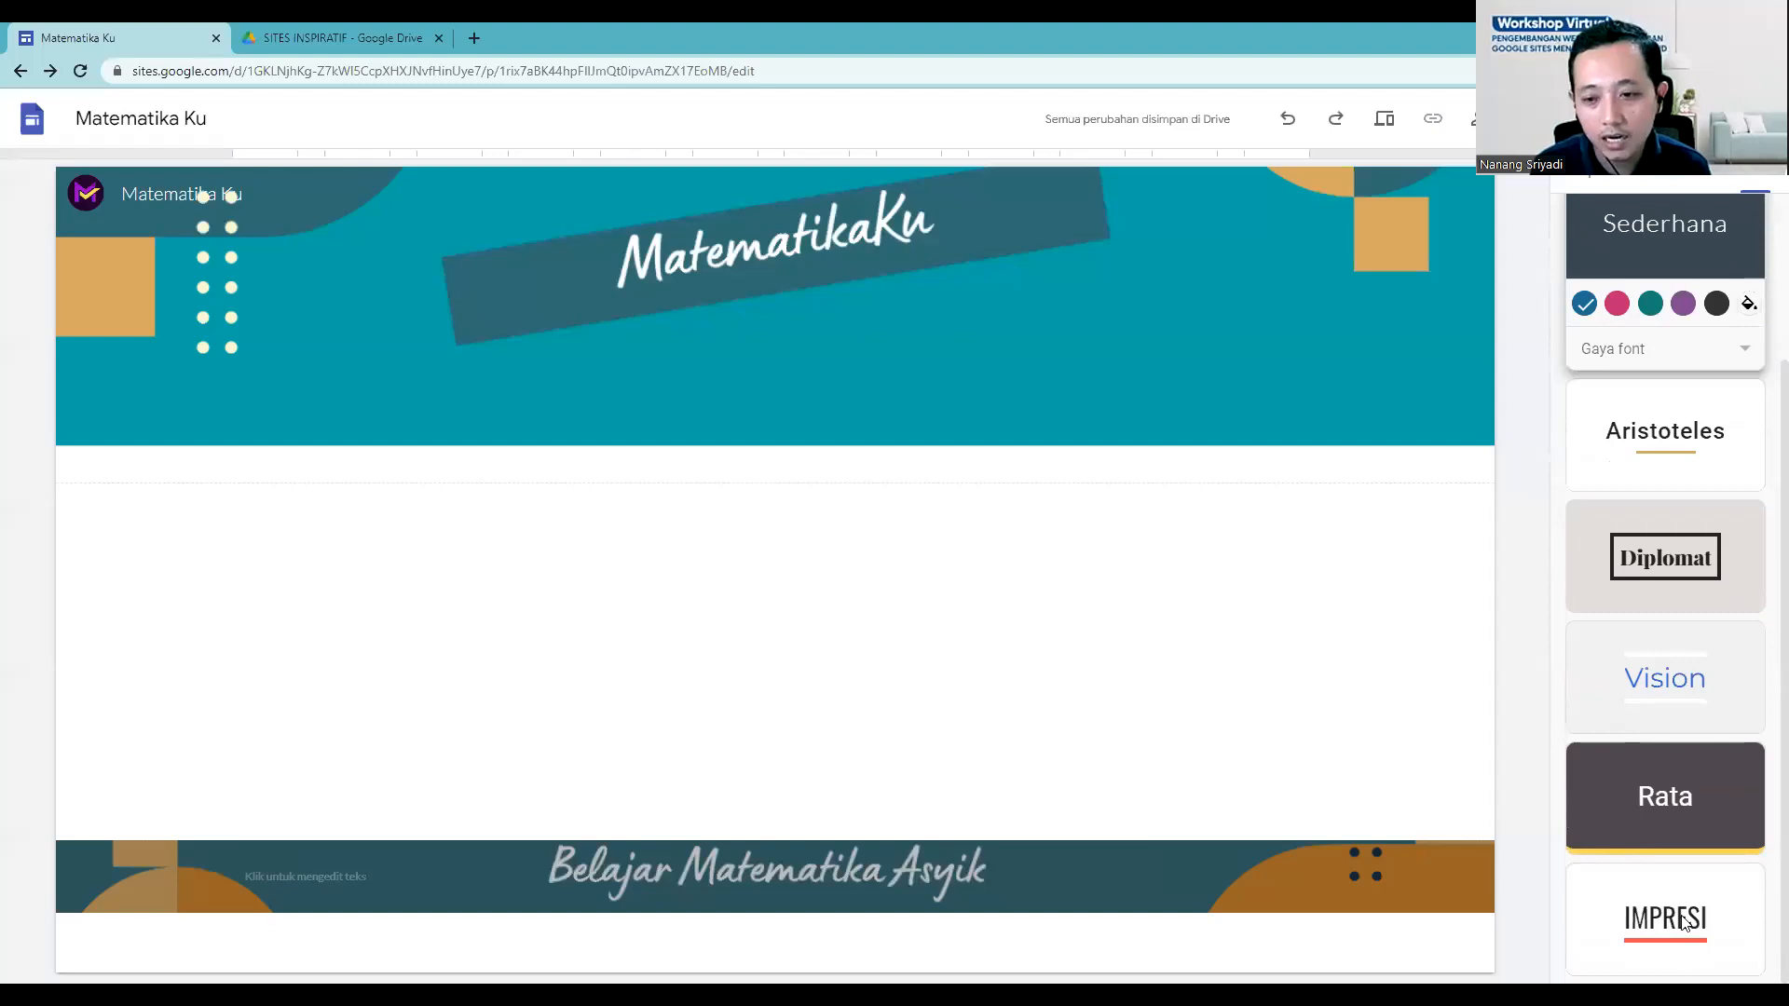
pyautogui.scroll(2, 1677, 587)
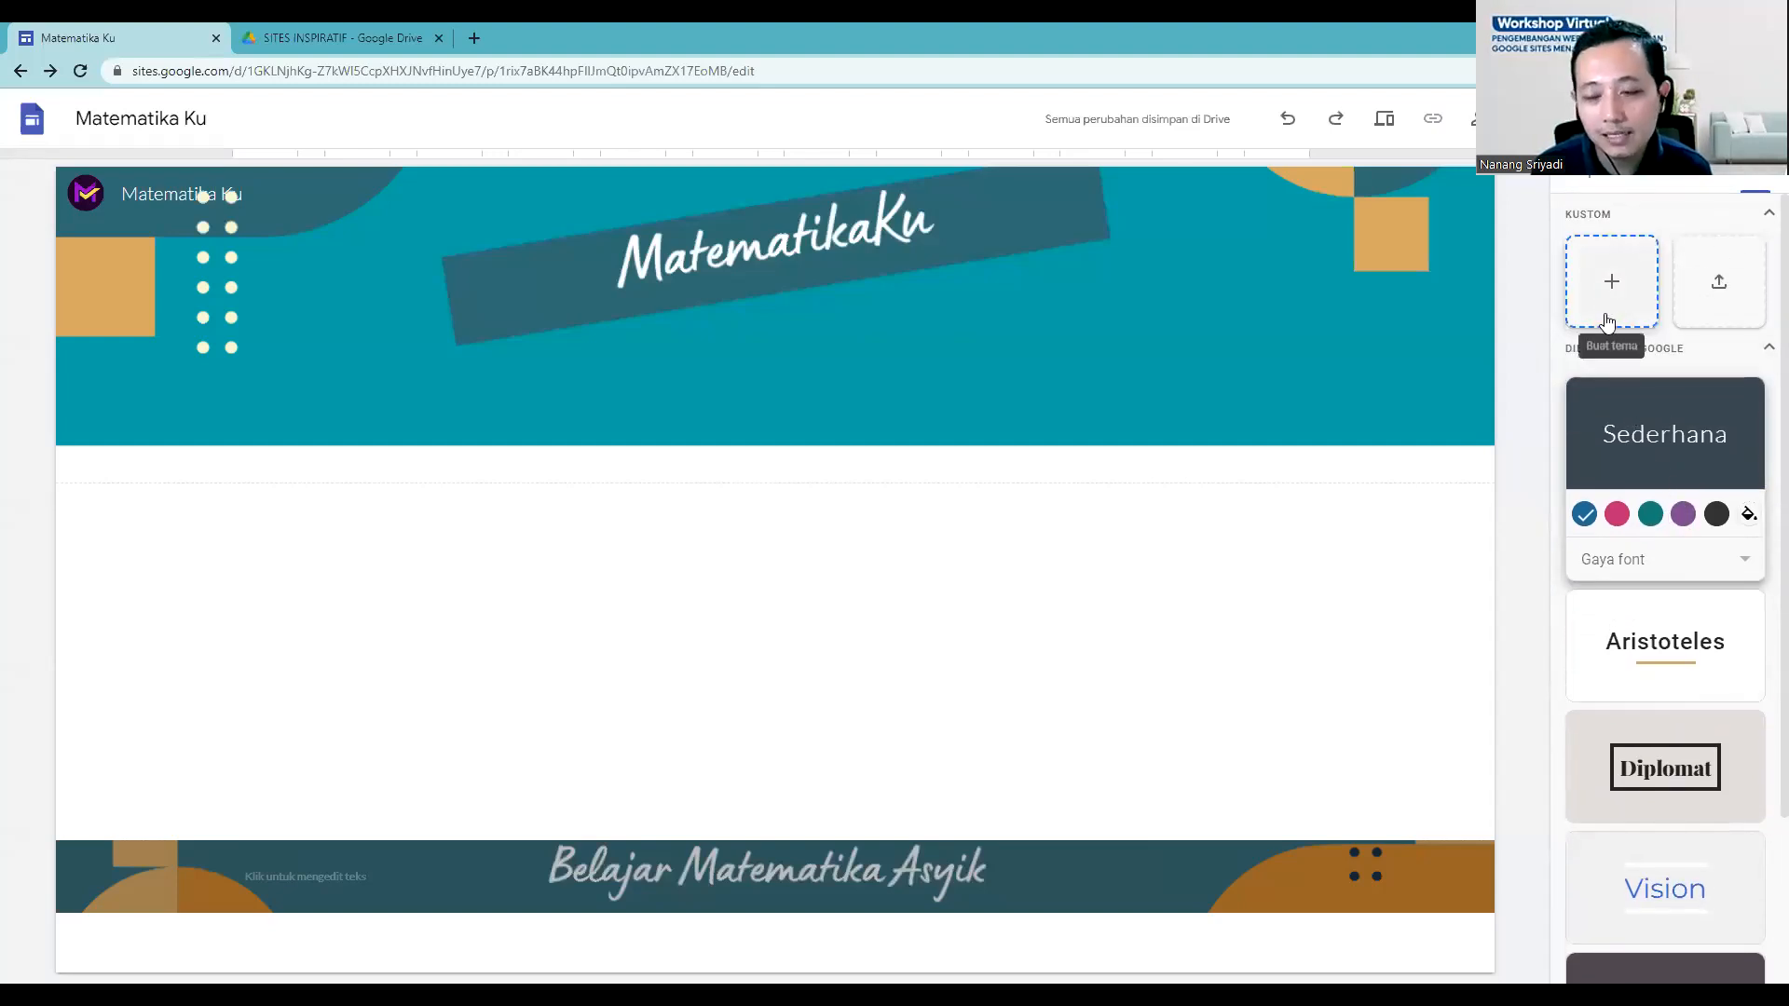
pyautogui.scroll(-2, 1650, 801)
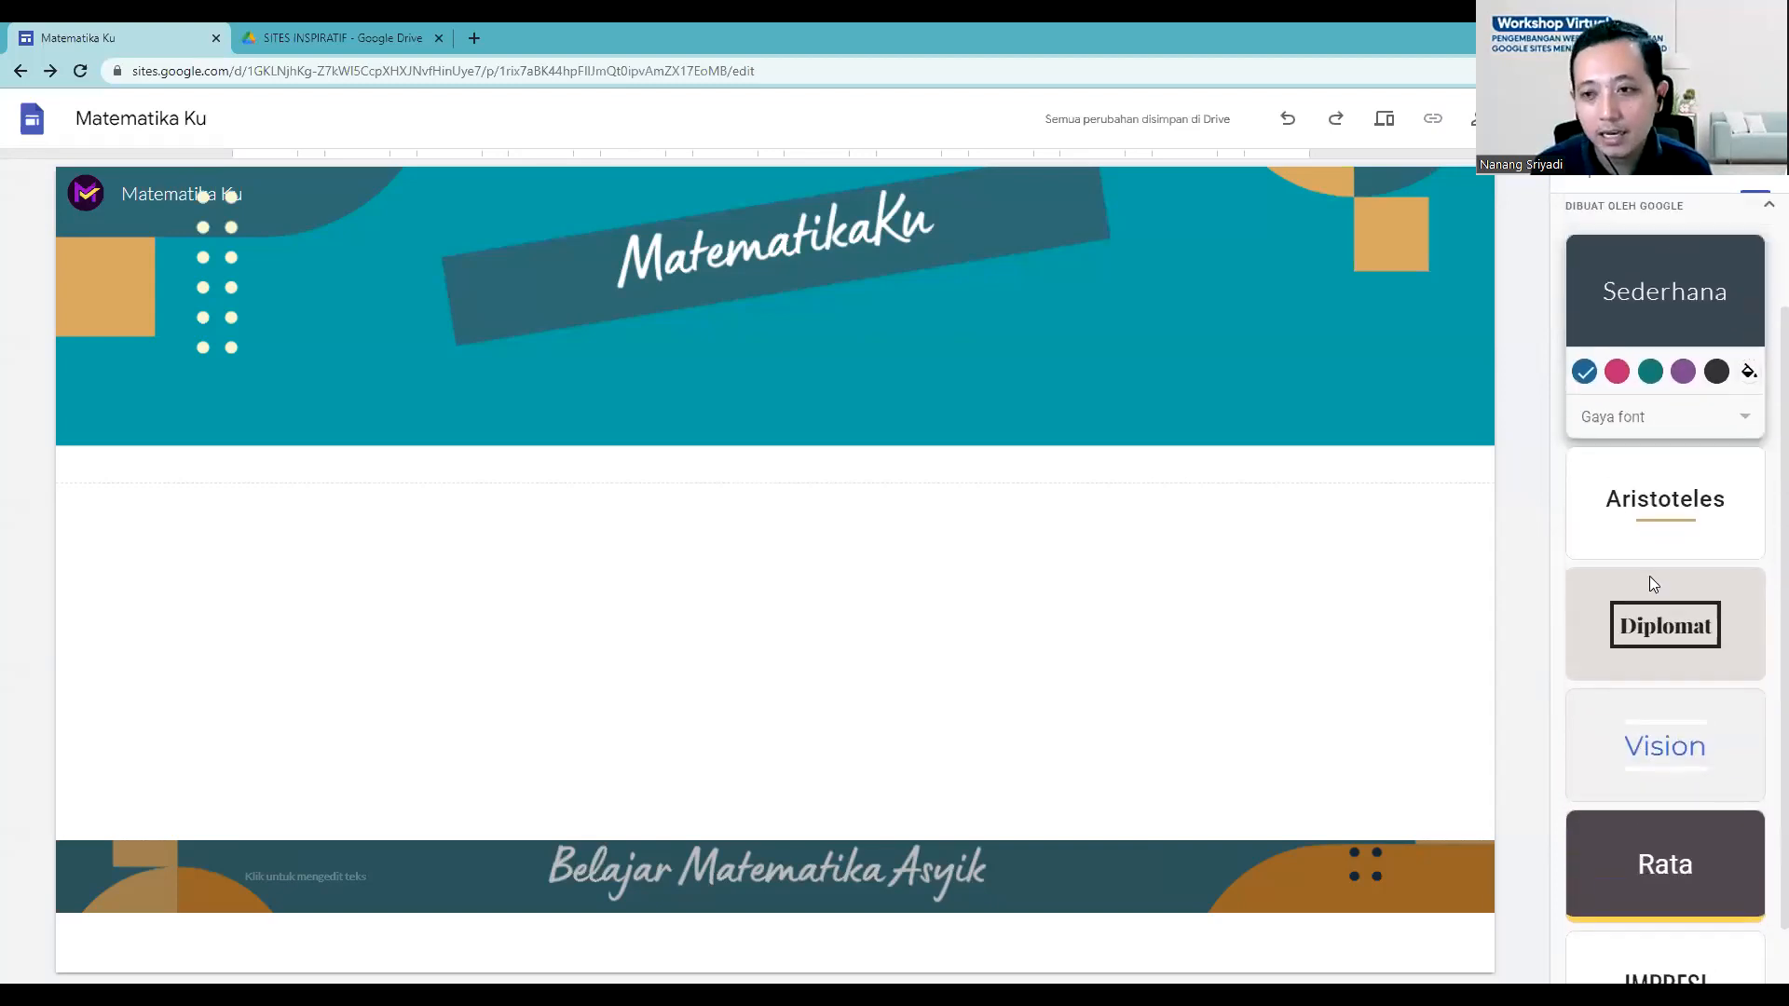
pyautogui.scroll(2, 1649, 576)
pyautogui.click(1611, 291)
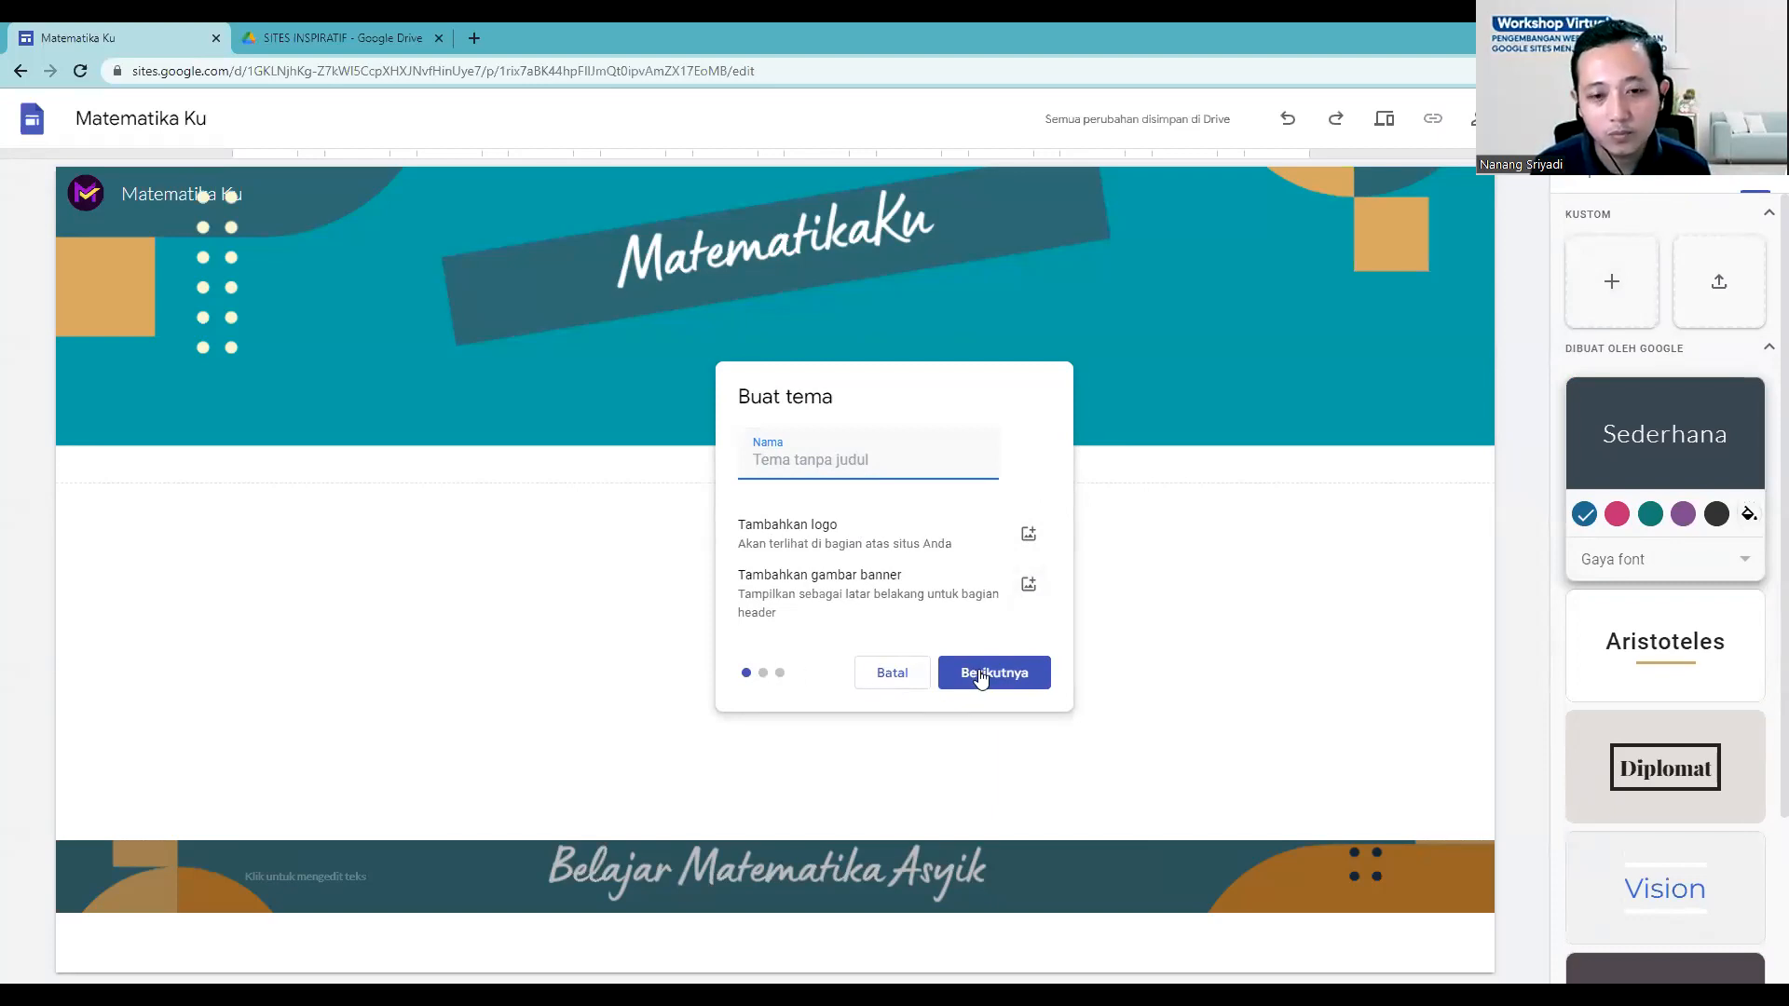
pyautogui.write('1')
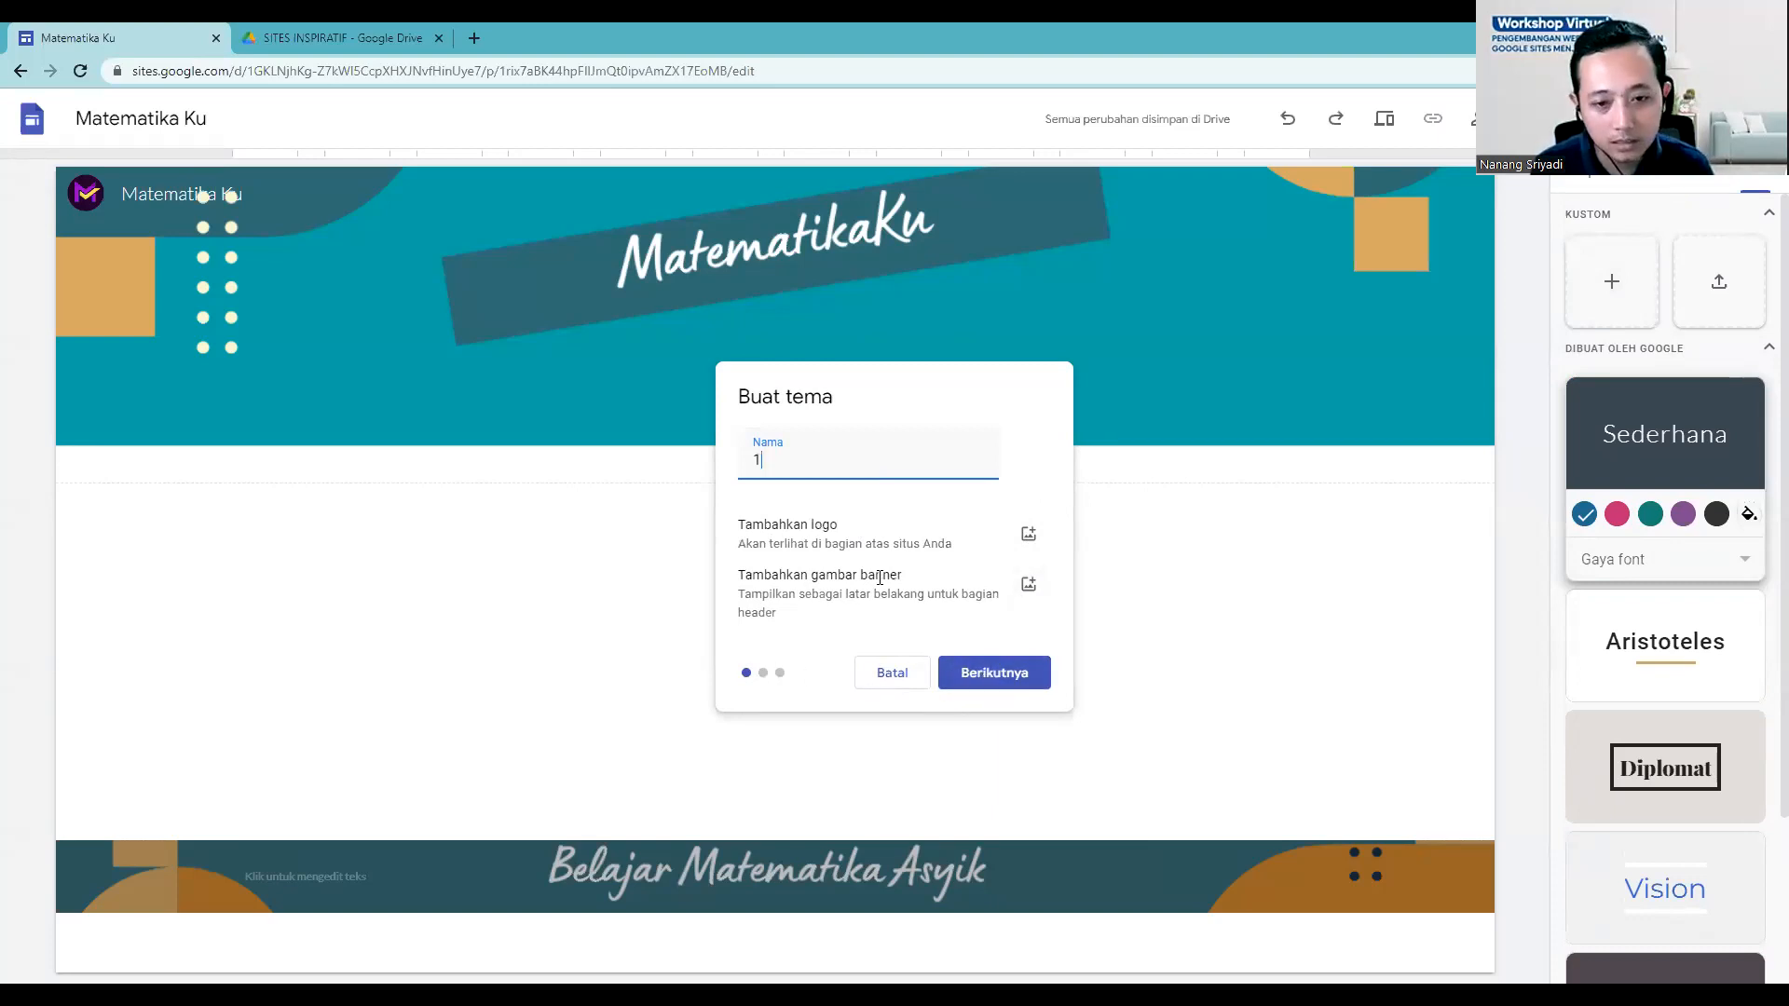
pyautogui.click(974, 672)
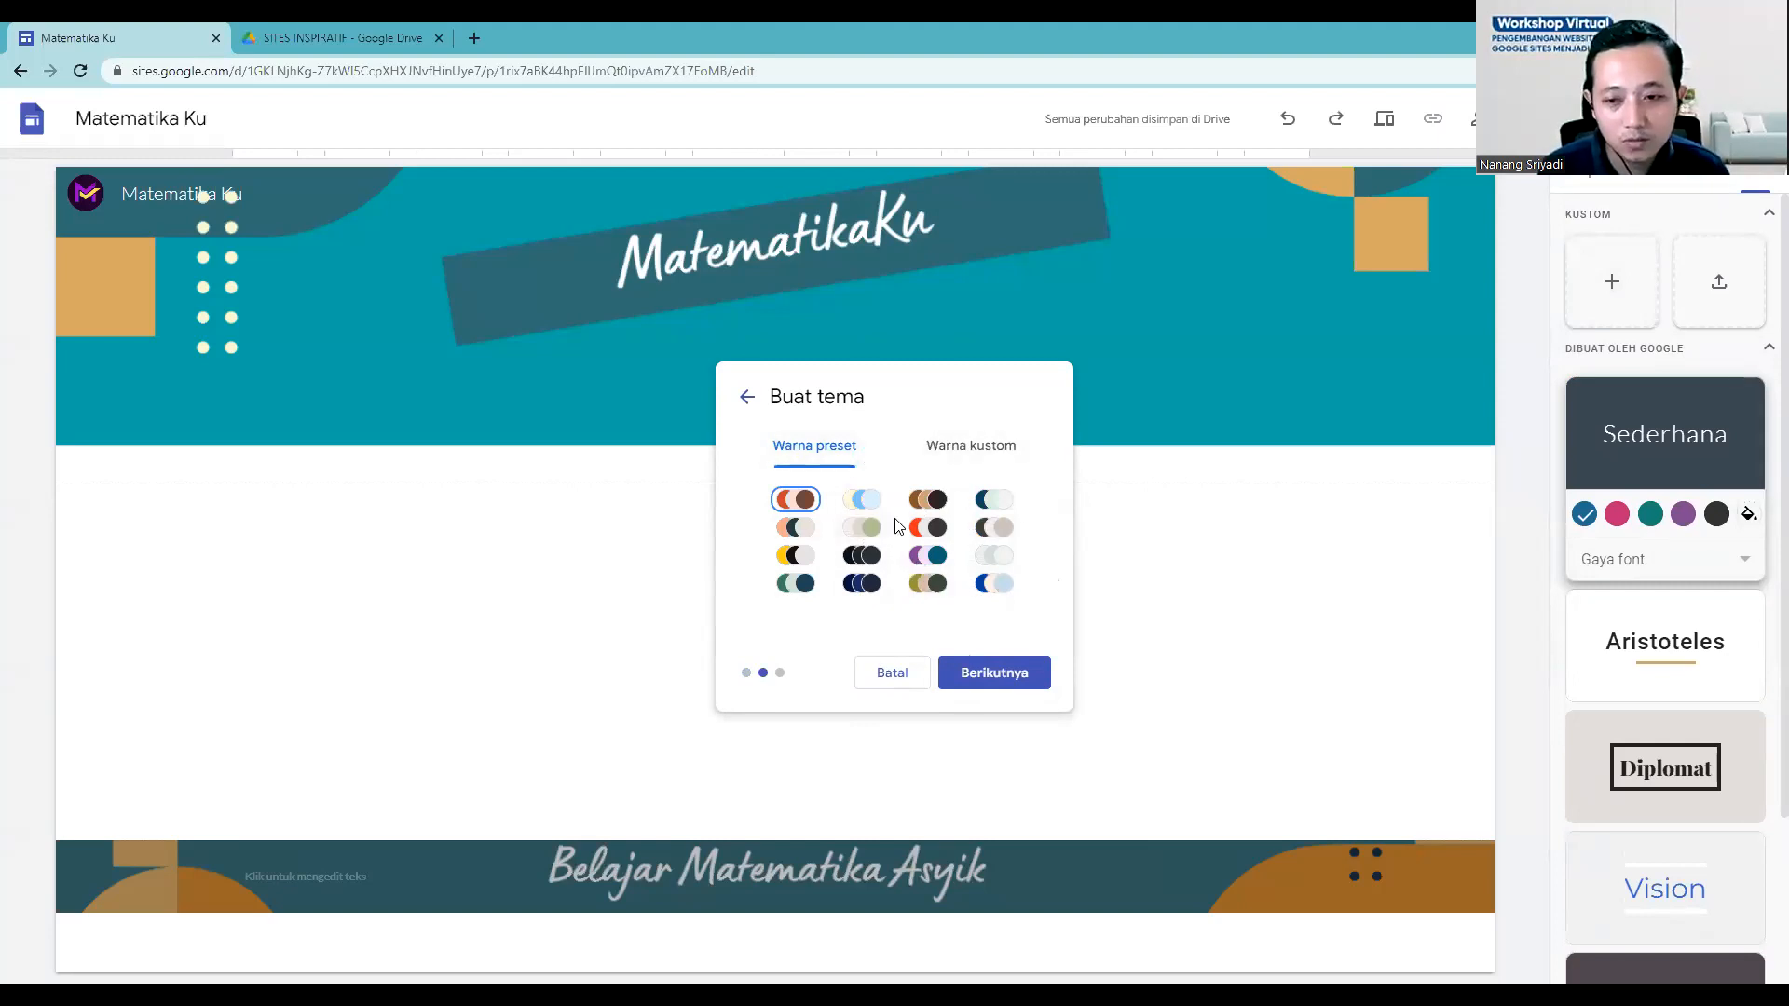
pyautogui.click(995, 683)
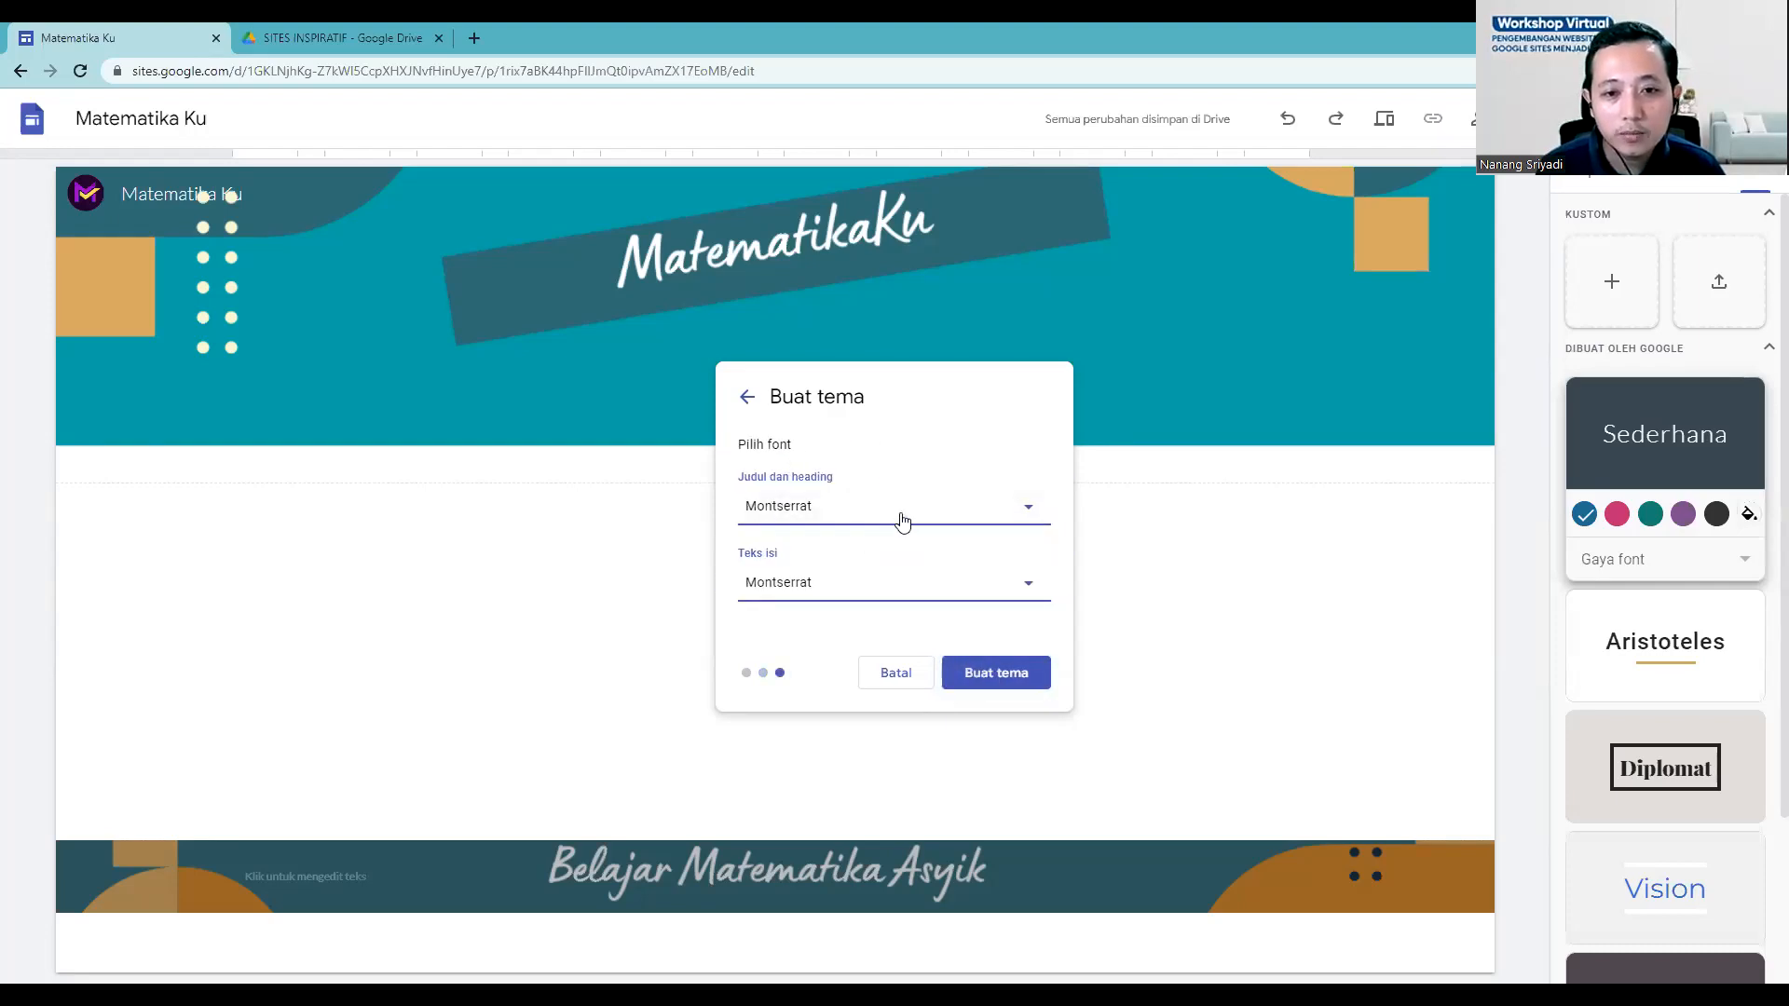
pyautogui.click(947, 511)
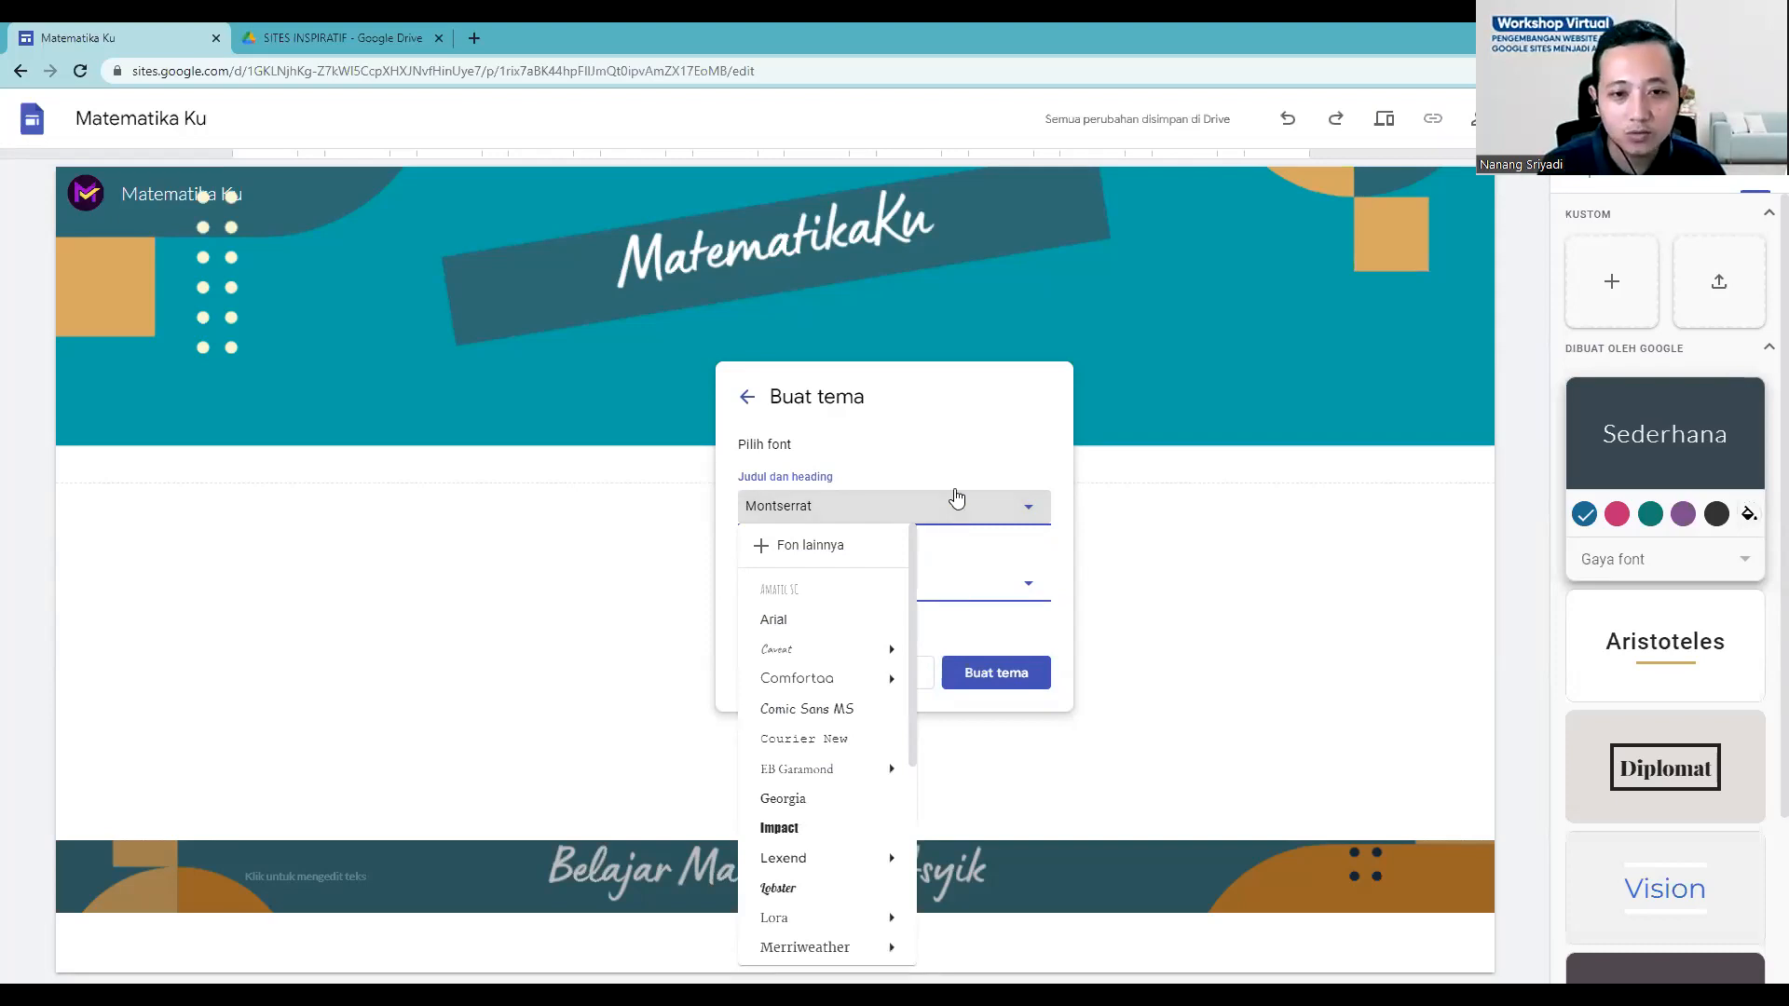
pyautogui.click(956, 473)
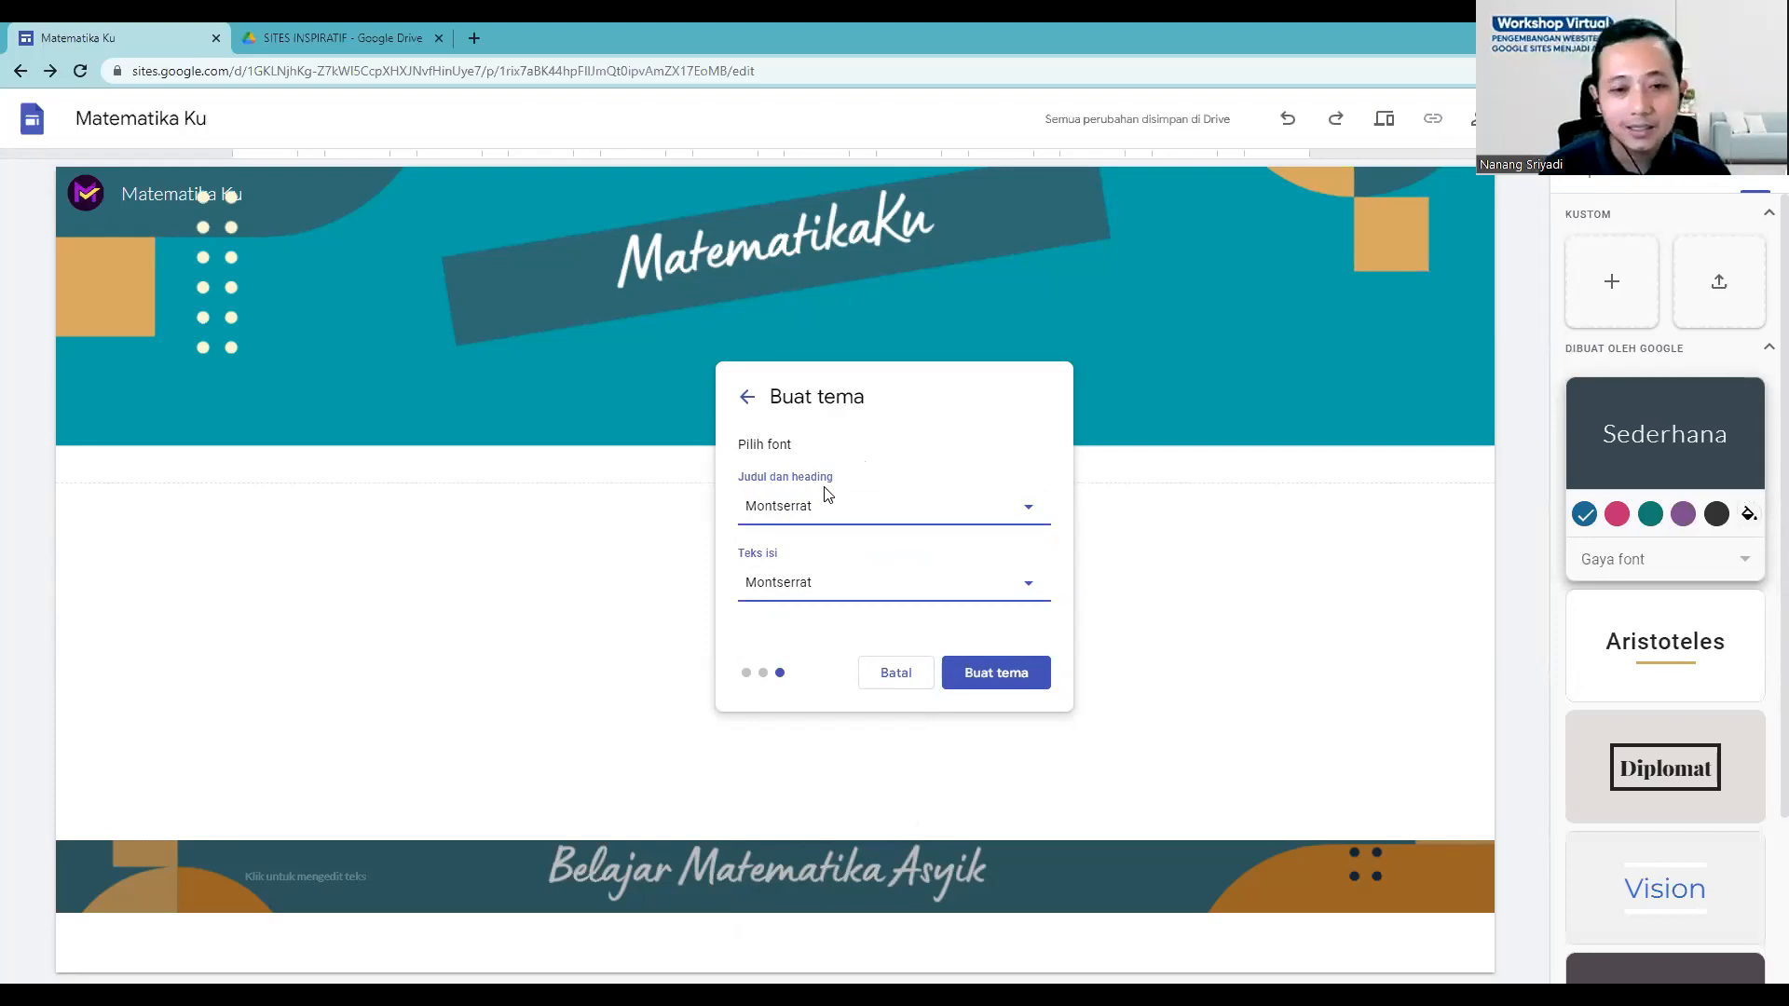
pyautogui.click(811, 579)
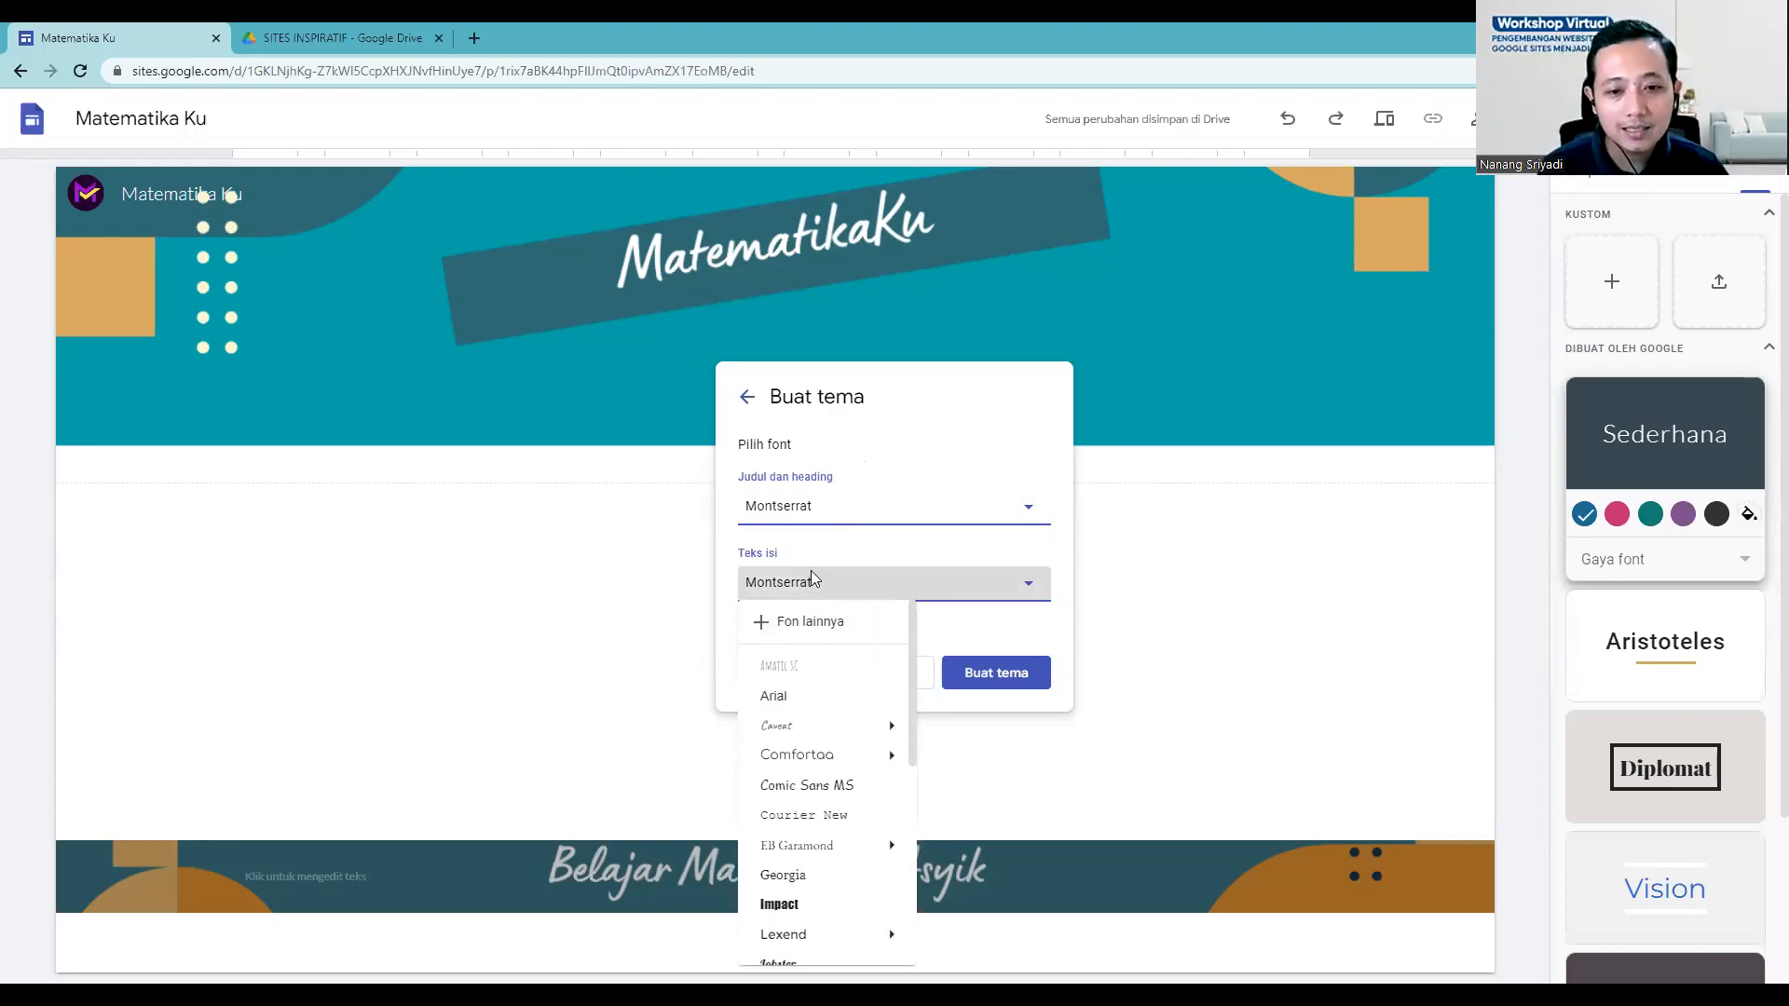
pyautogui.click(1056, 617)
pyautogui.click(894, 679)
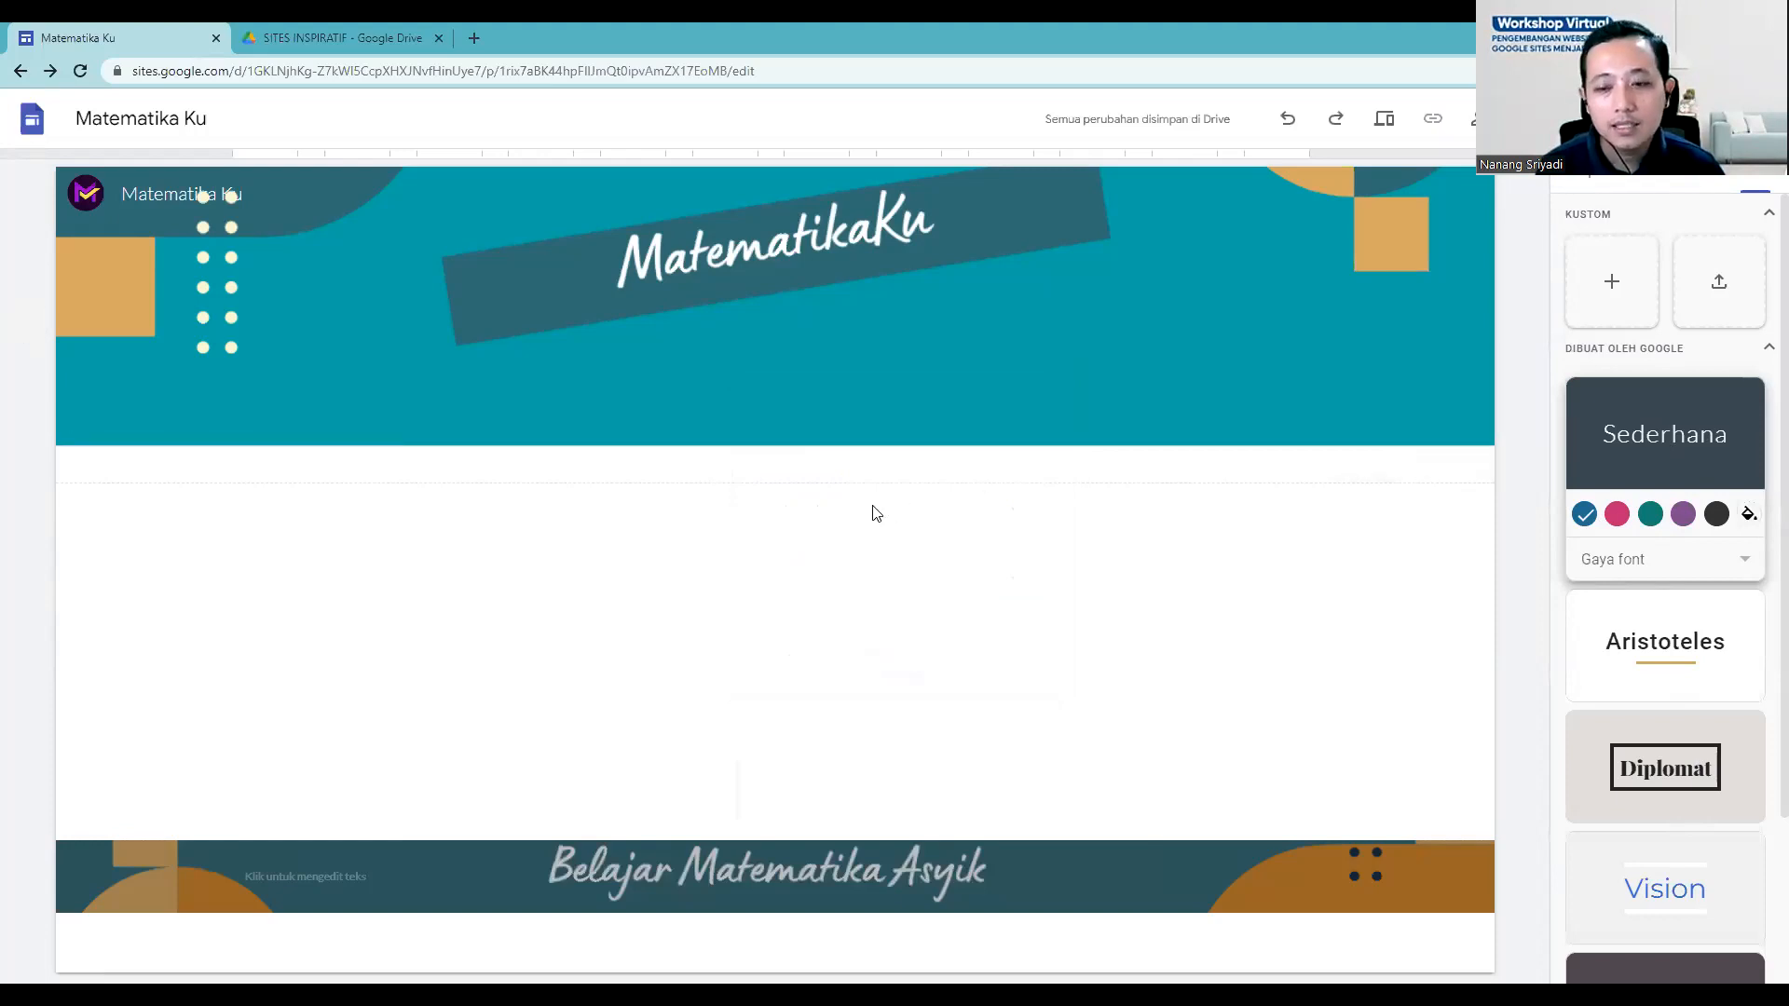
# Step: Rename the home page Halaman Muka to Beranda in the site's page list
pyautogui.click(1668, 183)
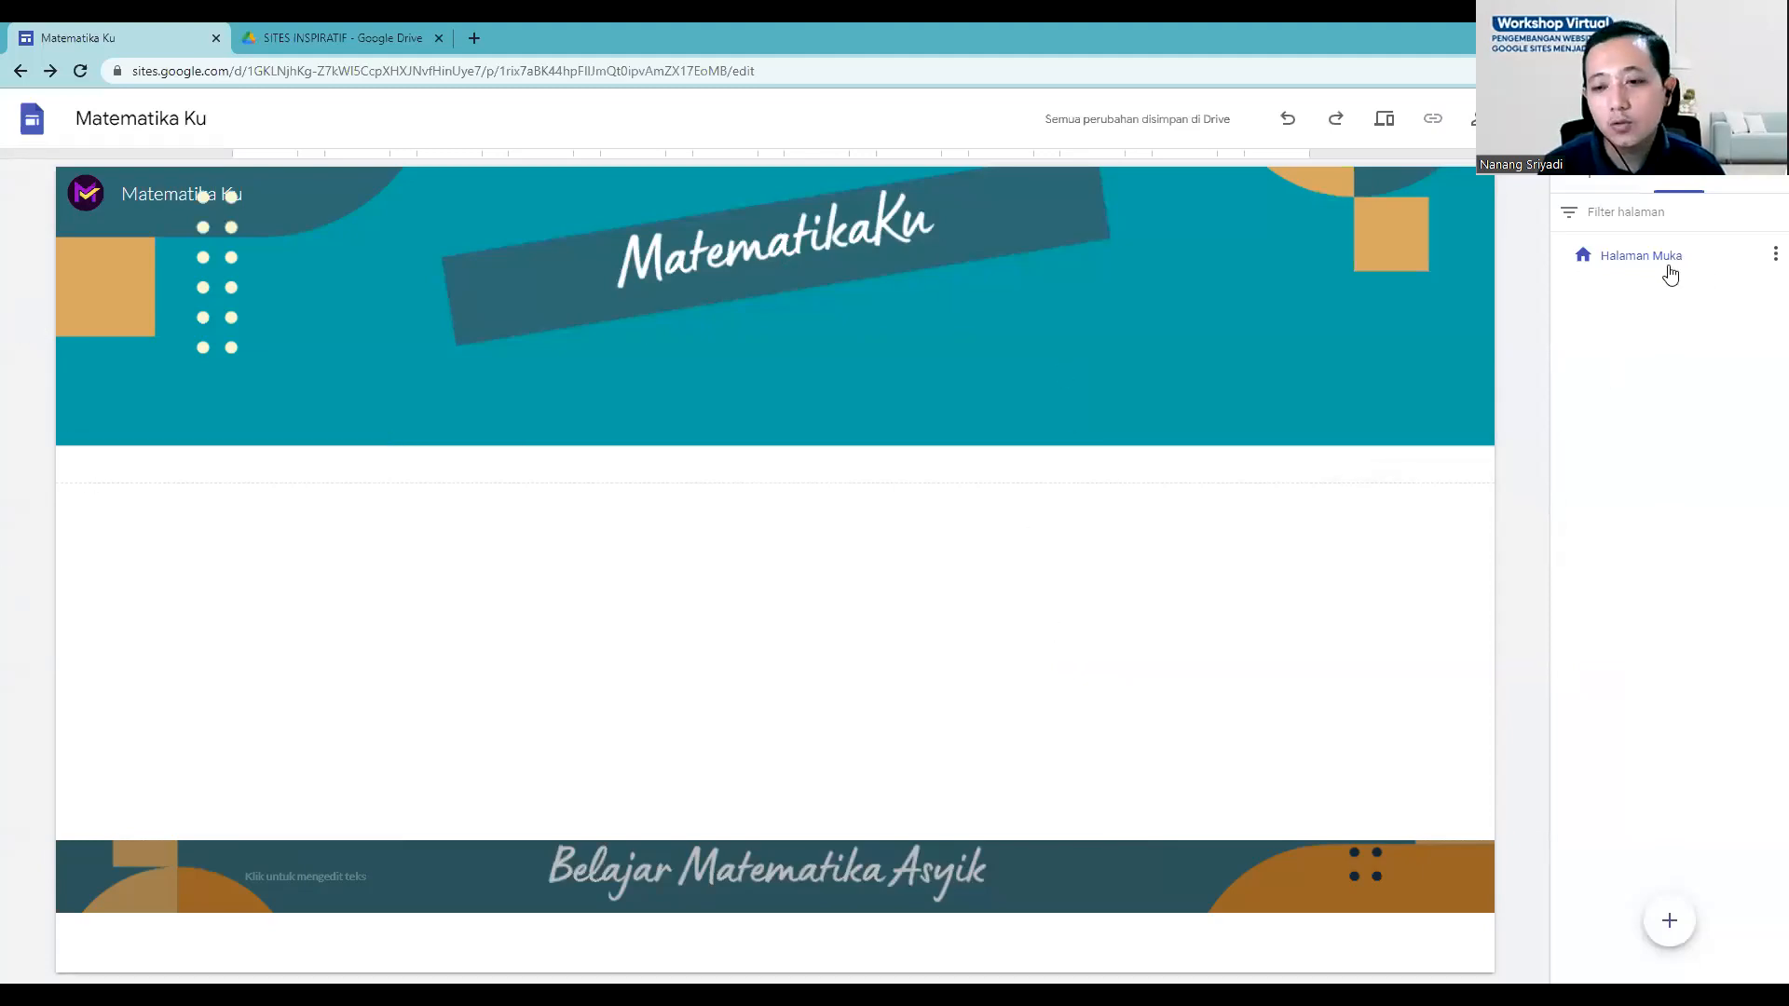
pyautogui.click(1771, 262)
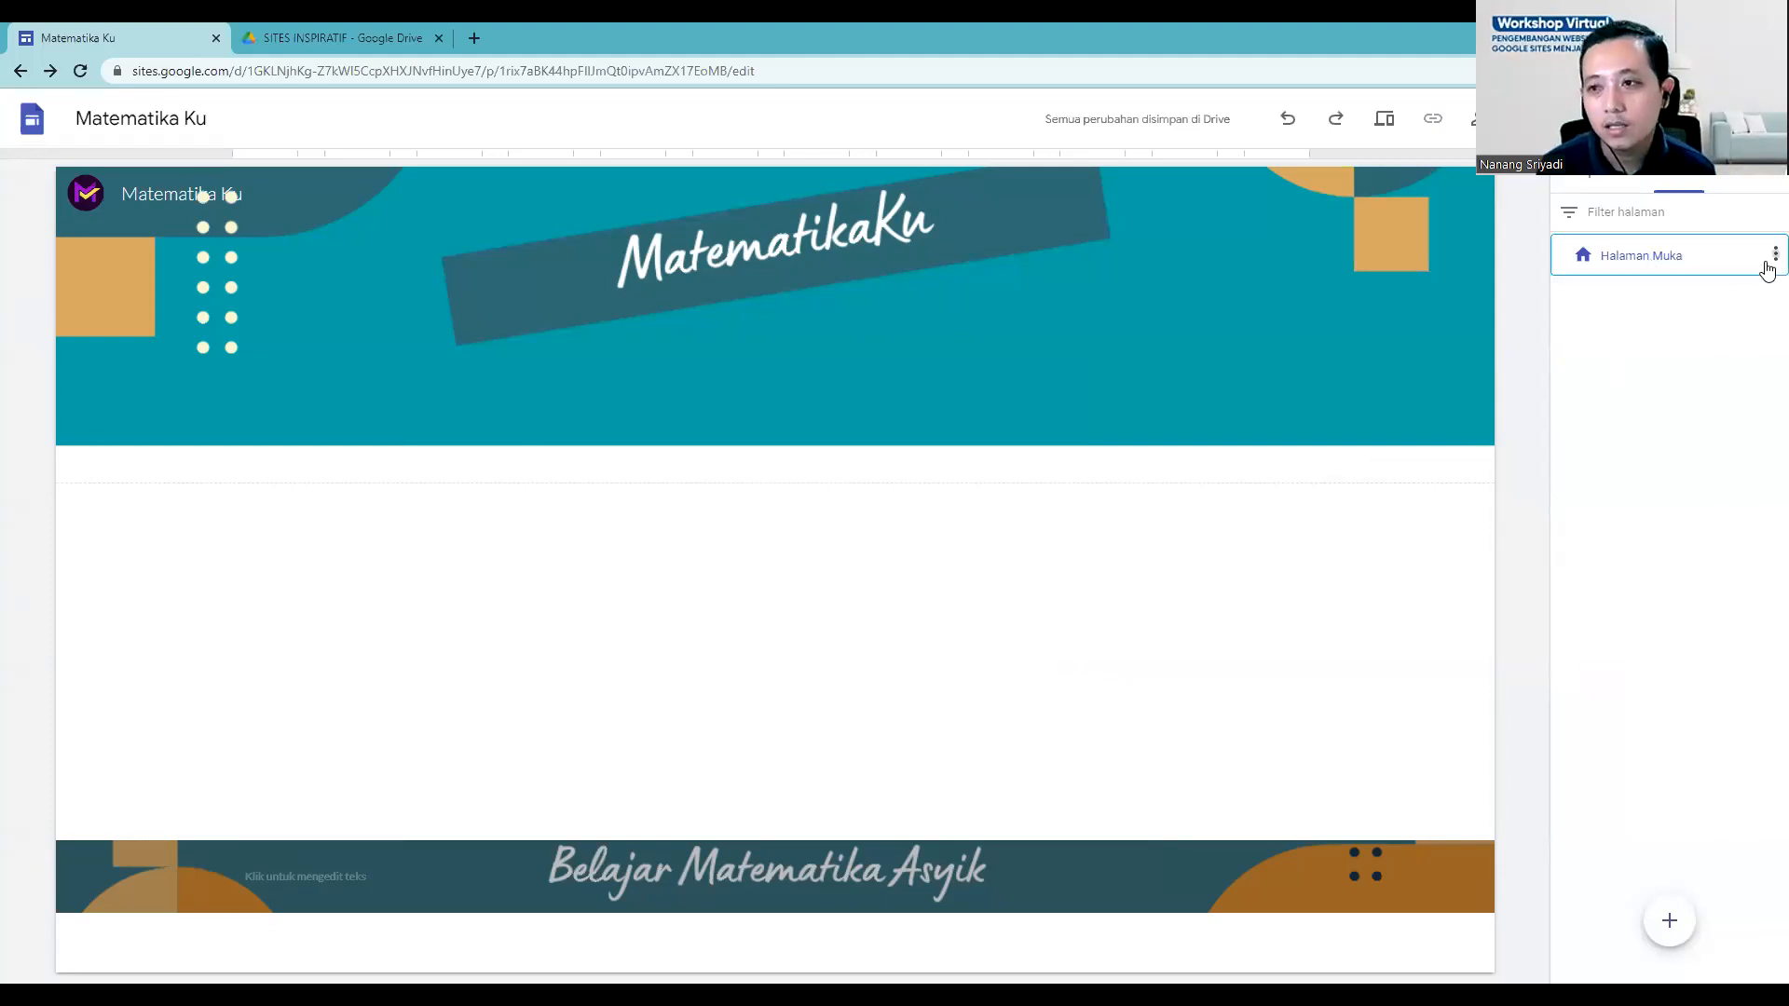
pyautogui.click(1645, 424)
pyautogui.doubleClick(1649, 259)
pyautogui.click(1664, 311)
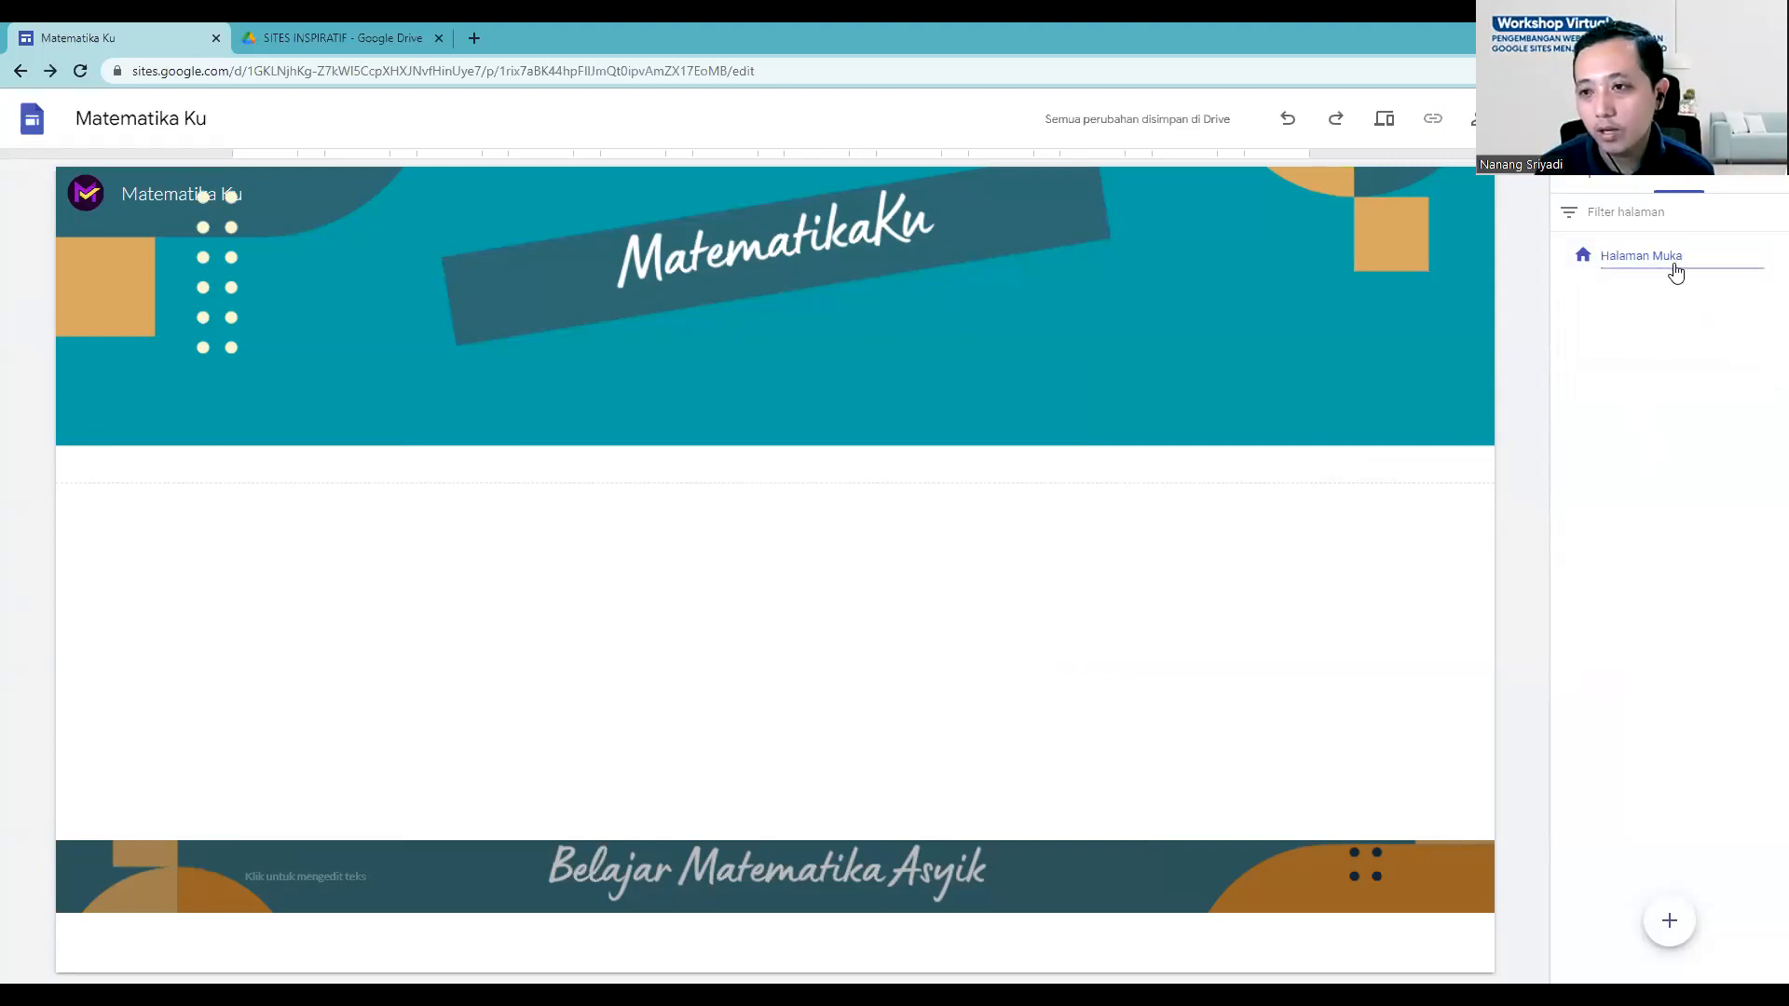
pyautogui.doubleClick(1679, 255)
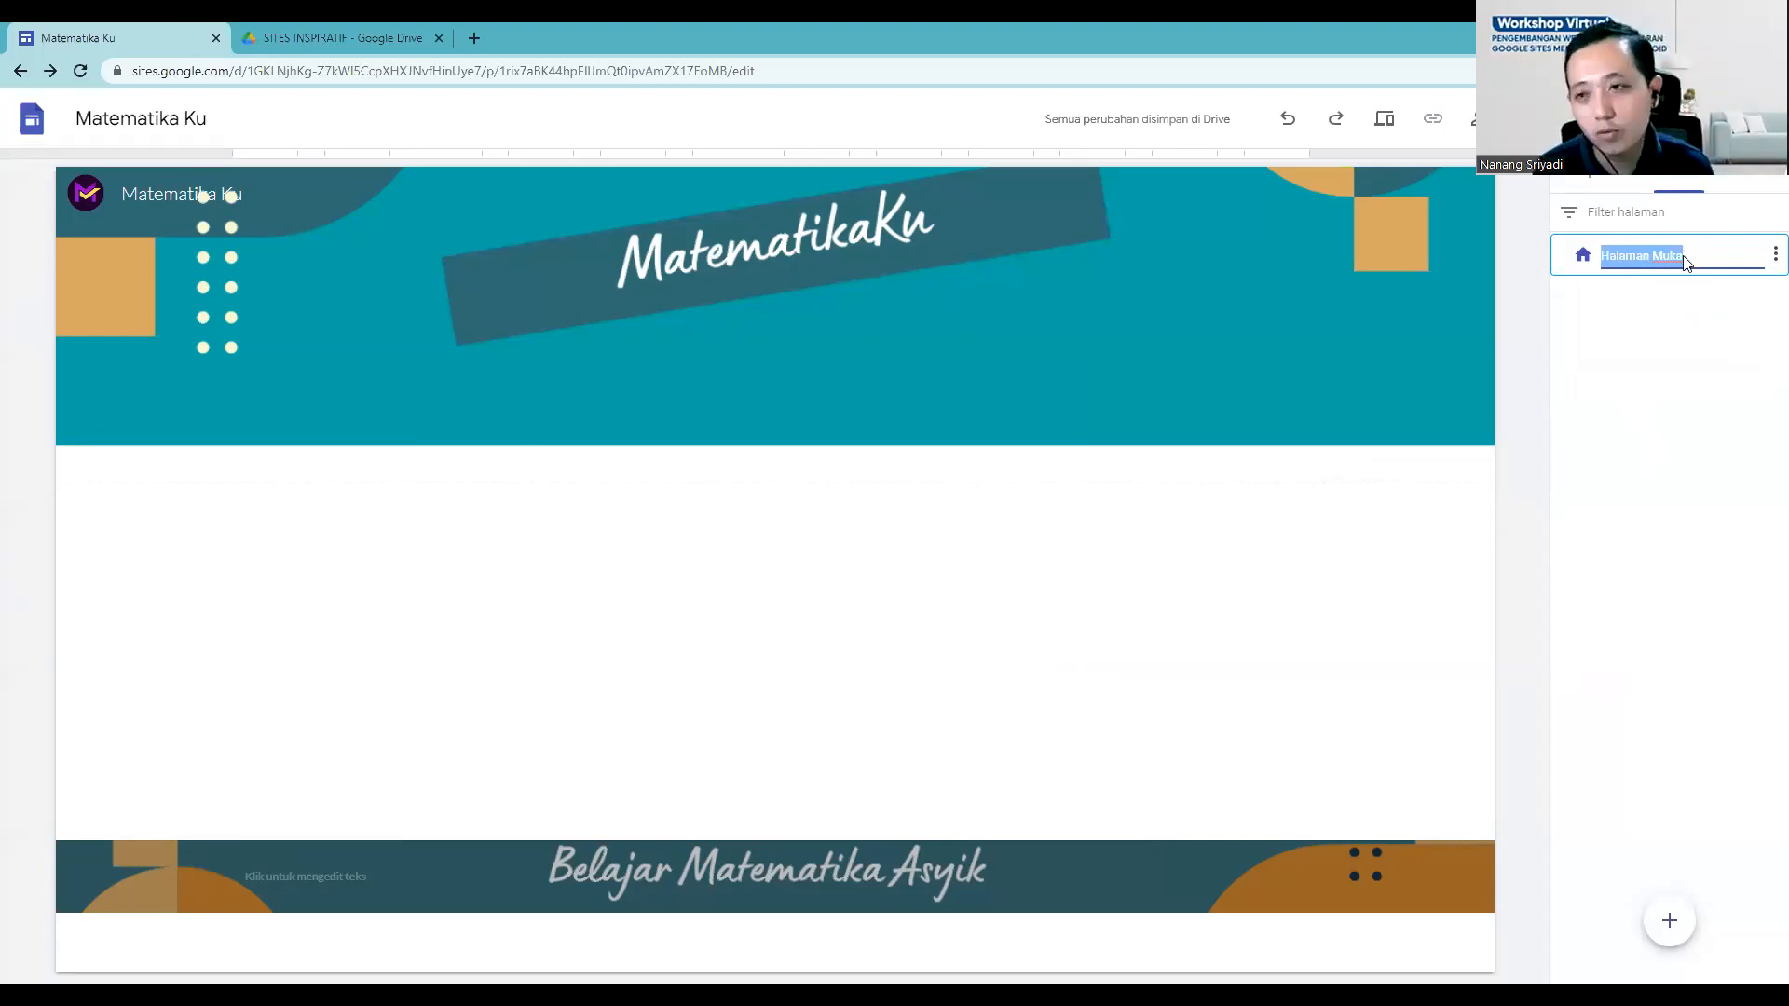
pyautogui.write('Beranda')
pyautogui.press('Return')
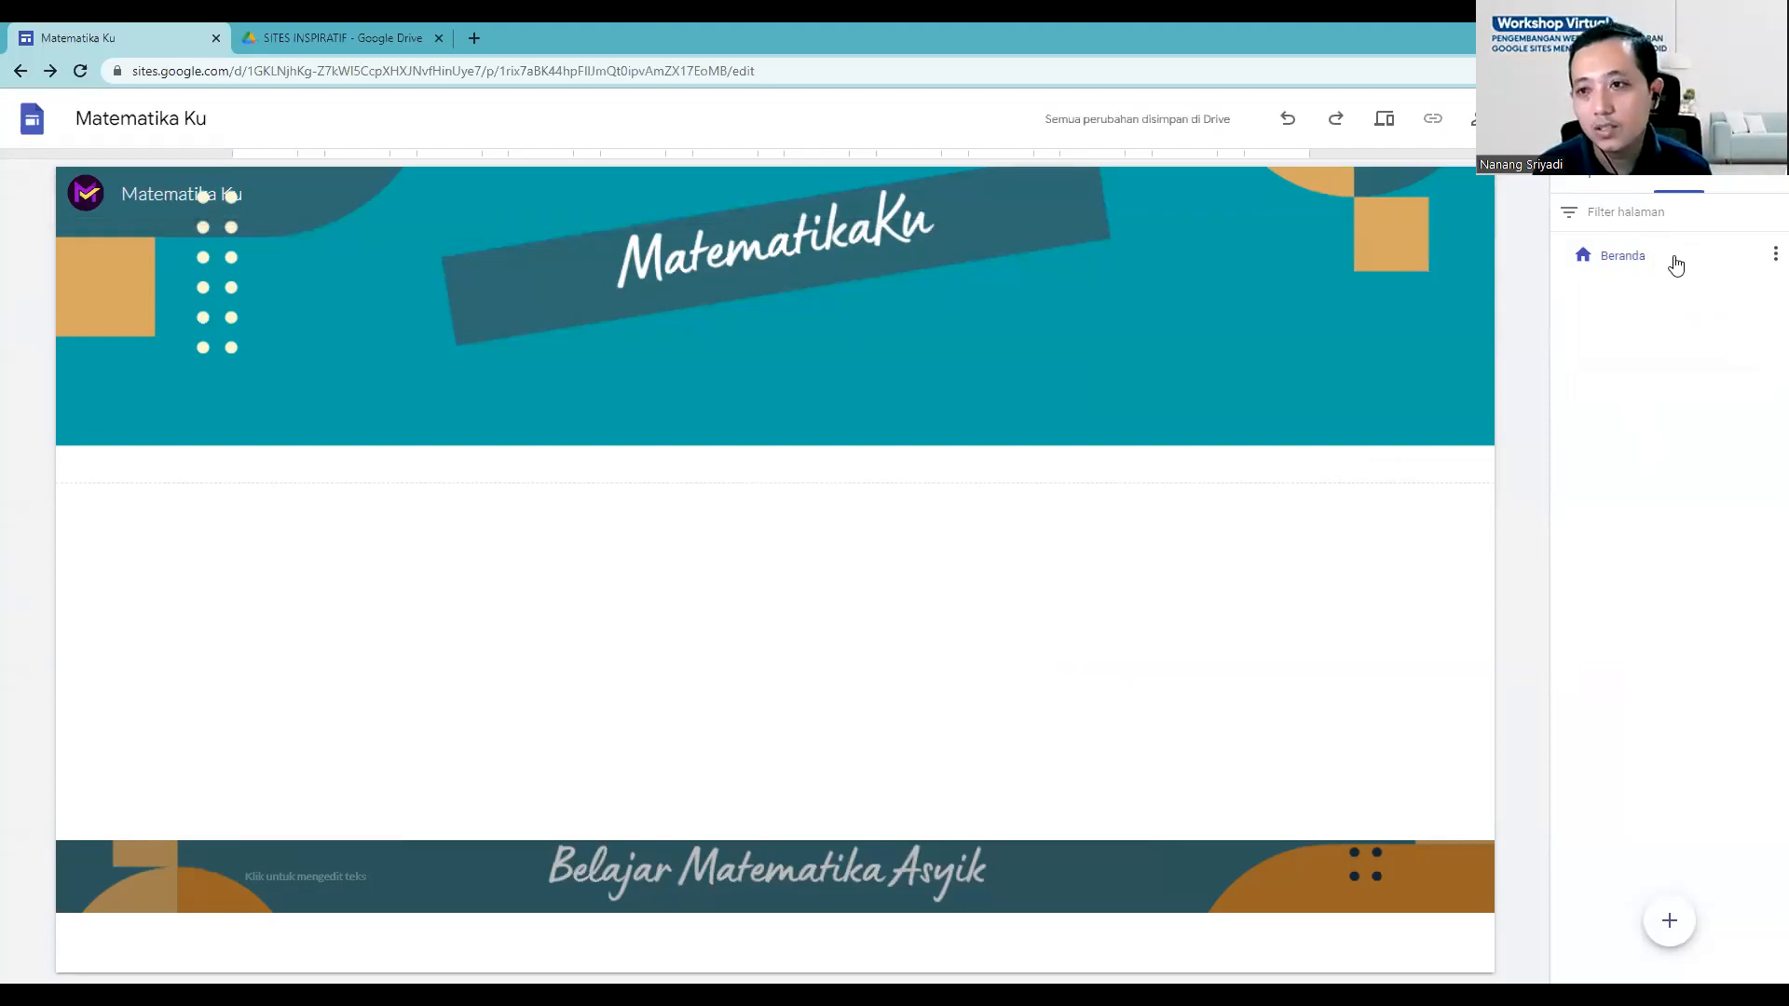
pyautogui.click(1768, 257)
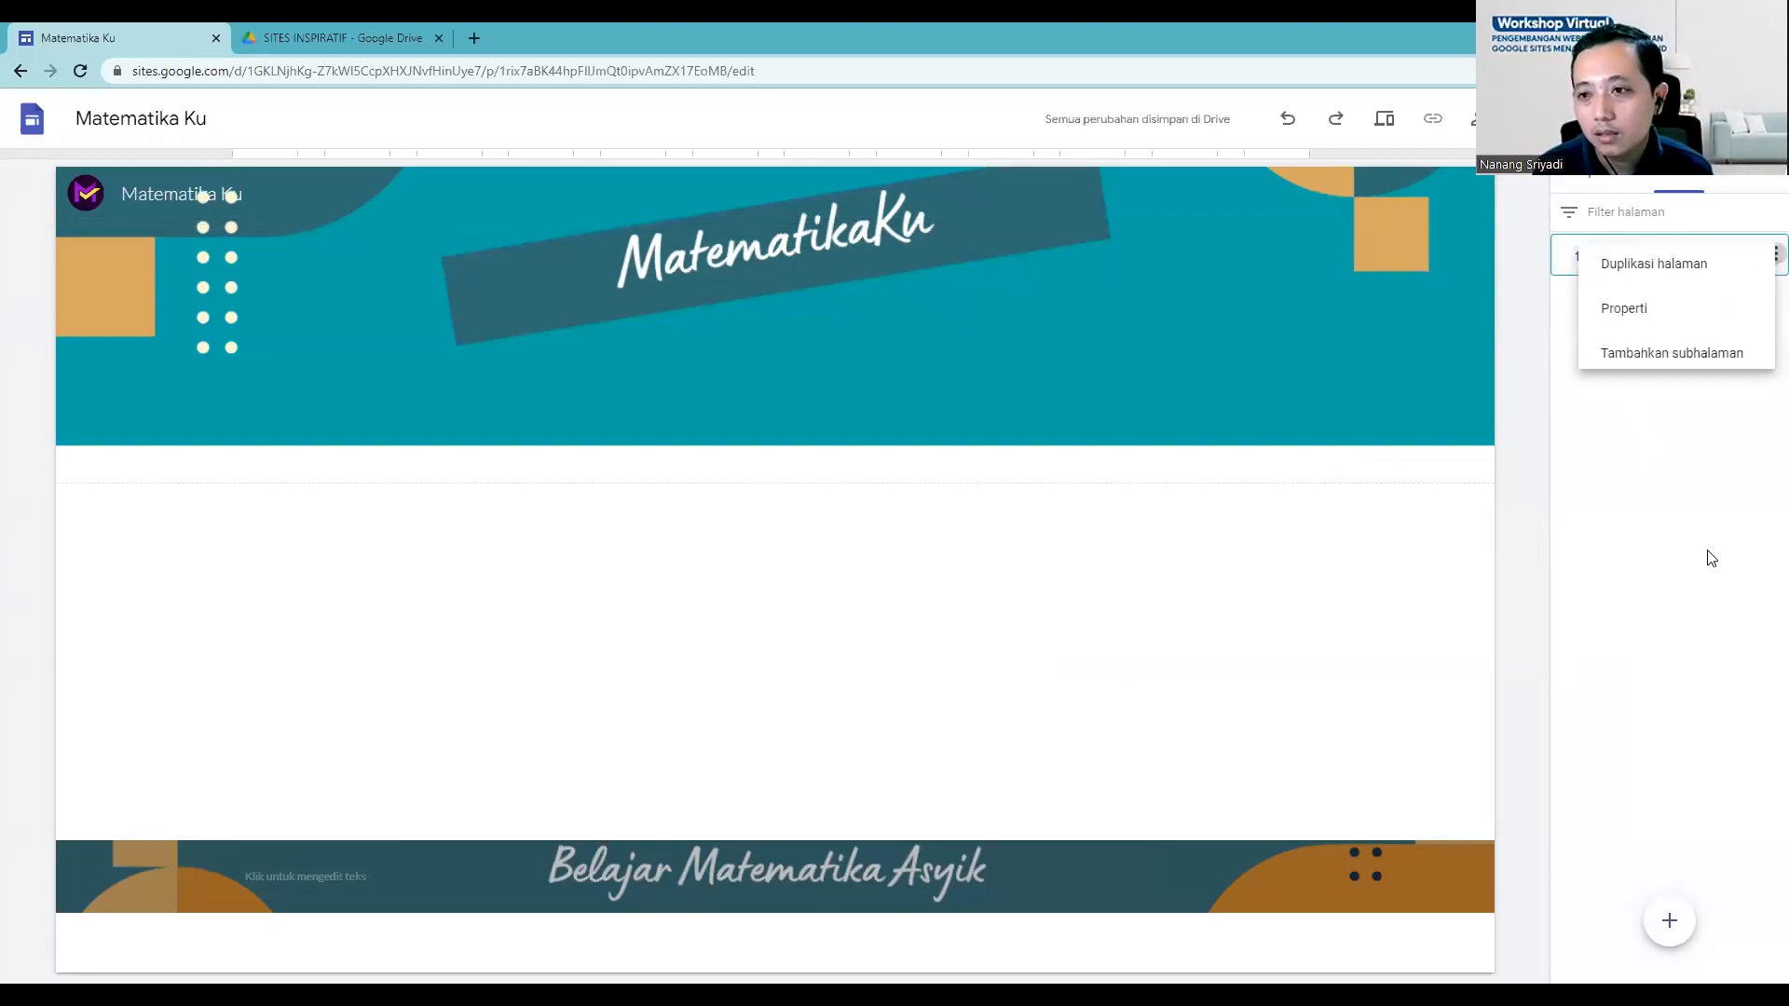
pyautogui.click(1700, 539)
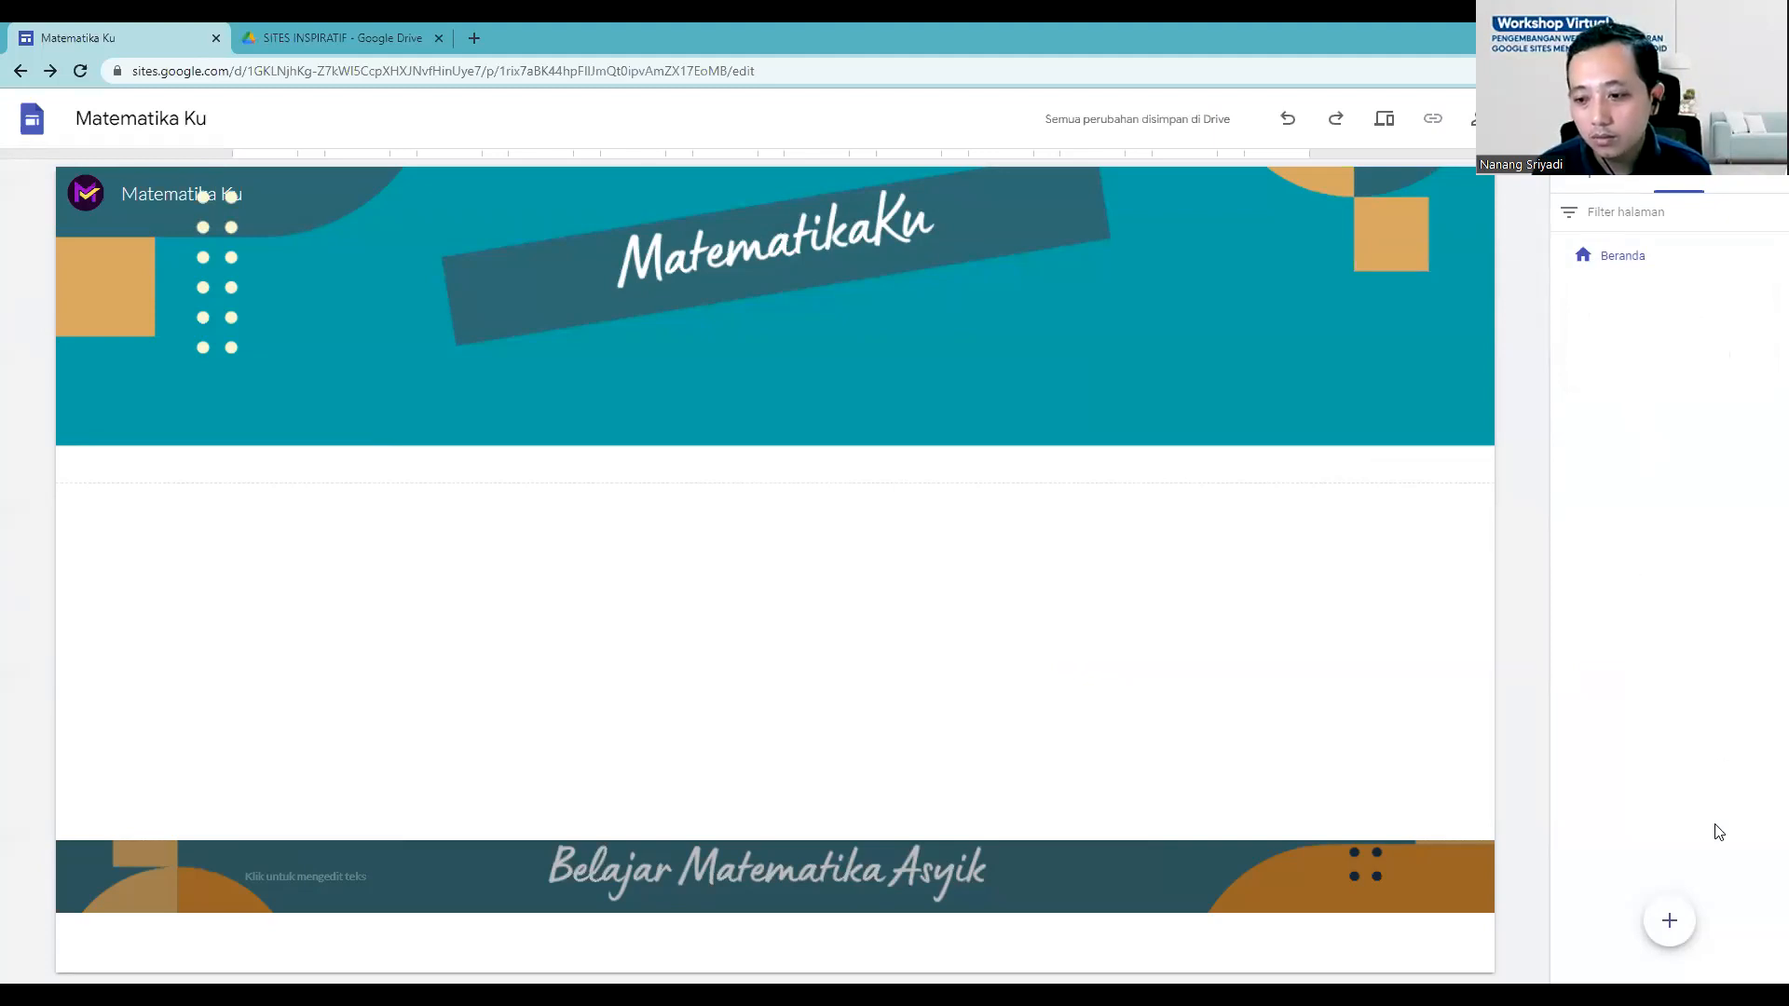
pyautogui.moveTo(1668, 920)
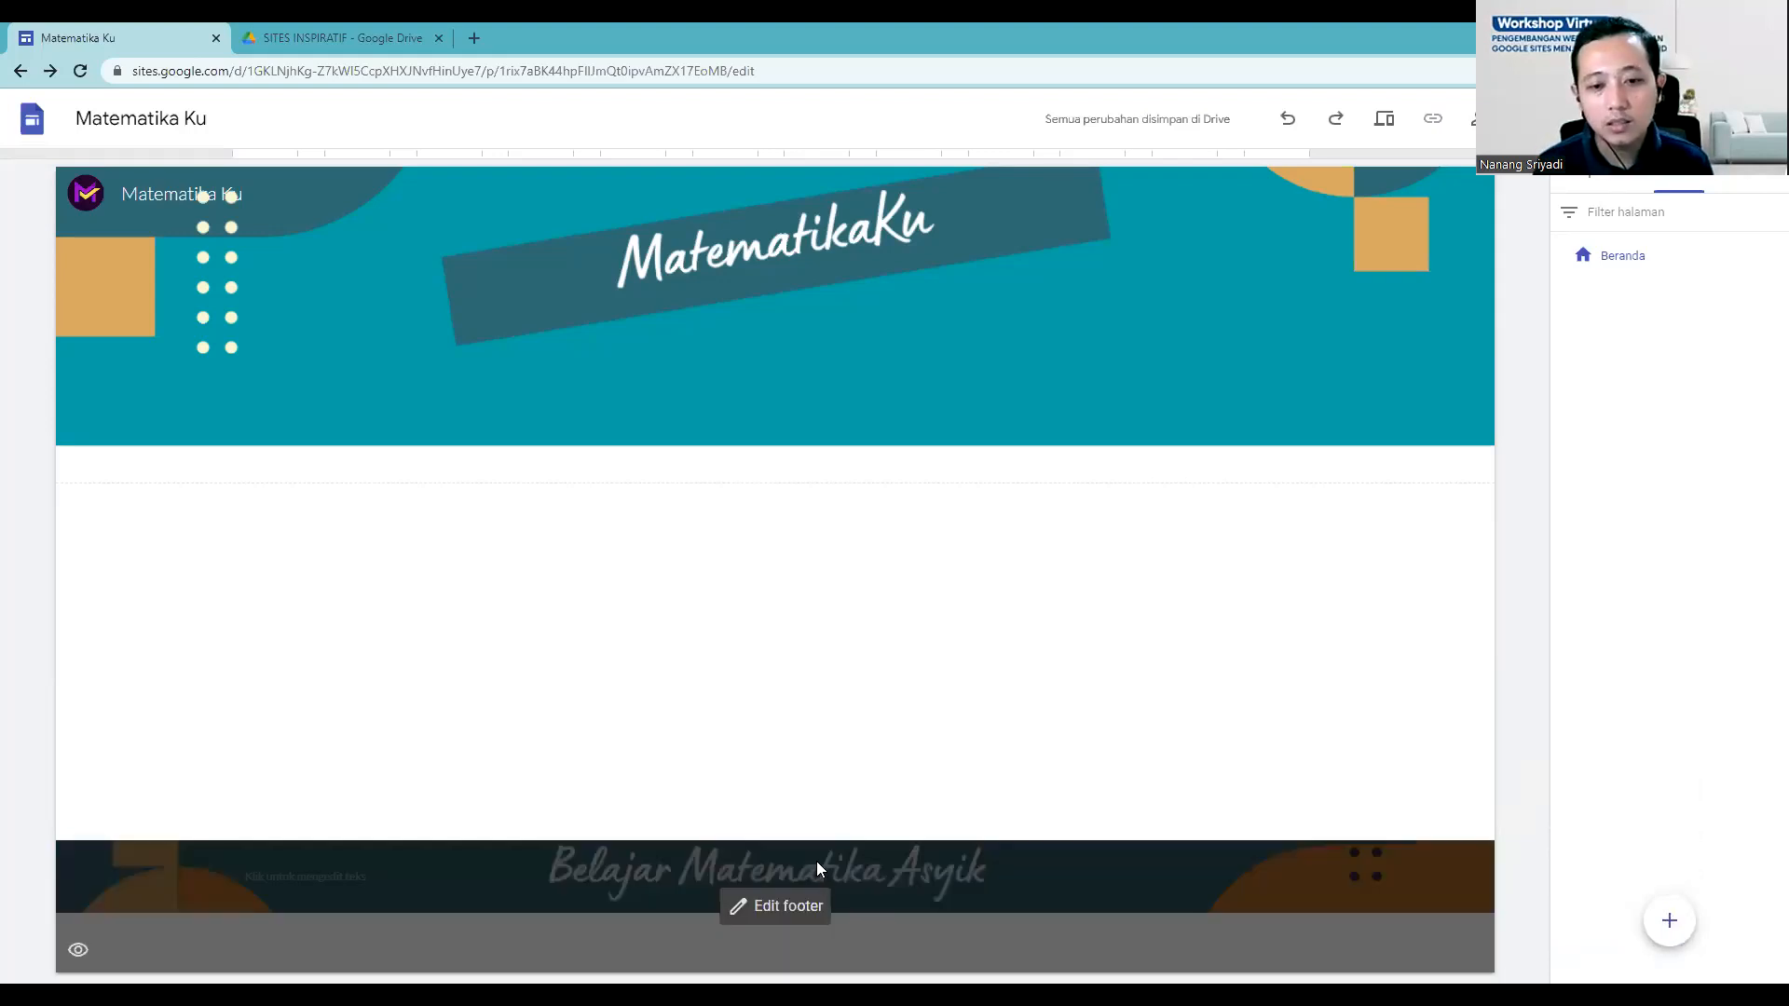
pyautogui.click(816, 861)
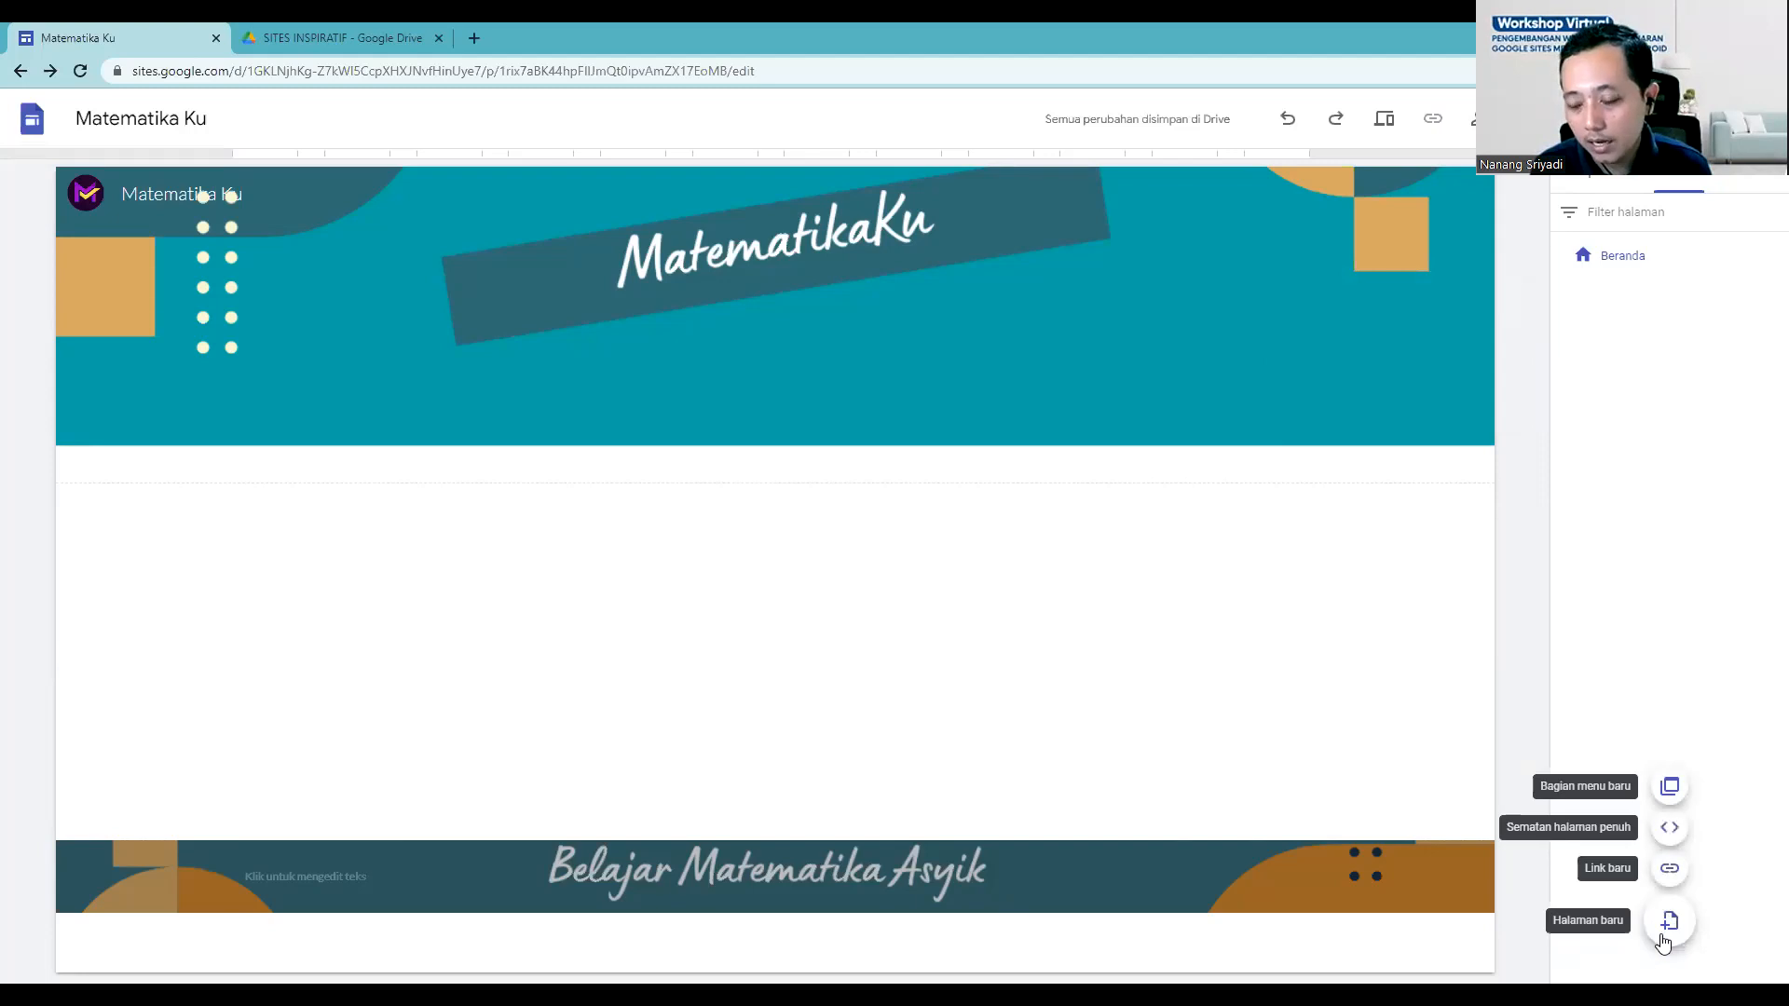
# Step: Add a new page named Tujuan Pembelajaran to the site
pyautogui.moveTo(1669, 921)
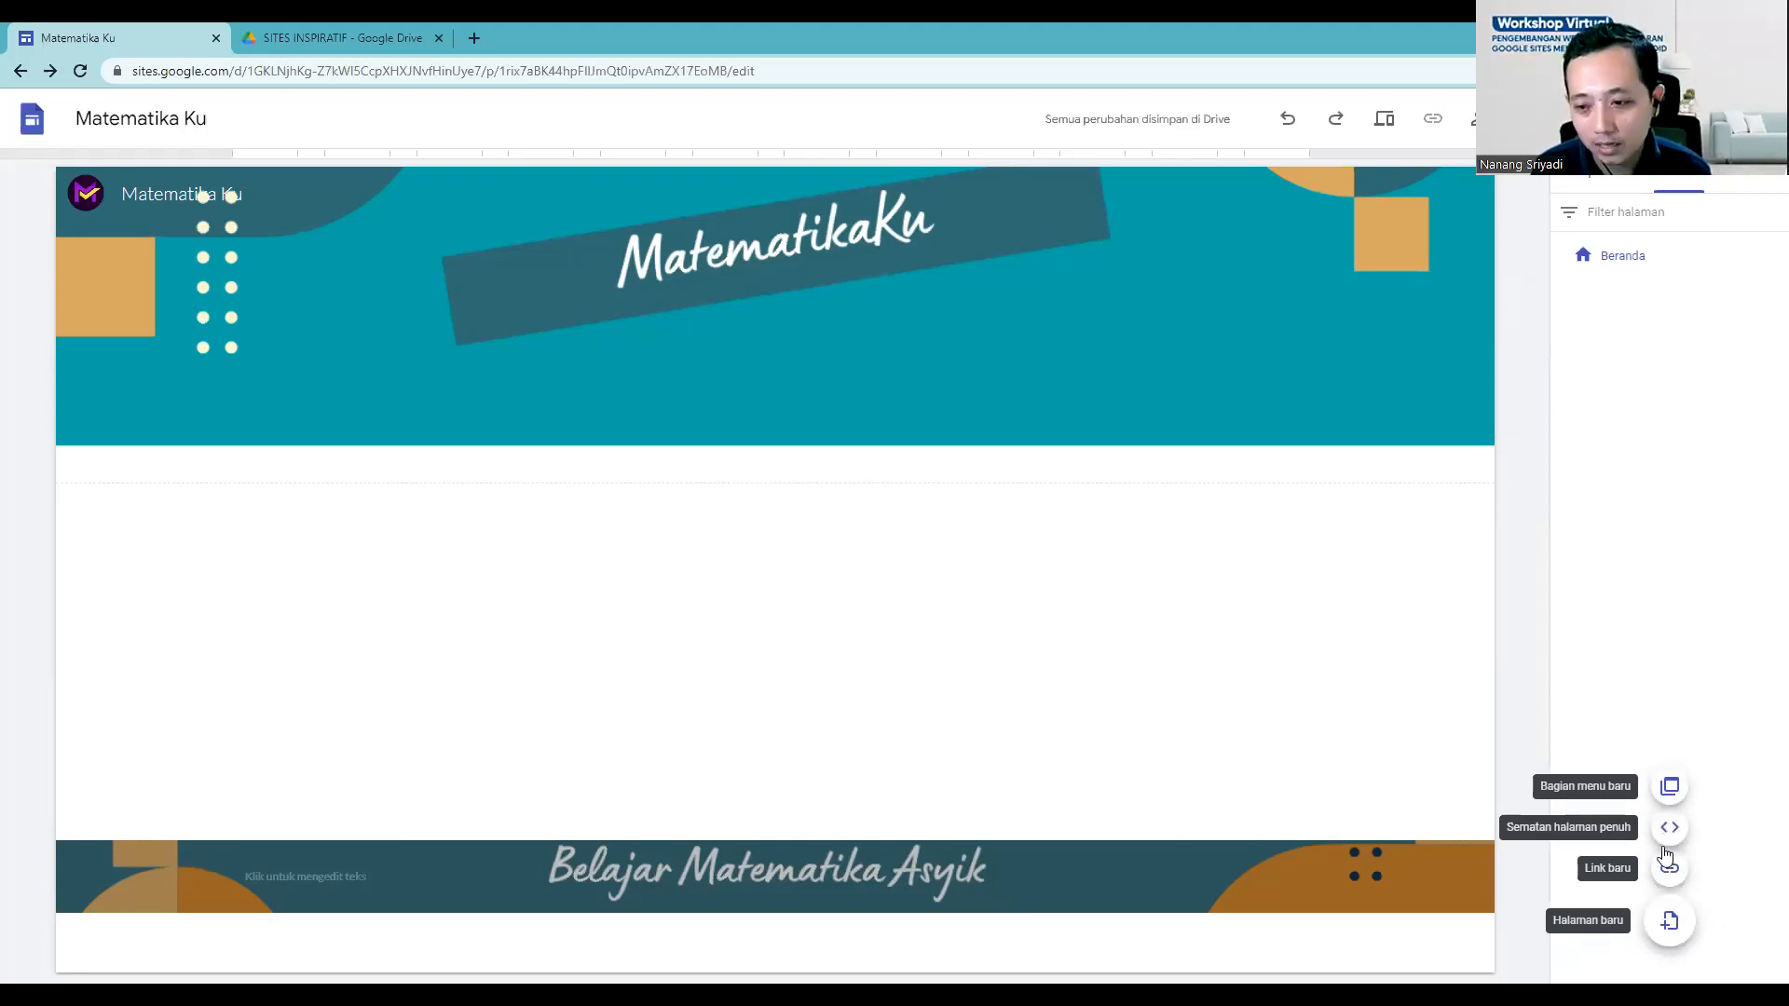
pyautogui.click(1667, 931)
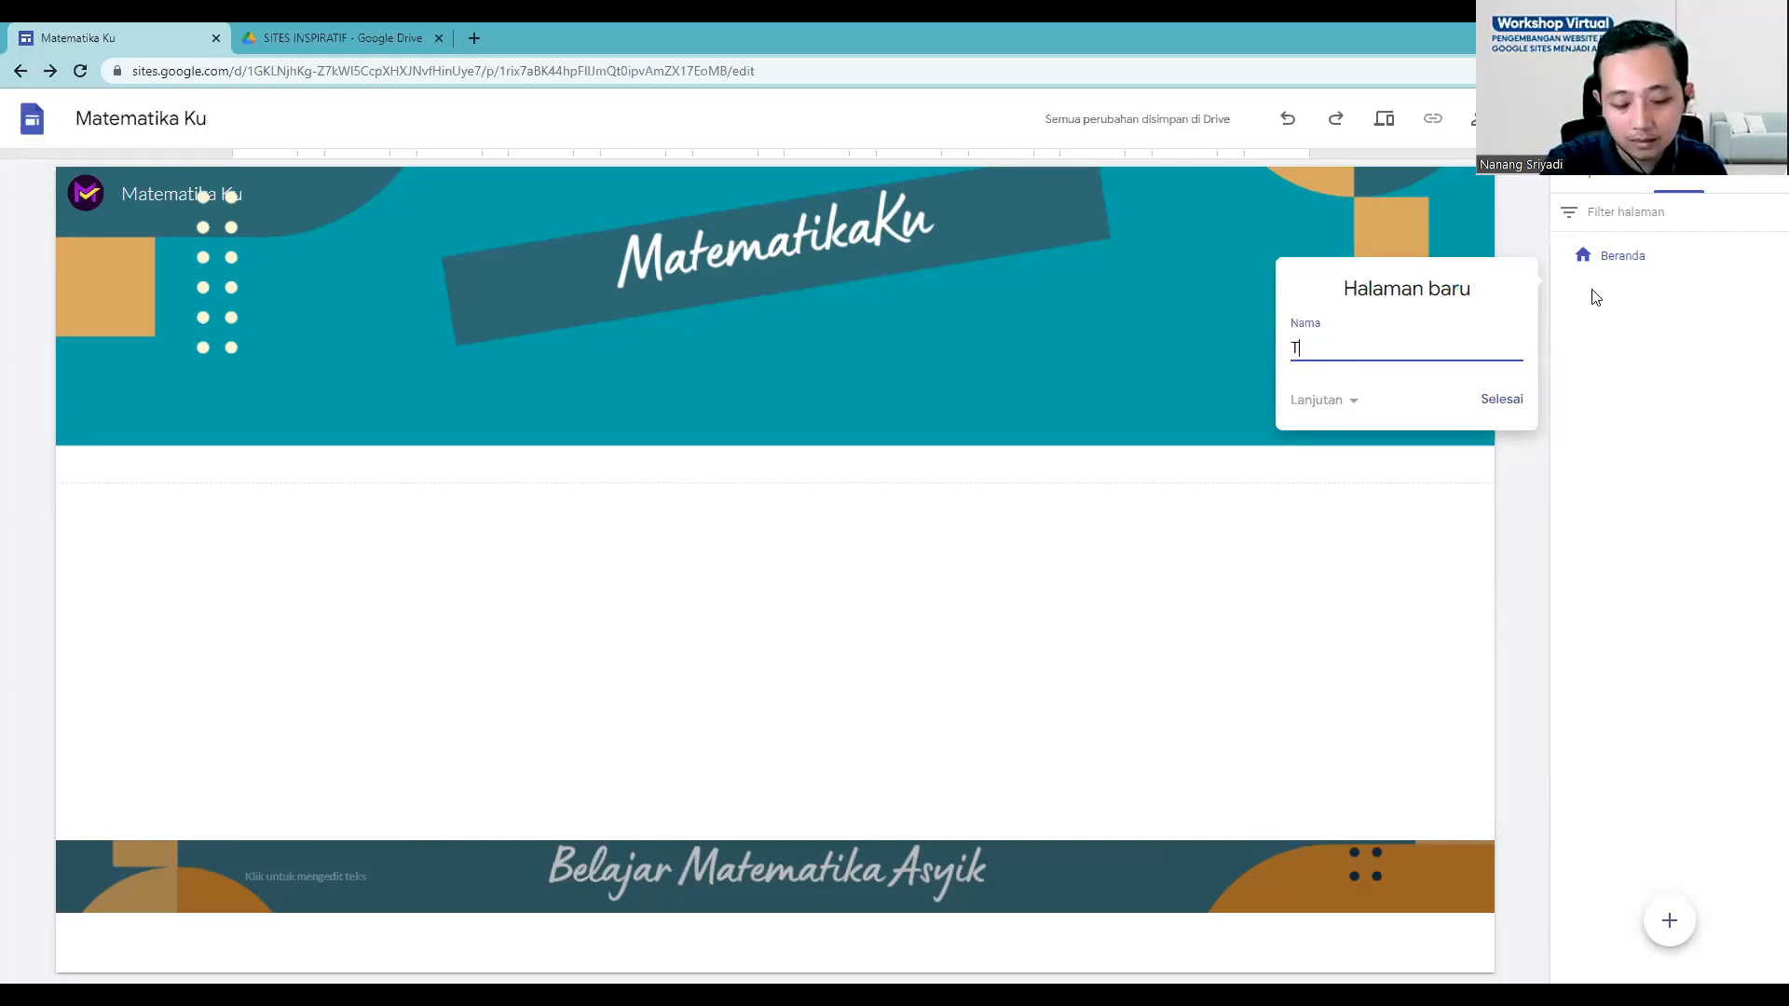
pyautogui.write('ujuan Pembelajaran')
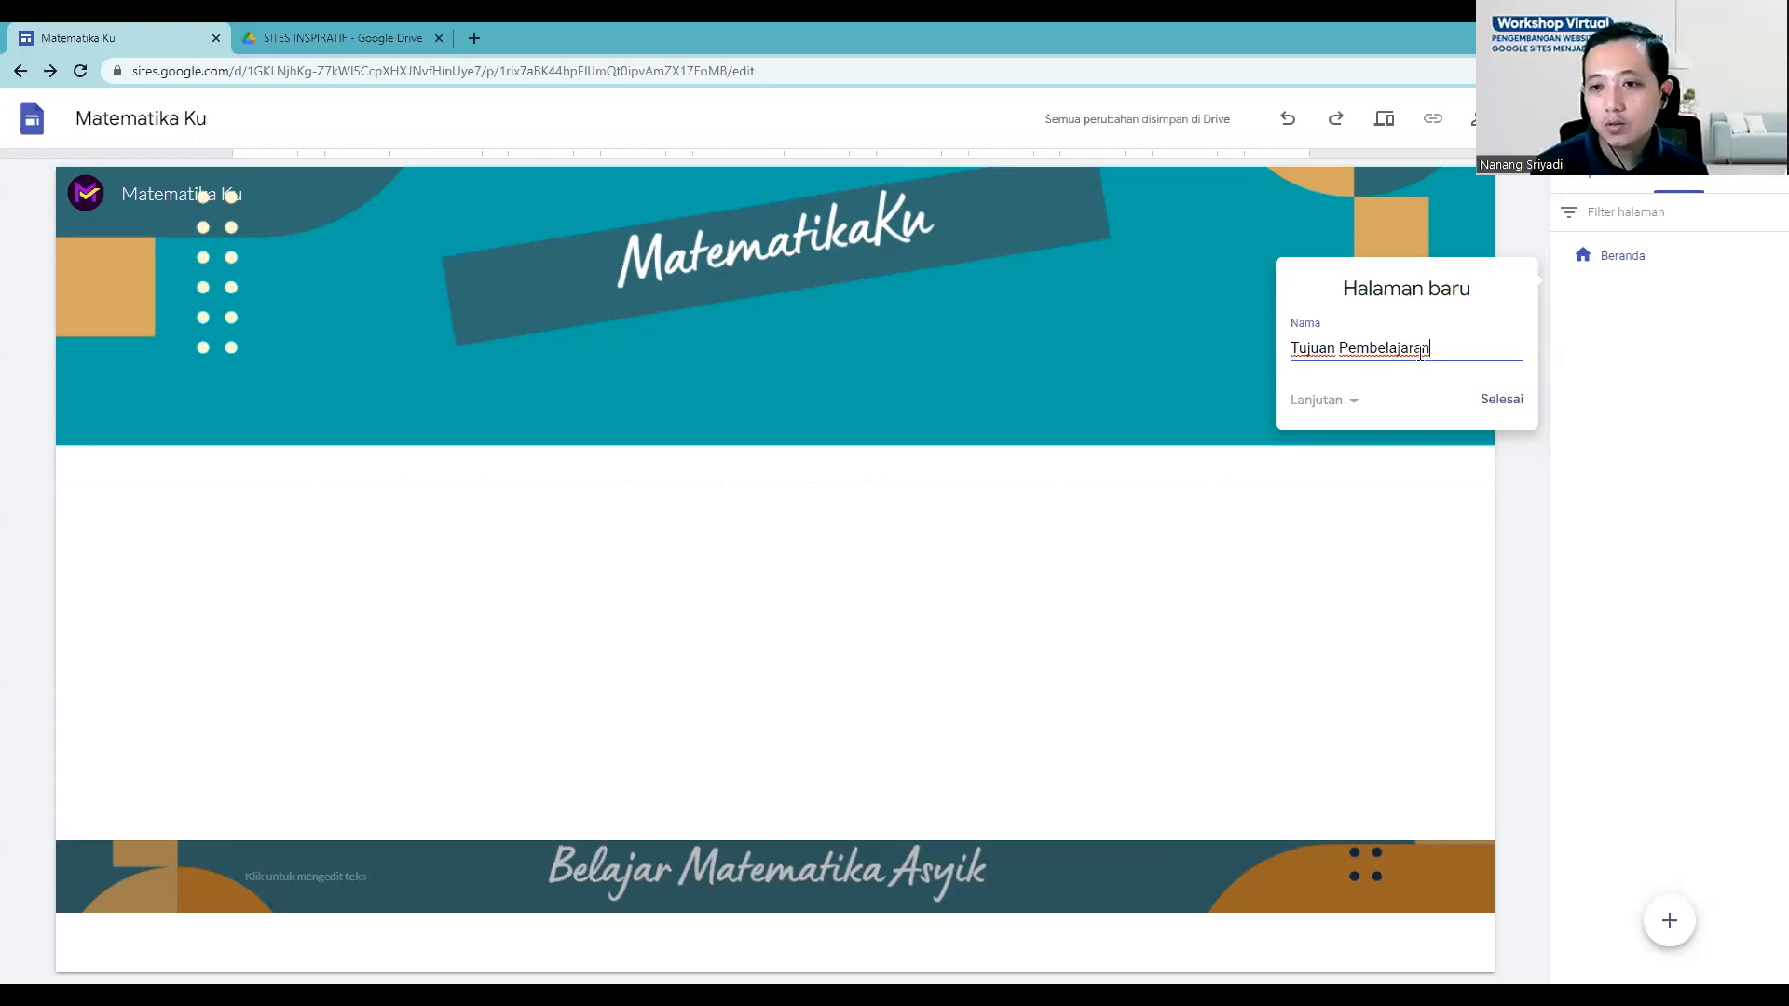
pyautogui.click(1353, 402)
pyautogui.click(1352, 386)
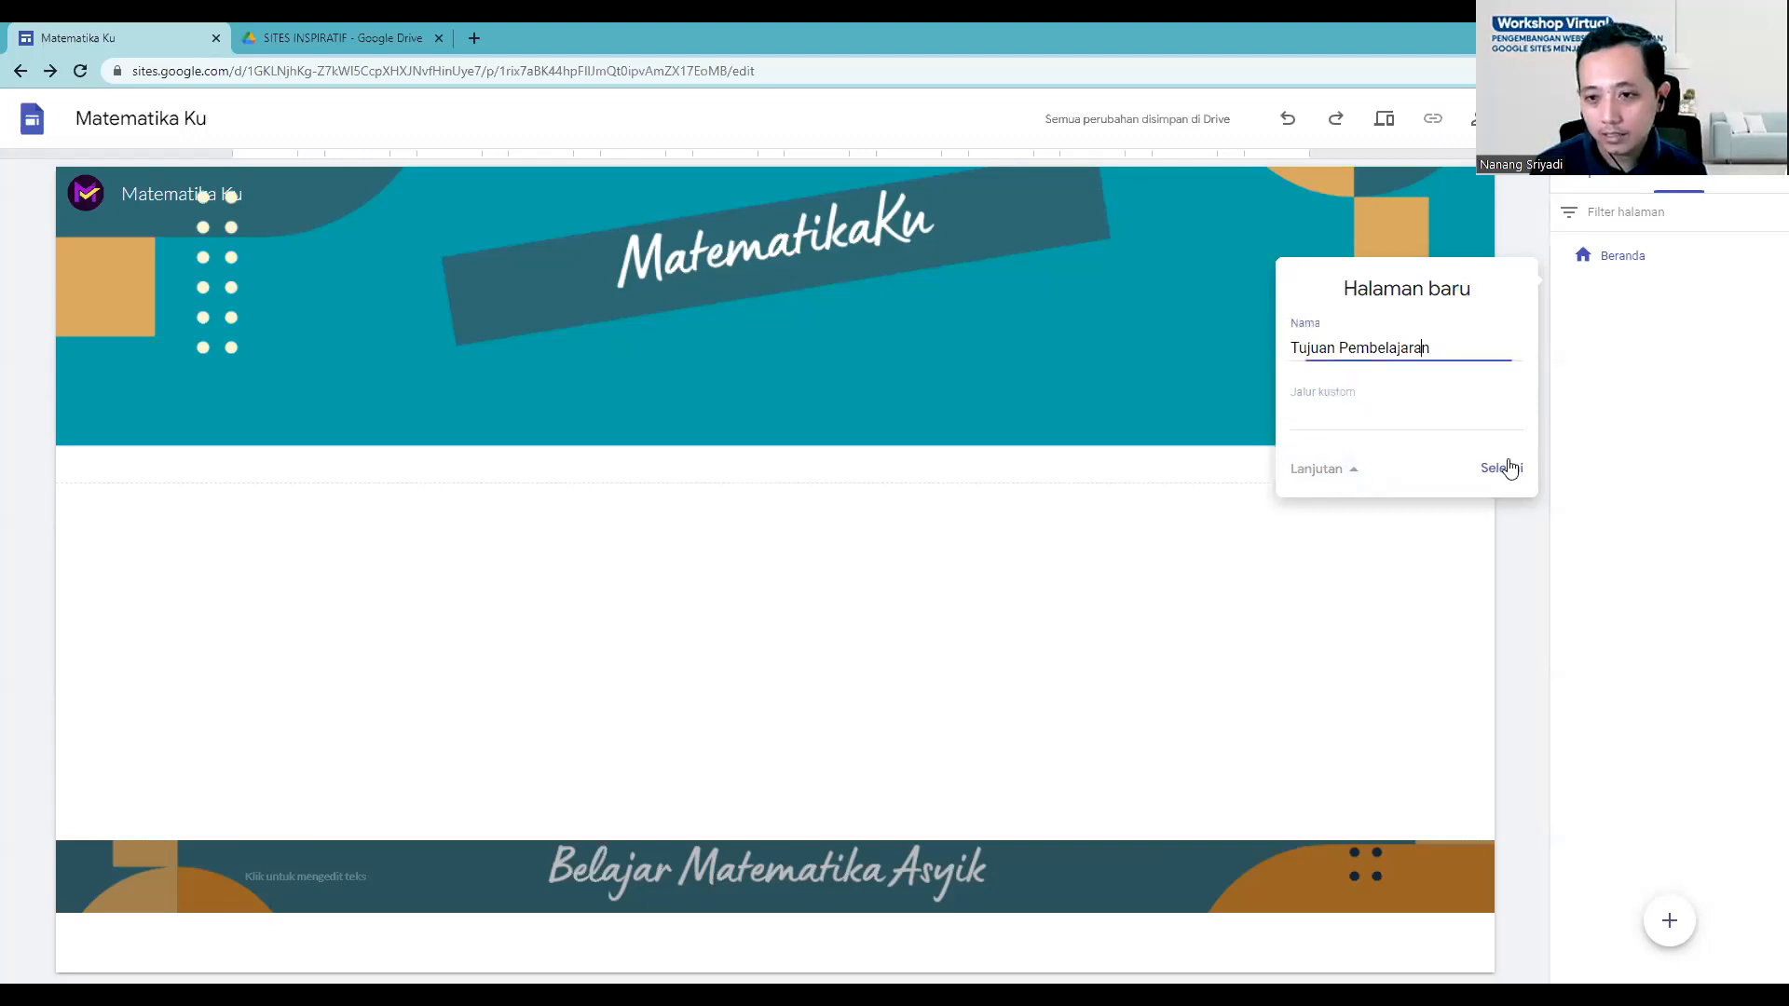
pyautogui.click(1501, 468)
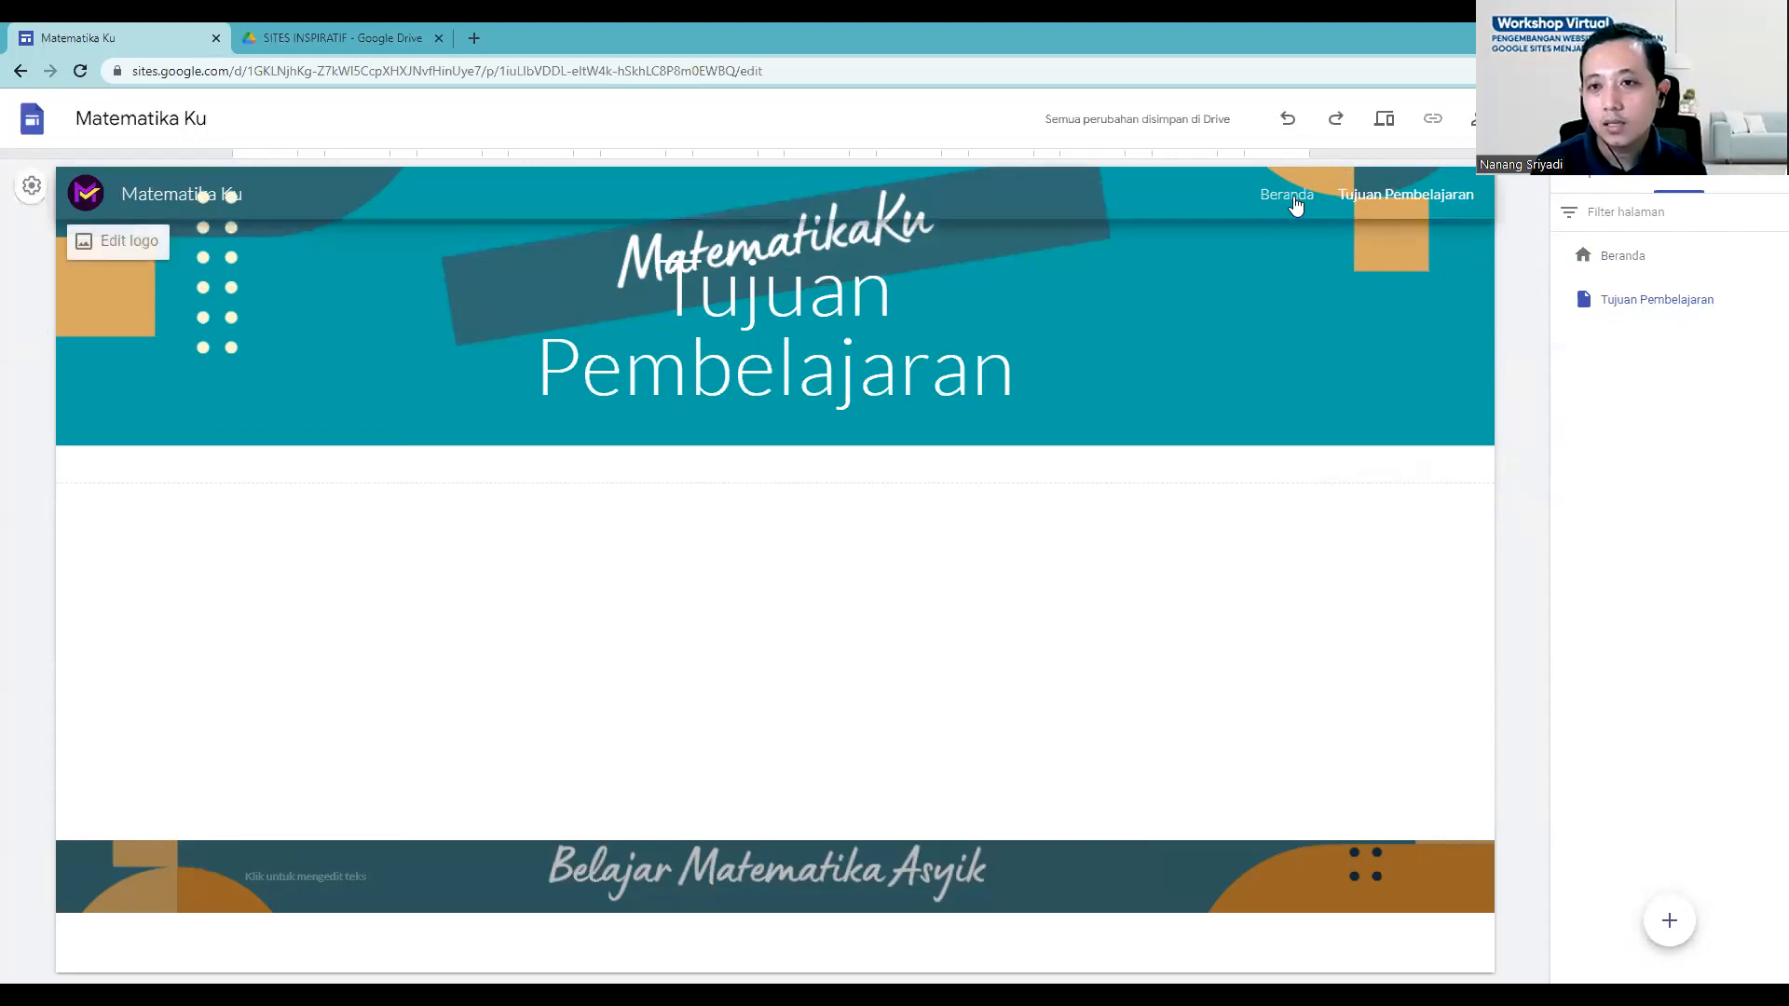
# Step: Delete the Tujuan Pembelajaran title text box from that page's header banner
pyautogui.click(1635, 311)
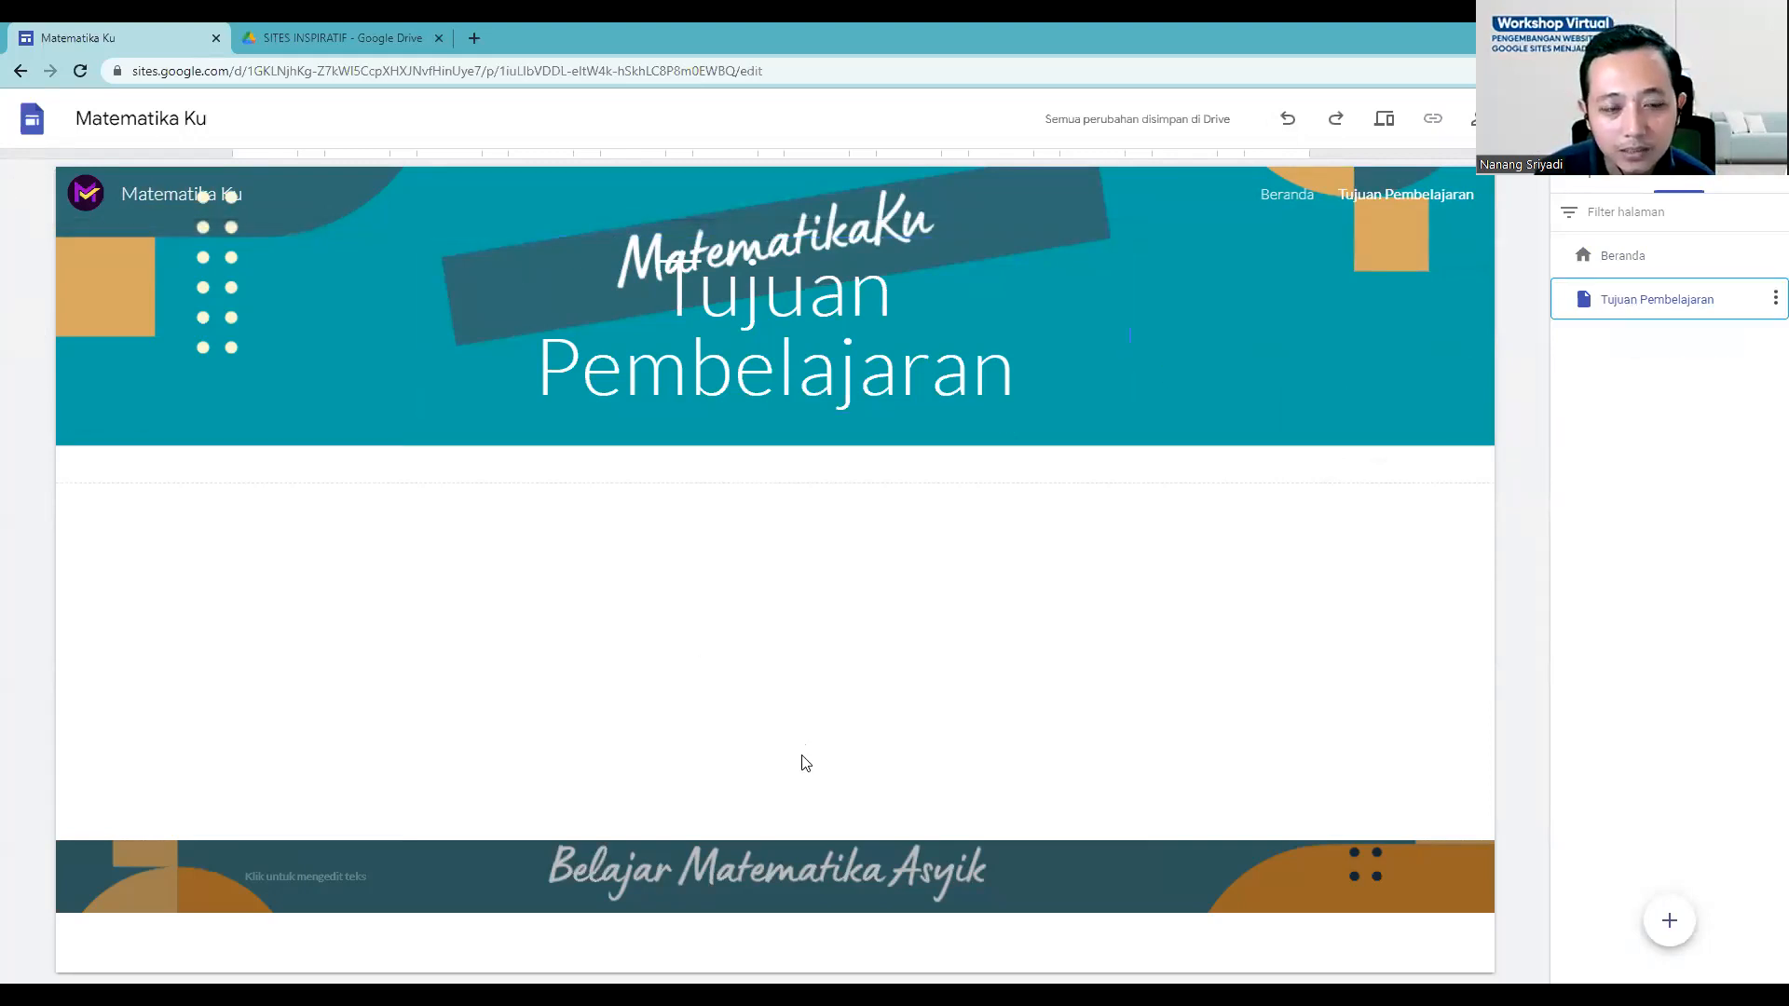
pyautogui.click(849, 279)
pyautogui.click(978, 548)
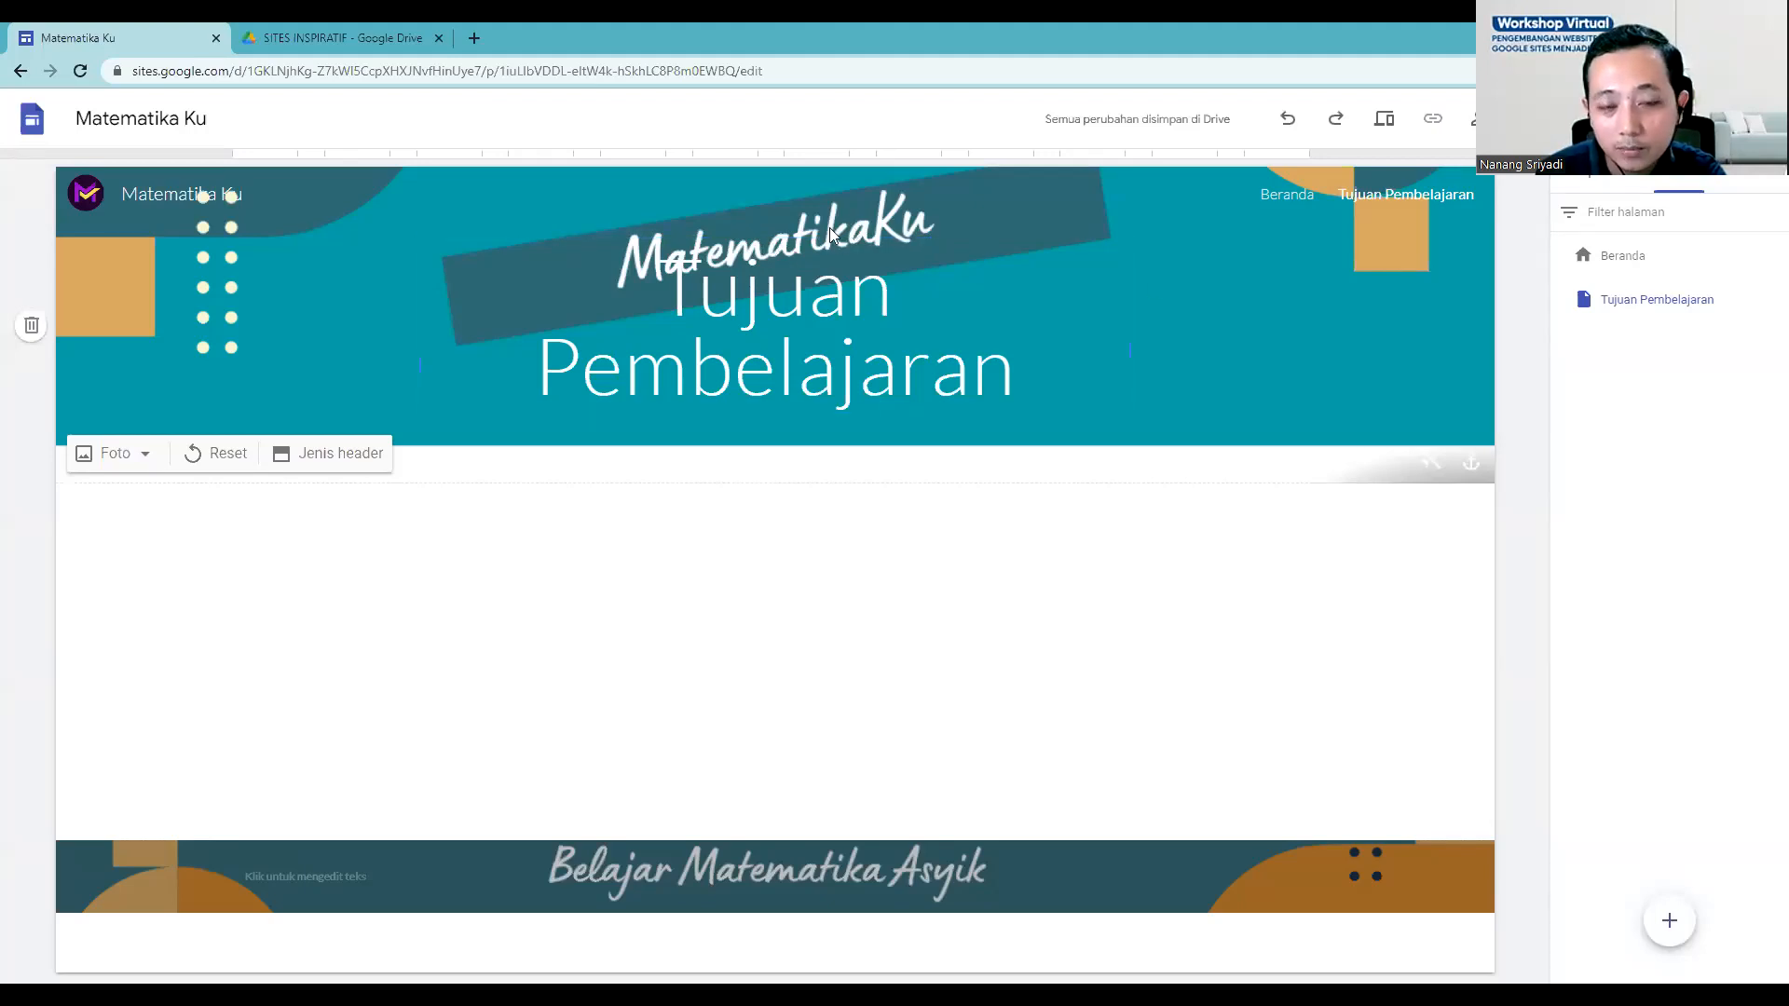
pyautogui.click(1001, 238)
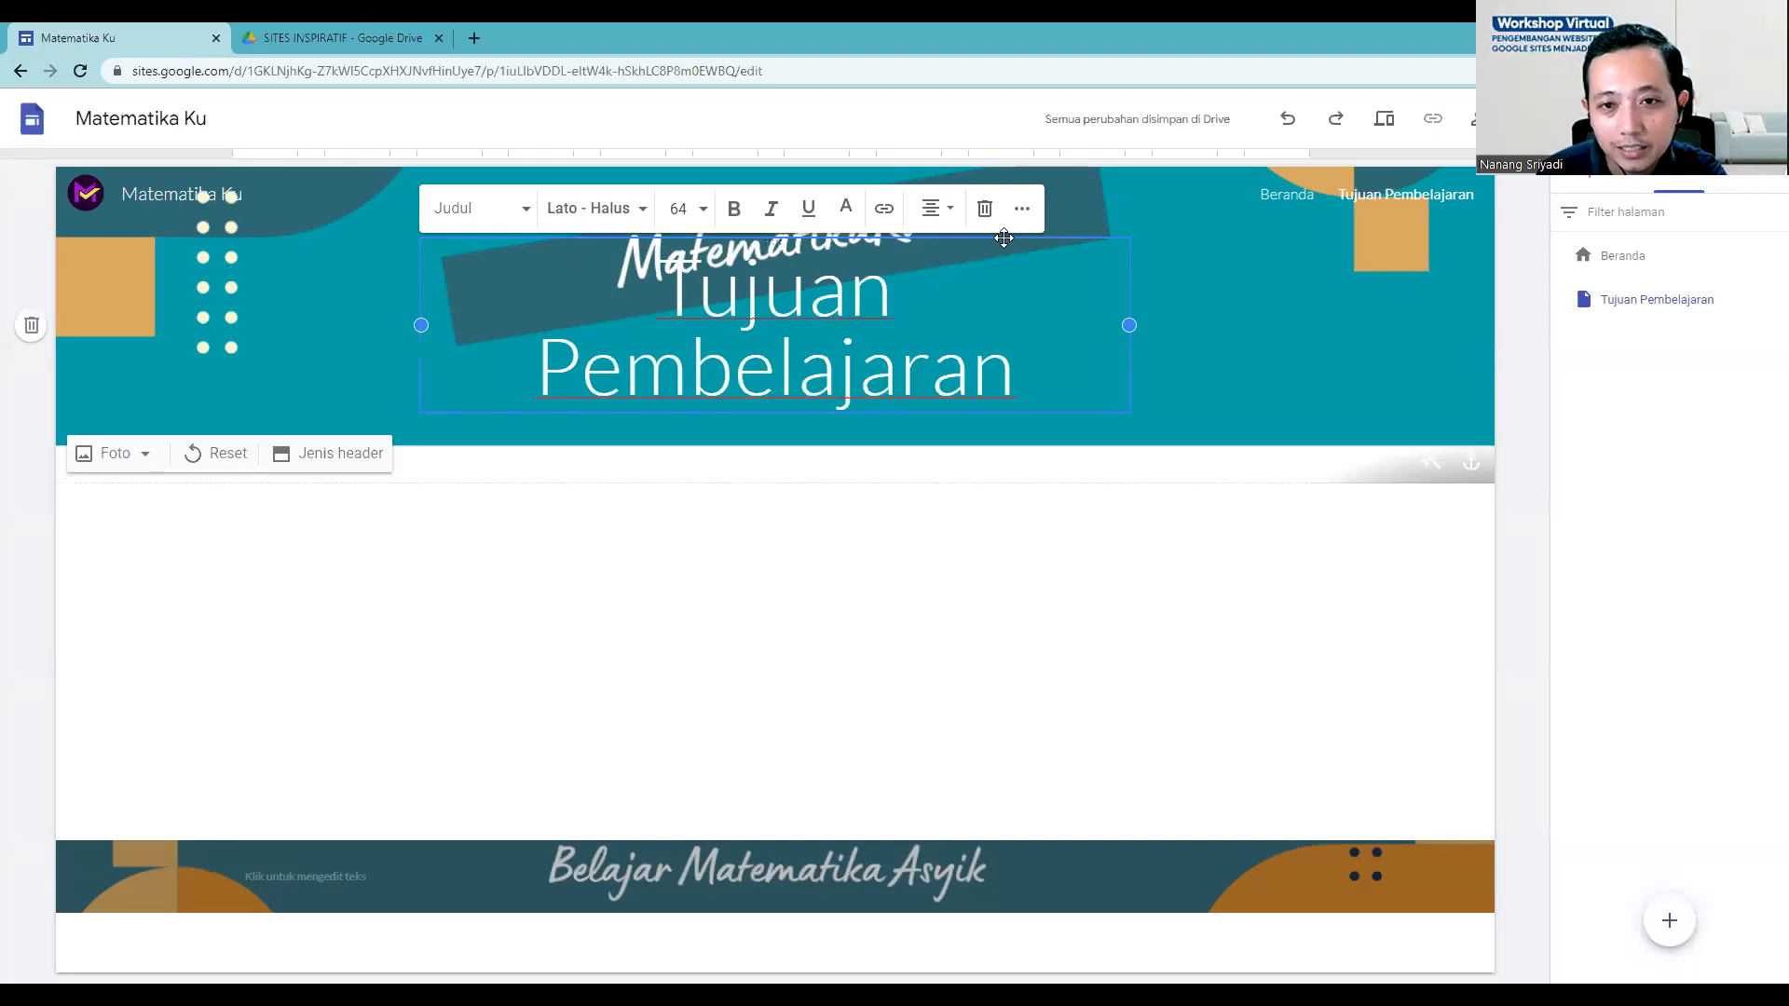
pyautogui.click(985, 209)
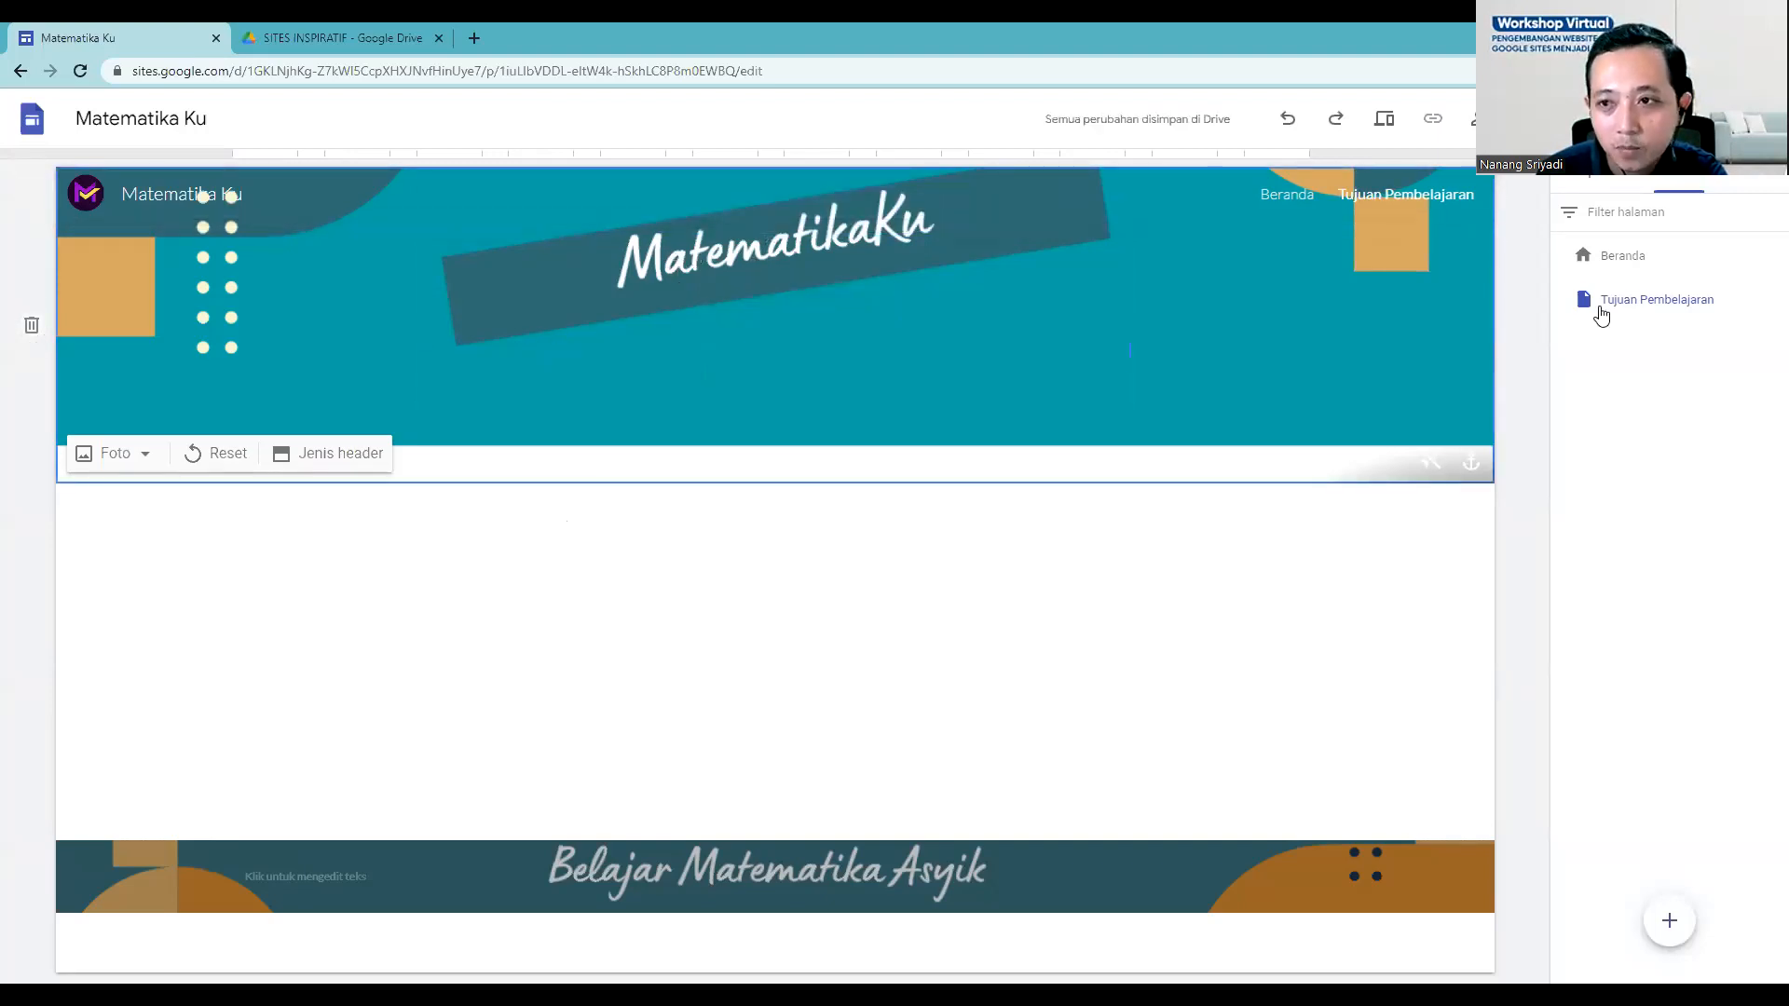
# Step: Insert a text box reading Tujuan Pembelajaran below the header, apply the larger Judul style and centre the text
pyautogui.click(1587, 181)
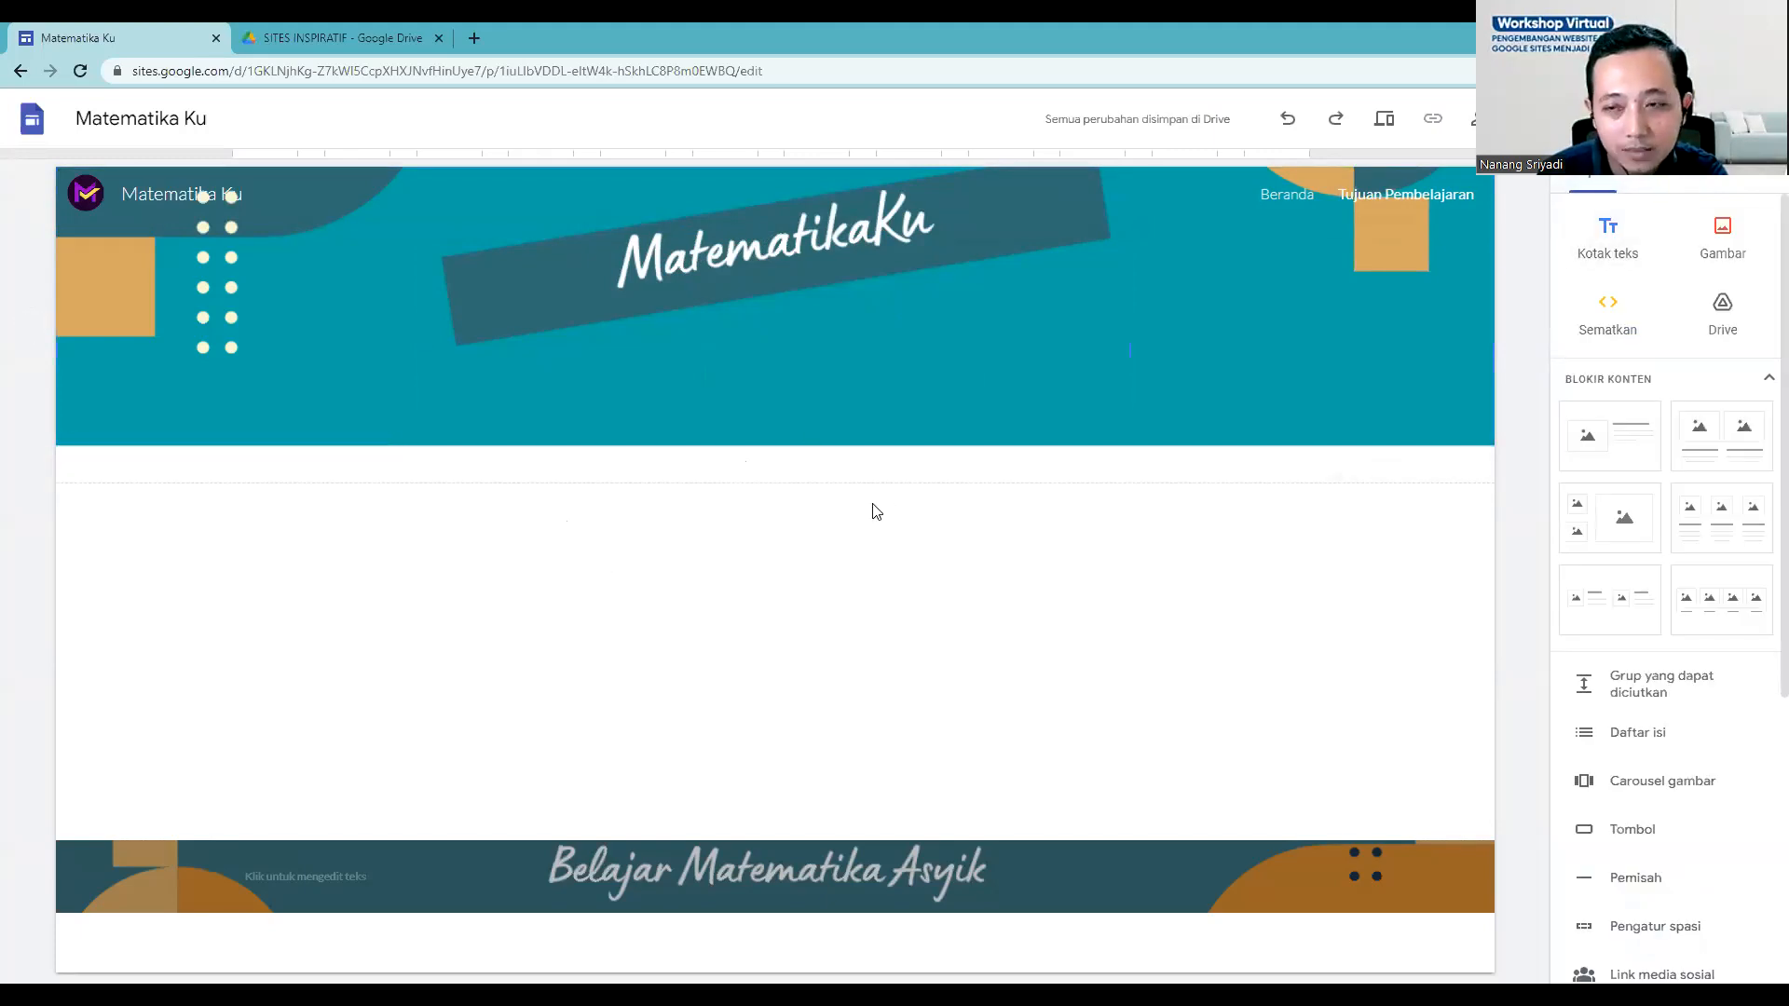
pyautogui.click(1605, 239)
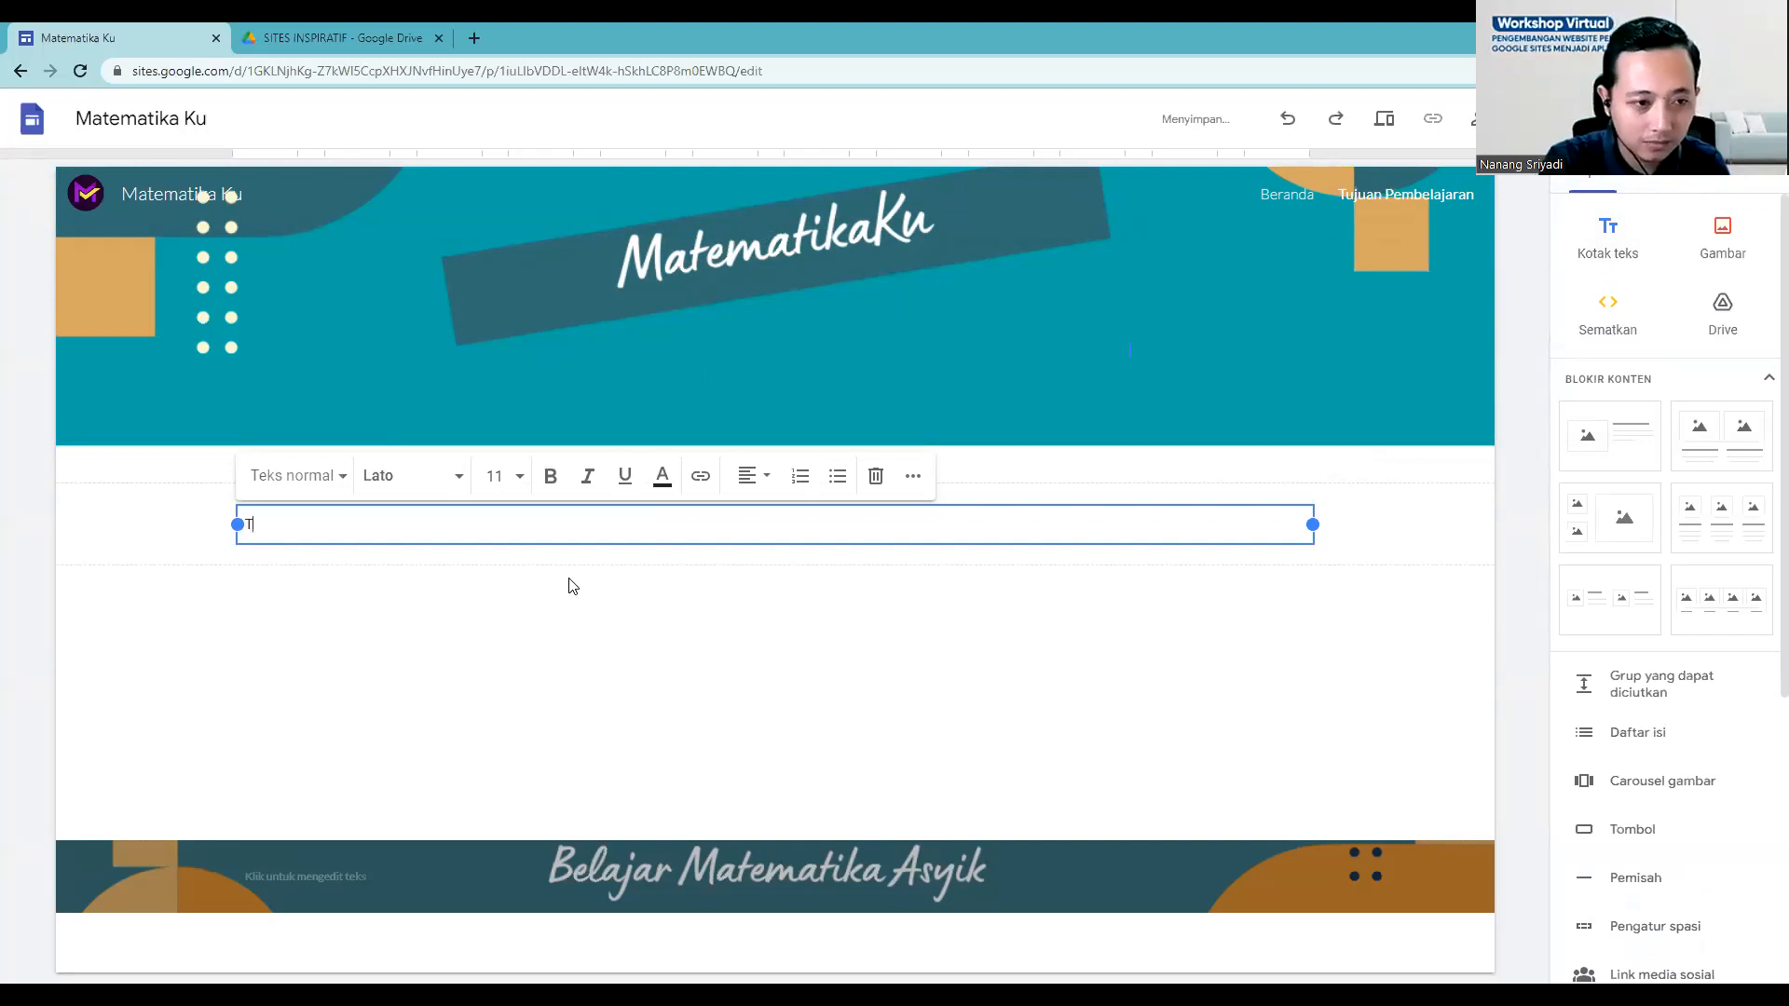
pyautogui.write('Tujuan Pembelajaran')
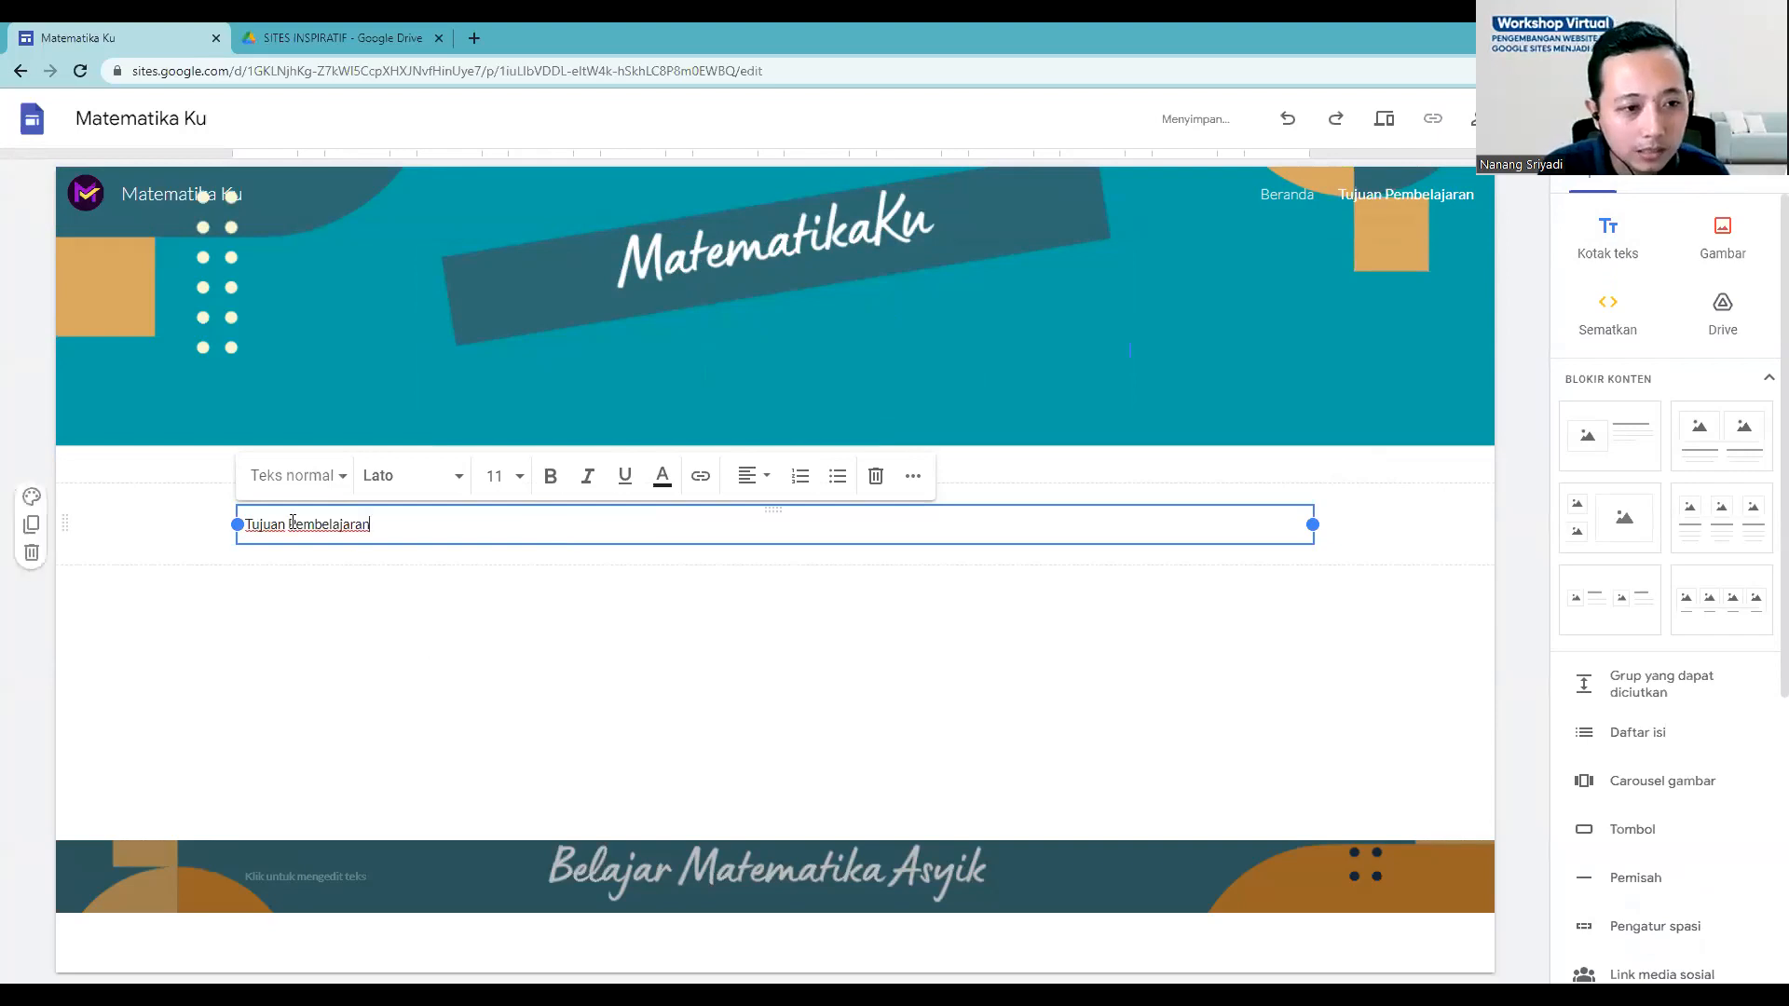
pyautogui.click(340, 477)
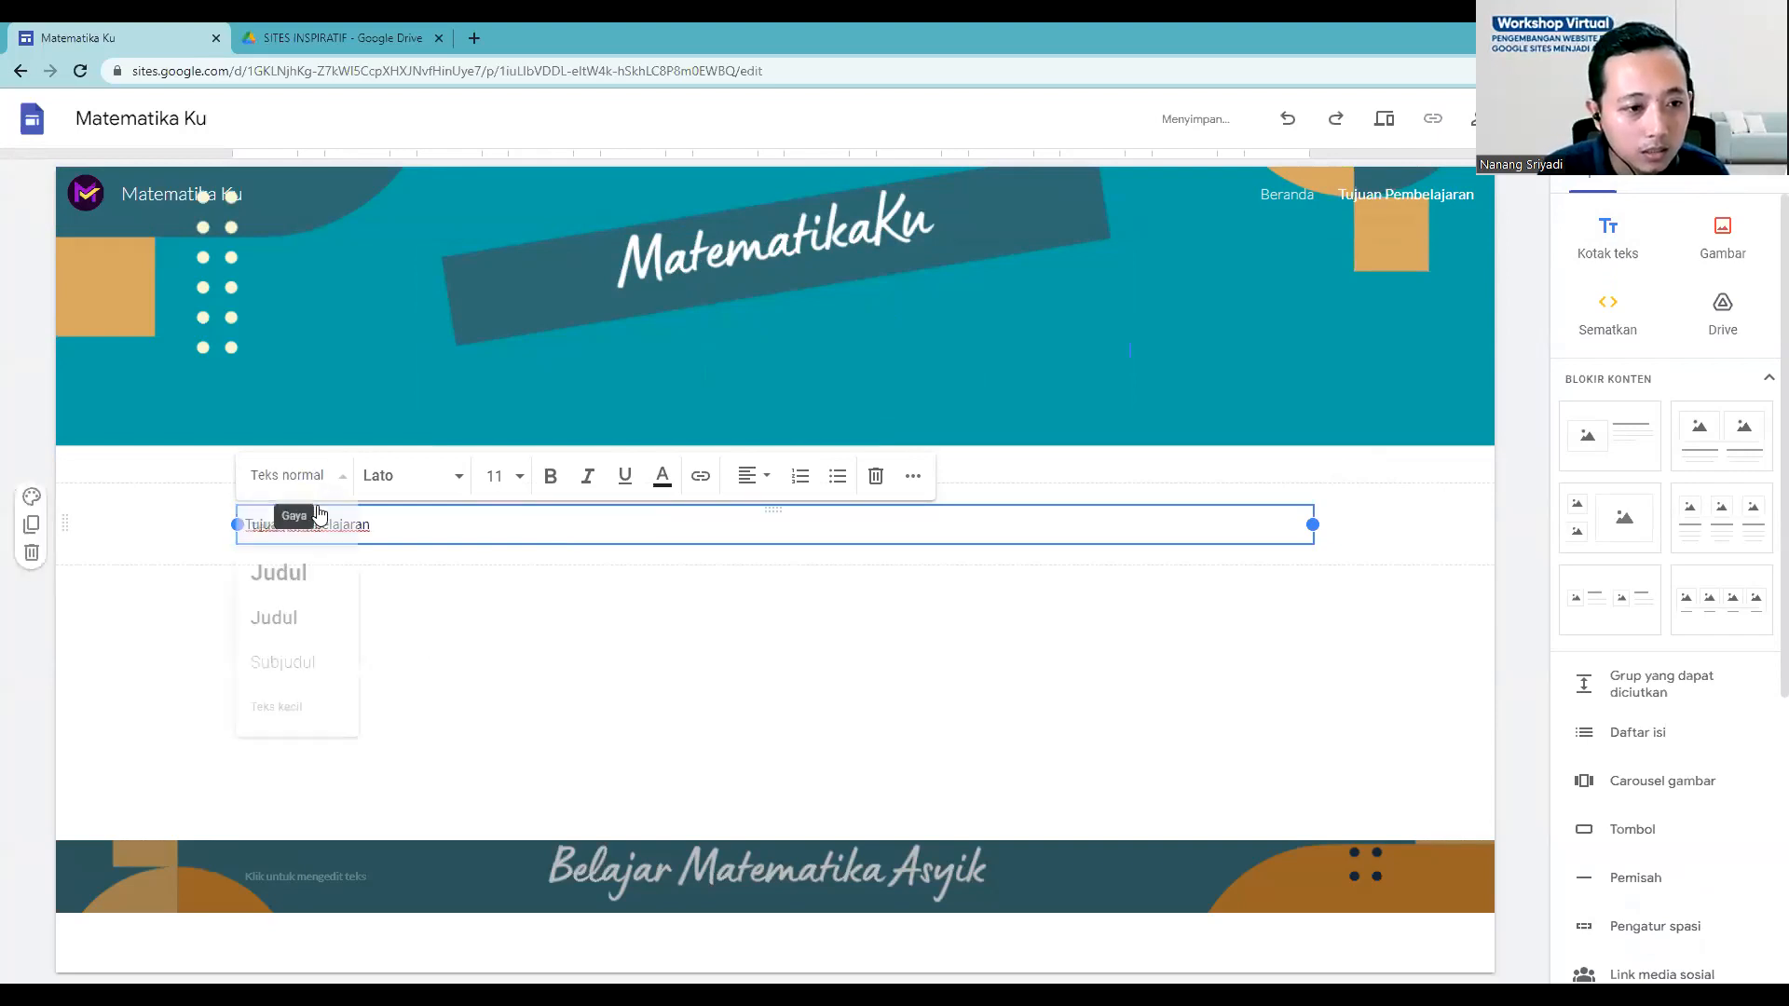
pyautogui.click(280, 573)
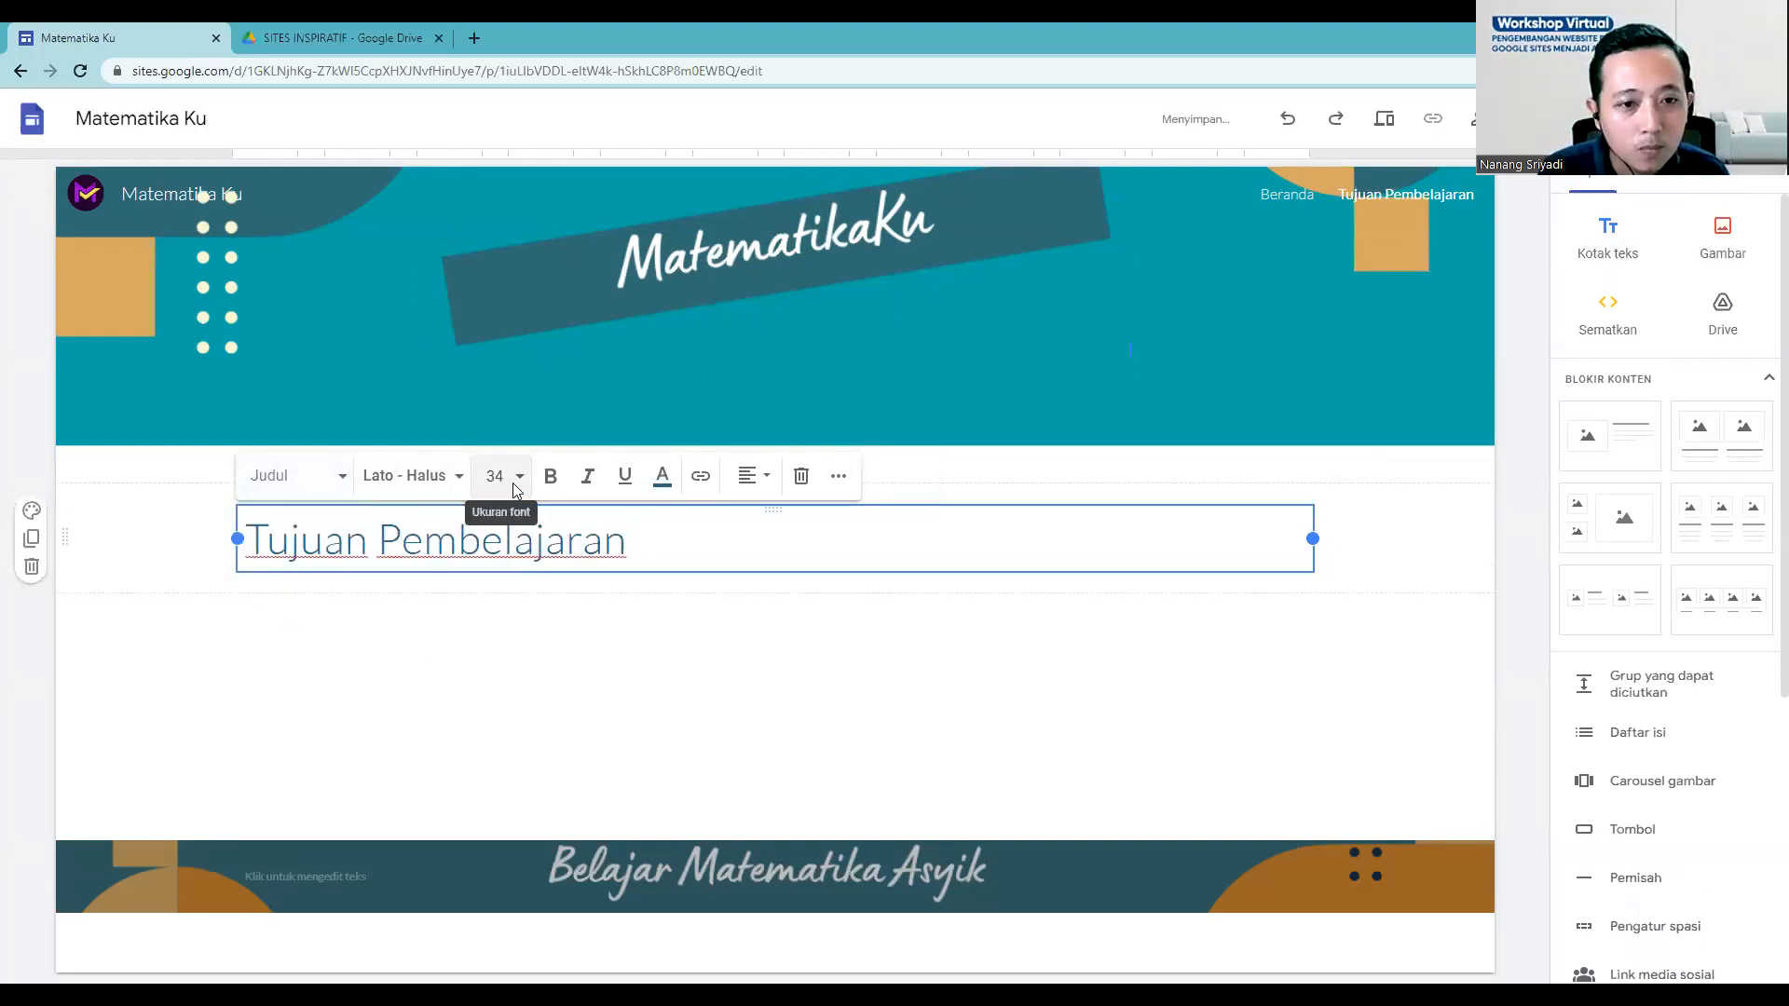
pyautogui.click(753, 476)
pyautogui.click(746, 574)
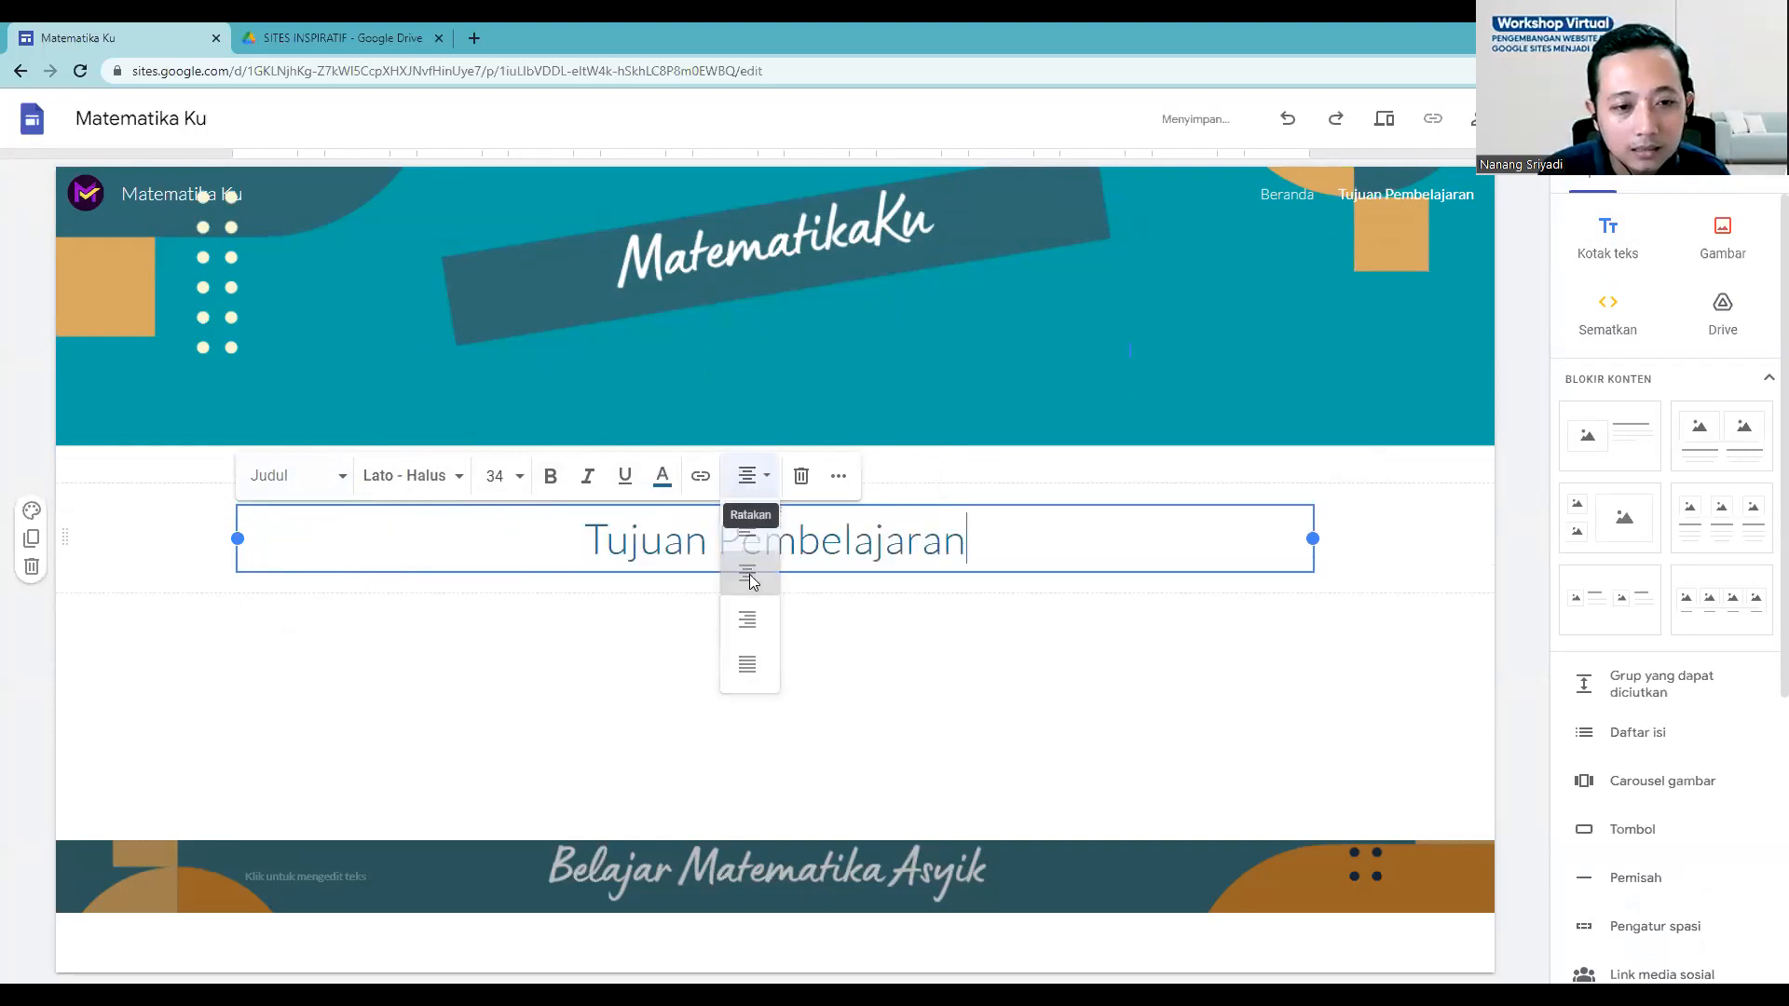
pyautogui.click(953, 656)
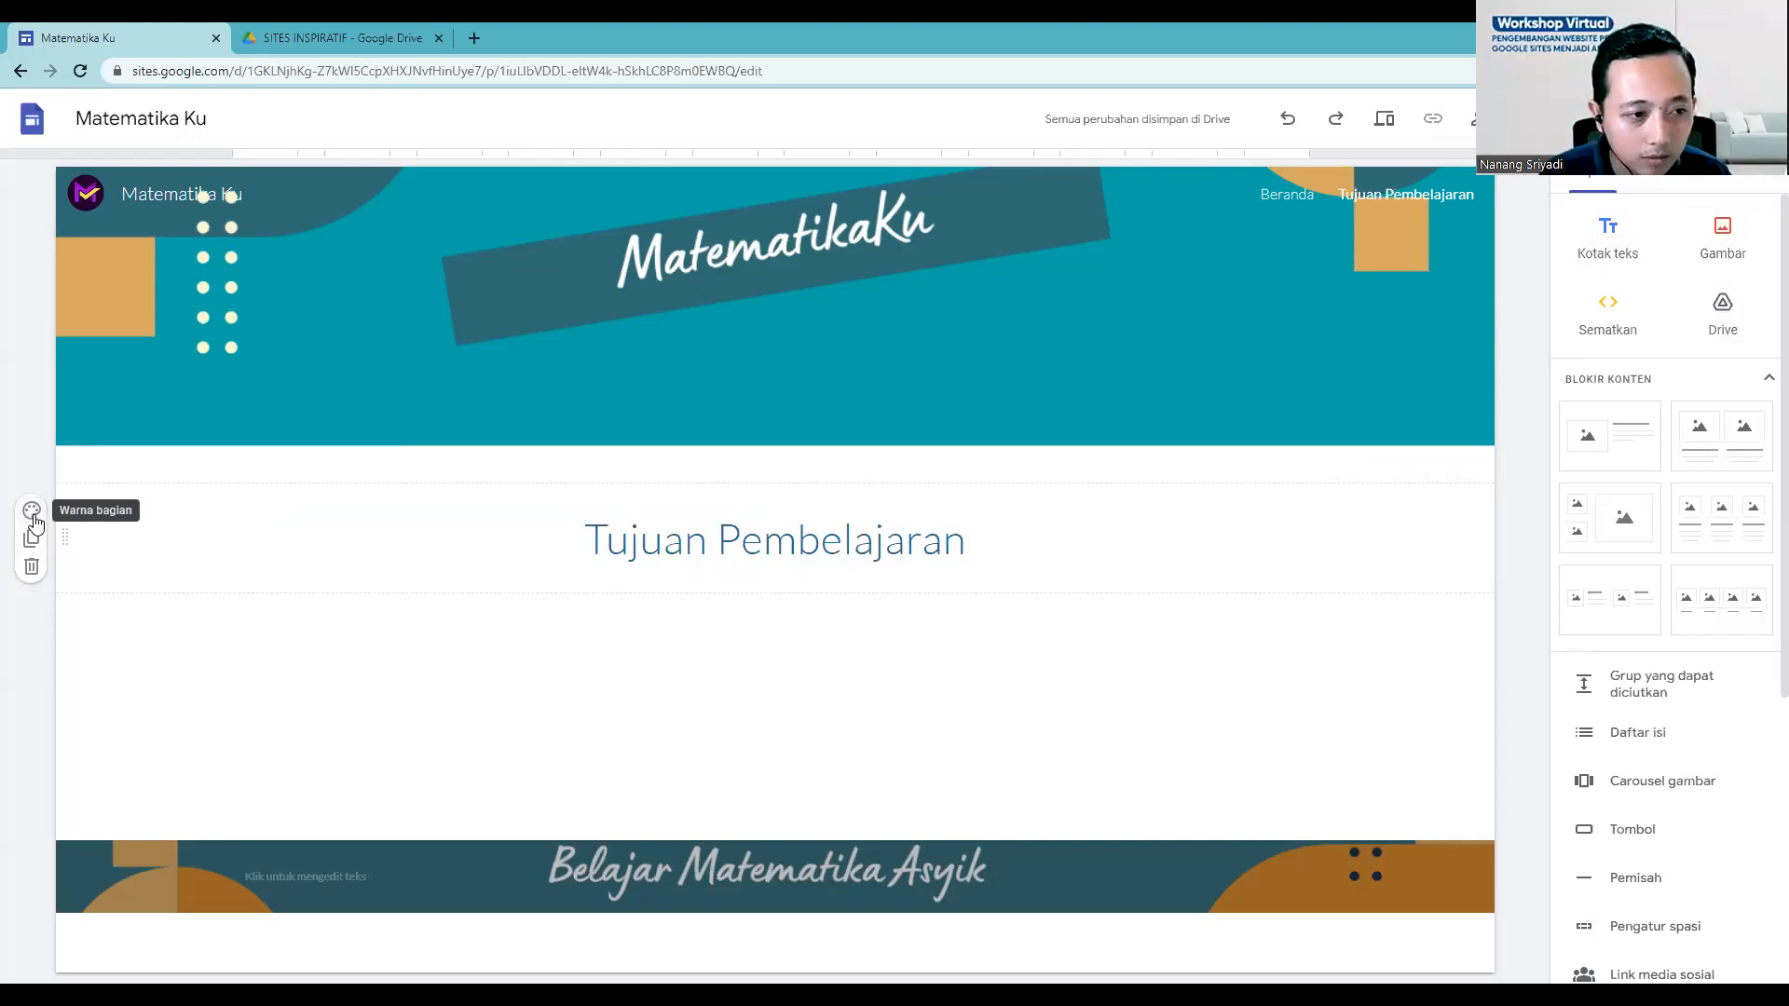
# Step: Upload banner judul sites.png as the background photo of the Tujuan Pembelajaran heading section
pyautogui.click(35, 519)
pyautogui.moveTo(163, 687)
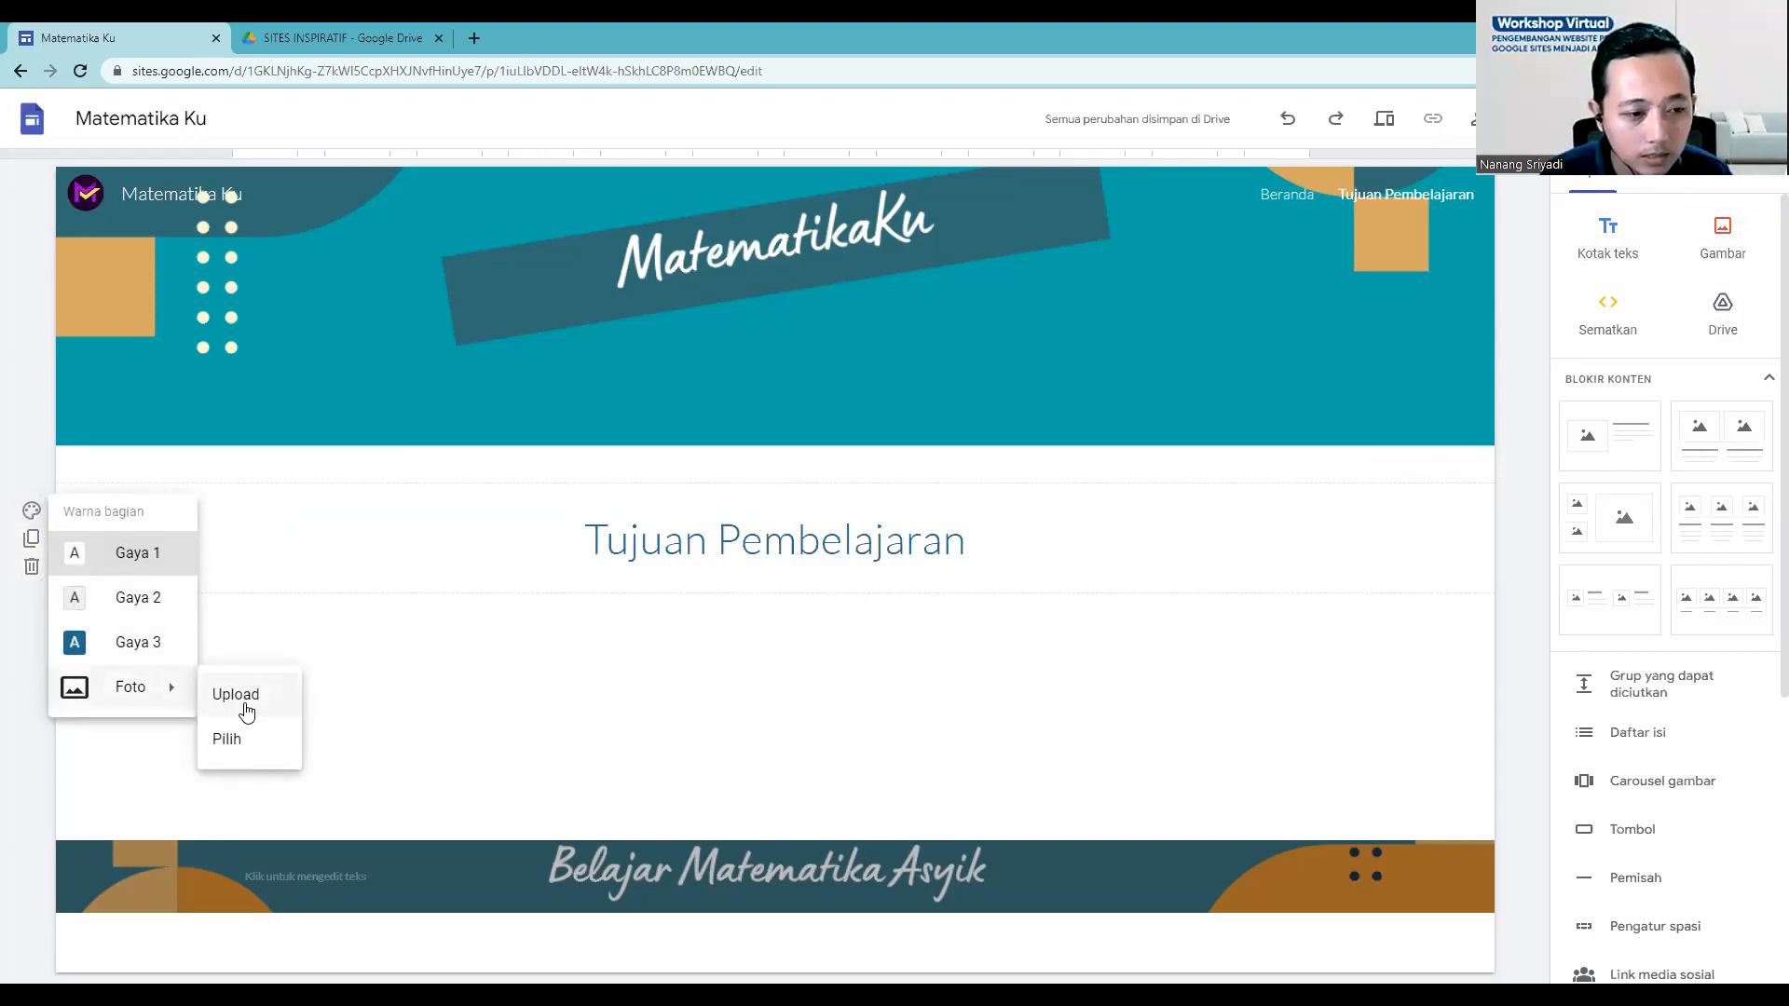
pyautogui.click(244, 701)
pyautogui.click(318, 224)
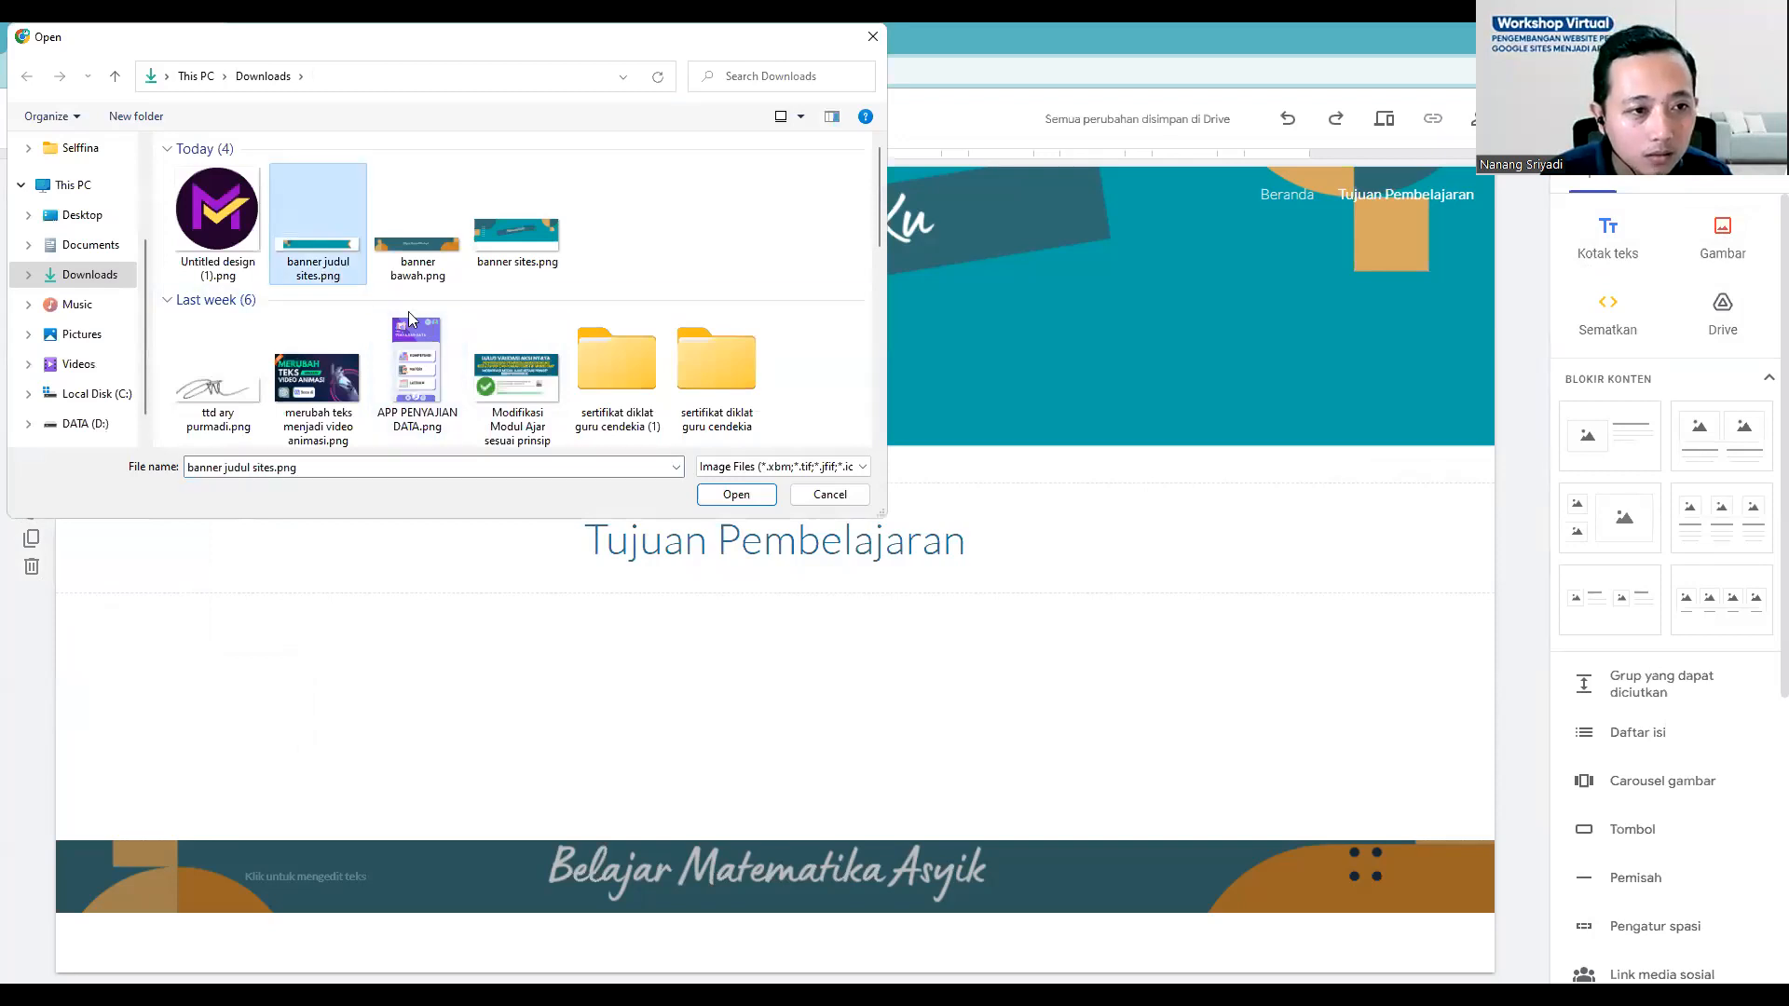
pyautogui.click(720, 495)
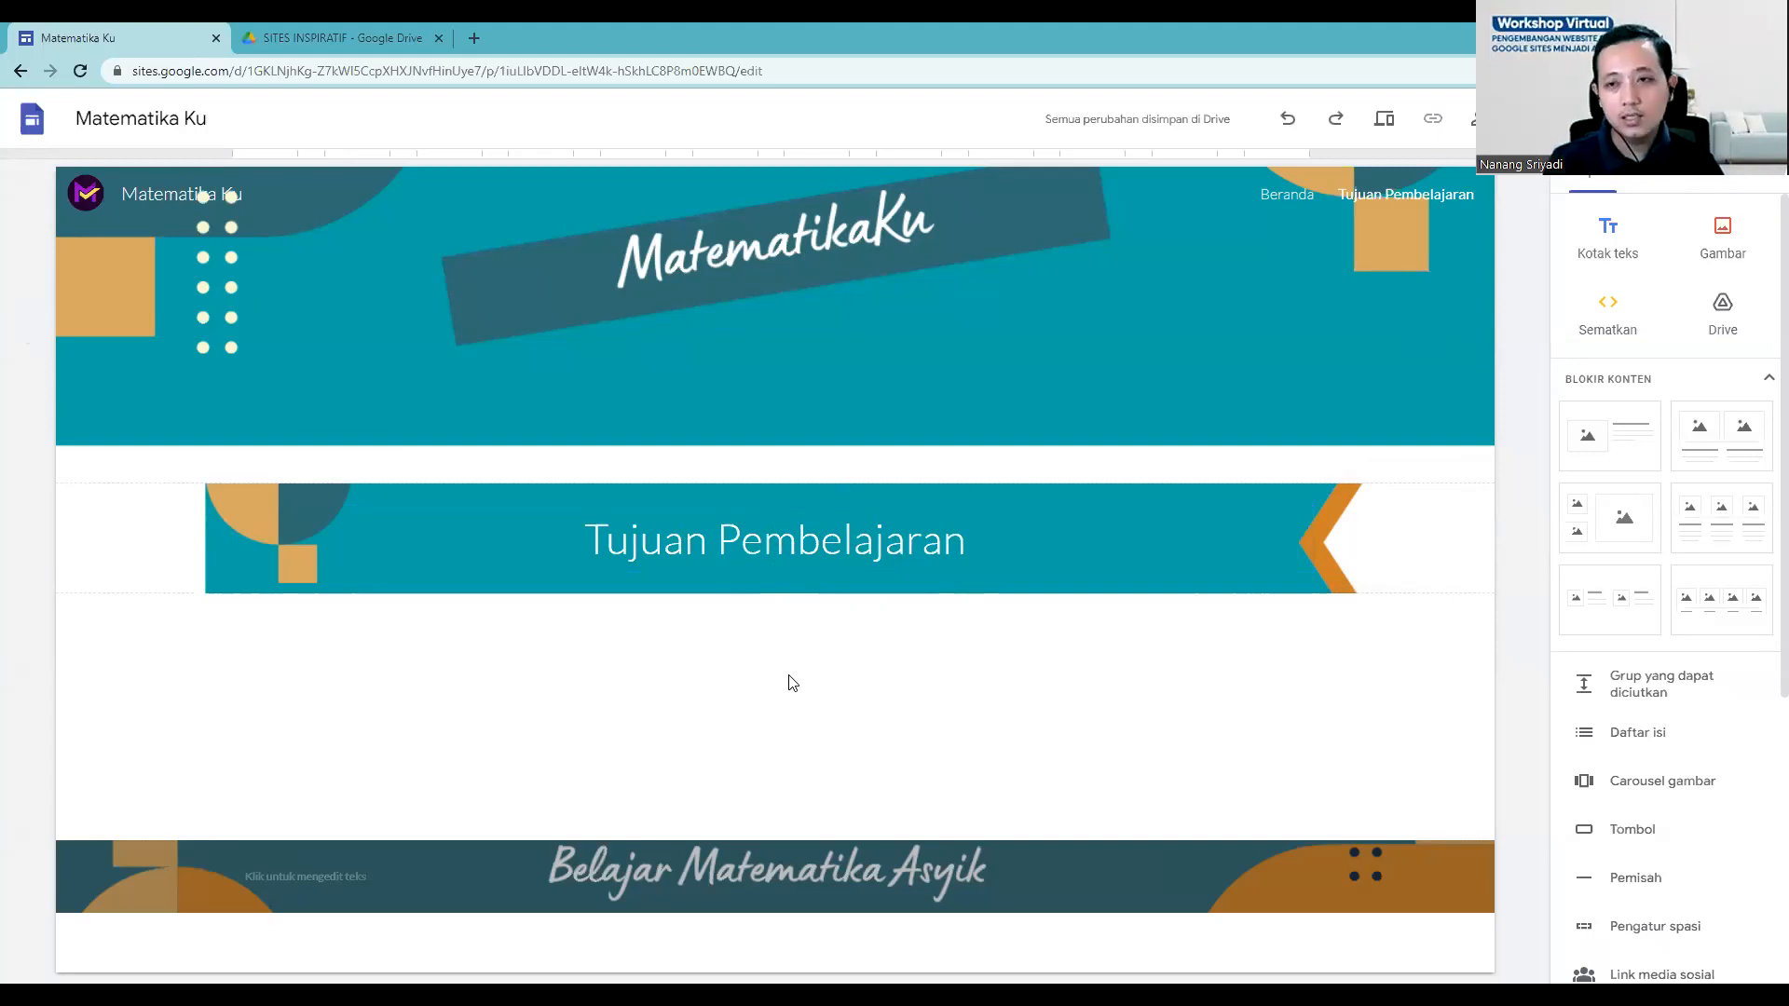
# Step: Add a new menu section named Materi to the site's page list
pyautogui.click(1675, 191)
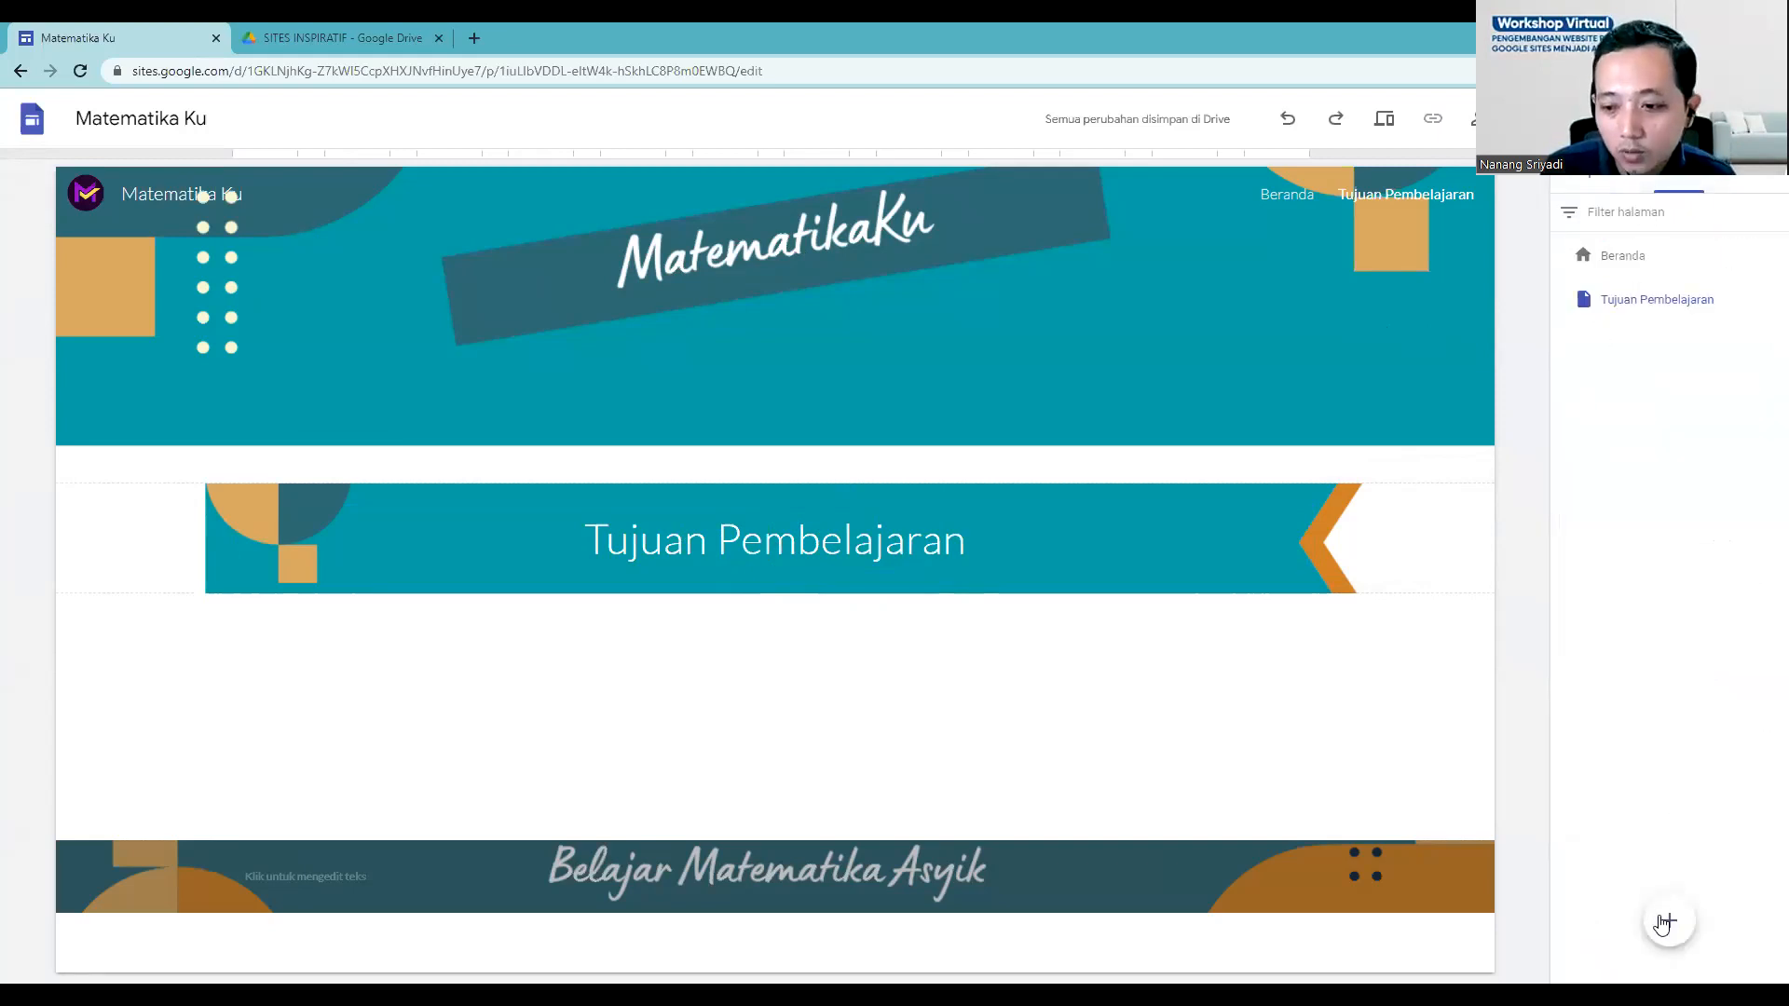
pyautogui.moveTo(1666, 922)
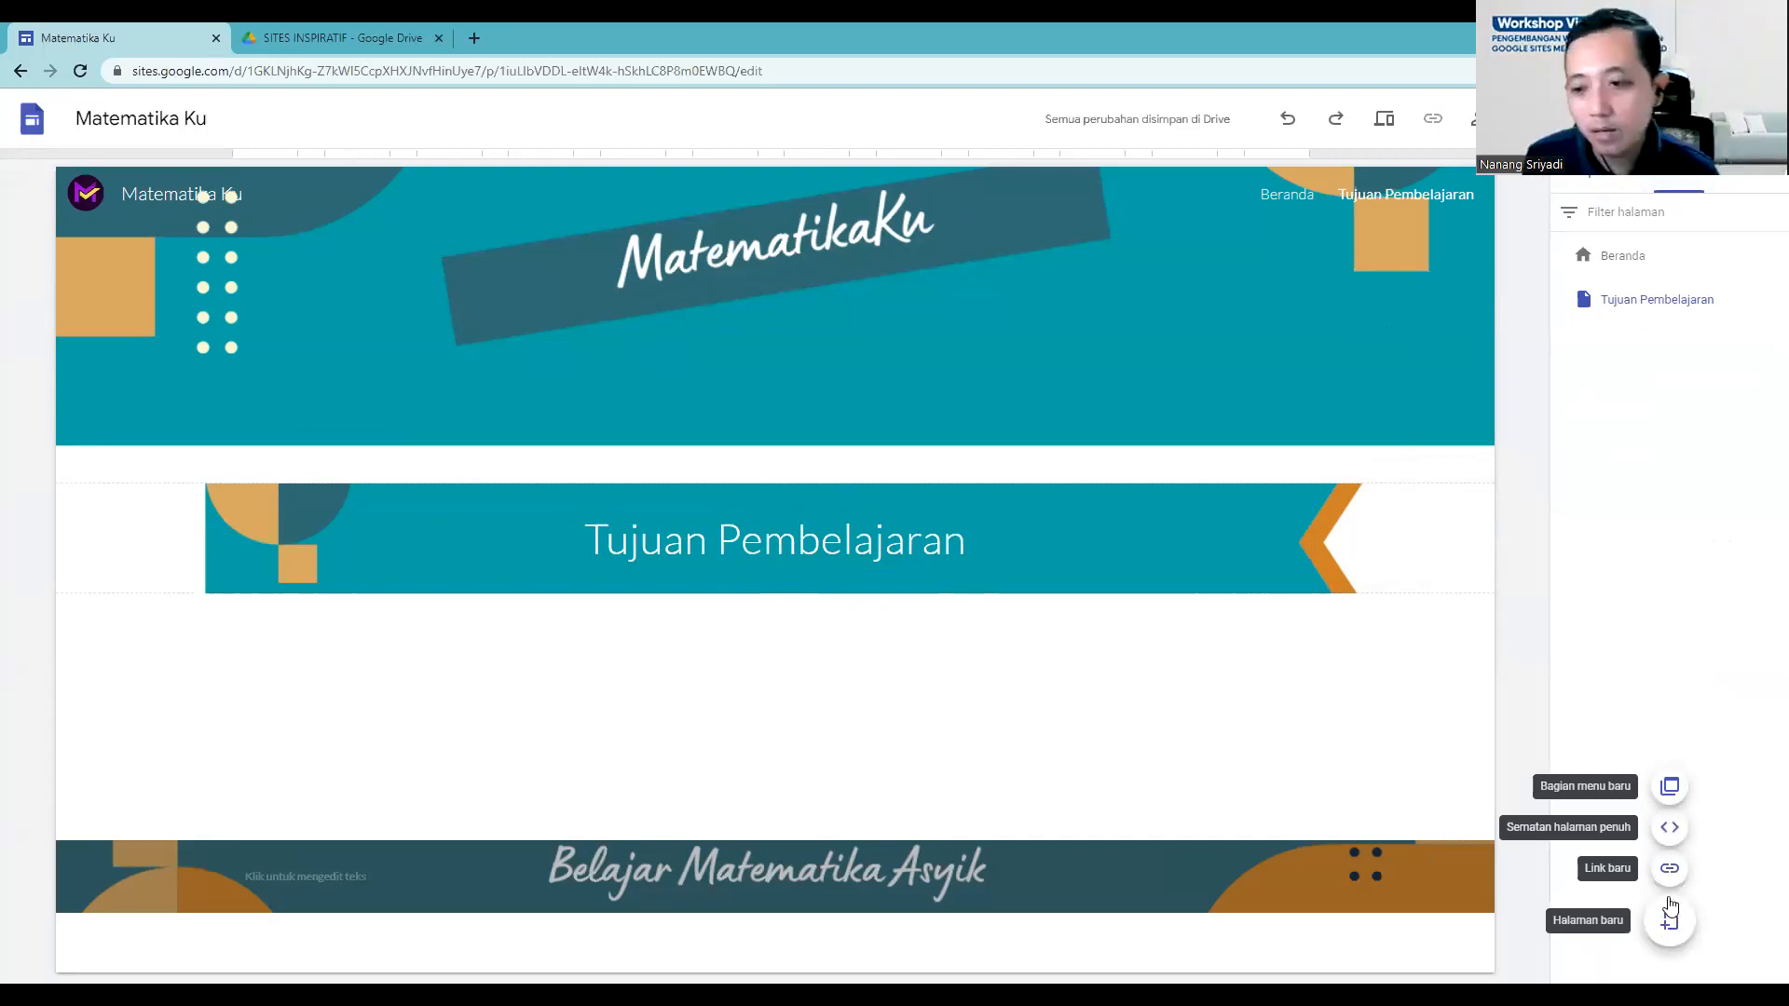
pyautogui.click(1670, 789)
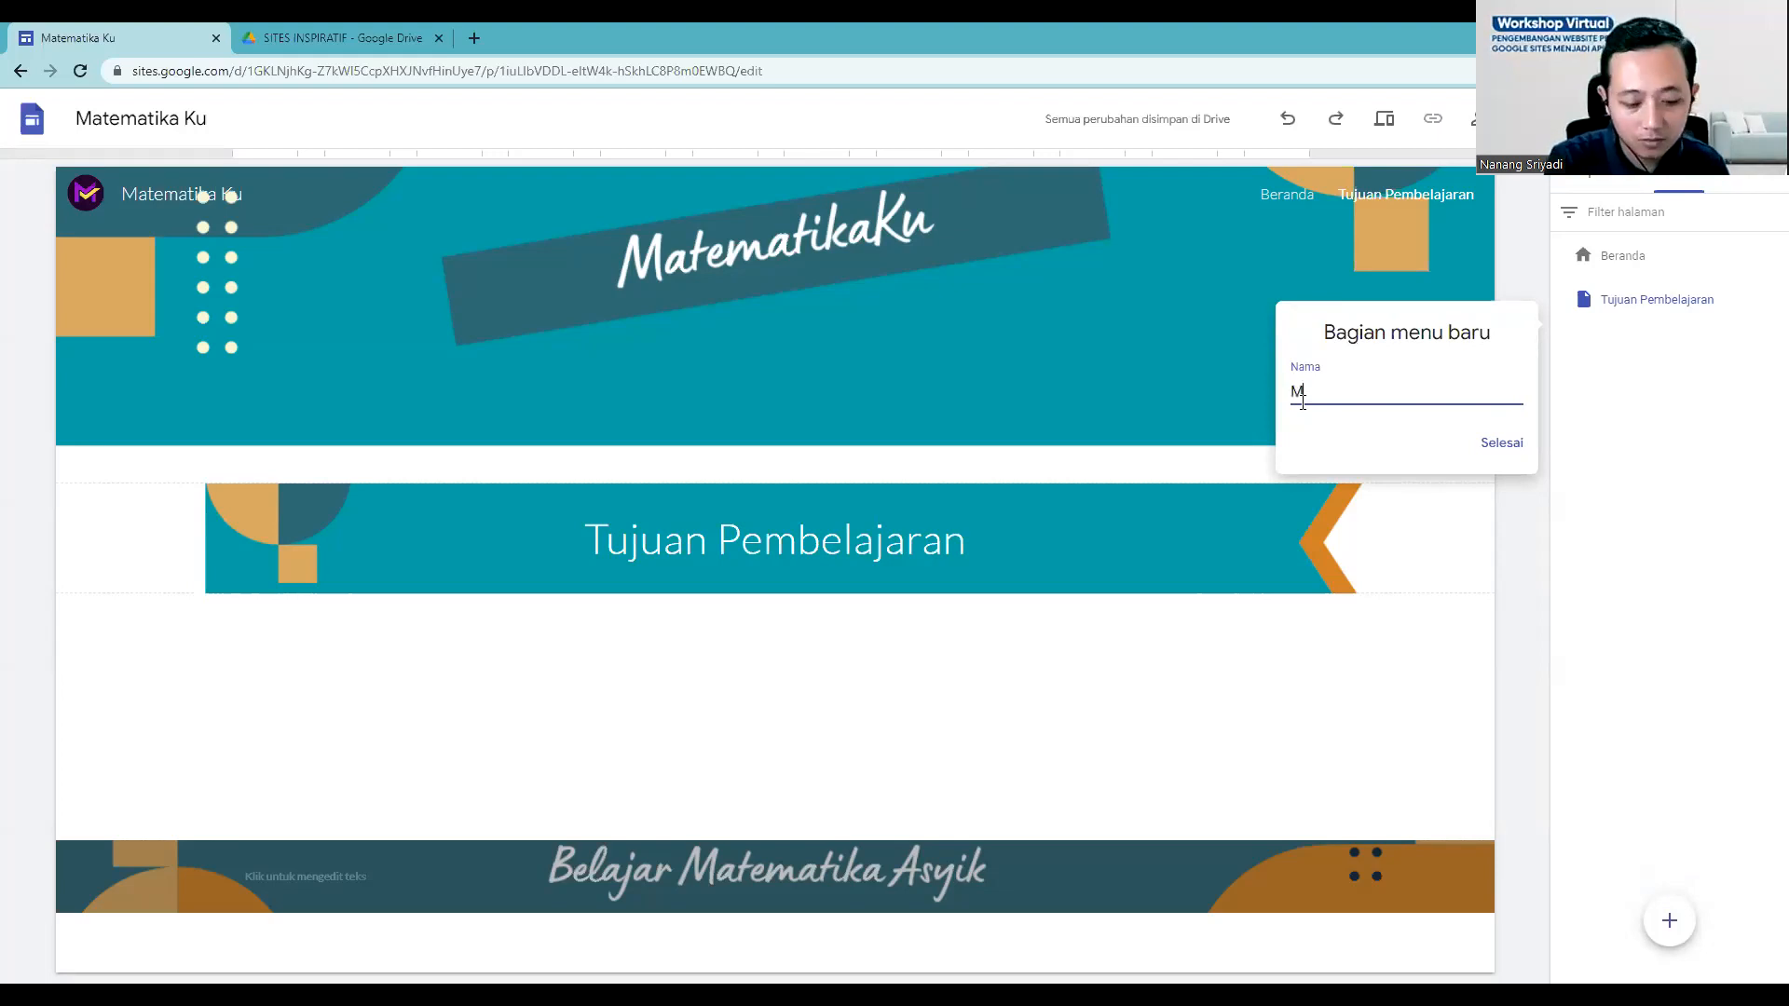
pyautogui.write('ateri')
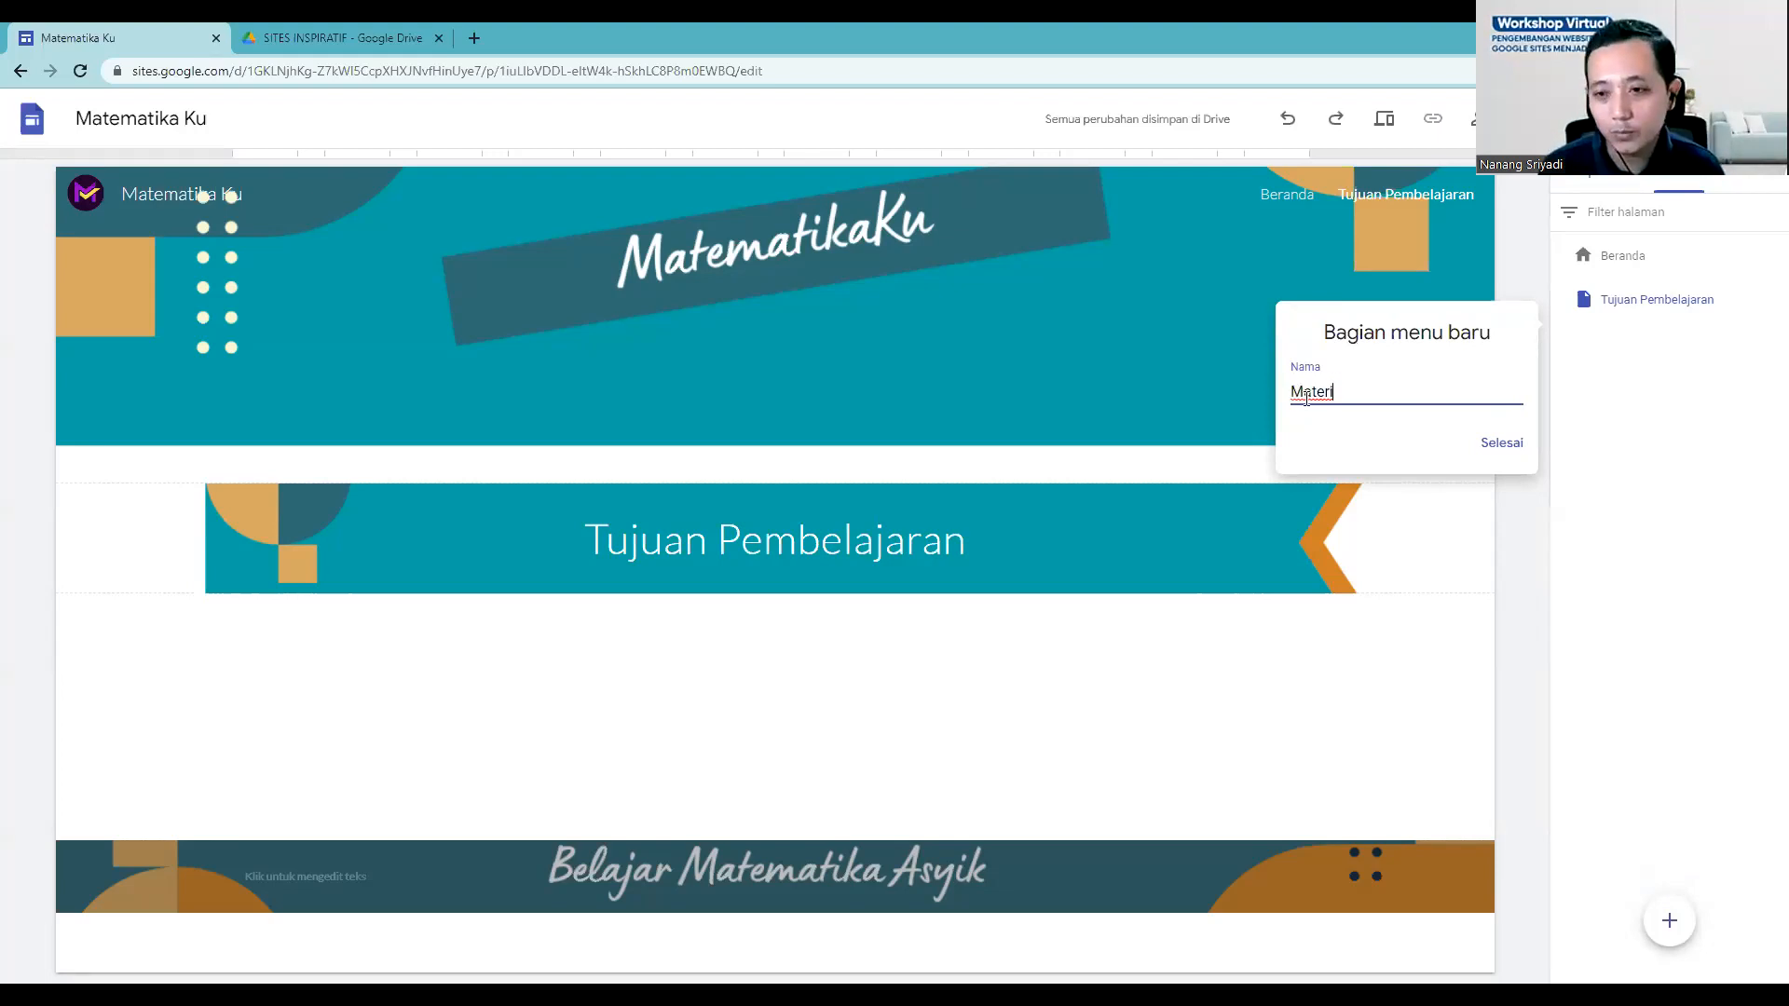
pyautogui.click(1502, 444)
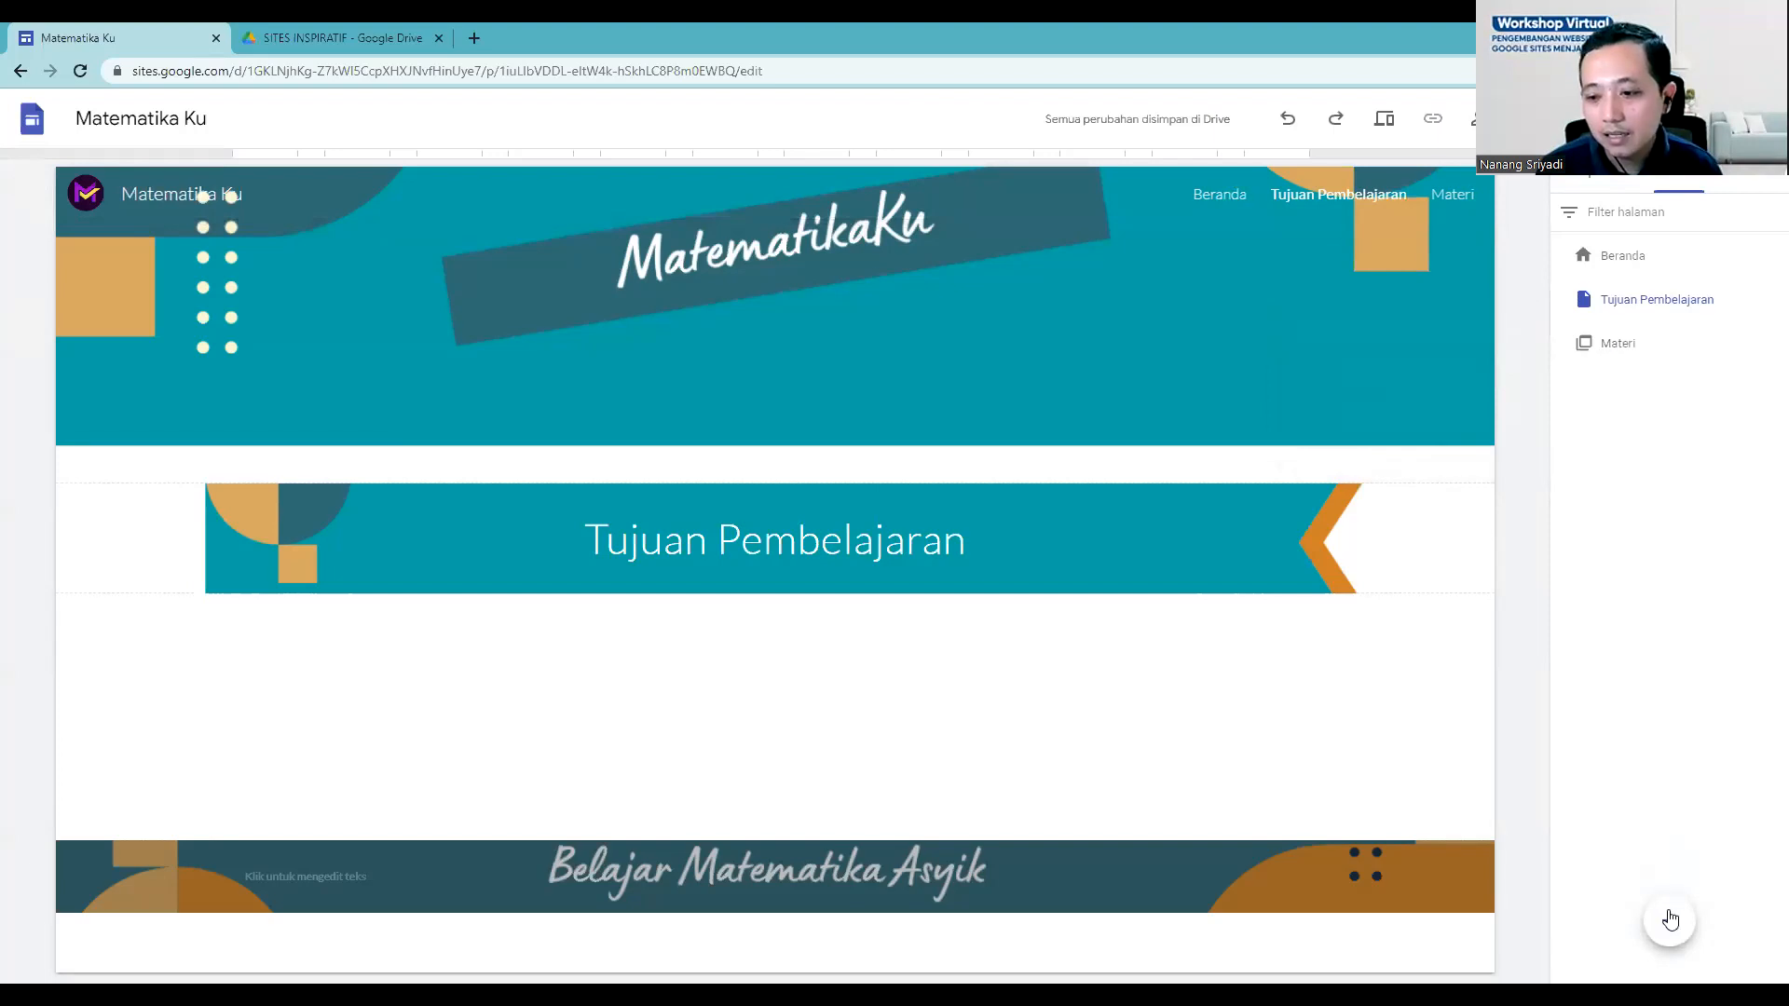
# Step: Check the Beranda and Tujuan Pembelajaran pages by opening each from the site's header navigation
pyautogui.moveTo(1668, 923)
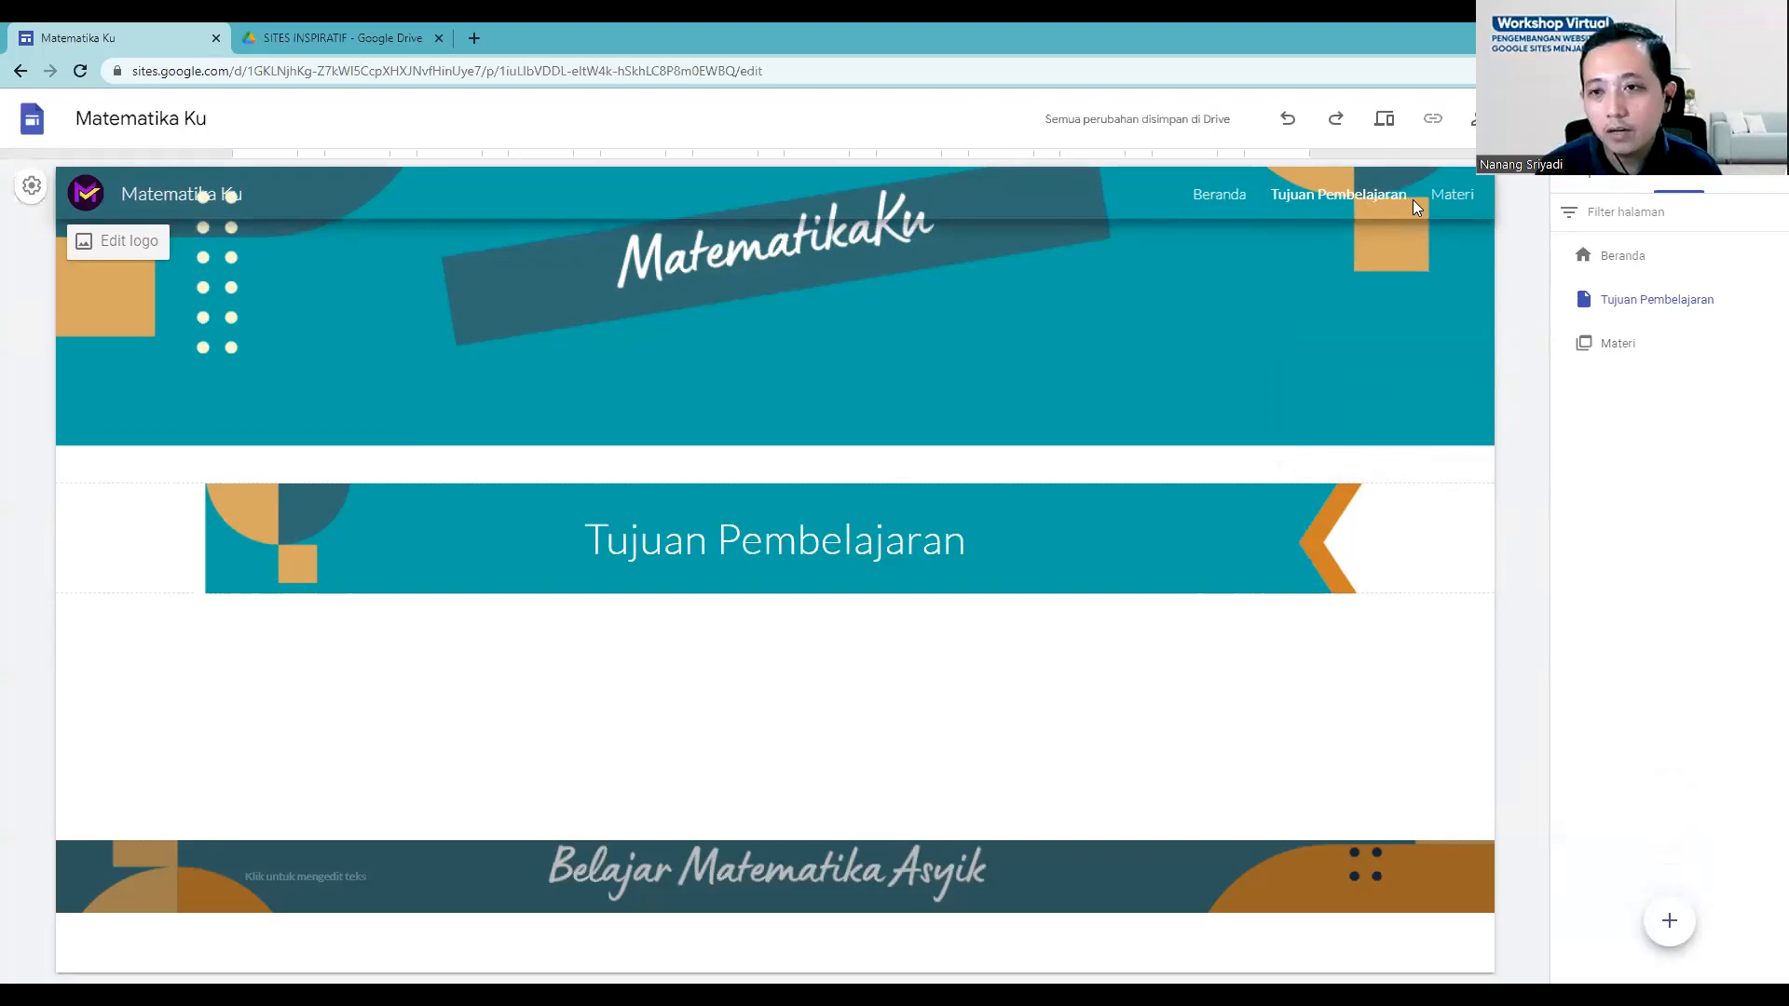
pyautogui.click(1225, 197)
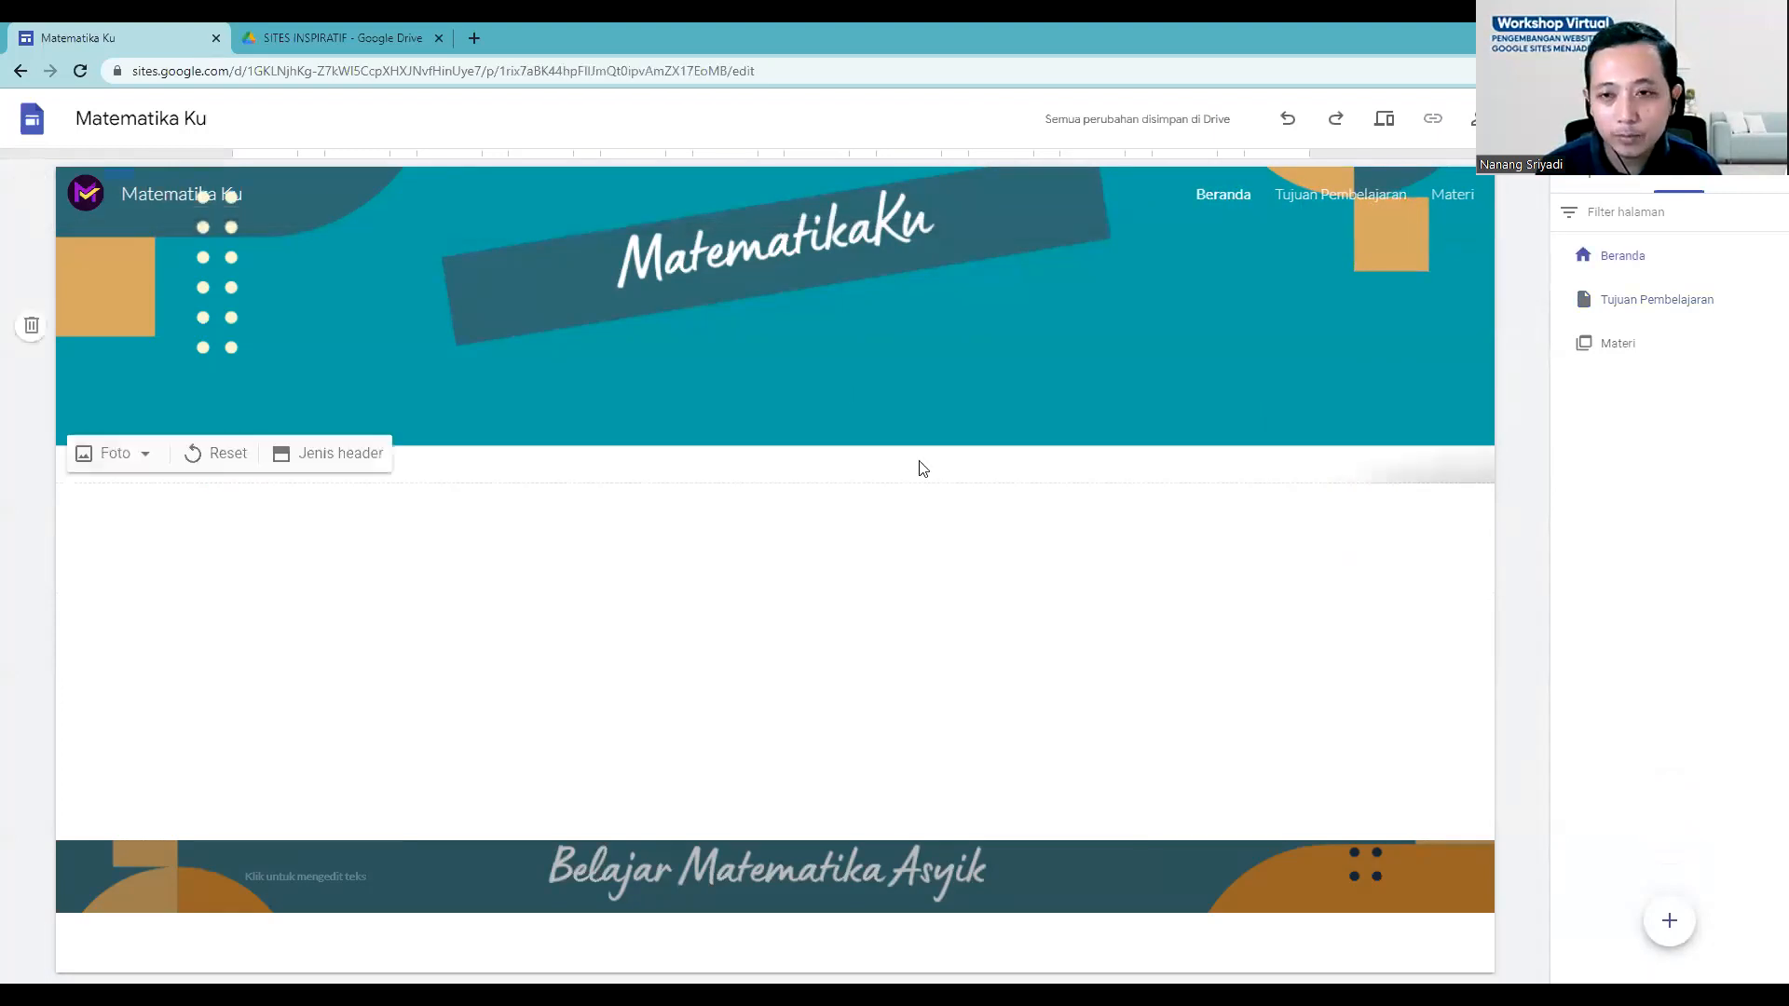
pyautogui.click(1334, 197)
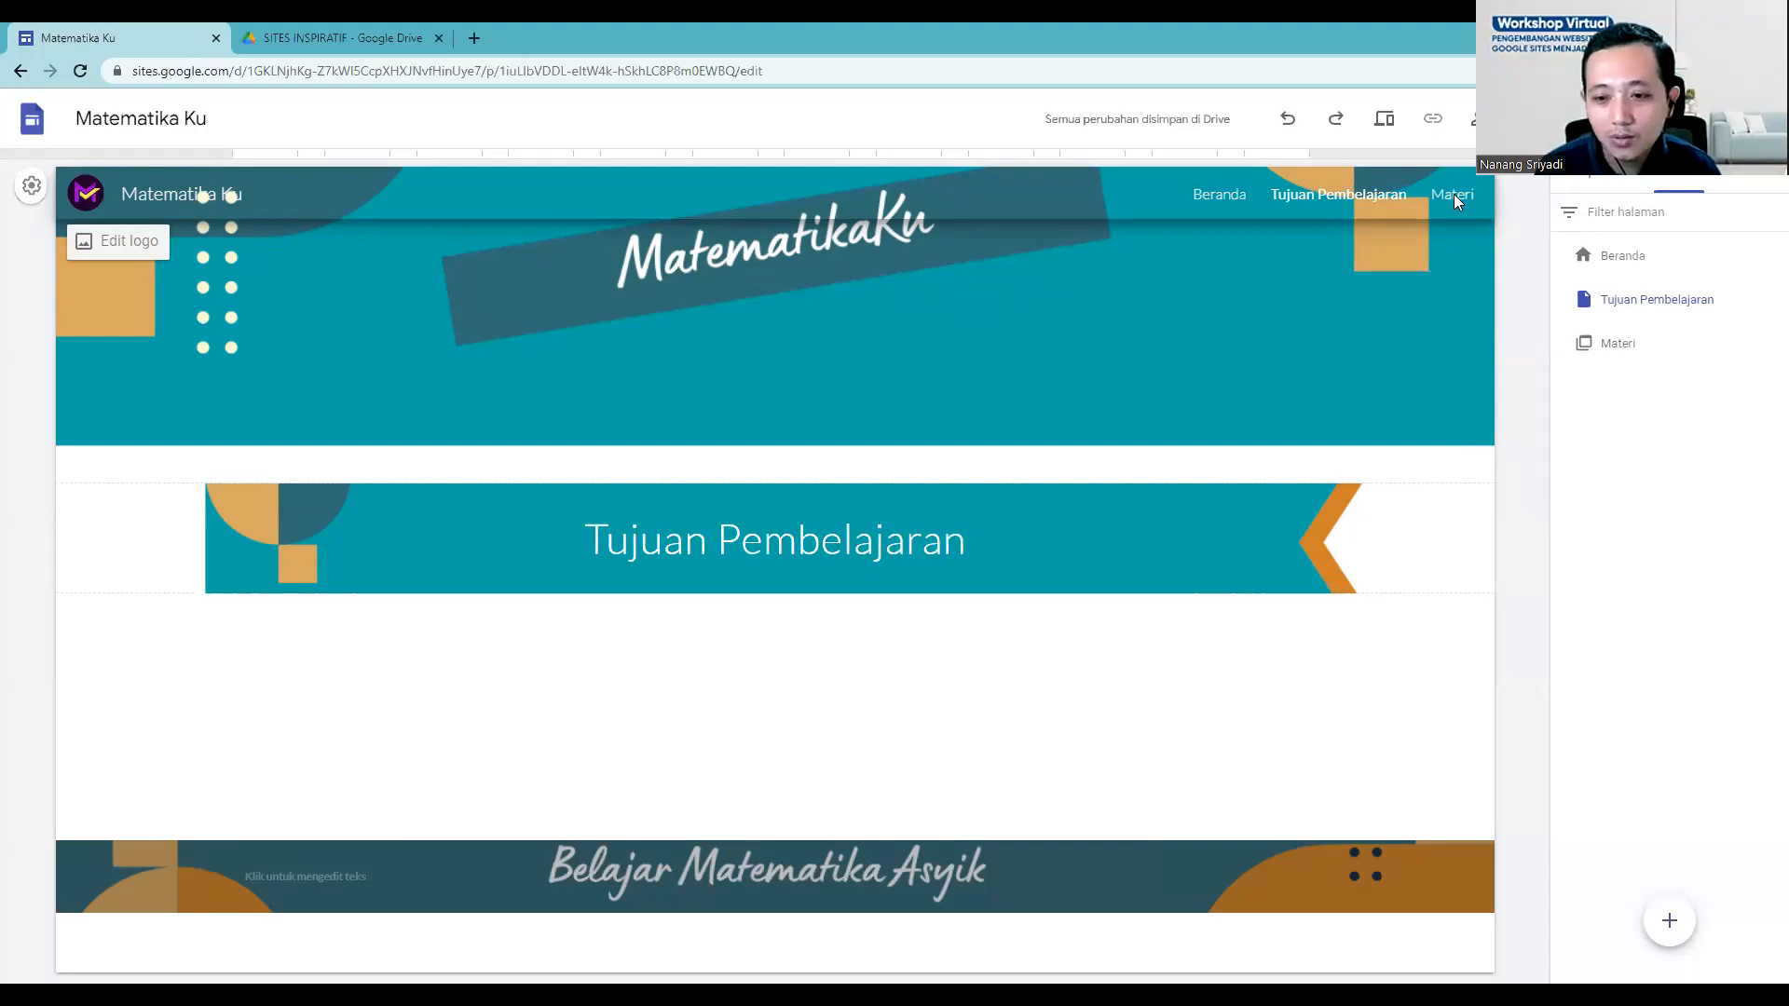
pyautogui.moveTo(1667, 914)
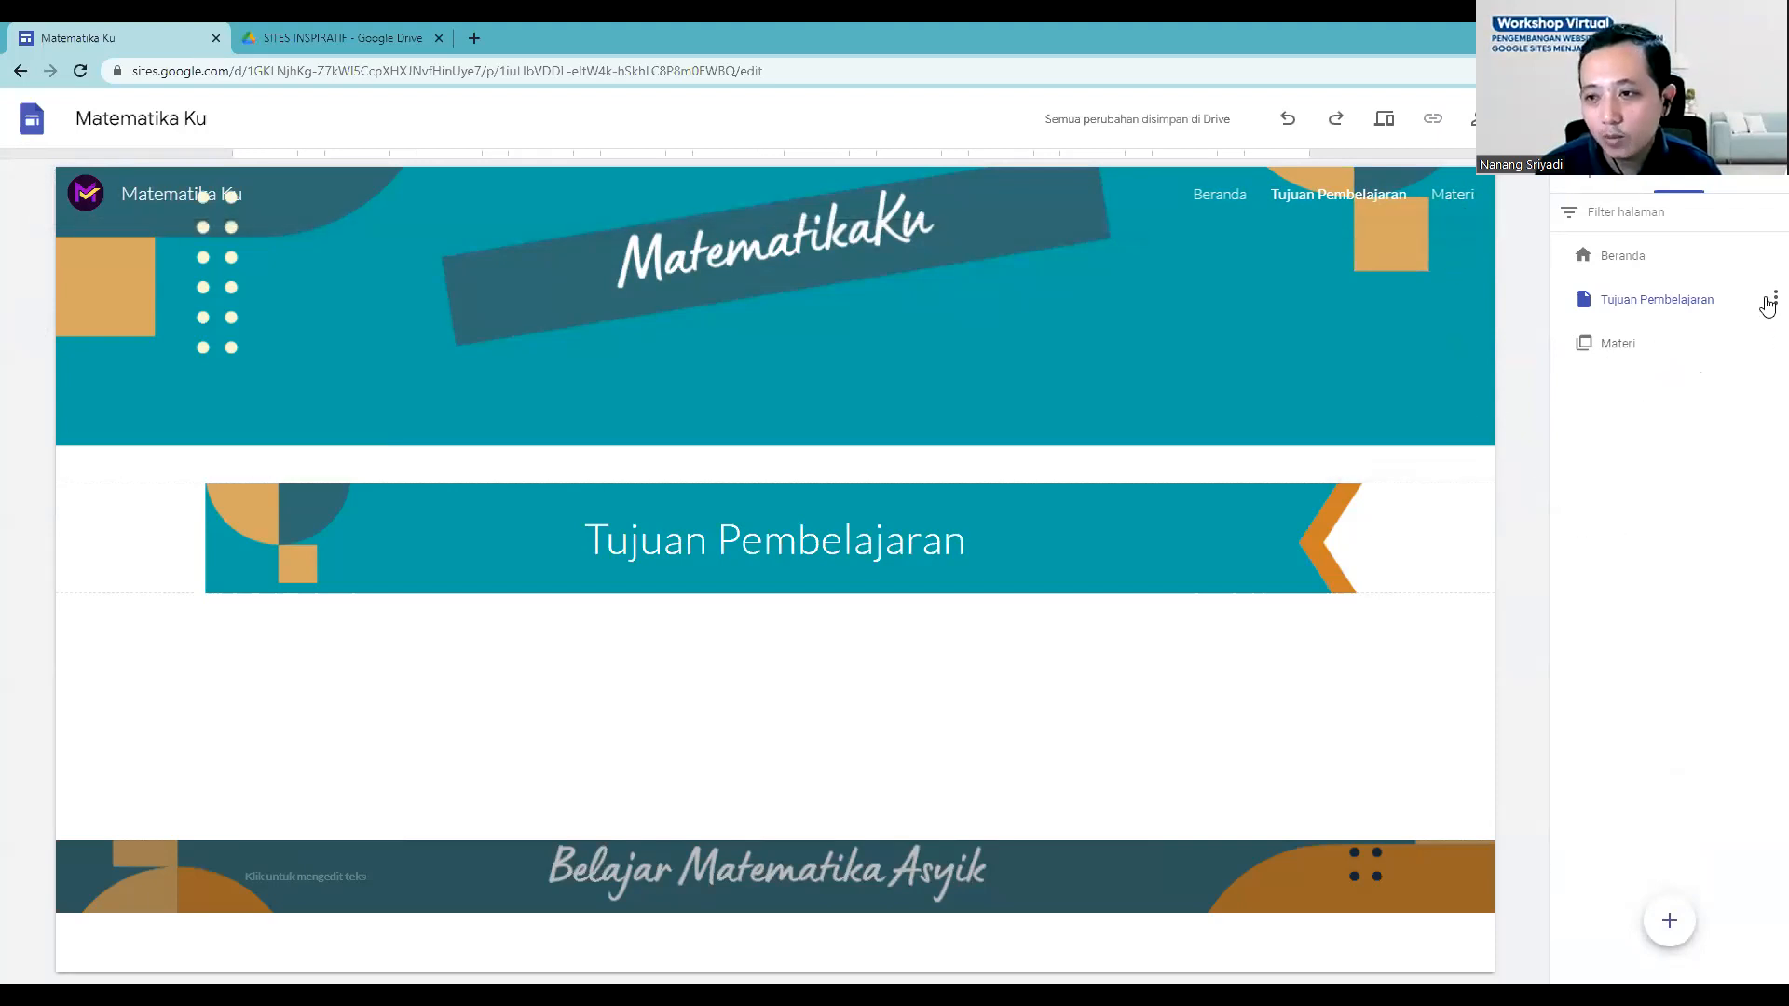
# Step: Add a subpage named Kelas 7 under the Tujuan Pembelajaran page
pyautogui.click(1771, 302)
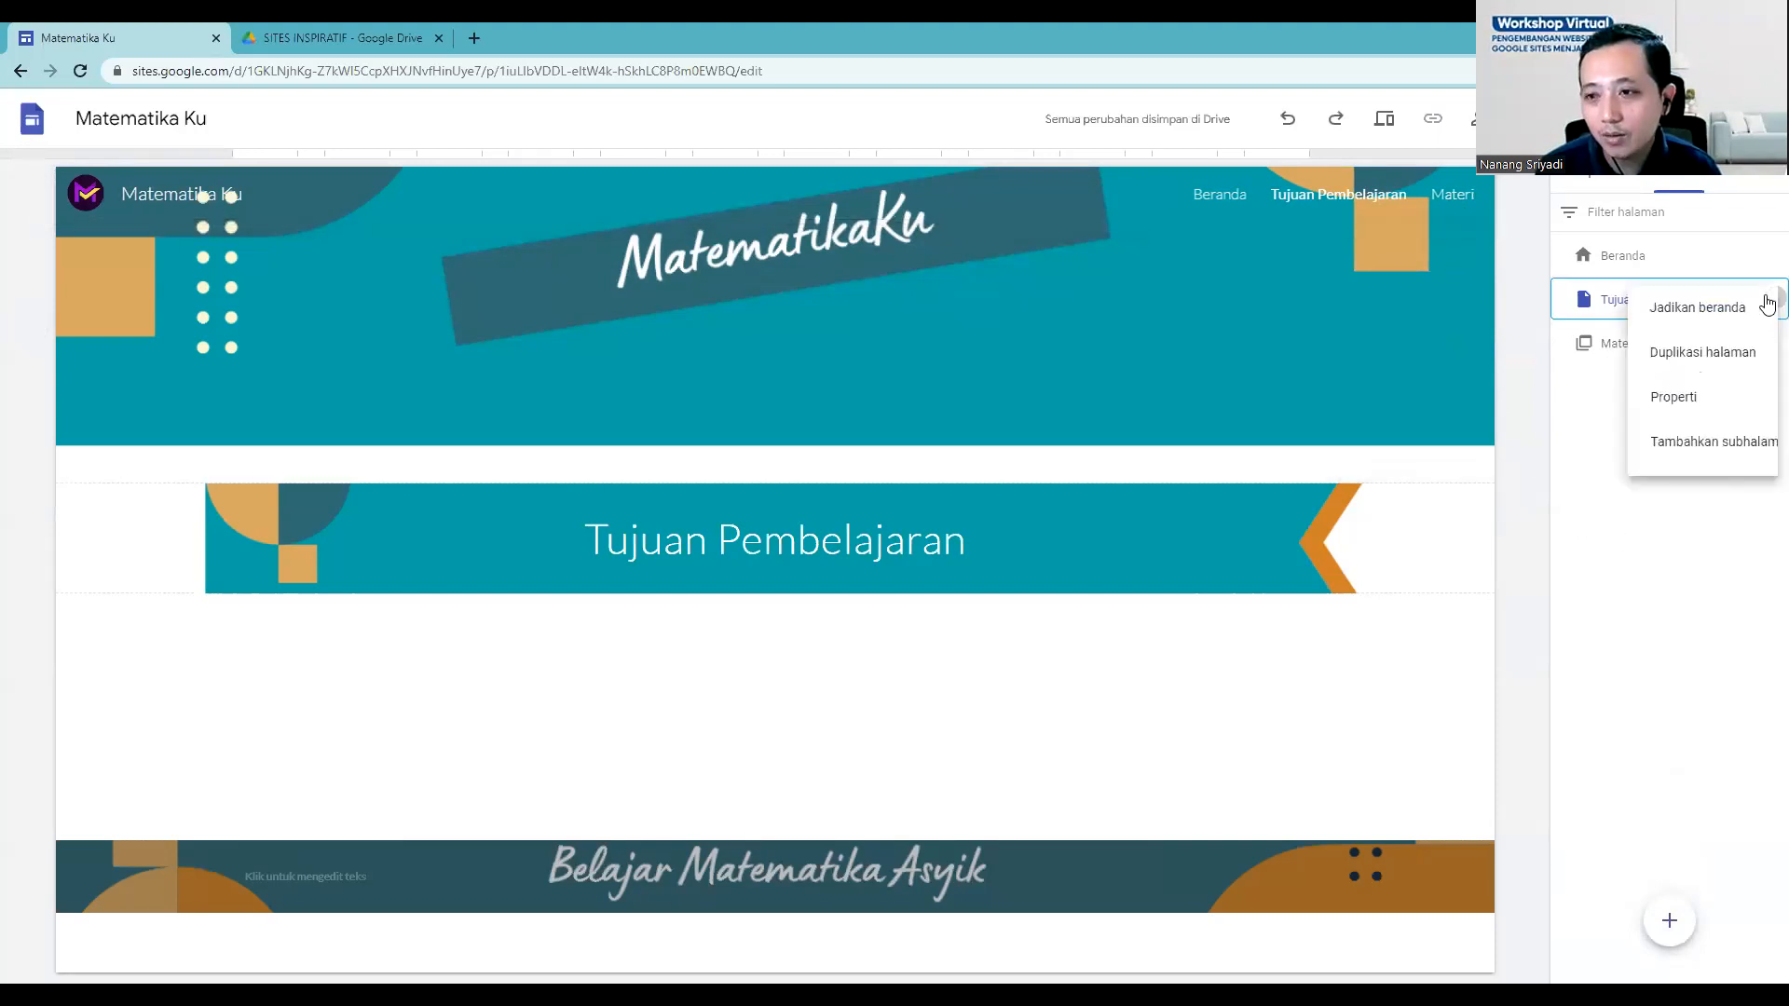
pyautogui.click(1694, 710)
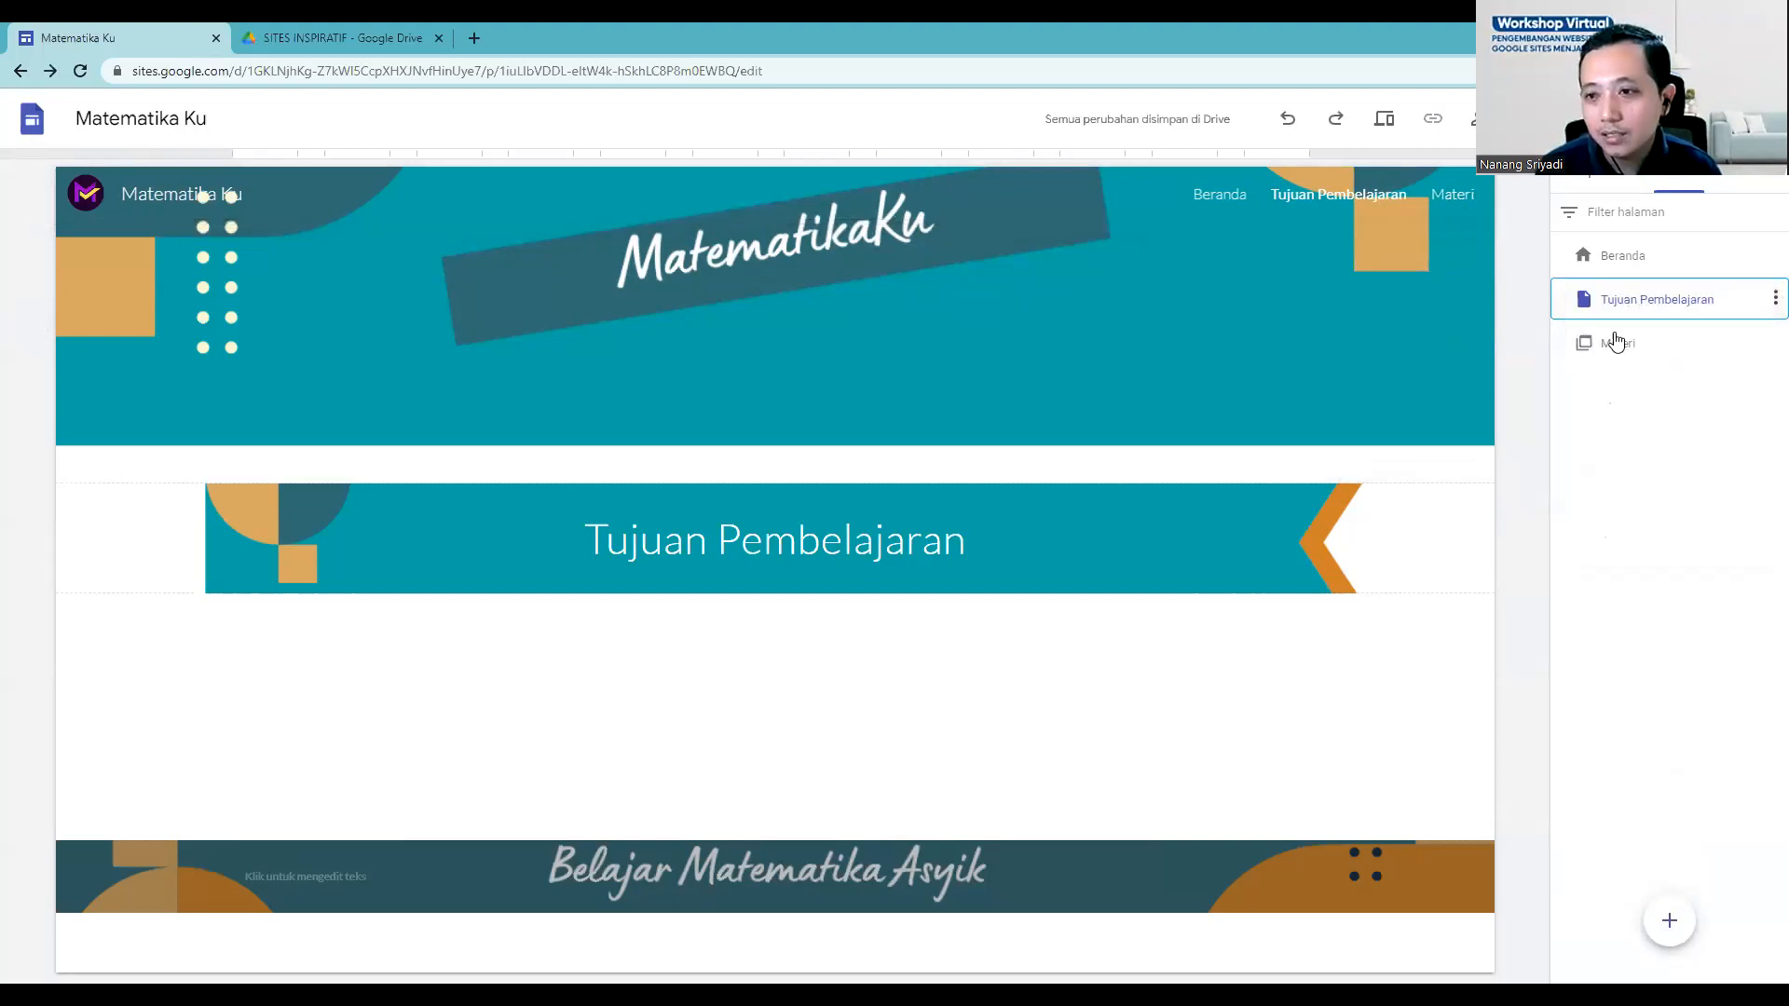
pyautogui.click(1771, 306)
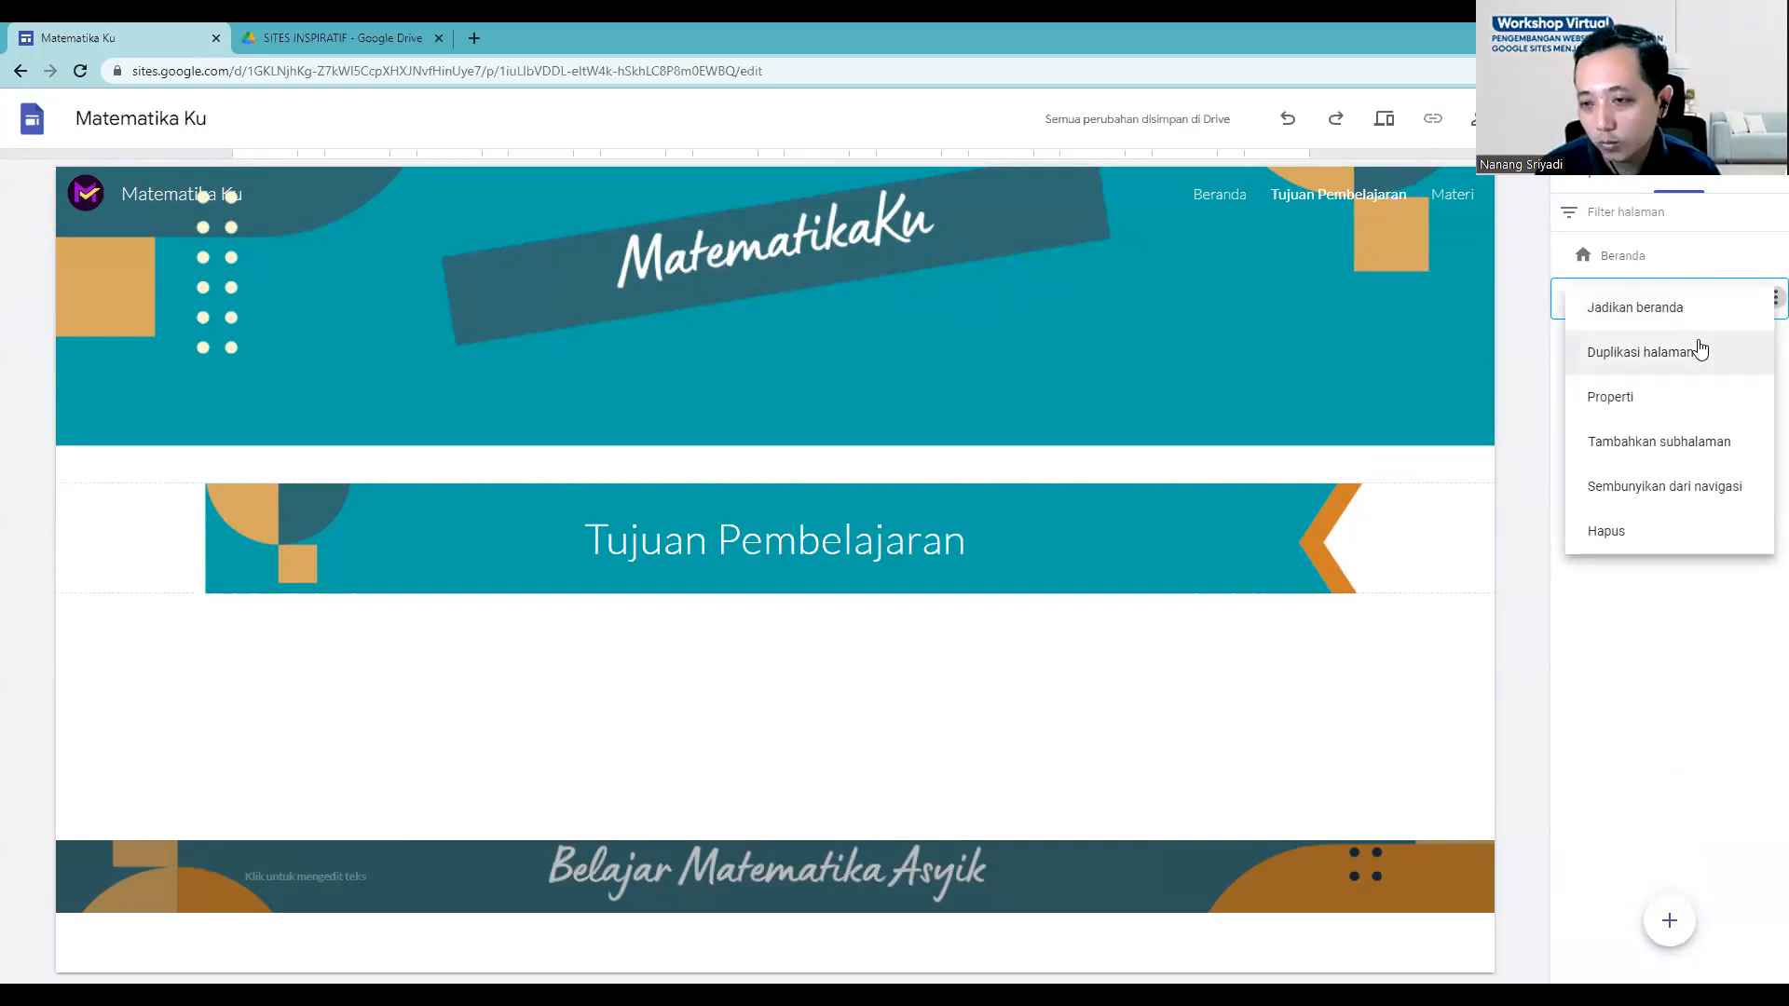
pyautogui.click(1680, 457)
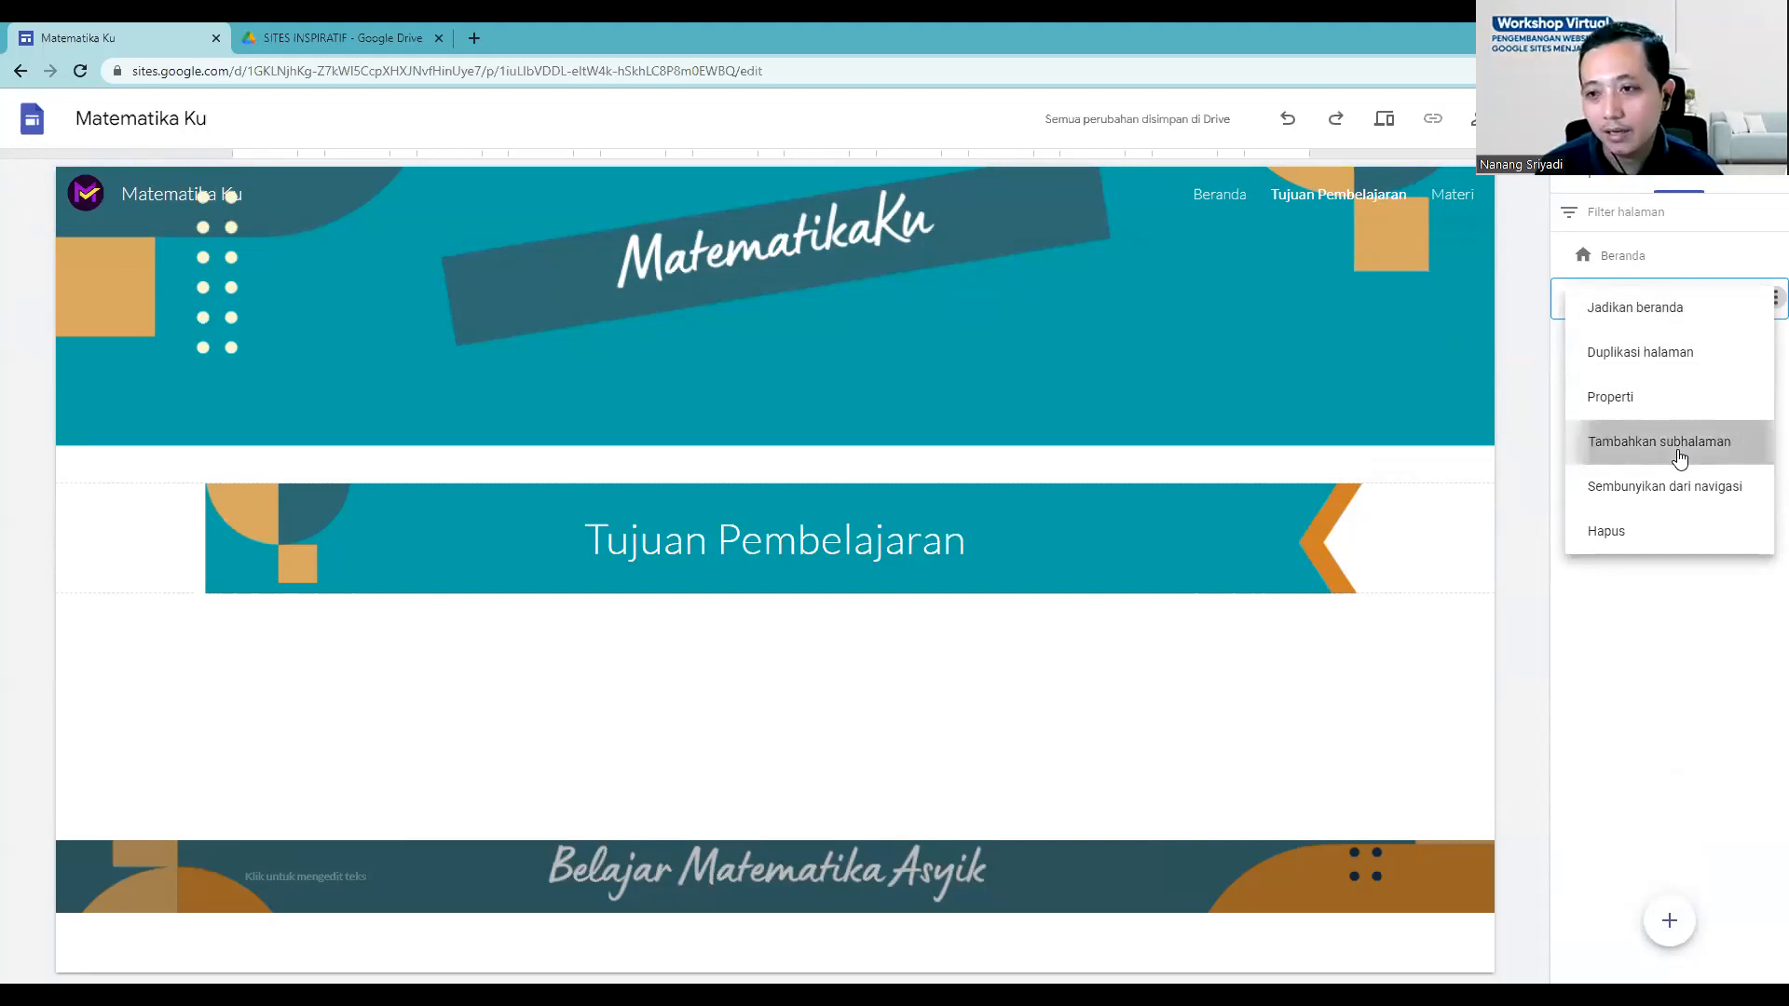
pyautogui.write('Kelas 7')
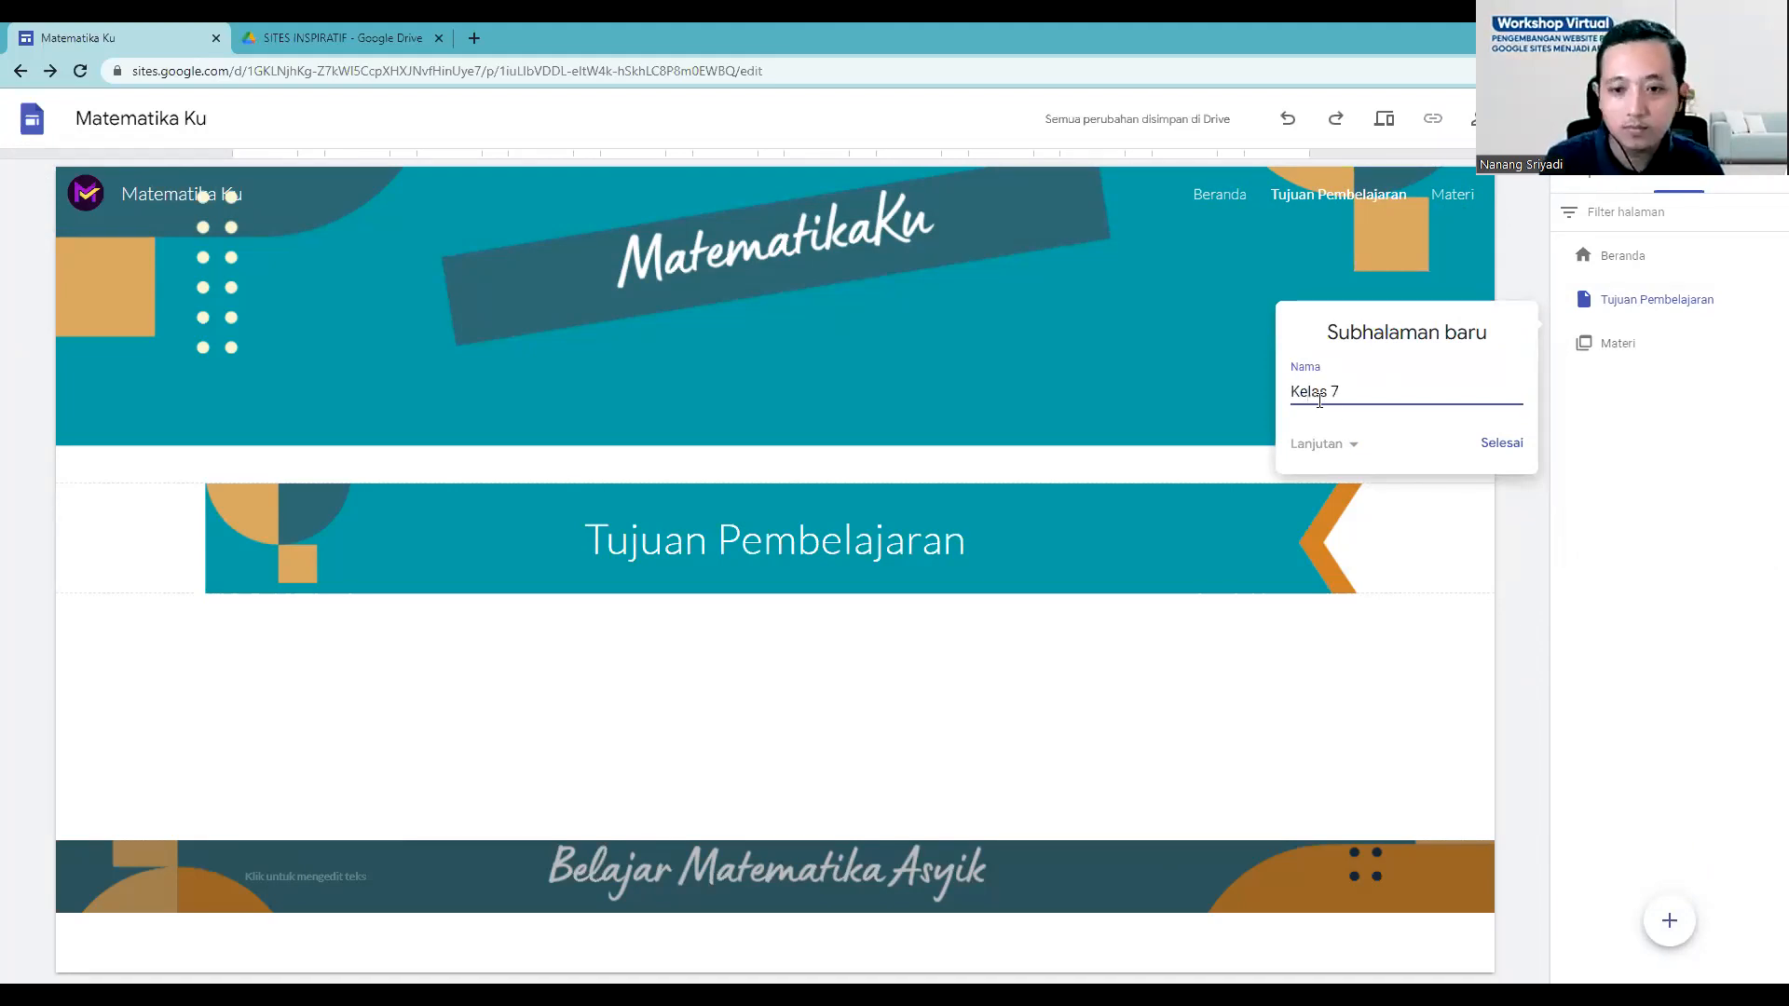
pyautogui.click(1497, 445)
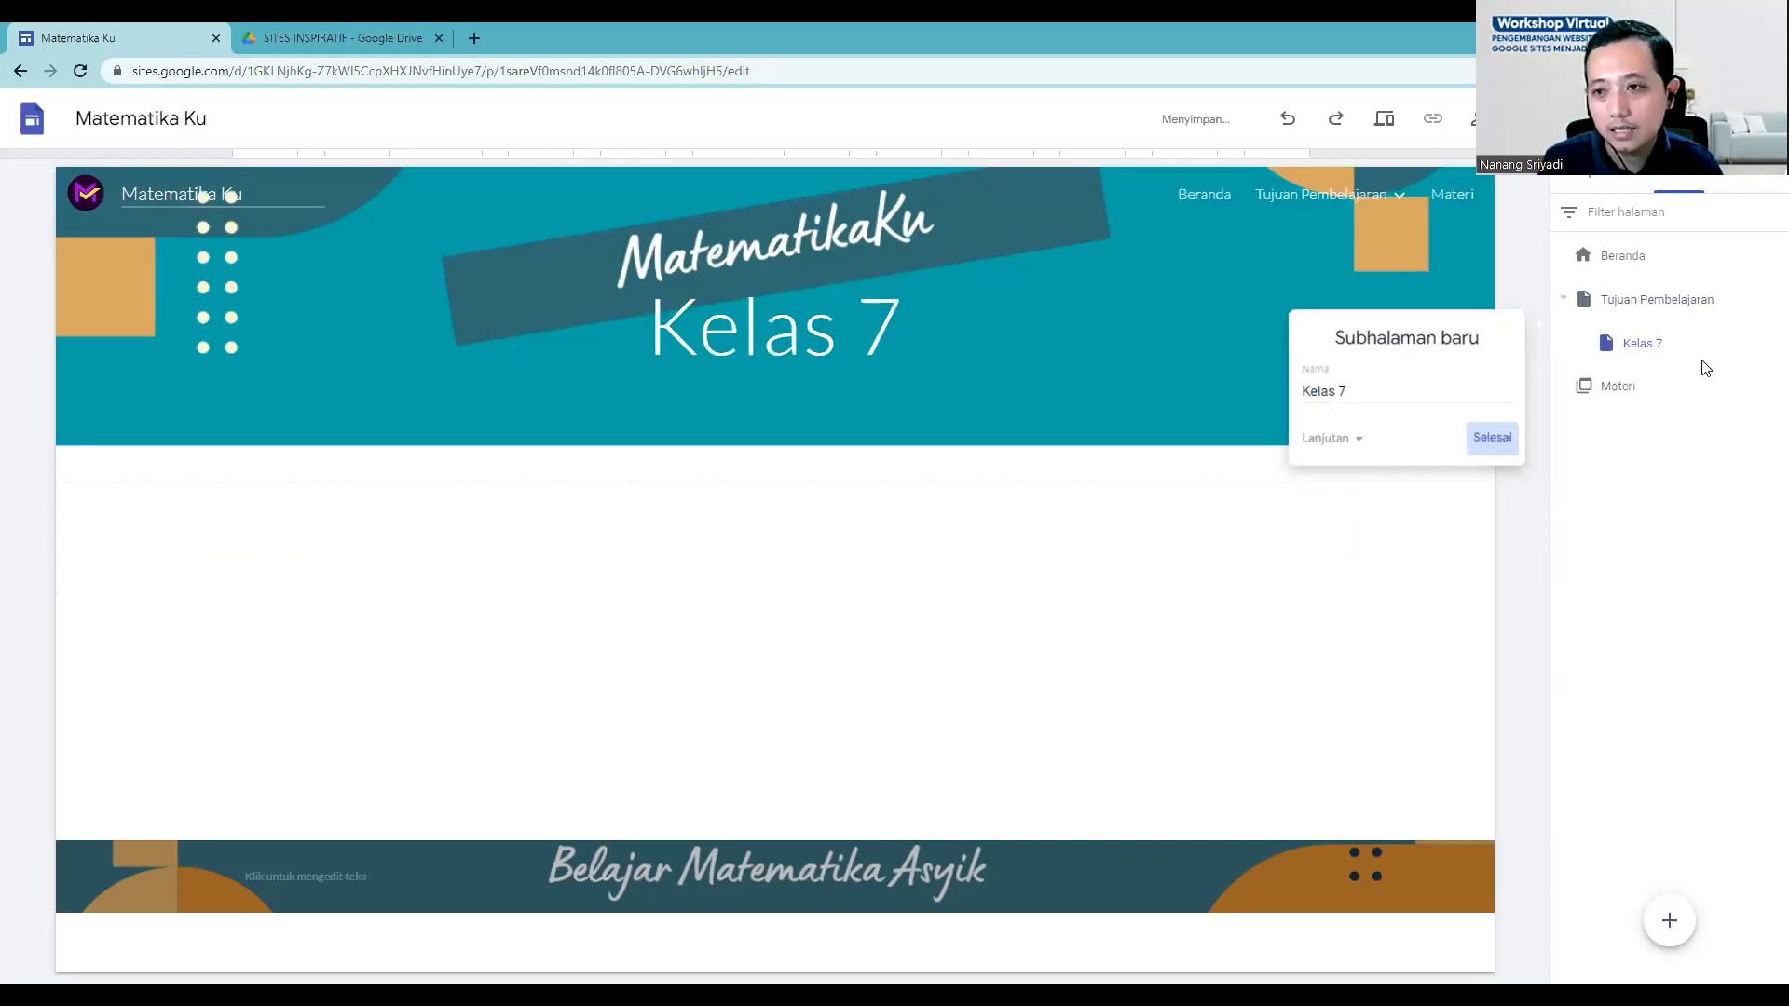
# Step: Add a subpage named Kelas 8 under the Tujuan Pembelajaran page
pyautogui.click(1774, 300)
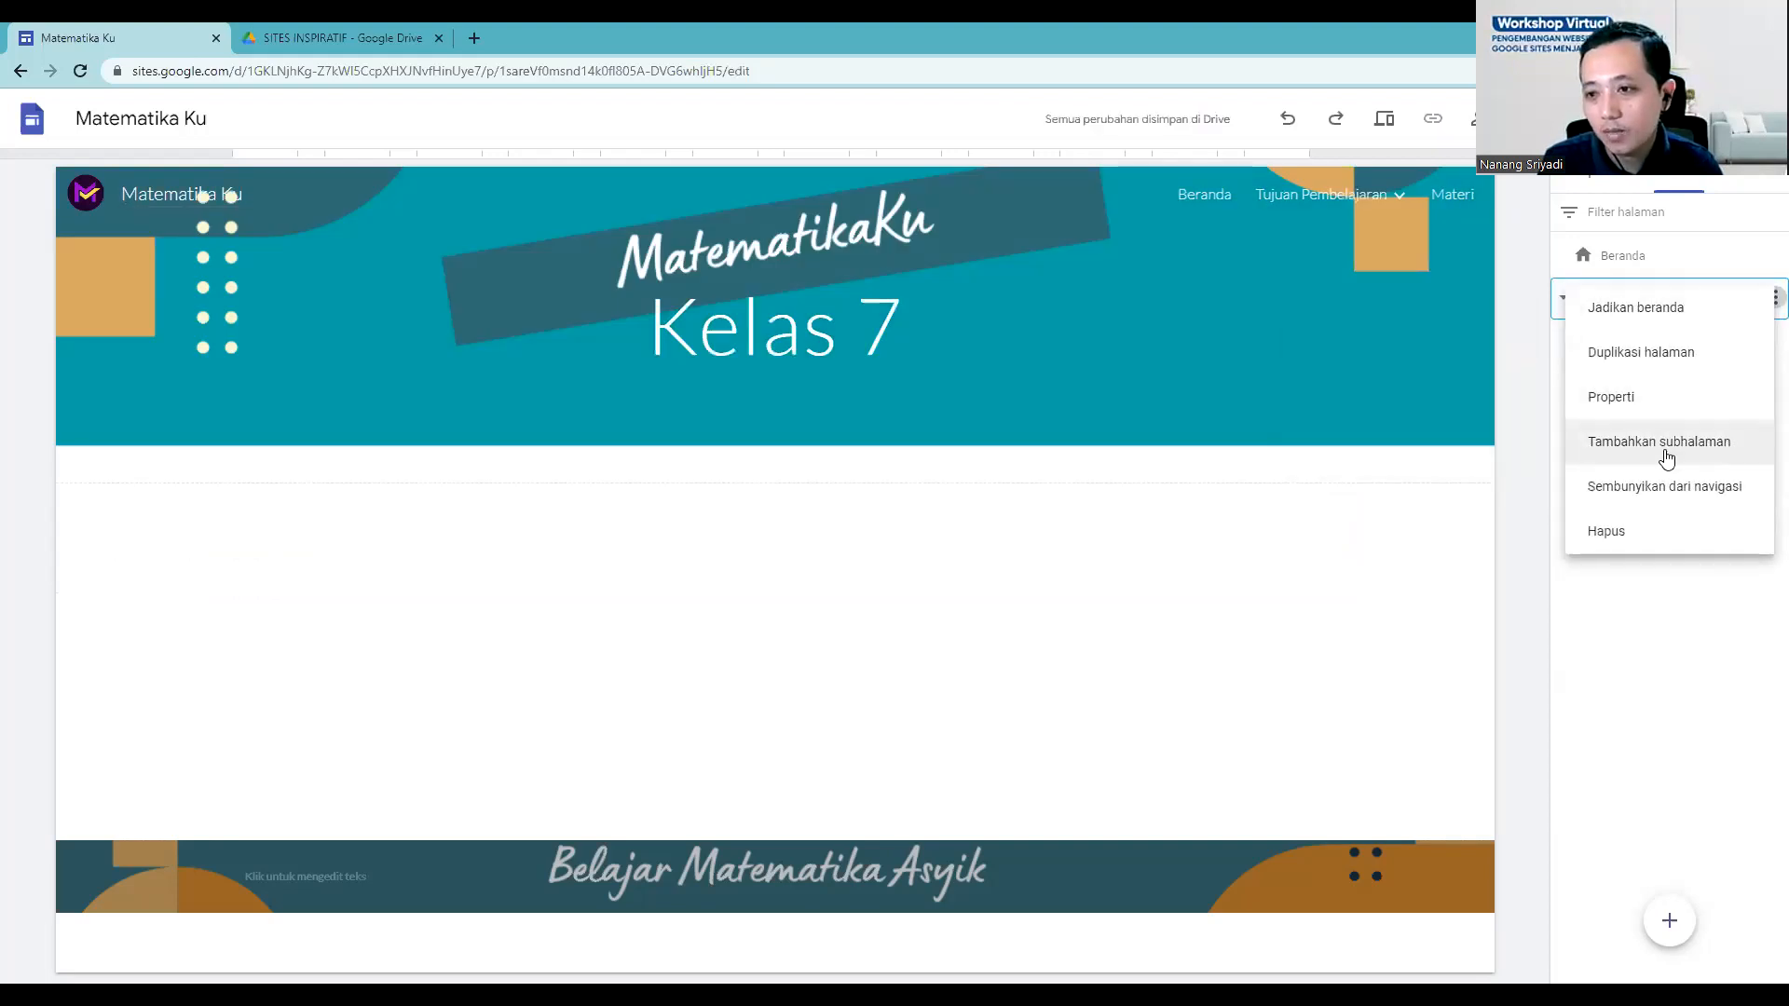
pyautogui.click(1668, 444)
pyautogui.write('Kel')
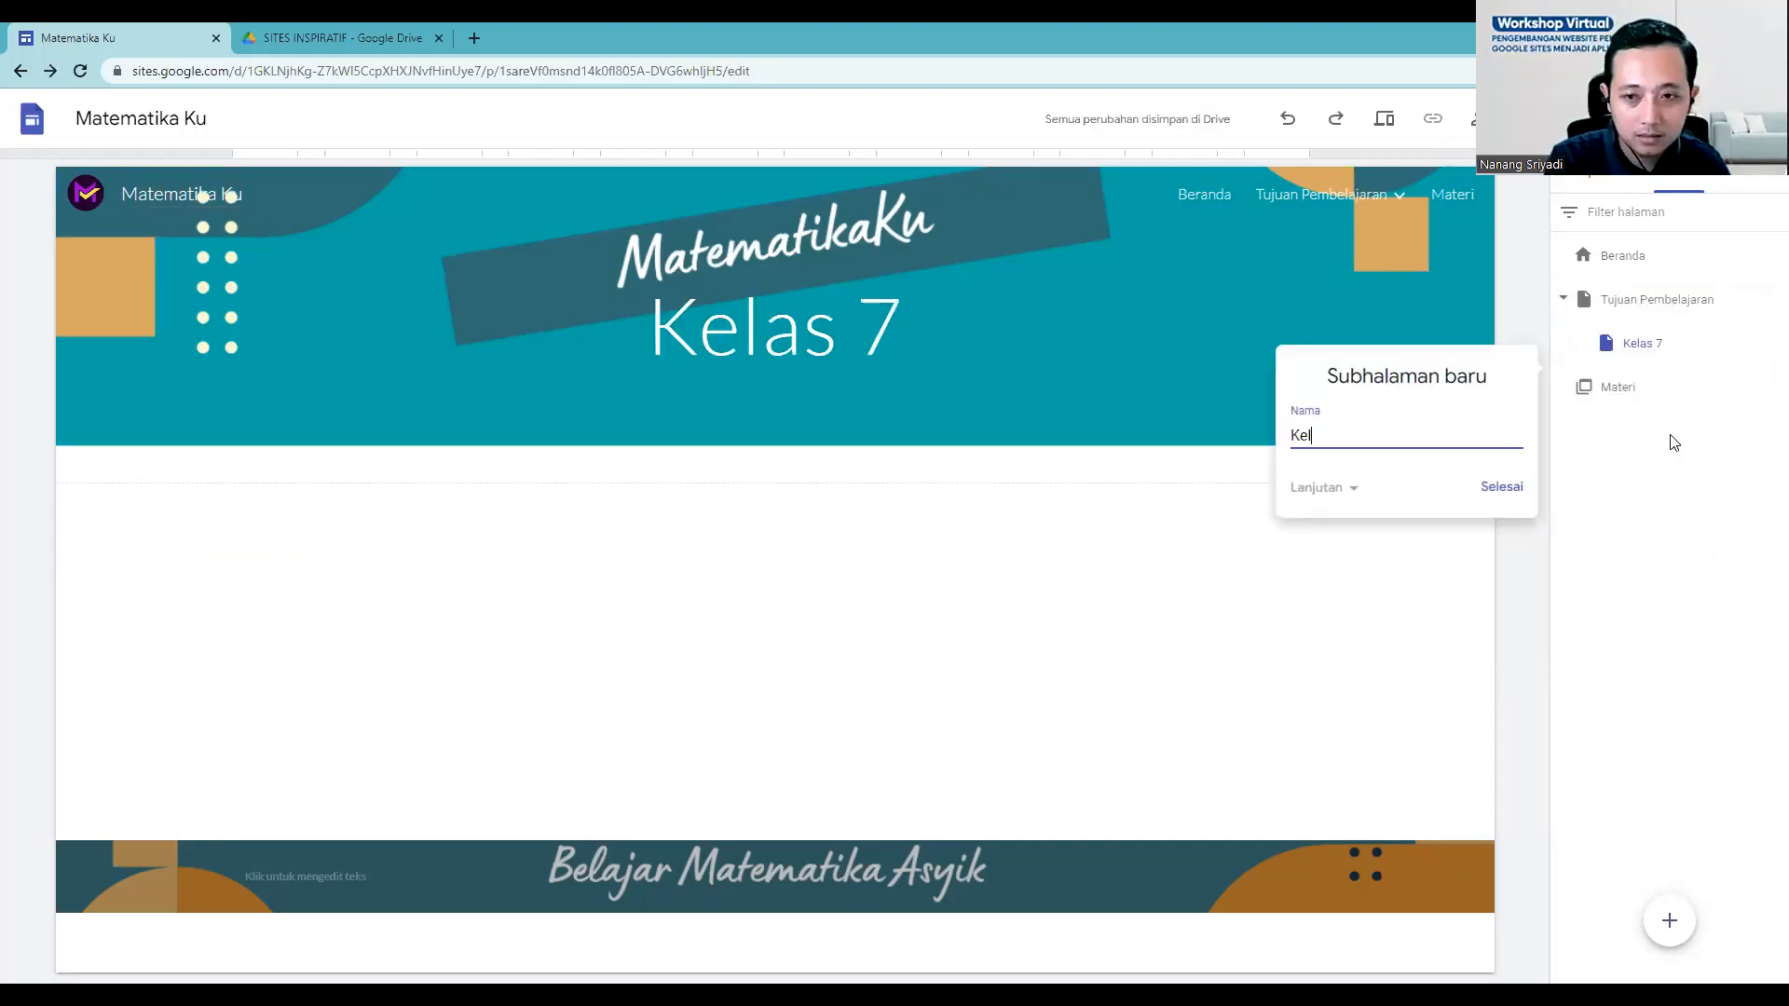
pyautogui.write('as 8')
pyautogui.click(1502, 486)
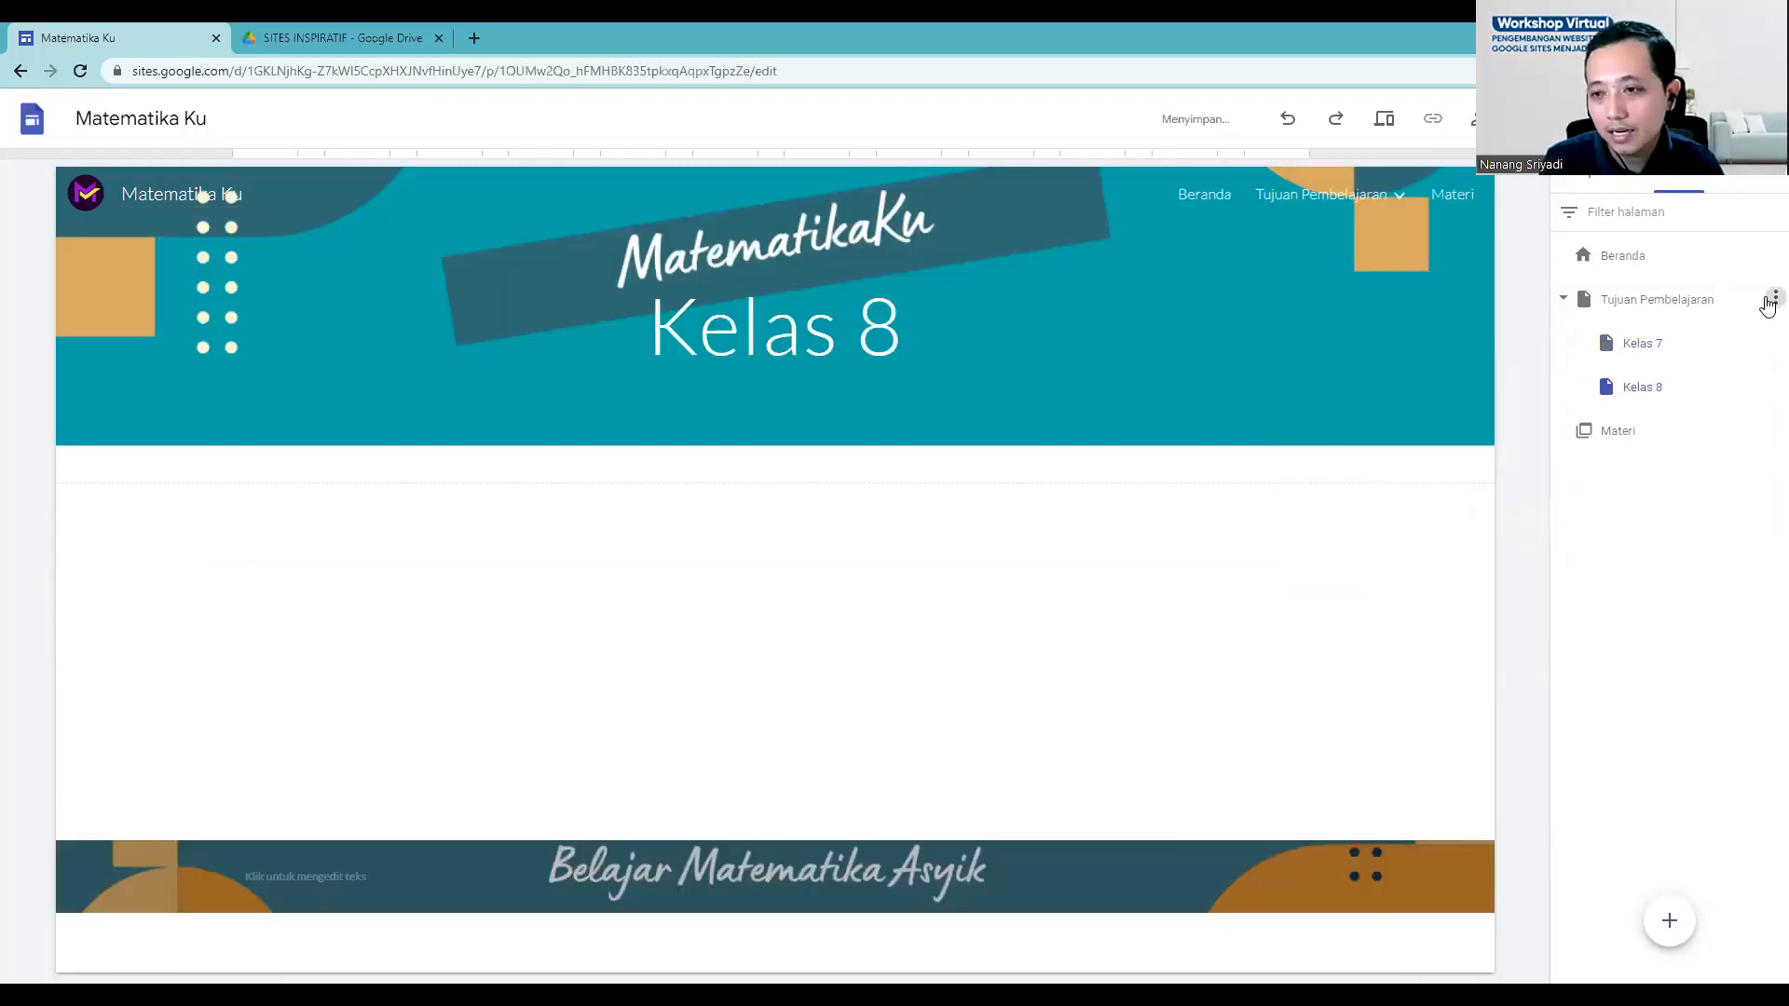
# Step: Add a subpage named Kelas 9 under the Tujuan Pembelajaran page
pyautogui.click(1771, 300)
pyautogui.click(1668, 449)
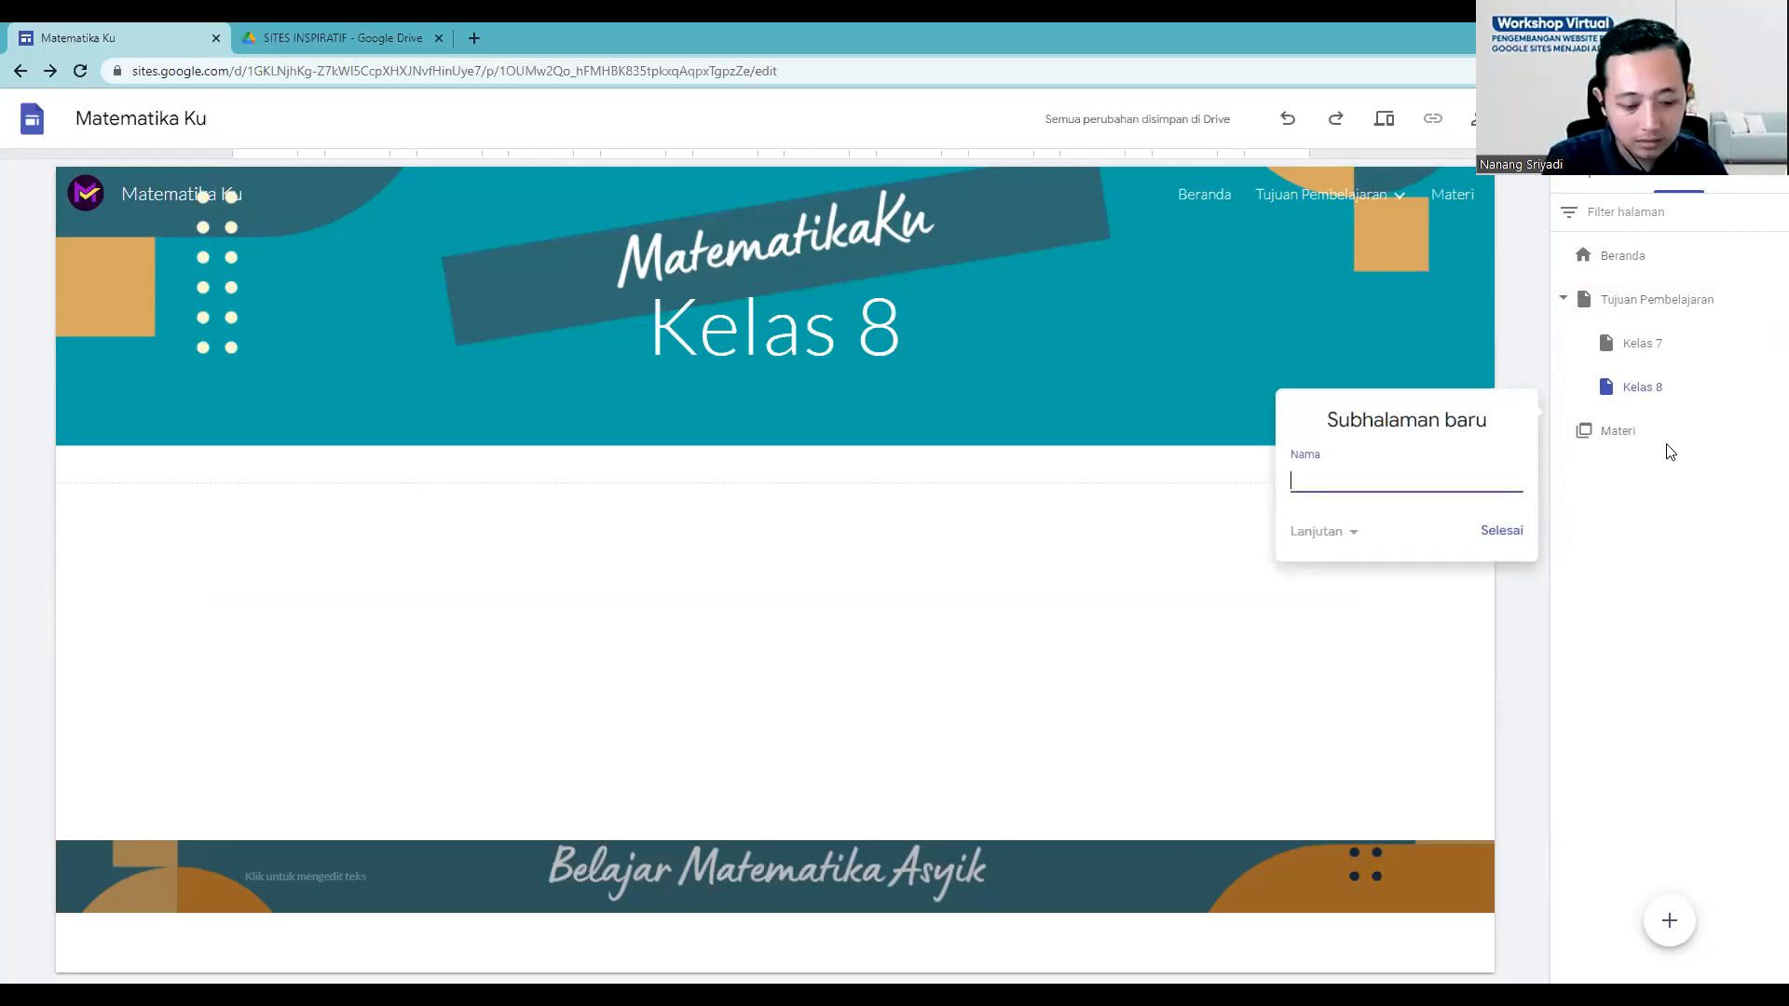
pyautogui.write('Kelas 9')
pyautogui.click(1504, 531)
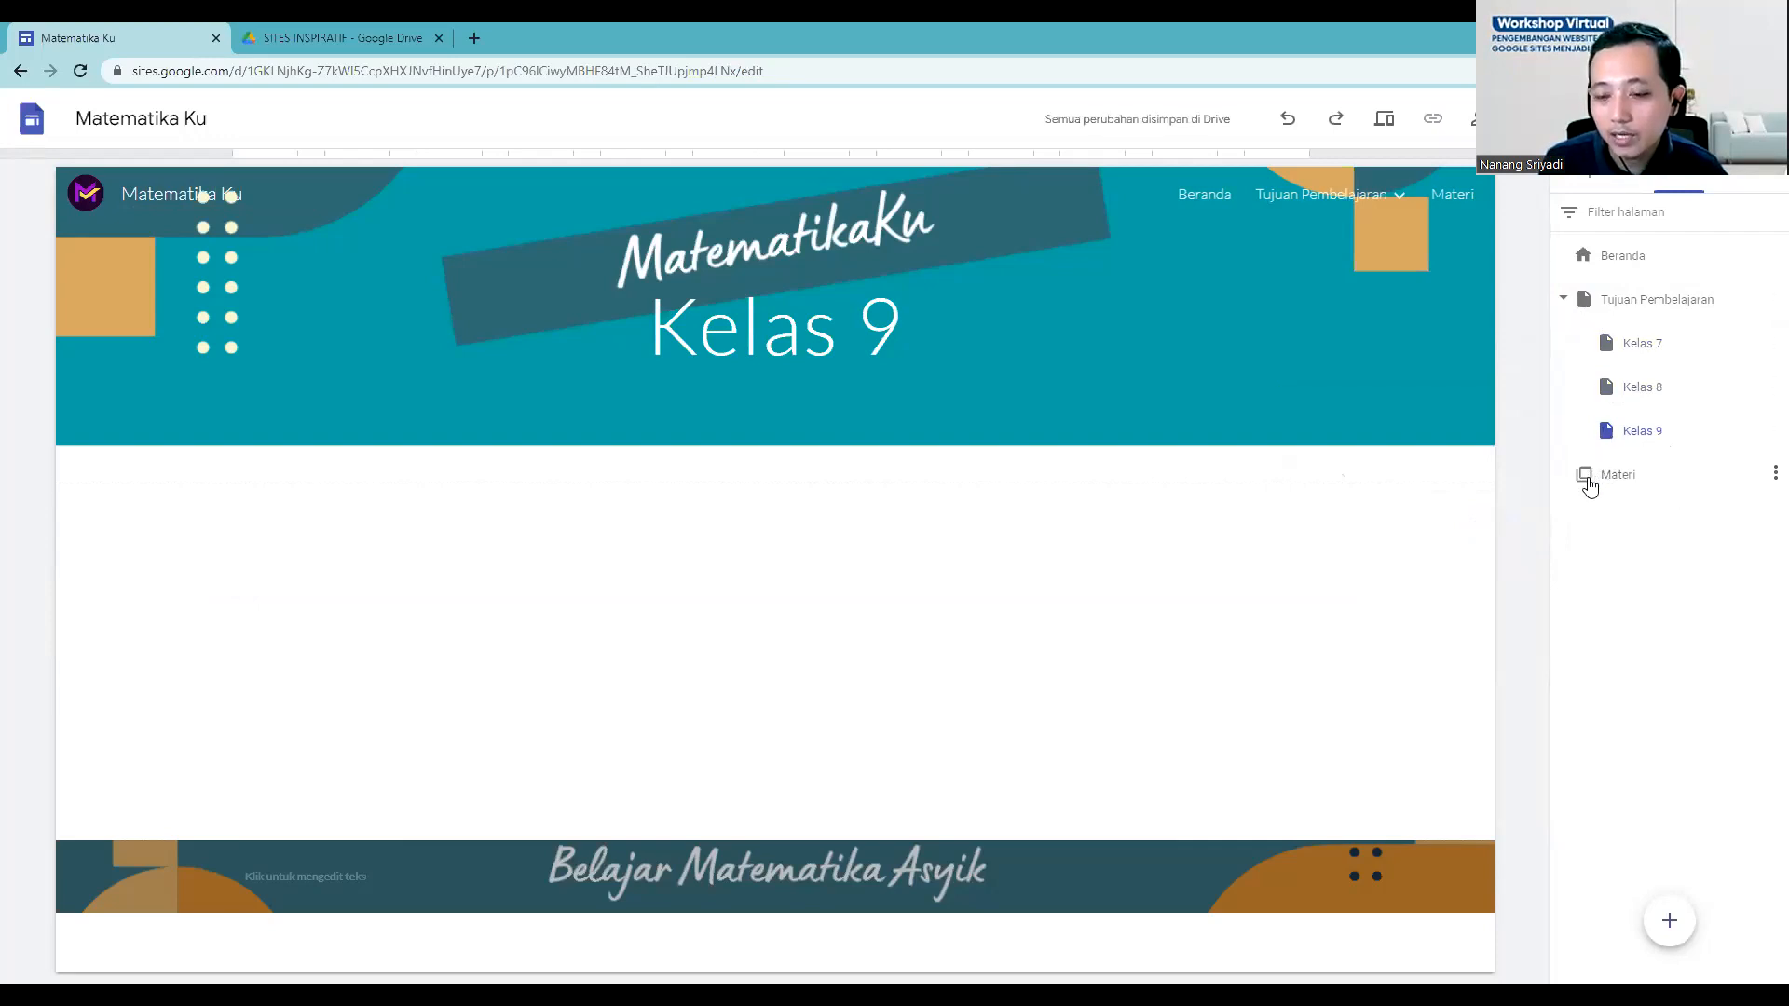
# Step: Add a subpage named Kelas 7 under the Materi menu section
pyautogui.click(1773, 473)
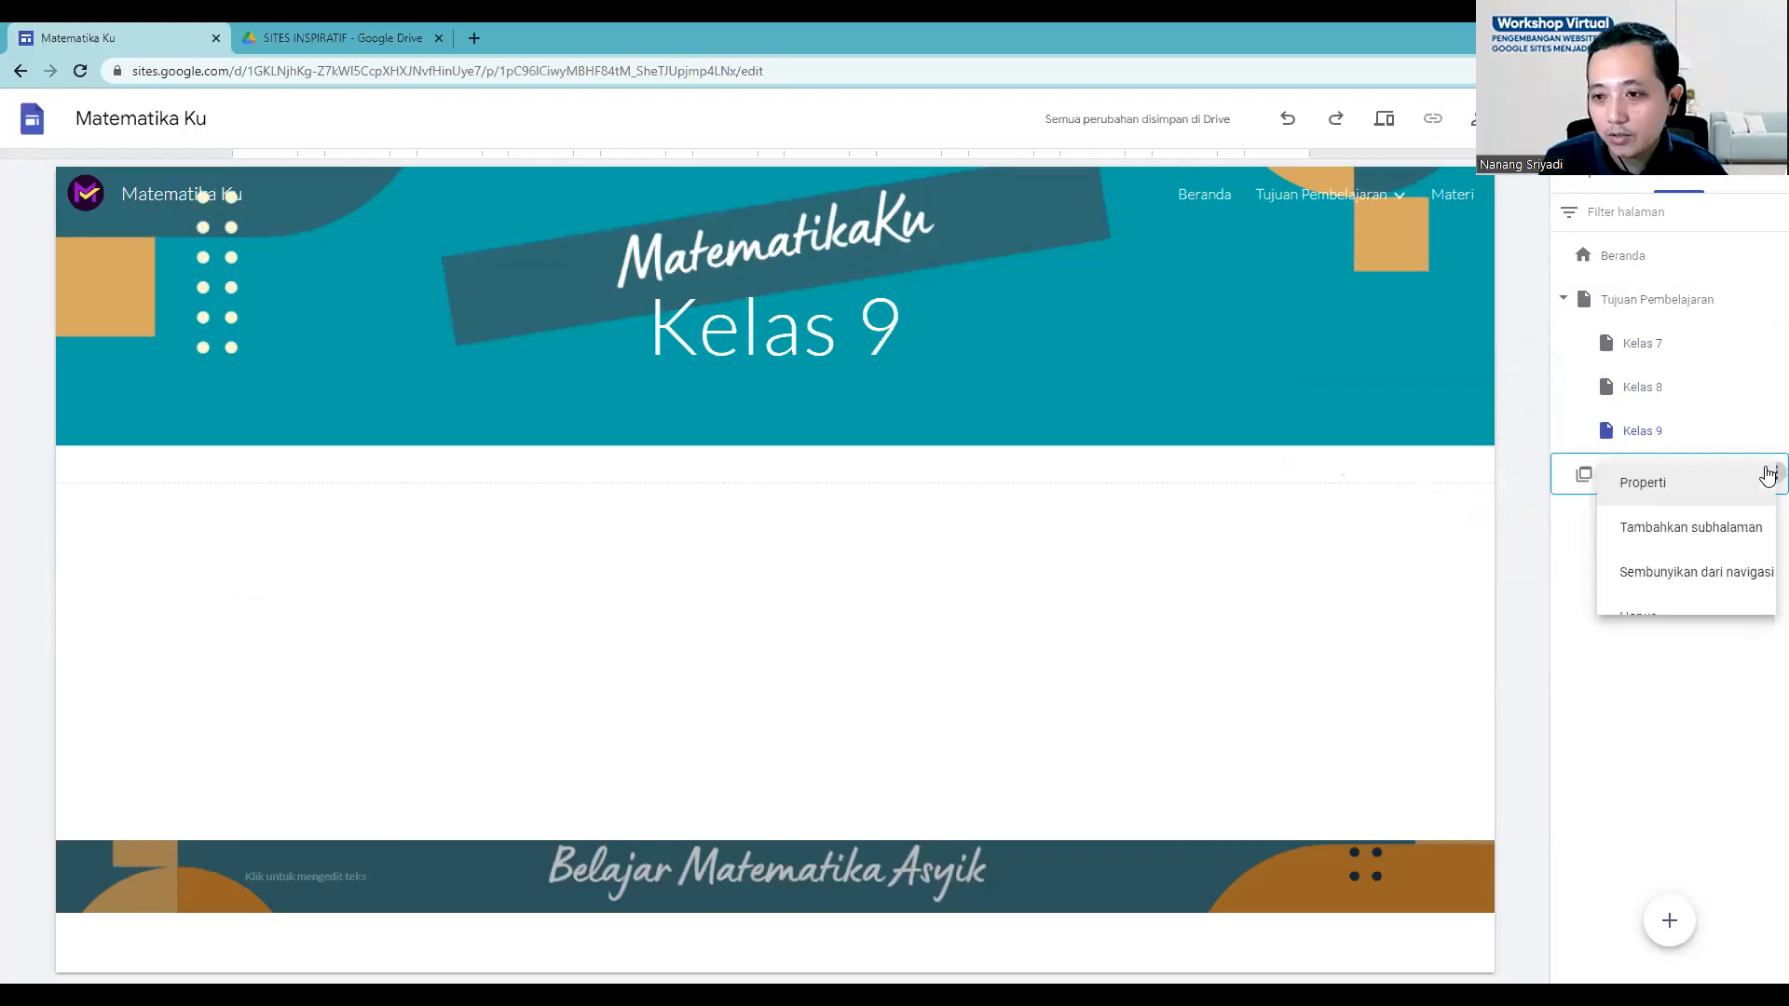
pyautogui.click(1674, 531)
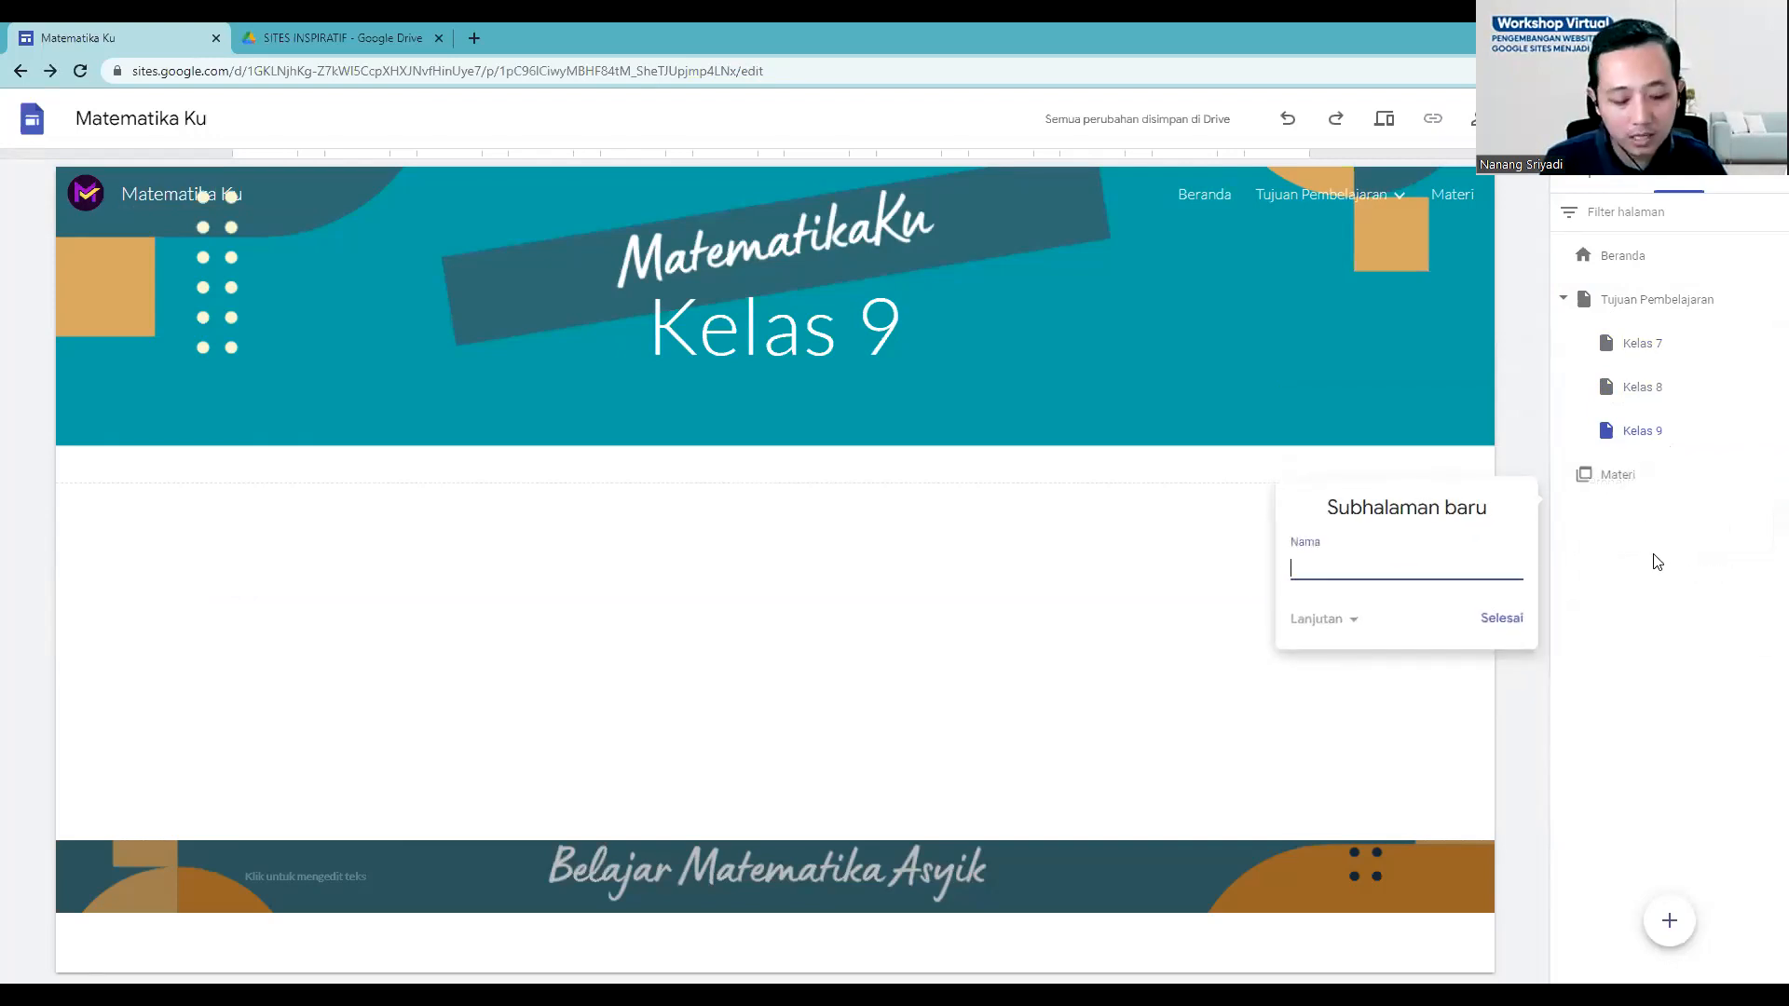
pyautogui.write('Kelas 7')
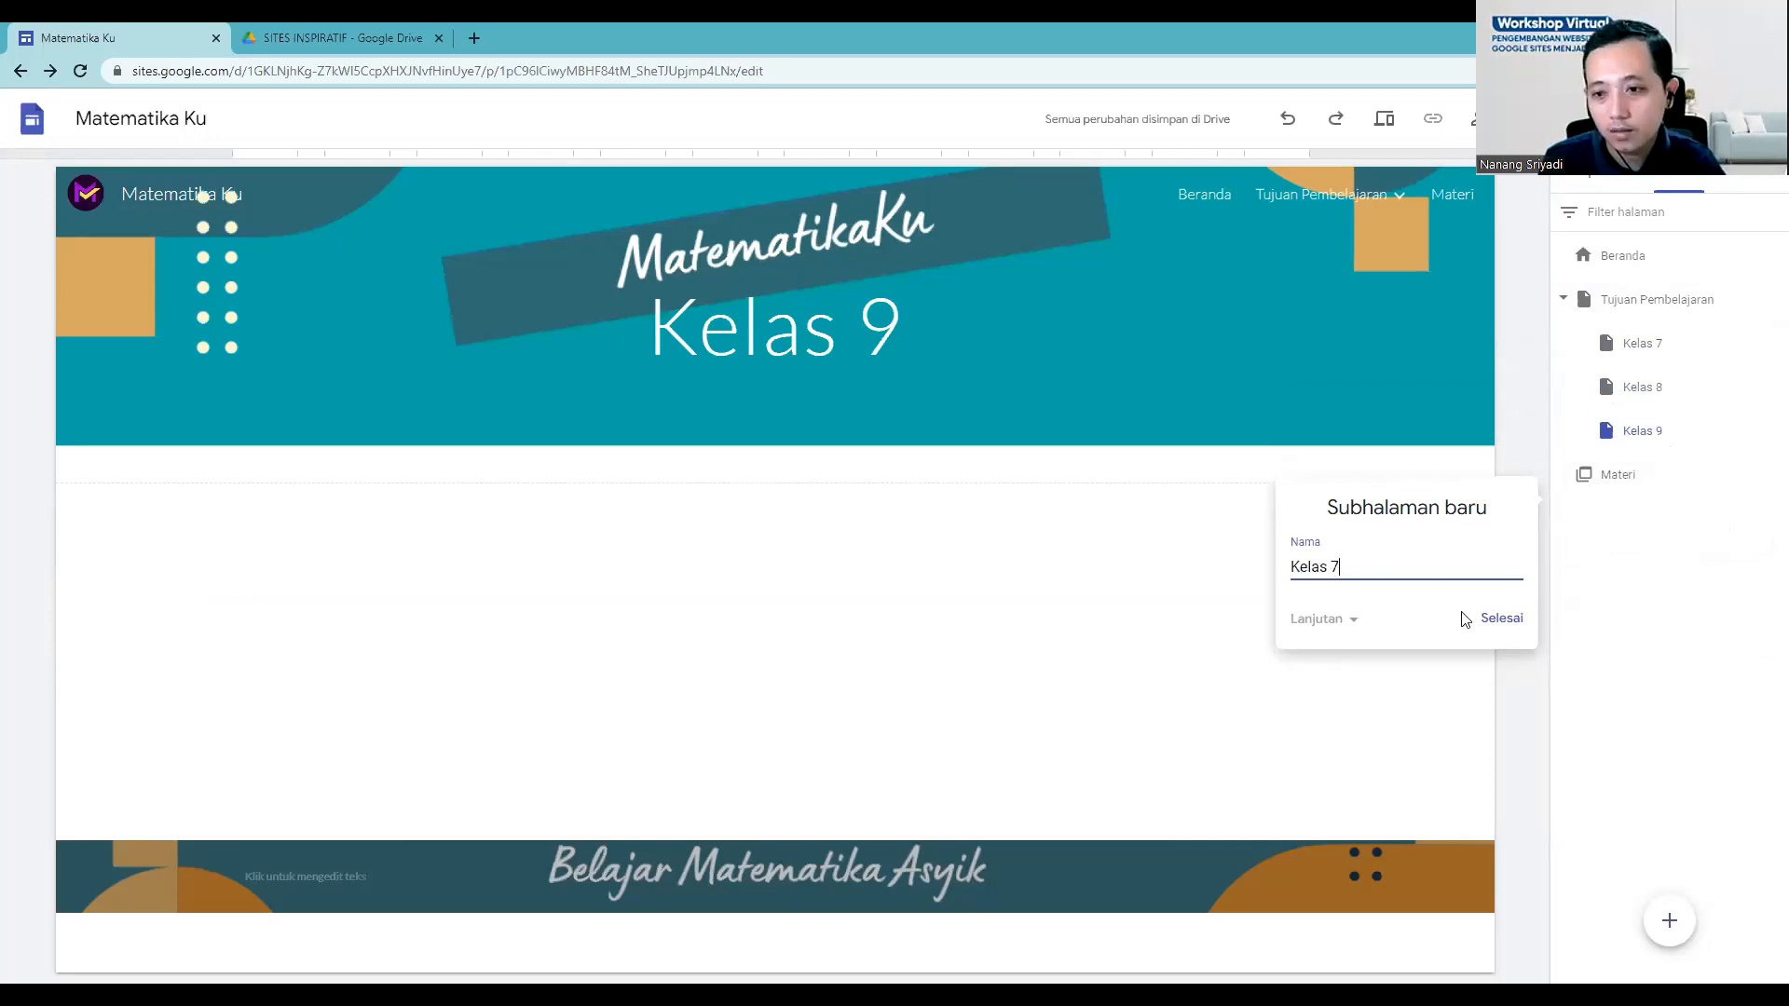
pyautogui.press('Return')
# Step: Add a subpage named Kelas 8 under the Materi menu section
pyautogui.click(1770, 475)
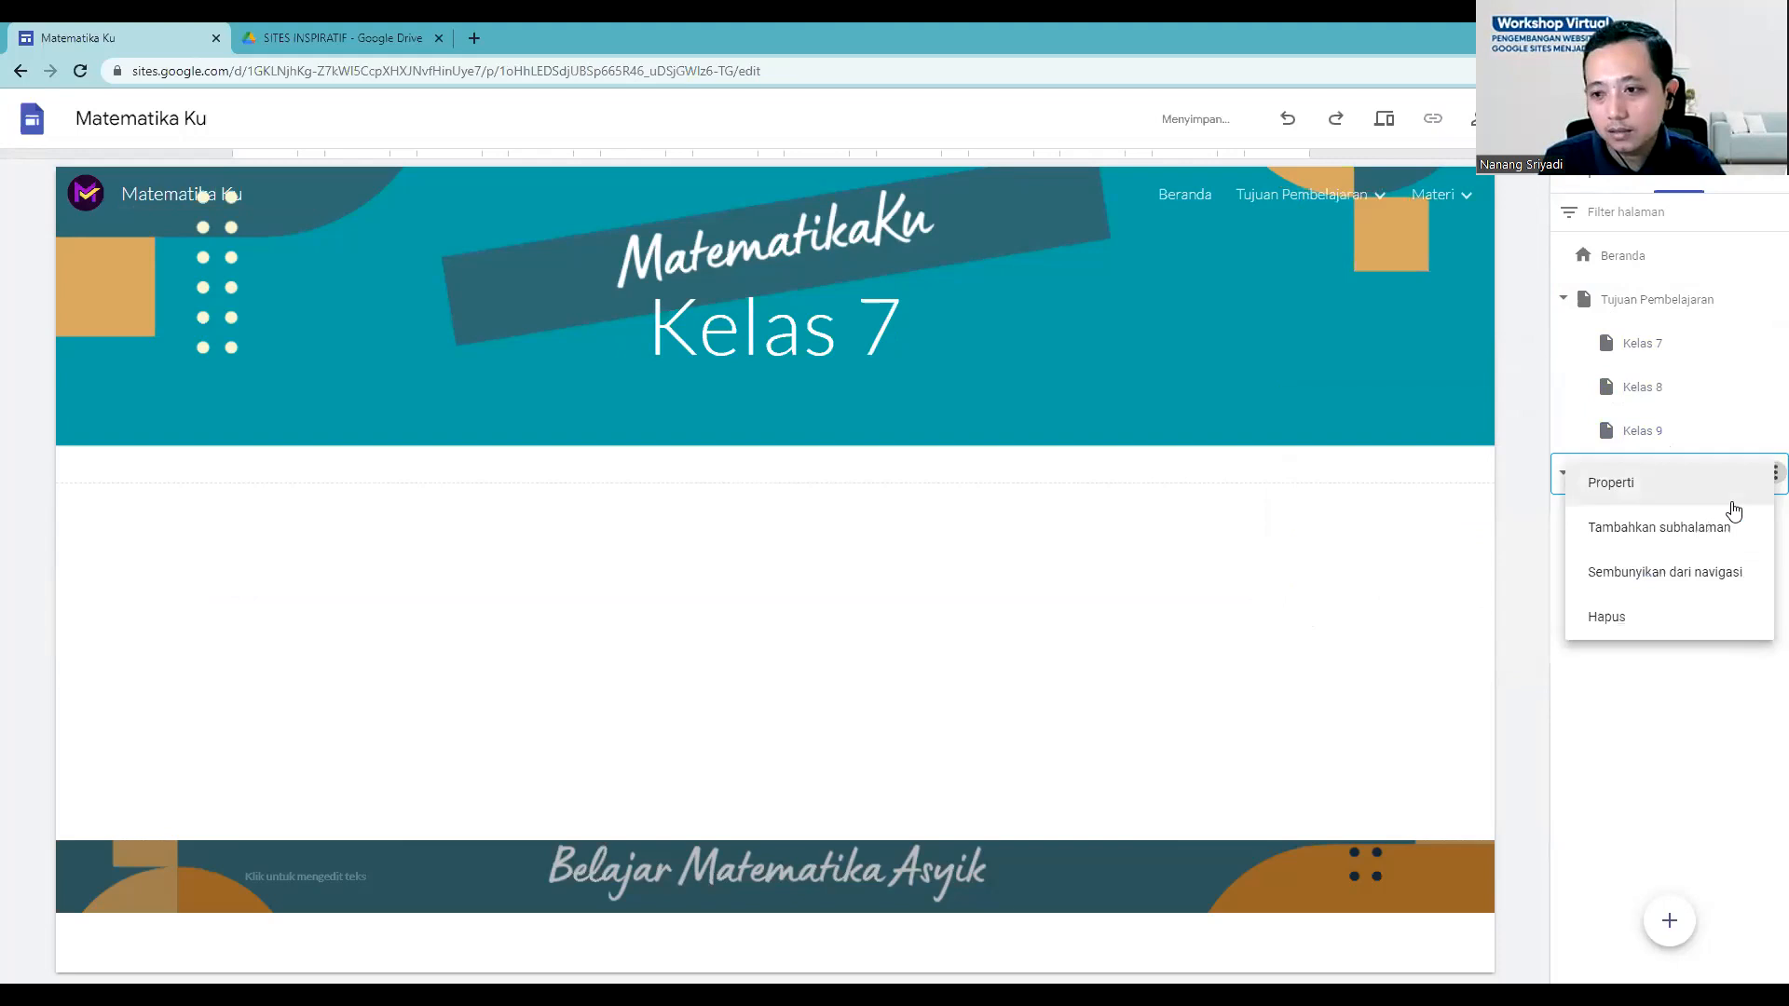
pyautogui.click(1676, 544)
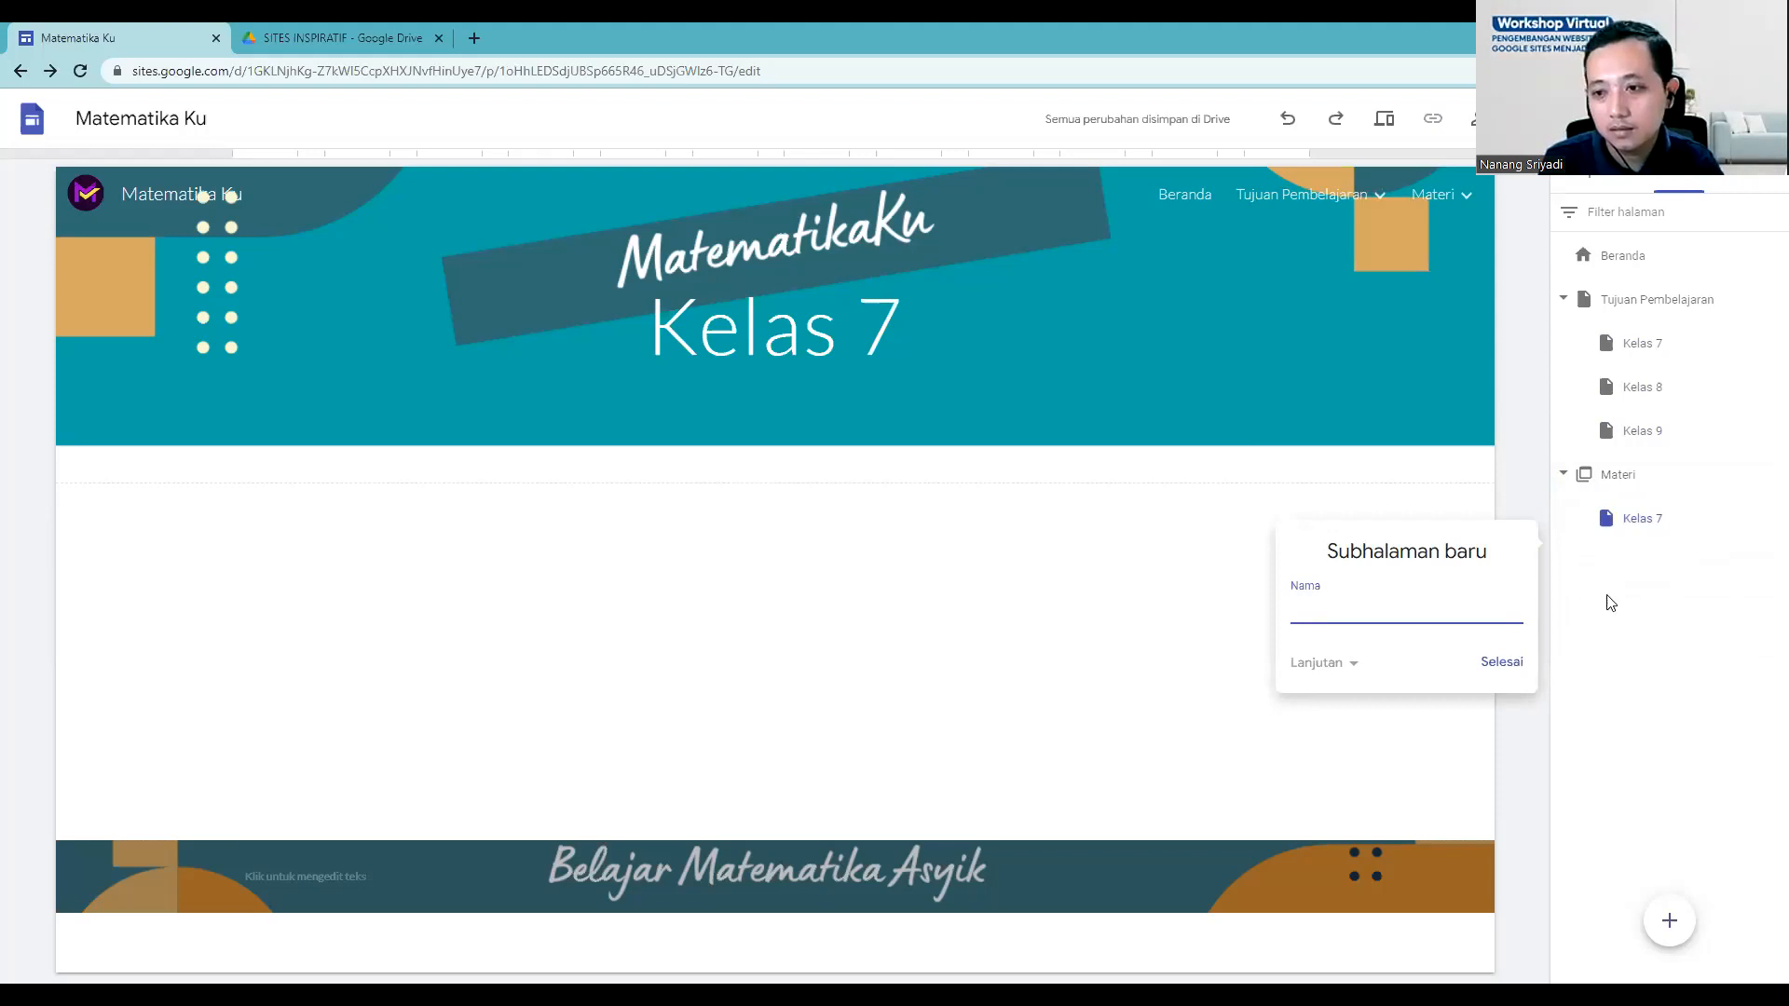
pyautogui.write('Kelas 8')
pyautogui.press('Return')
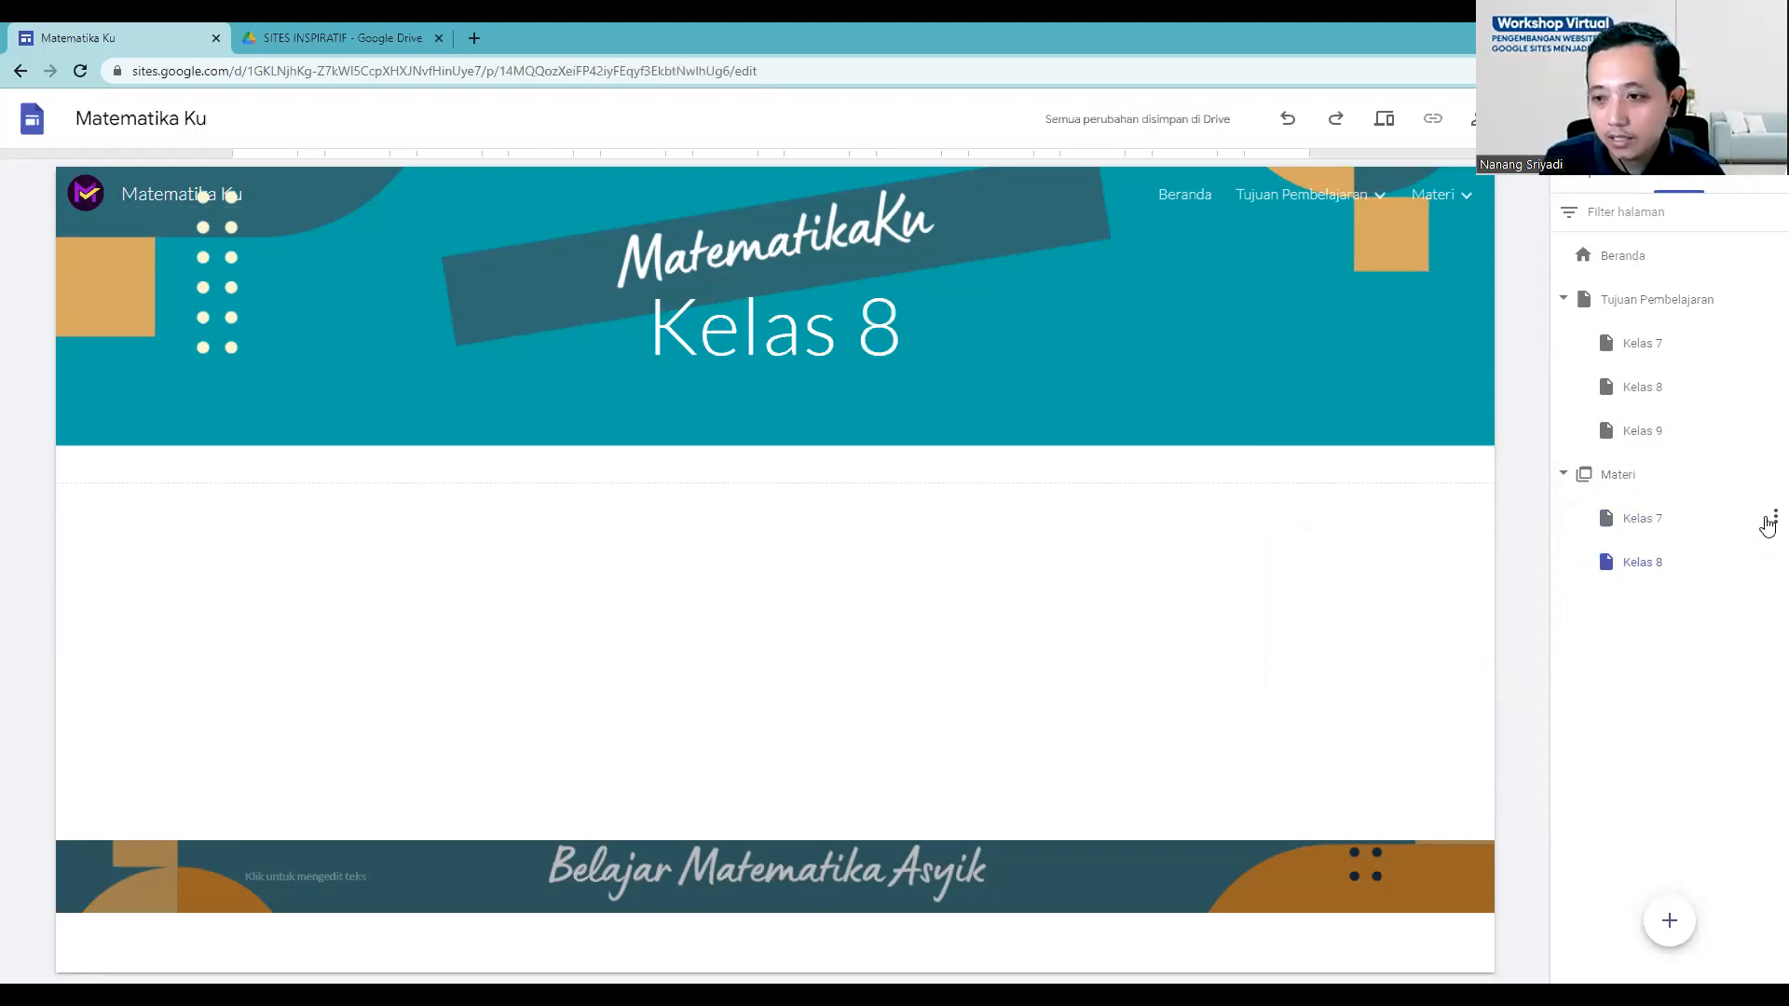
# Step: Add a subpage named Kelas 9 under the Materi menu section
pyautogui.click(1767, 477)
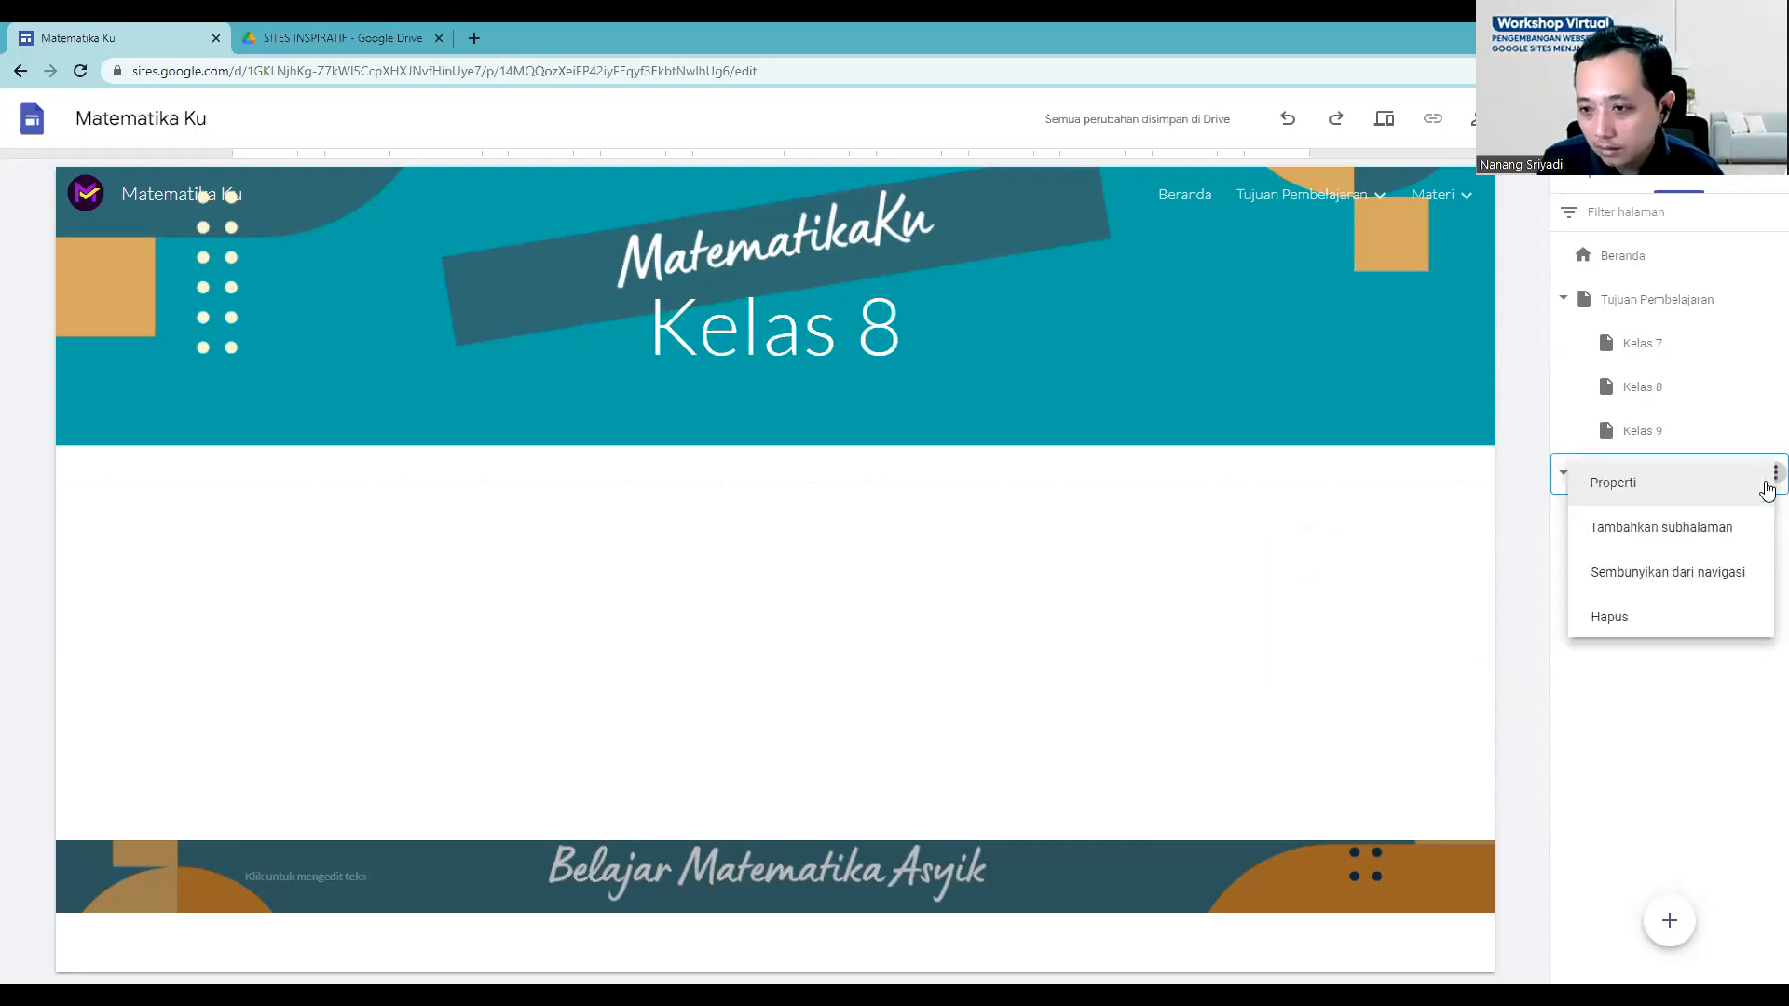
pyautogui.click(1725, 734)
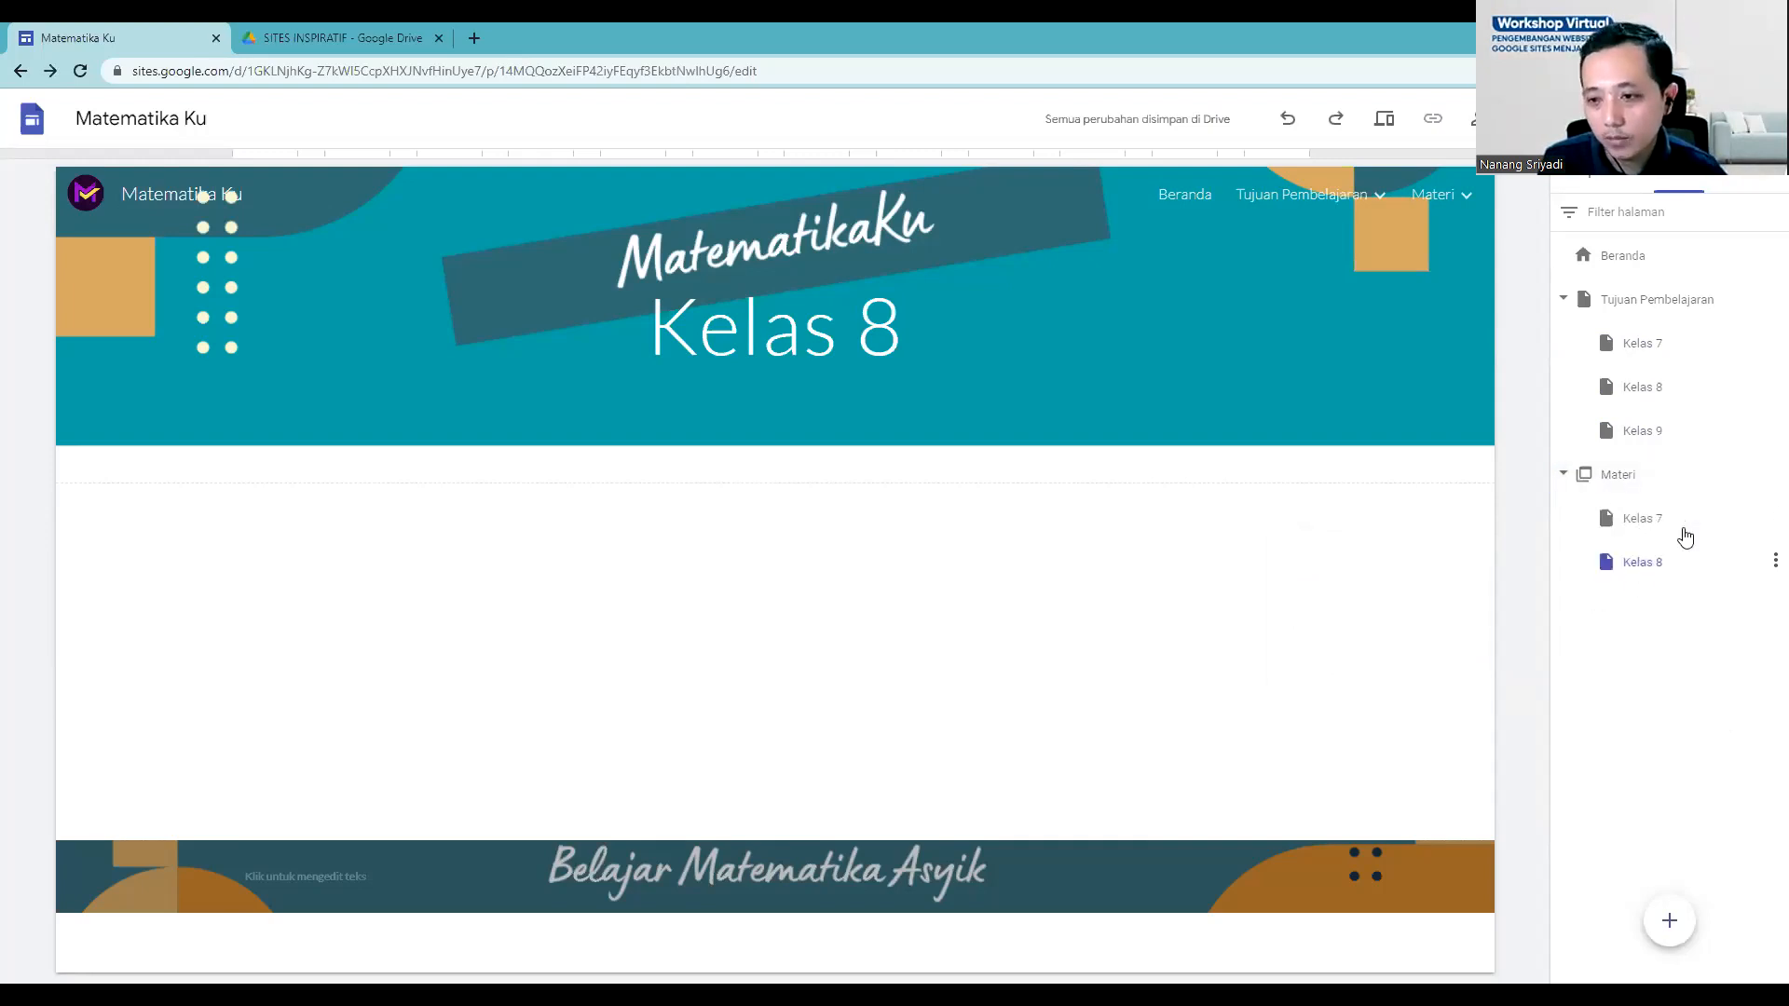
pyautogui.click(1773, 474)
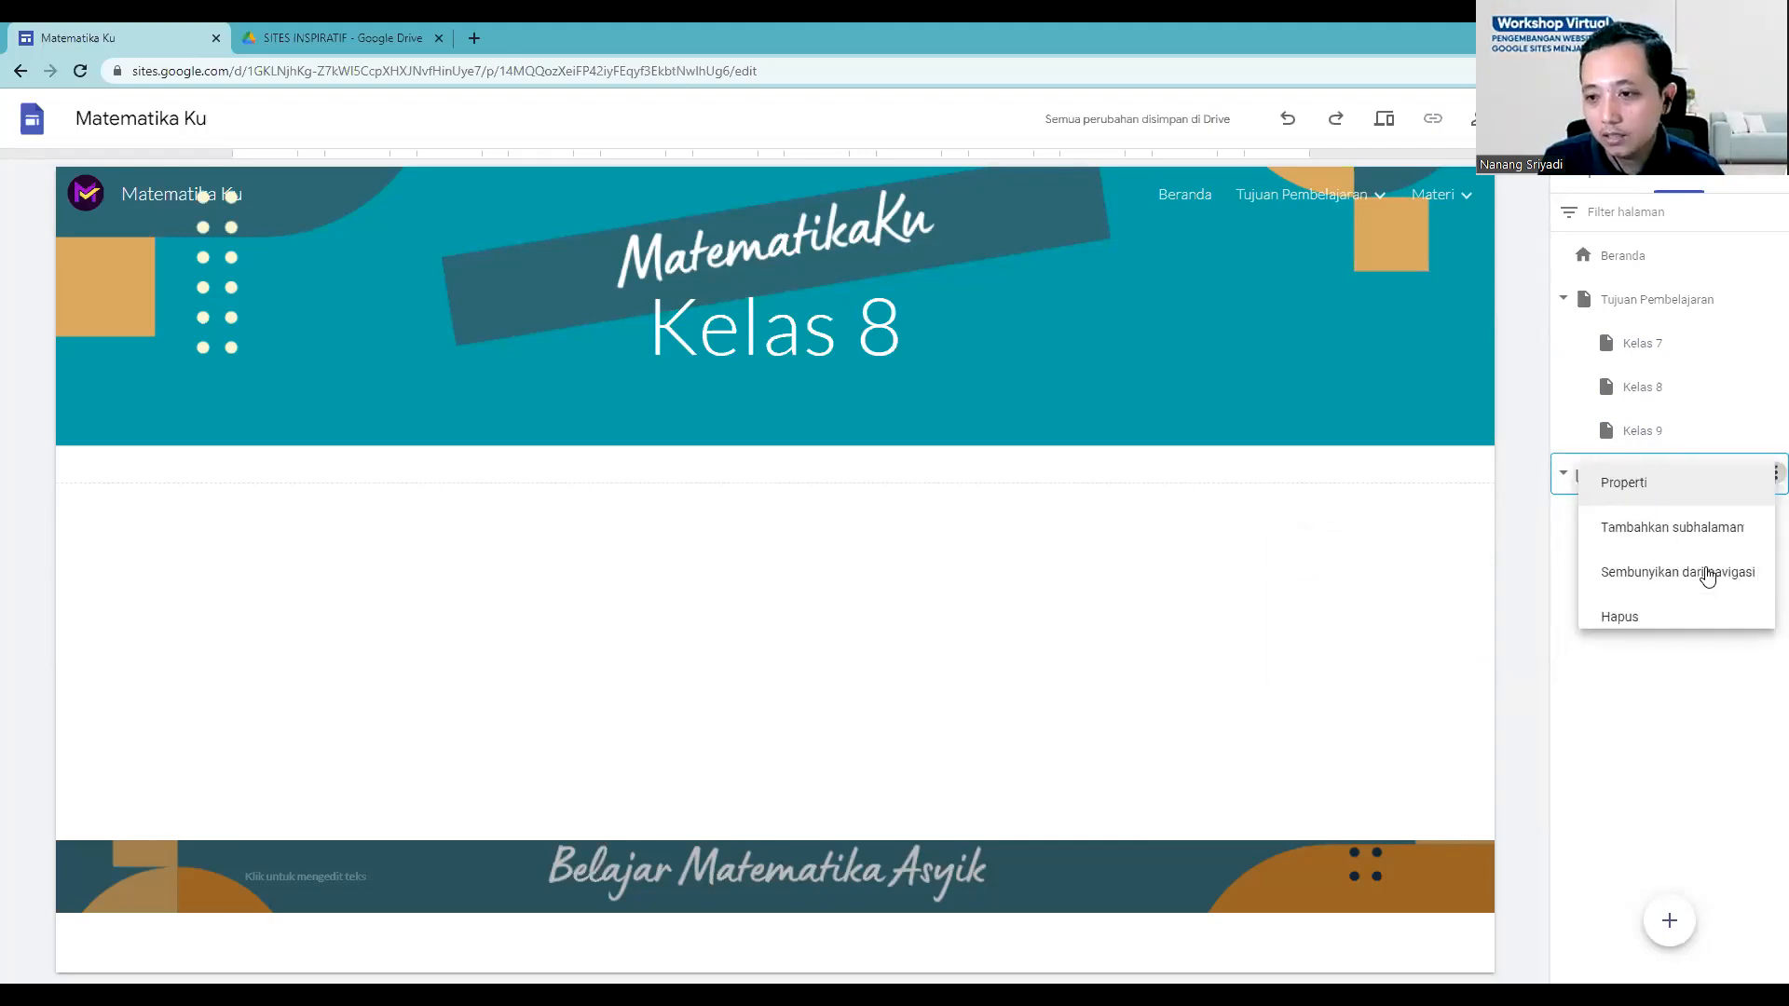
pyautogui.click(1675, 528)
pyautogui.write('K')
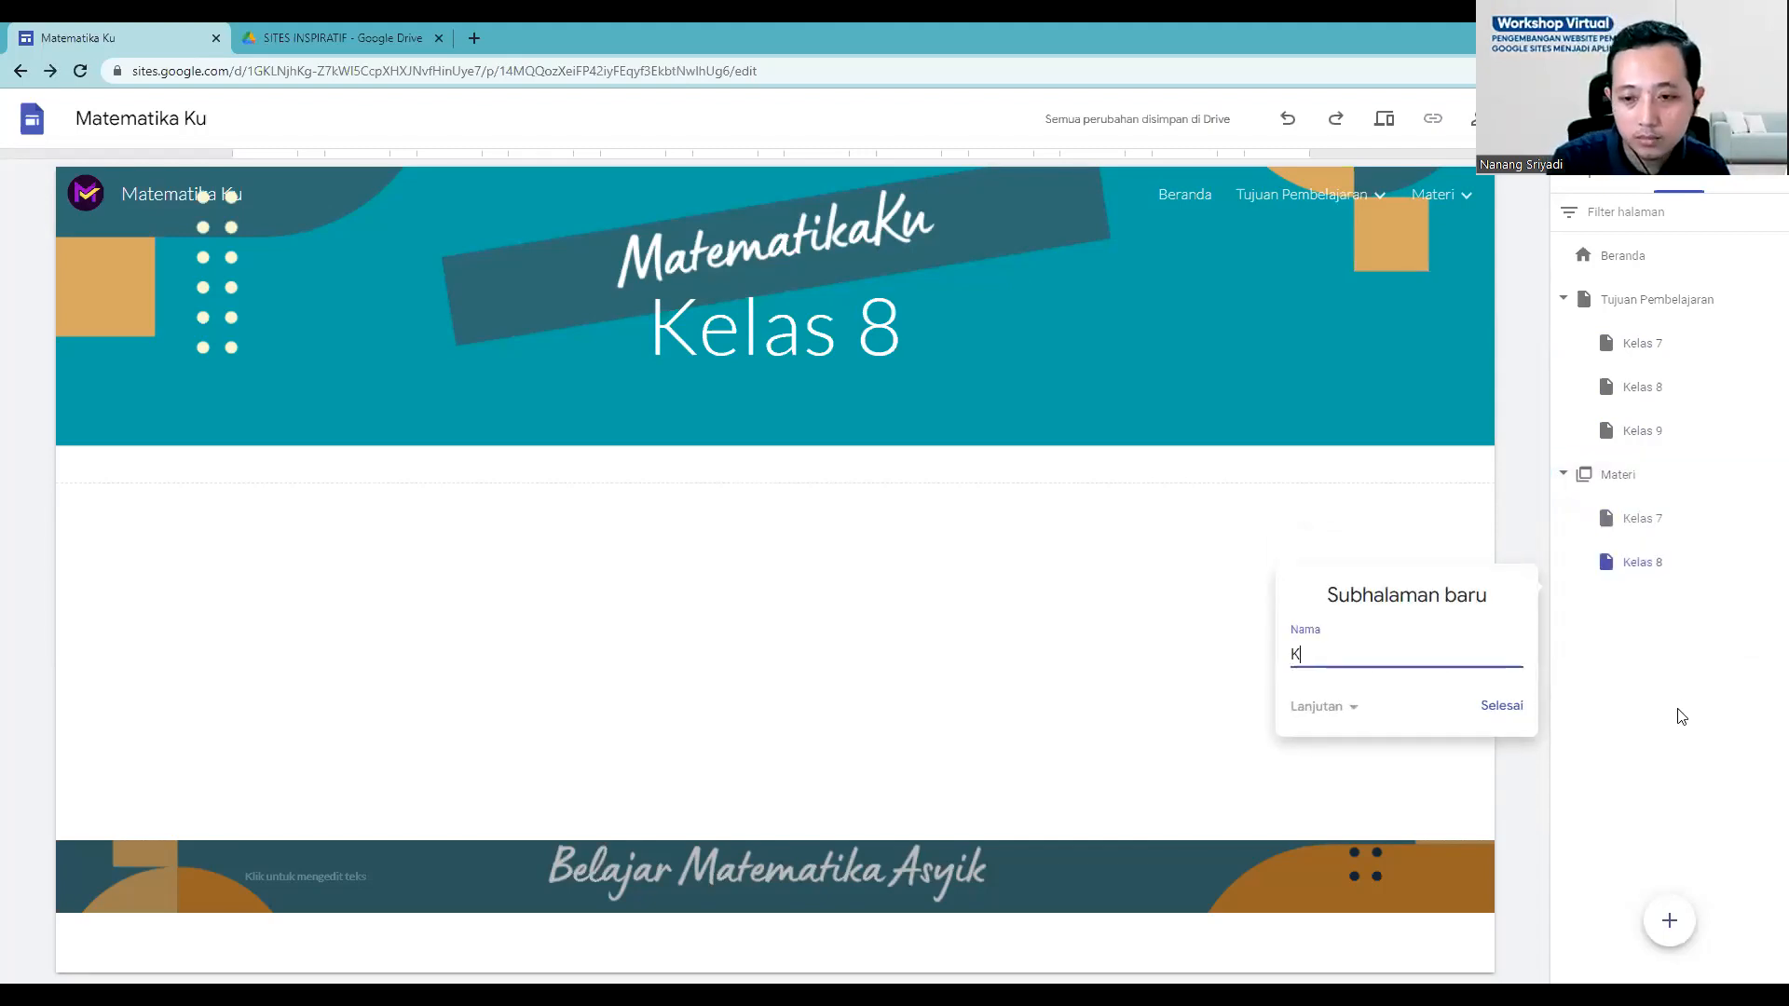
pyautogui.write('elas 9')
pyautogui.click(1502, 706)
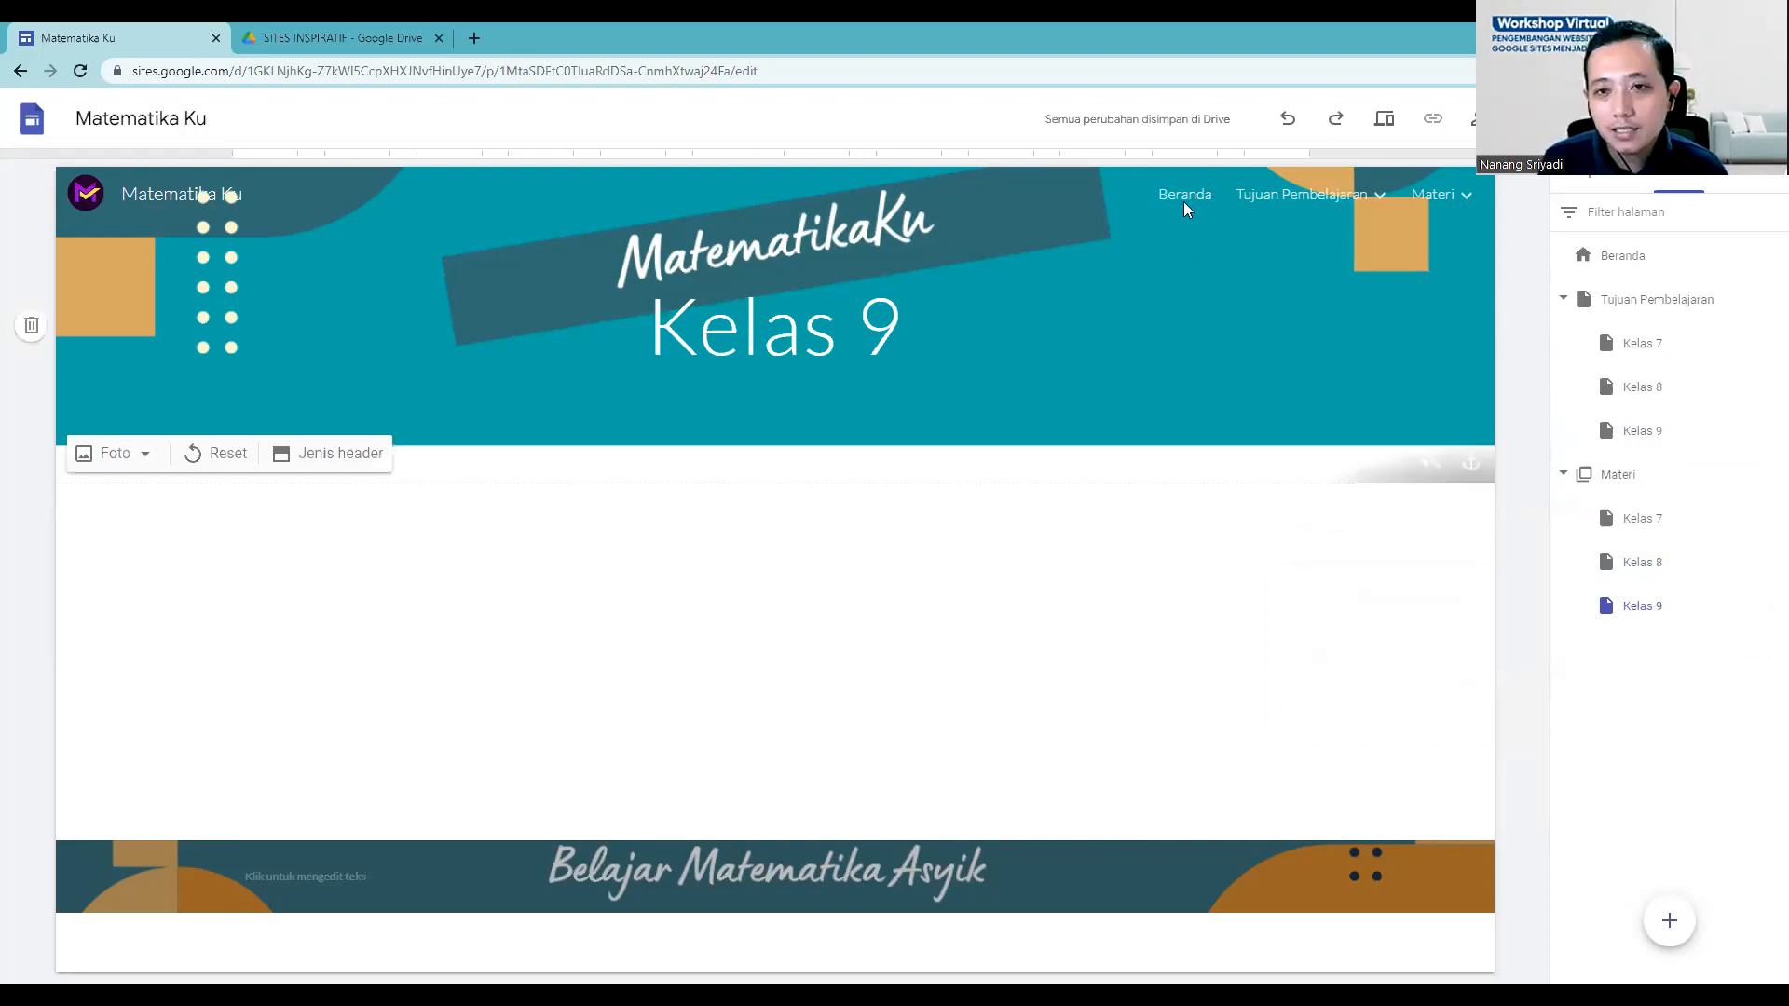
# Step: Compare how the Tujuan Pembelajaran page and the Materi menu section behave in the site's header navigation, including their class submenus
pyautogui.moveTo(1254, 203)
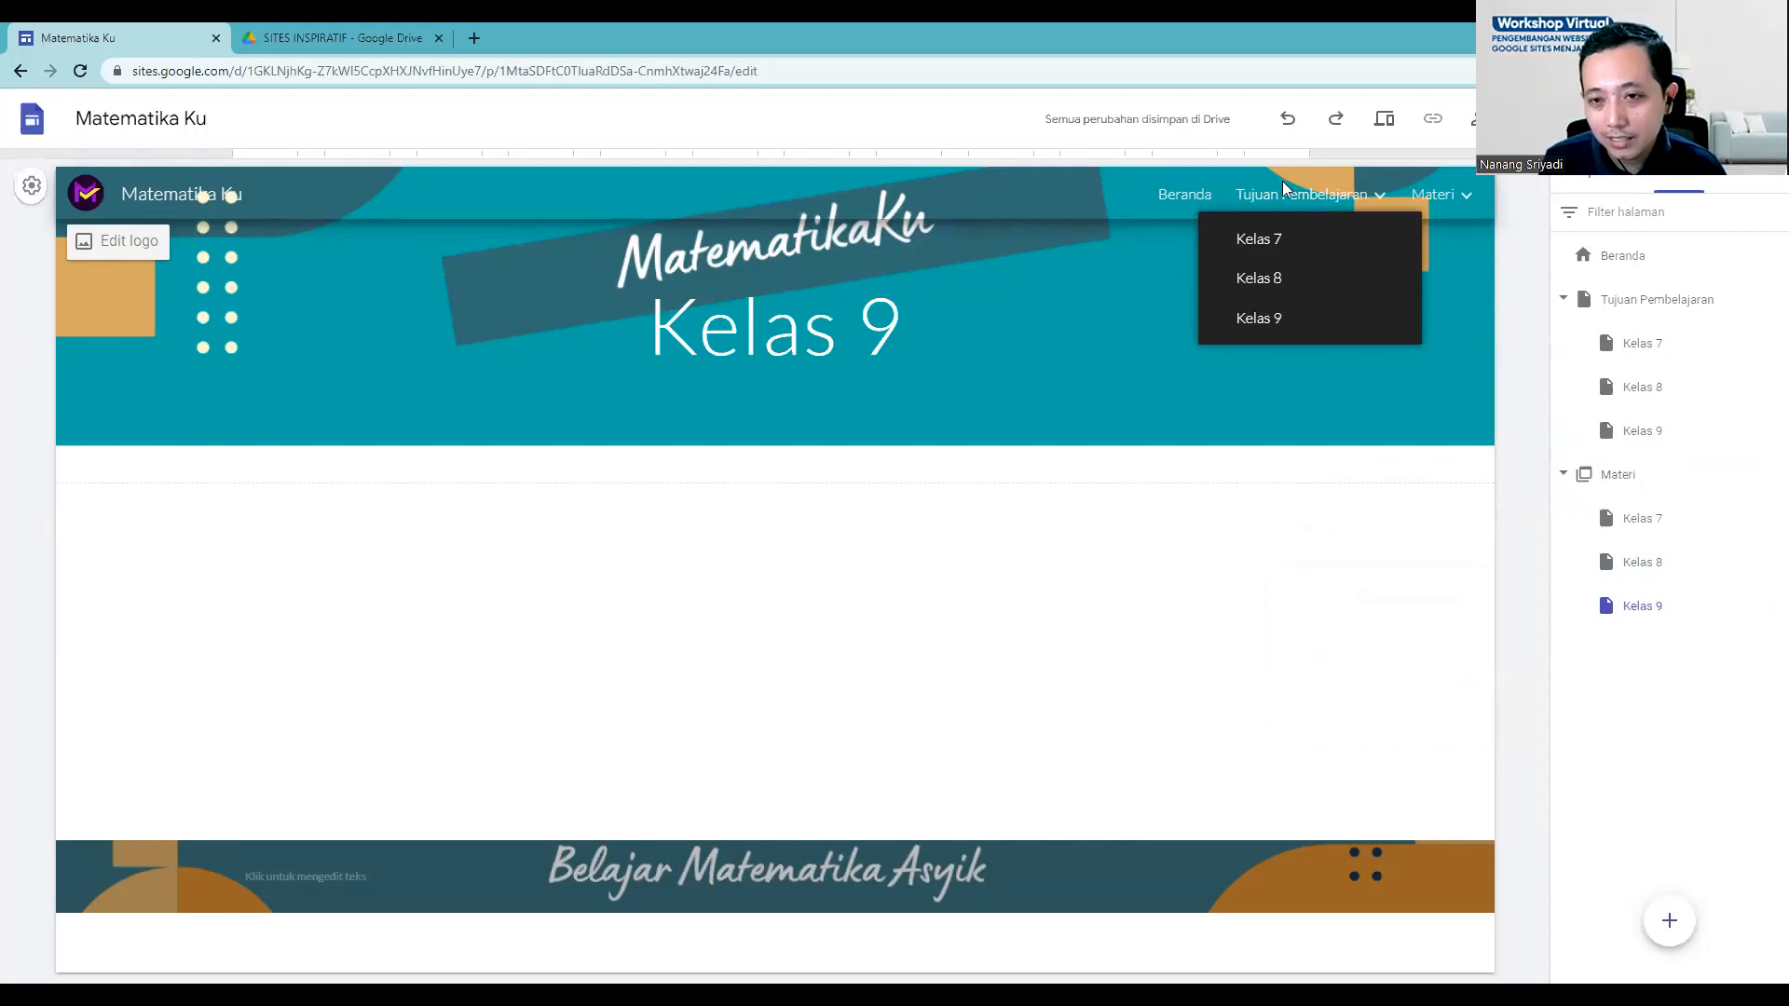
pyautogui.click(1260, 198)
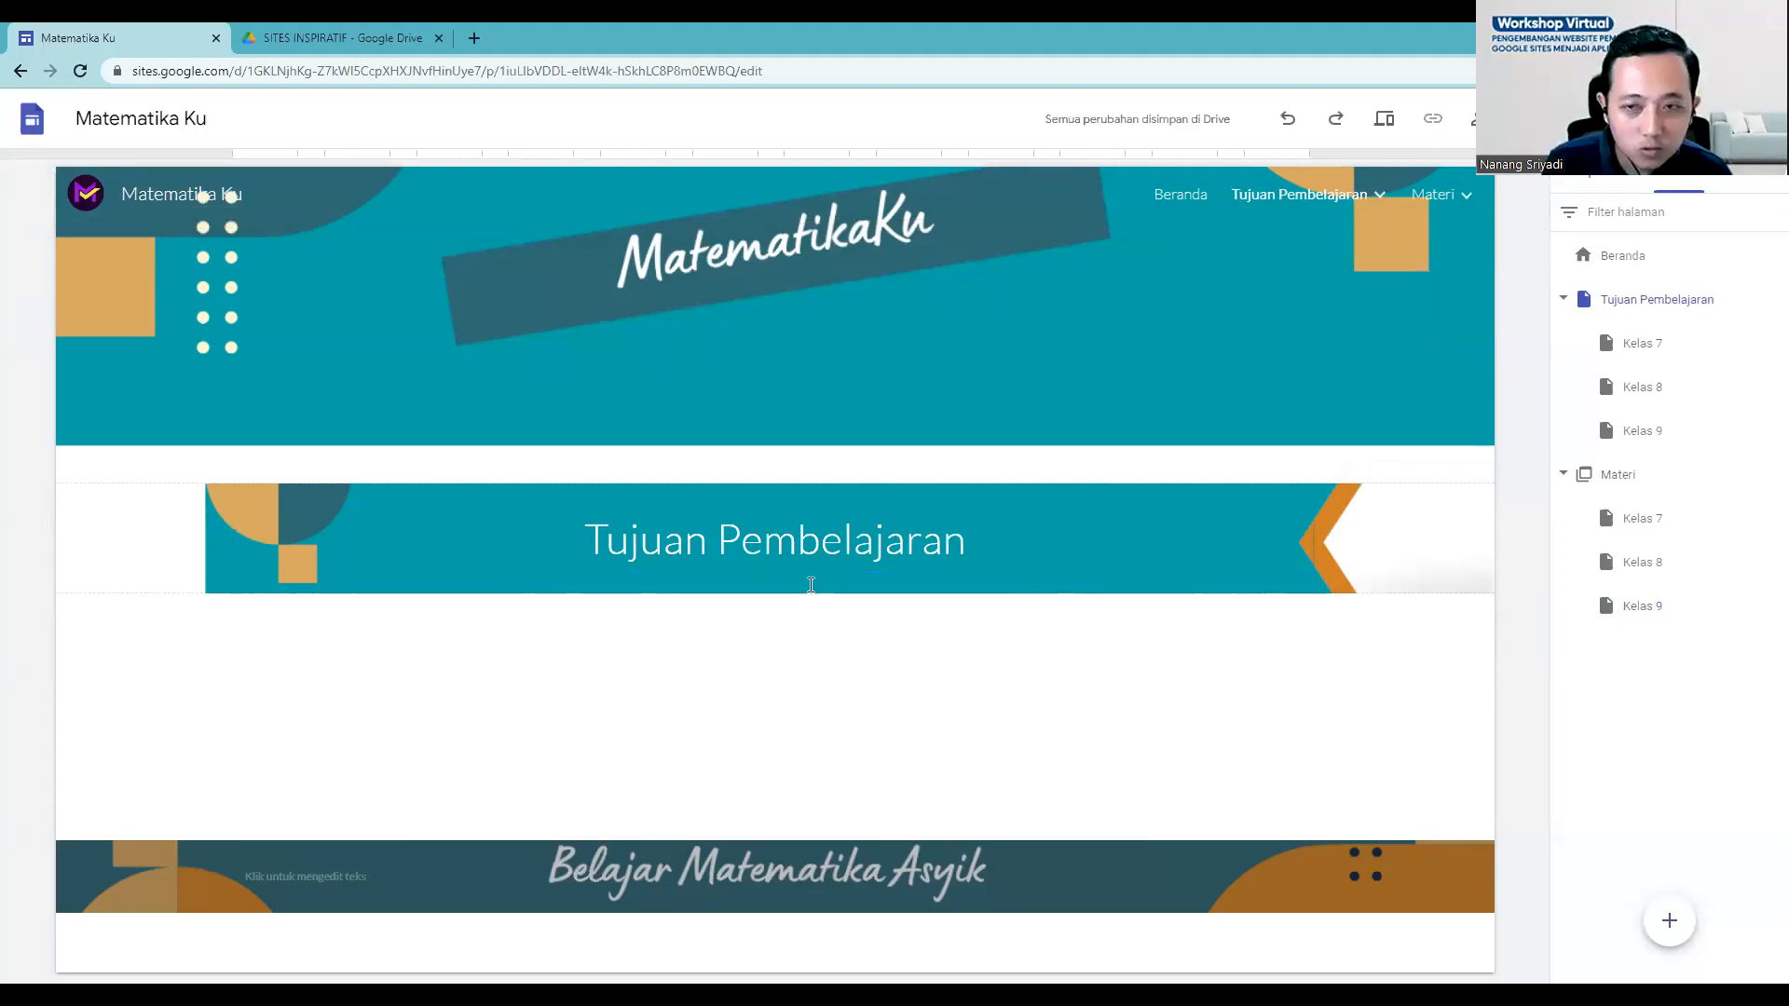
pyautogui.doubleClick(1442, 199)
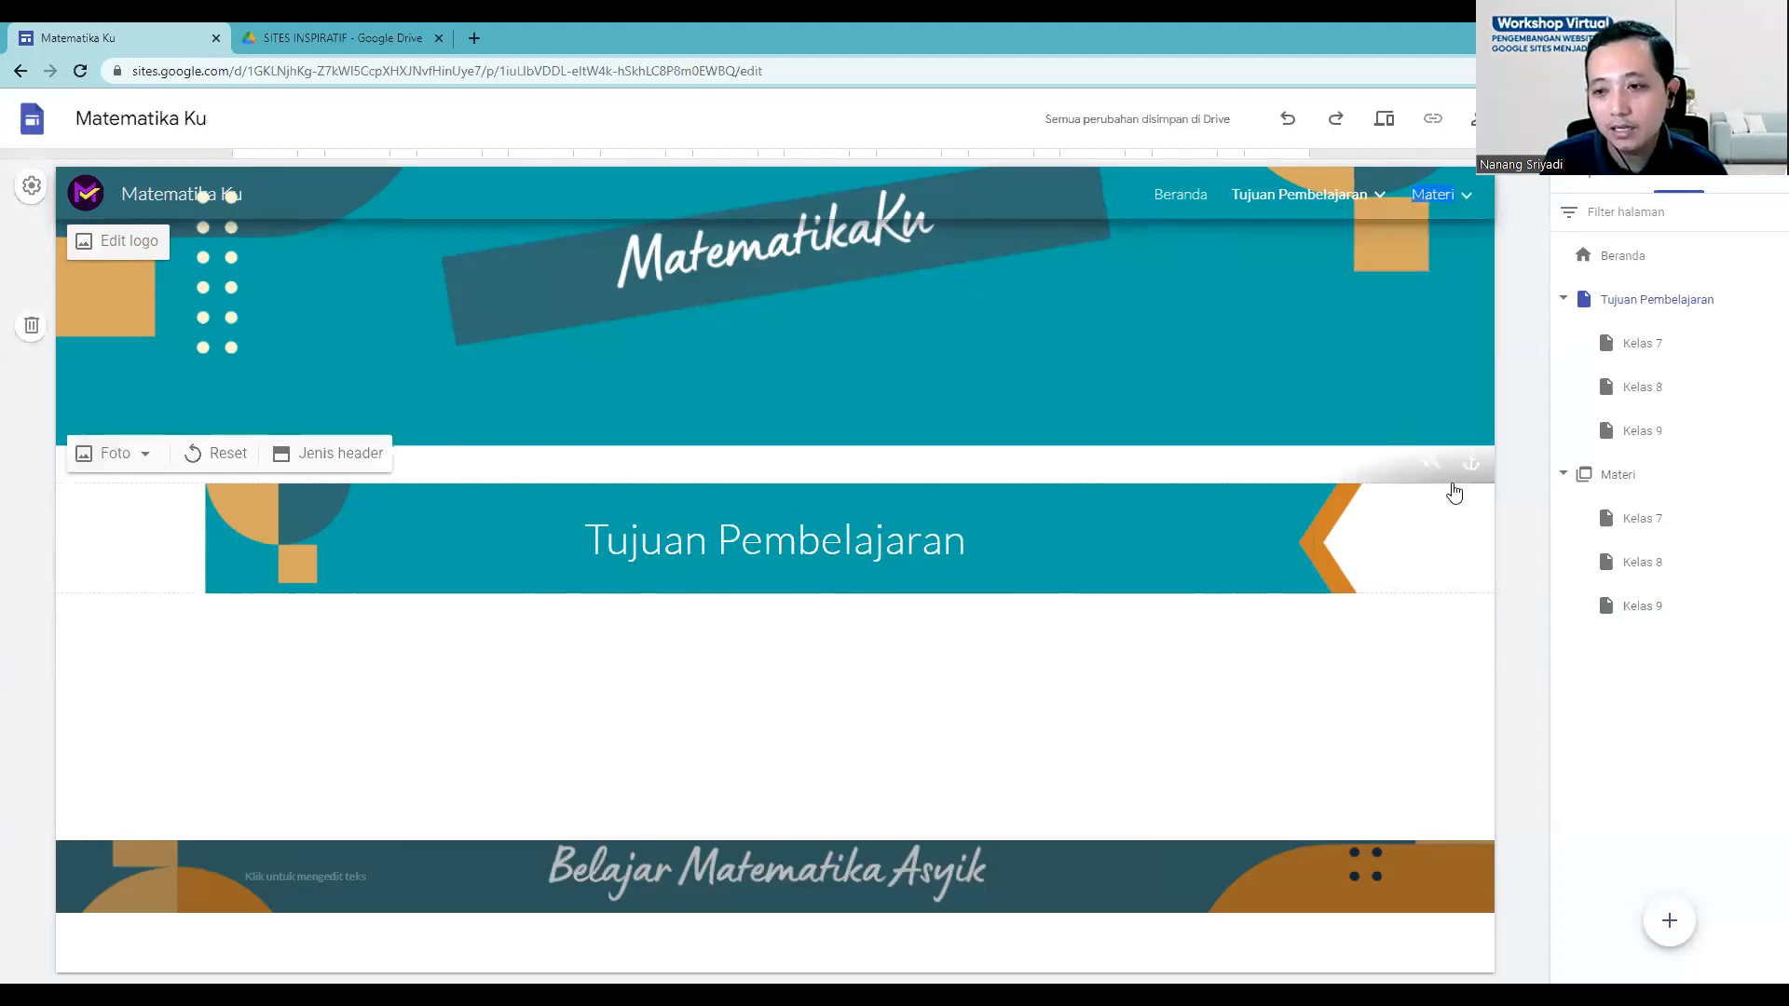
pyautogui.click(1669, 921)
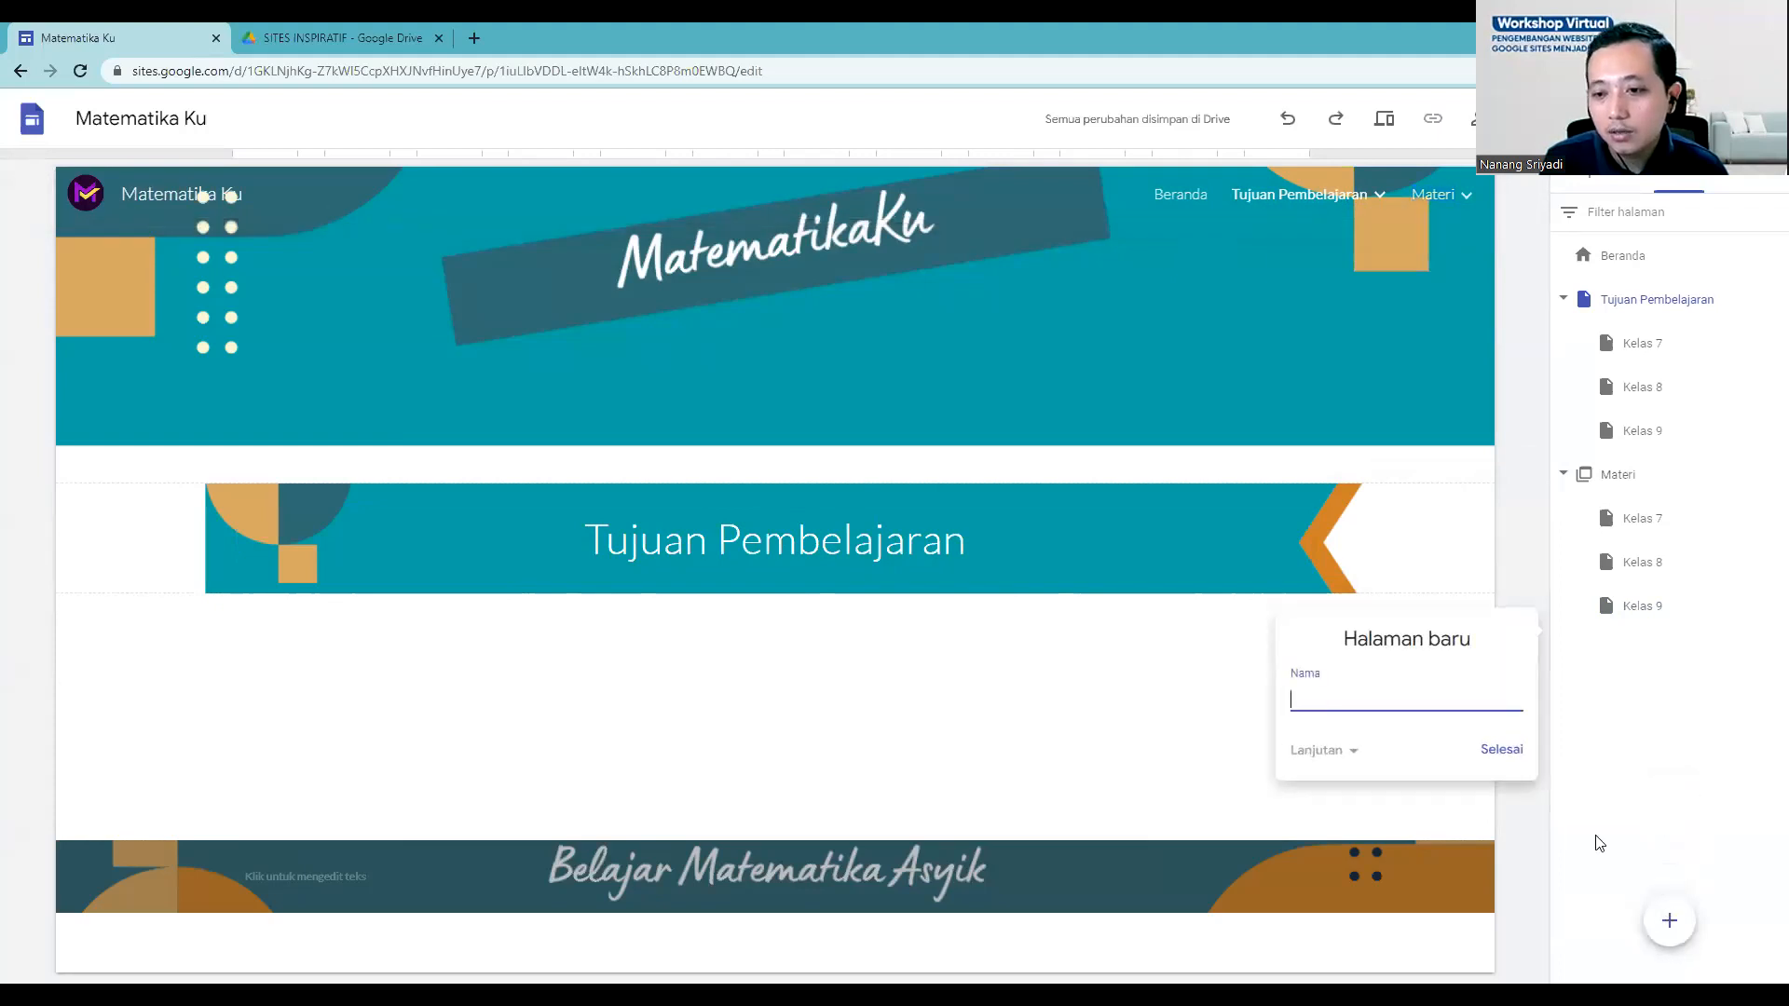
pyautogui.click(1525, 829)
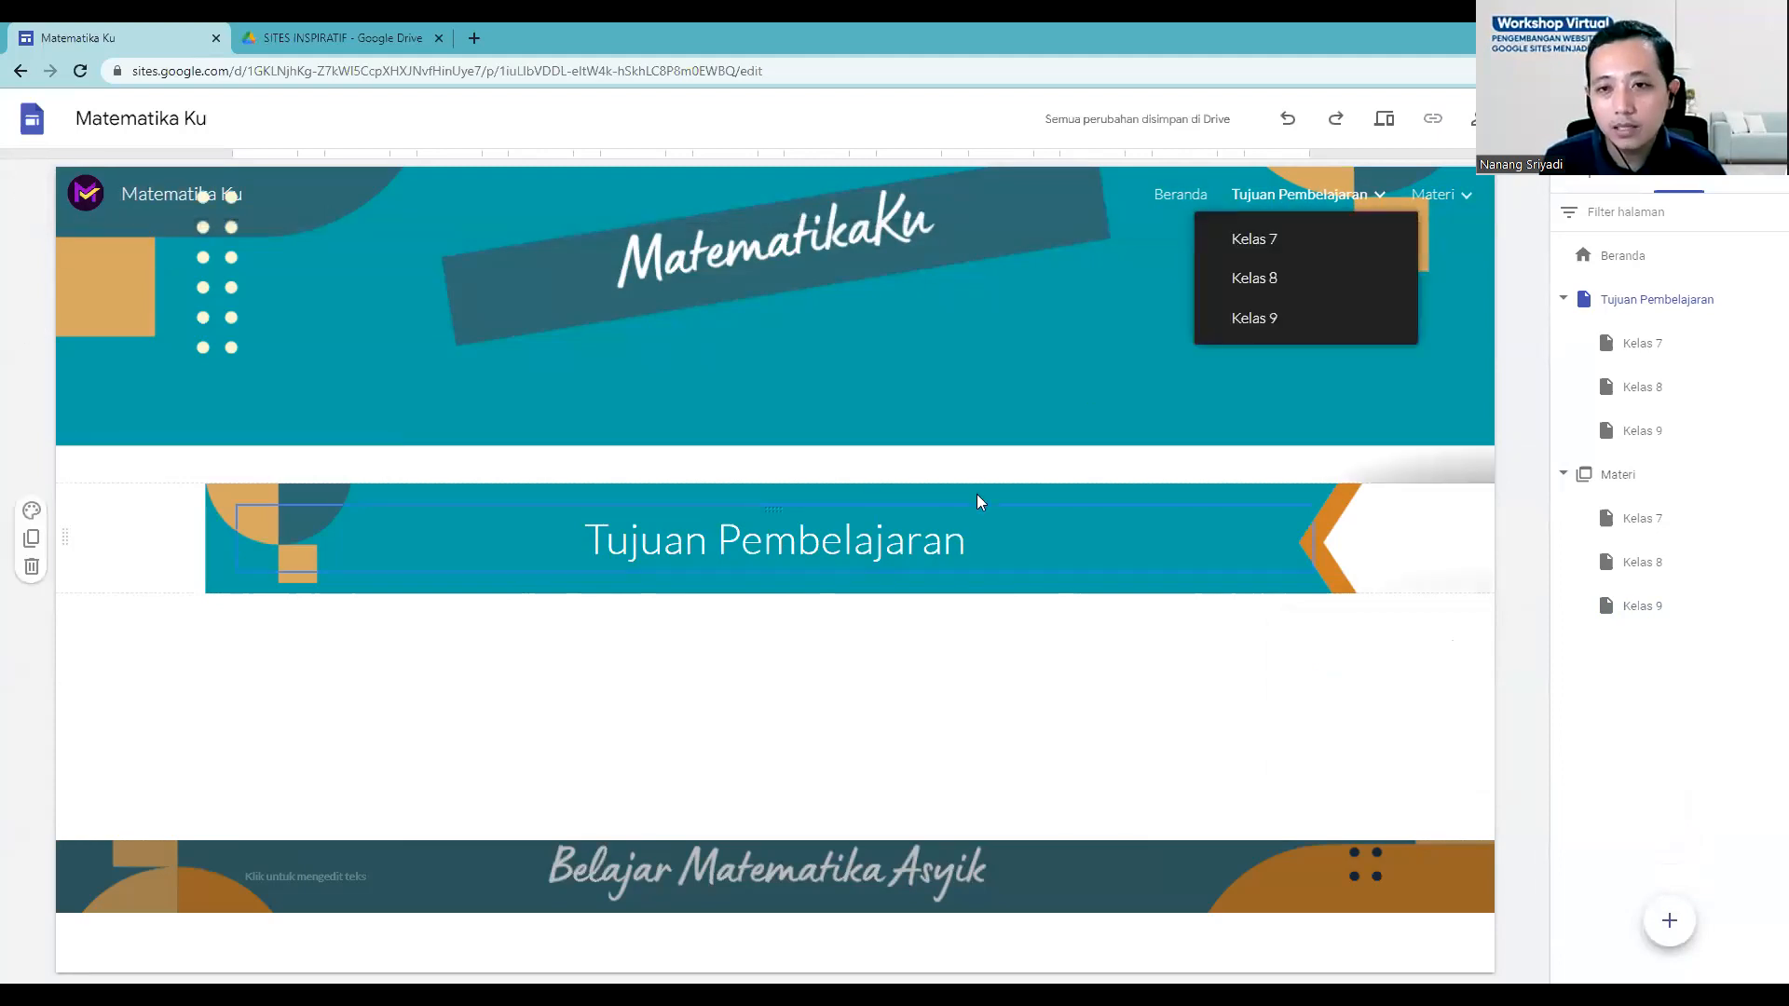
pyautogui.moveTo(1297, 212)
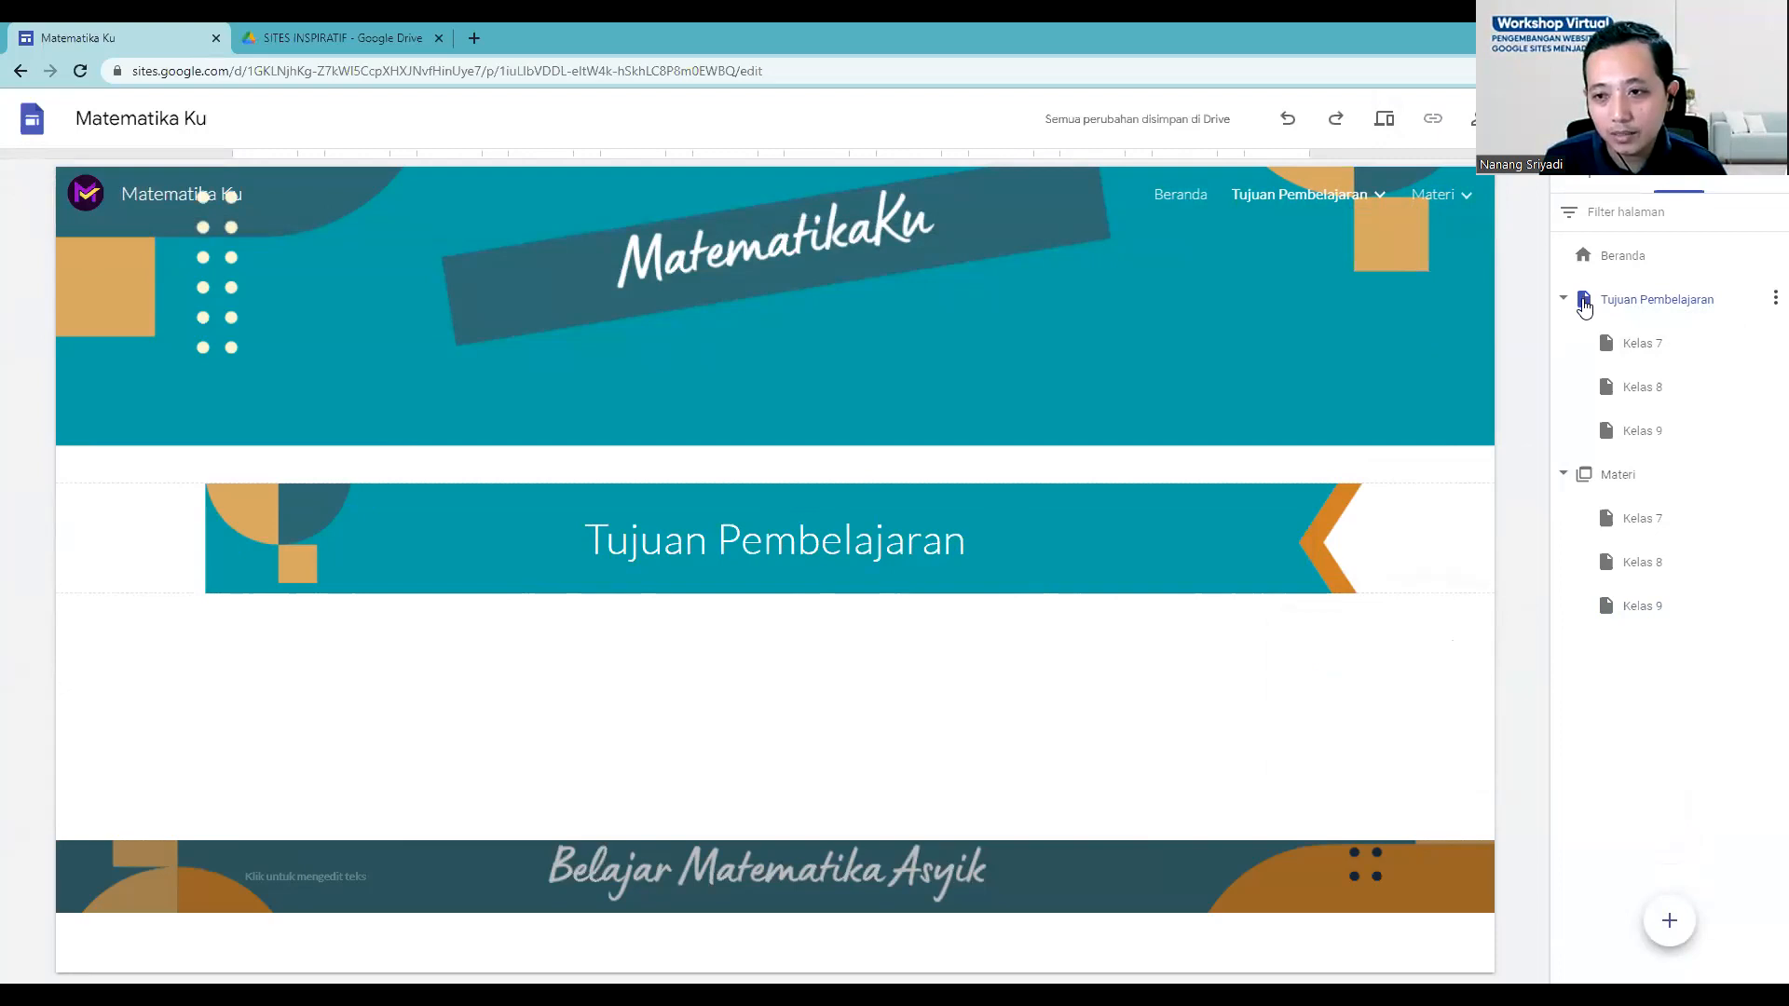
pyautogui.moveTo(1668, 925)
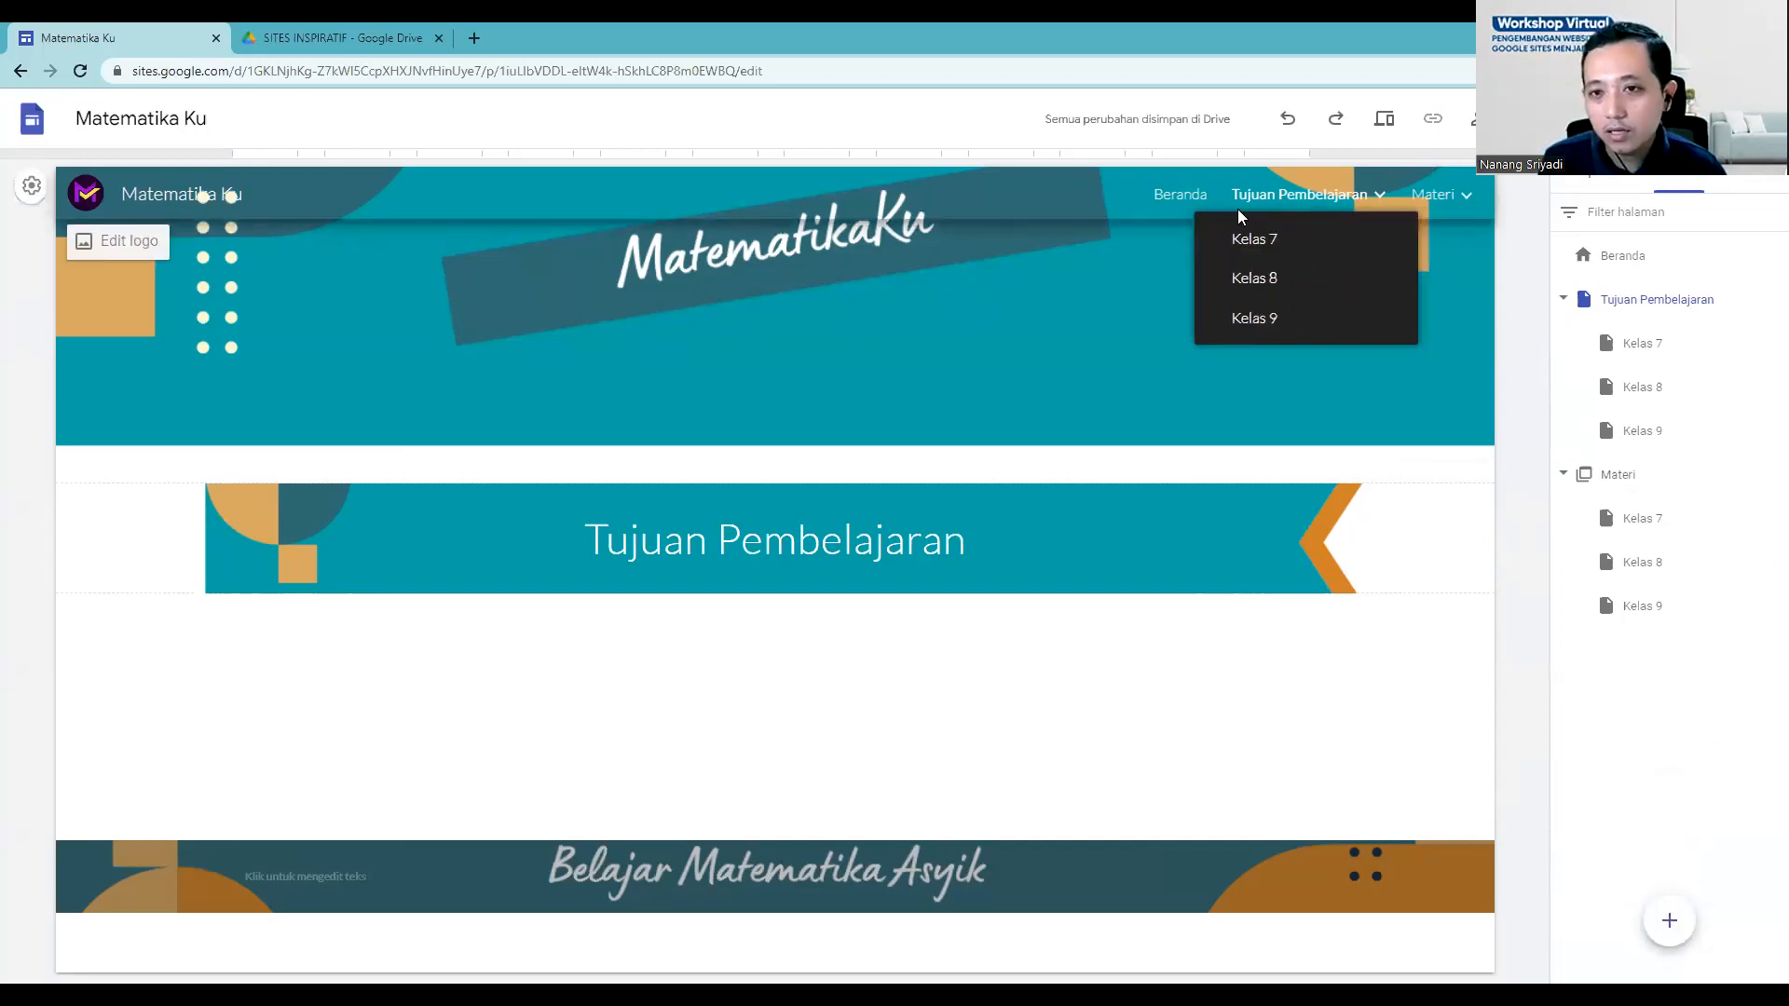
pyautogui.moveTo(1431, 192)
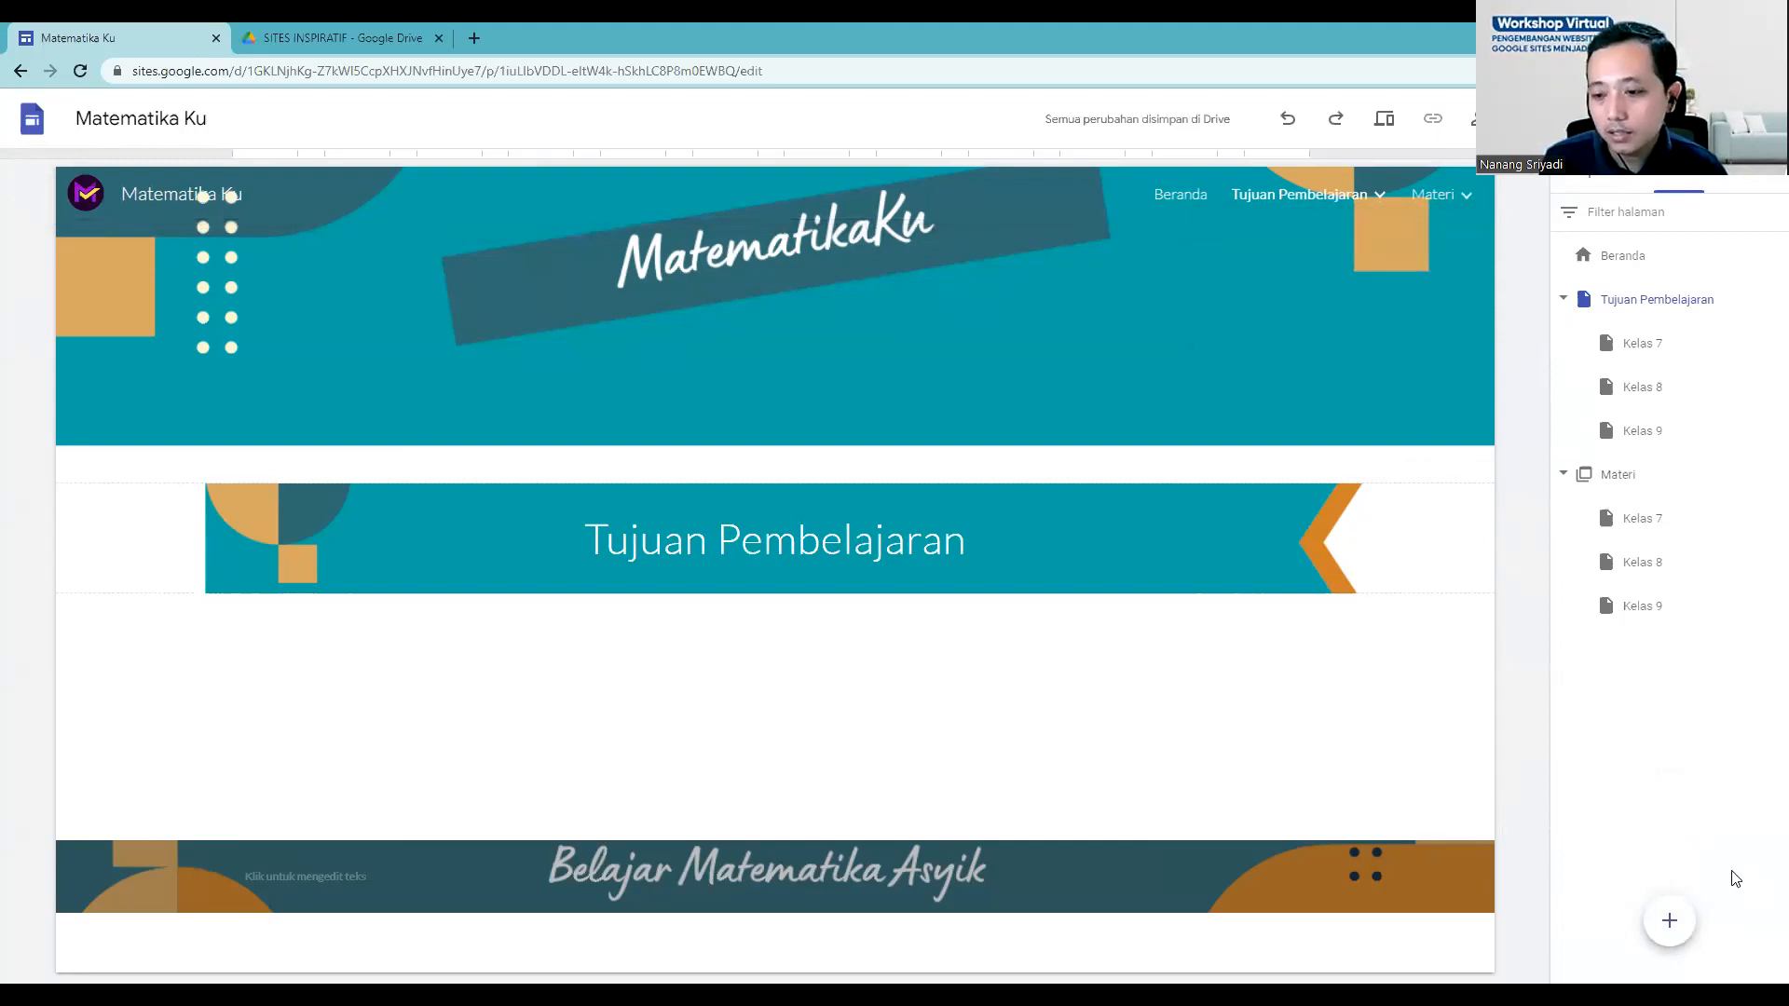
# Step: Add a new top-level page named Buku Nilai to the site
pyautogui.click(1670, 921)
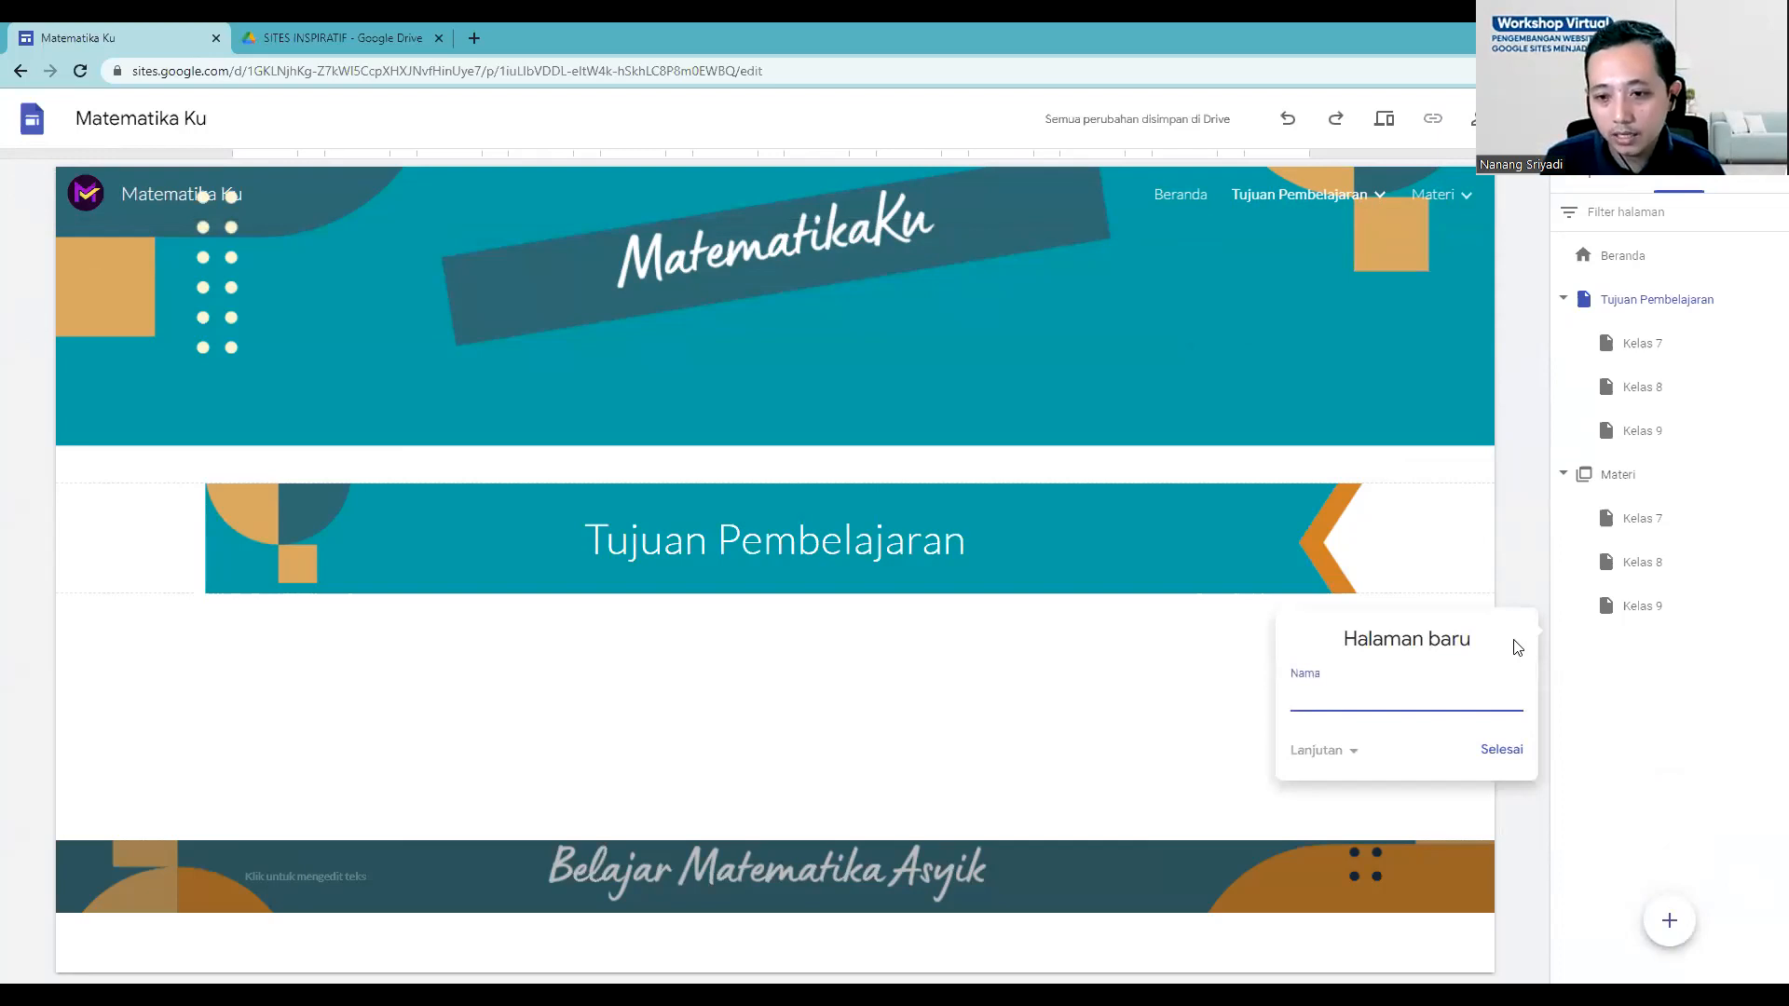
pyautogui.write('Buku Nilai')
pyautogui.click(1507, 755)
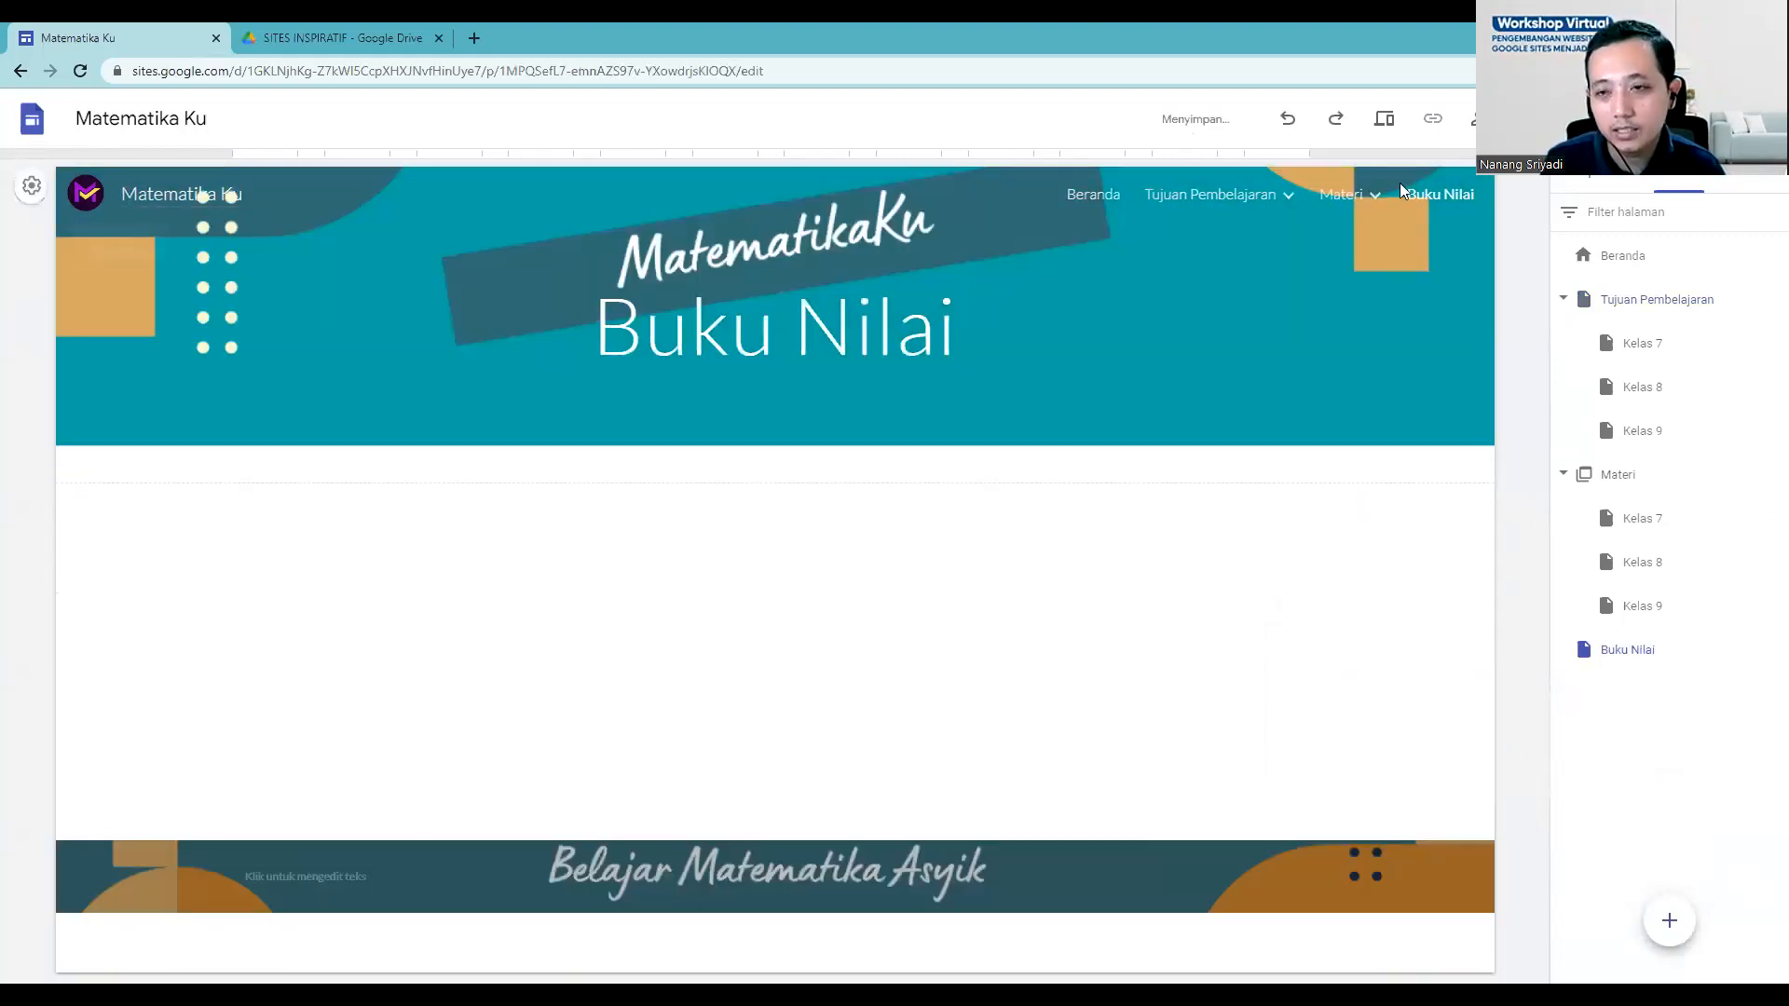
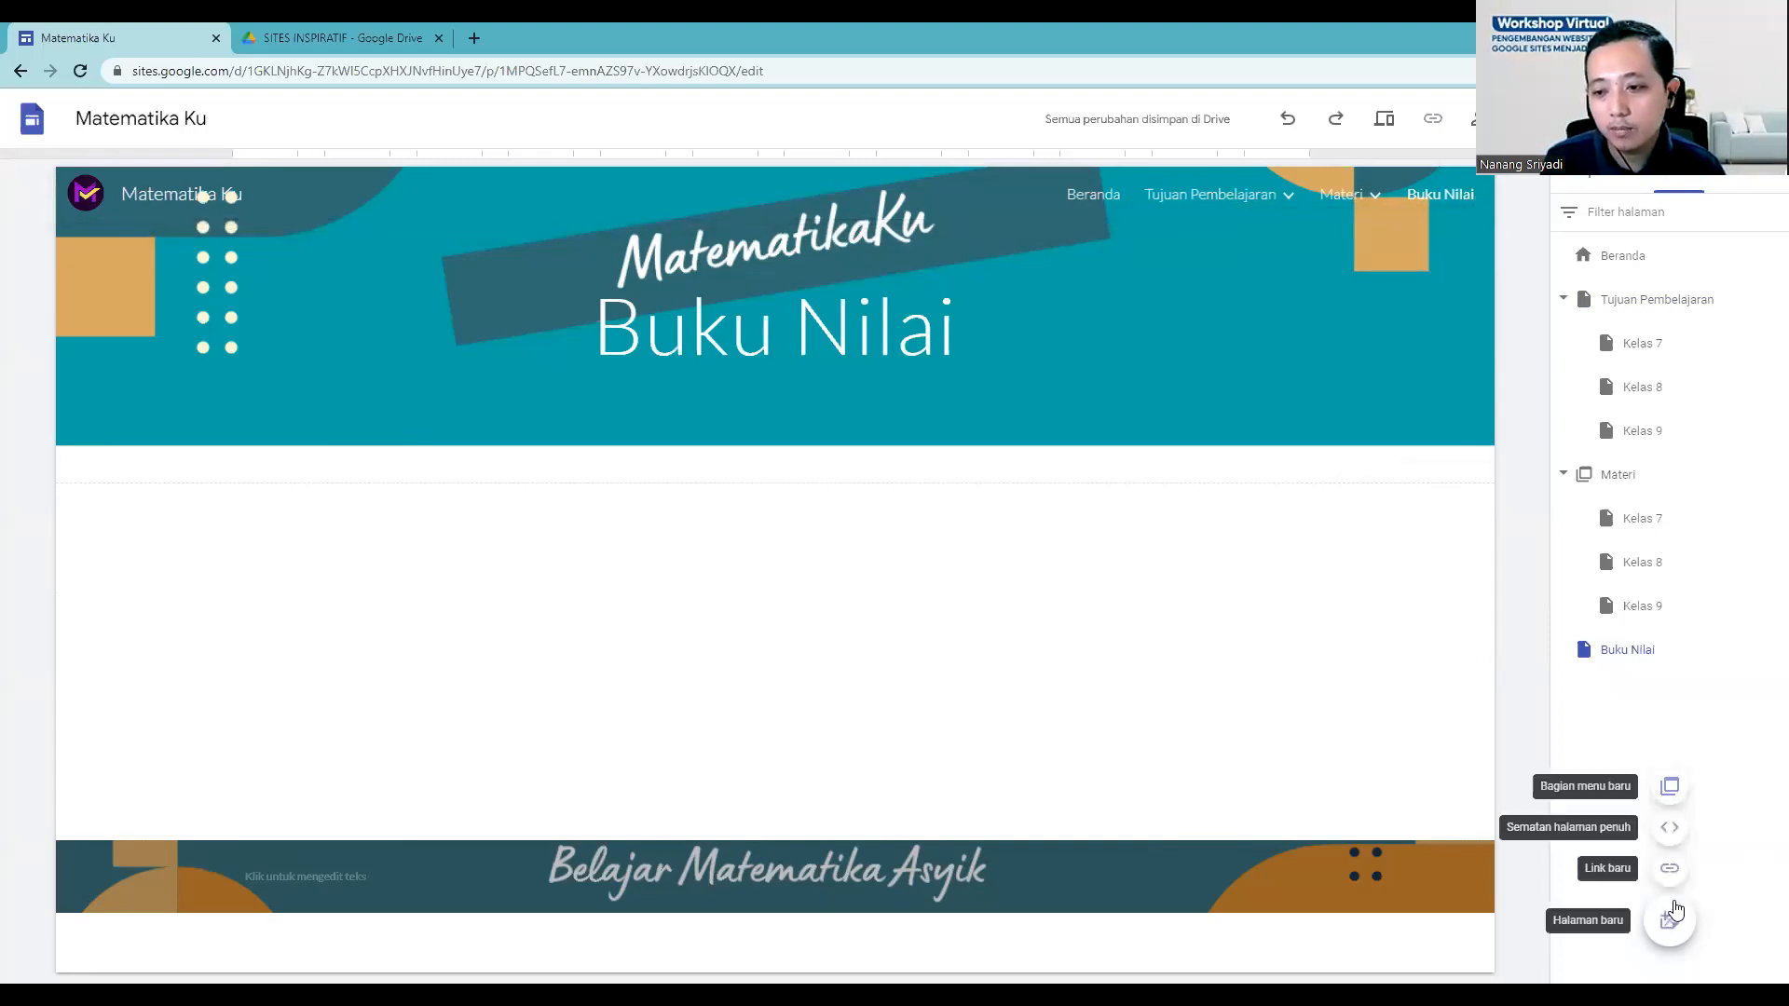
# Step: Add a new top-level page named Profil to the site
pyautogui.click(1669, 921)
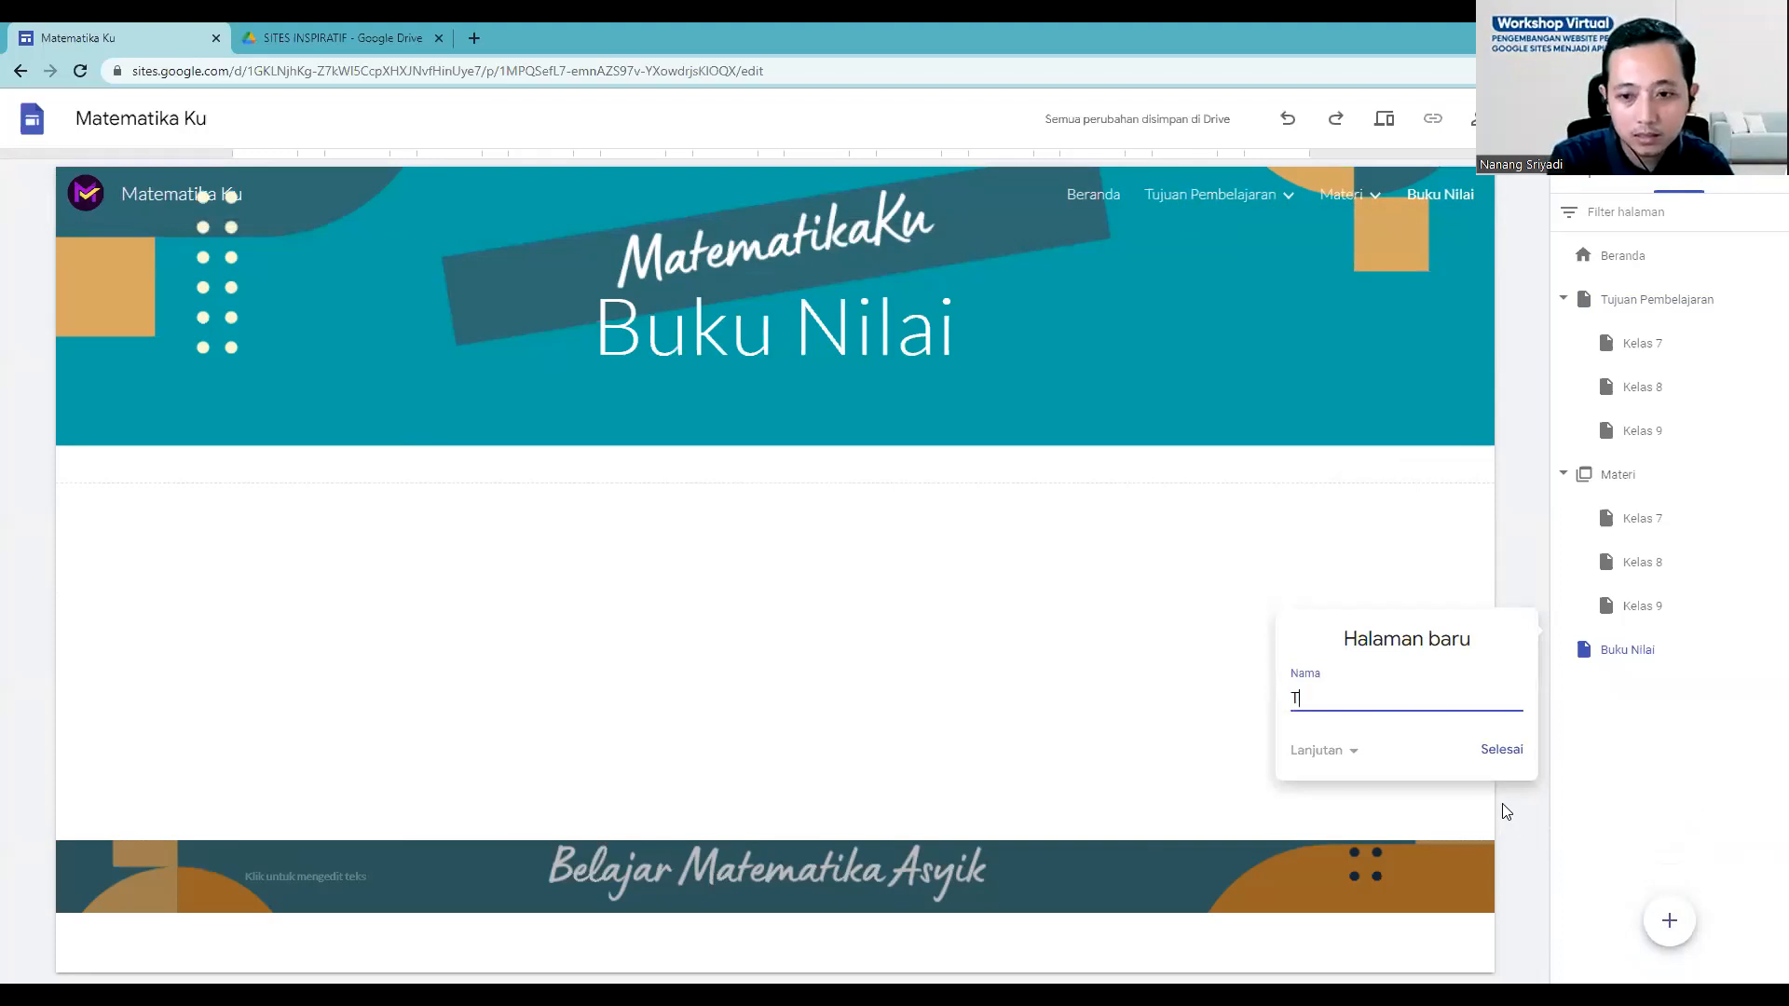
pyautogui.press('BackSpace')
pyautogui.write('Profil')
pyautogui.click(1501, 749)
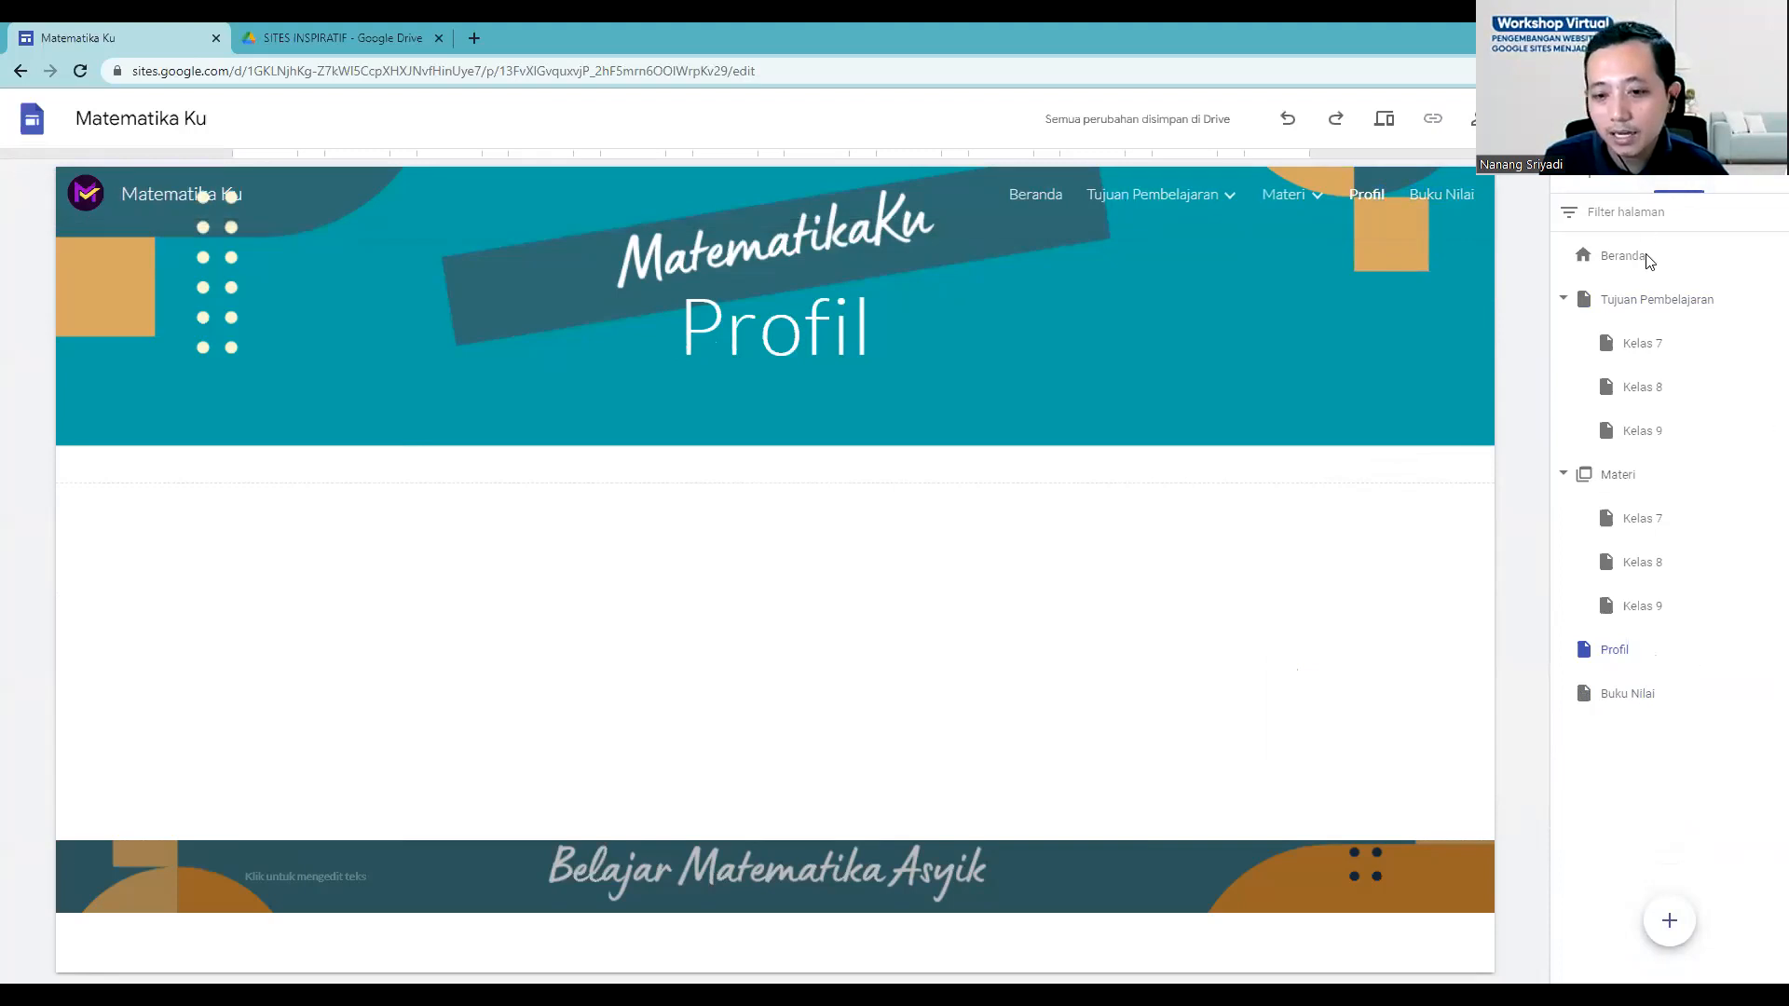
# Step: Try the Profil page directly below Beranda, and move it to the end of the page list, below Buku Nilai
pyautogui.moveTo(1633, 658); pyautogui.dragTo(1644, 259)
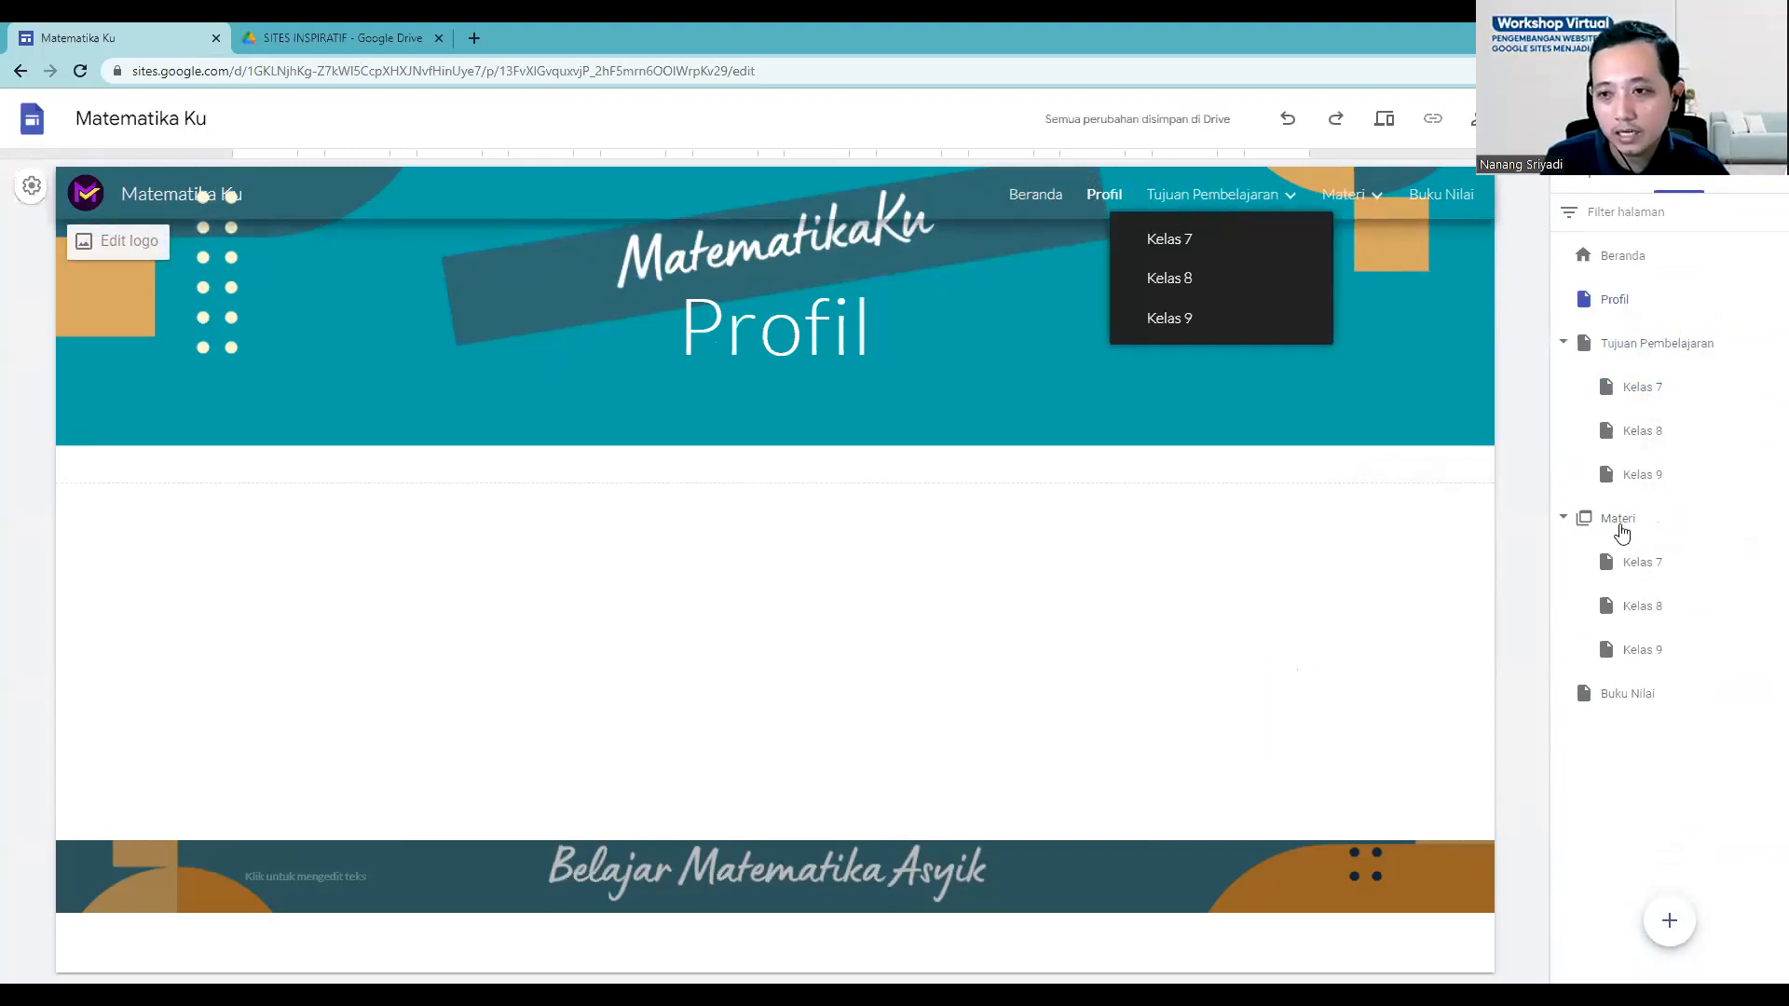
pyautogui.moveTo(1615, 308); pyautogui.dragTo(1623, 720)
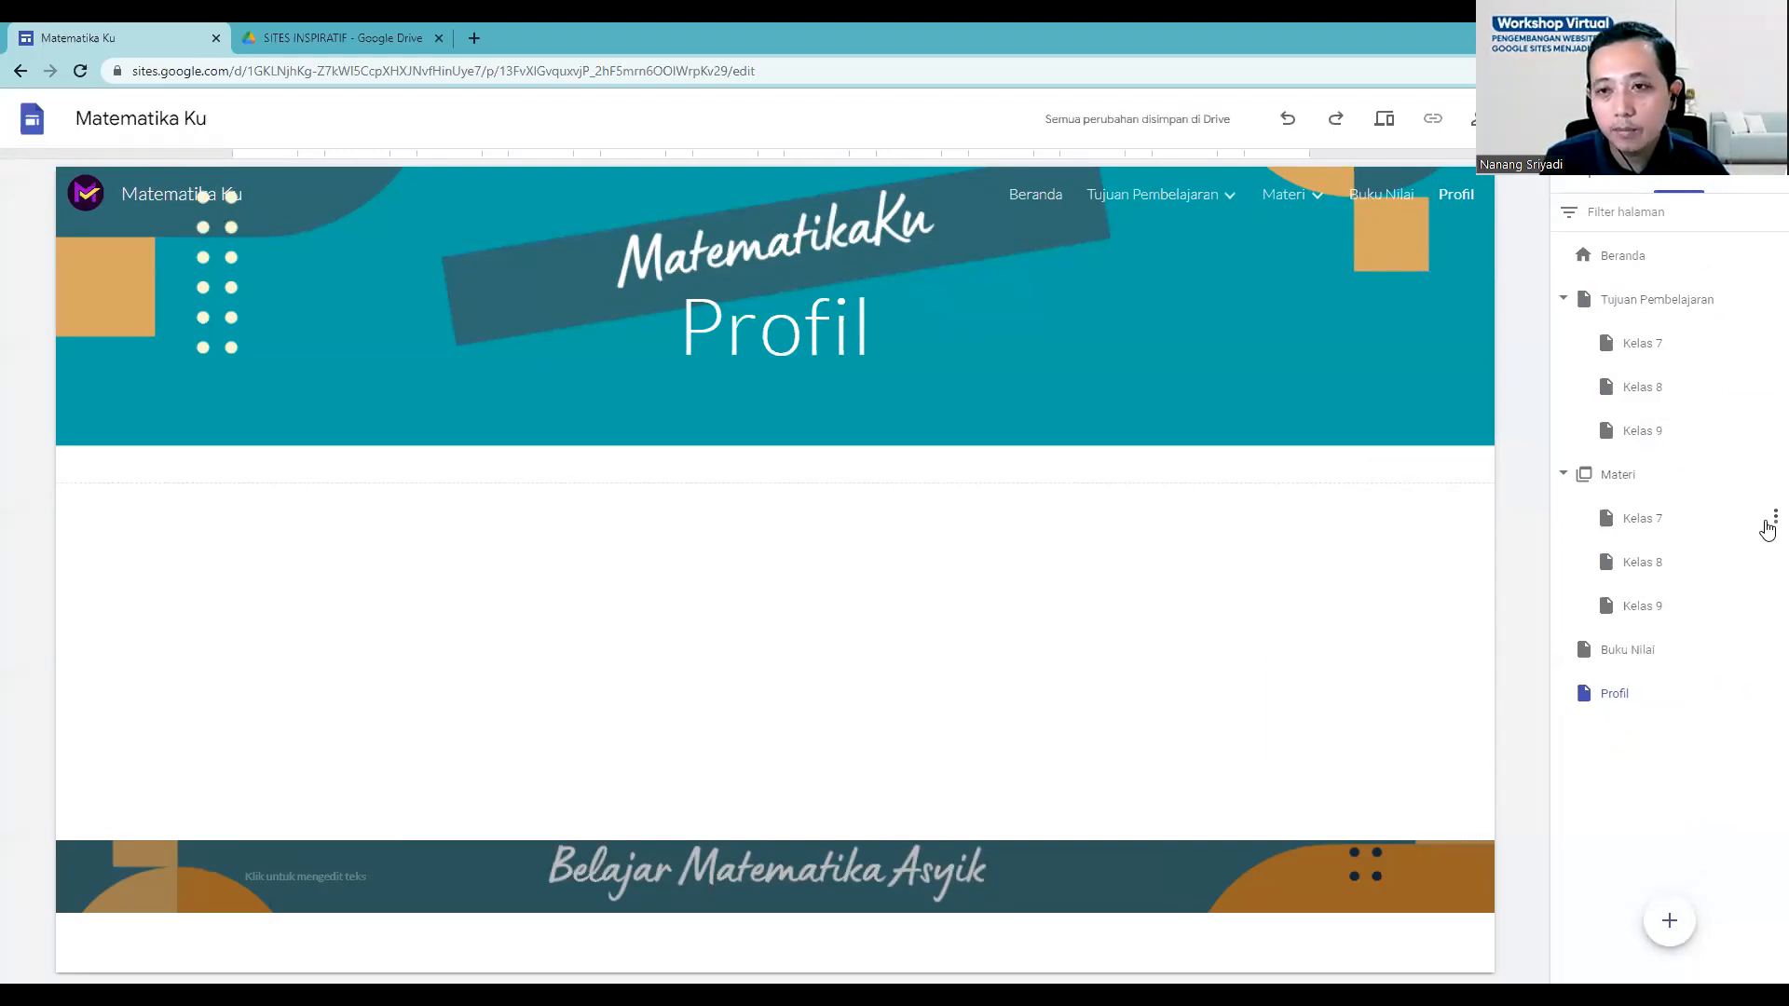
# Step: Add a subpage named Bilangan berpangkat under the Kelas 9 page of the Materi section
pyautogui.click(1774, 524)
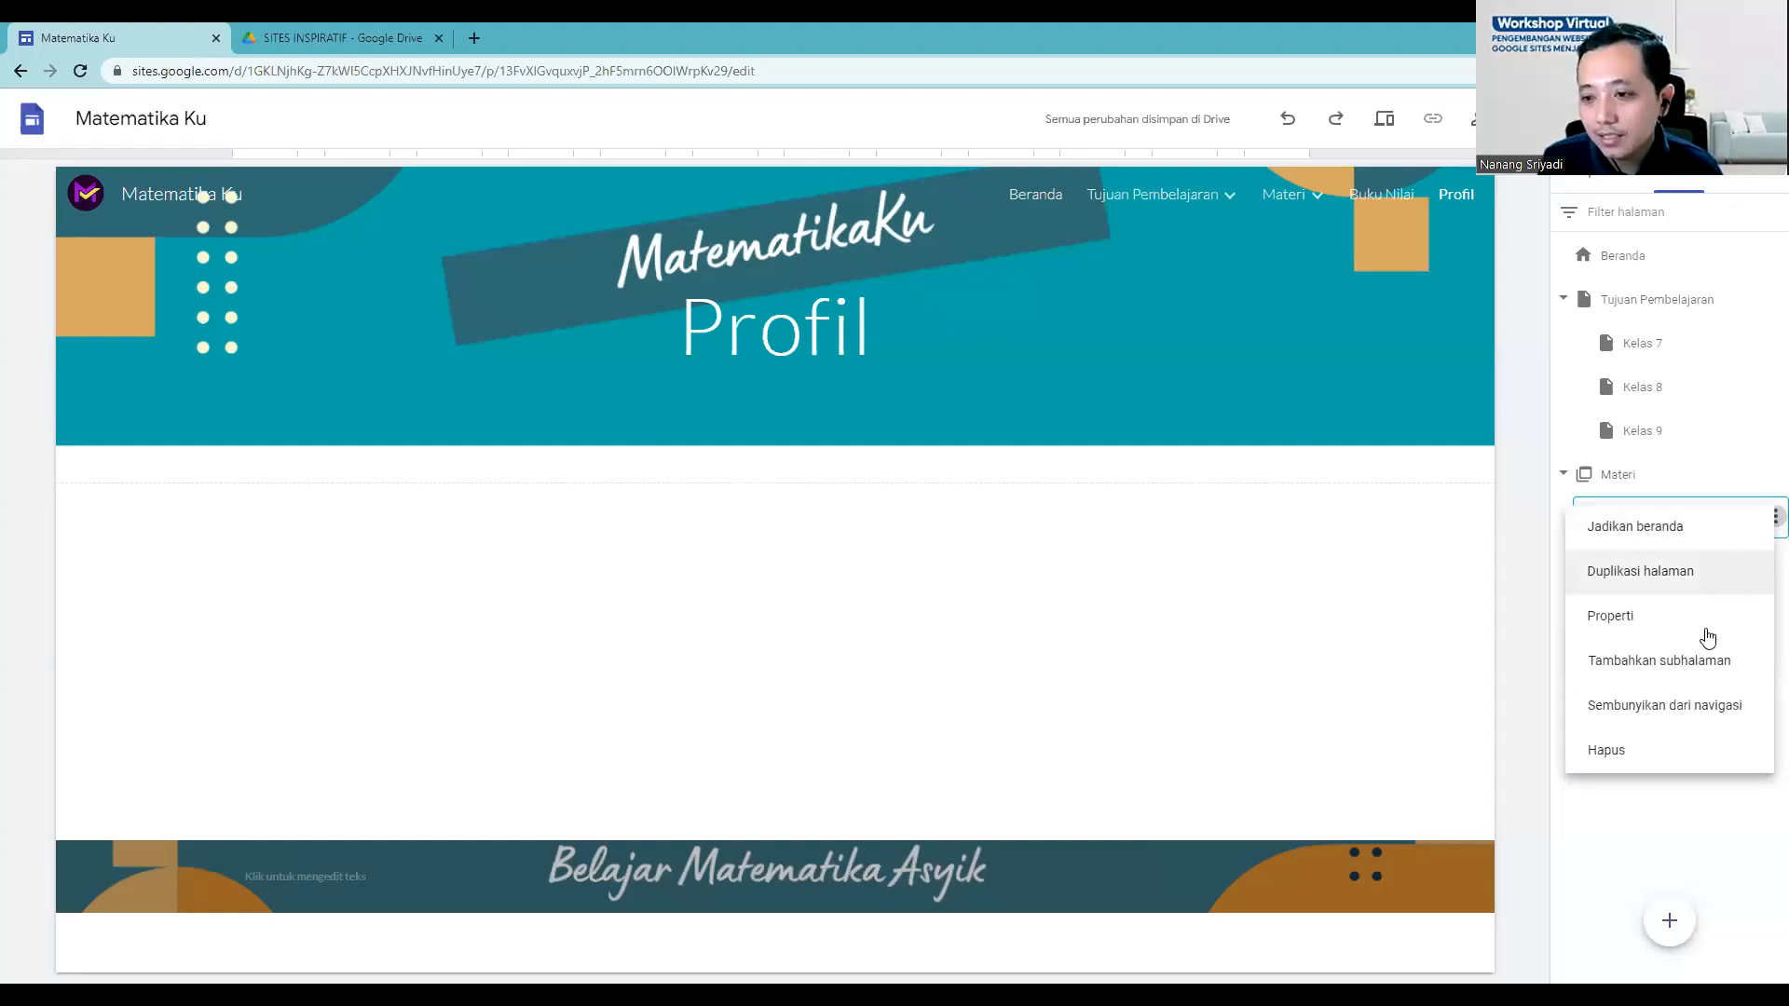
pyautogui.click(1534, 433)
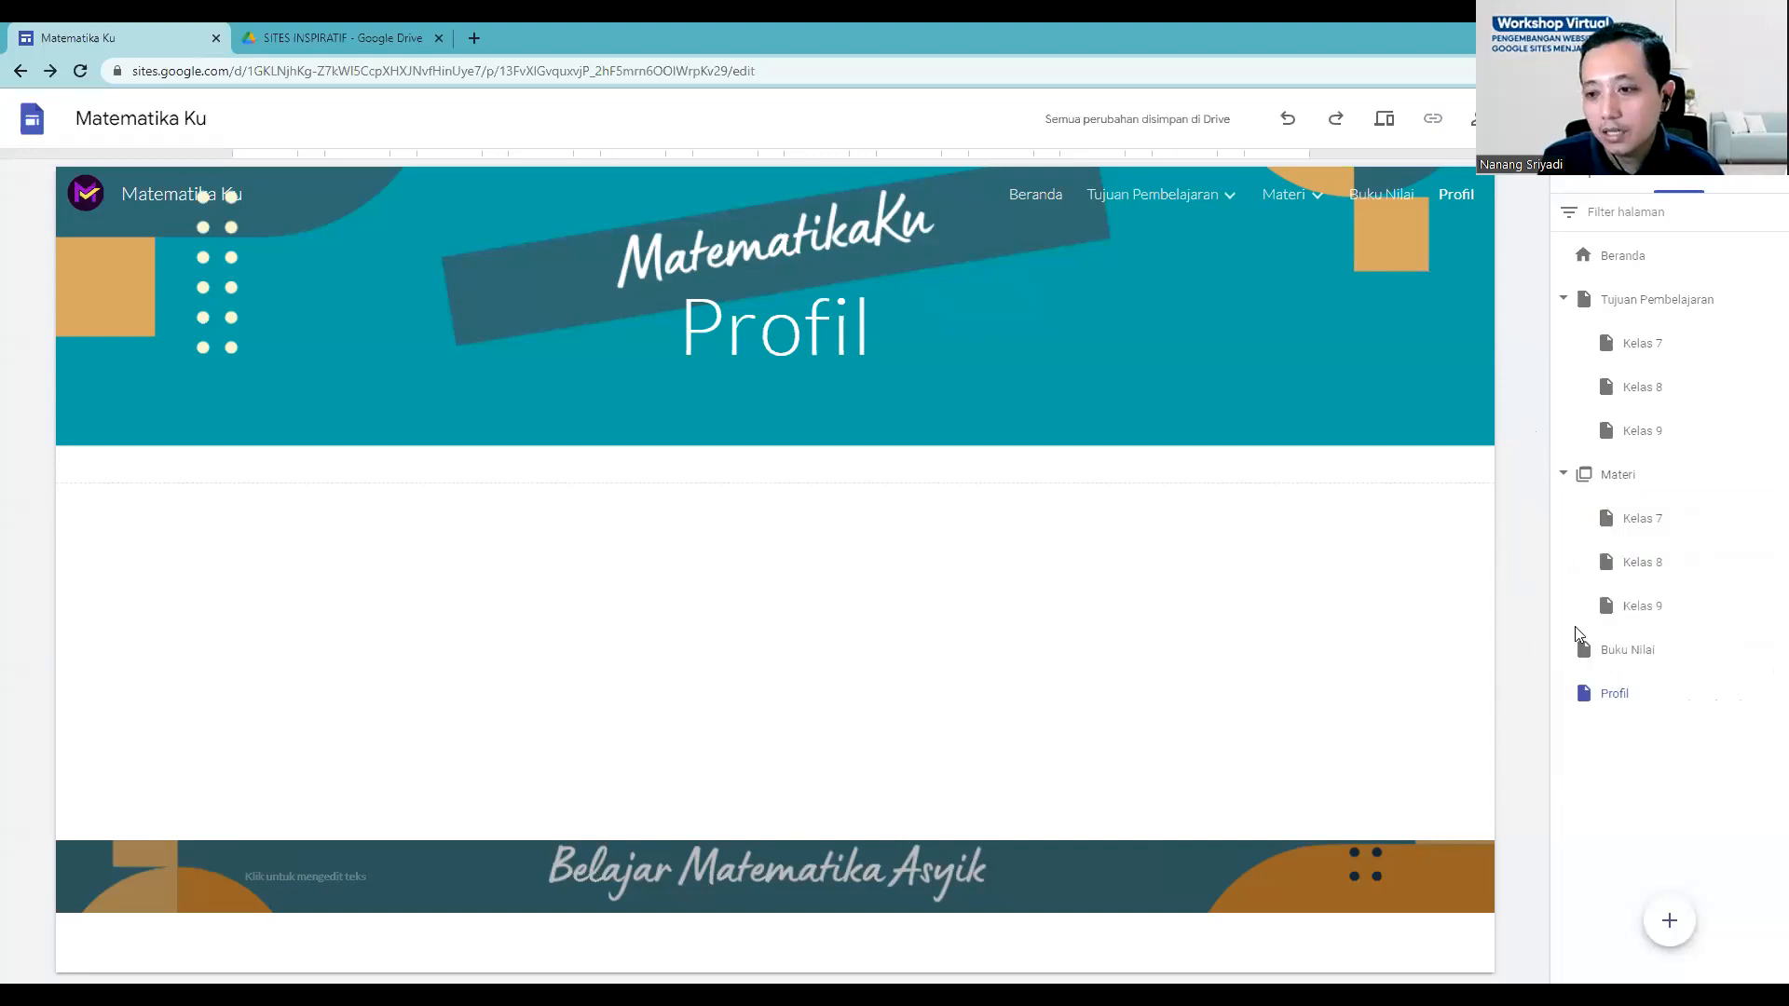
pyautogui.click(1770, 610)
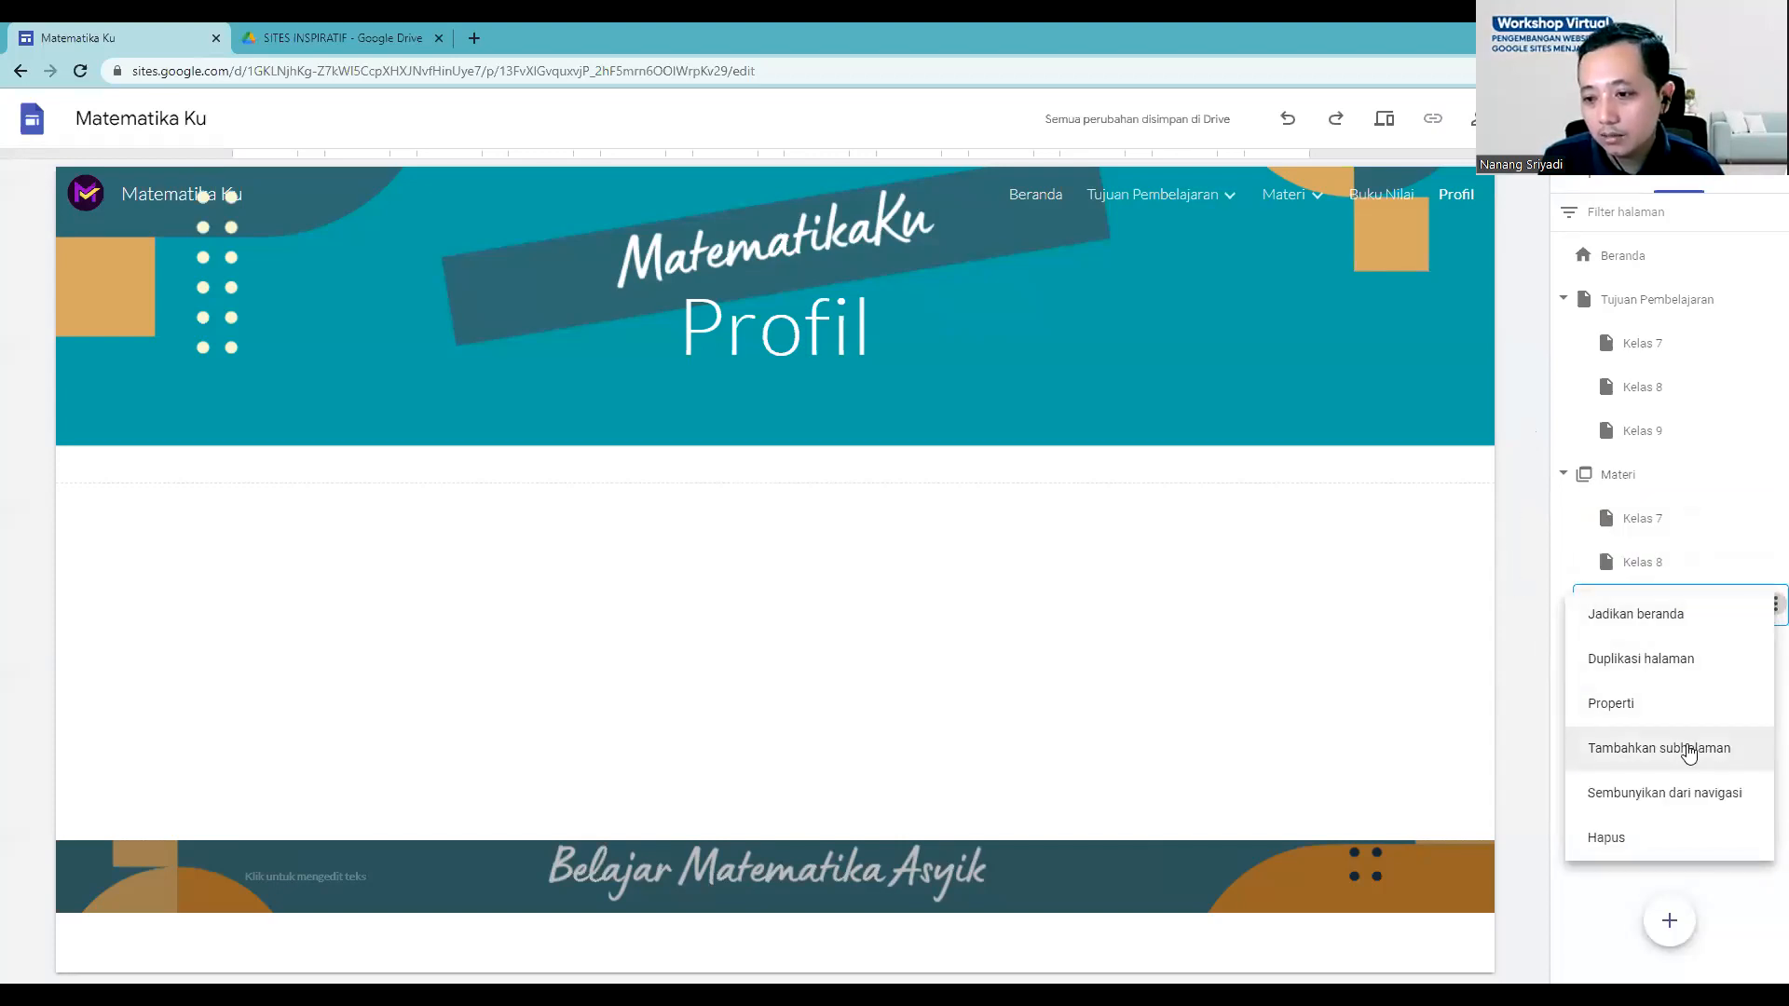
pyautogui.click(1689, 750)
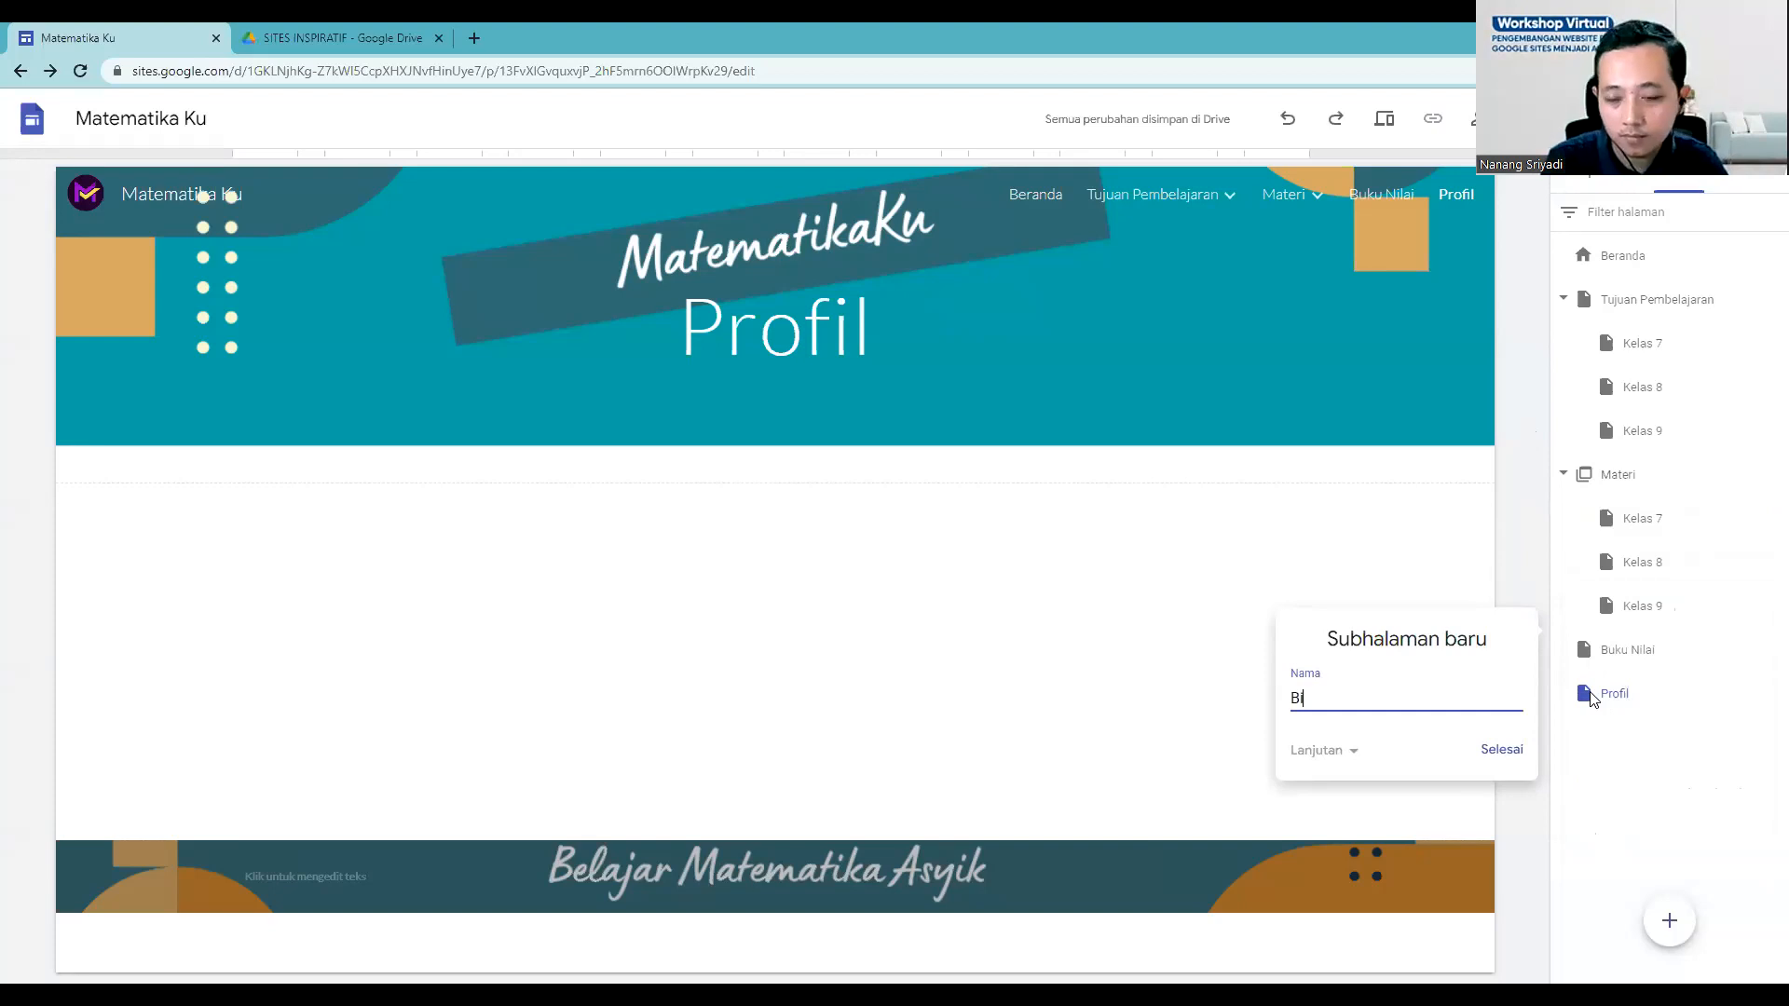
pyautogui.write('langan berpangkat')
pyautogui.click(1495, 751)
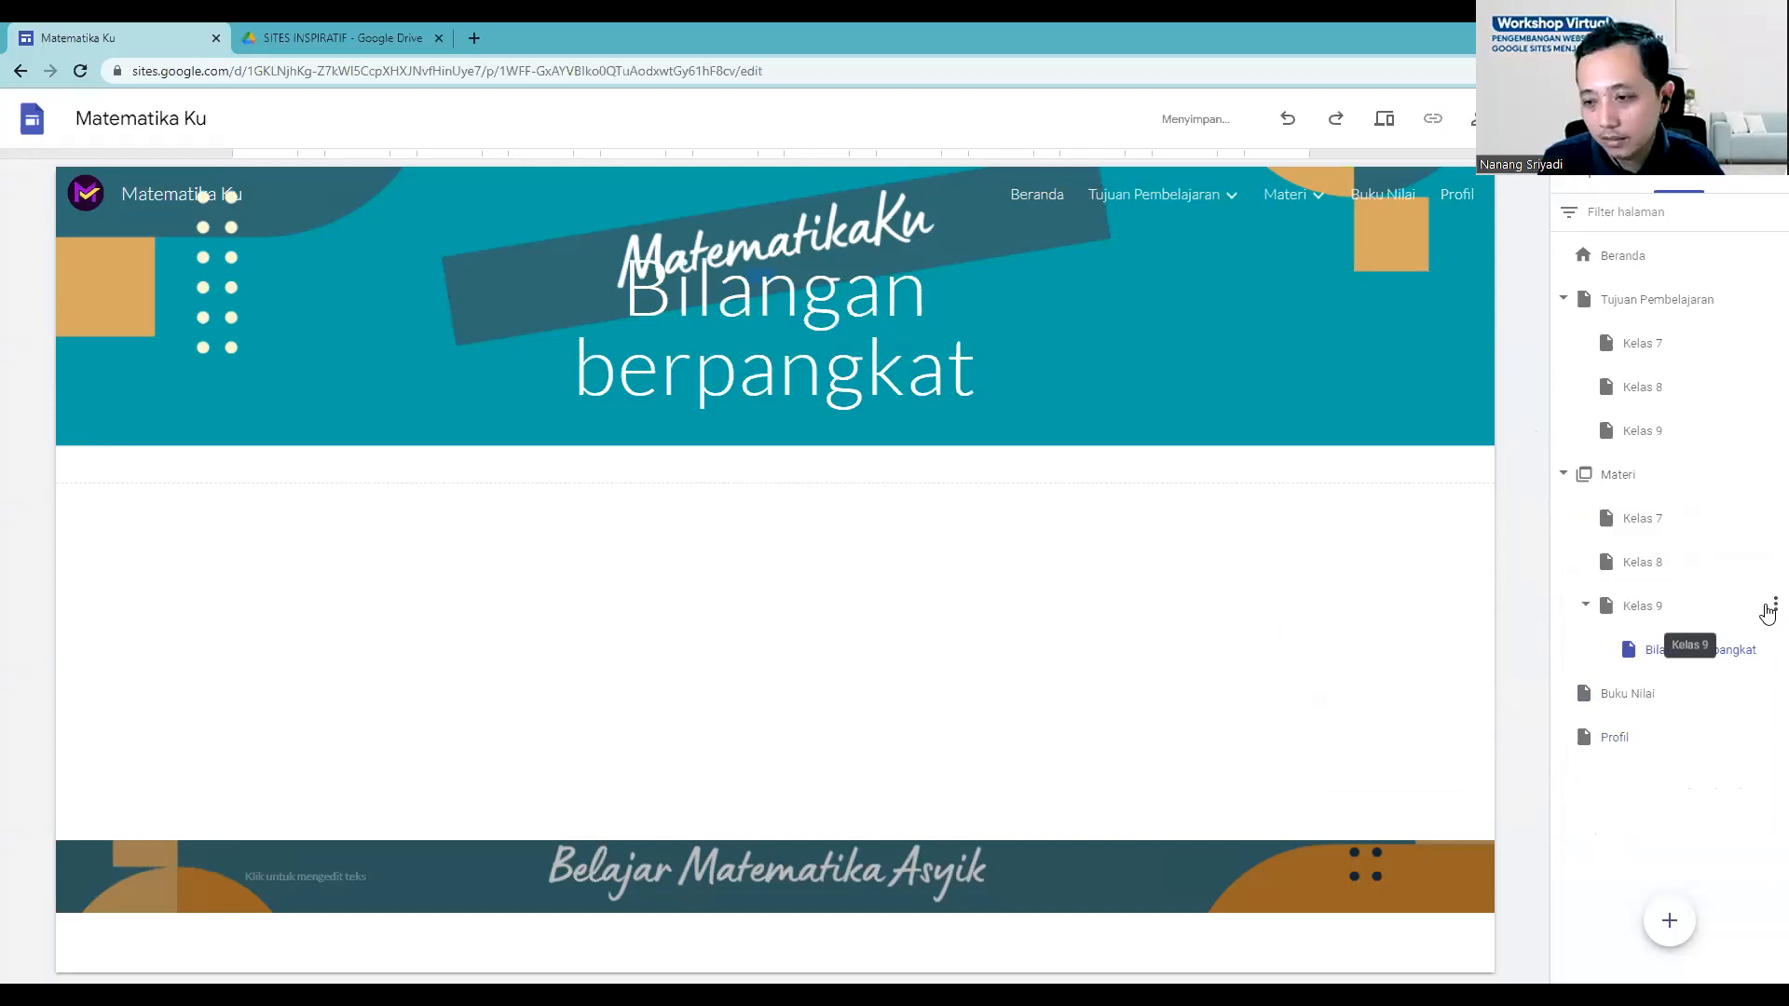
# Step: Add a second subpage named Bangun Ruang under Kelas 9 in the Materi section
pyautogui.click(1768, 609)
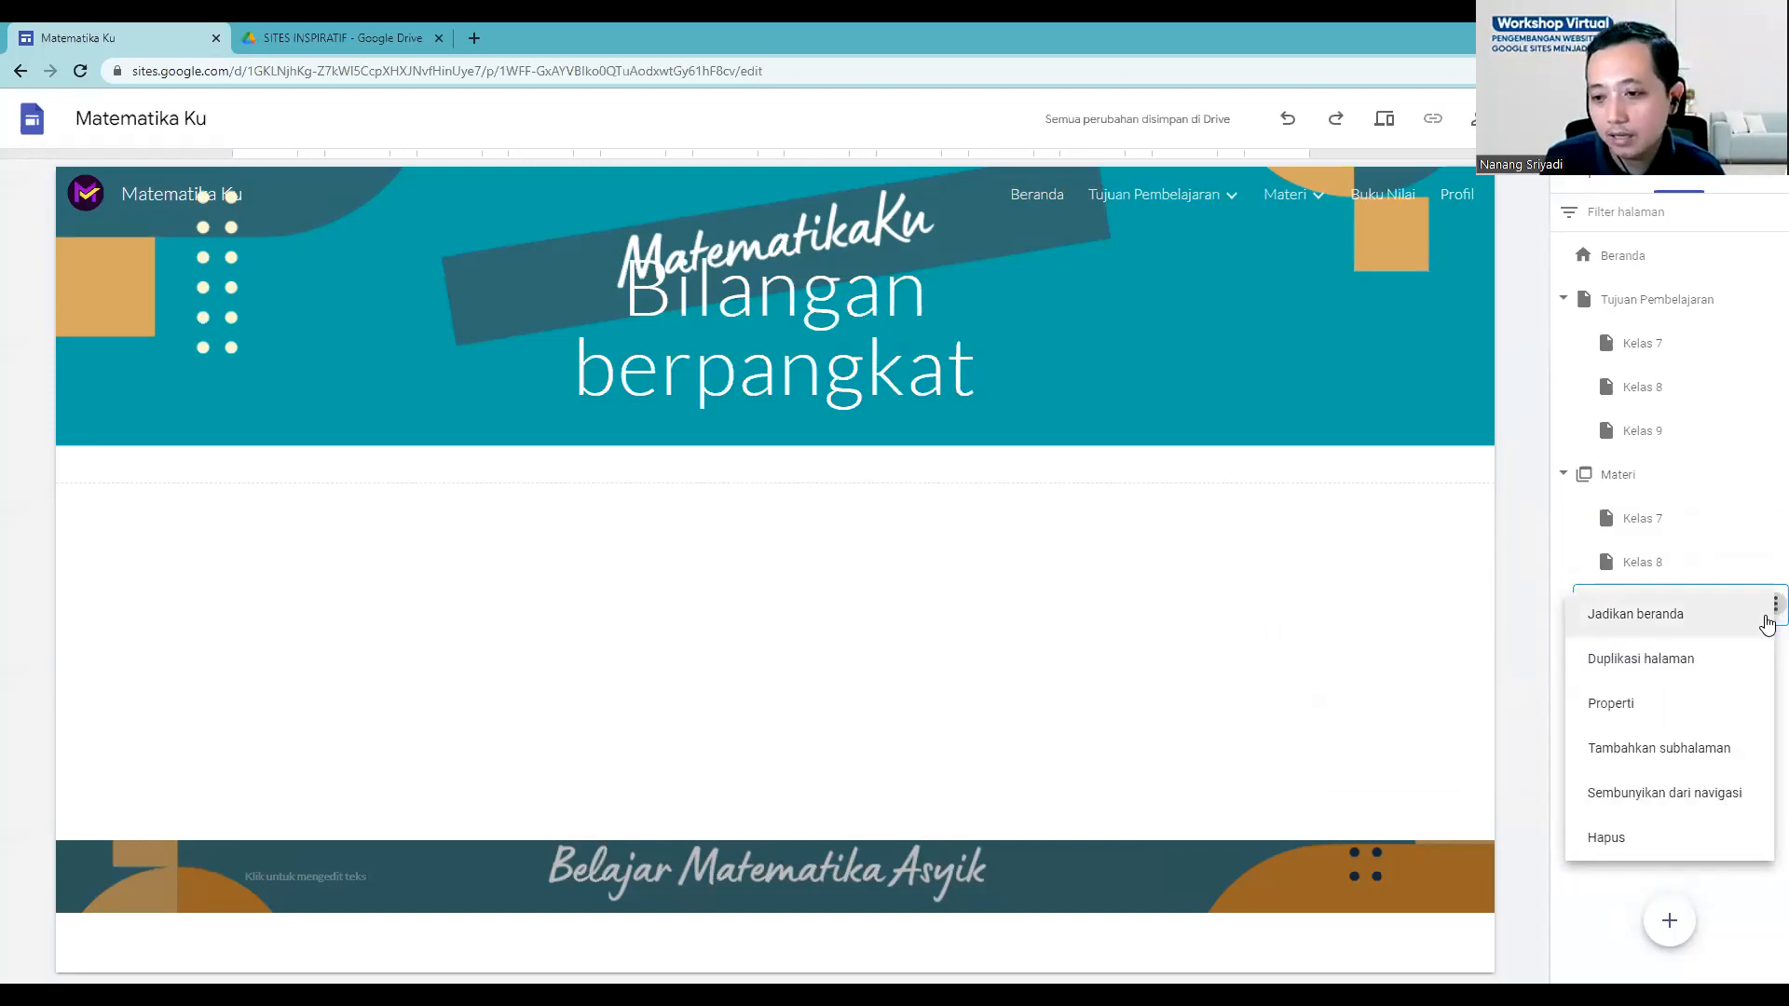
pyautogui.click(1703, 749)
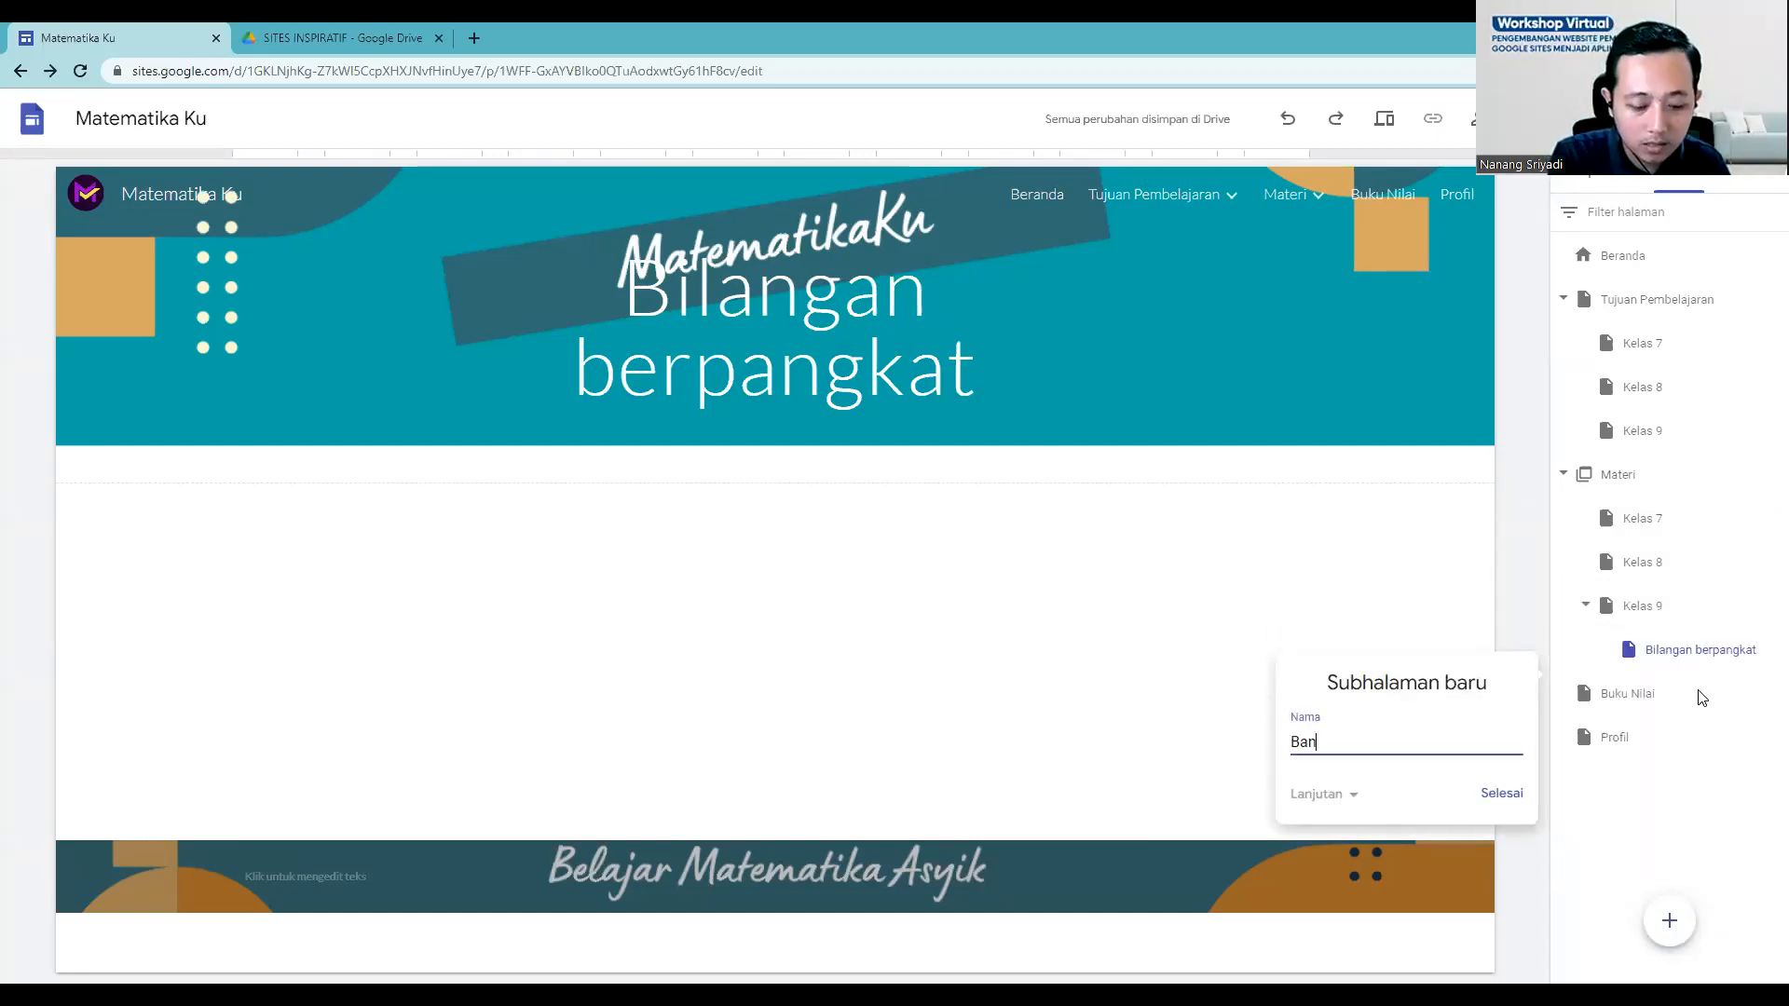
pyautogui.write('Bangun Ruang')
pyautogui.click(1515, 793)
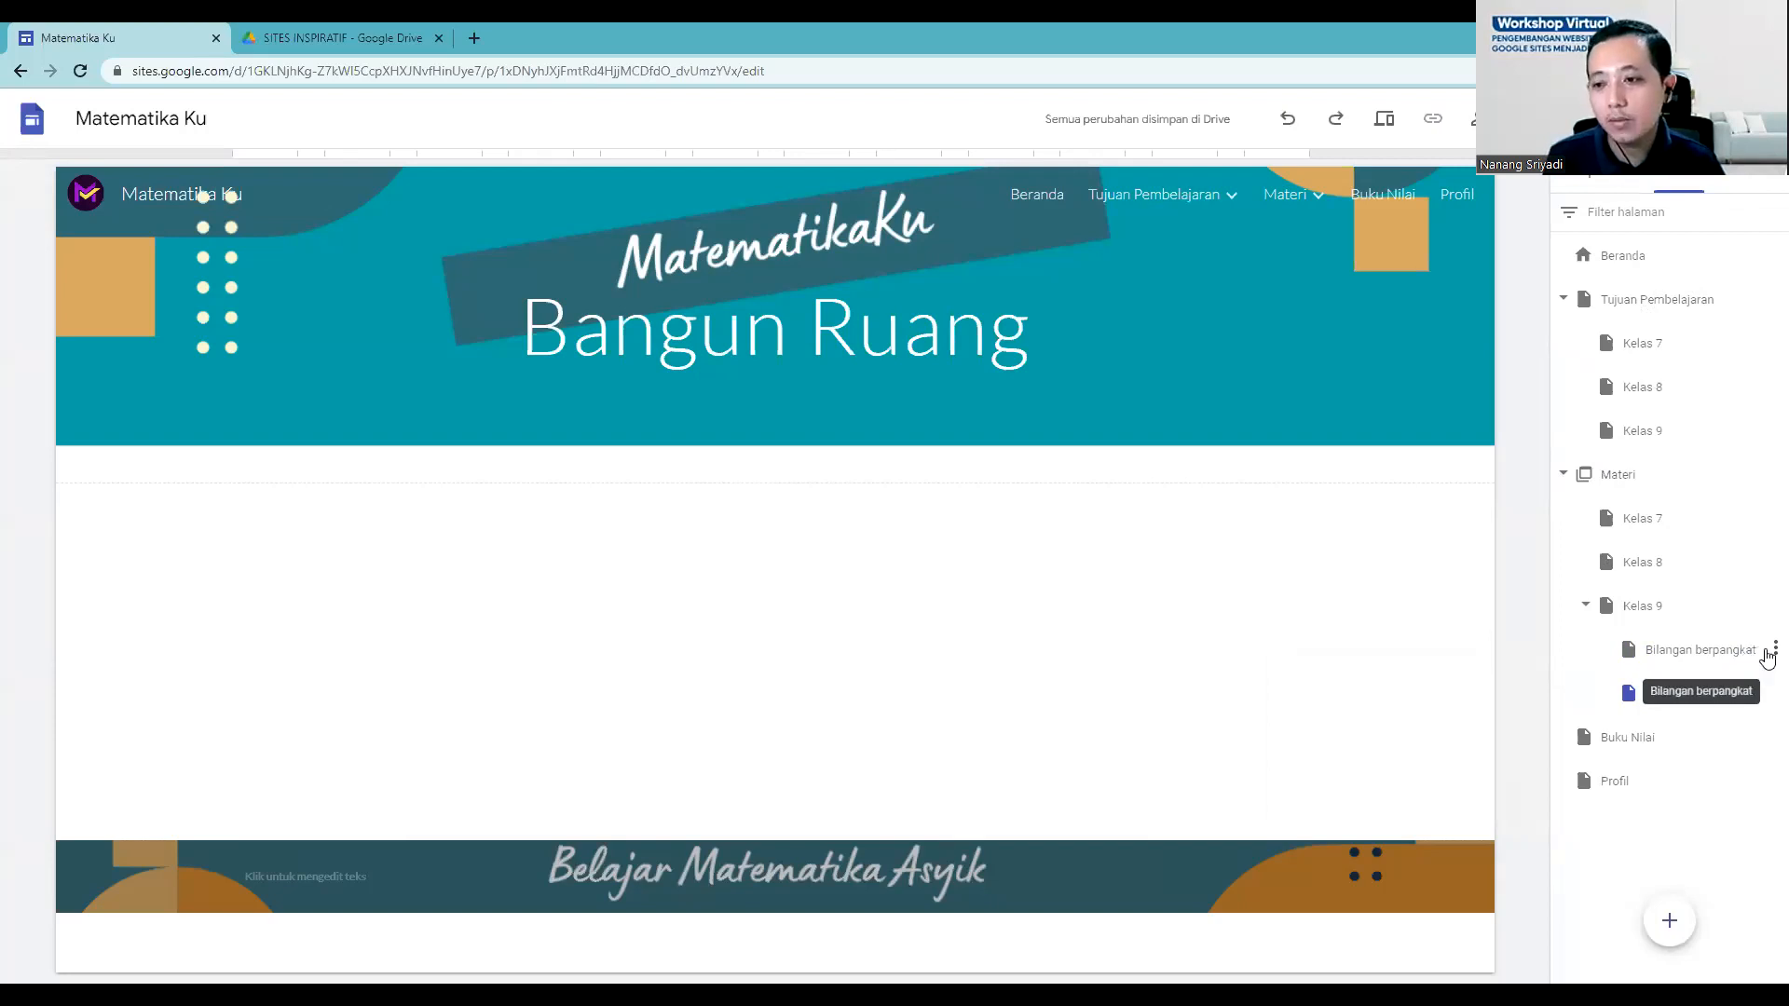
# Step: Delete the title text box from the Bangun Ruang page's header
pyautogui.click(1773, 652)
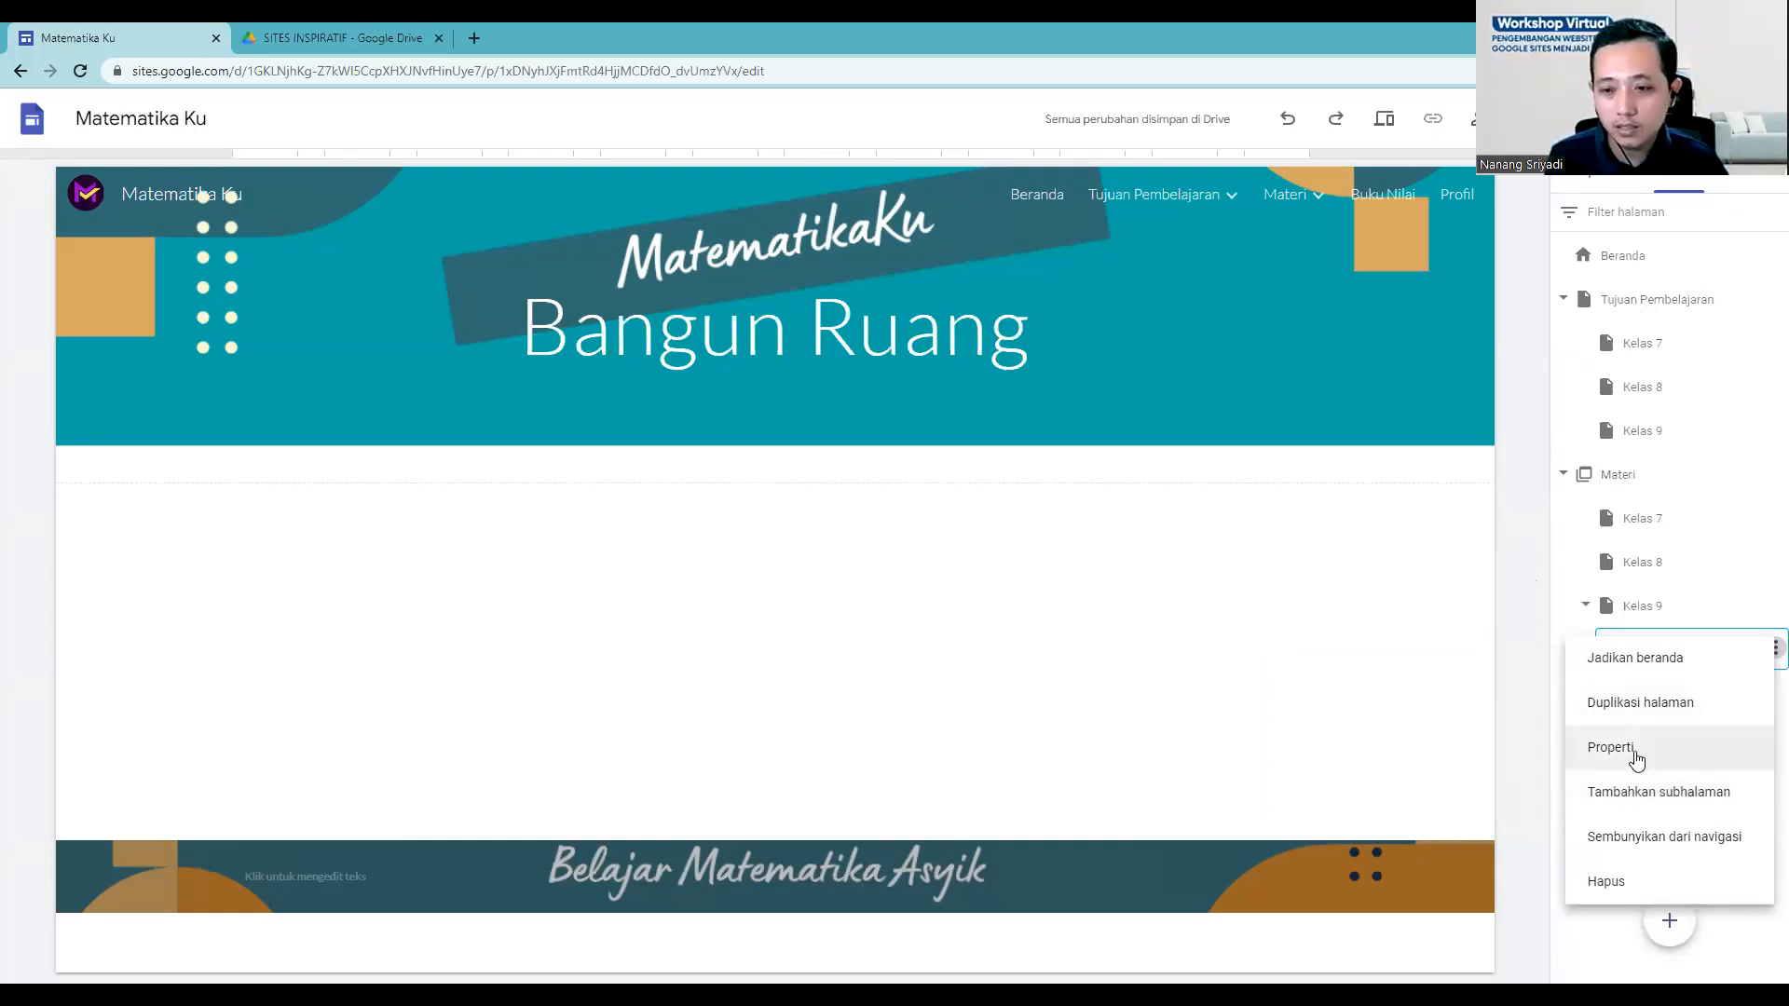
pyautogui.click(1119, 749)
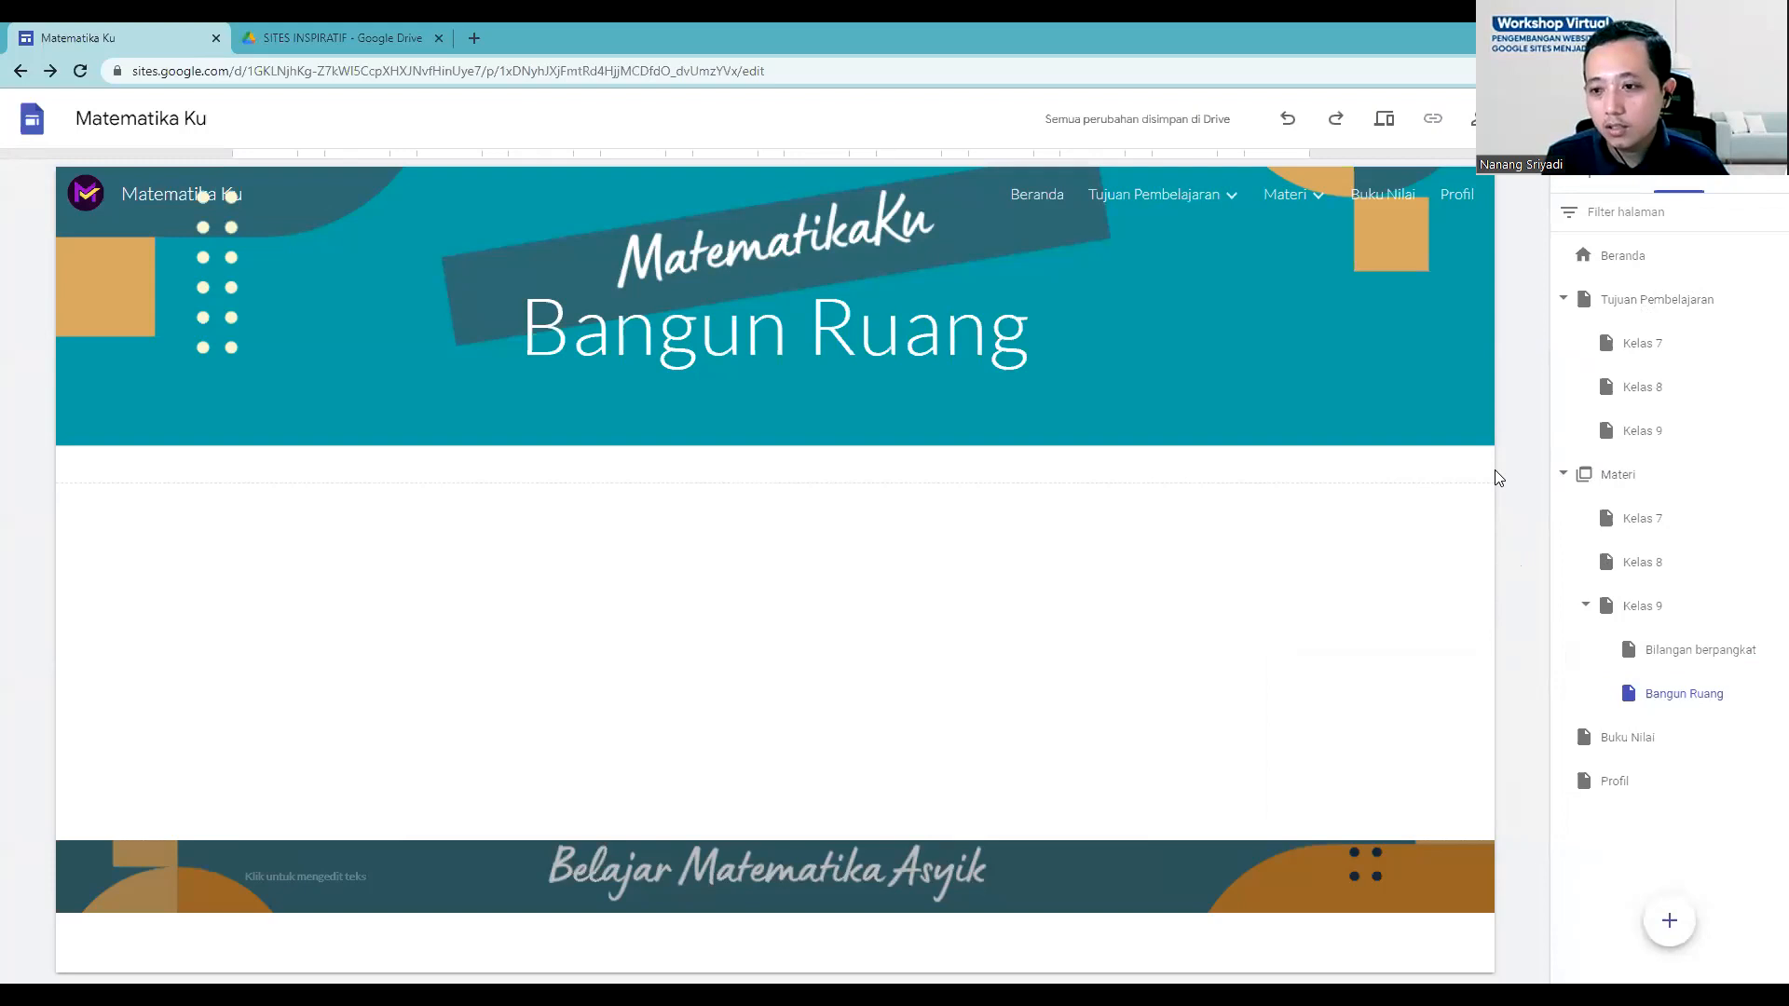
pyautogui.moveTo(943, 365)
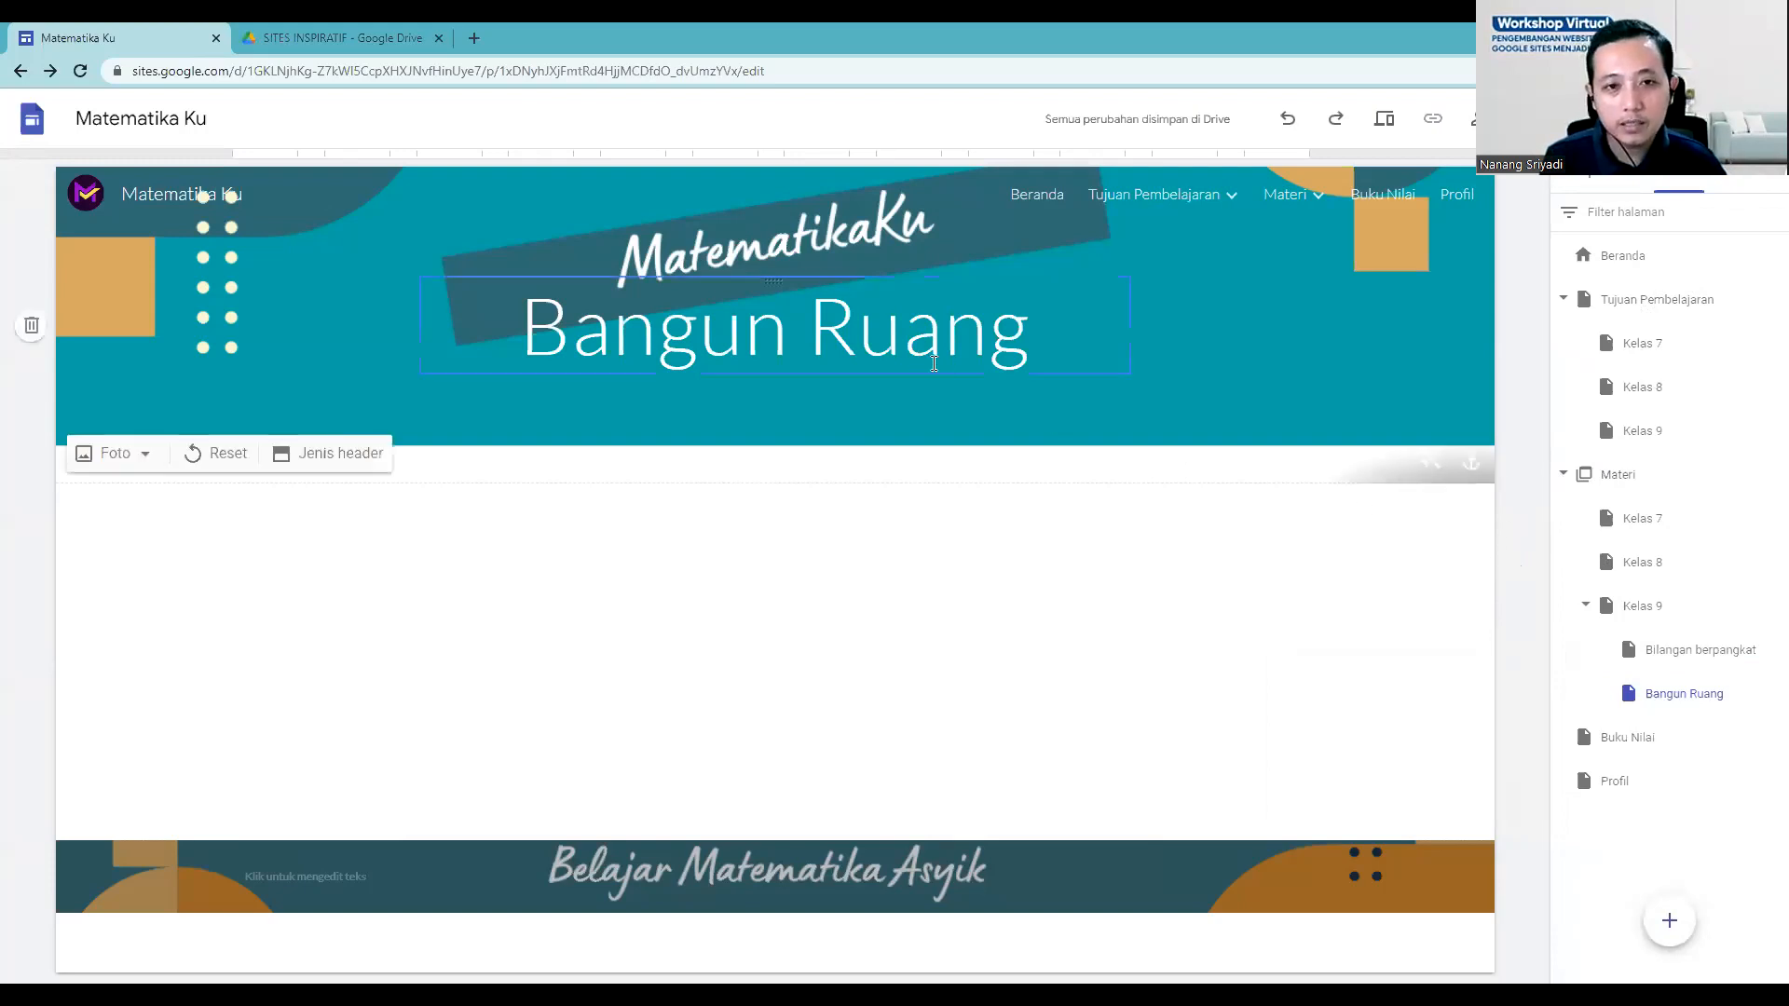
pyautogui.click(922, 324)
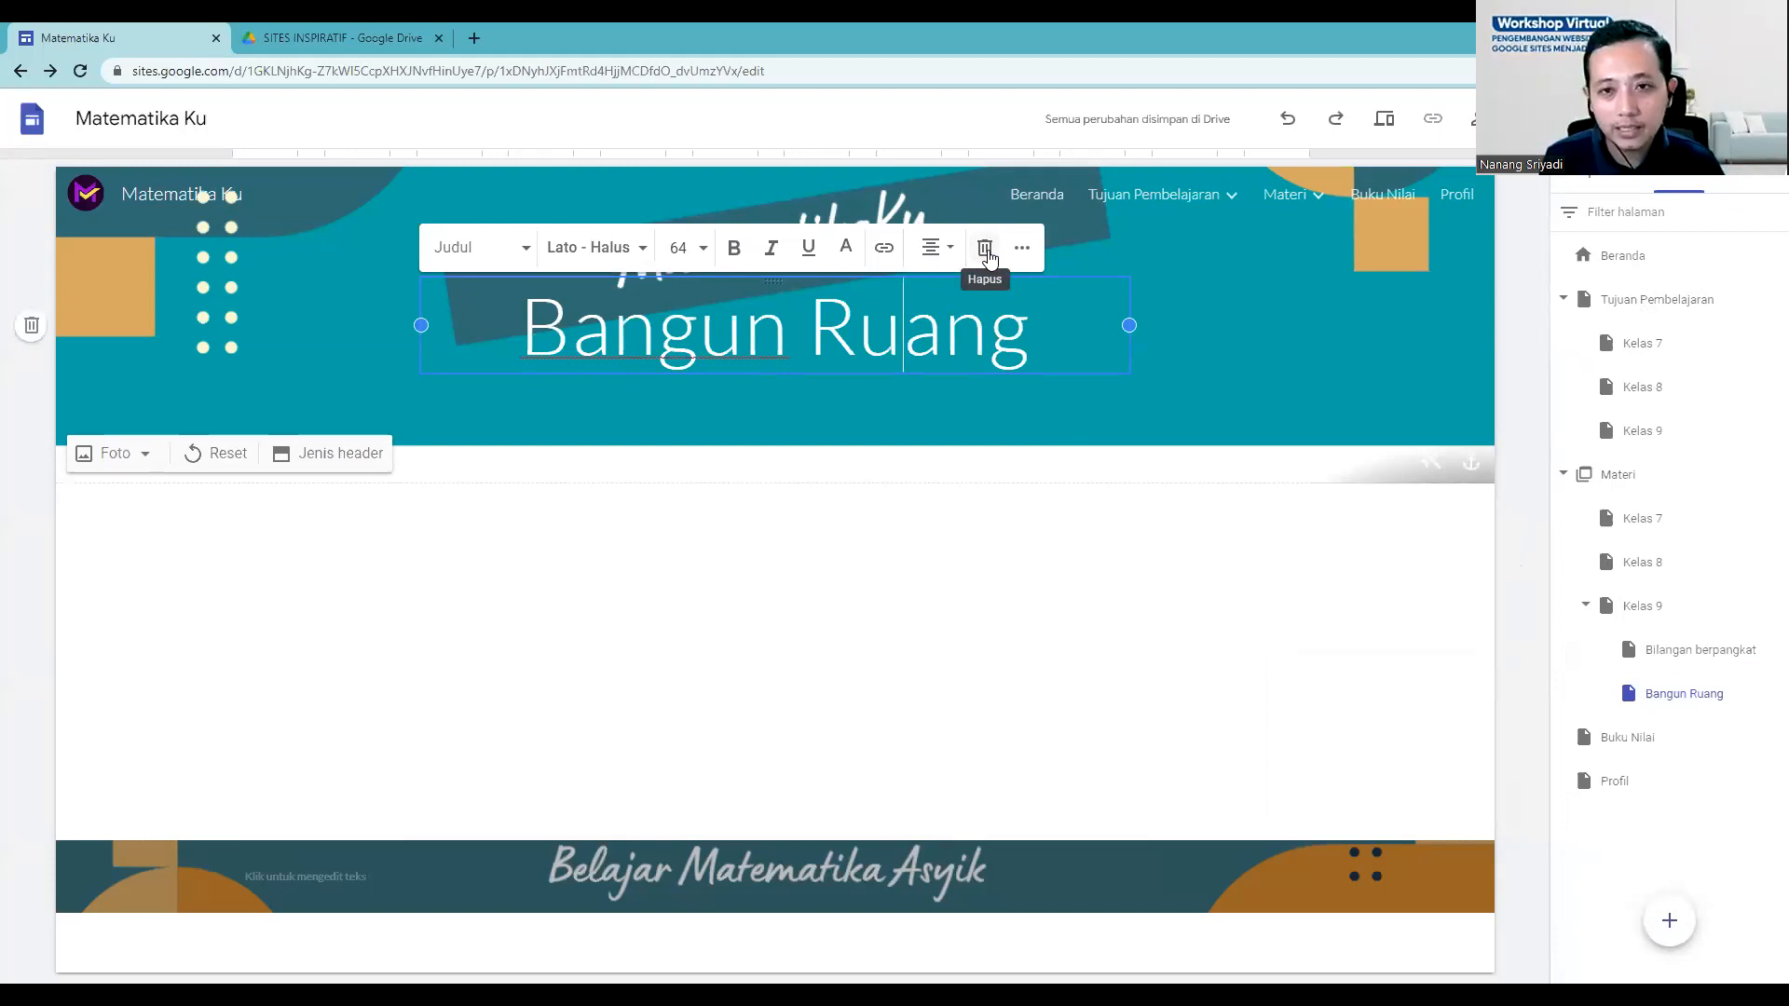
pyautogui.click(986, 250)
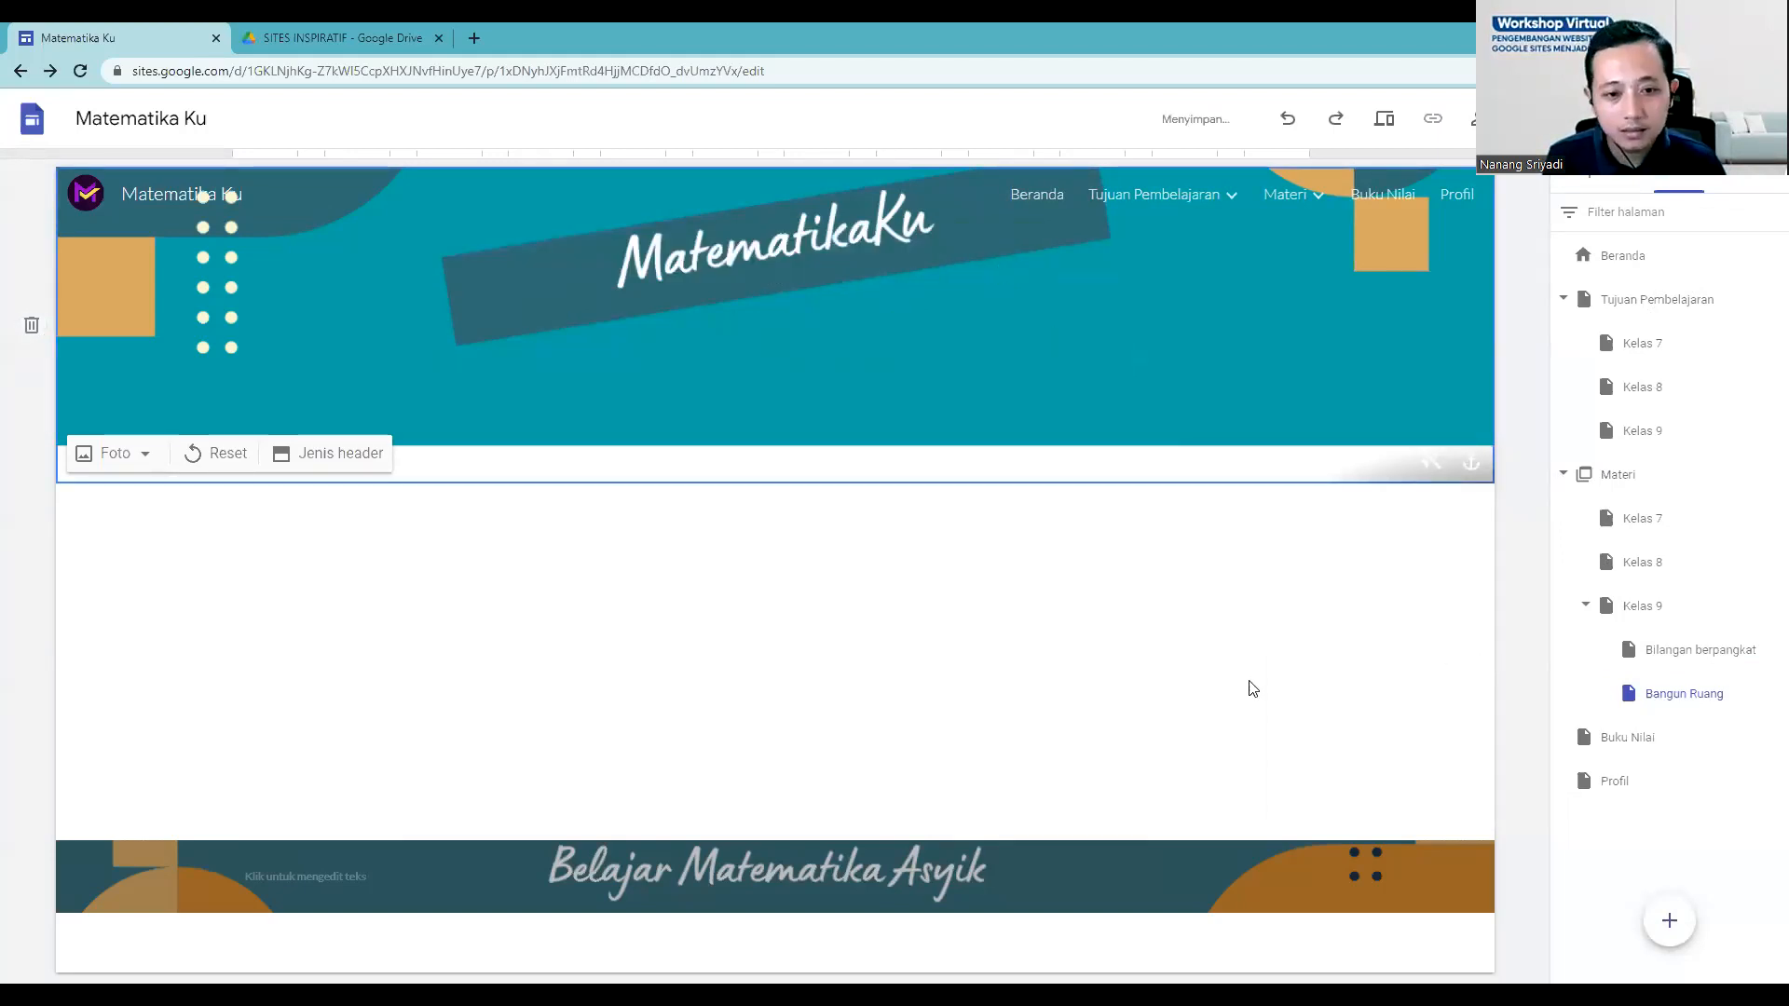
pyautogui.click(1424, 657)
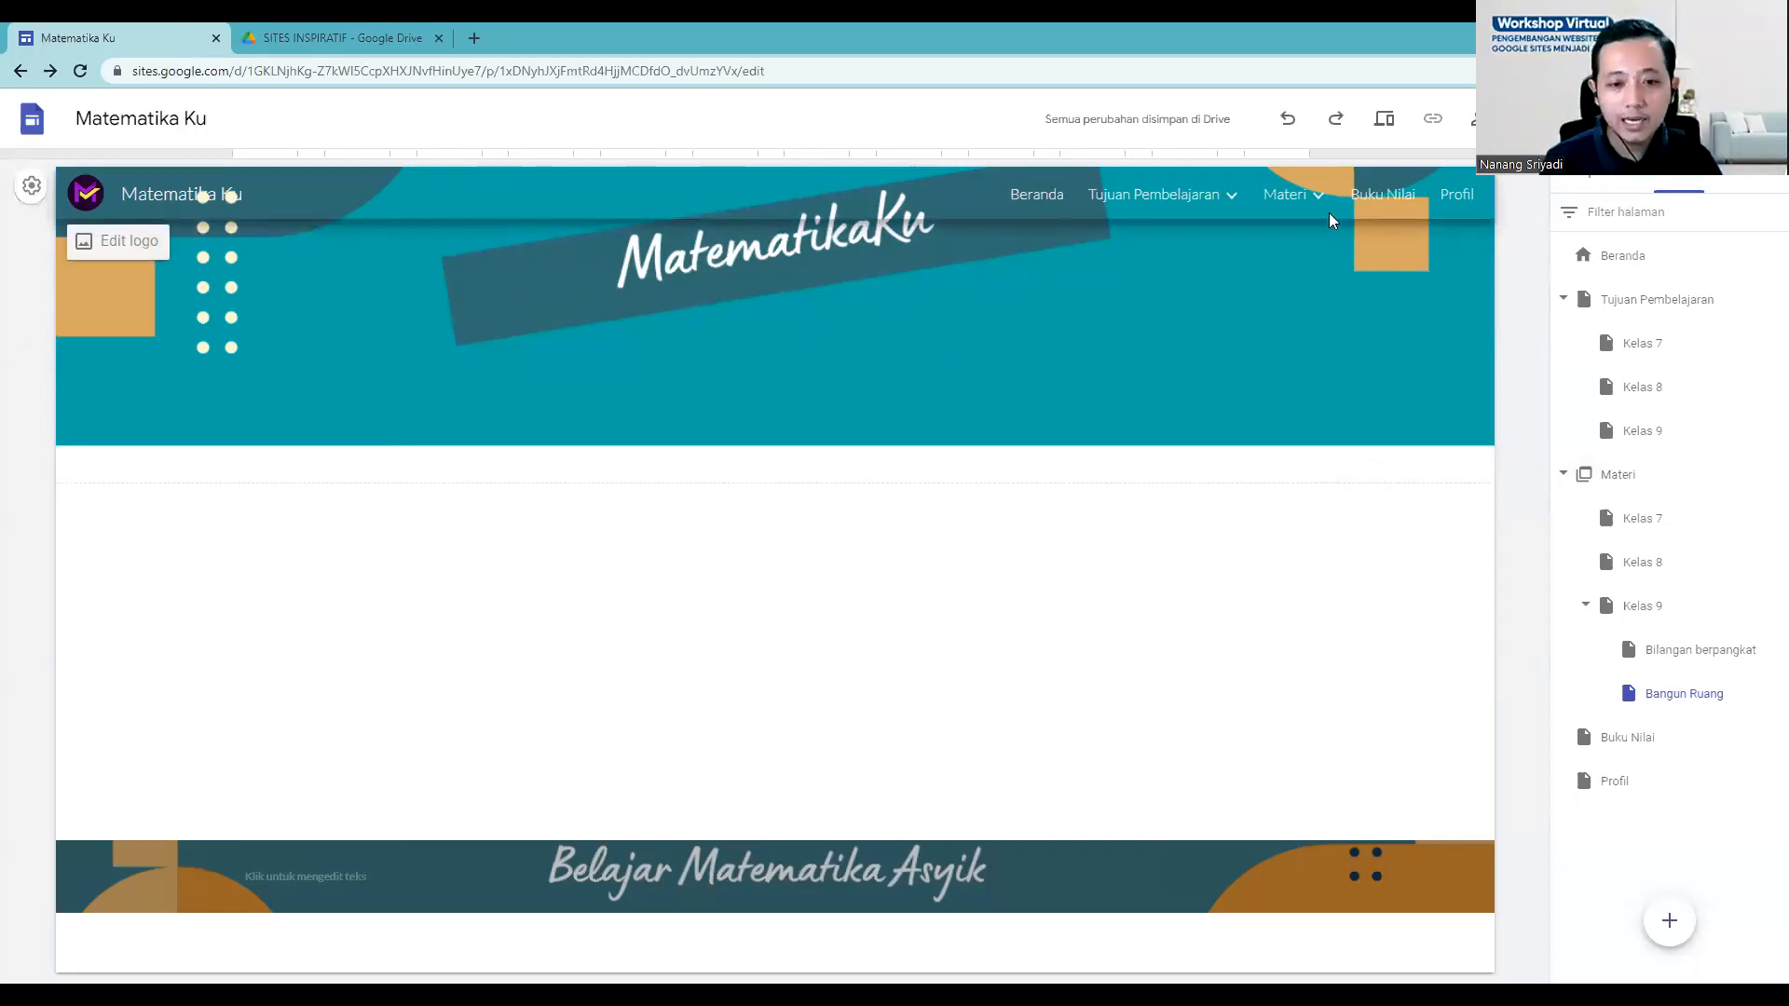
# Step: Preview the site from Beranda in the large-screen view, open Tujuan Pembelajaran and check the Materi submenu
pyautogui.moveTo(1327, 203)
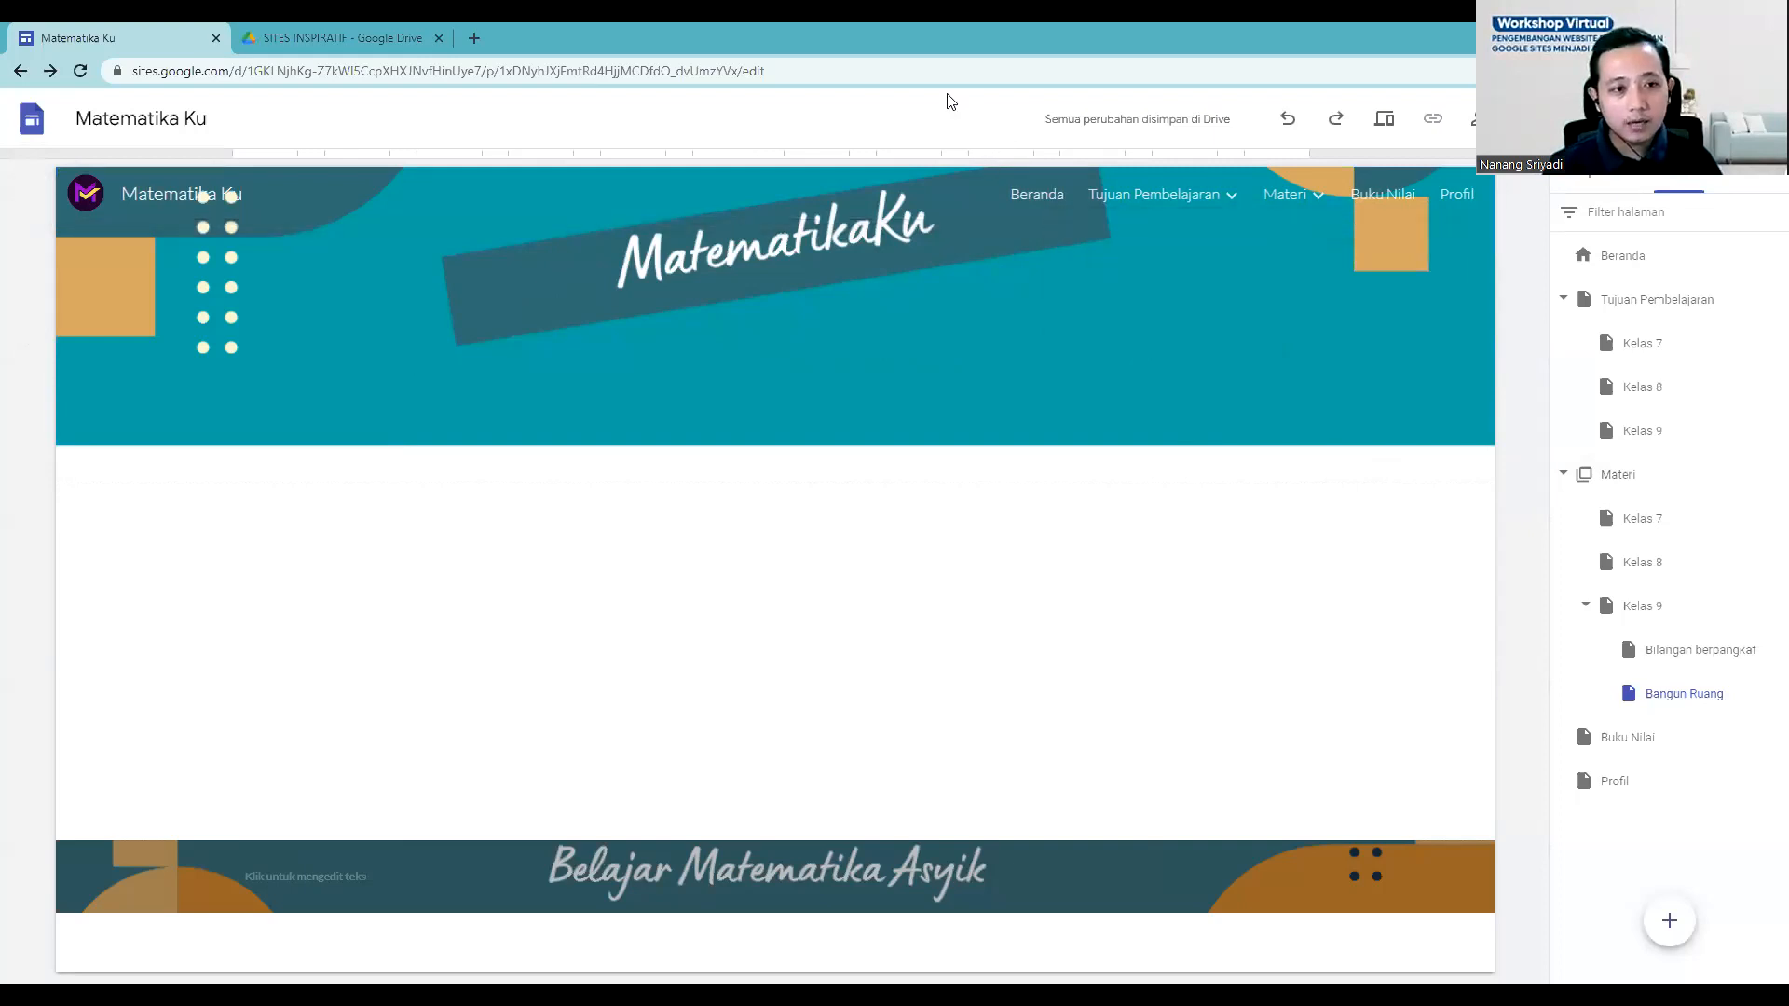
pyautogui.click(1614, 261)
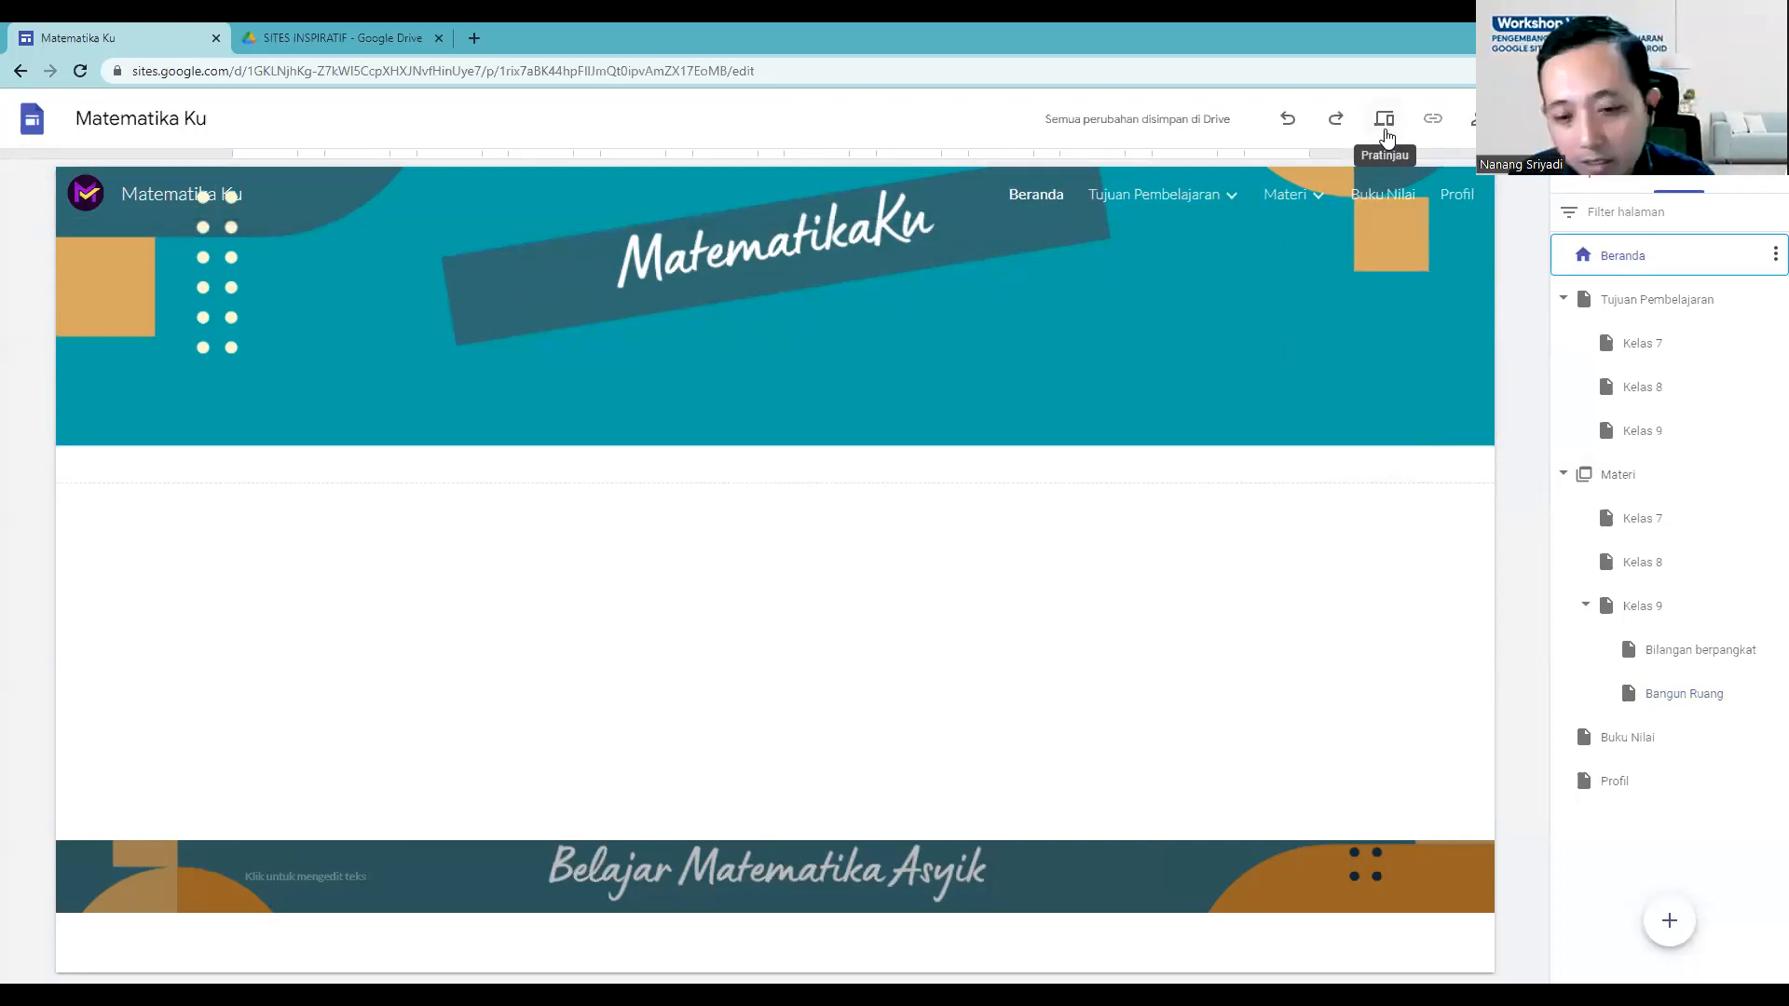
pyautogui.click(1383, 125)
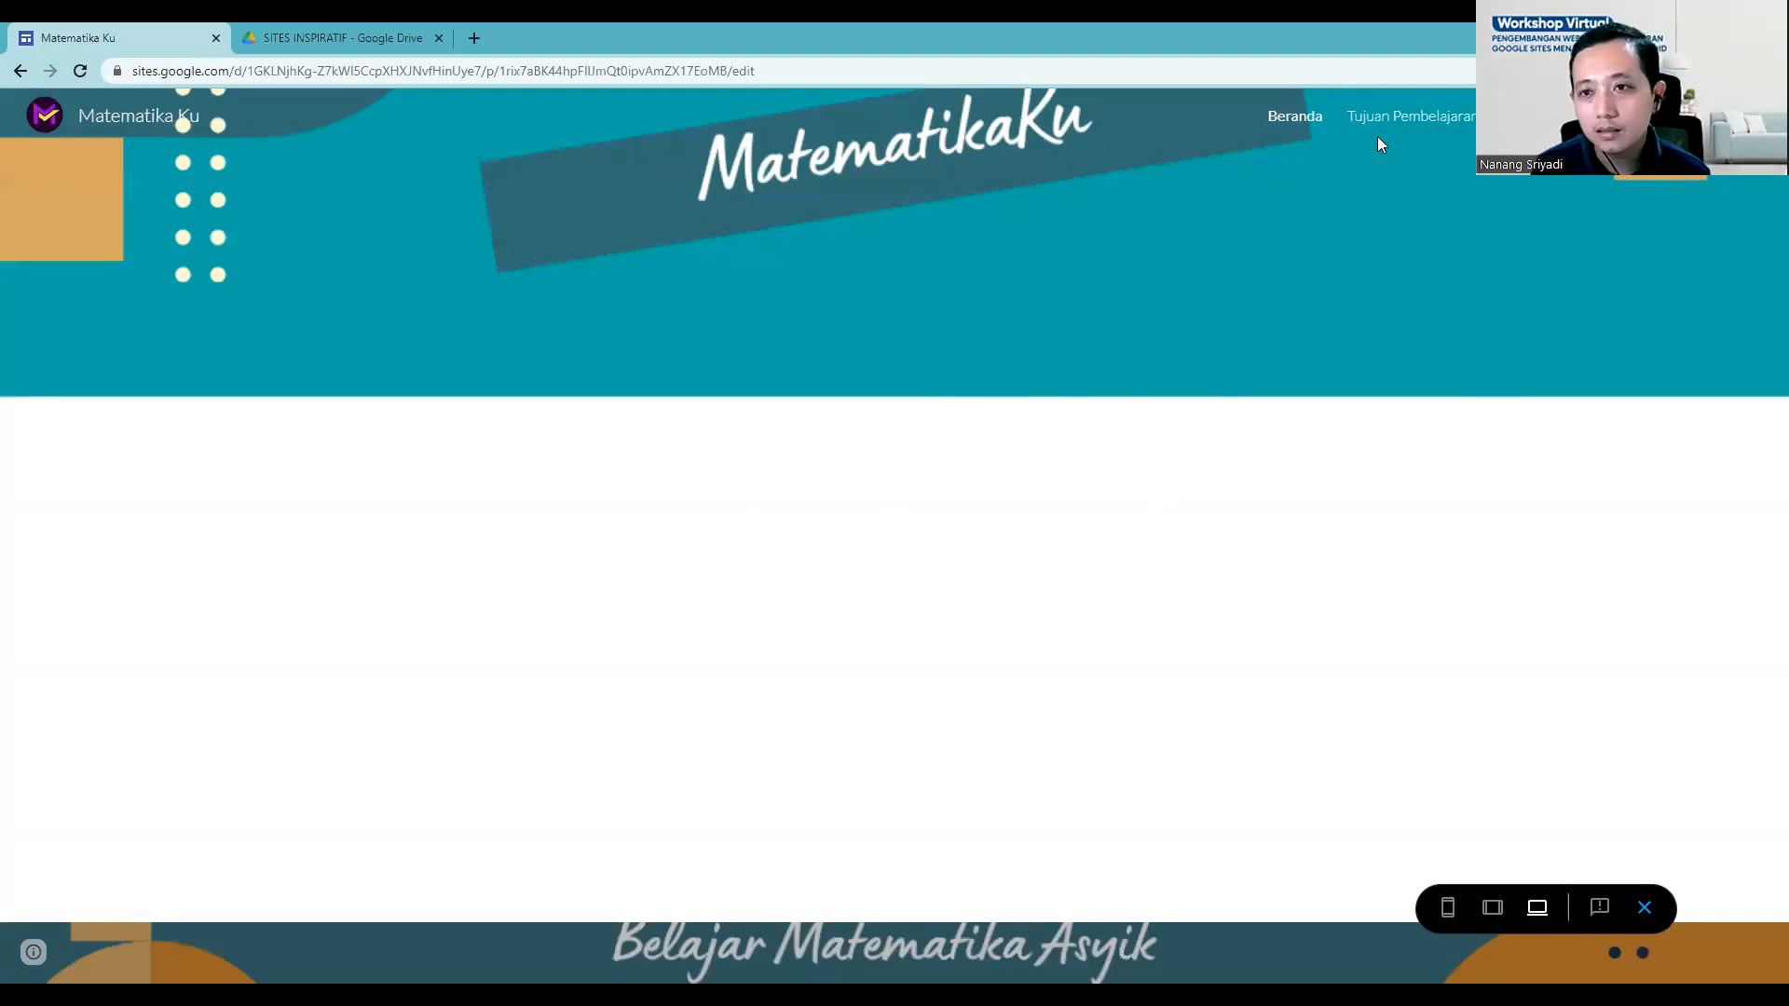
pyautogui.moveTo(1381, 145)
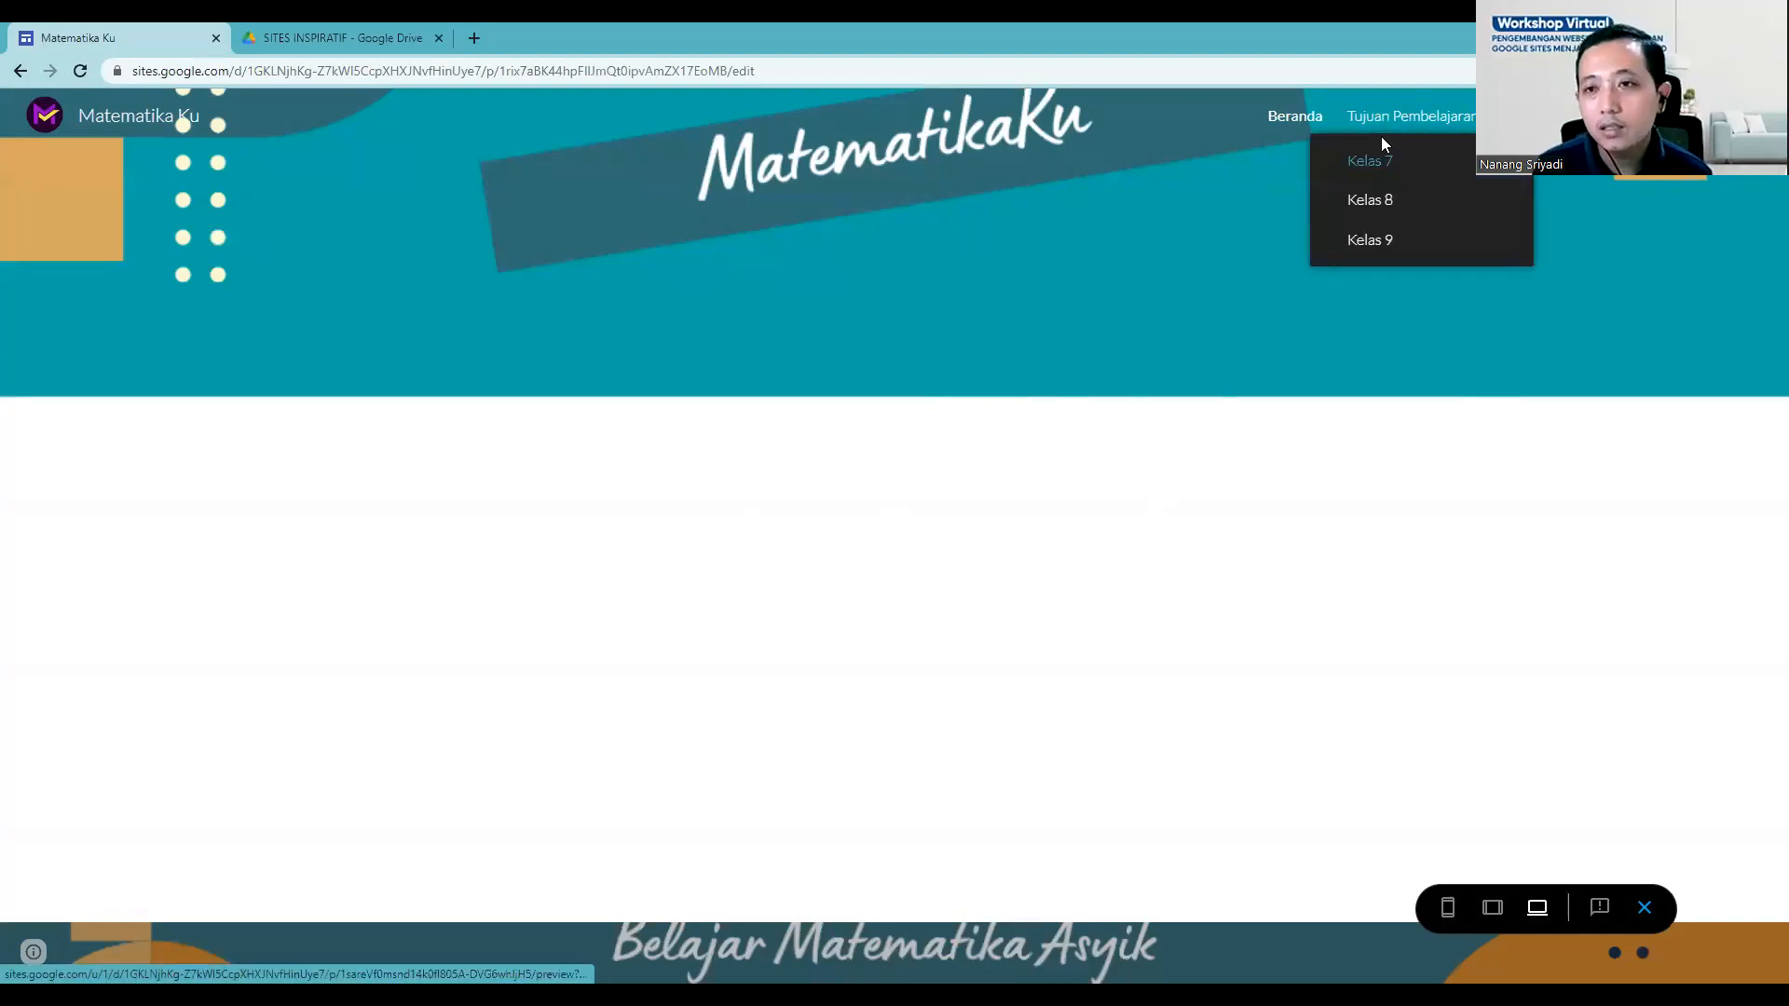
pyautogui.click(1385, 118)
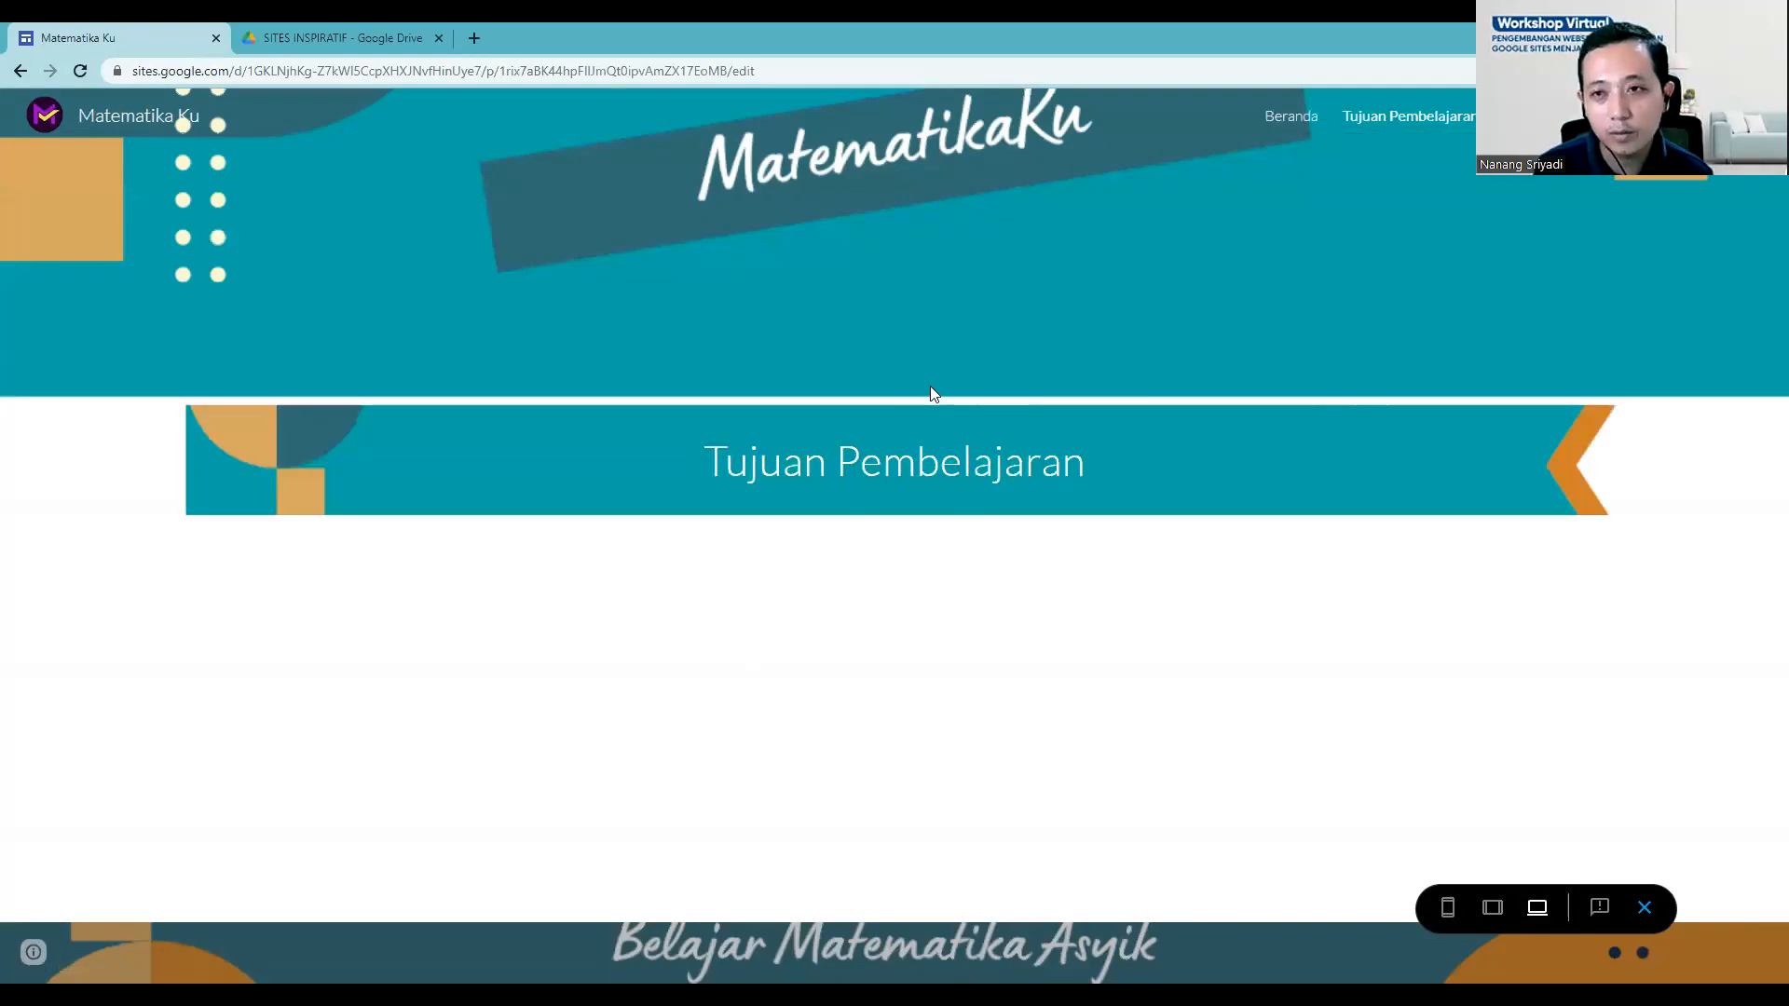
pyautogui.moveTo(1533, 117)
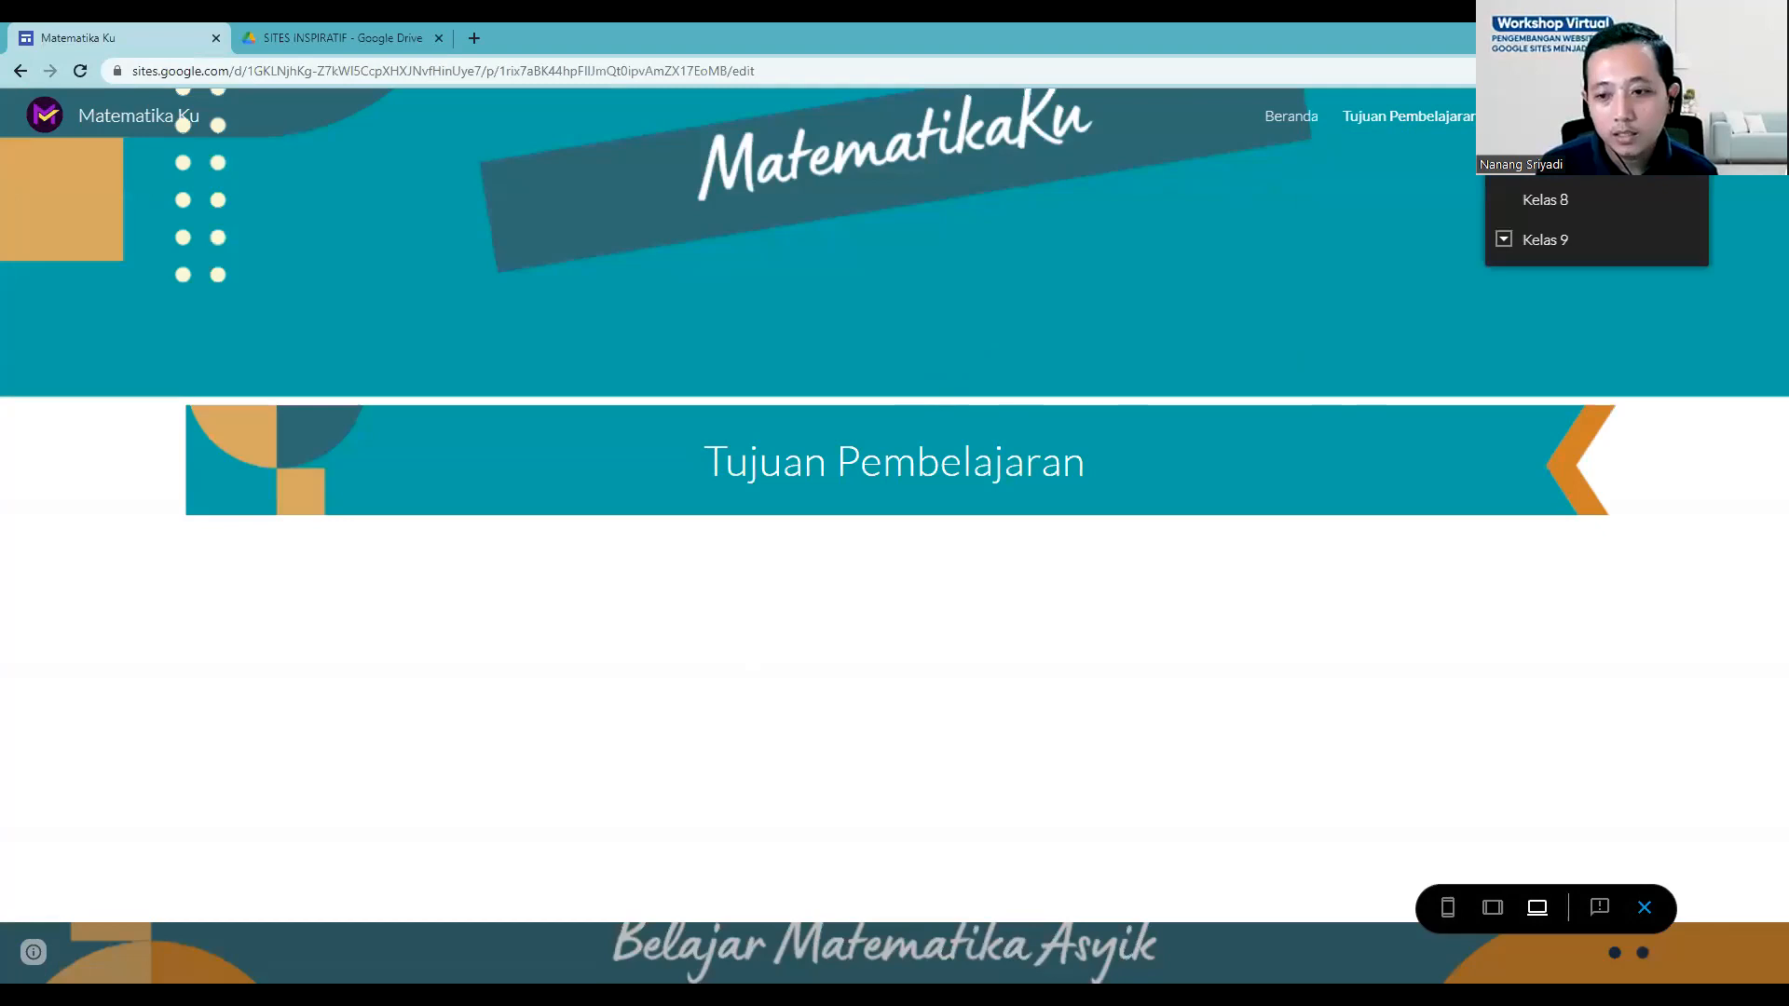
# Step: Check the Tujuan Pembelajaran page and the site's sidebar navigation in the tablet and phone previews
pyautogui.click(1494, 917)
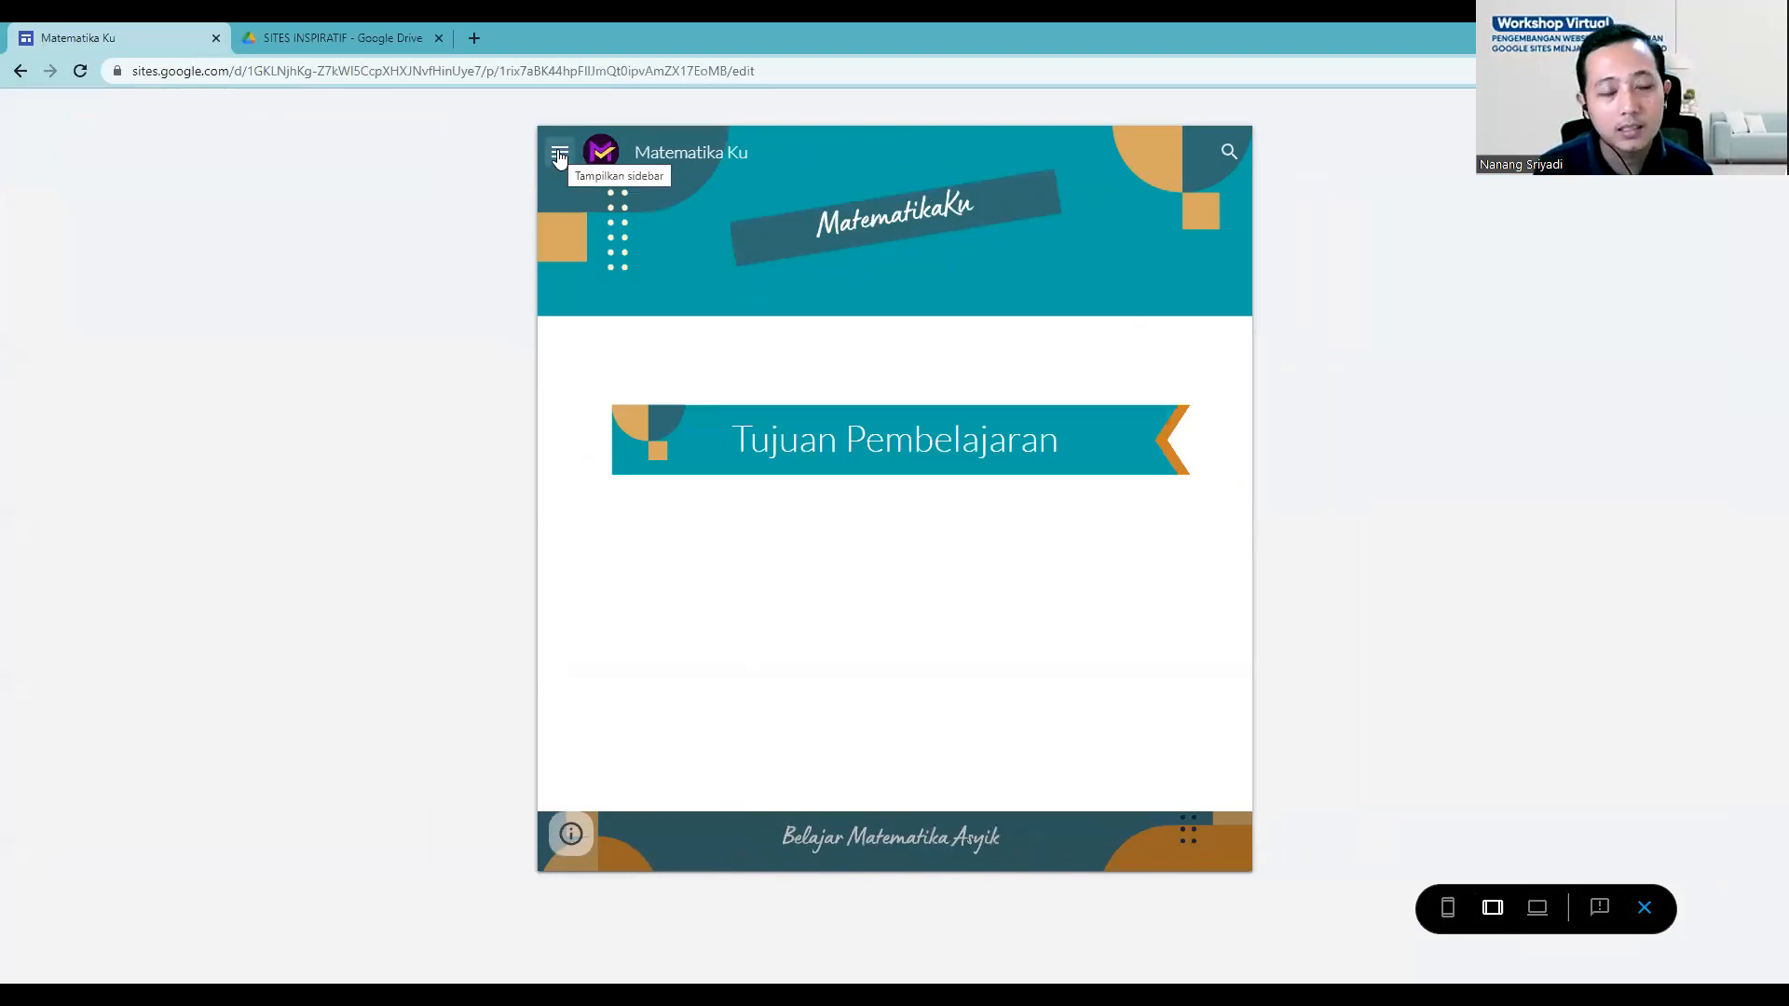
pyautogui.click(559, 156)
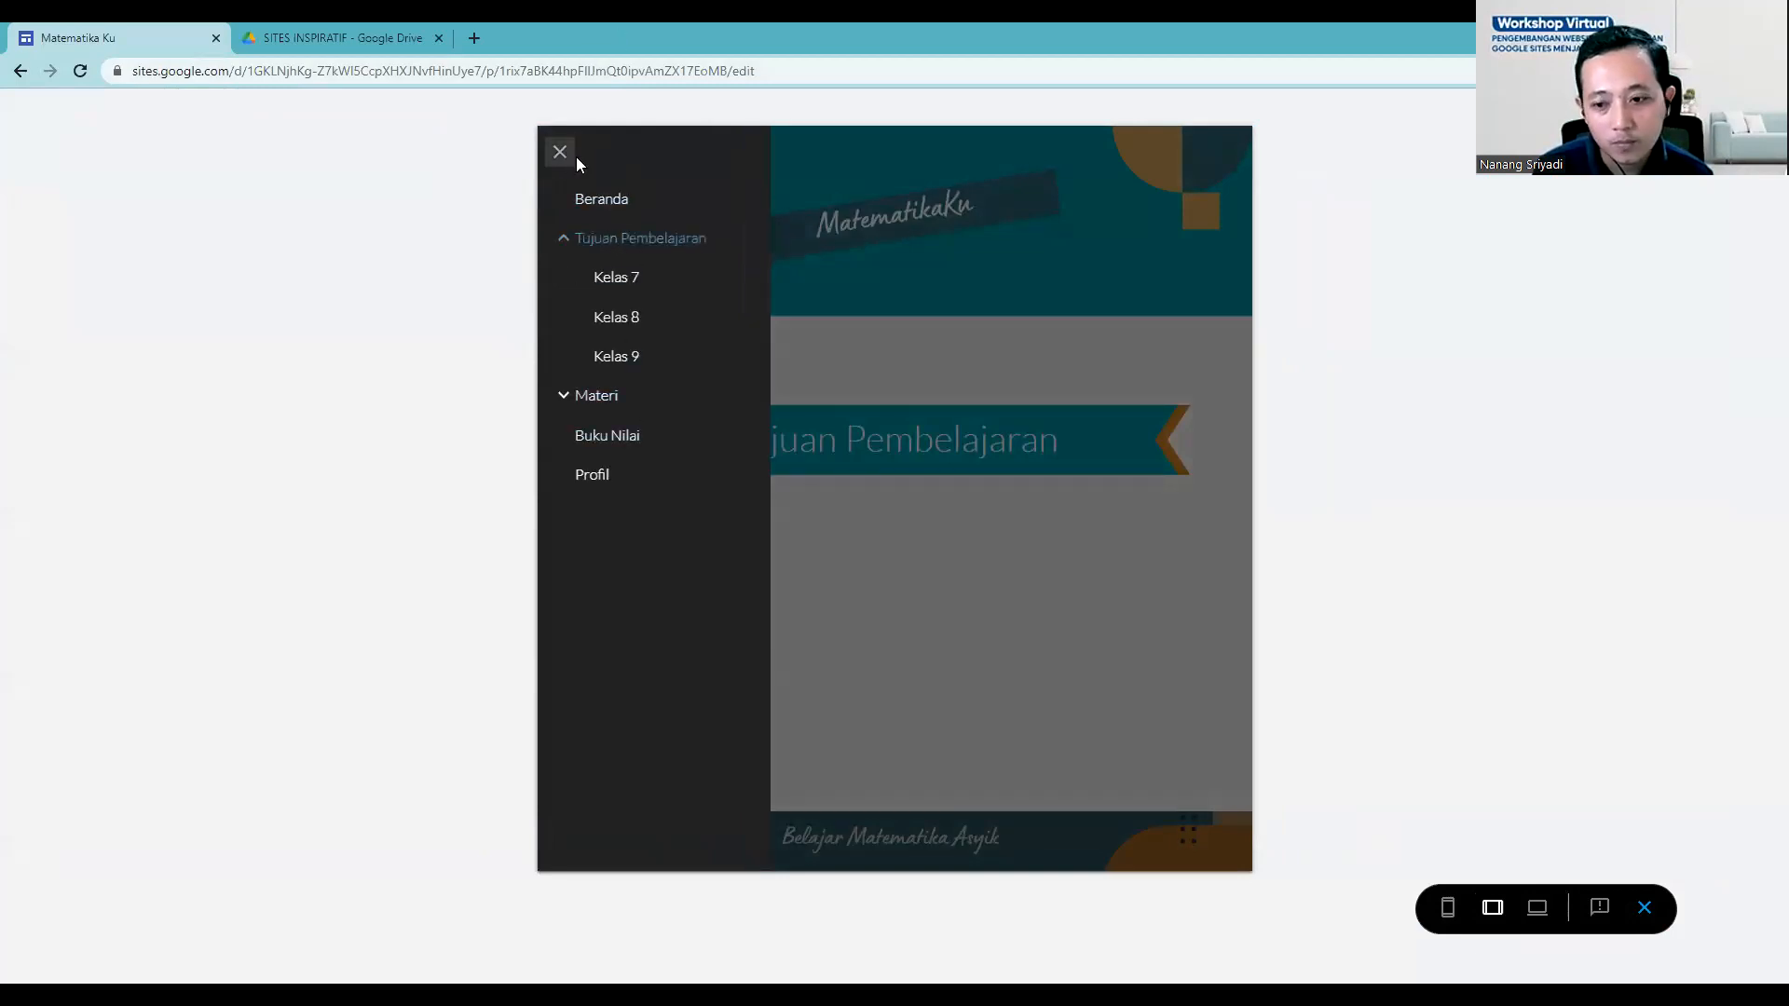
pyautogui.click(1447, 911)
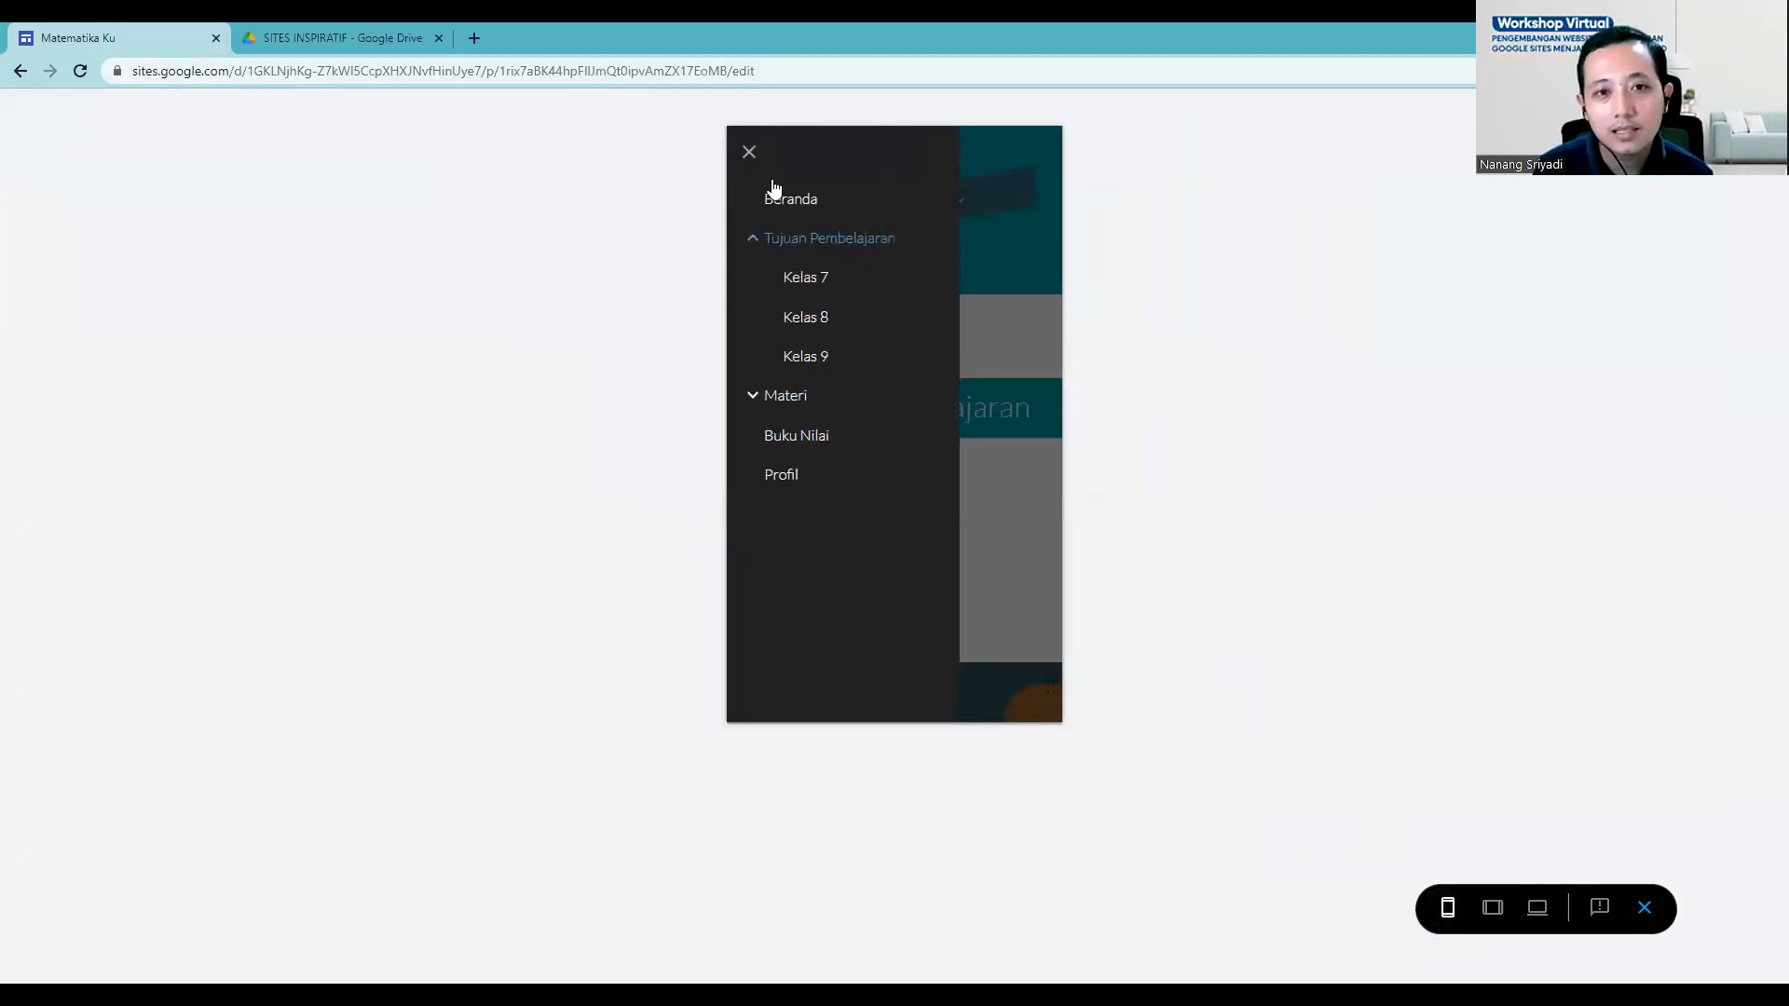
pyautogui.click(751, 151)
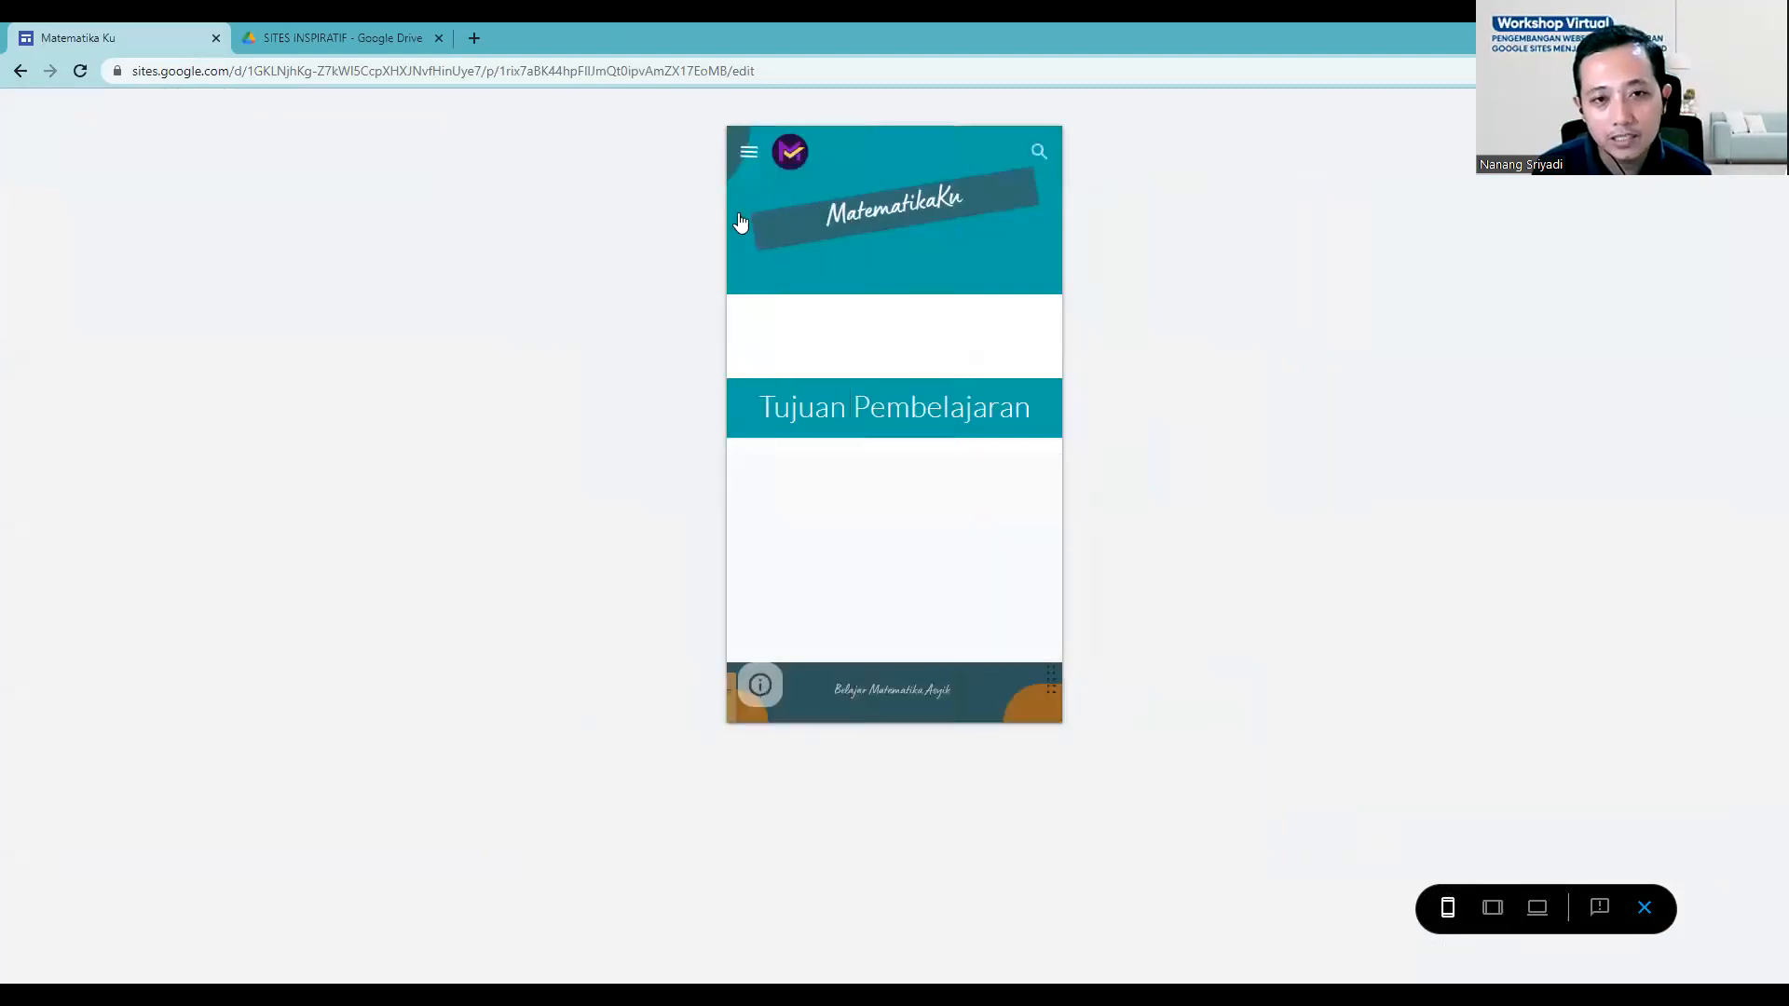
pyautogui.click(751, 155)
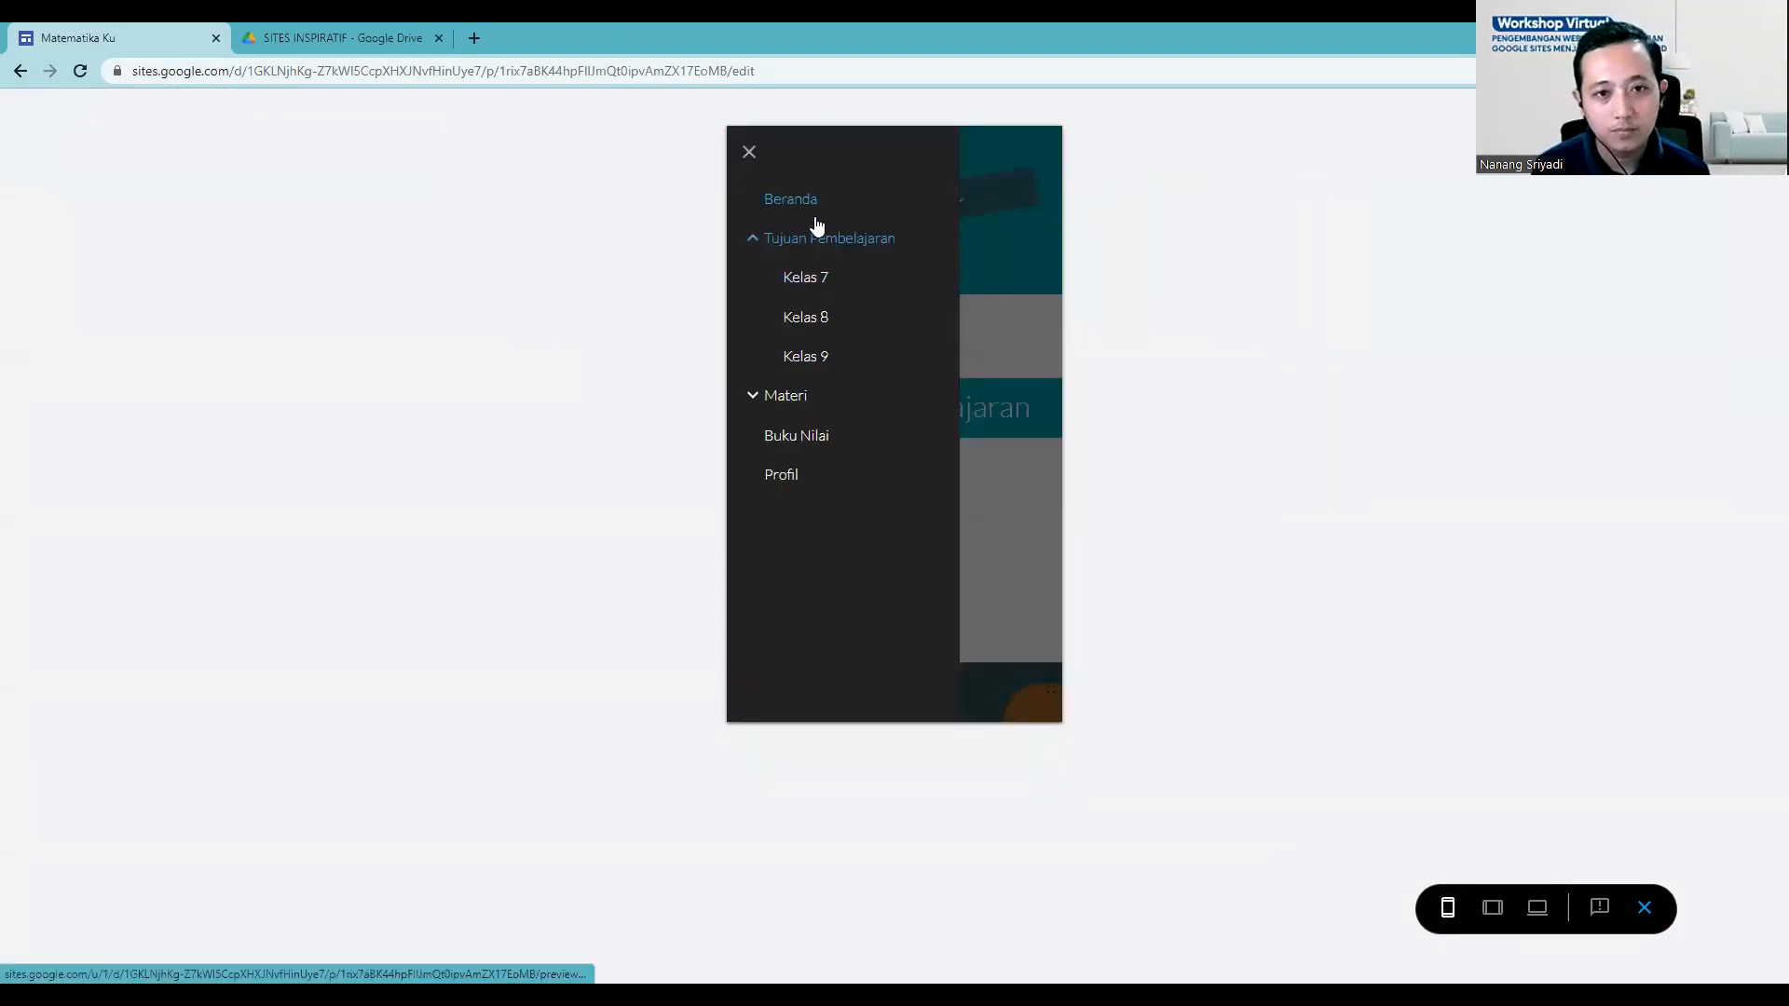
# Step: Go to Beranda in the phone preview and expand the Tujuan Pembelajaran and Materi submenus in the sidebar navigation
pyautogui.click(803, 214)
pyautogui.click(749, 156)
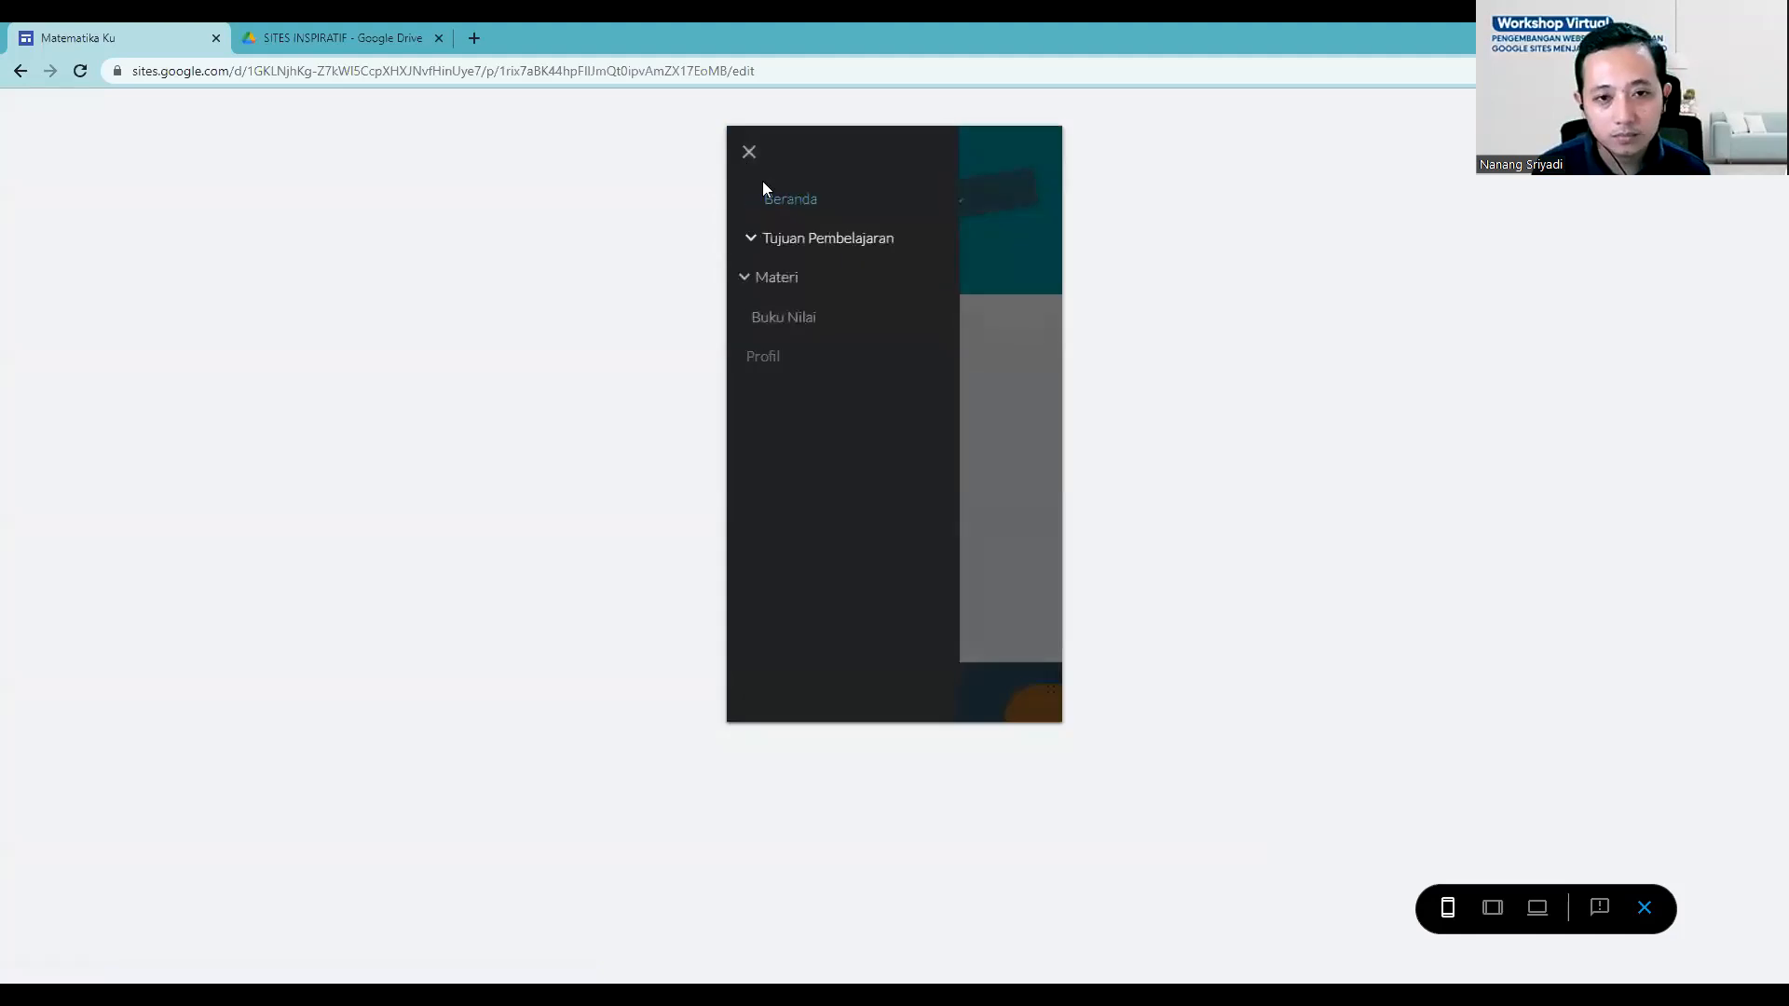
pyautogui.click(754, 240)
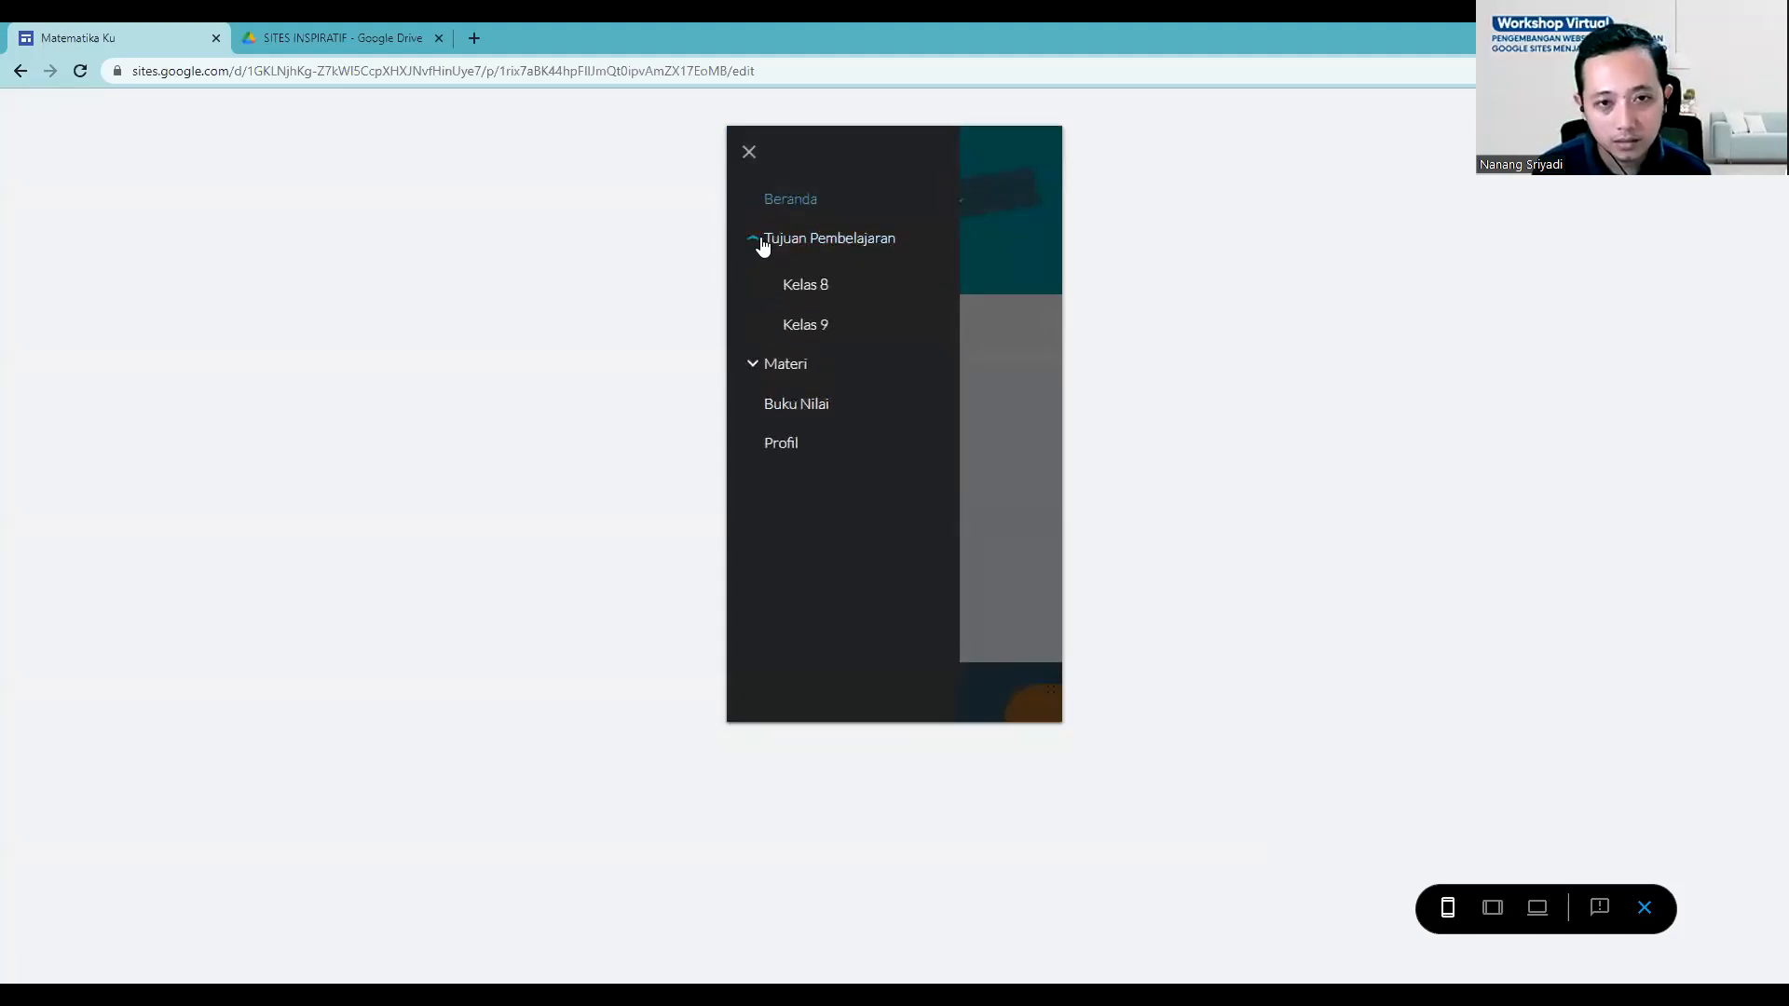
pyautogui.click(752, 397)
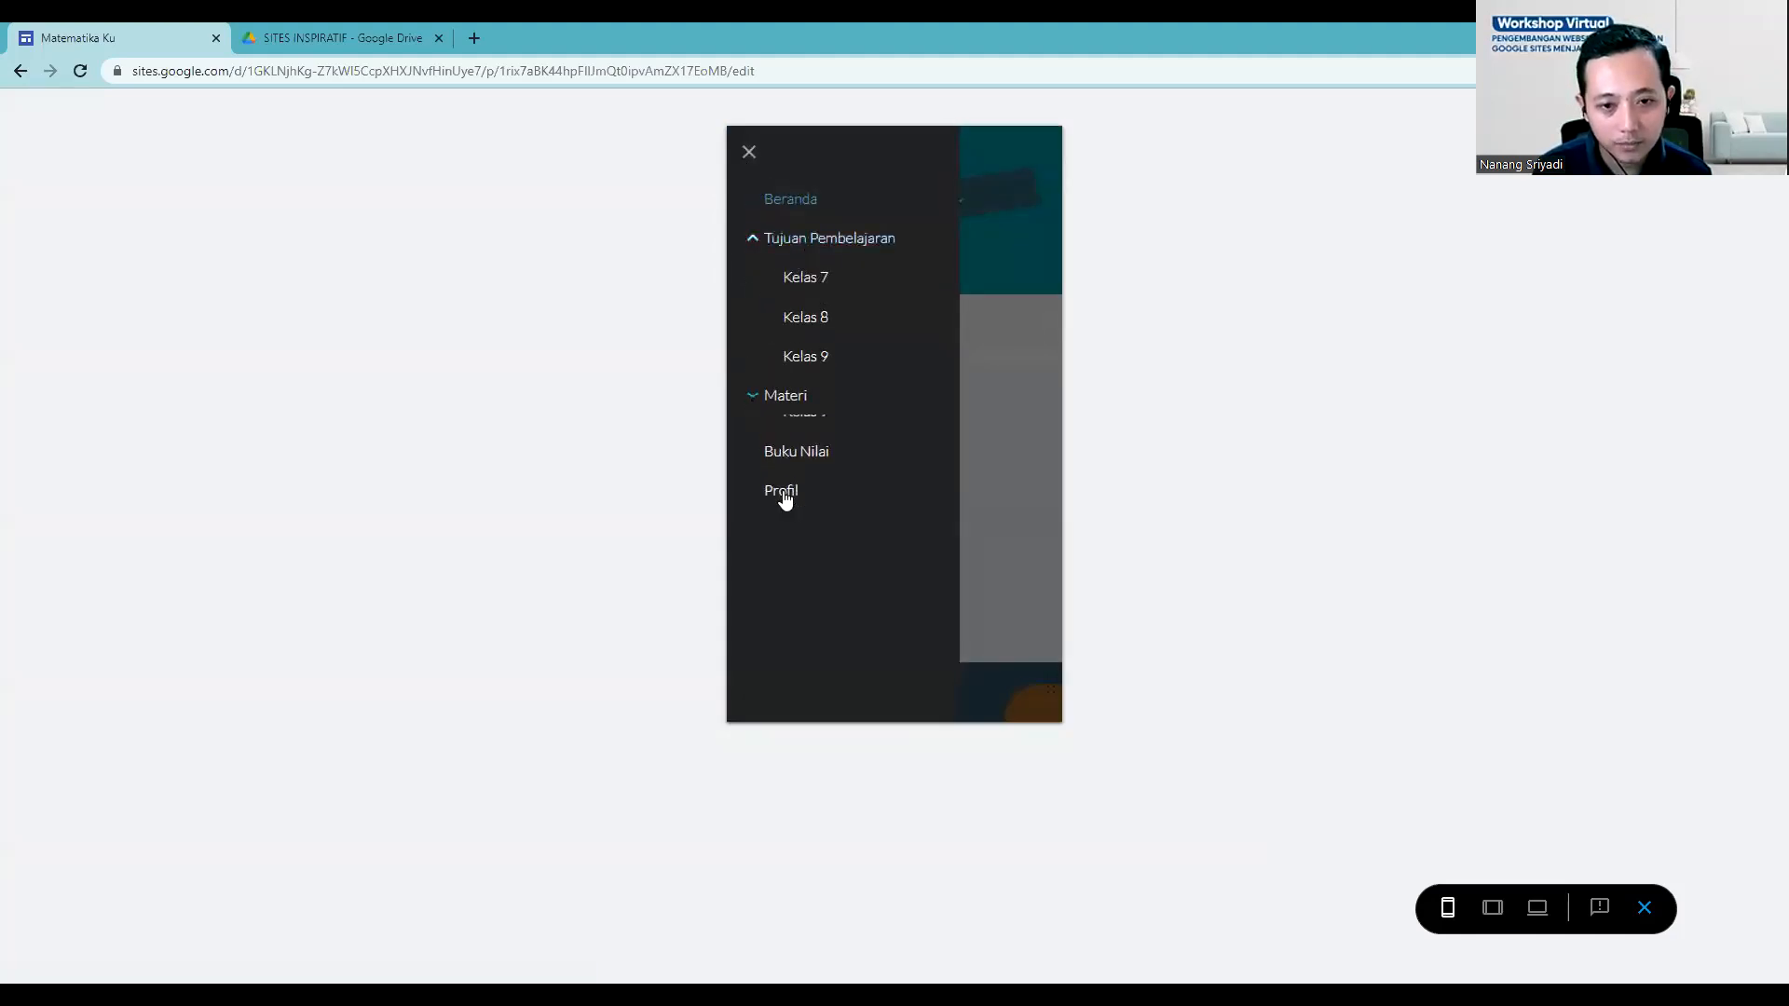
pyautogui.click(748, 153)
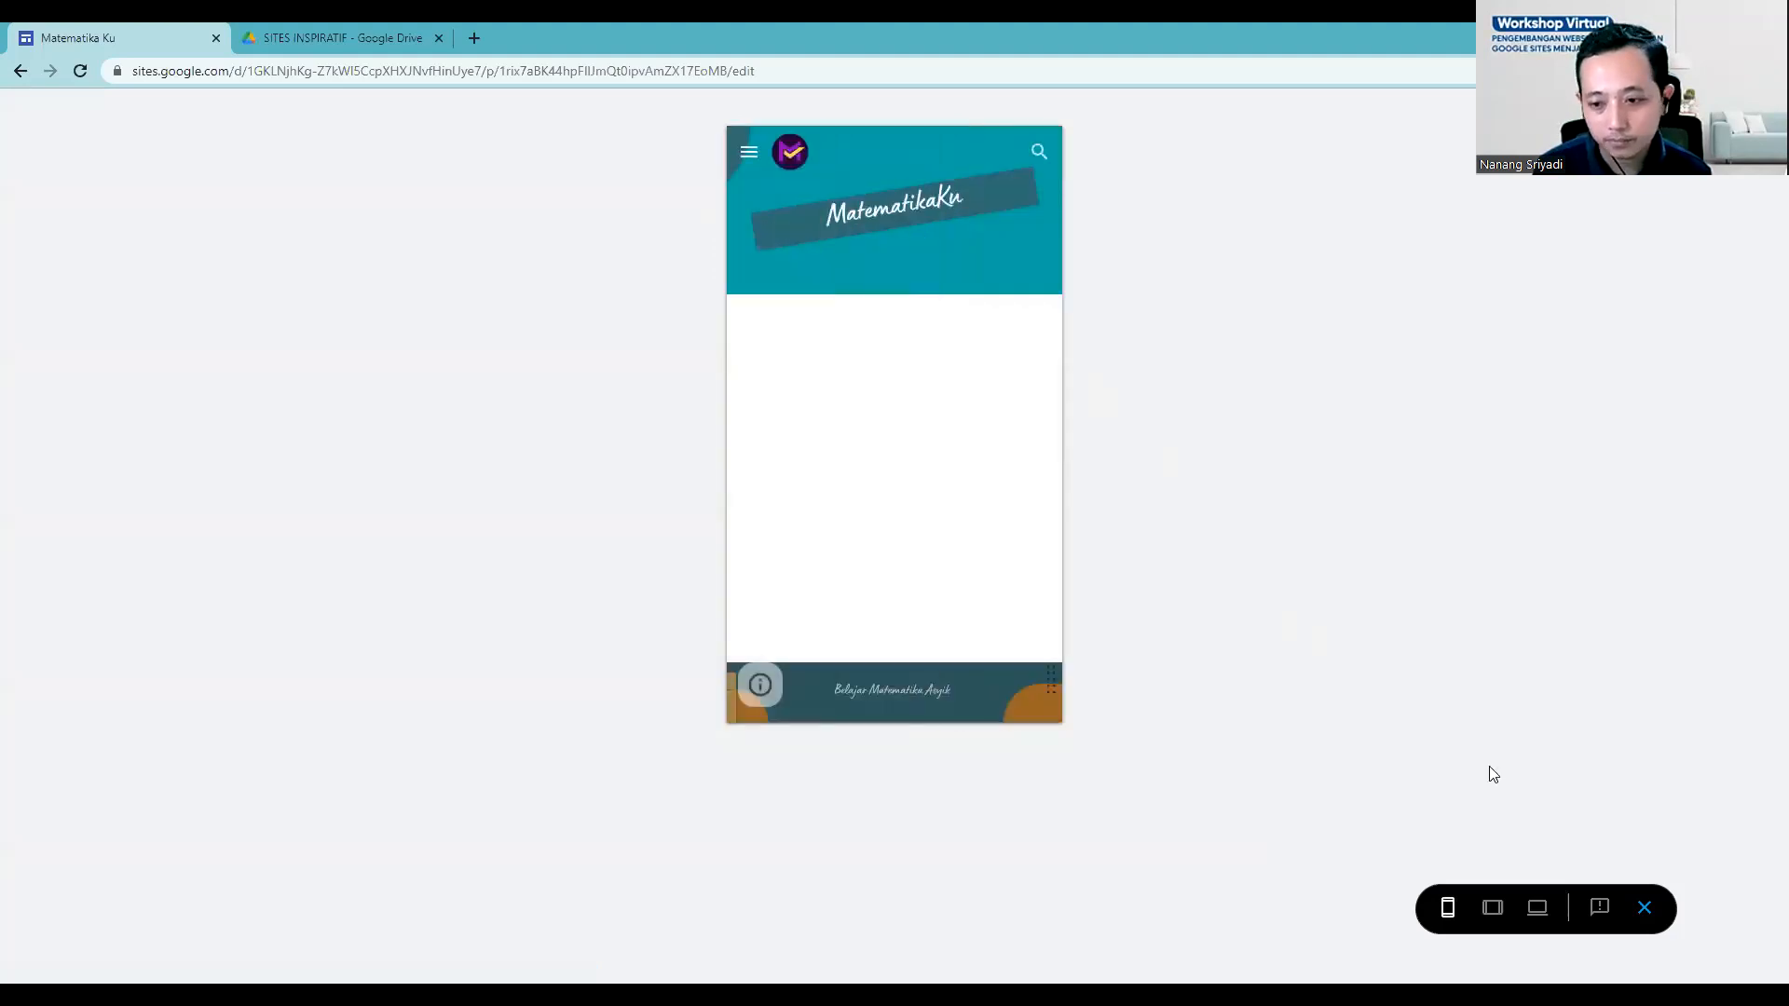
# Step: Compare Beranda in the tablet and large-screen previews, and return to the editor
pyautogui.click(1495, 923)
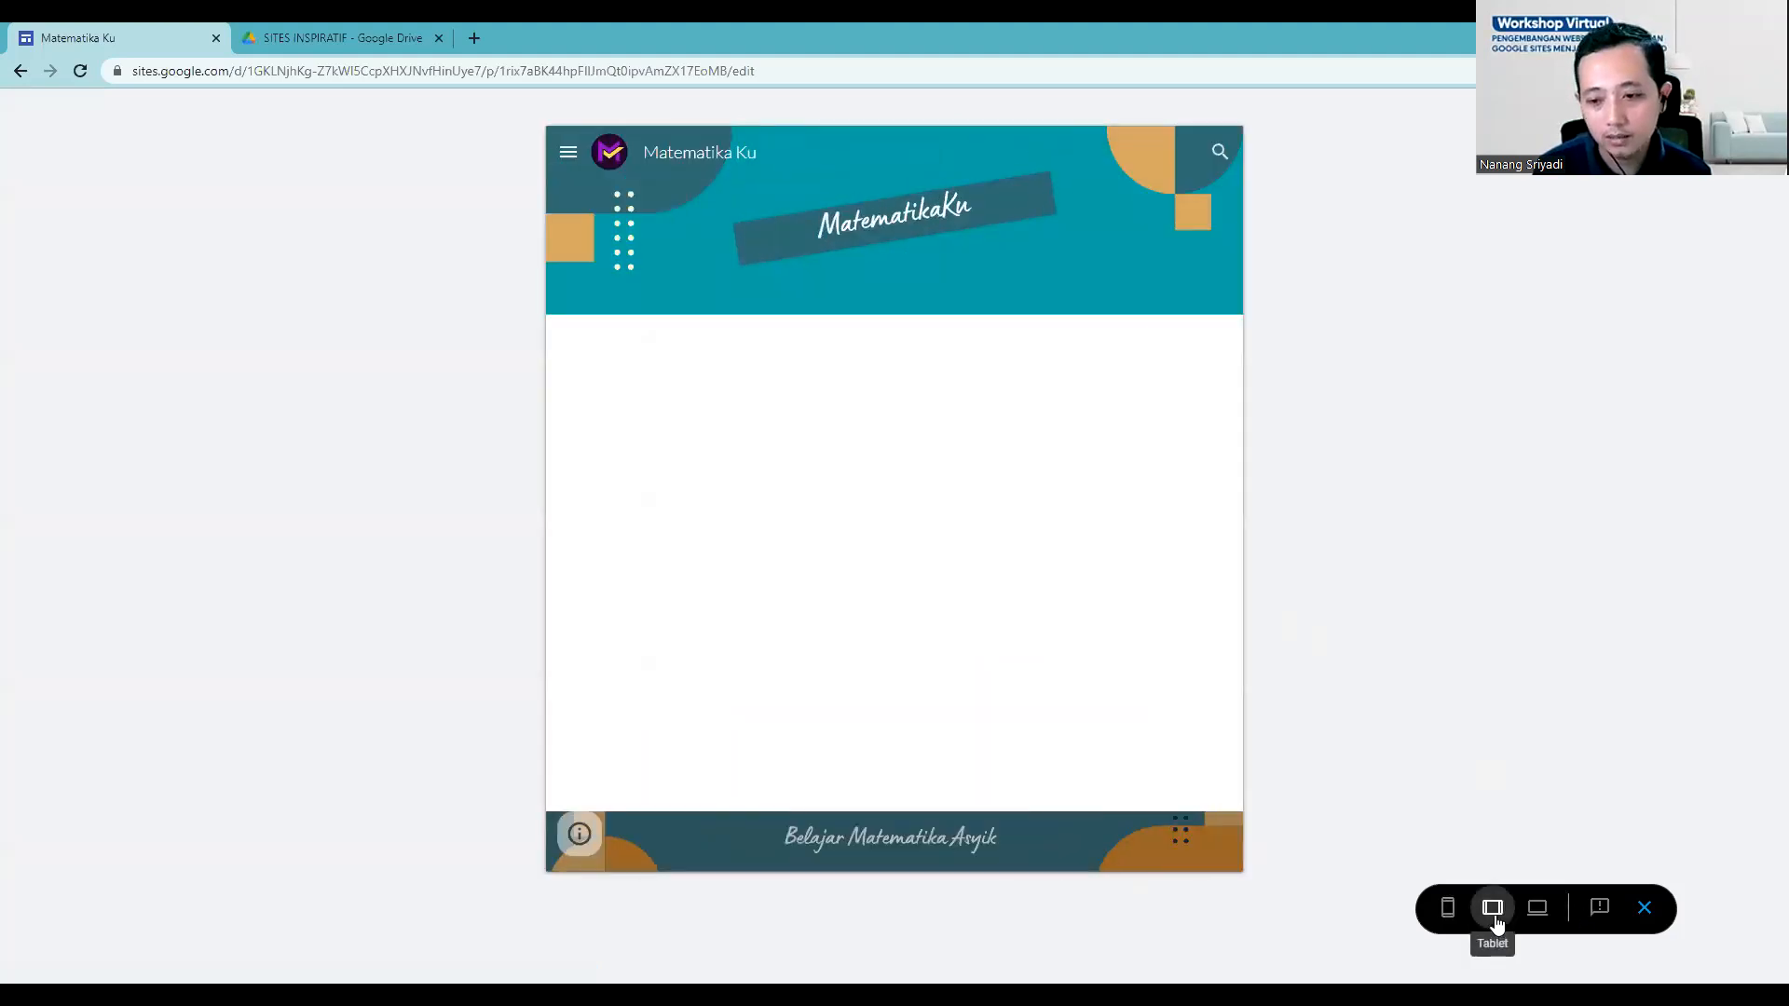
pyautogui.click(1536, 913)
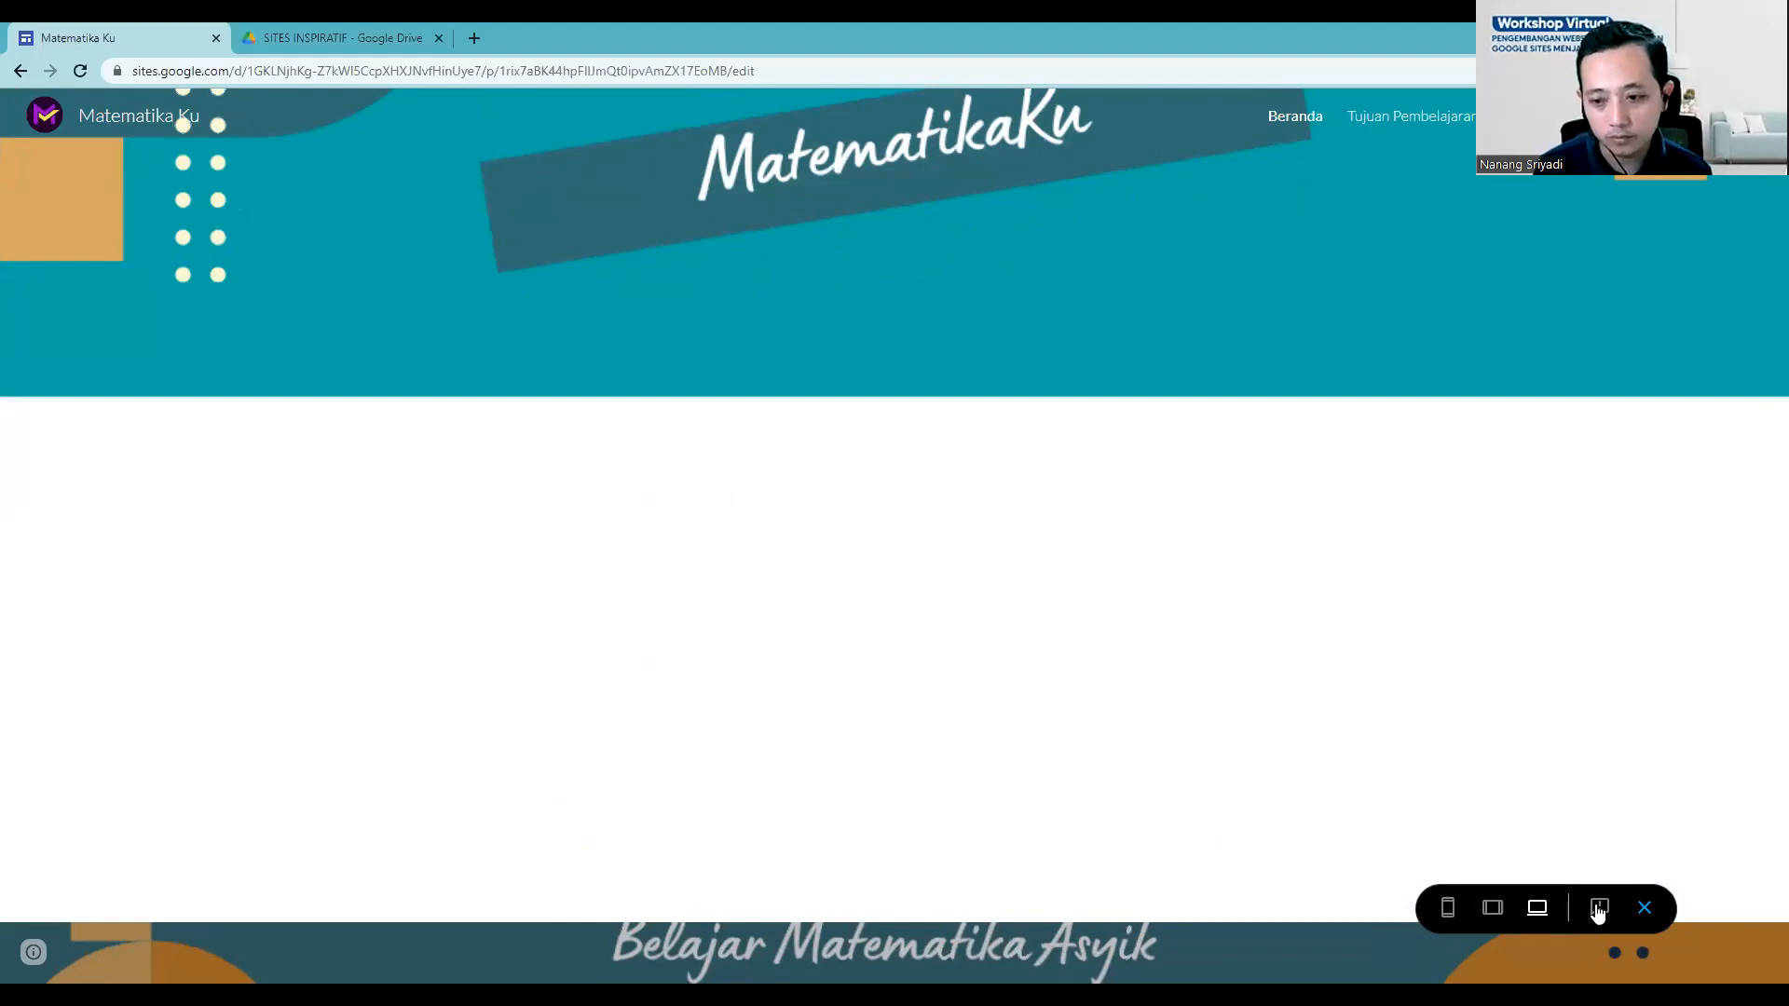
pyautogui.click(1646, 913)
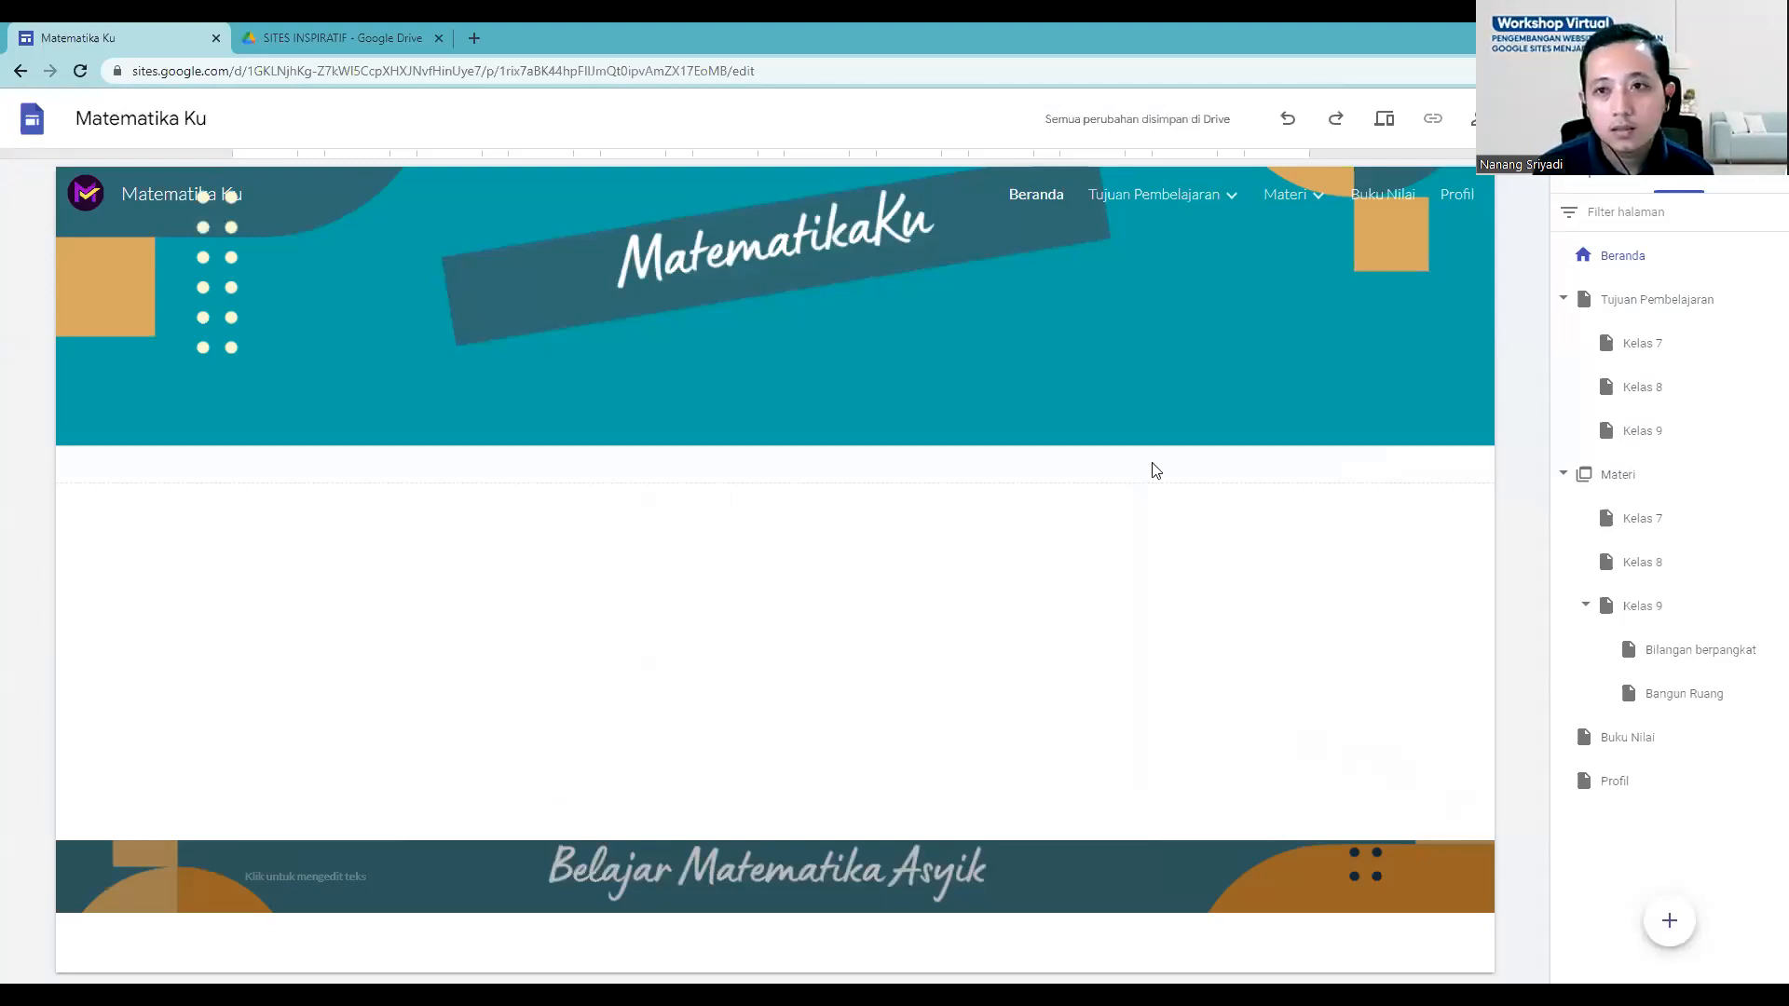
# Step: Open the site's version history to review its saved versions
pyautogui.moveTo(1196, 431)
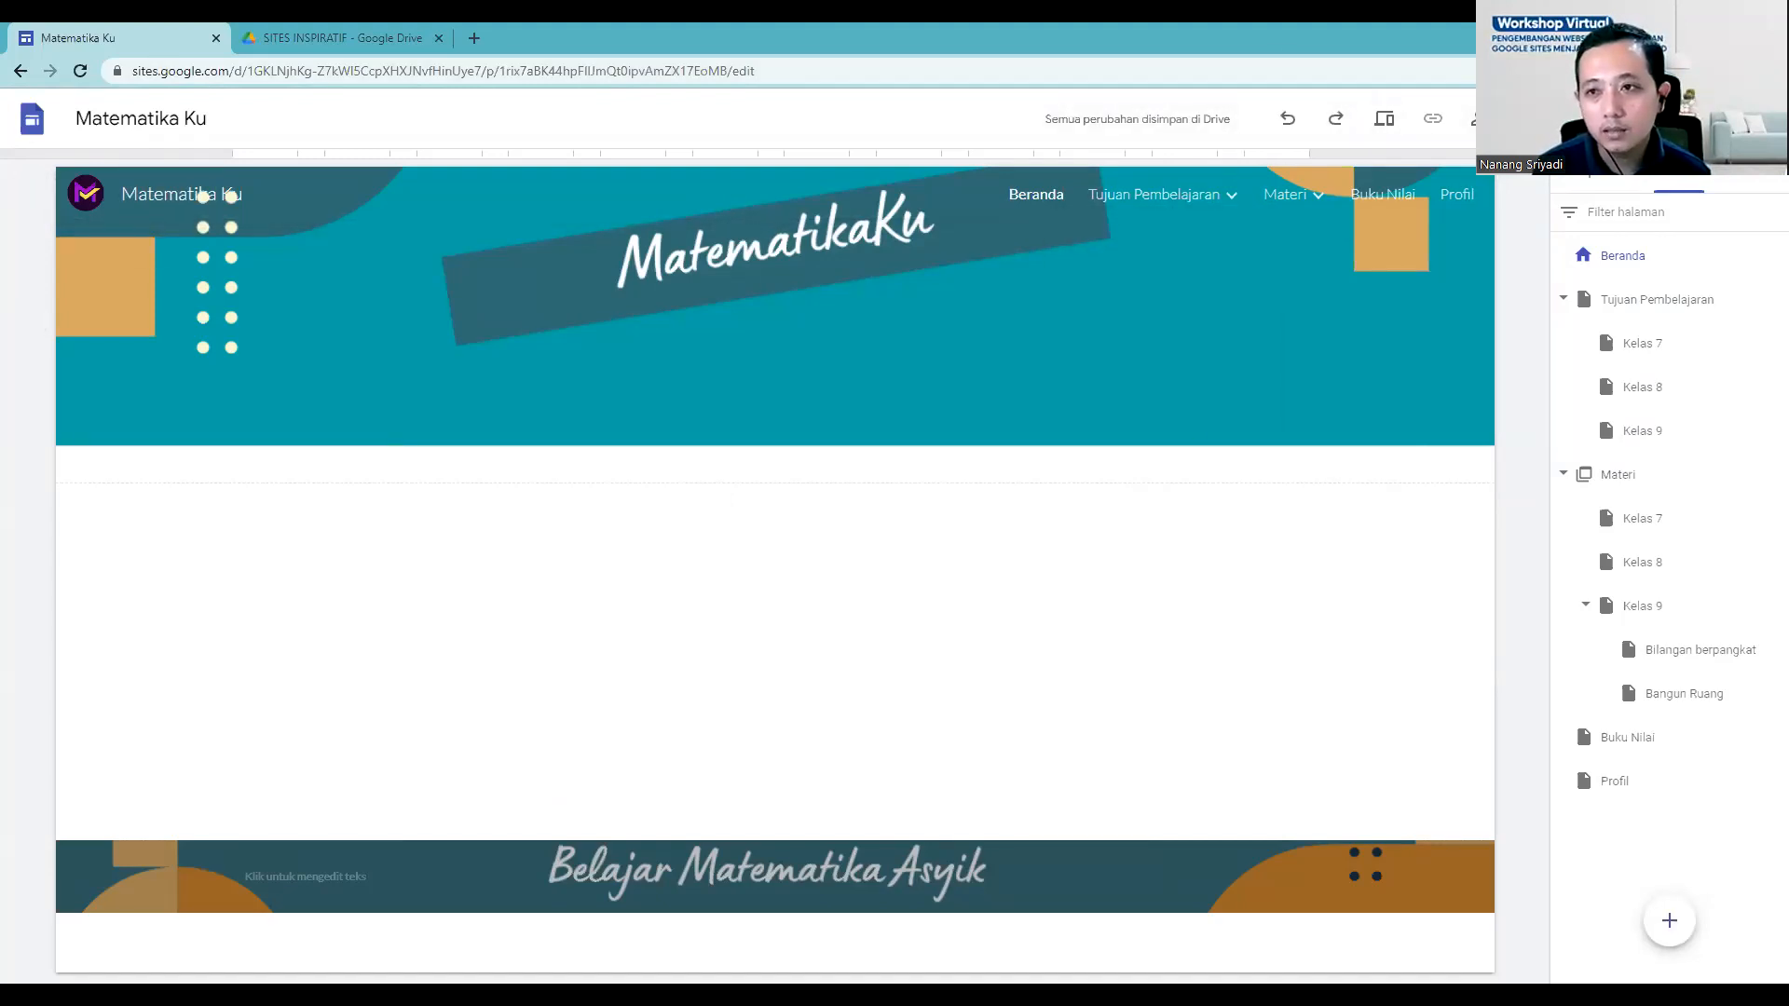
pyautogui.click(1578, 119)
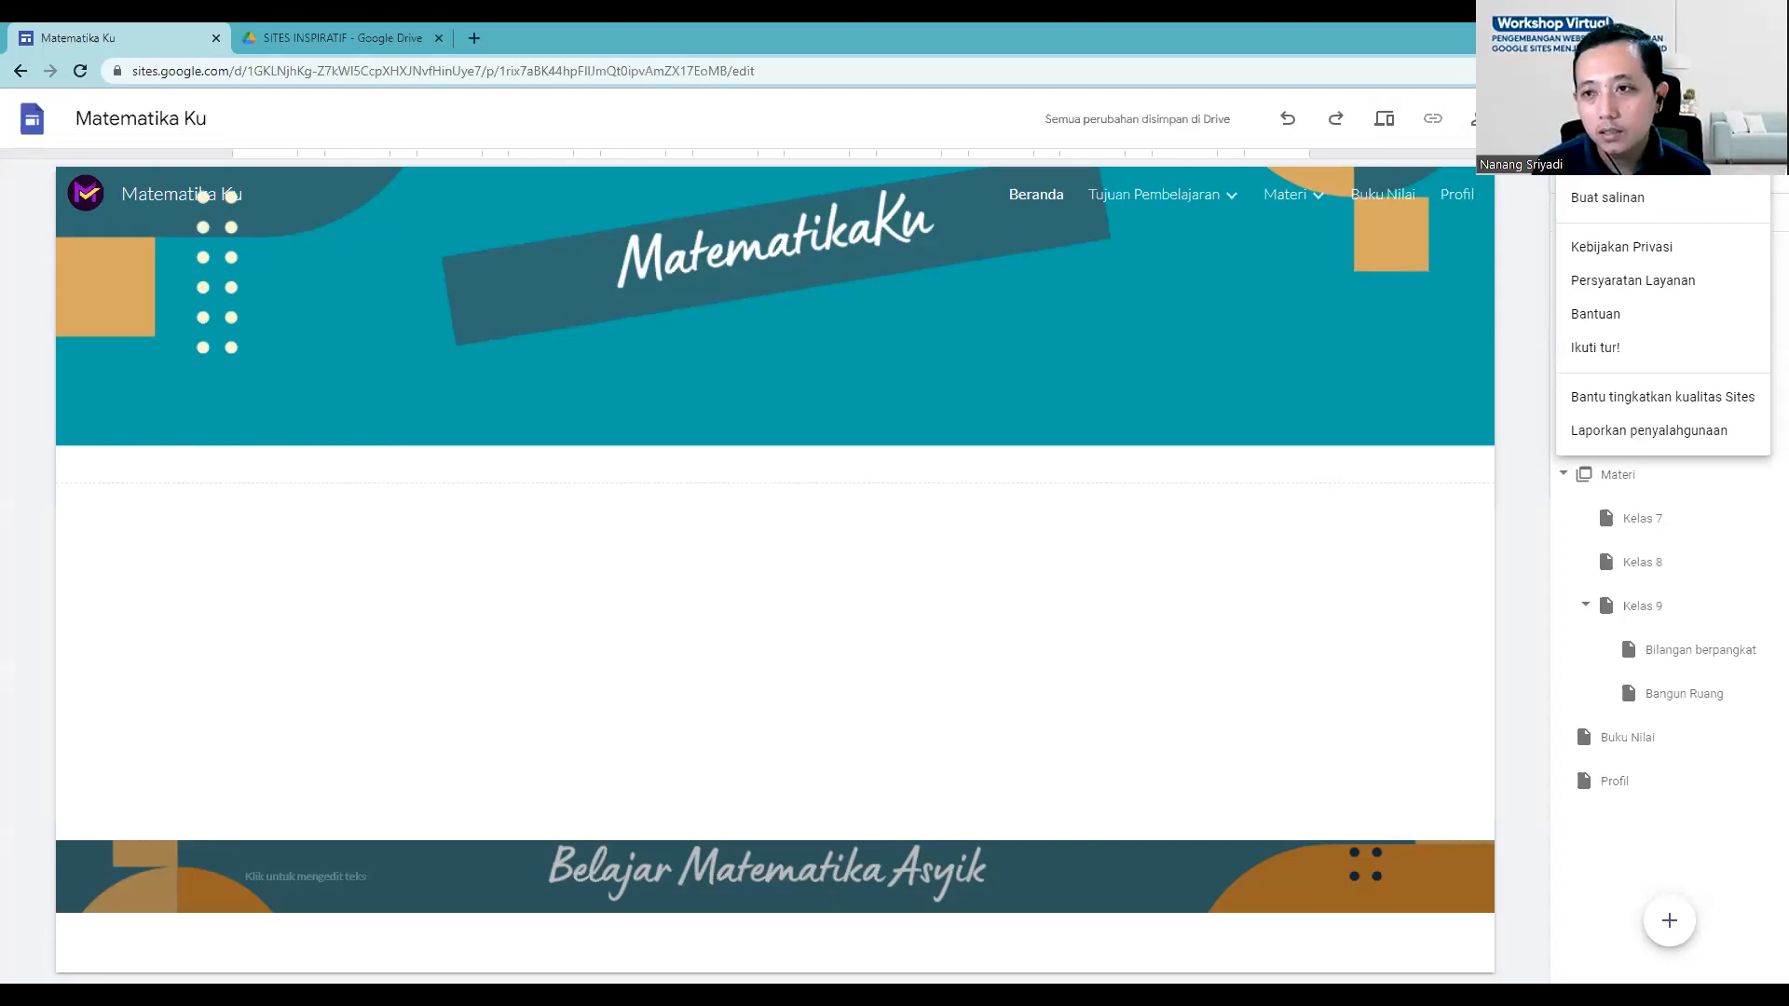
pyautogui.click(1617, 177)
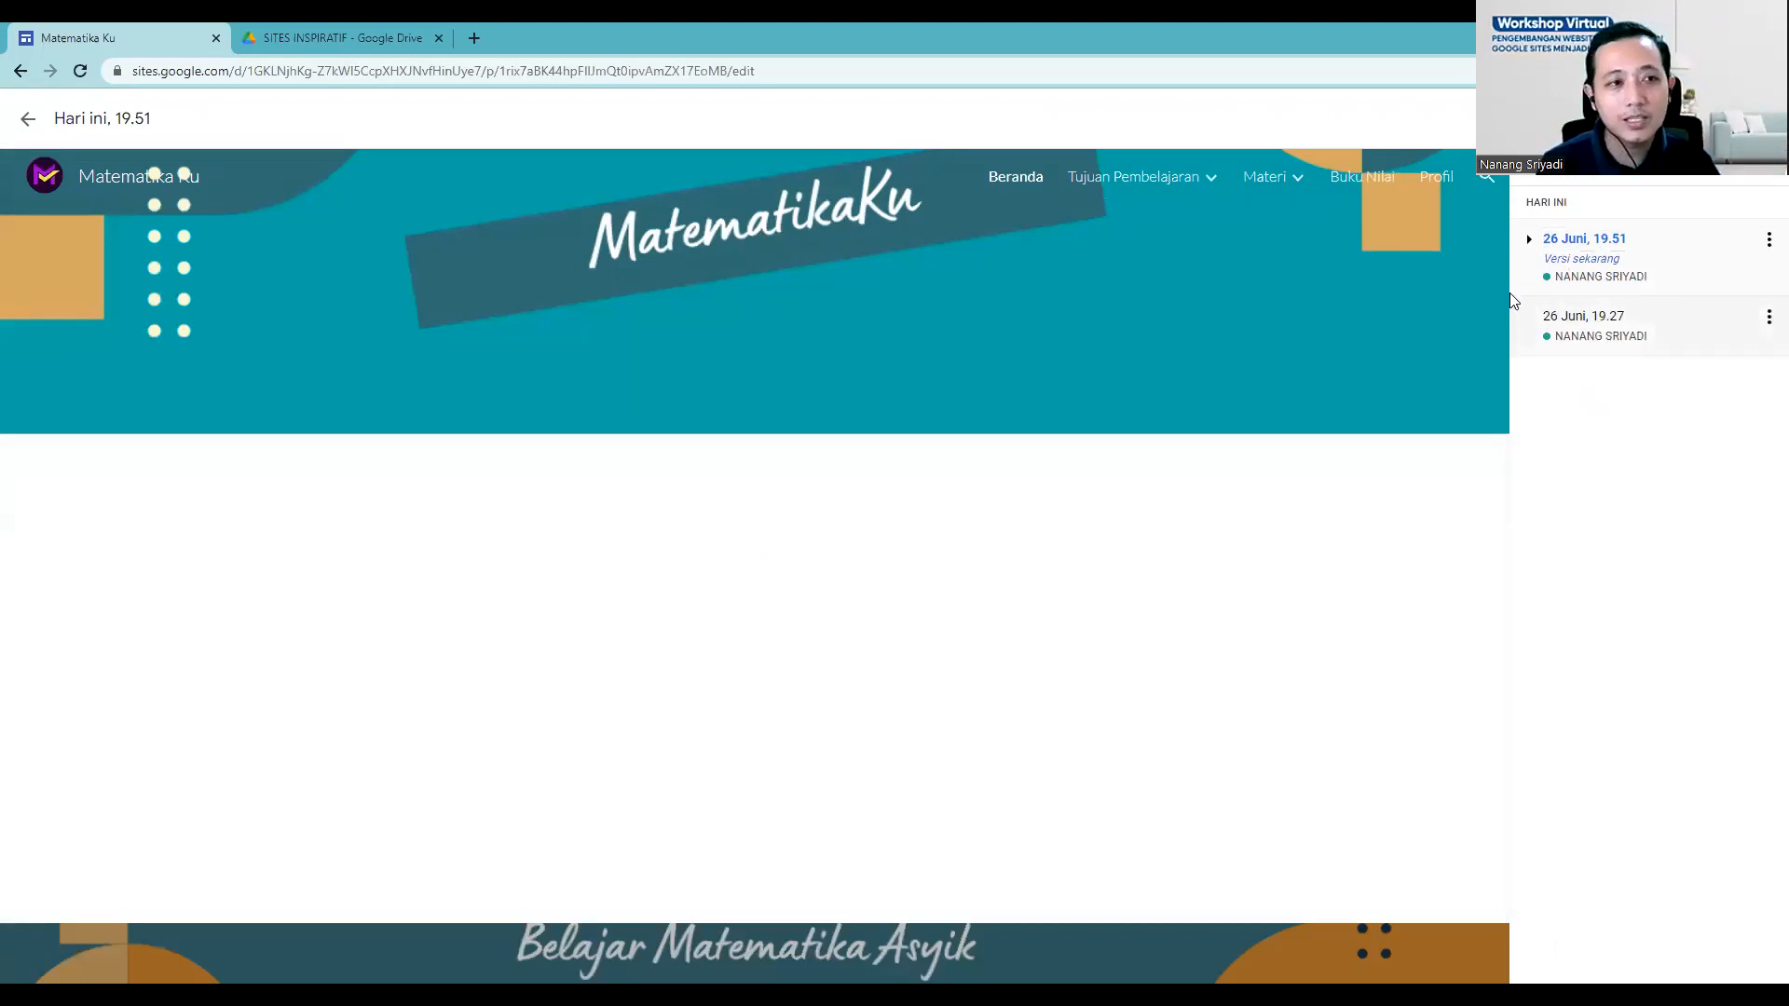
# Step: Leave the version history and share the site's draft for editing with anyone who has the link (Siapa saja yang memiliki link)
pyautogui.click(27, 119)
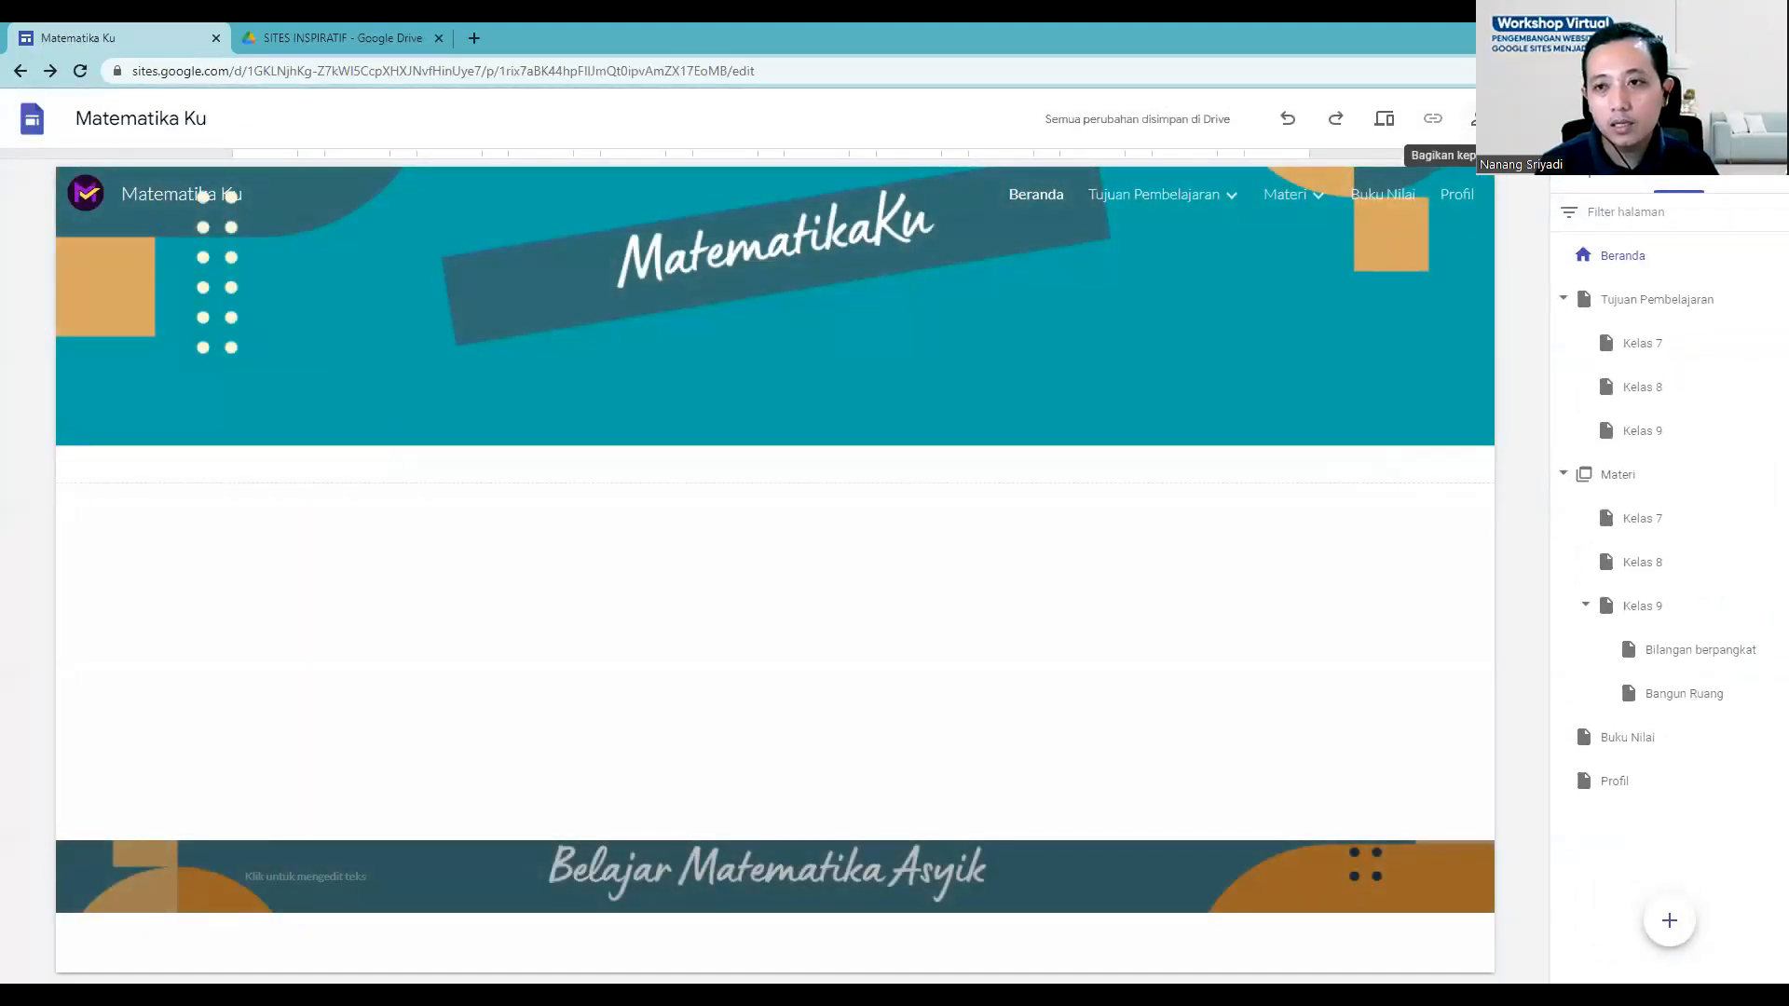
pyautogui.click(1480, 118)
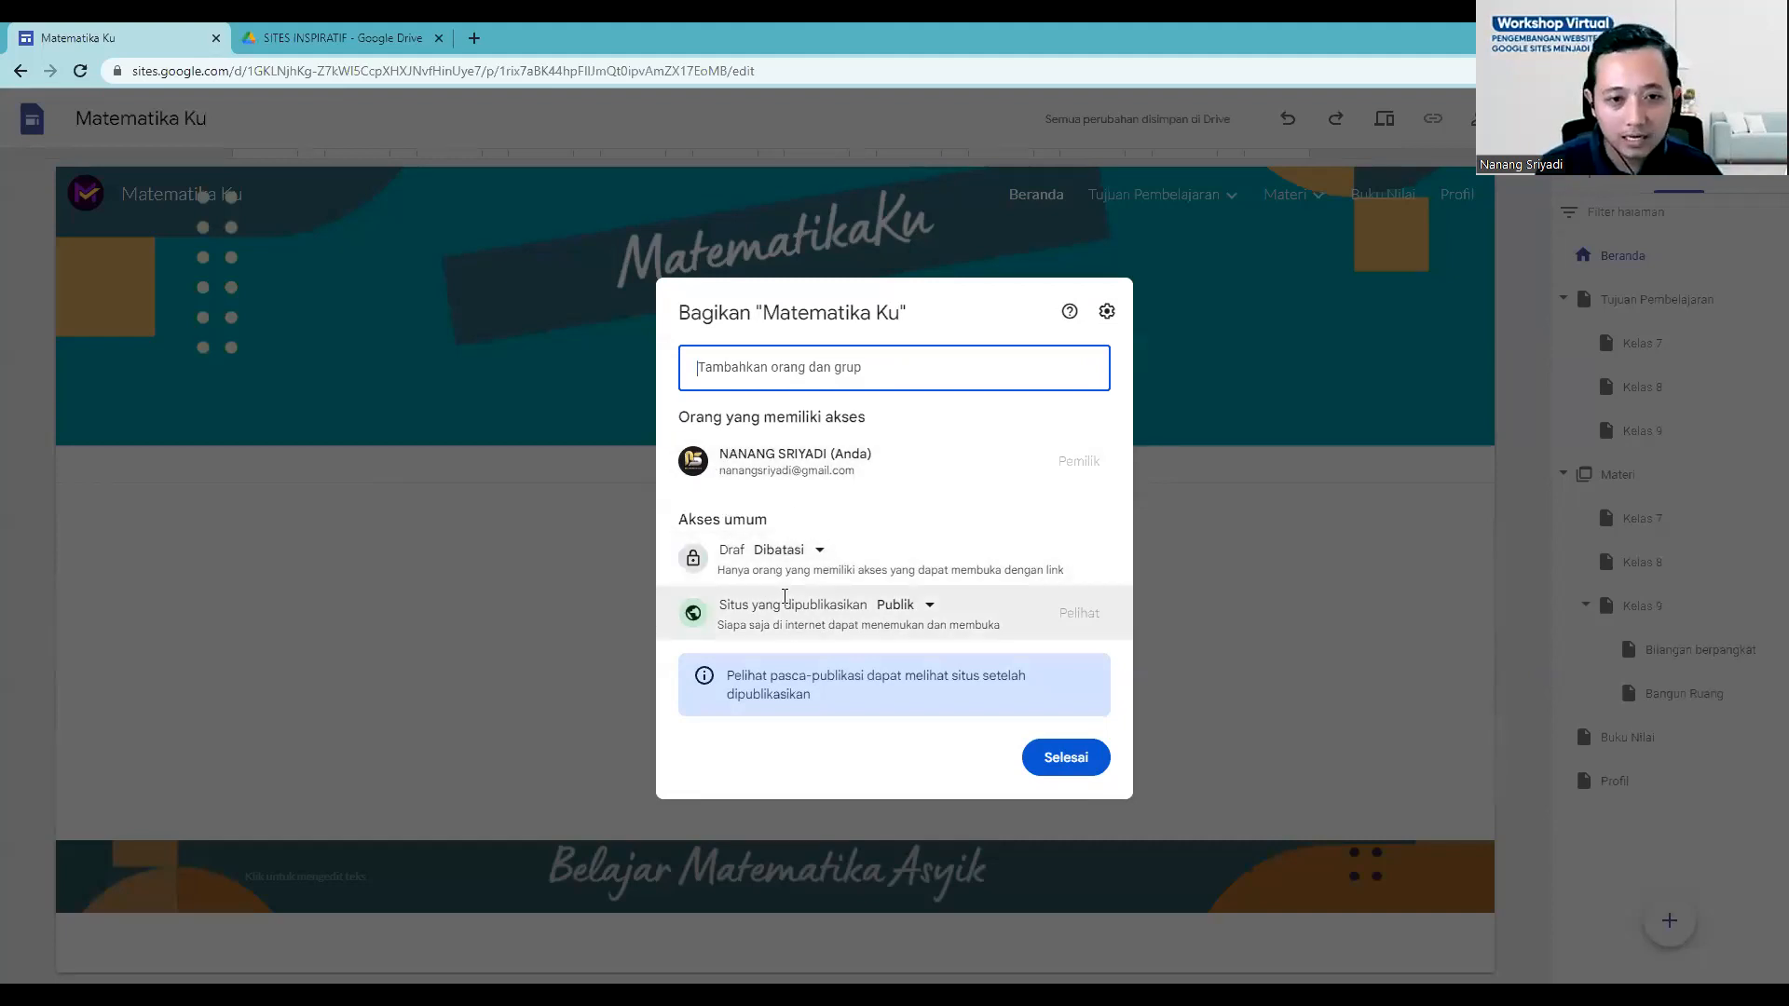
pyautogui.click(816, 553)
pyautogui.click(837, 633)
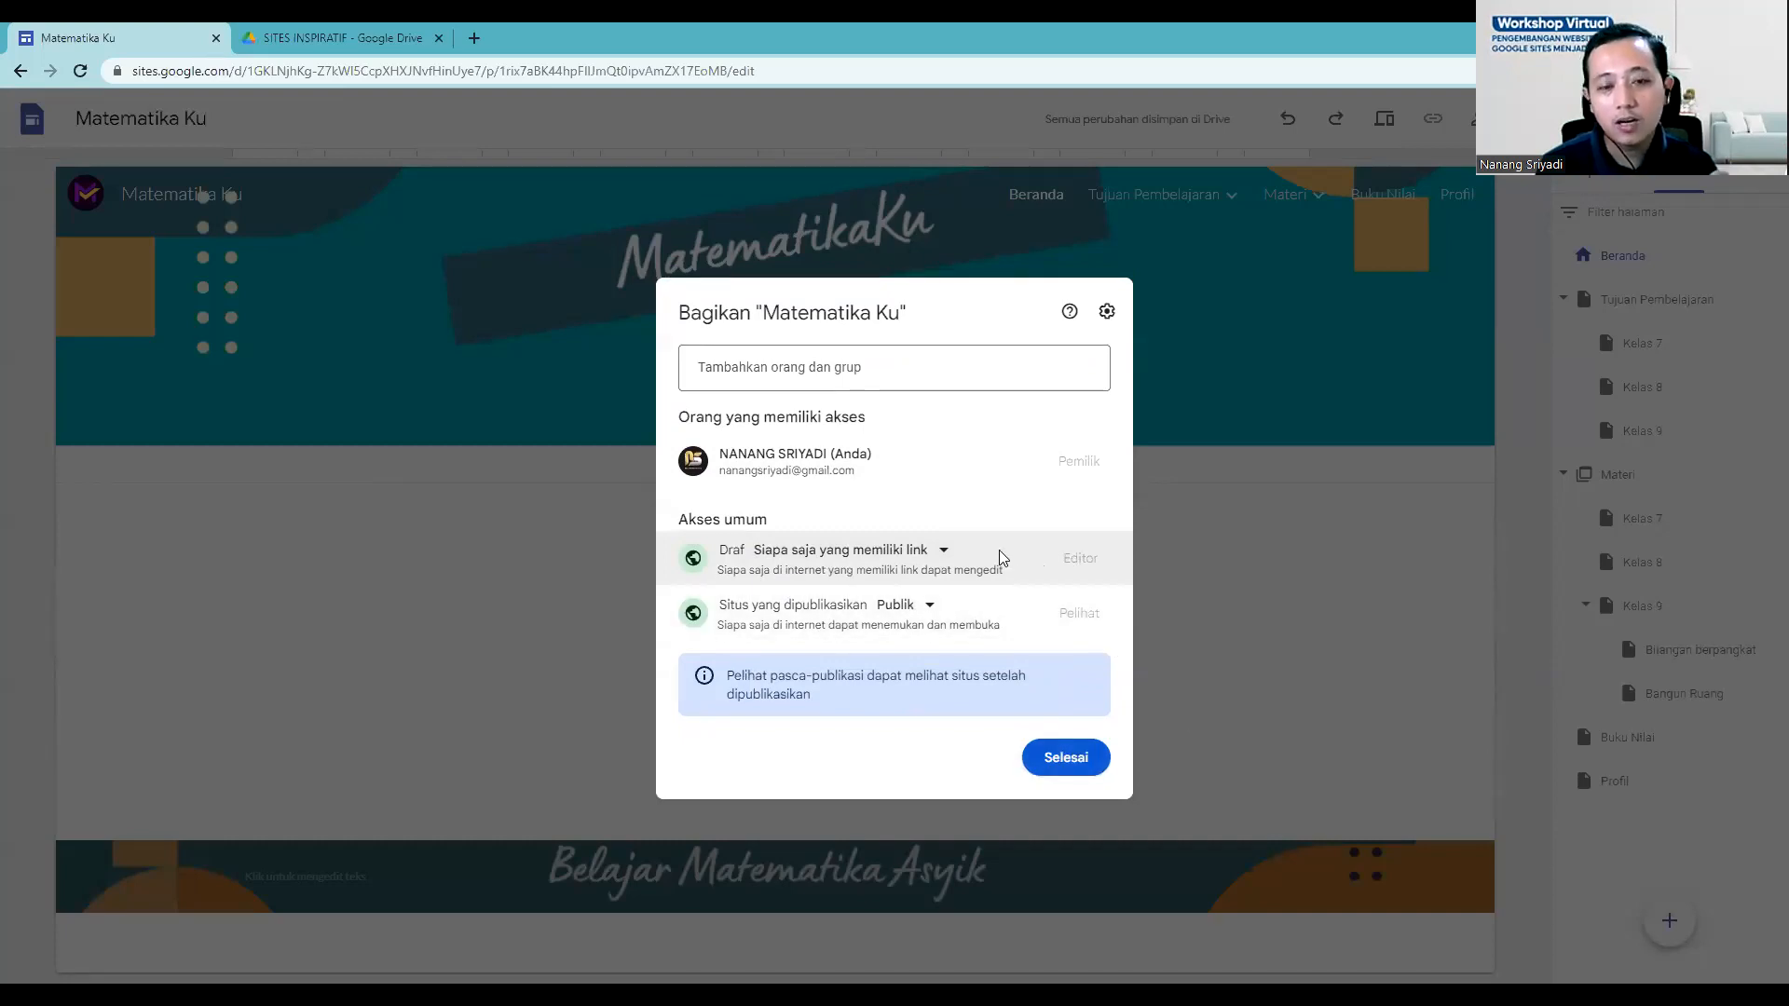
pyautogui.click(771, 69)
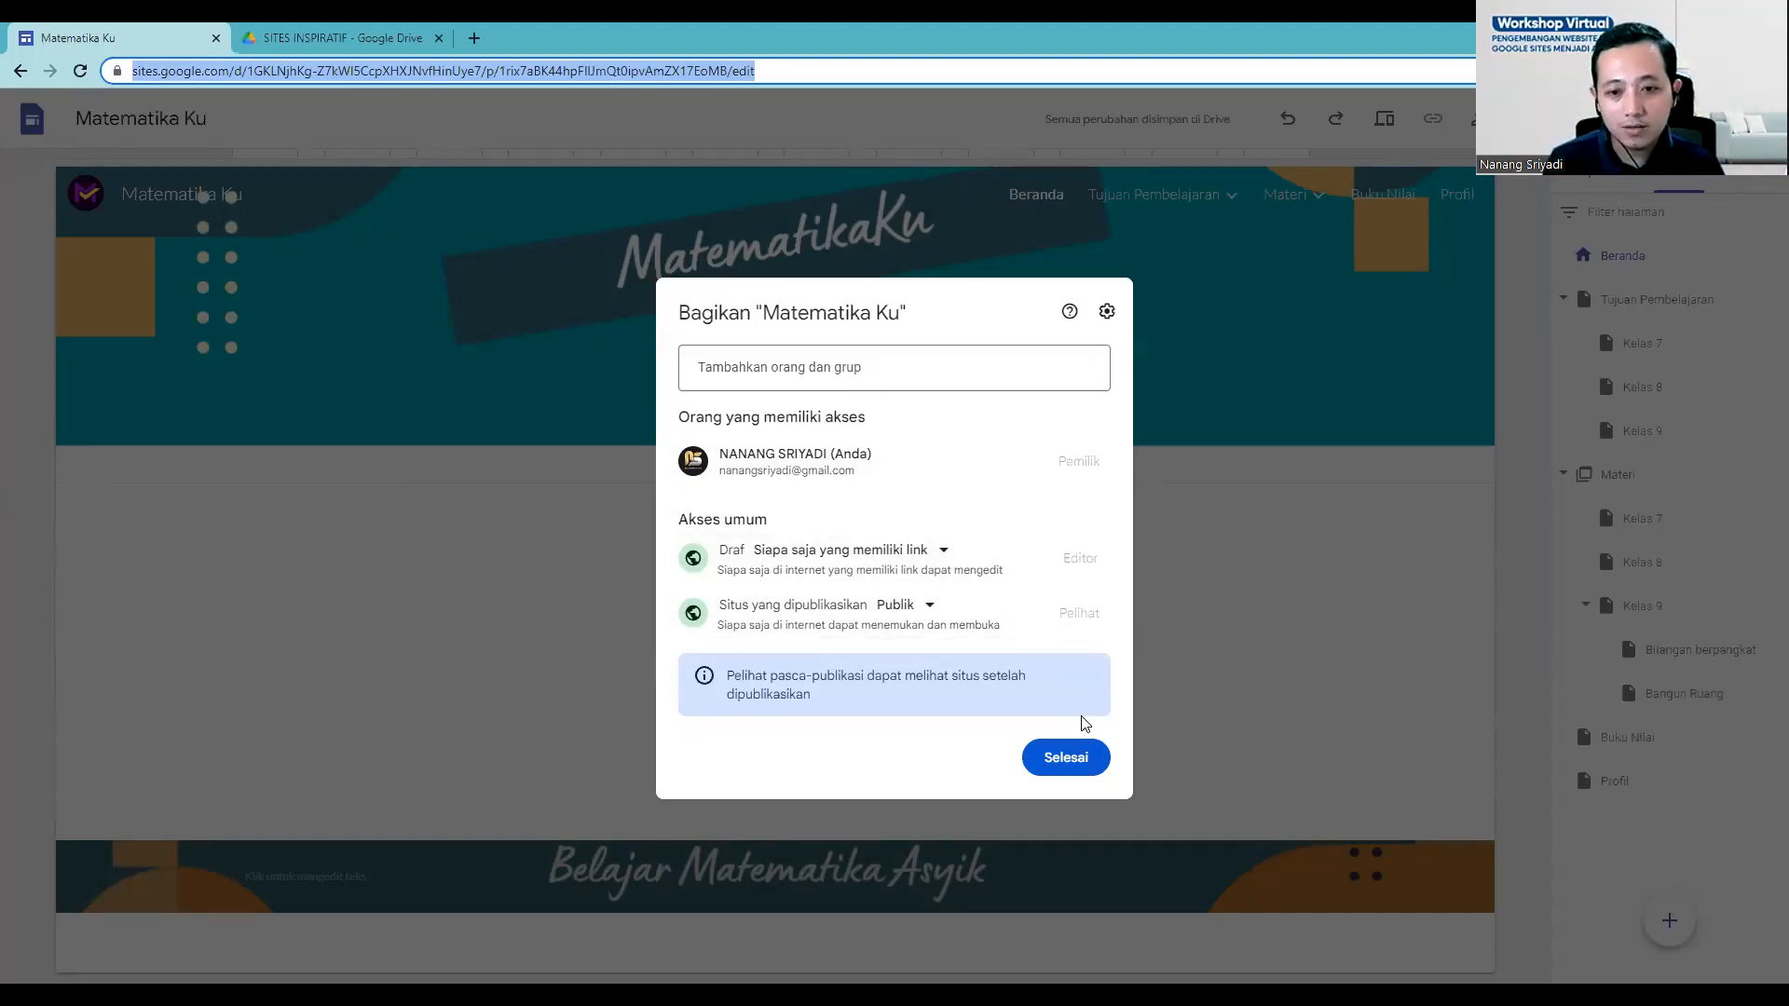
pyautogui.click(1081, 750)
# Step: Review the general access settings of the site's draft and of the published site in the sharing settings
pyautogui.moveTo(1297, 202)
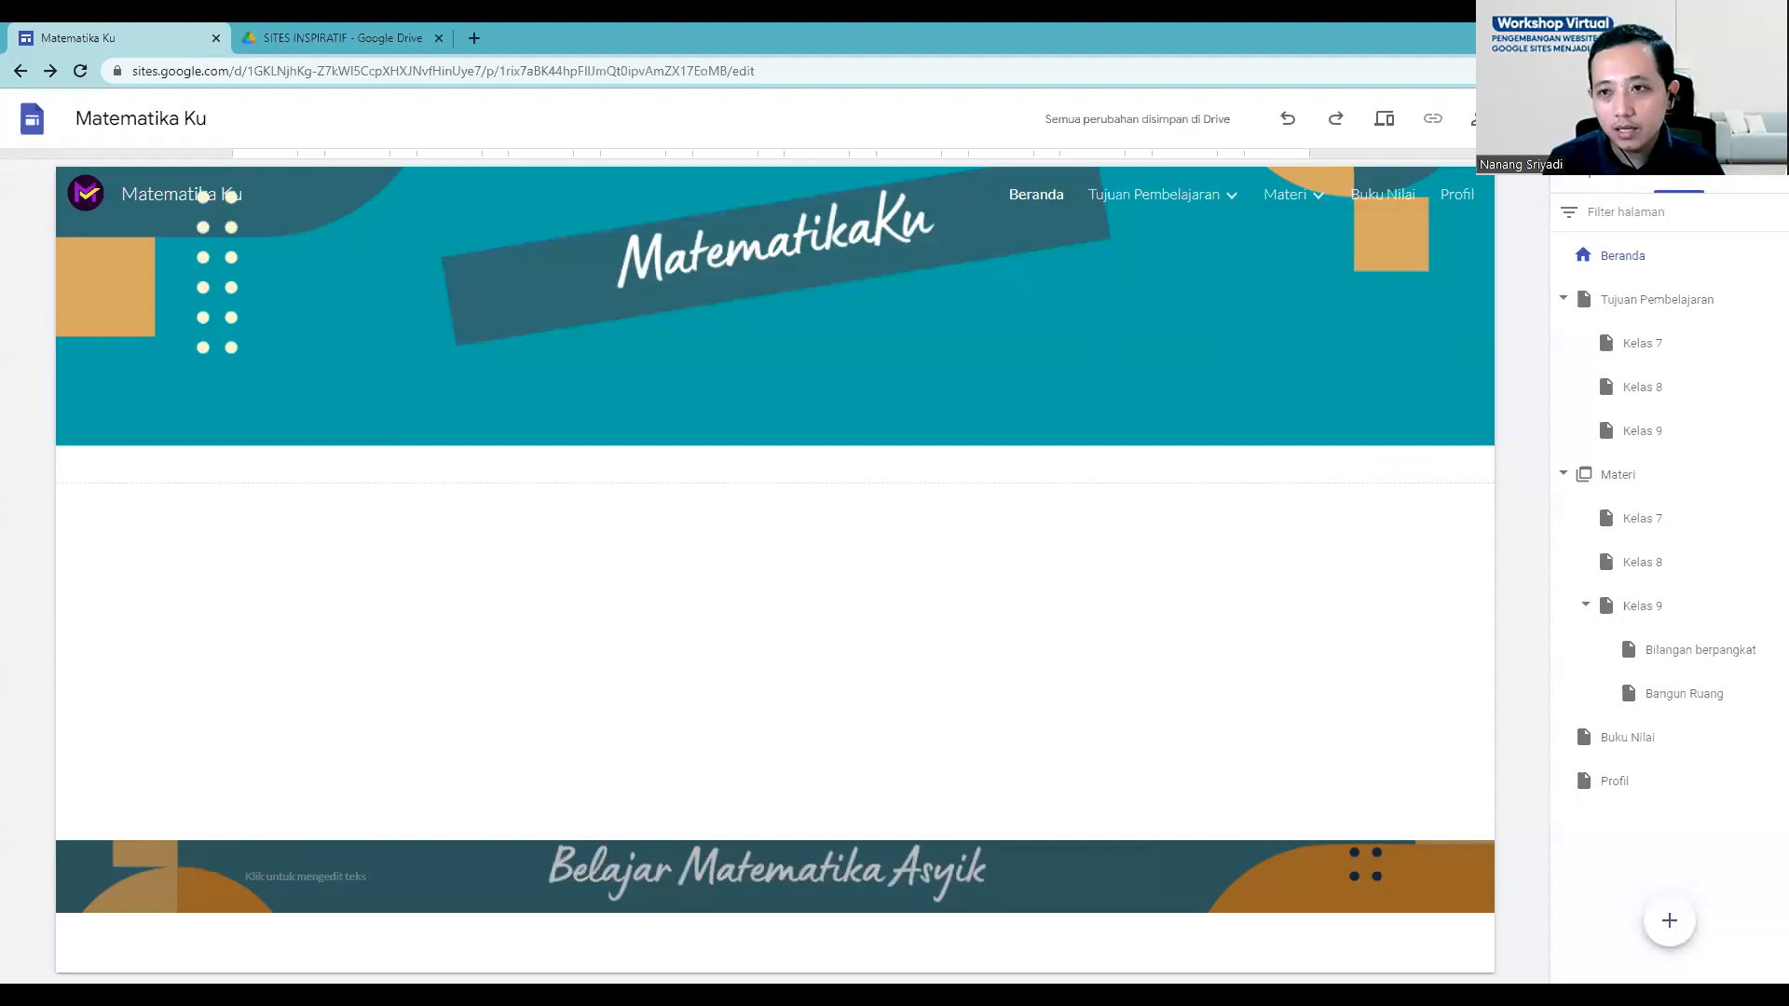
pyautogui.click(1481, 119)
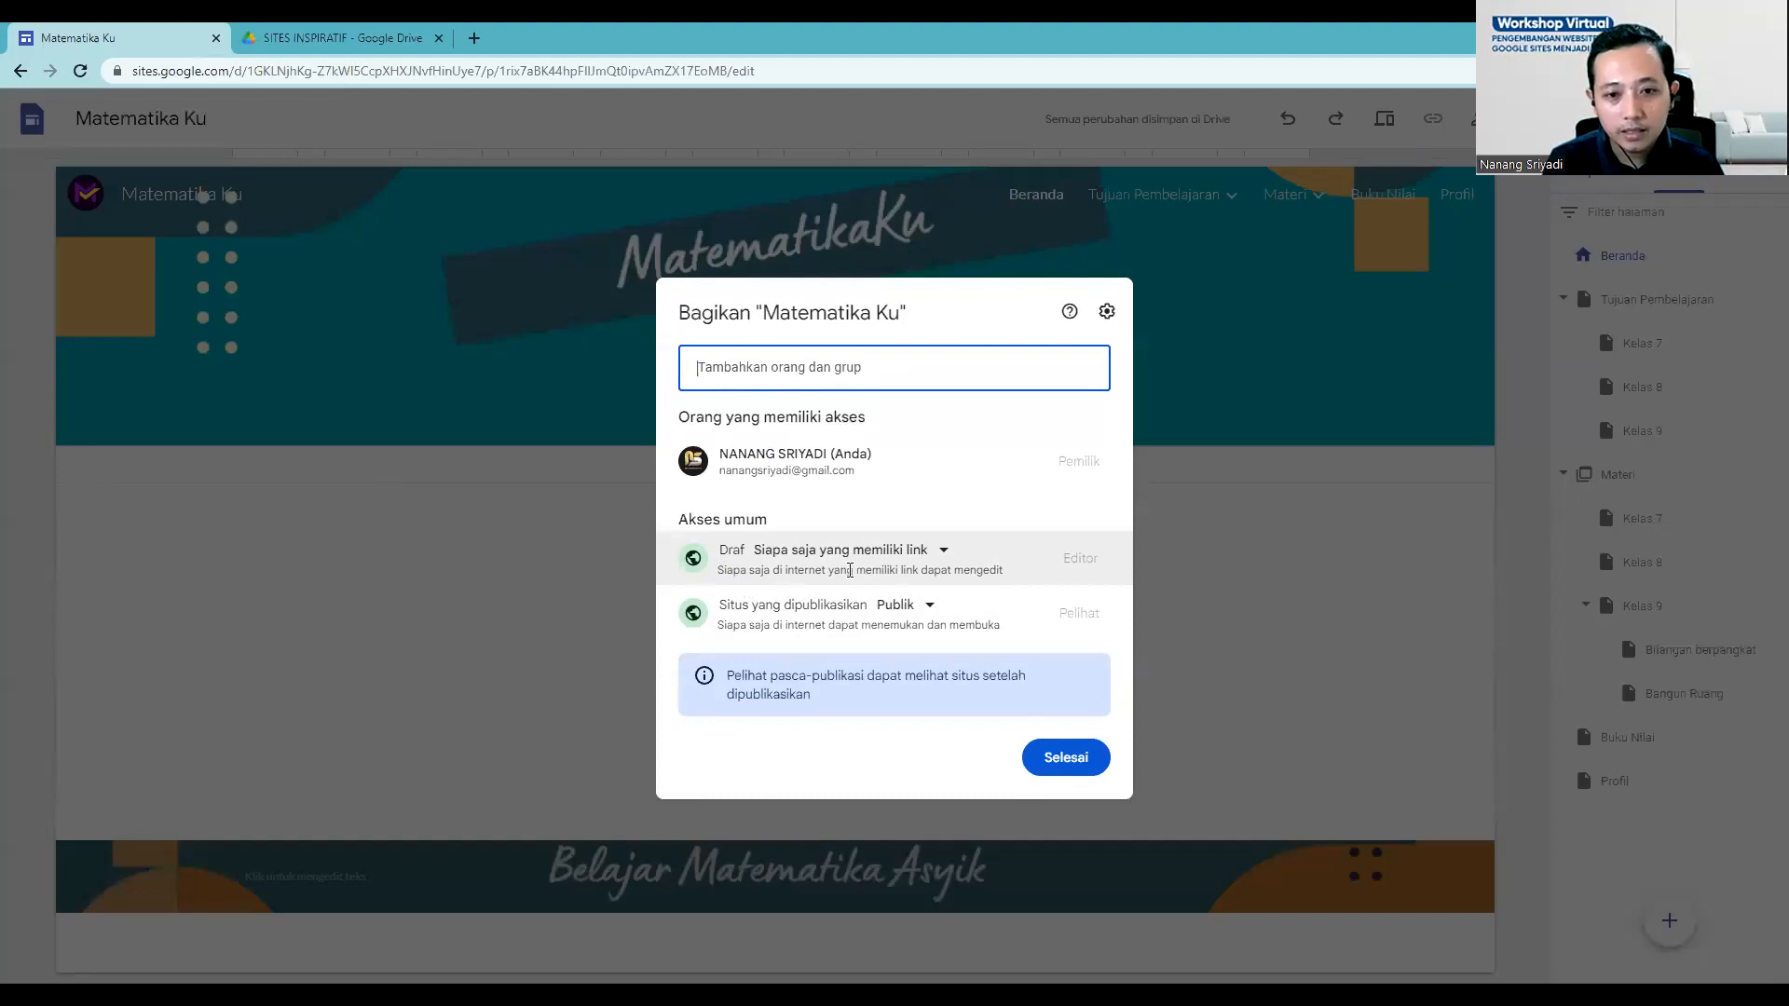
pyautogui.click(1071, 757)
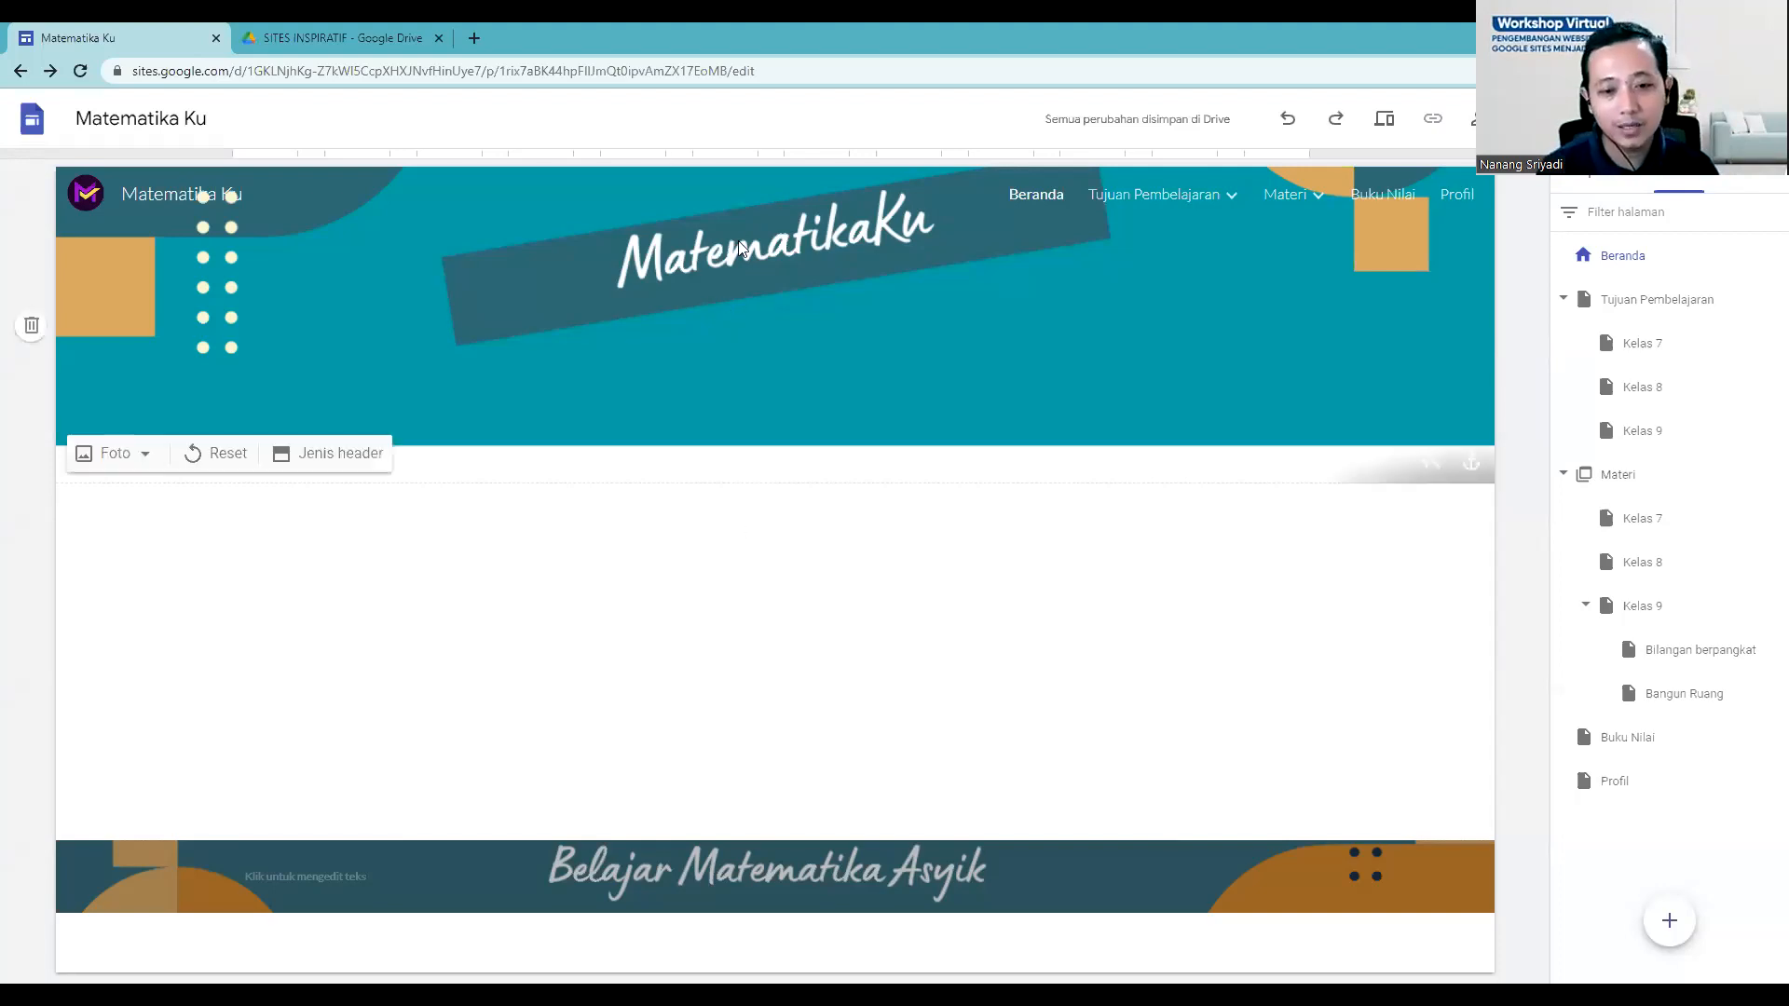
pyautogui.click(1481, 118)
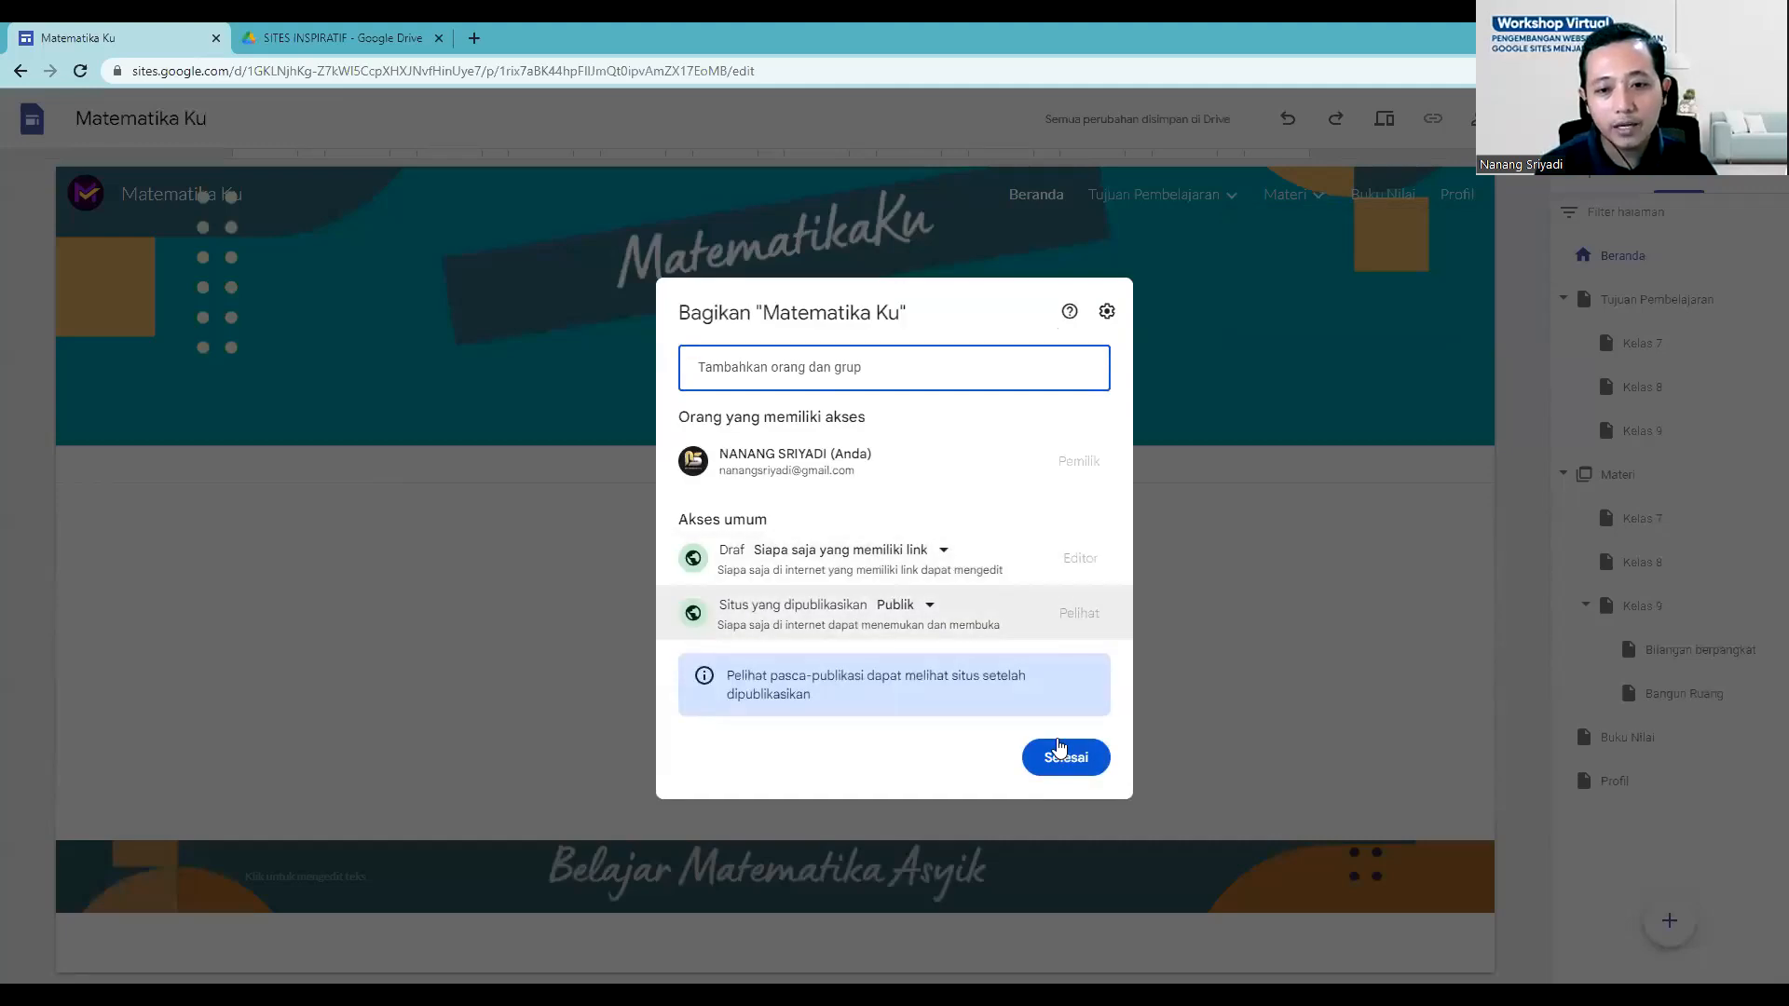
pyautogui.click(1060, 750)
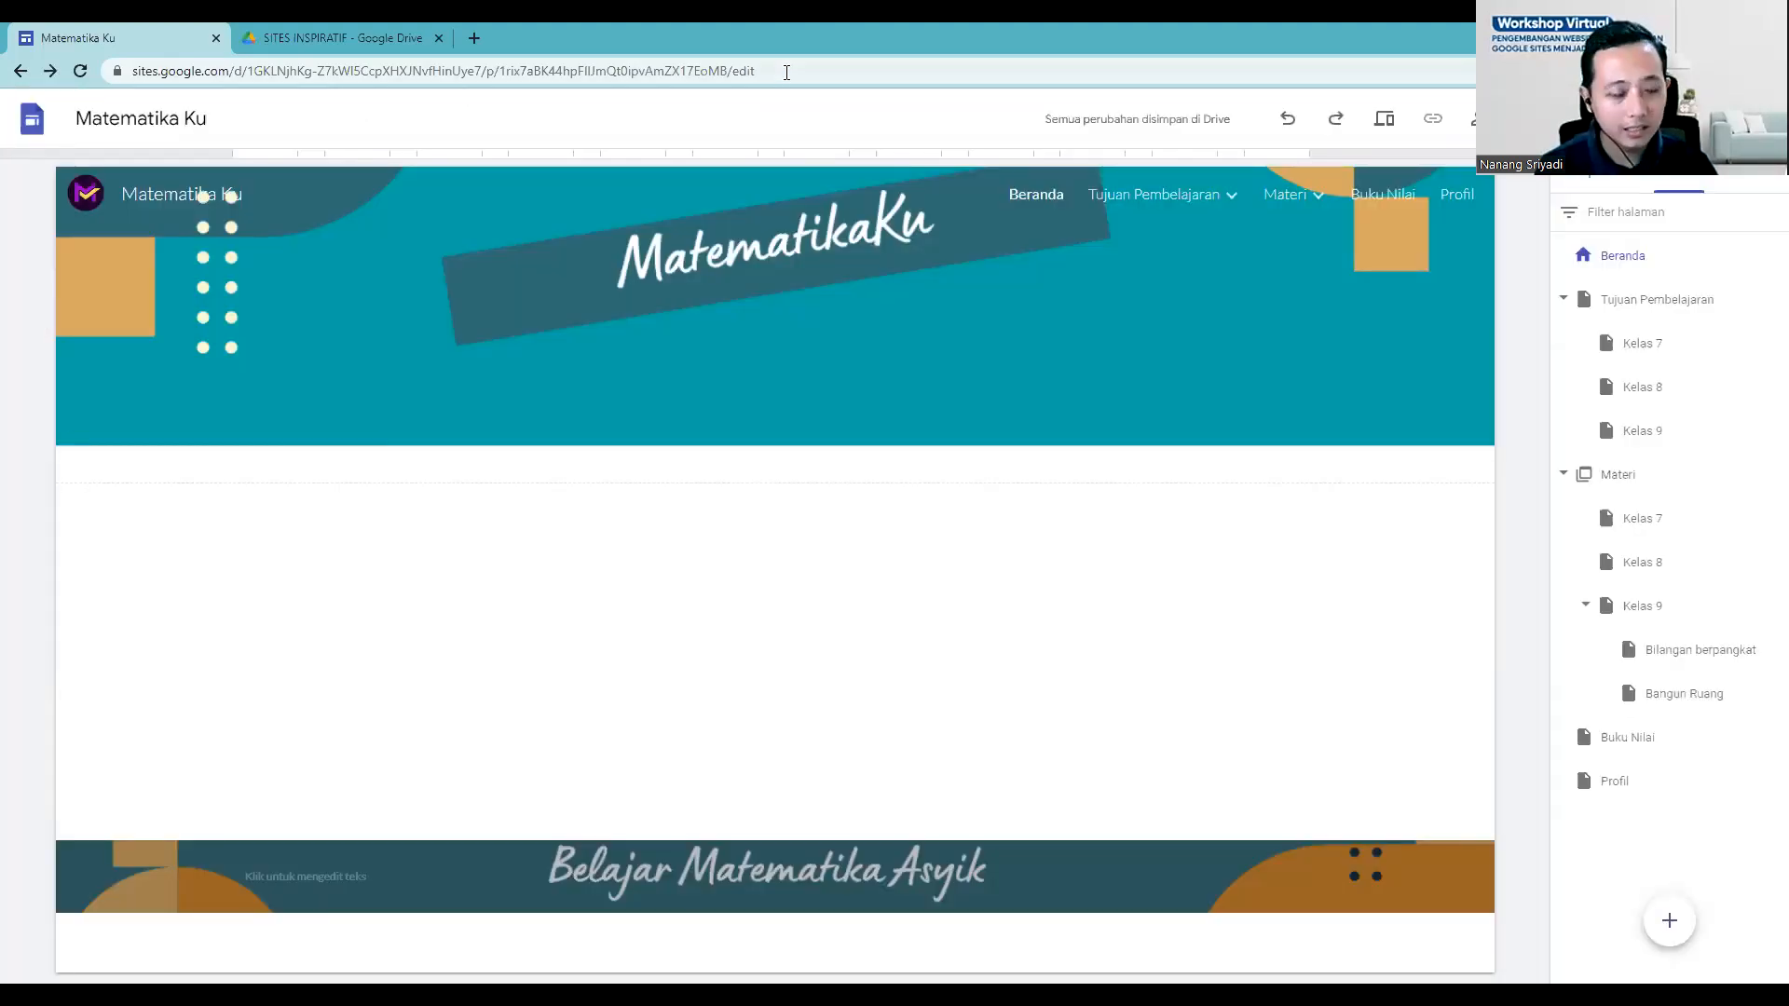
# Step: Select the site's full editing address for sharing, and check which collaborators are in the editor
pyautogui.click(786, 73)
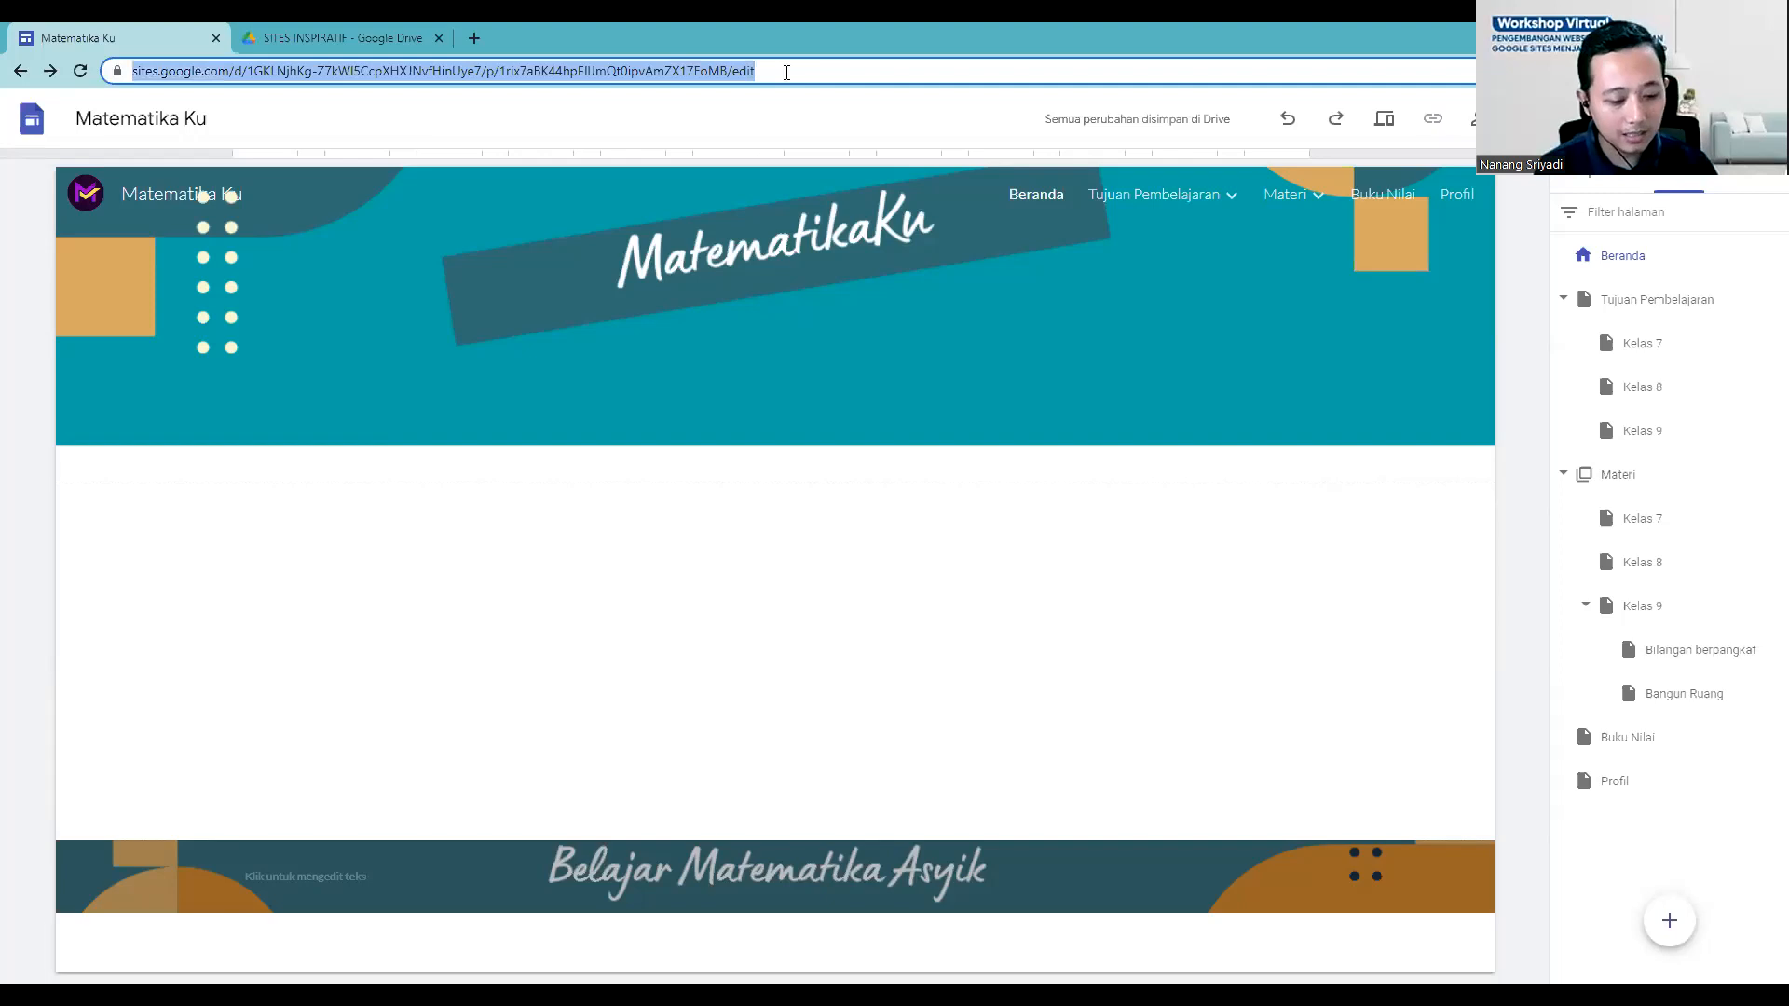
pyautogui.click(902, 568)
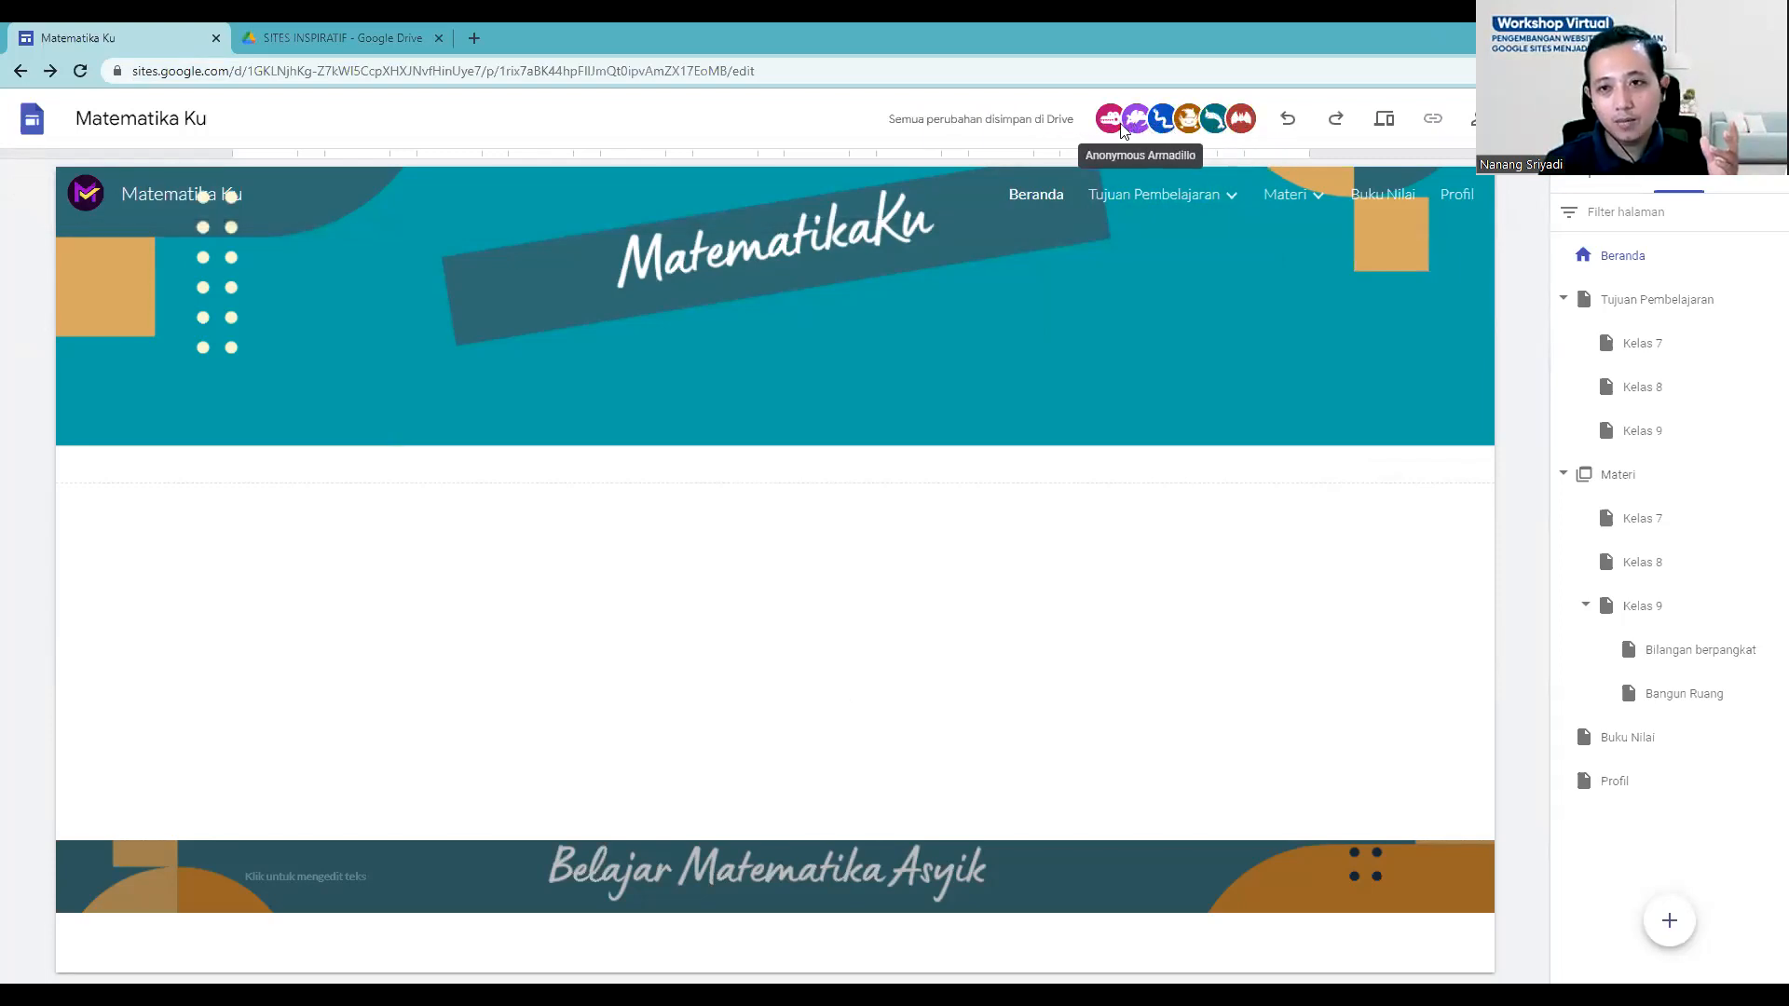
pyautogui.moveTo(1317, 356)
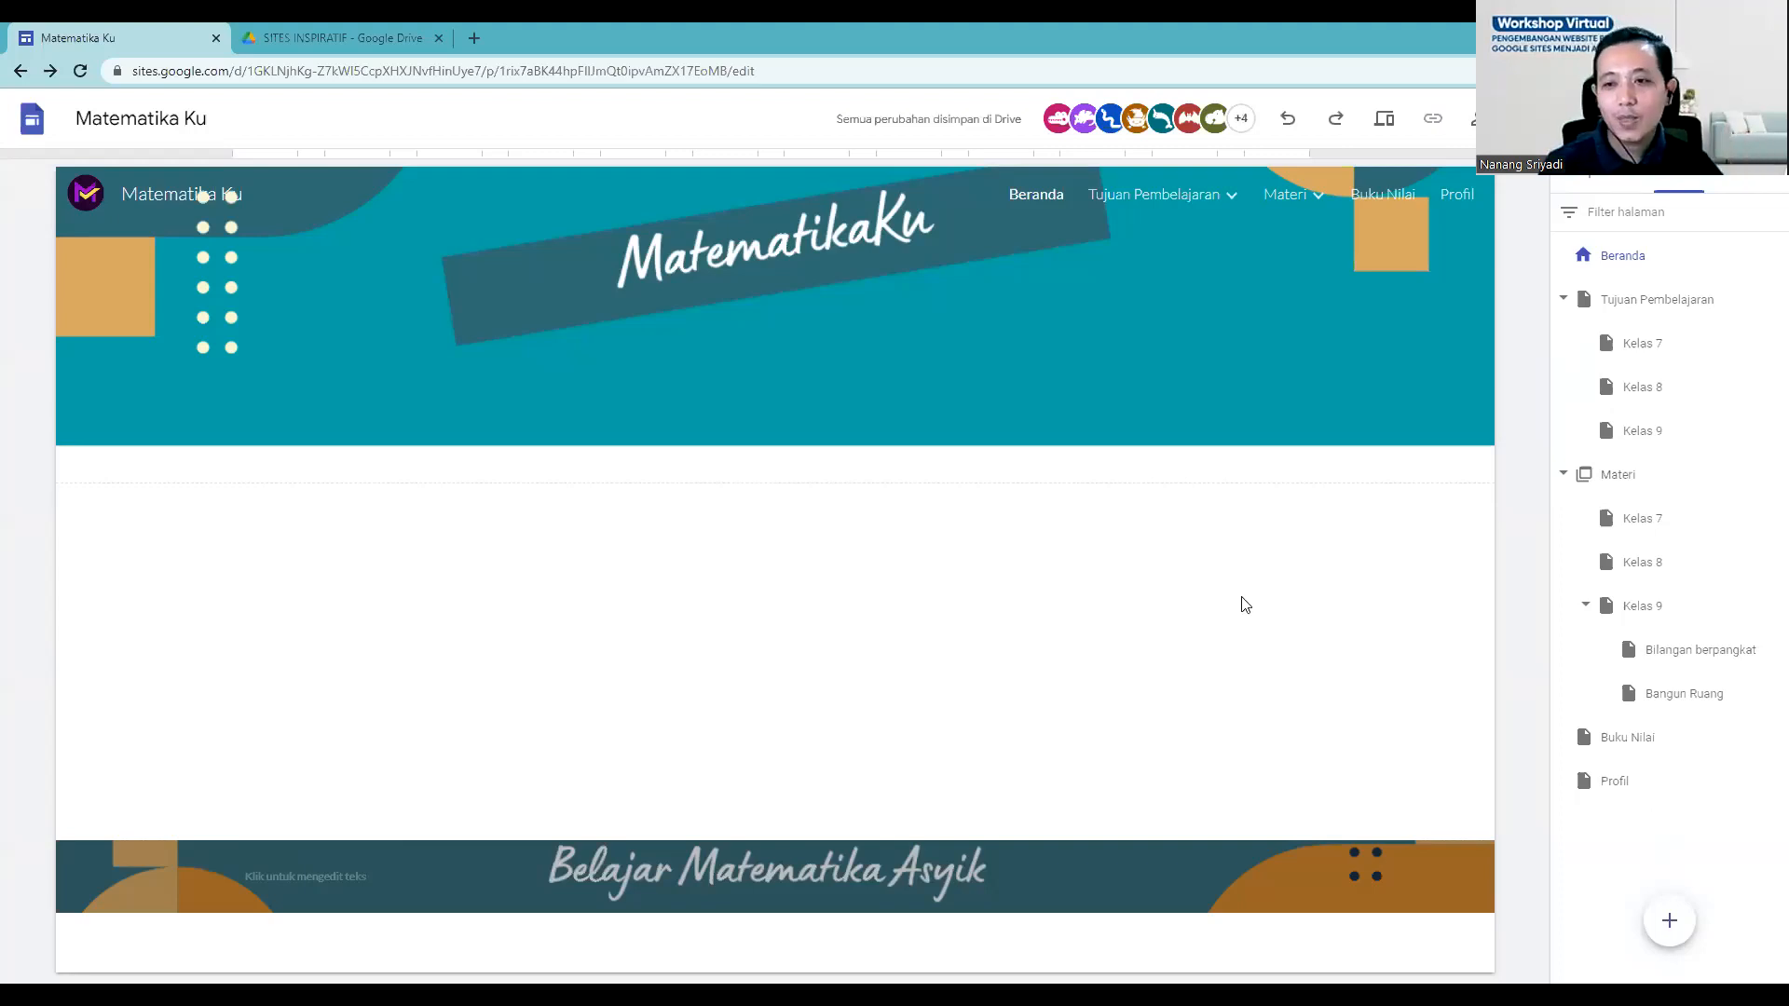
pyautogui.moveTo(1251, 402)
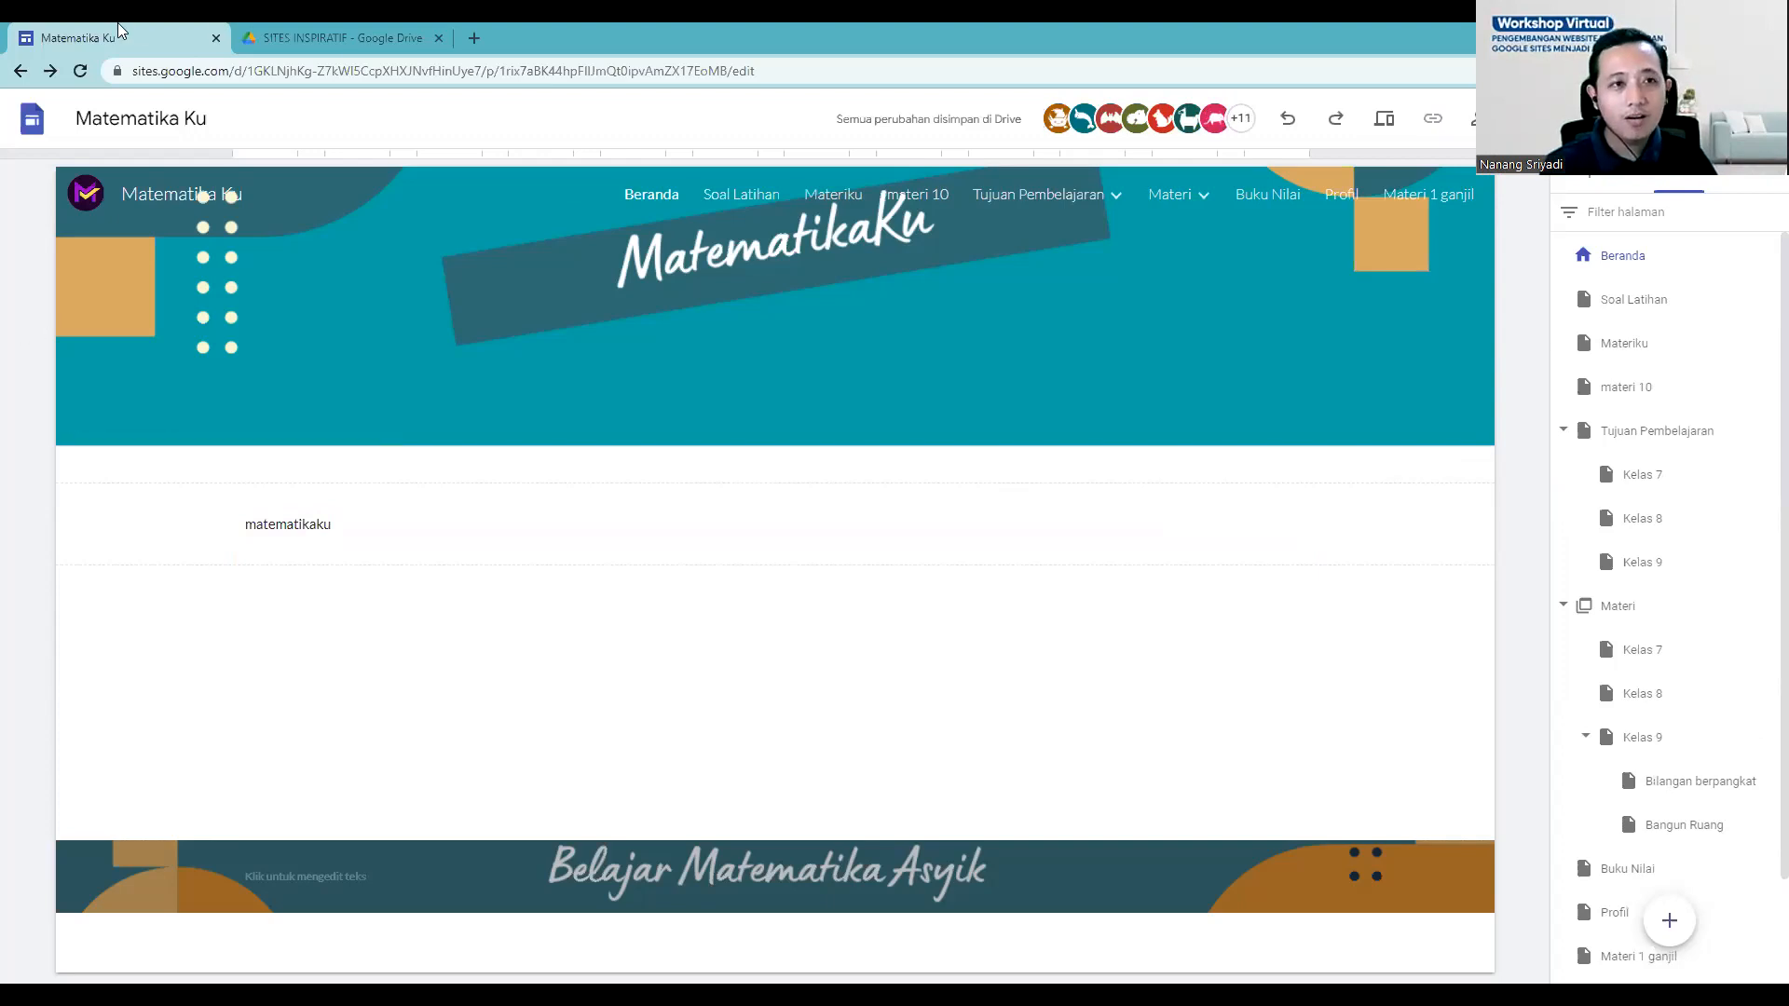
# Step: Switch to Google Drive to view the Dibagikan kepada saya list, and return to the Matematika Ku editor
pyautogui.click(308, 36)
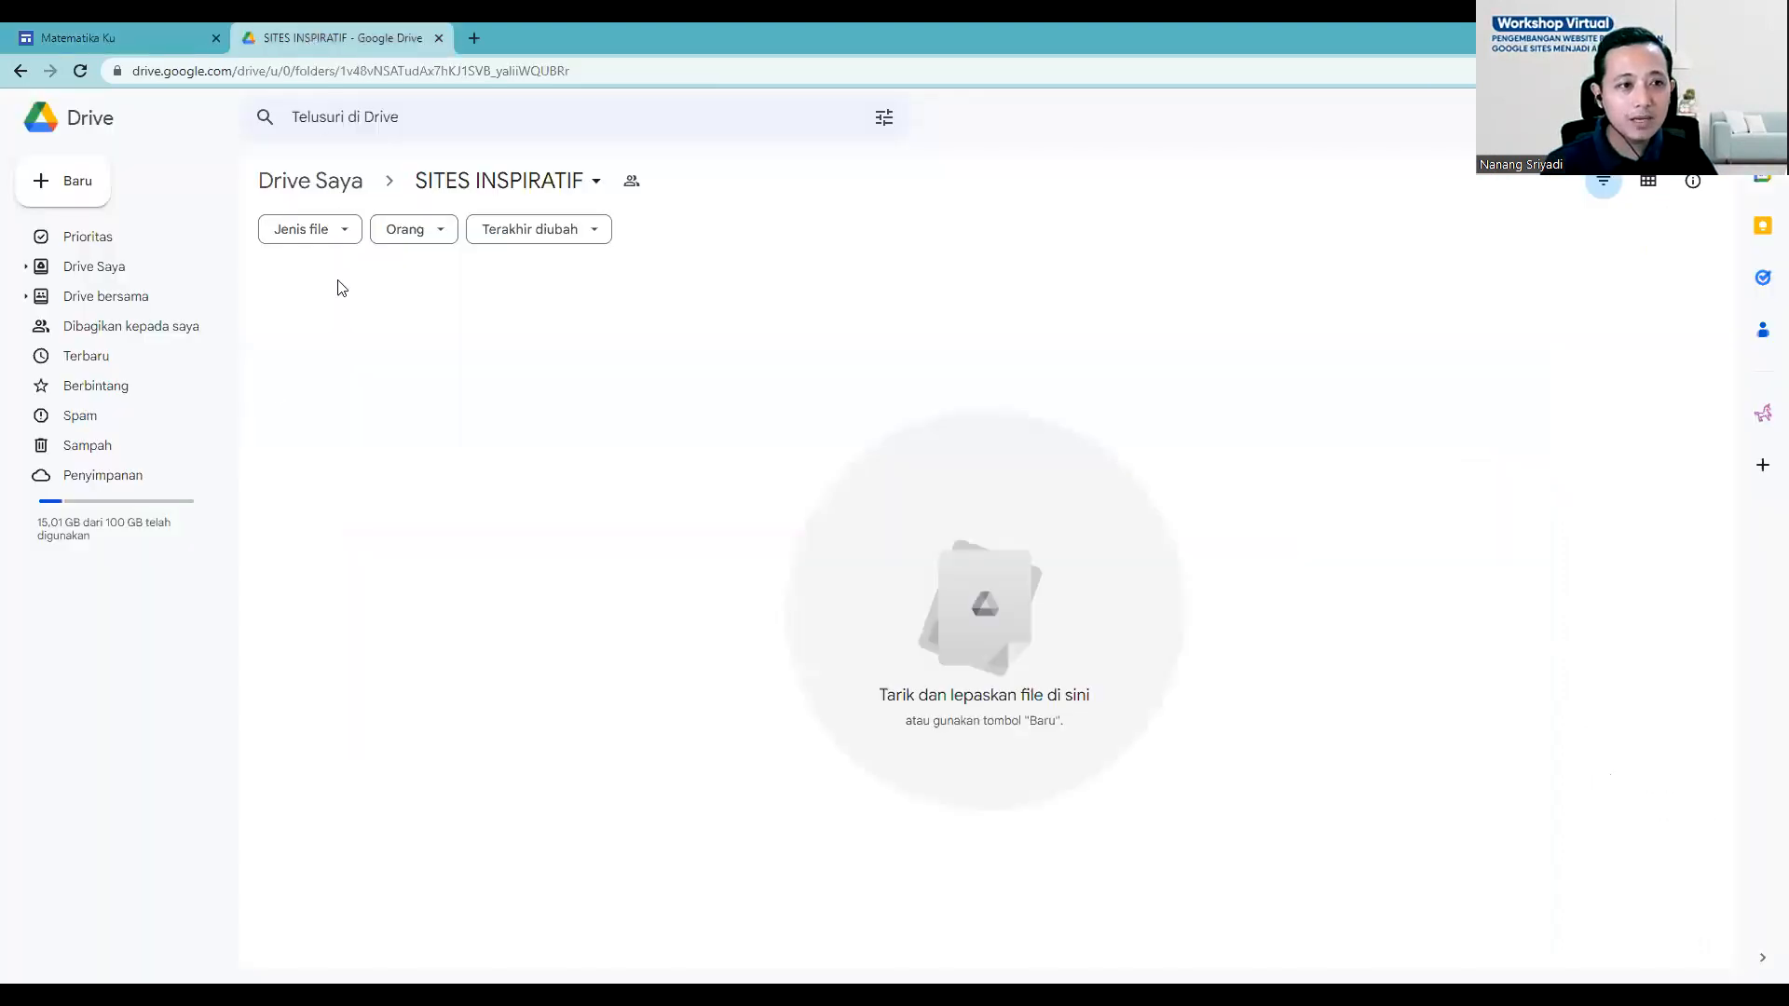
pyautogui.click(173, 334)
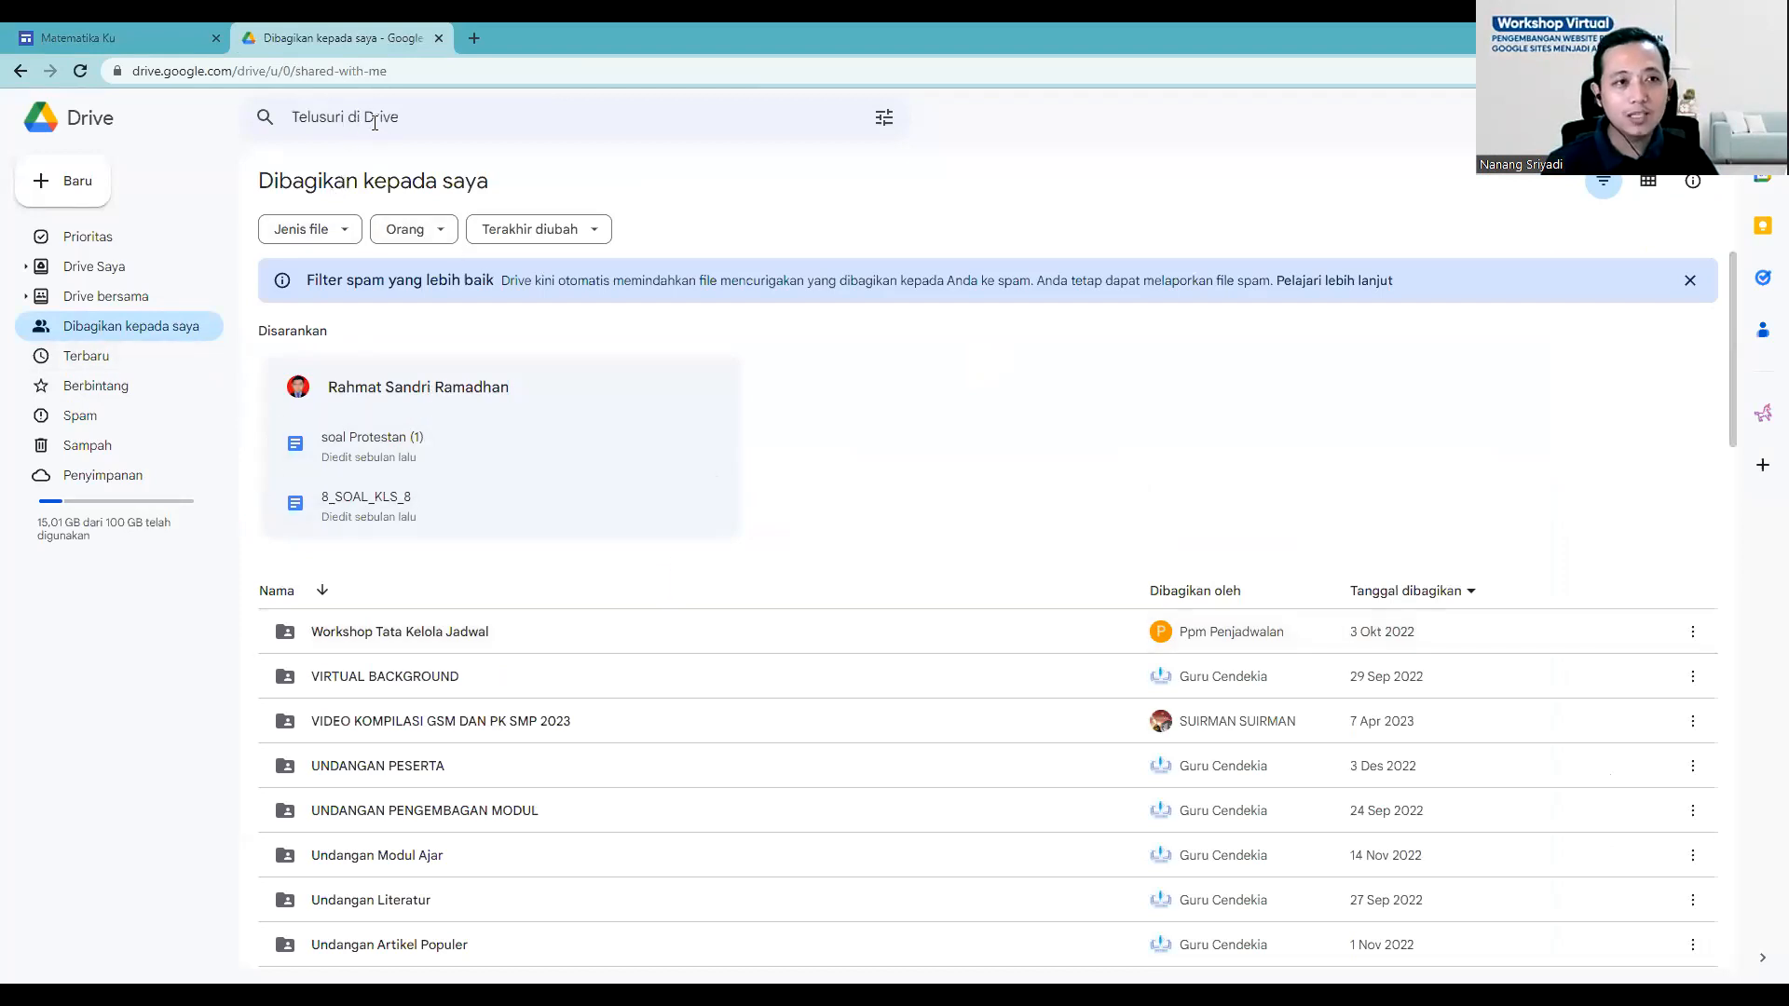
pyautogui.click(109, 34)
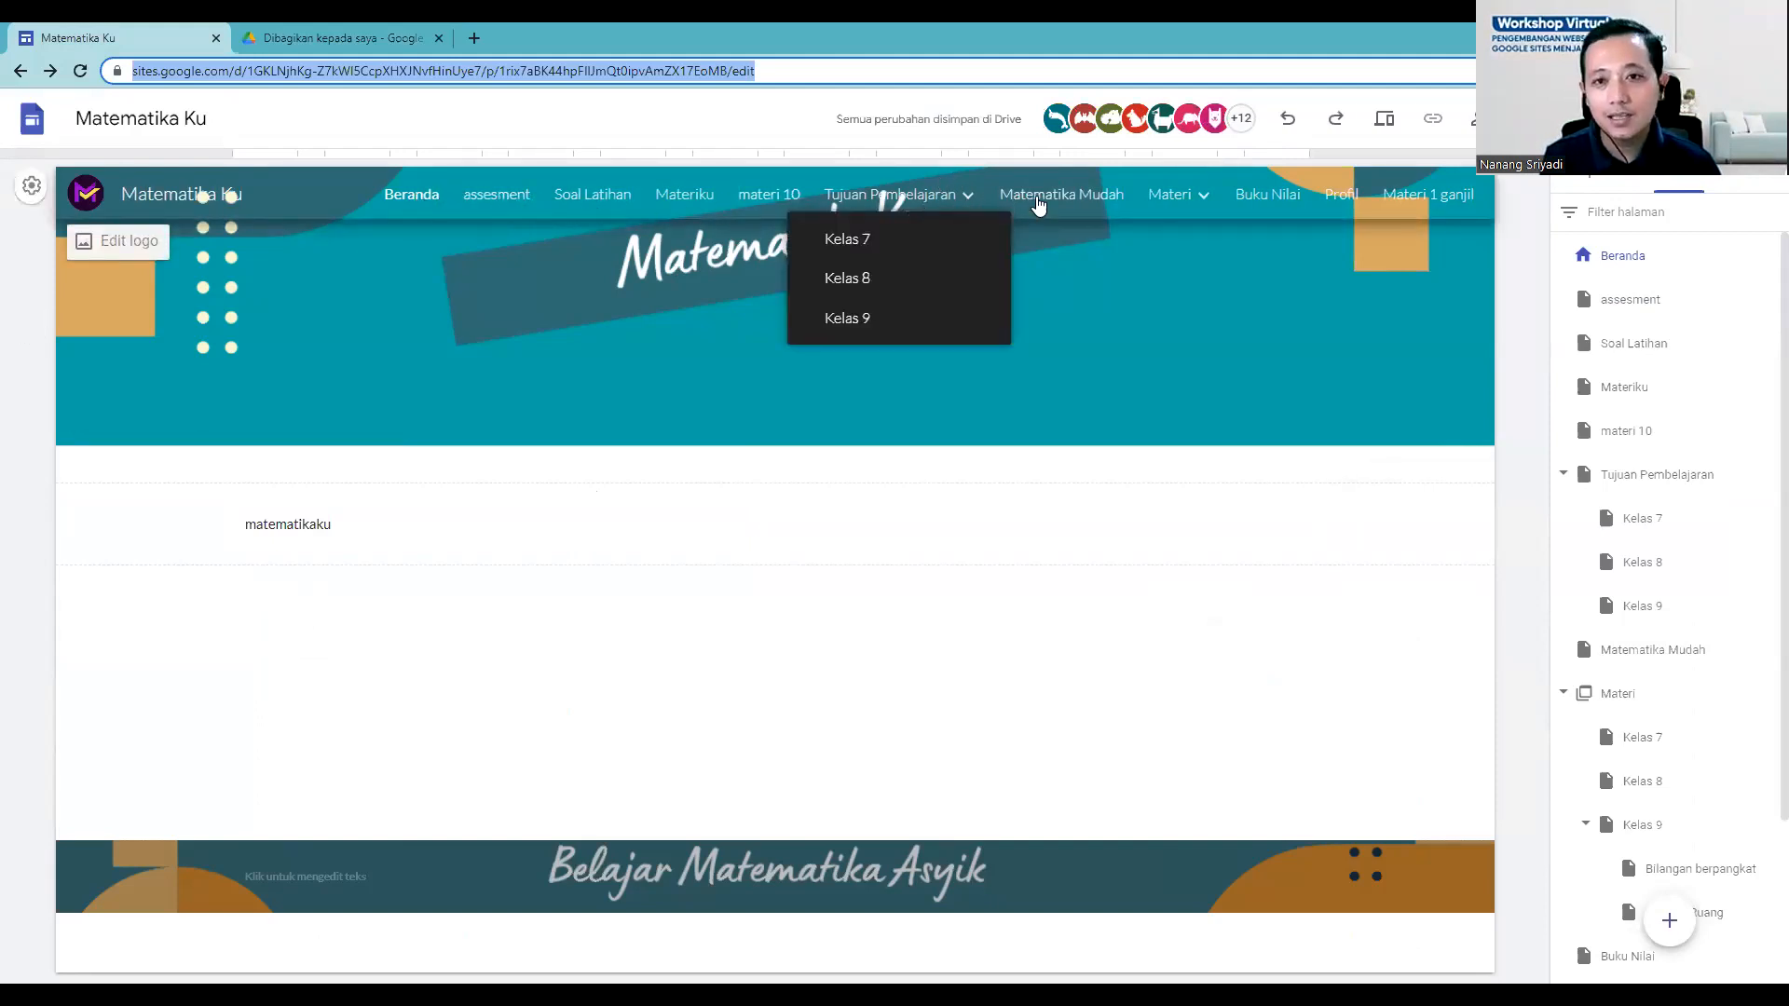
# Step: Examine the site's navigation and page list for collaborators' pages, and display the options for adding a page
pyautogui.moveTo(1196, 203)
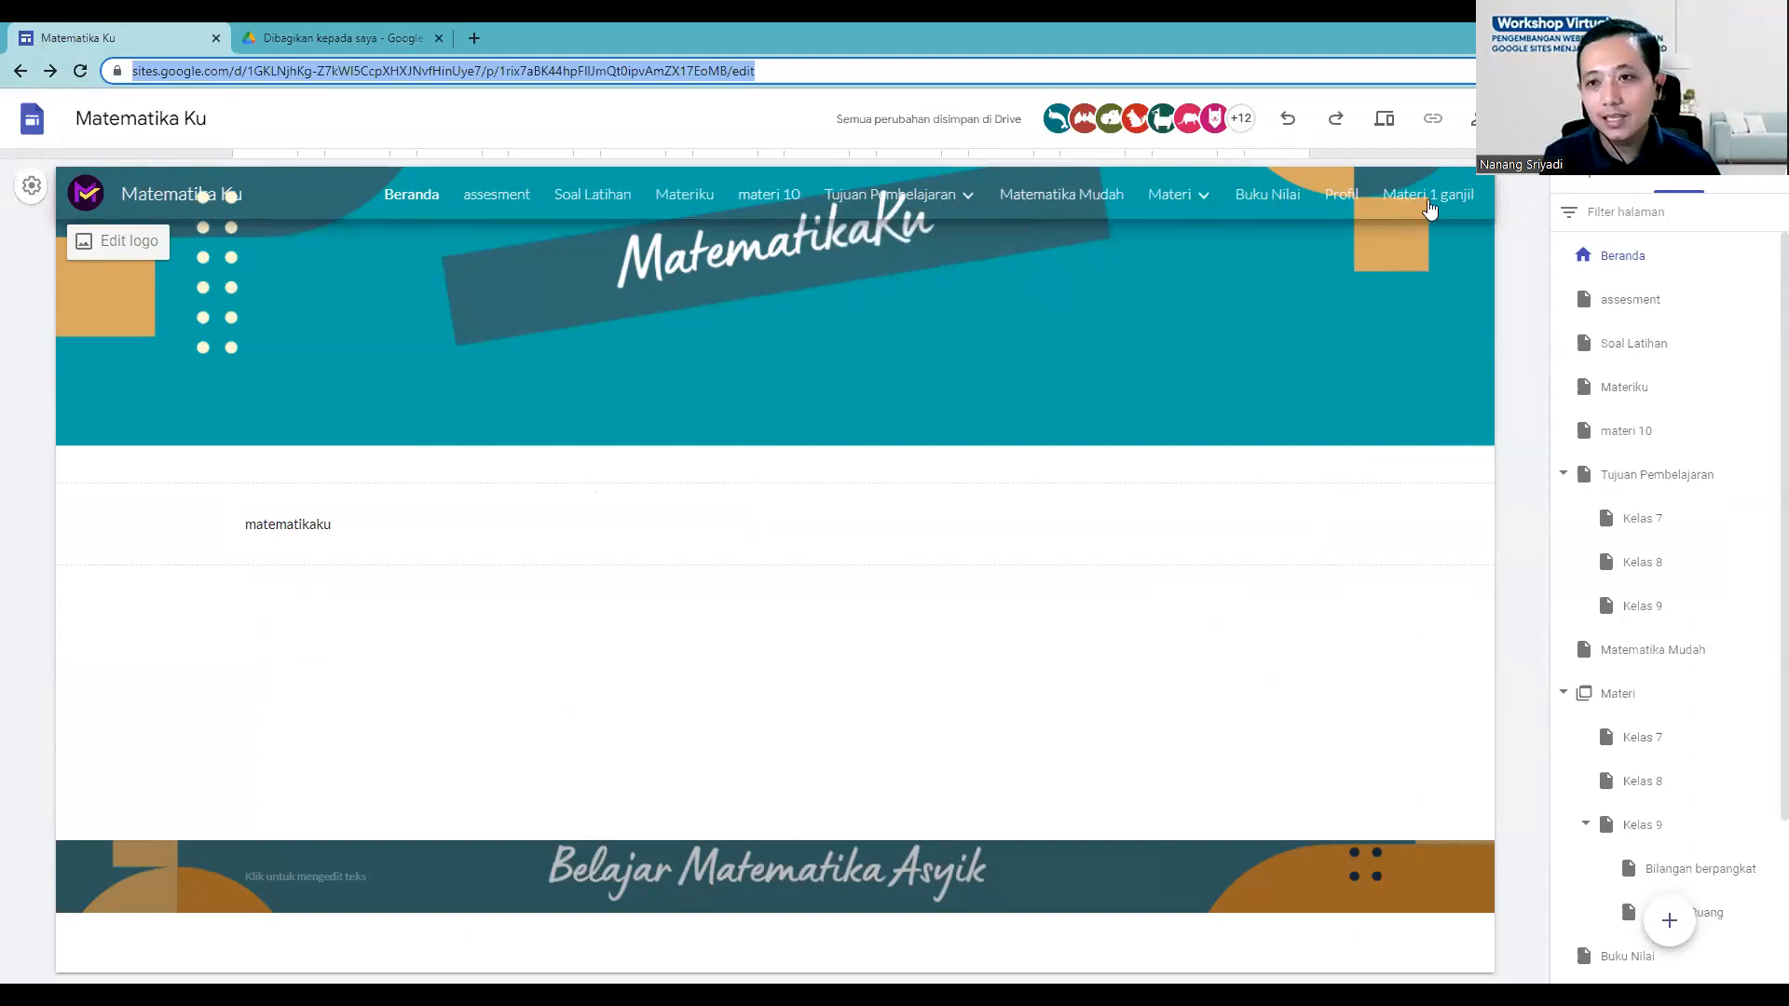
pyautogui.scroll(-2, 1669, 563)
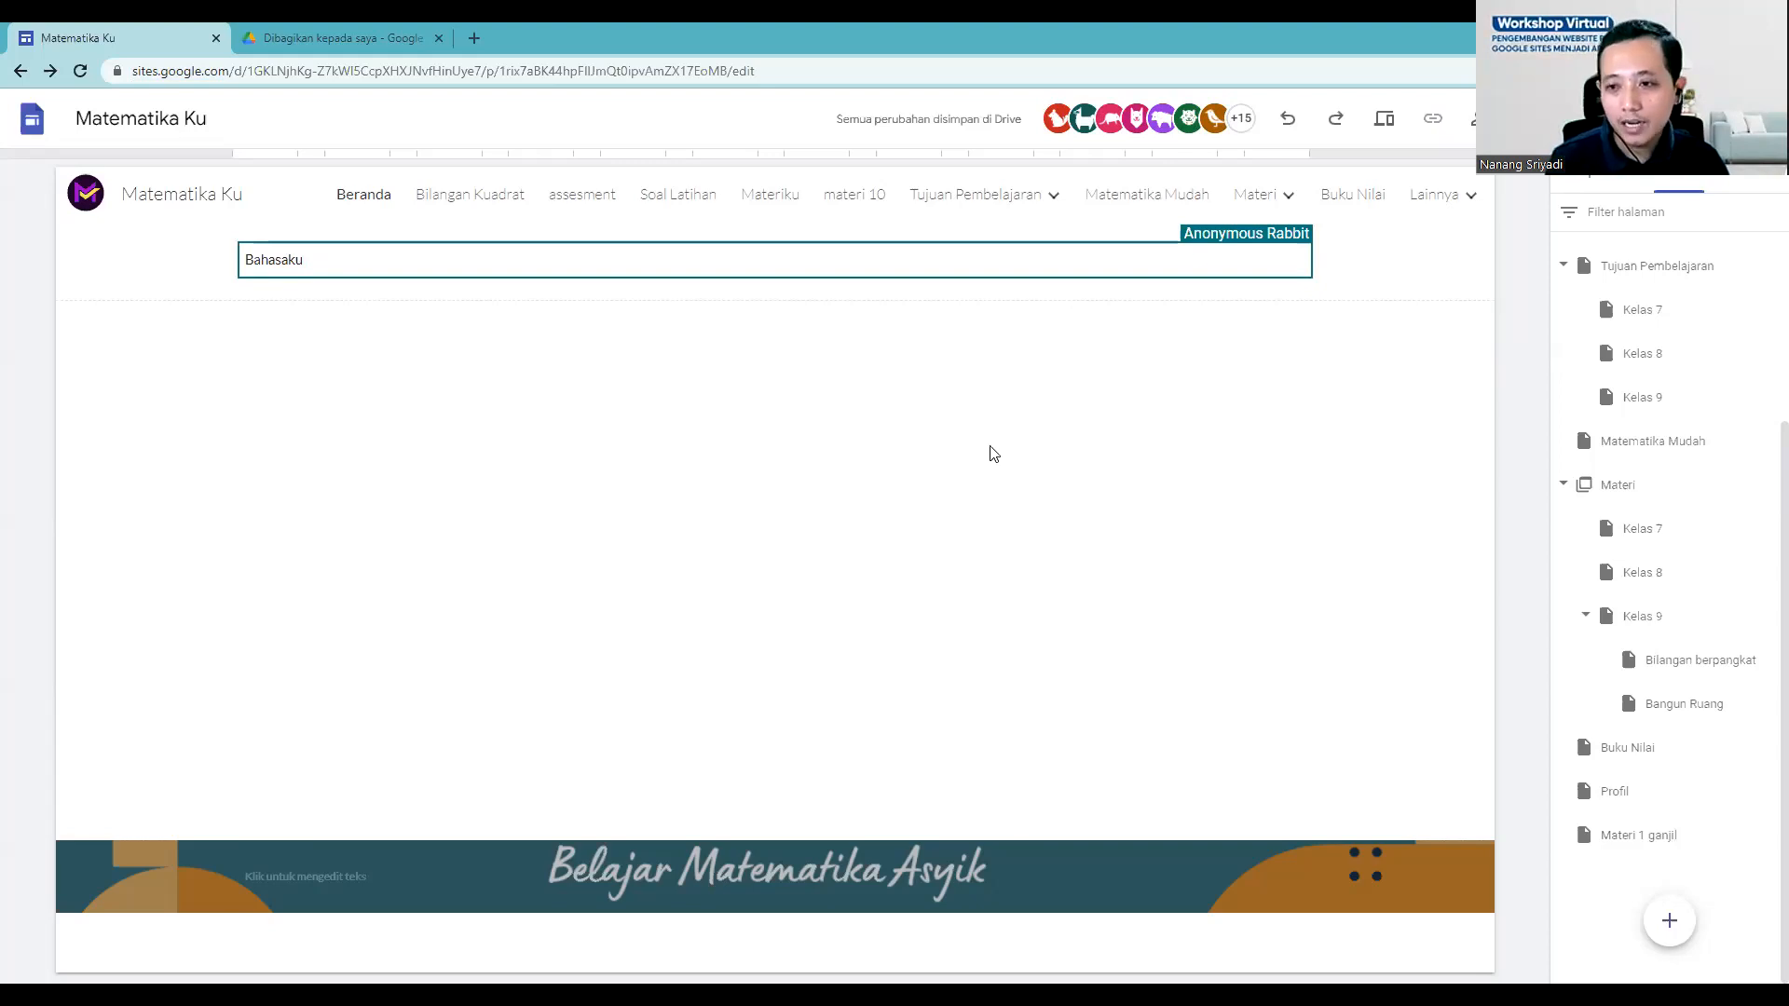
pyautogui.moveTo(1667, 924)
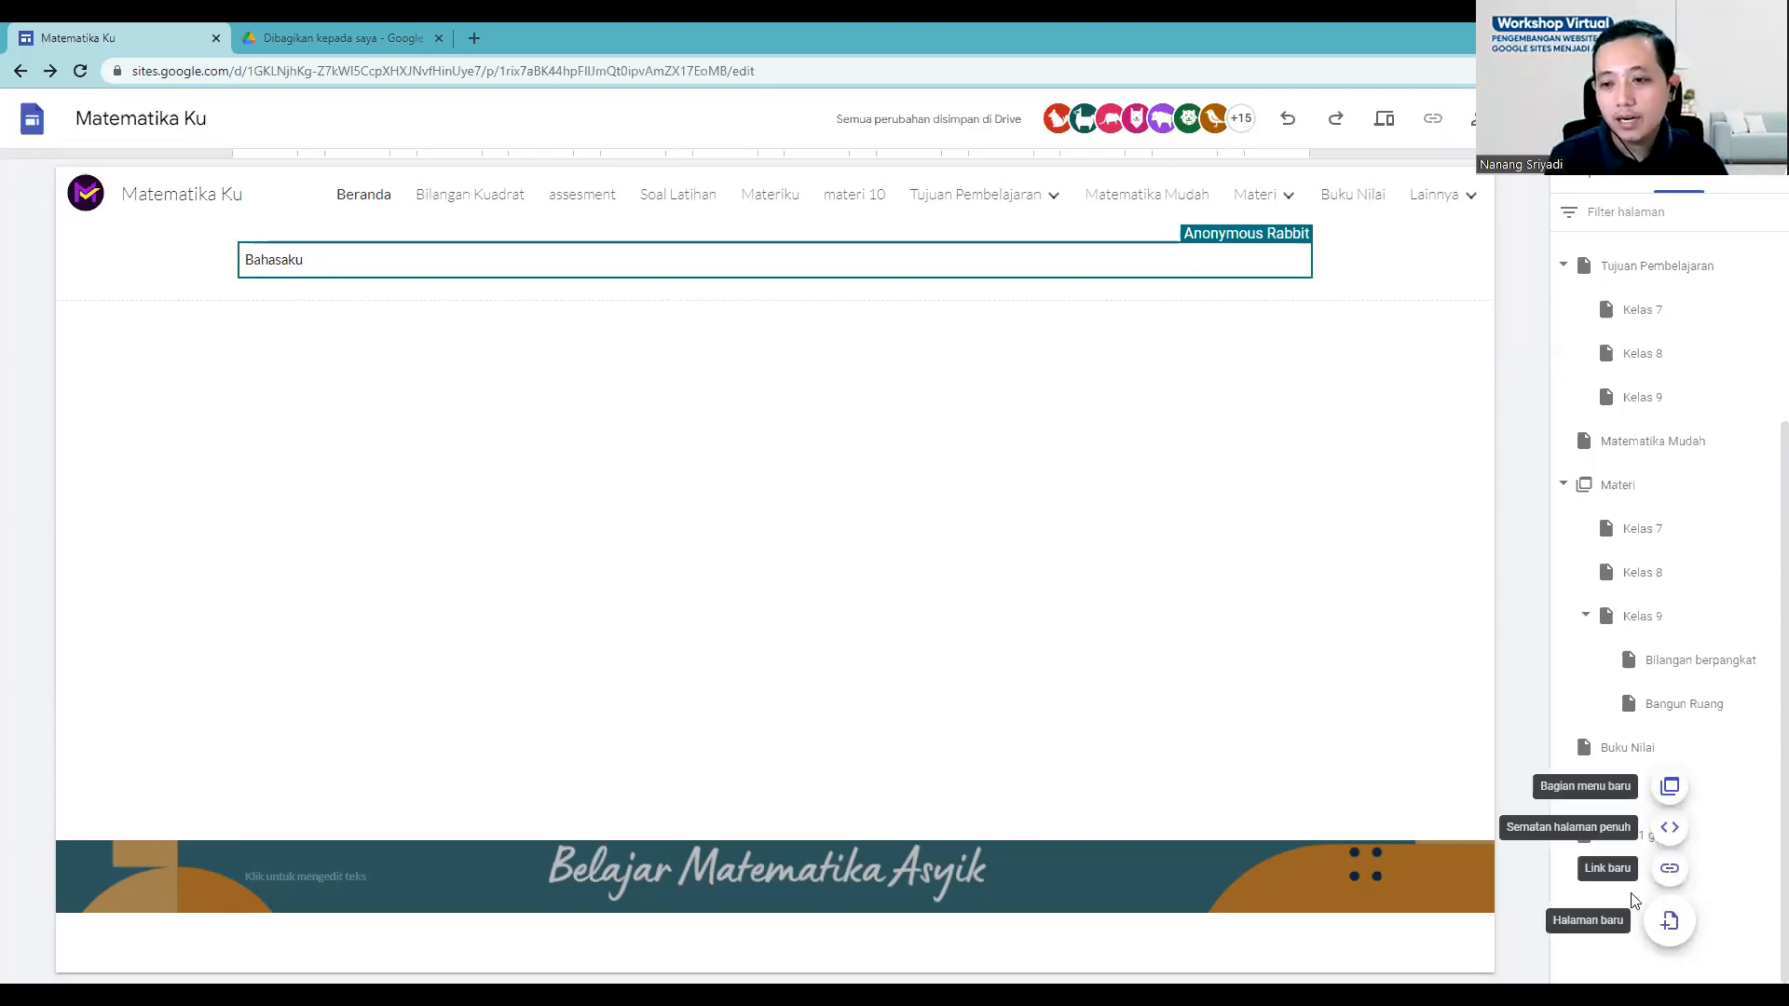
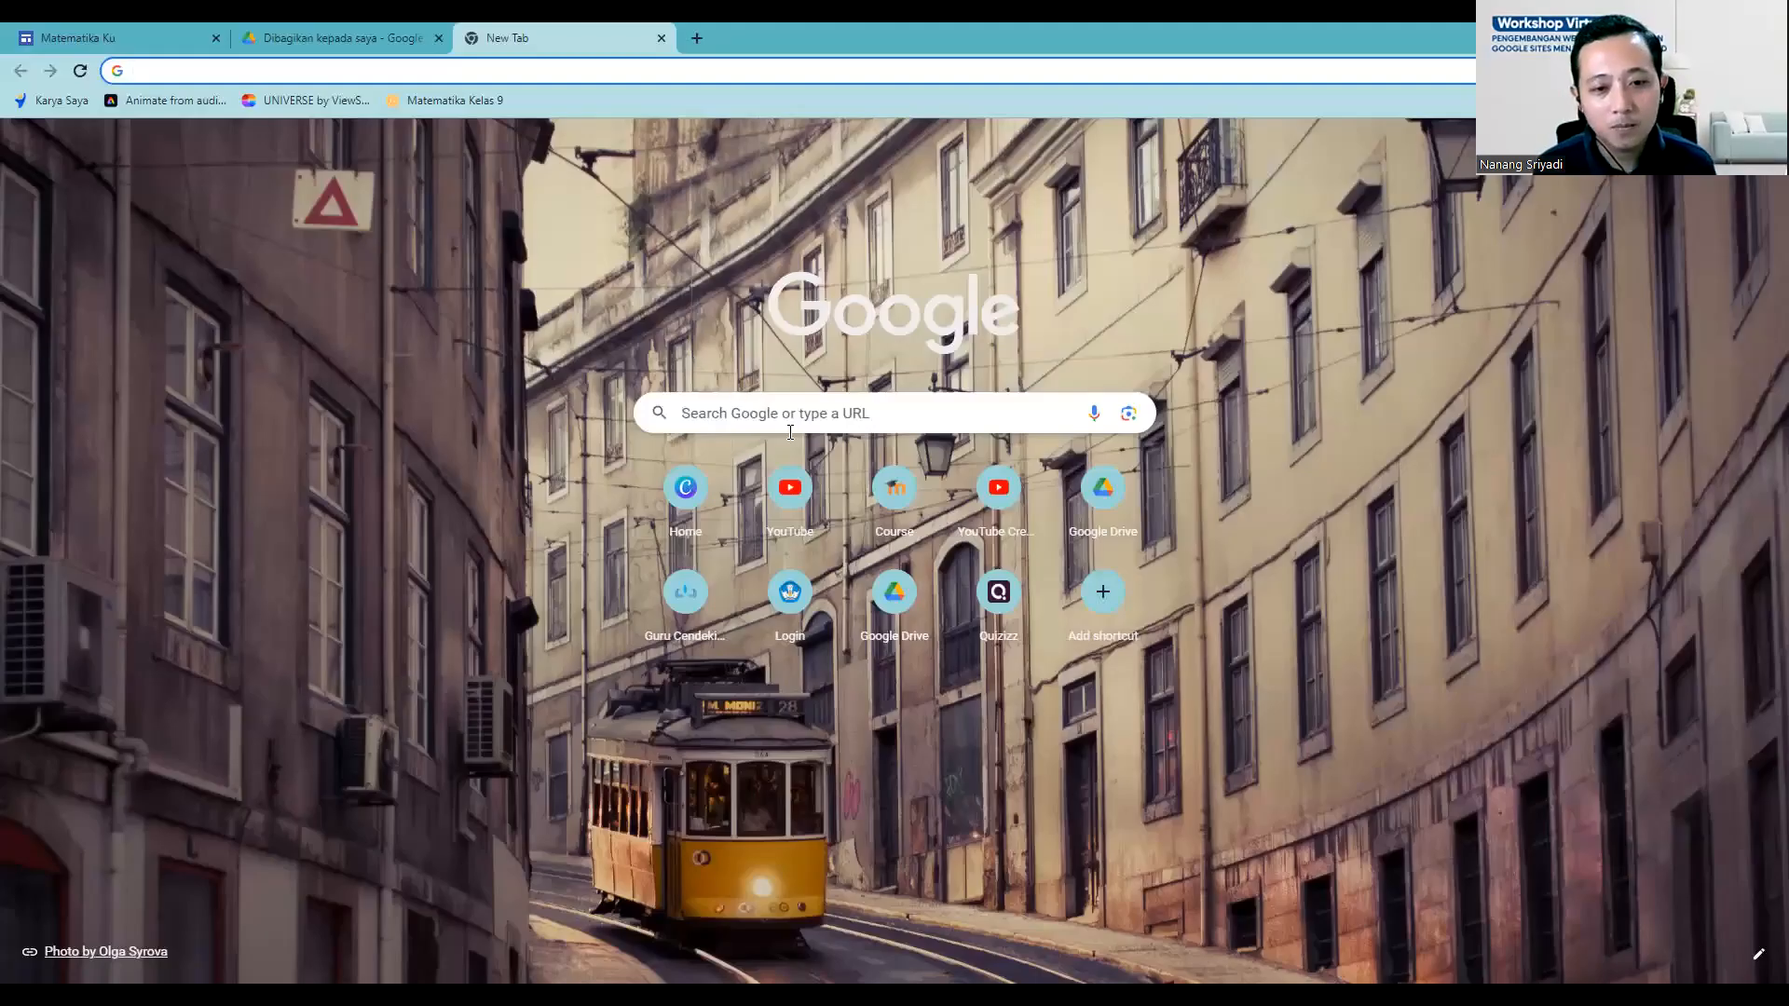
# Step: Try to open Google Sites in the new tab through the address site.google.com
pyautogui.click(710, 410)
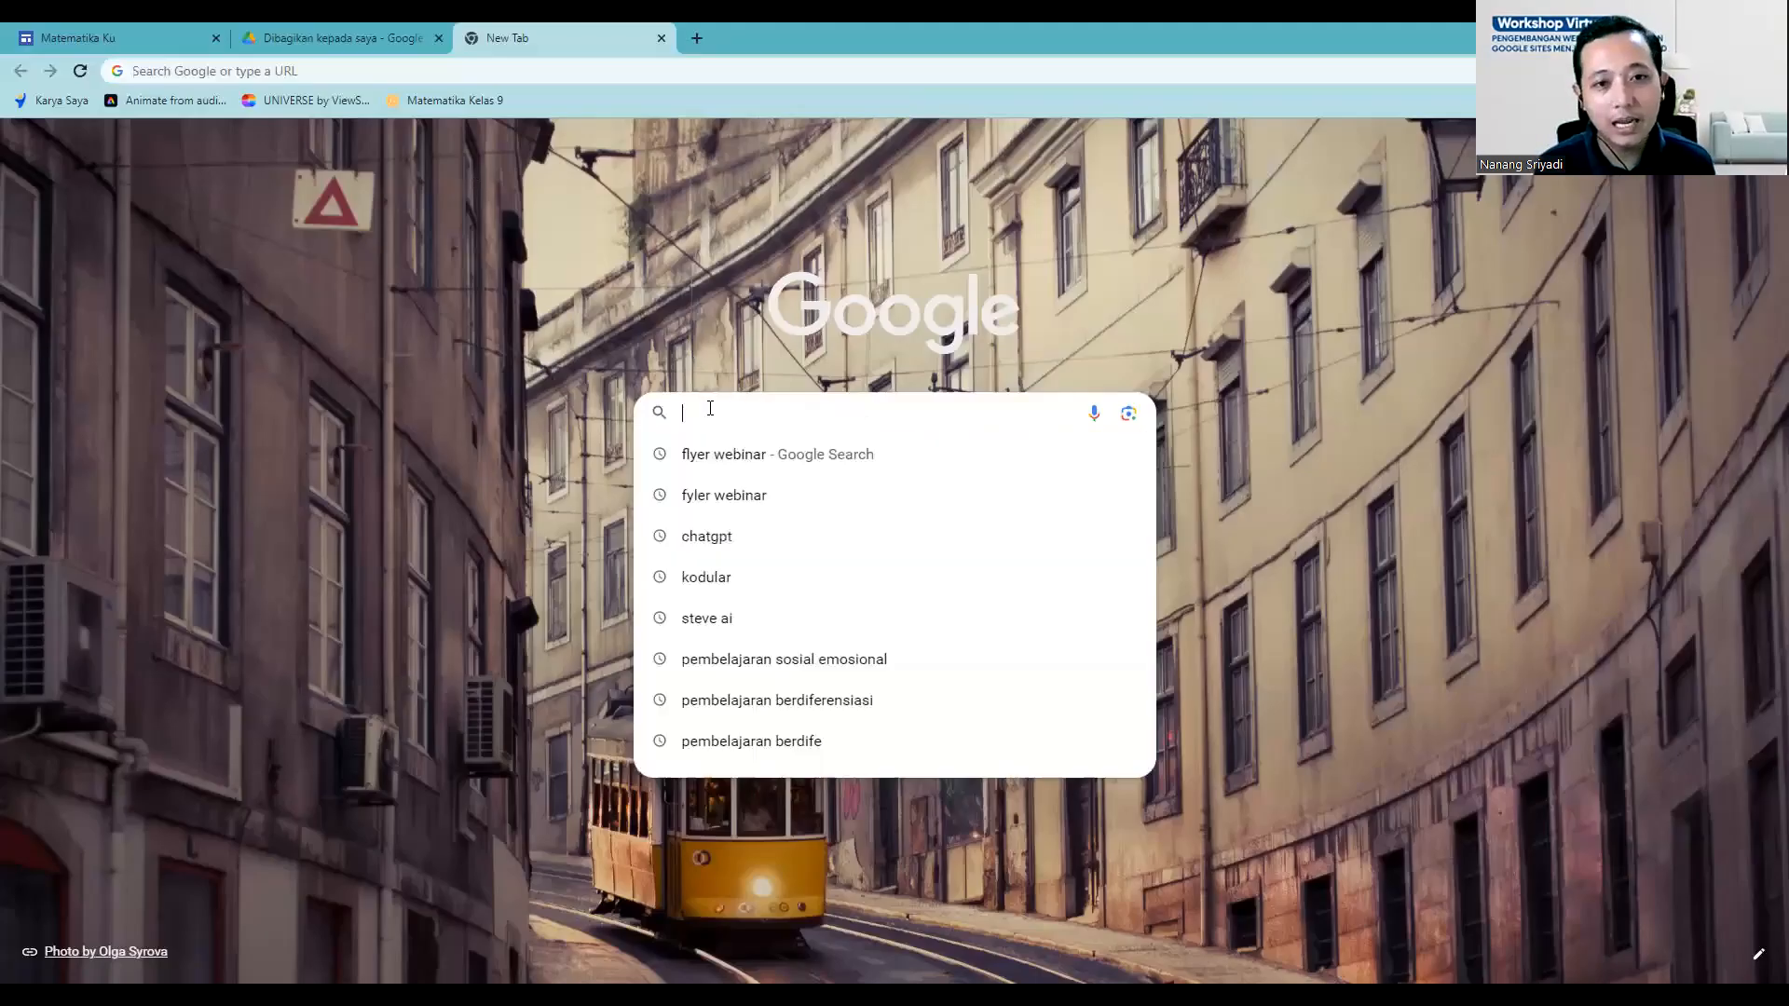
pyautogui.write('sites')
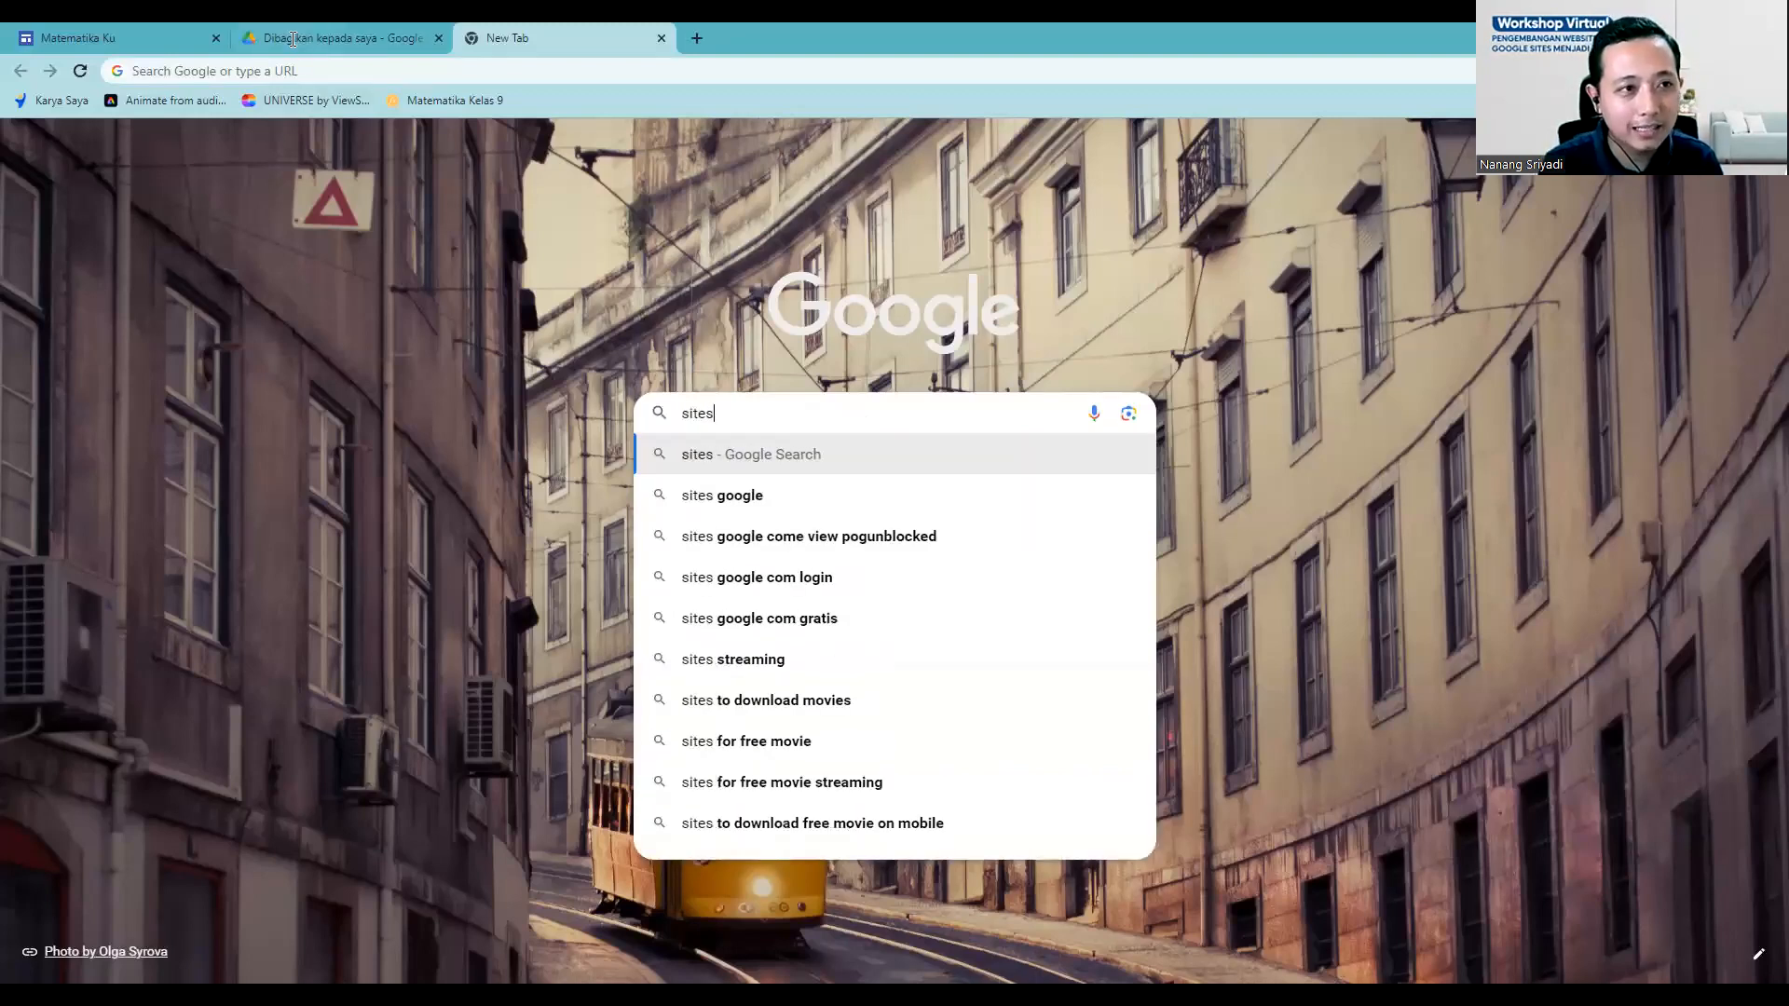
pyautogui.click(304, 70)
pyautogui.write('sites.google.com')
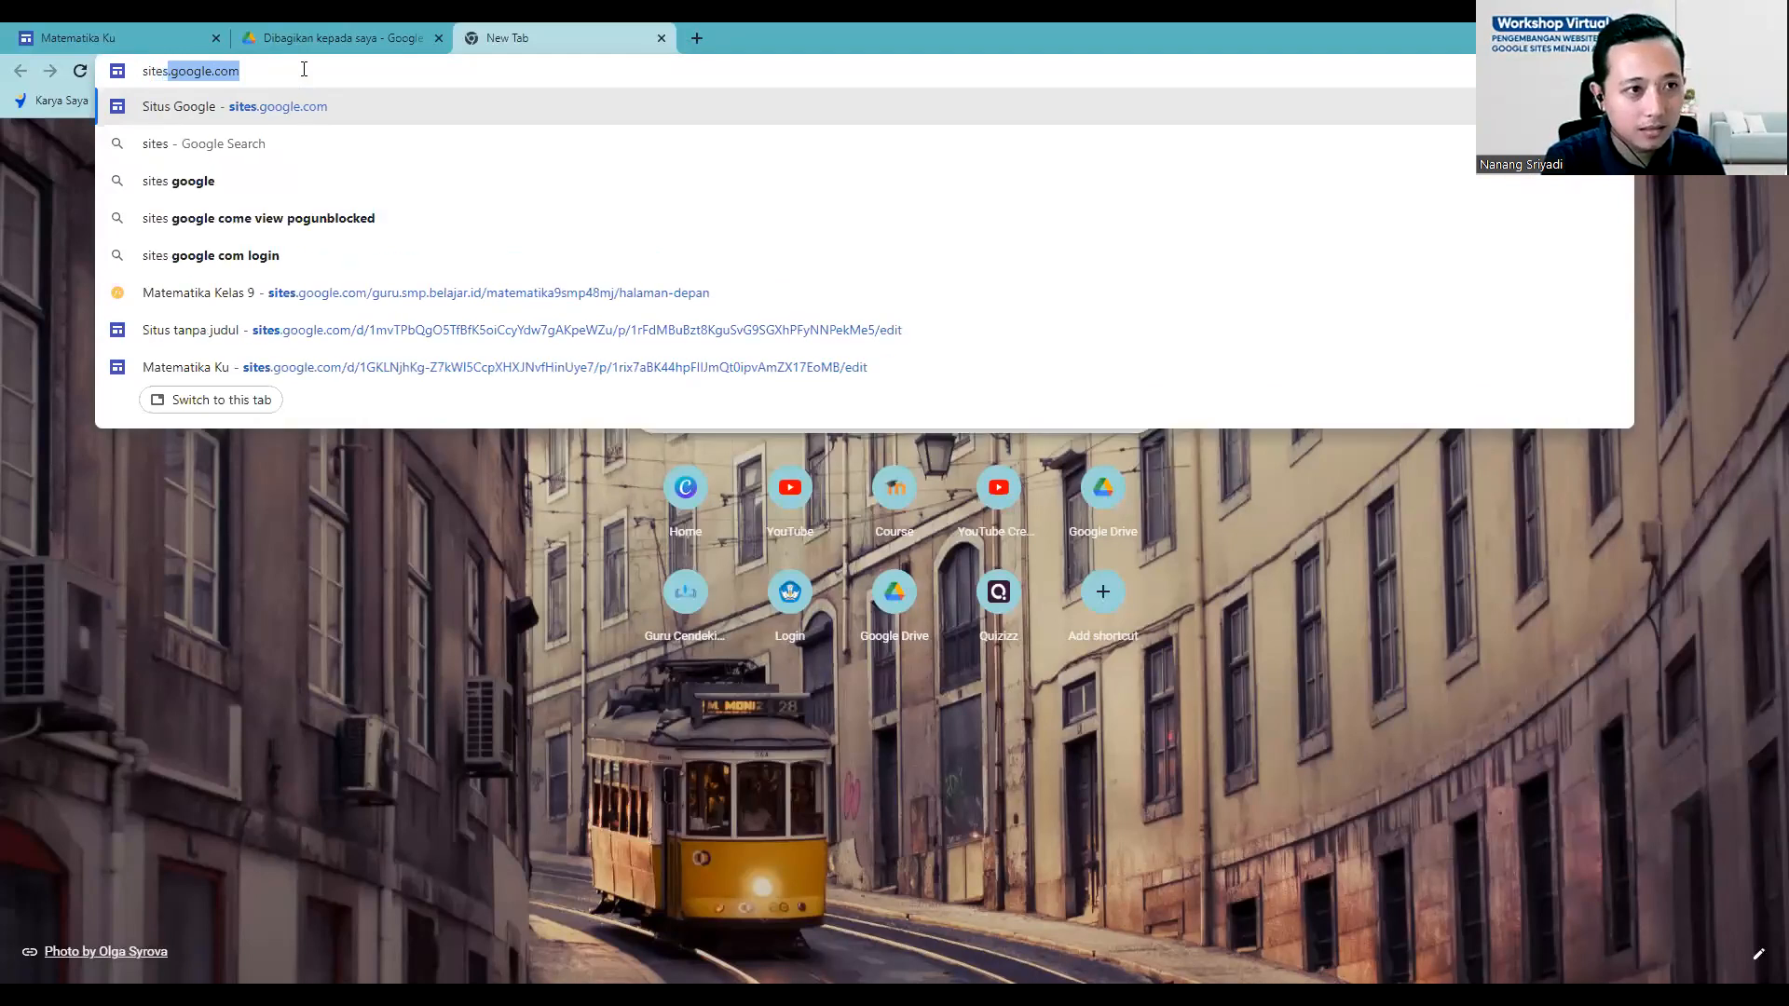
pyautogui.click(244, 72)
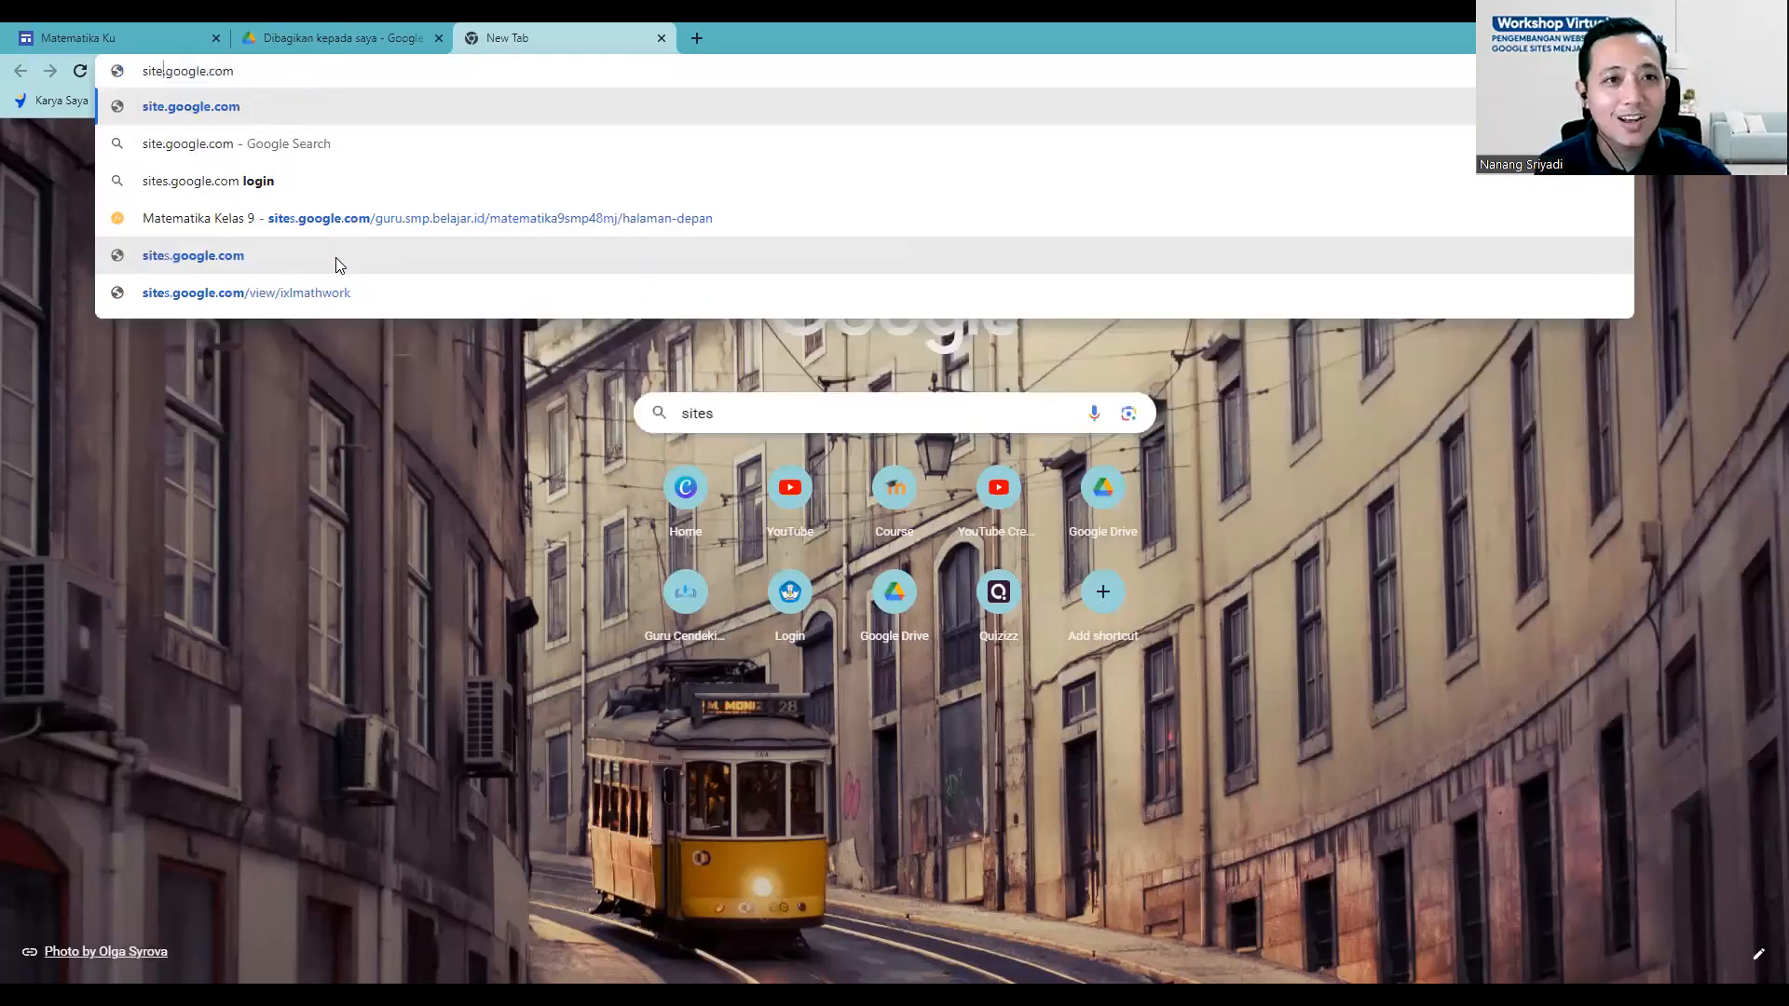
pyautogui.click(336, 261)
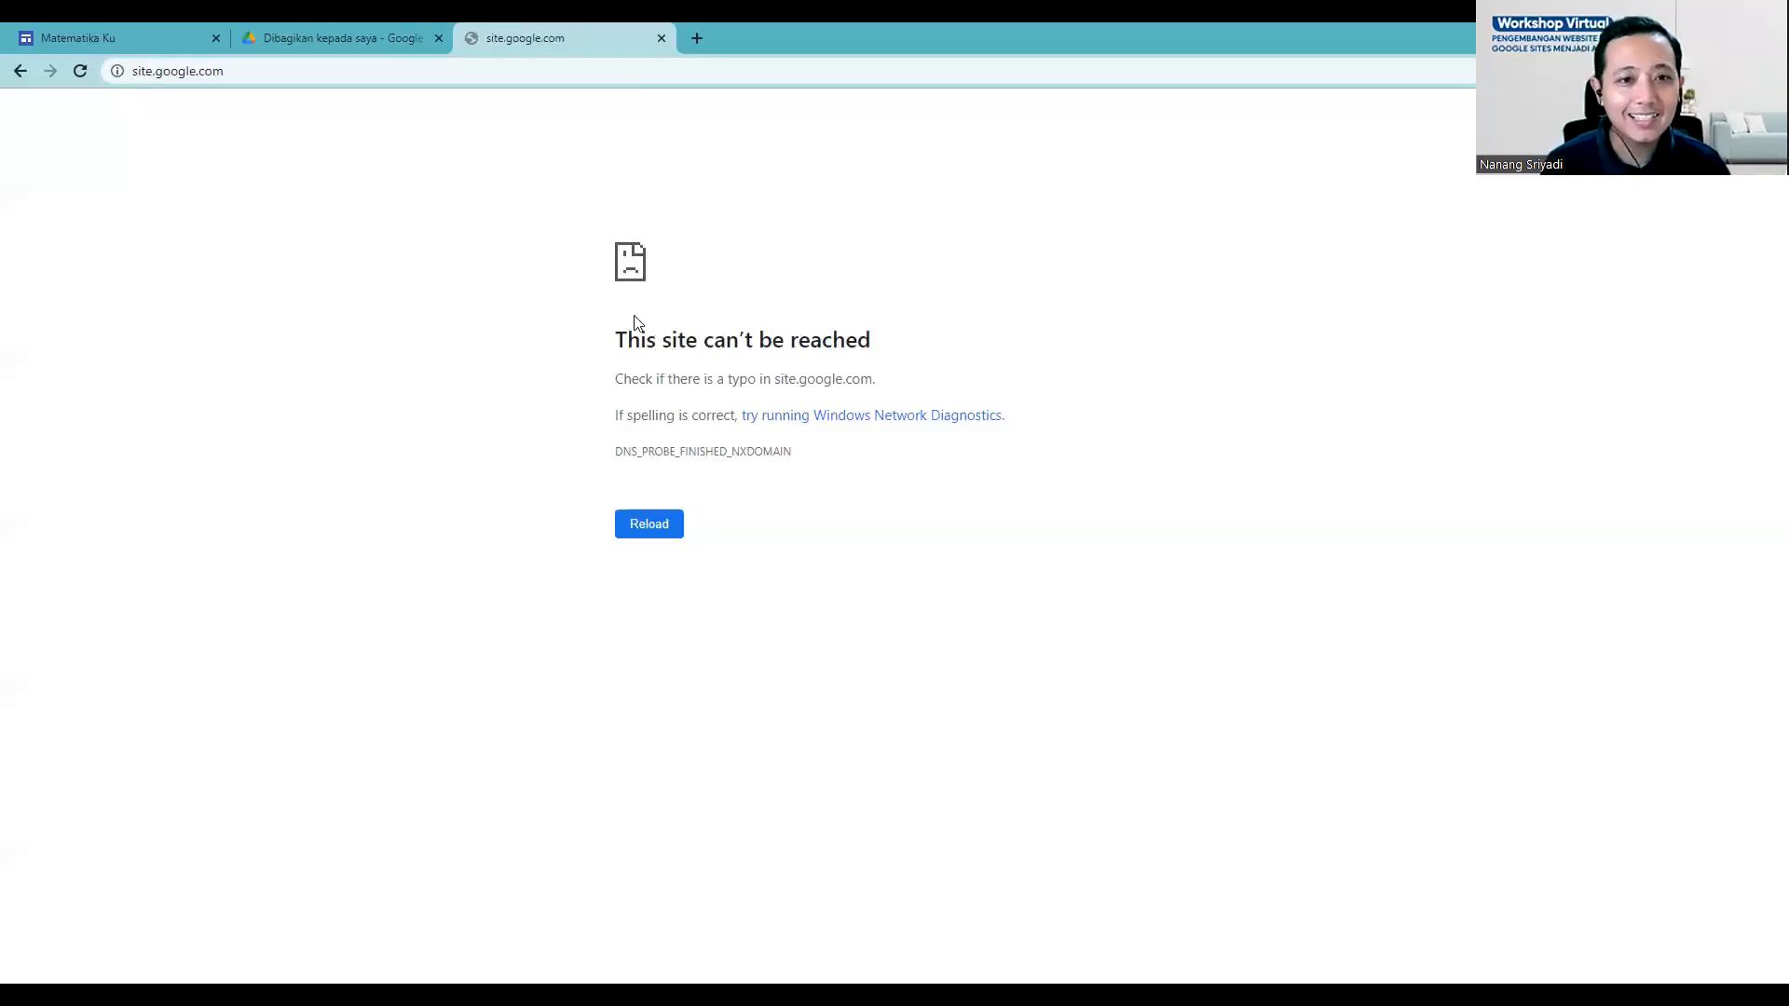
# Step: Correct the address to sites.google.com and open the Google Sites start page with its blank site and templates
pyautogui.click(152, 72)
pyautogui.click(154, 72)
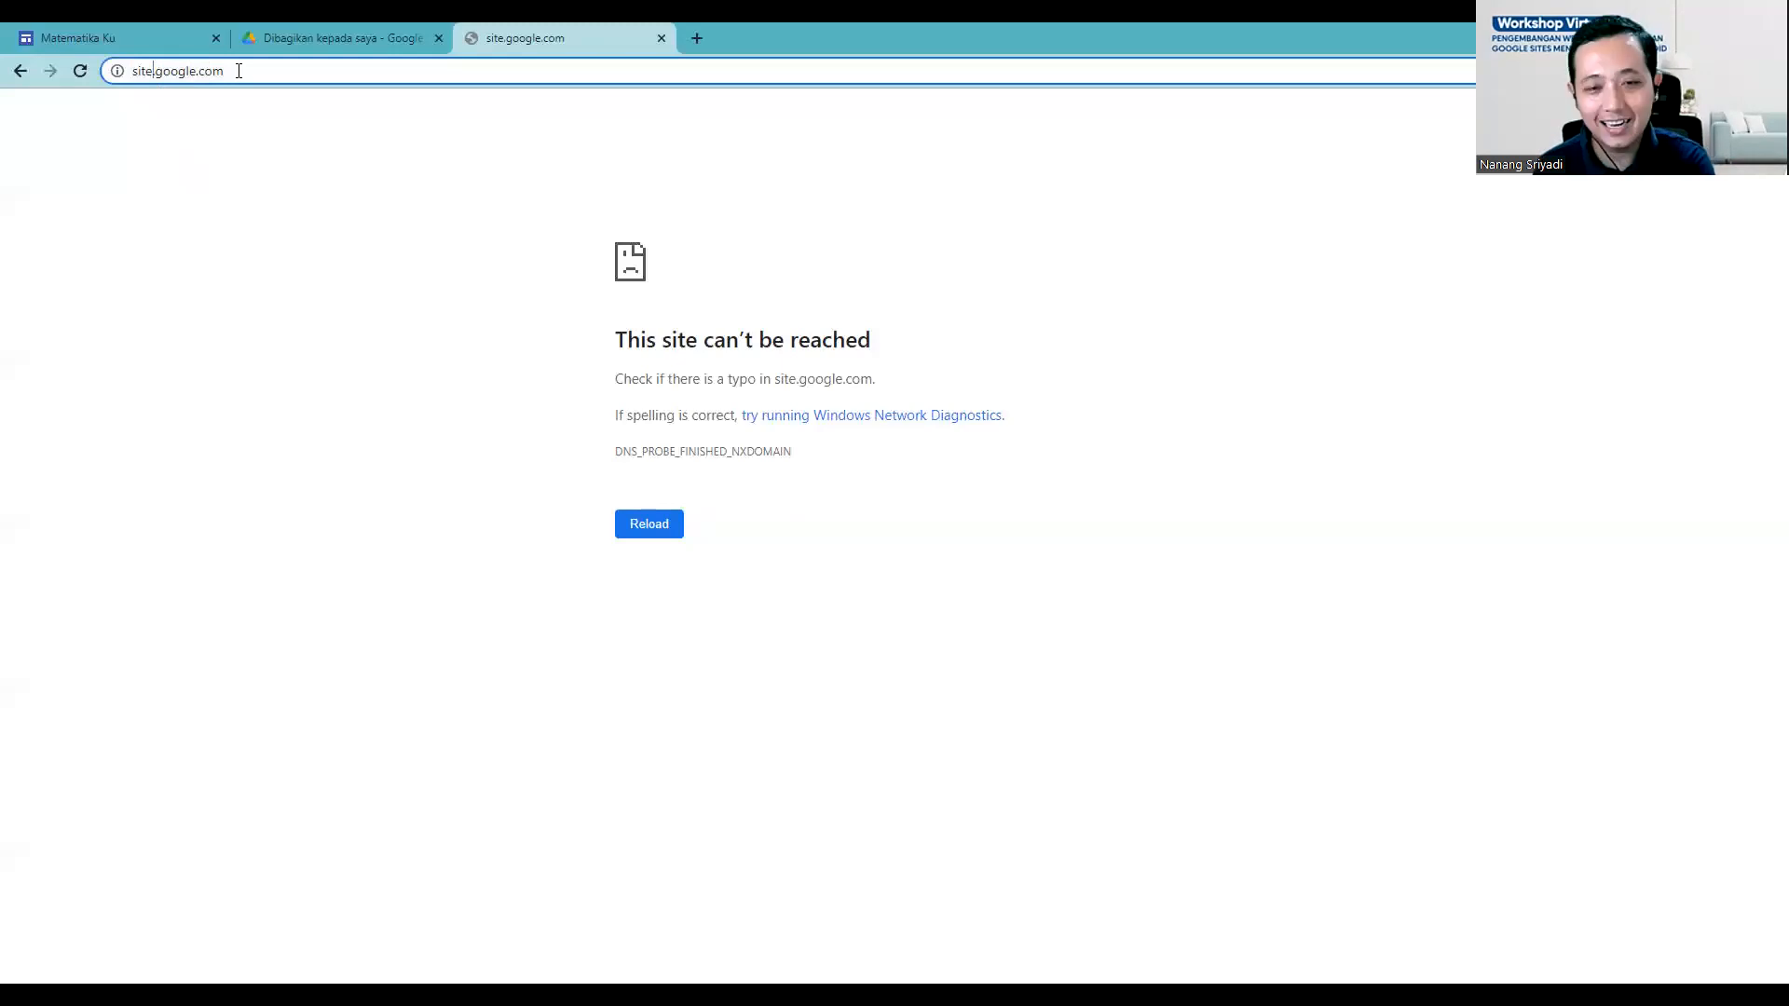
pyautogui.write('s')
pyautogui.press('Return')
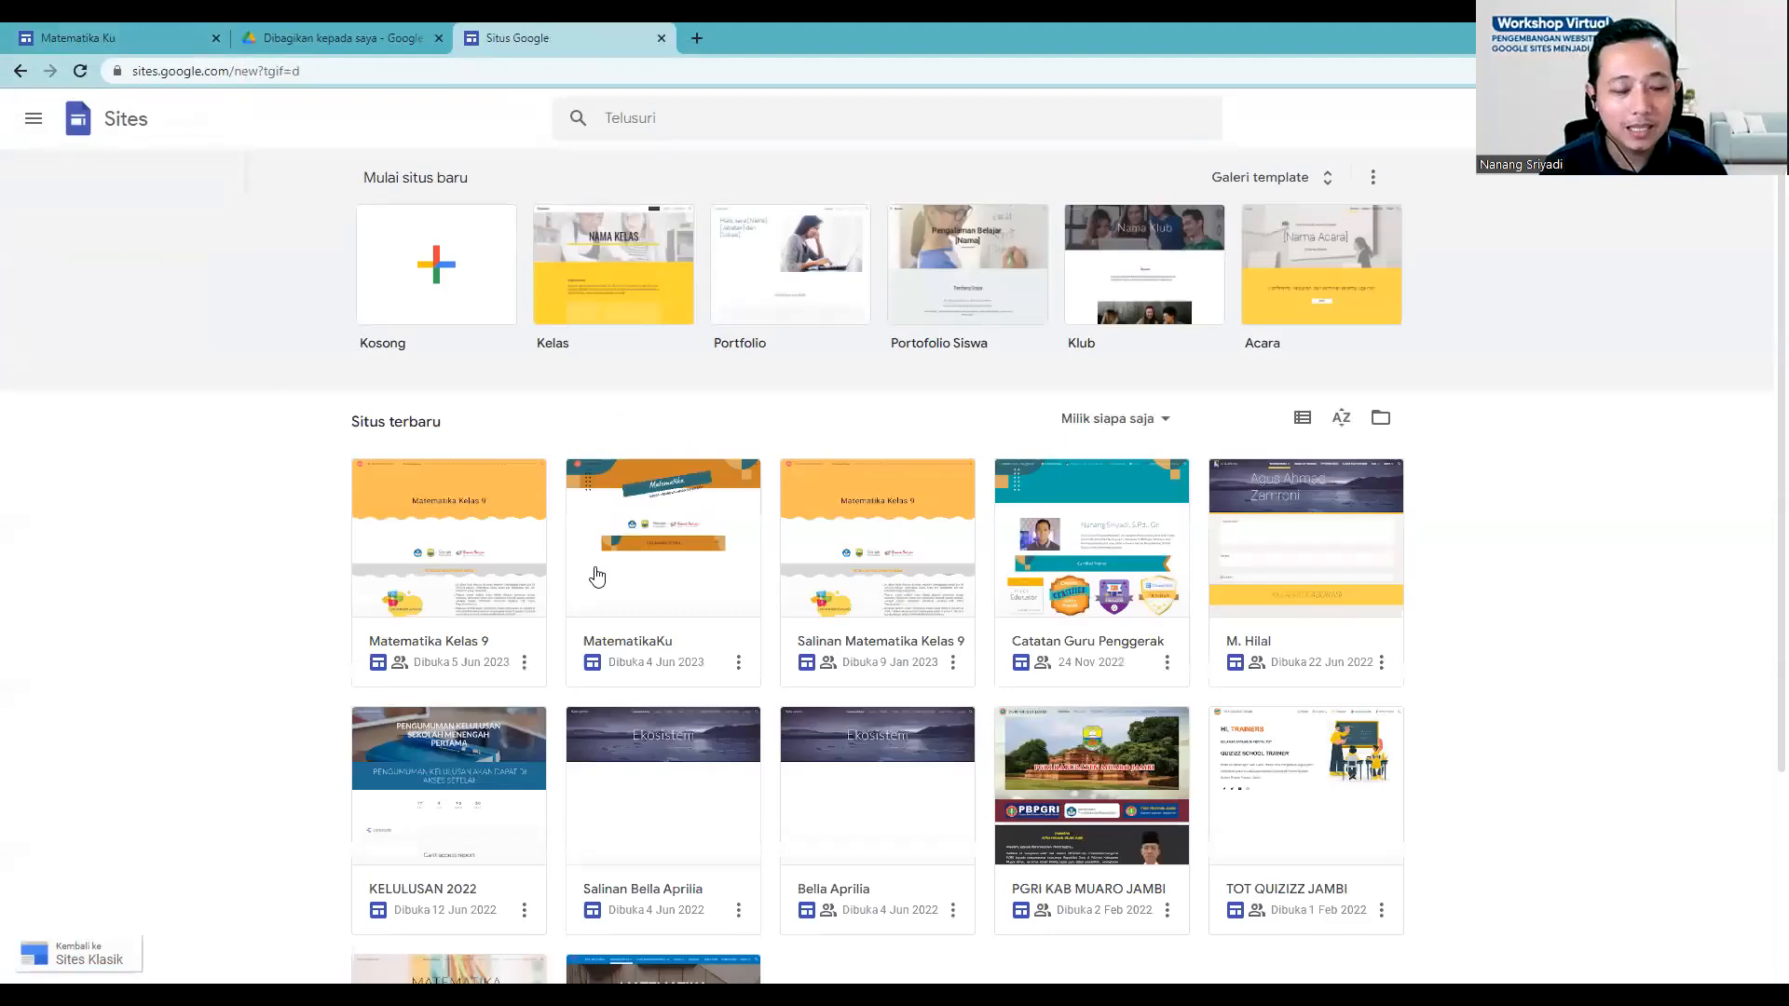
pyautogui.click(427, 318)
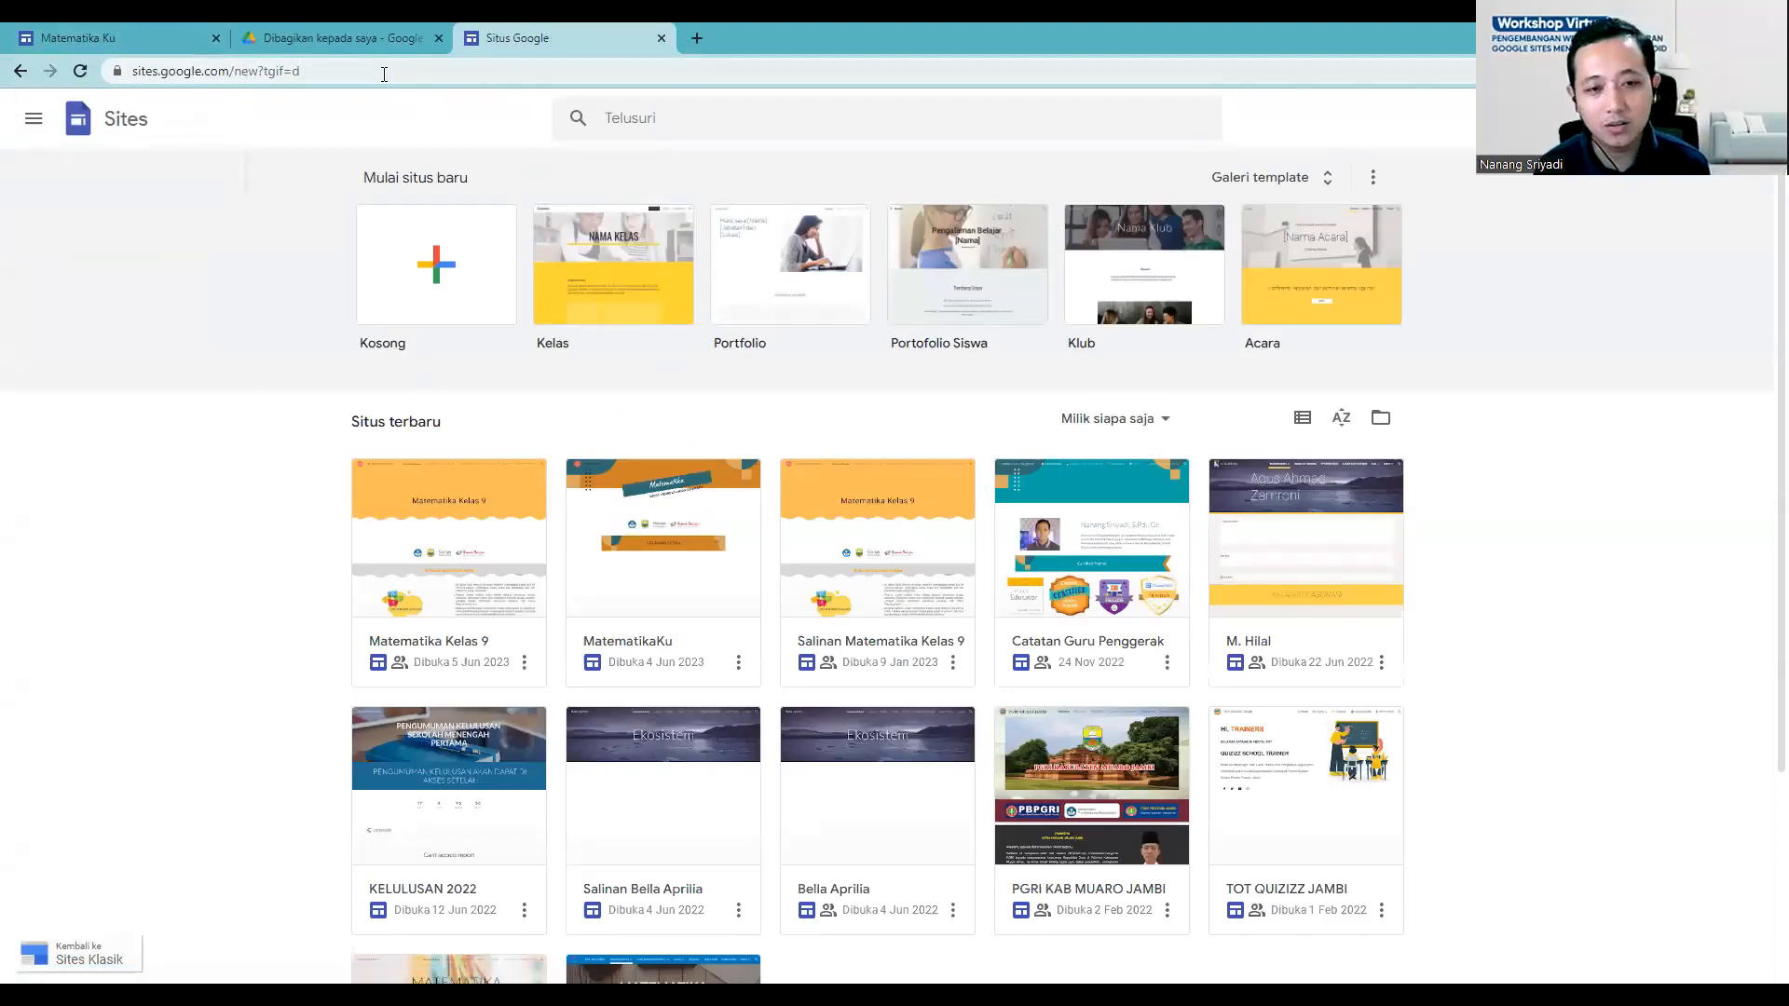
# Step: Switch to Google Drive and open the SITES INSPIRATIF folder in Drive Saya
pyautogui.click(355, 39)
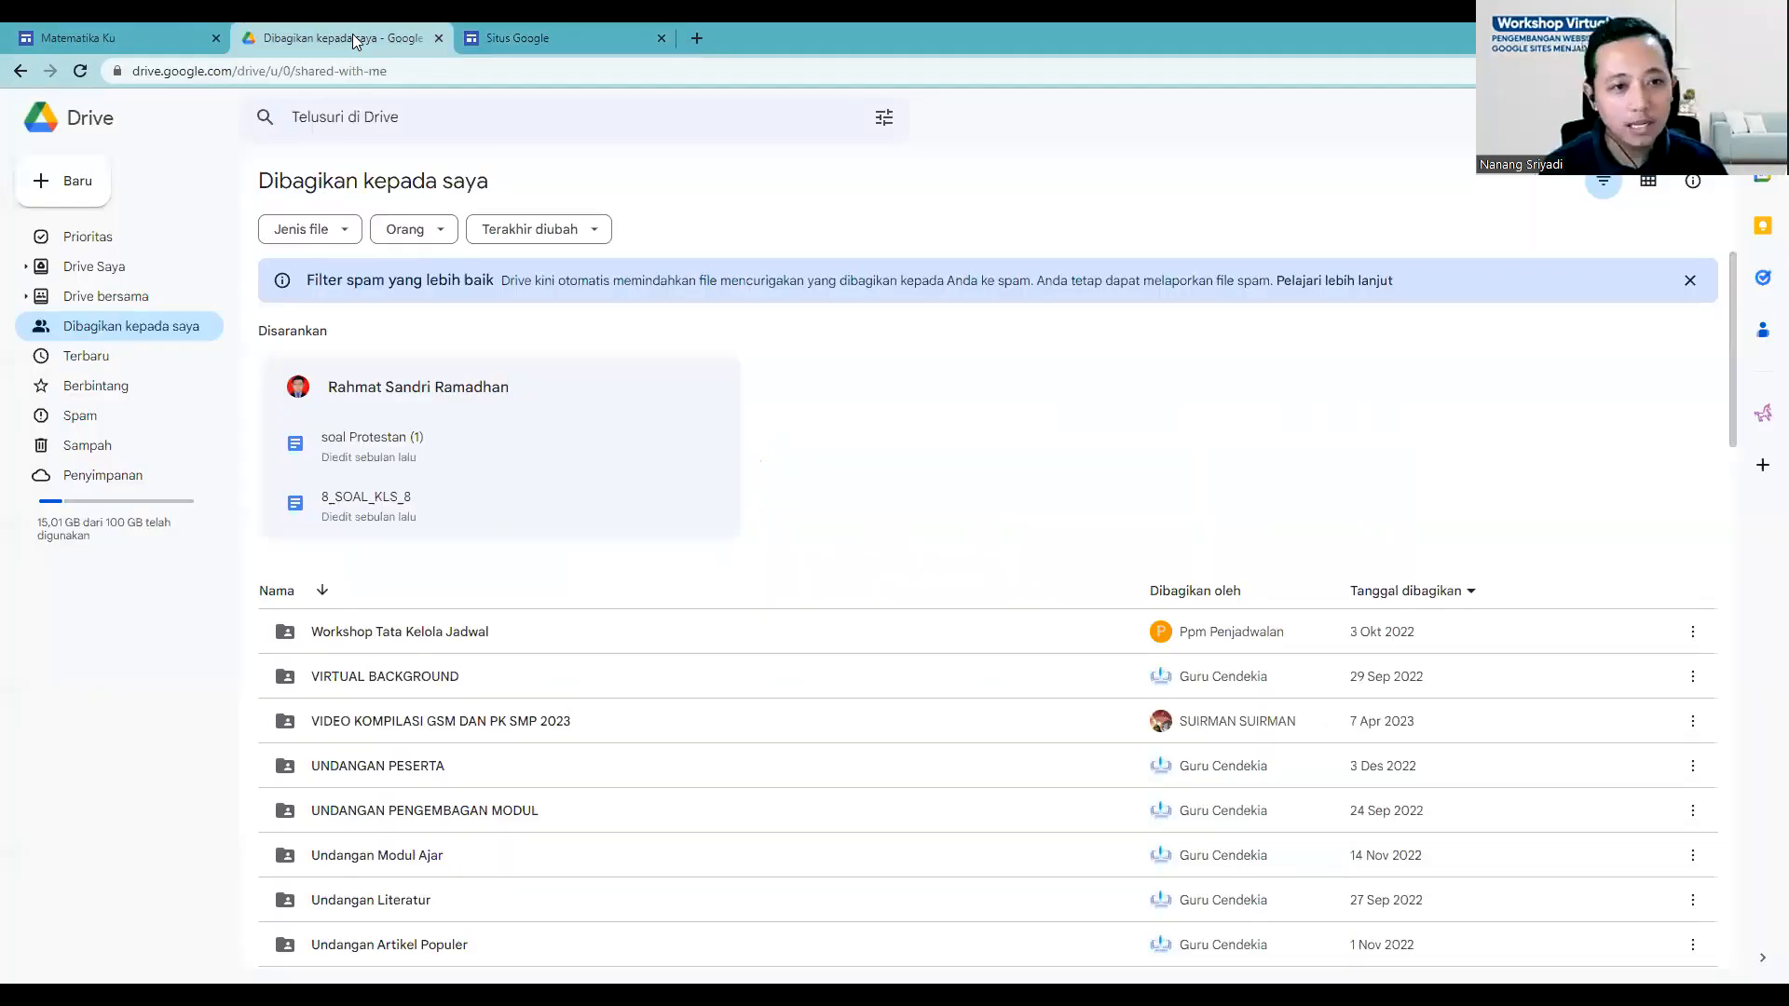
pyautogui.click(142, 266)
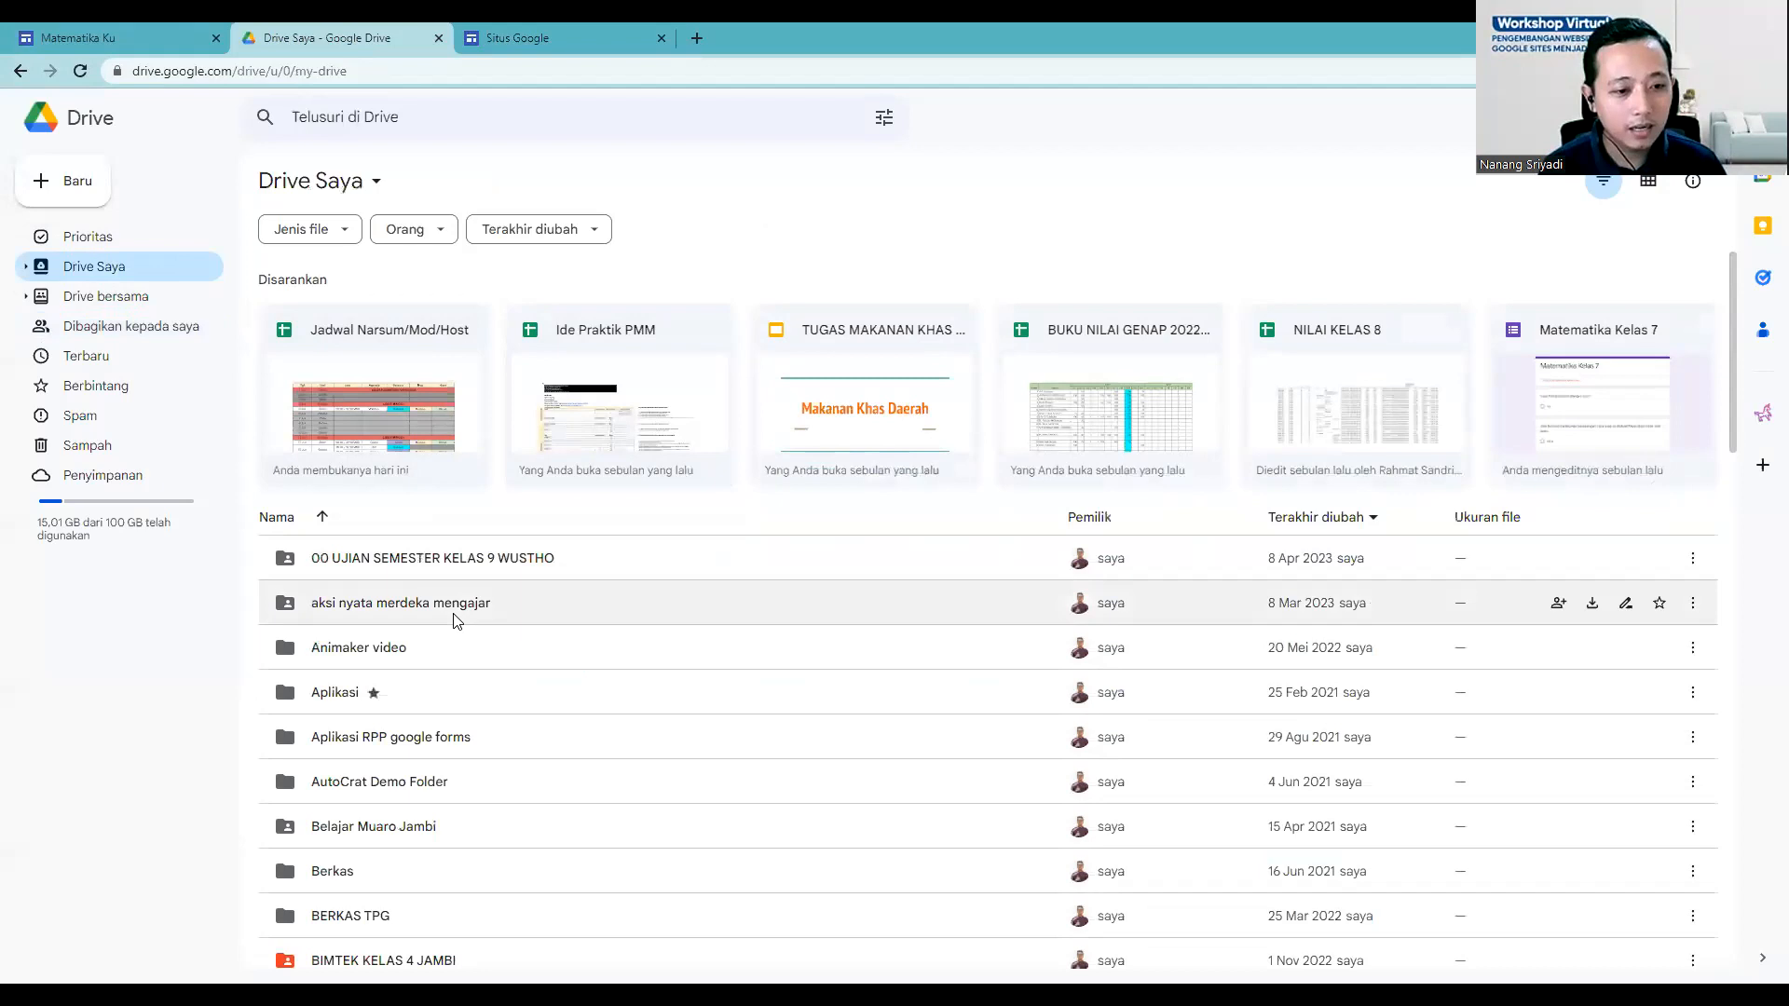
pyautogui.scroll(-5, 451, 617)
pyautogui.scroll(-20, 445, 615)
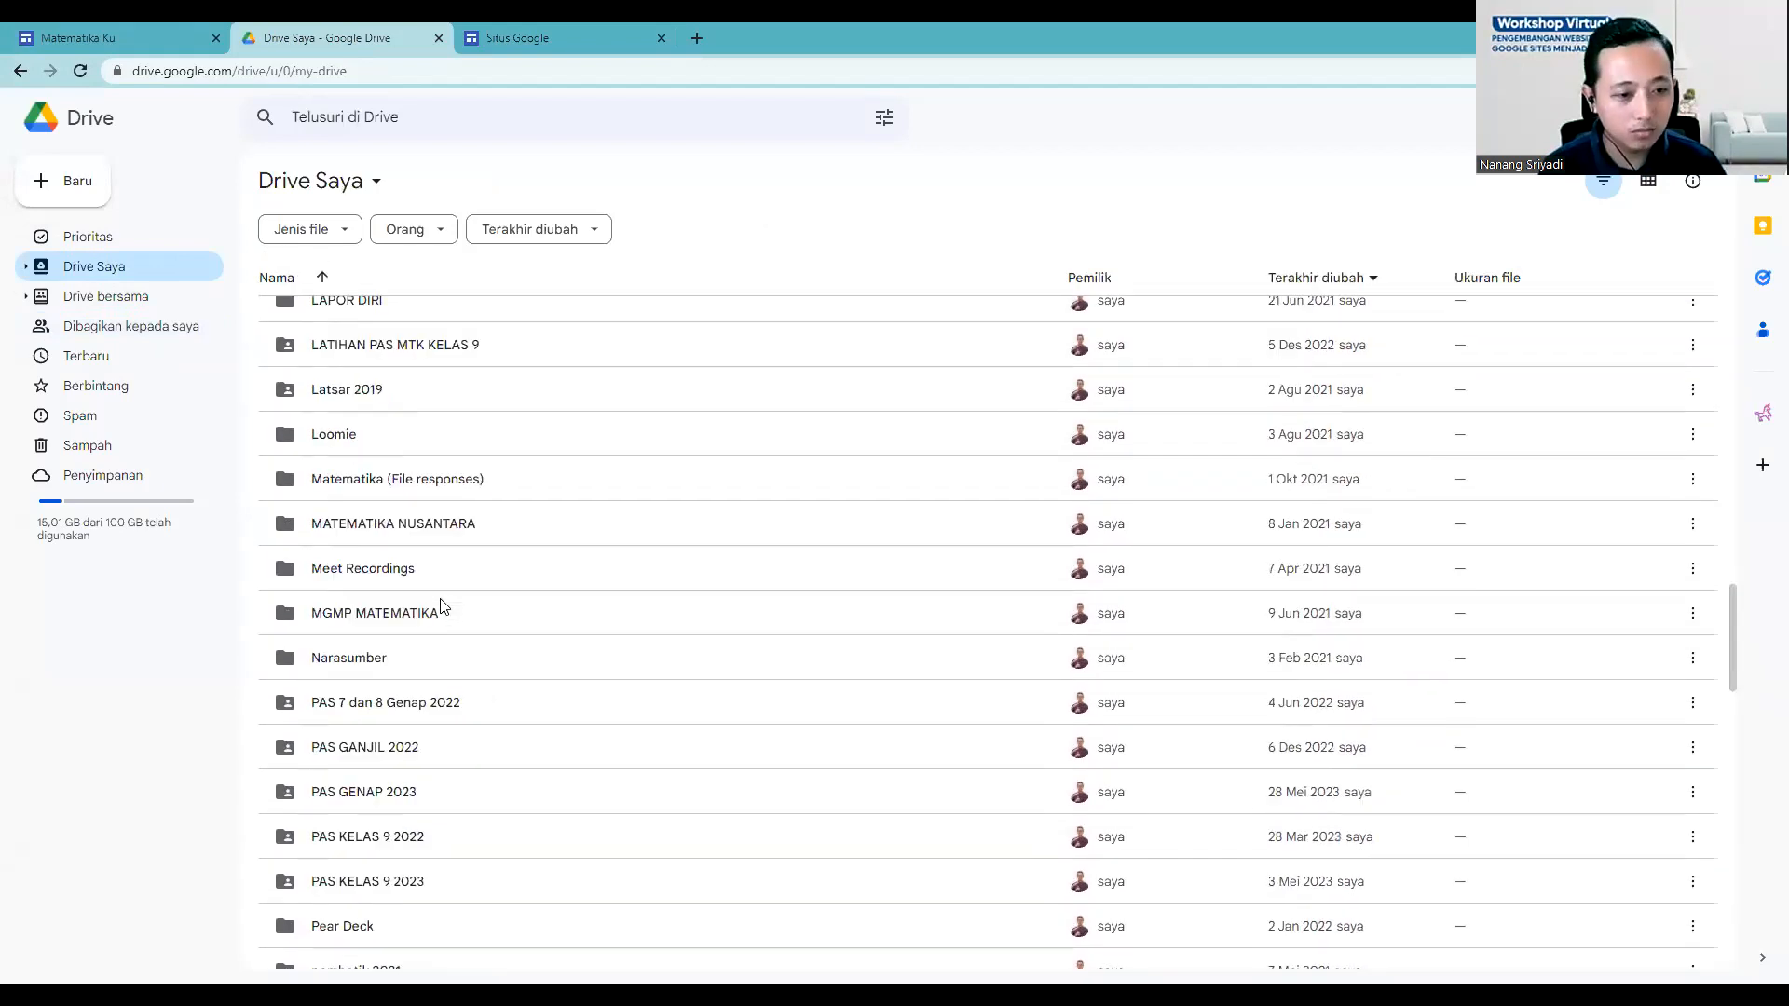
pyautogui.scroll(-7, 443, 589)
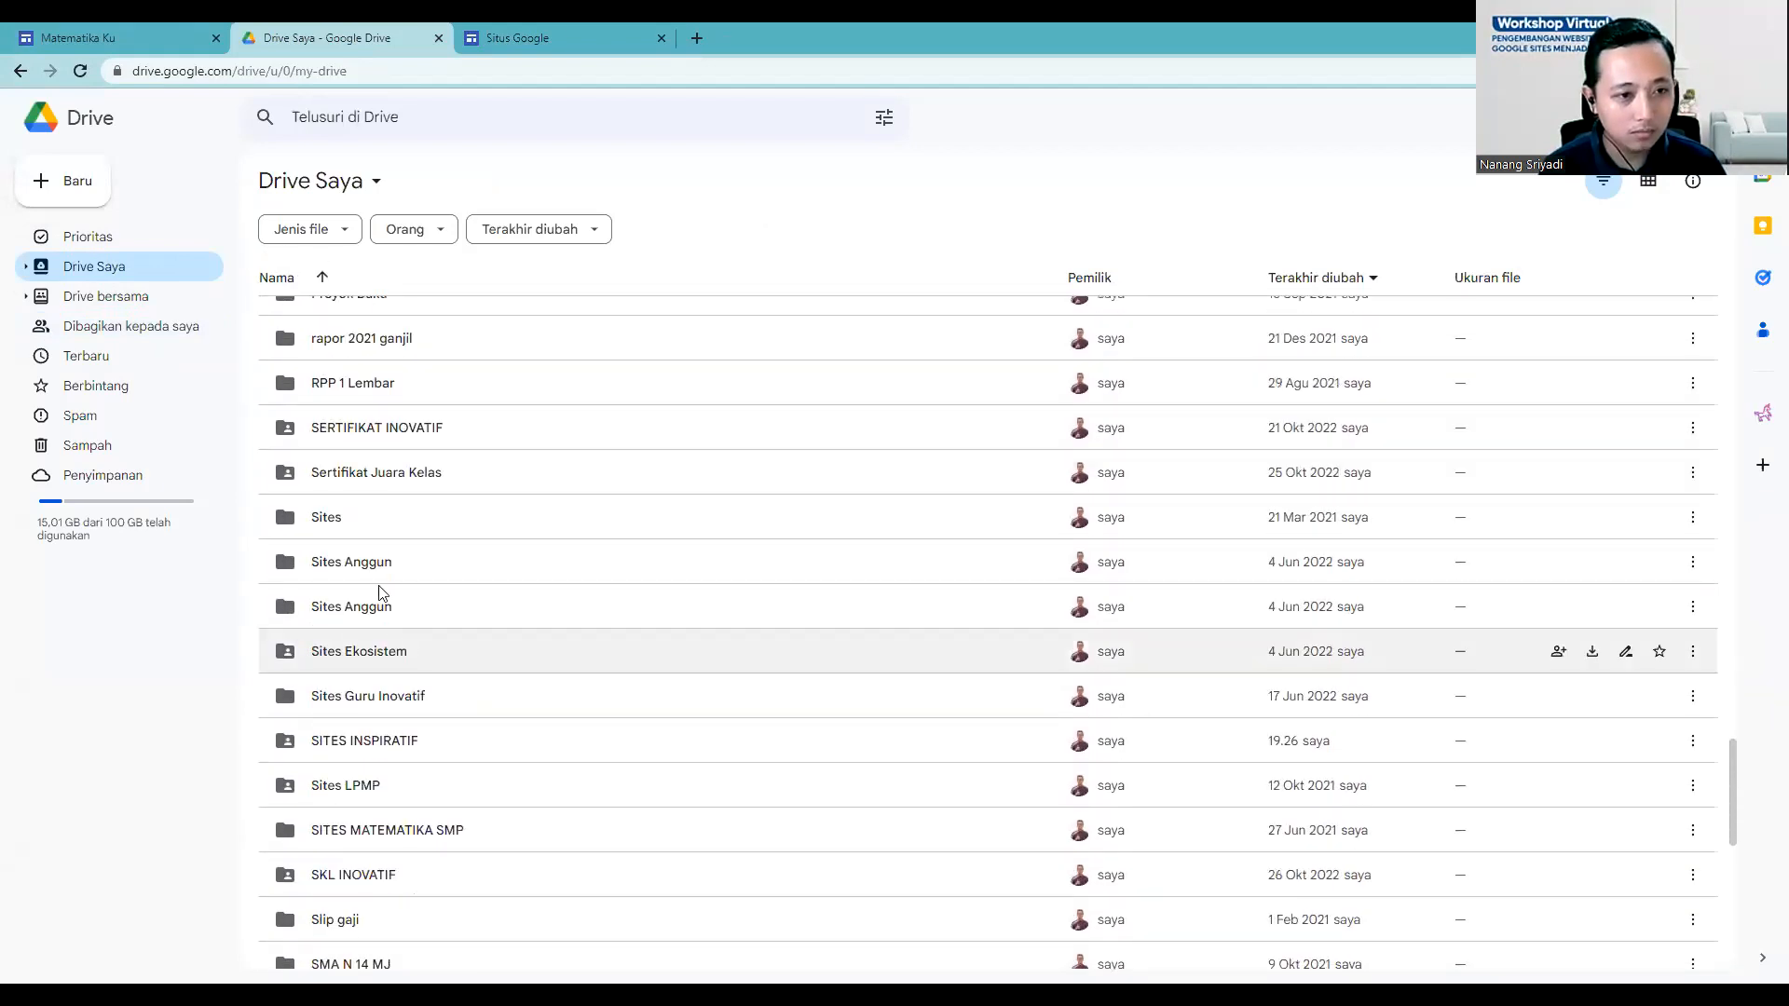
pyautogui.scroll(-2, 388, 653)
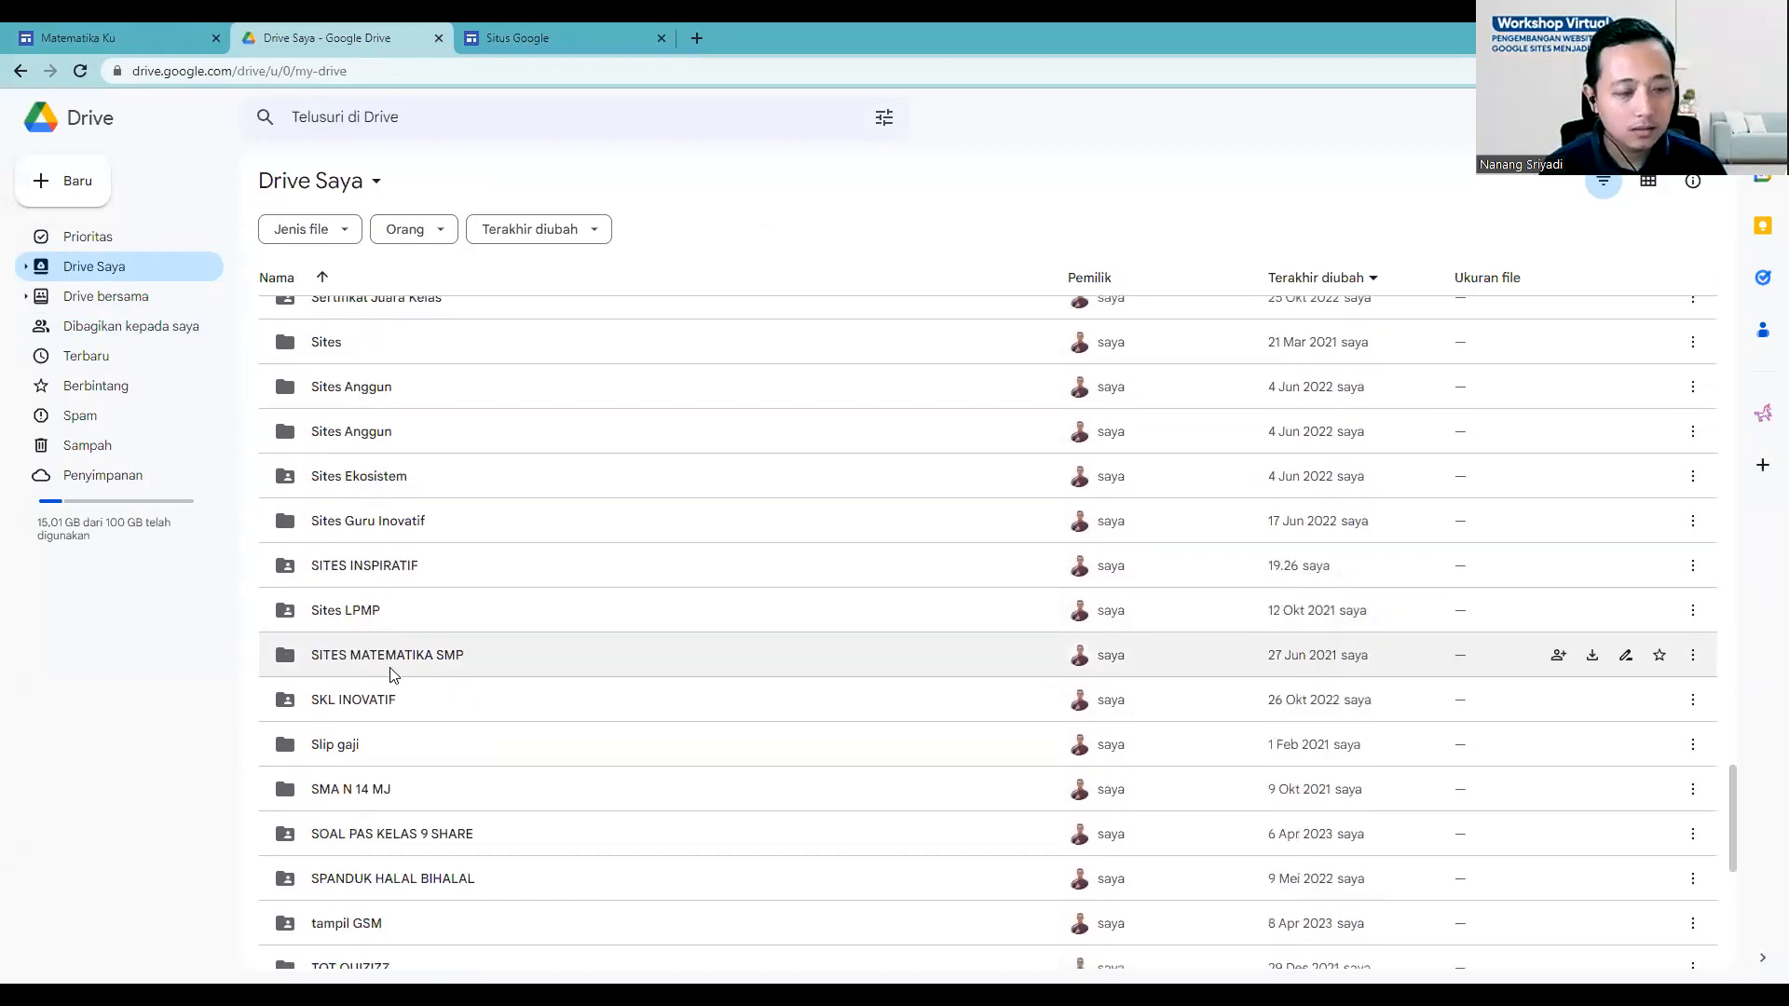
pyautogui.doubleClick(407, 550)
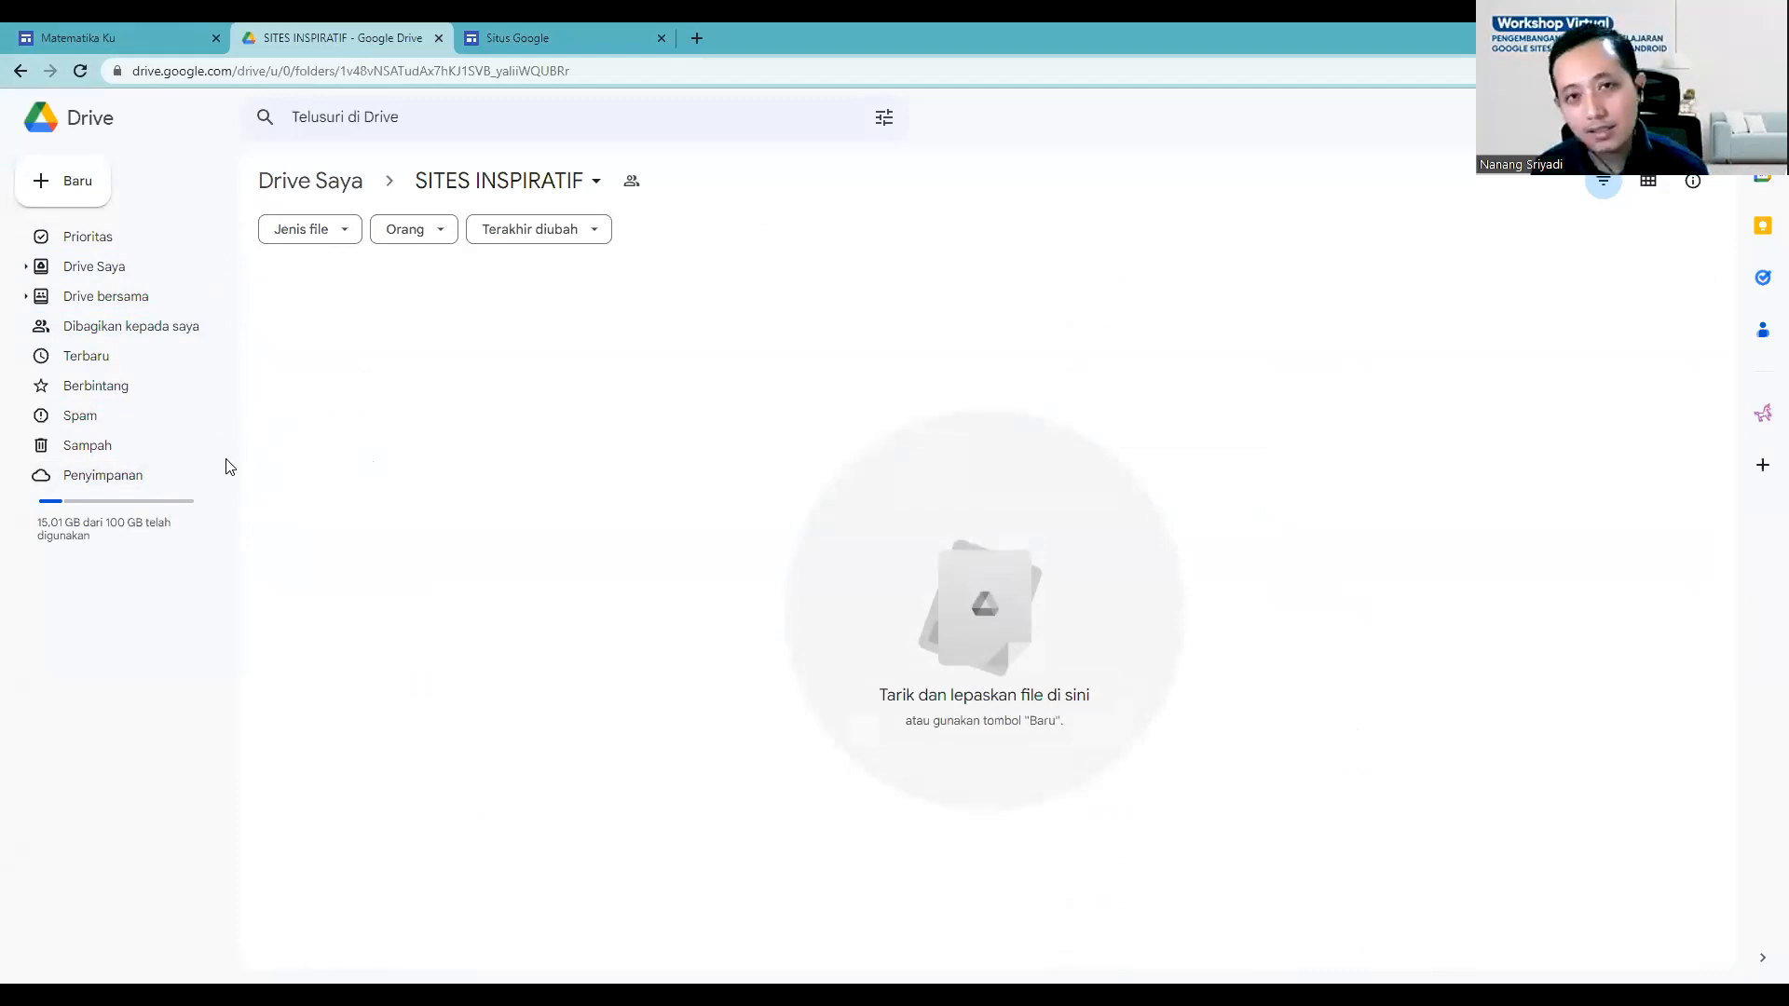
# Step: Create a new Google Sites site inside the shared SITES INSPIRATIF folder
pyautogui.click(87, 191)
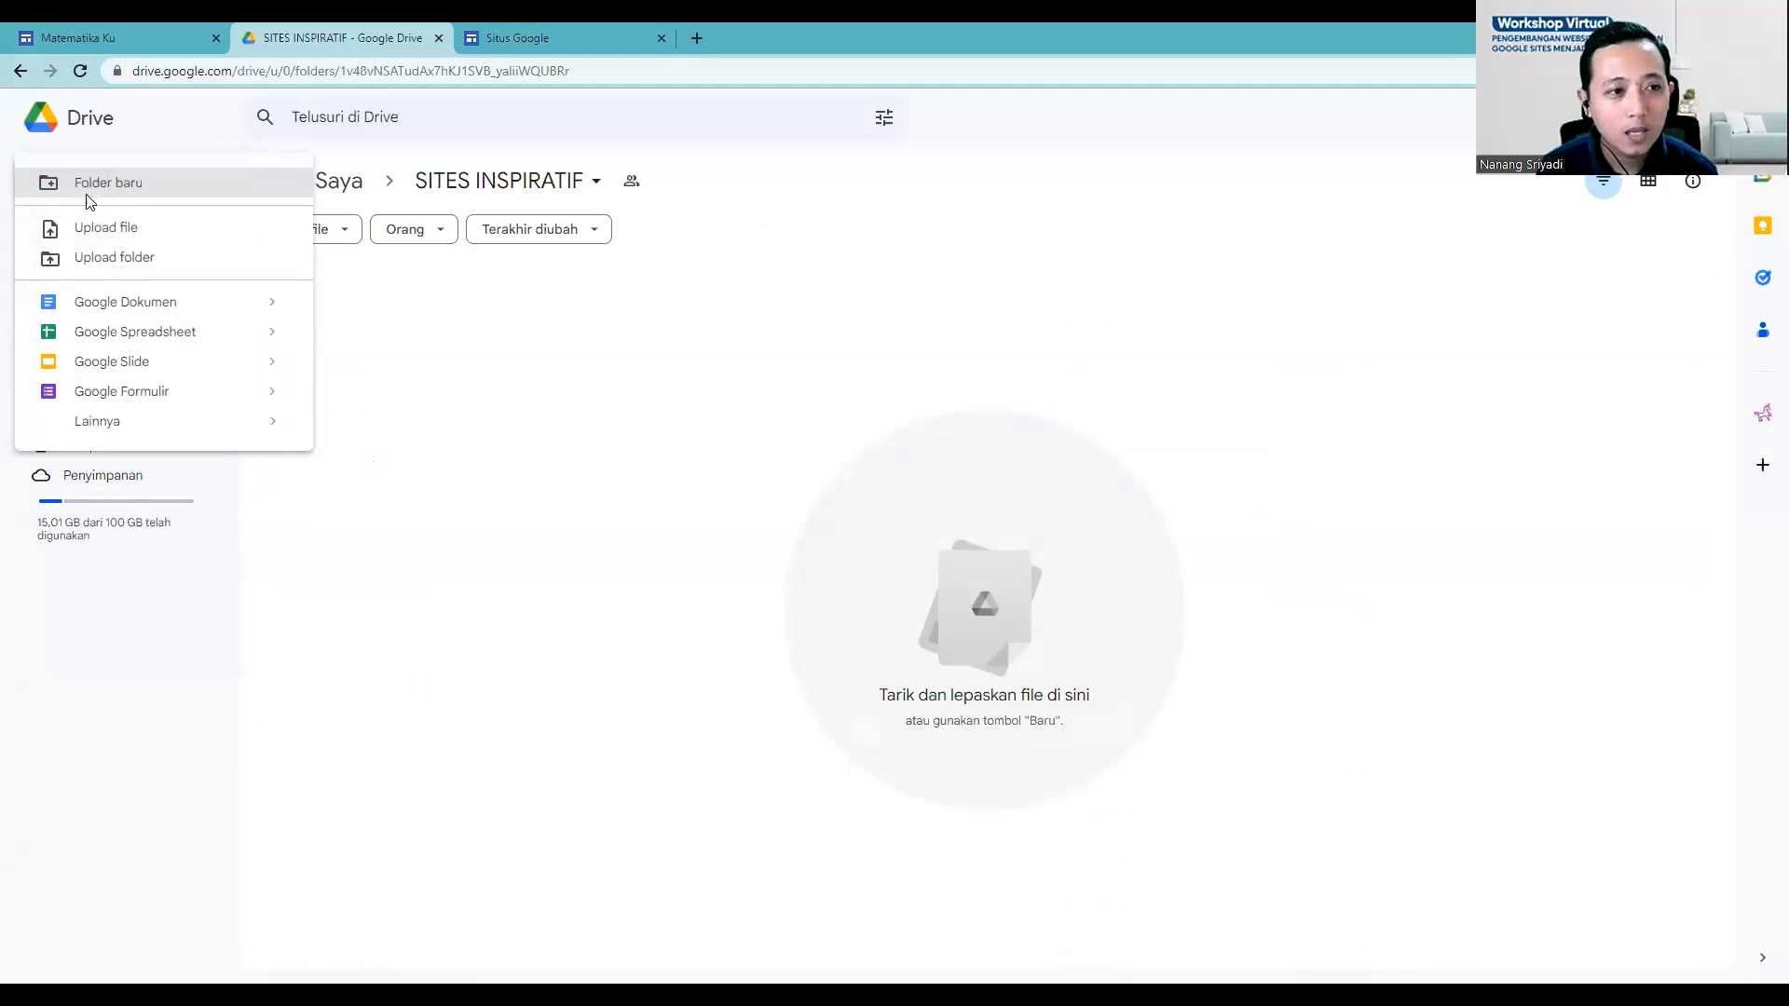
pyautogui.moveTo(206, 422)
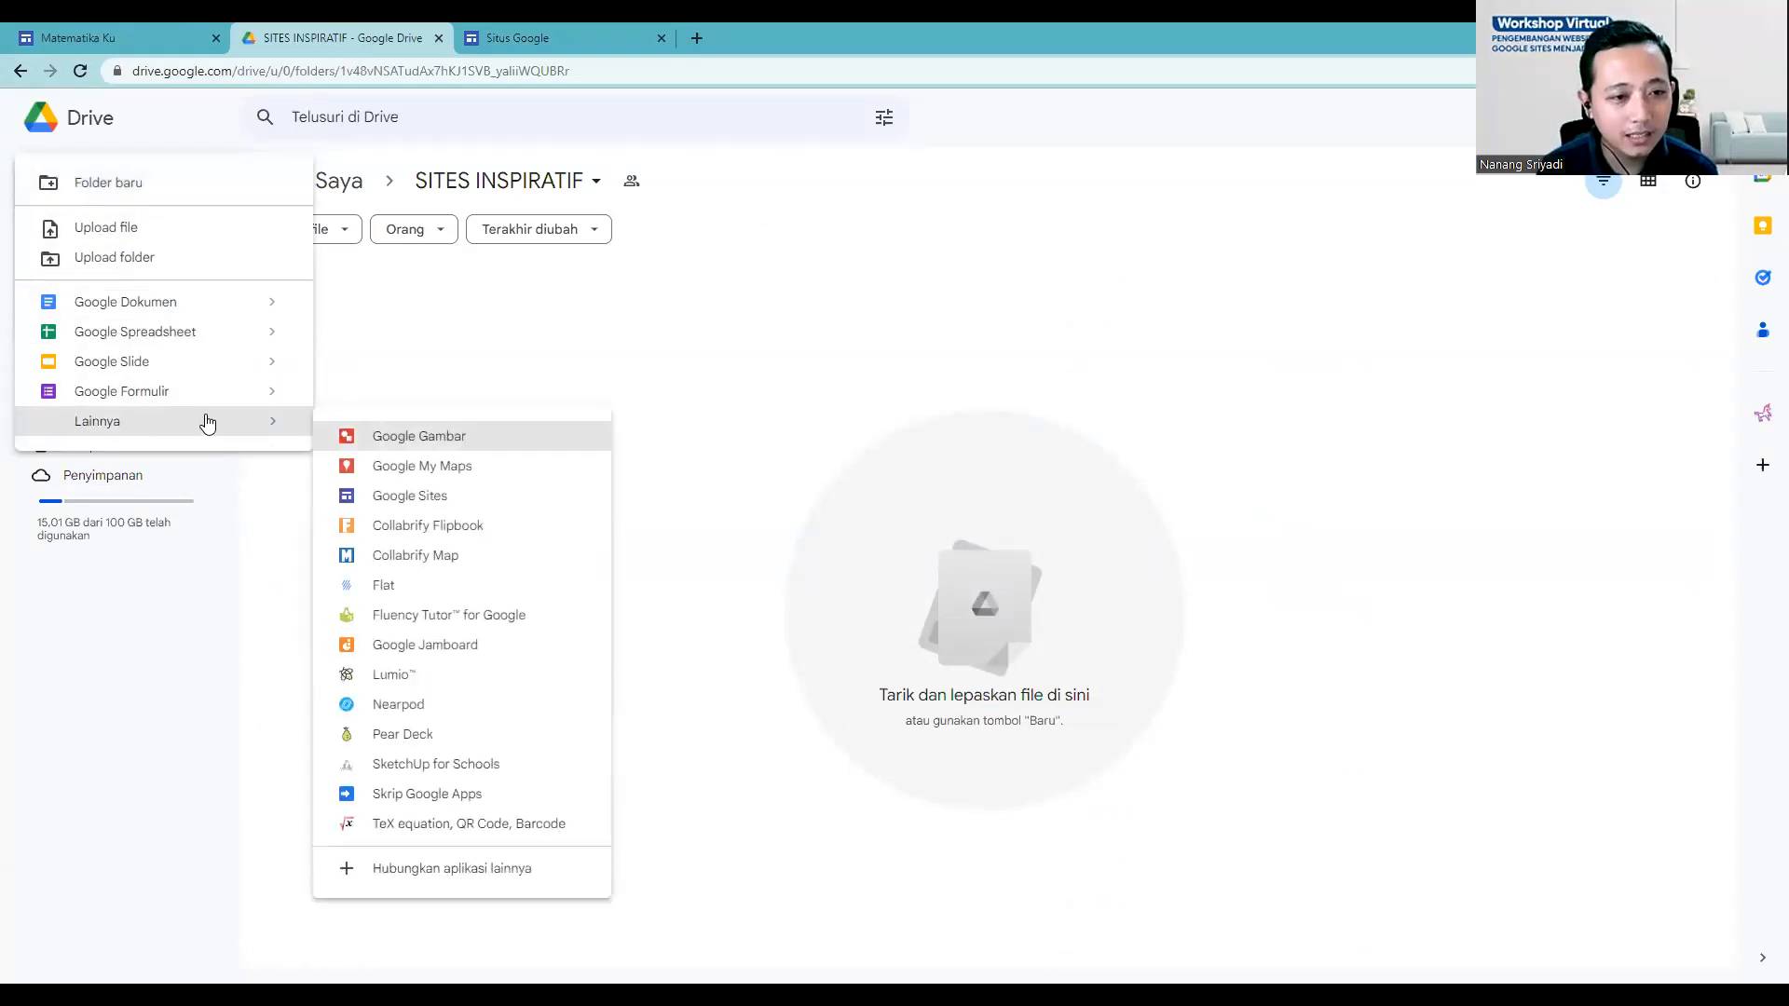
pyautogui.click(417, 501)
pyautogui.click(1016, 597)
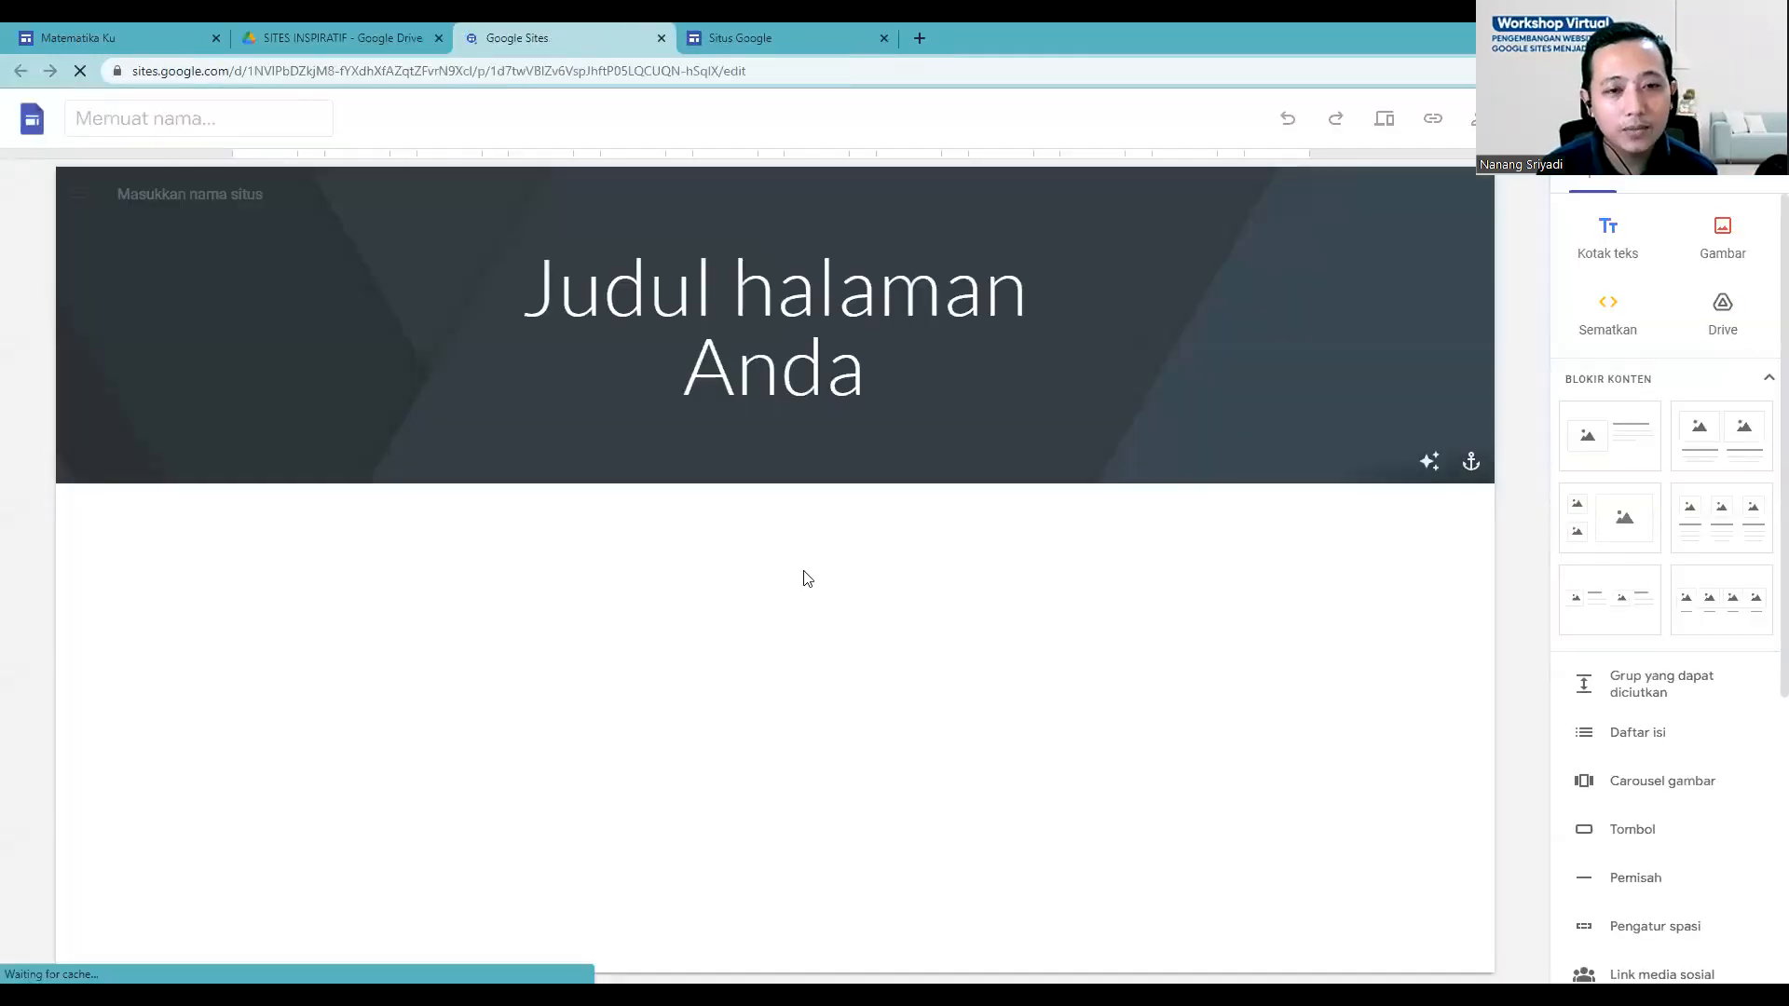
# Step: Return to the Google Sites start page and create a blank site (Kosong) from there
pyautogui.click(740, 37)
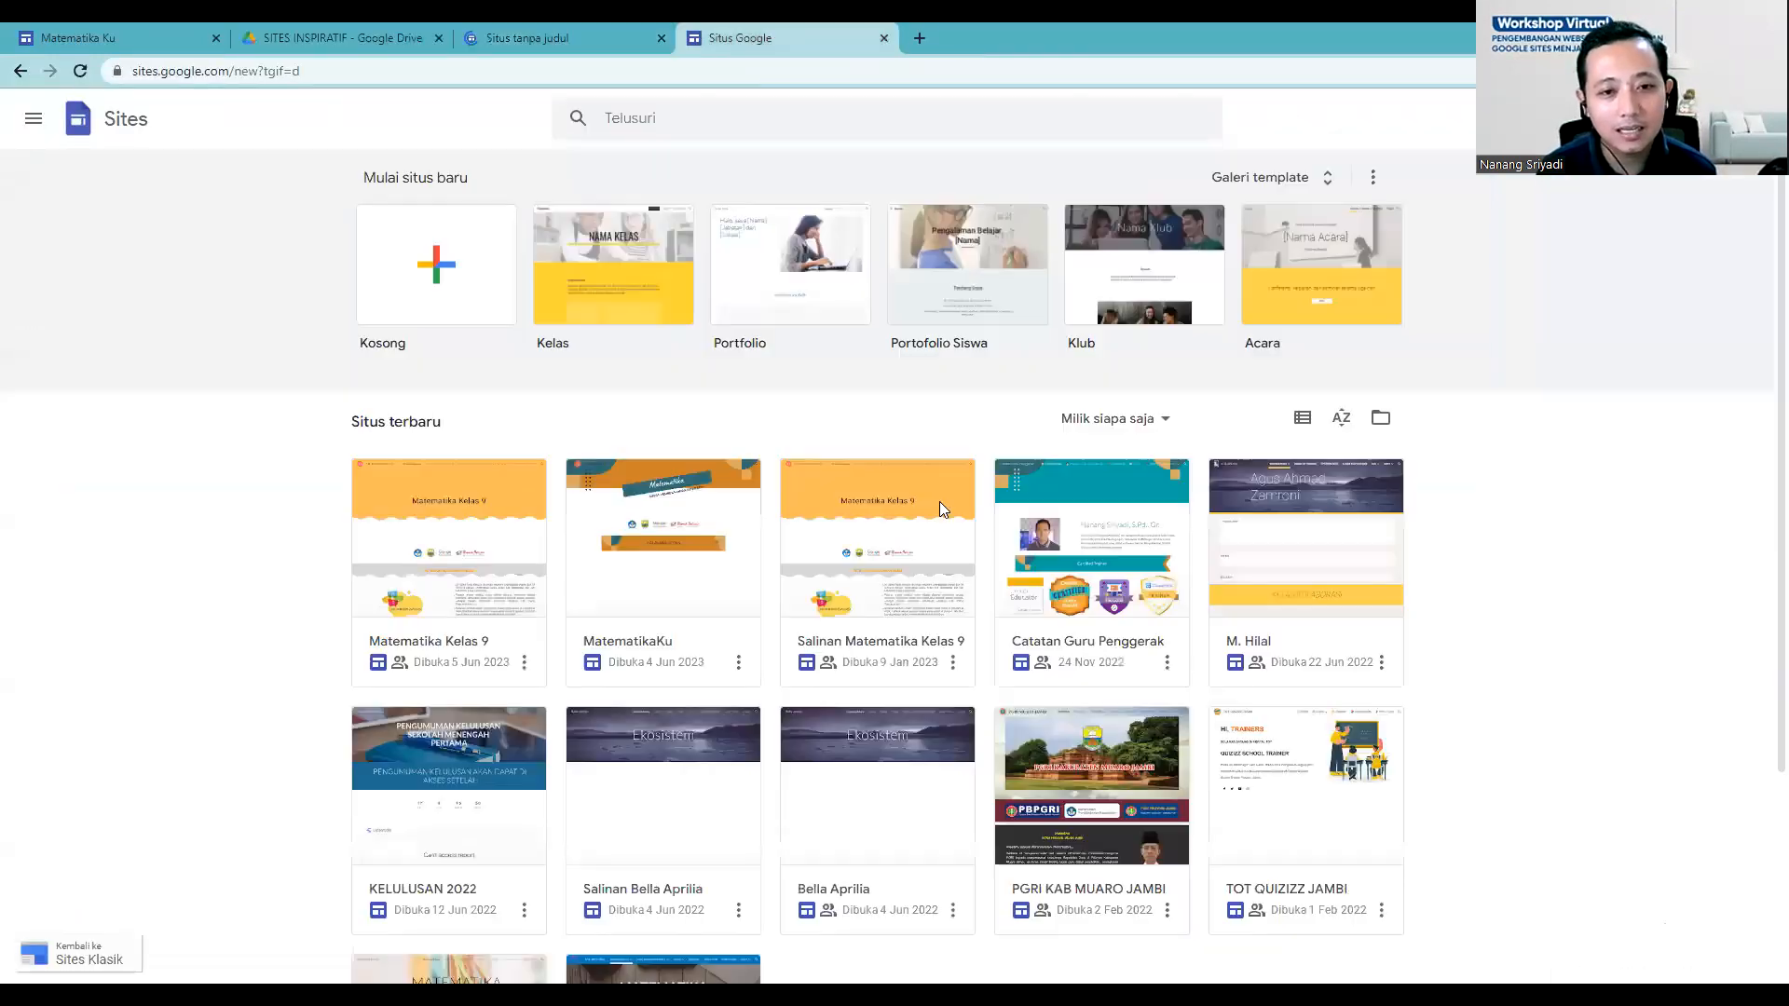
pyautogui.scroll(-3, 705, 487)
pyautogui.scroll(3, 819, 531)
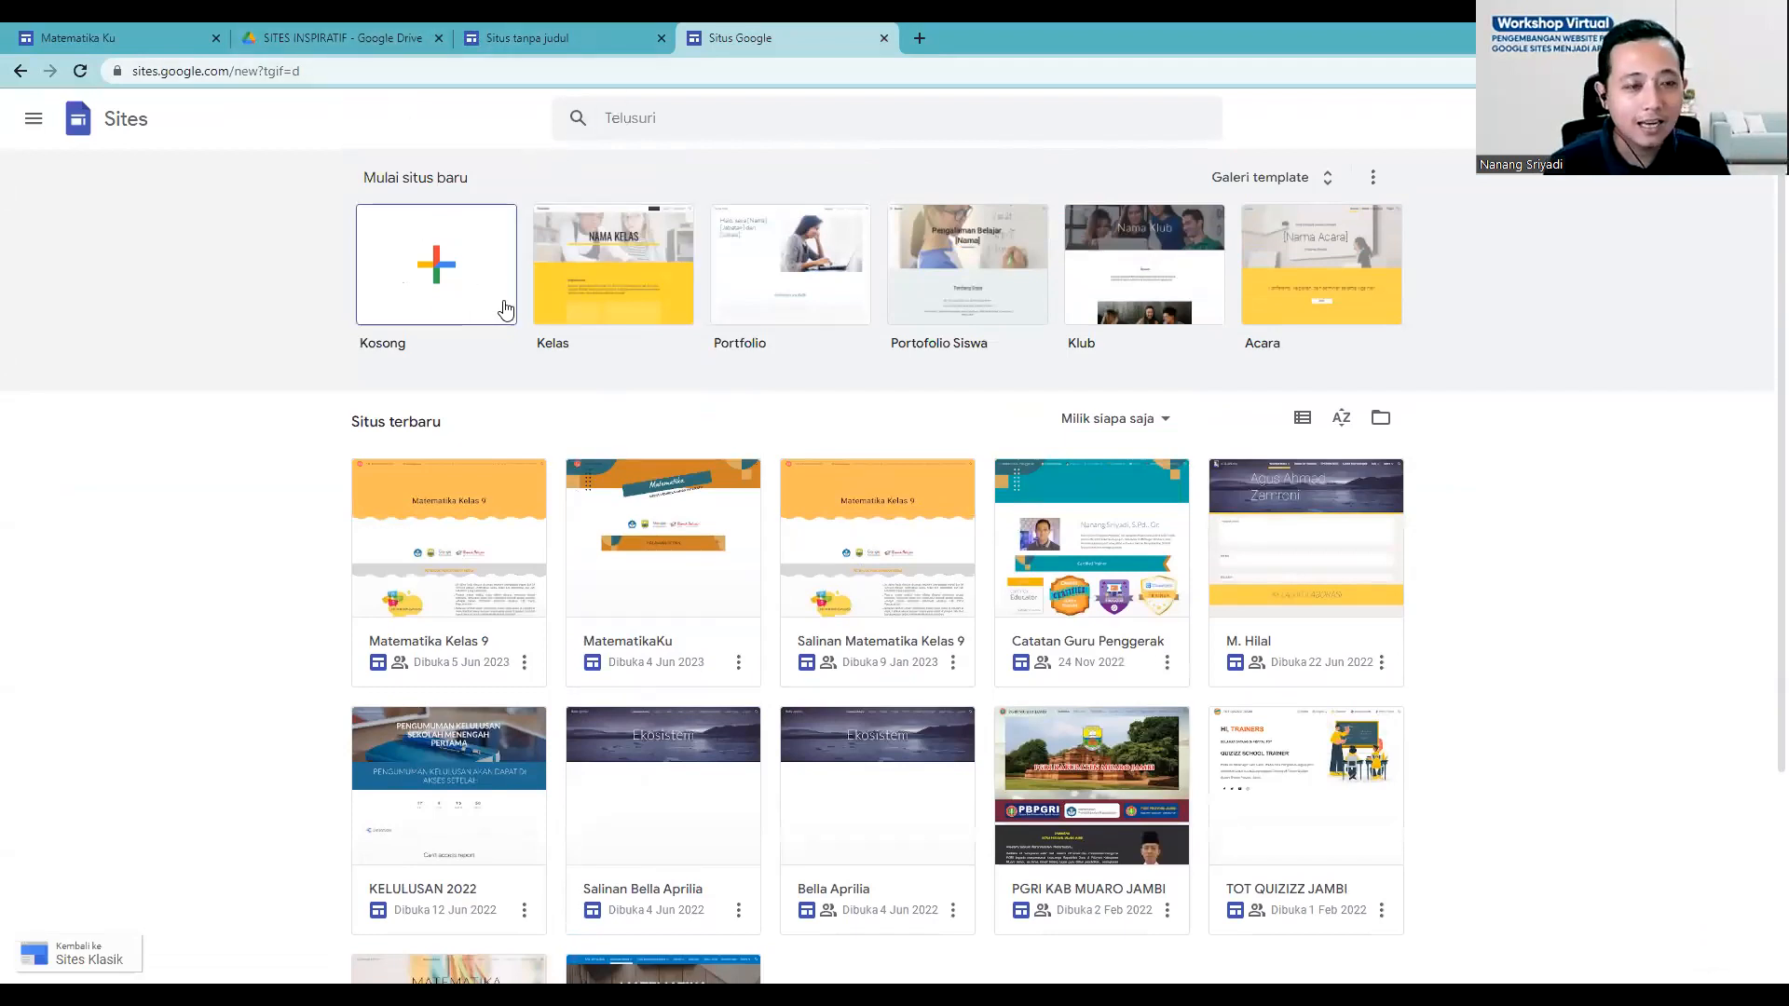
pyautogui.click(442, 280)
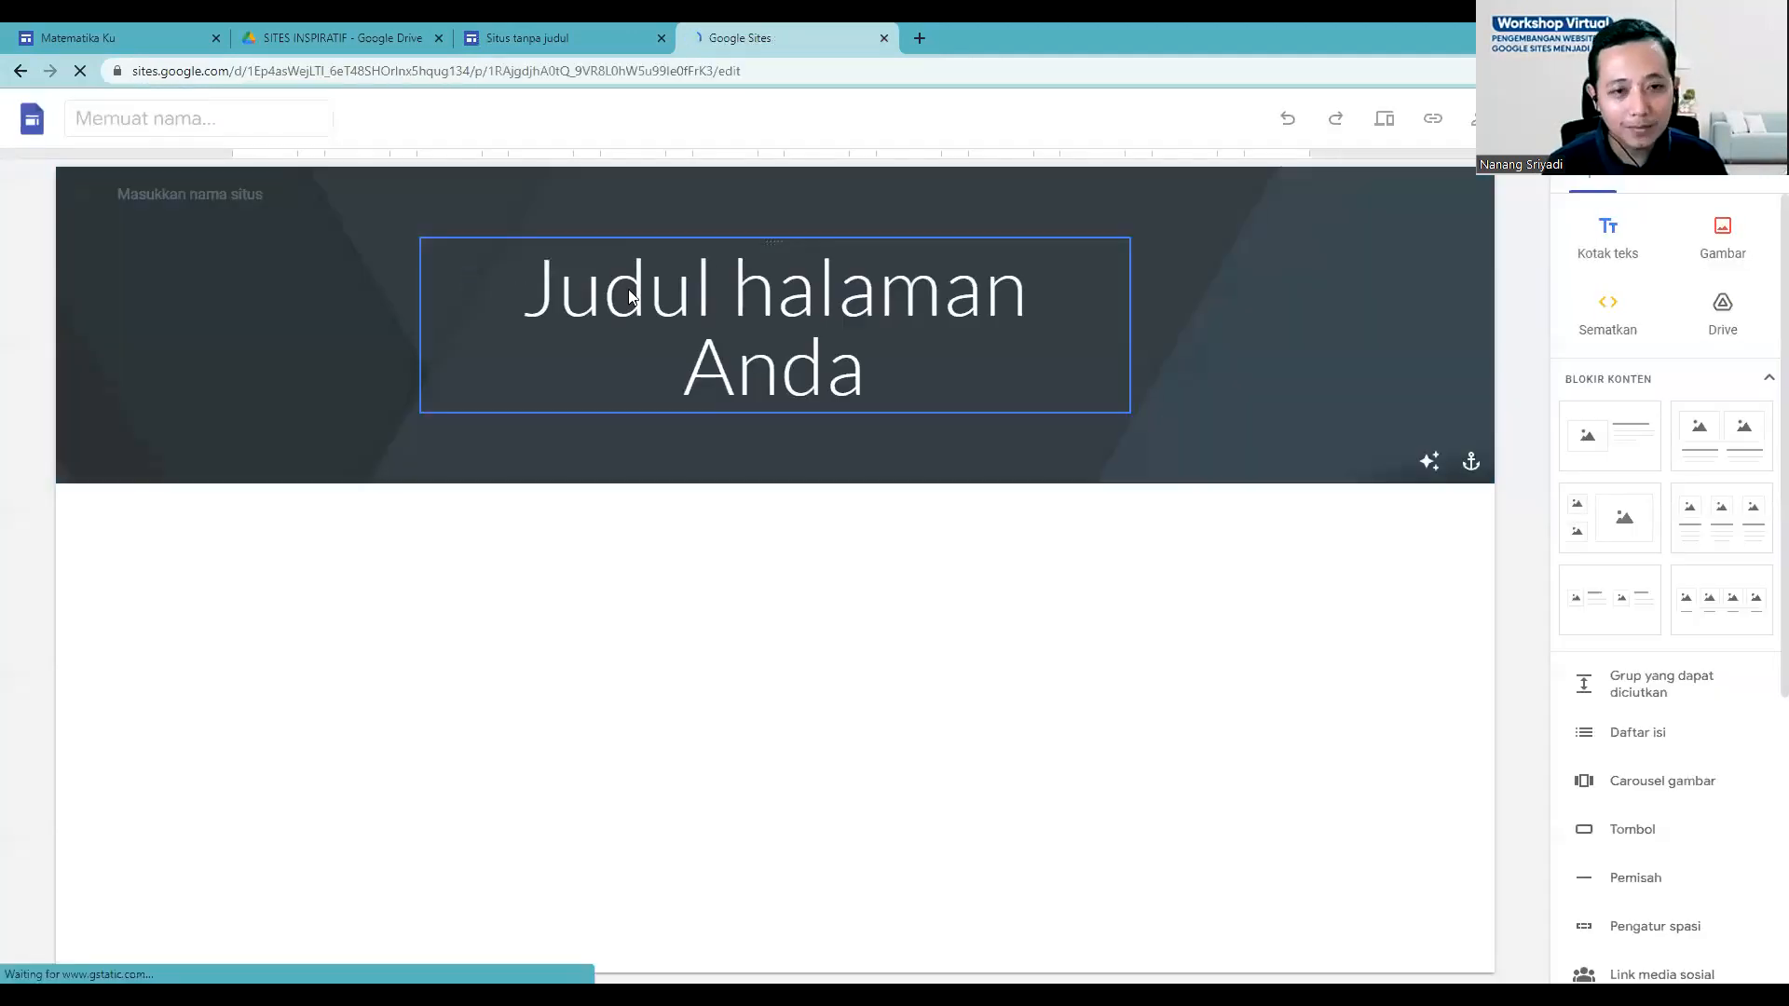
# Step: Close both newly created untitled sites and return to the SITES INSPIRATIF folder in Google Drive
pyautogui.click(550, 37)
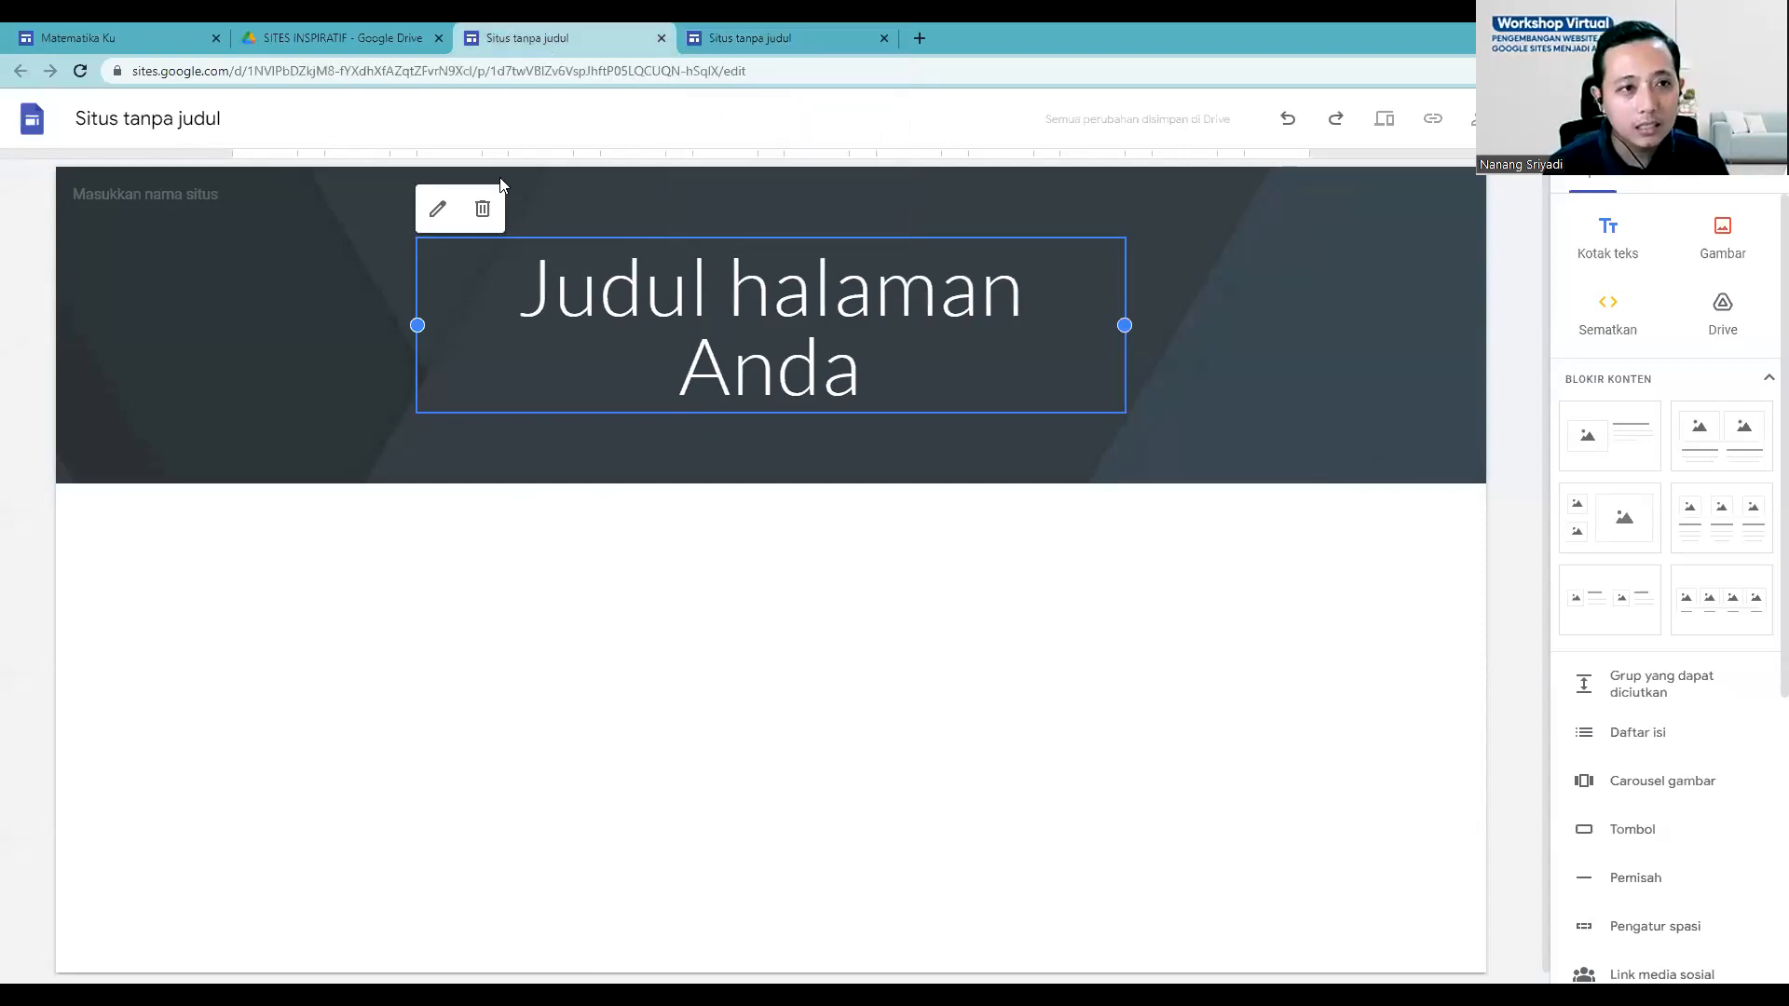
pyautogui.click(660, 39)
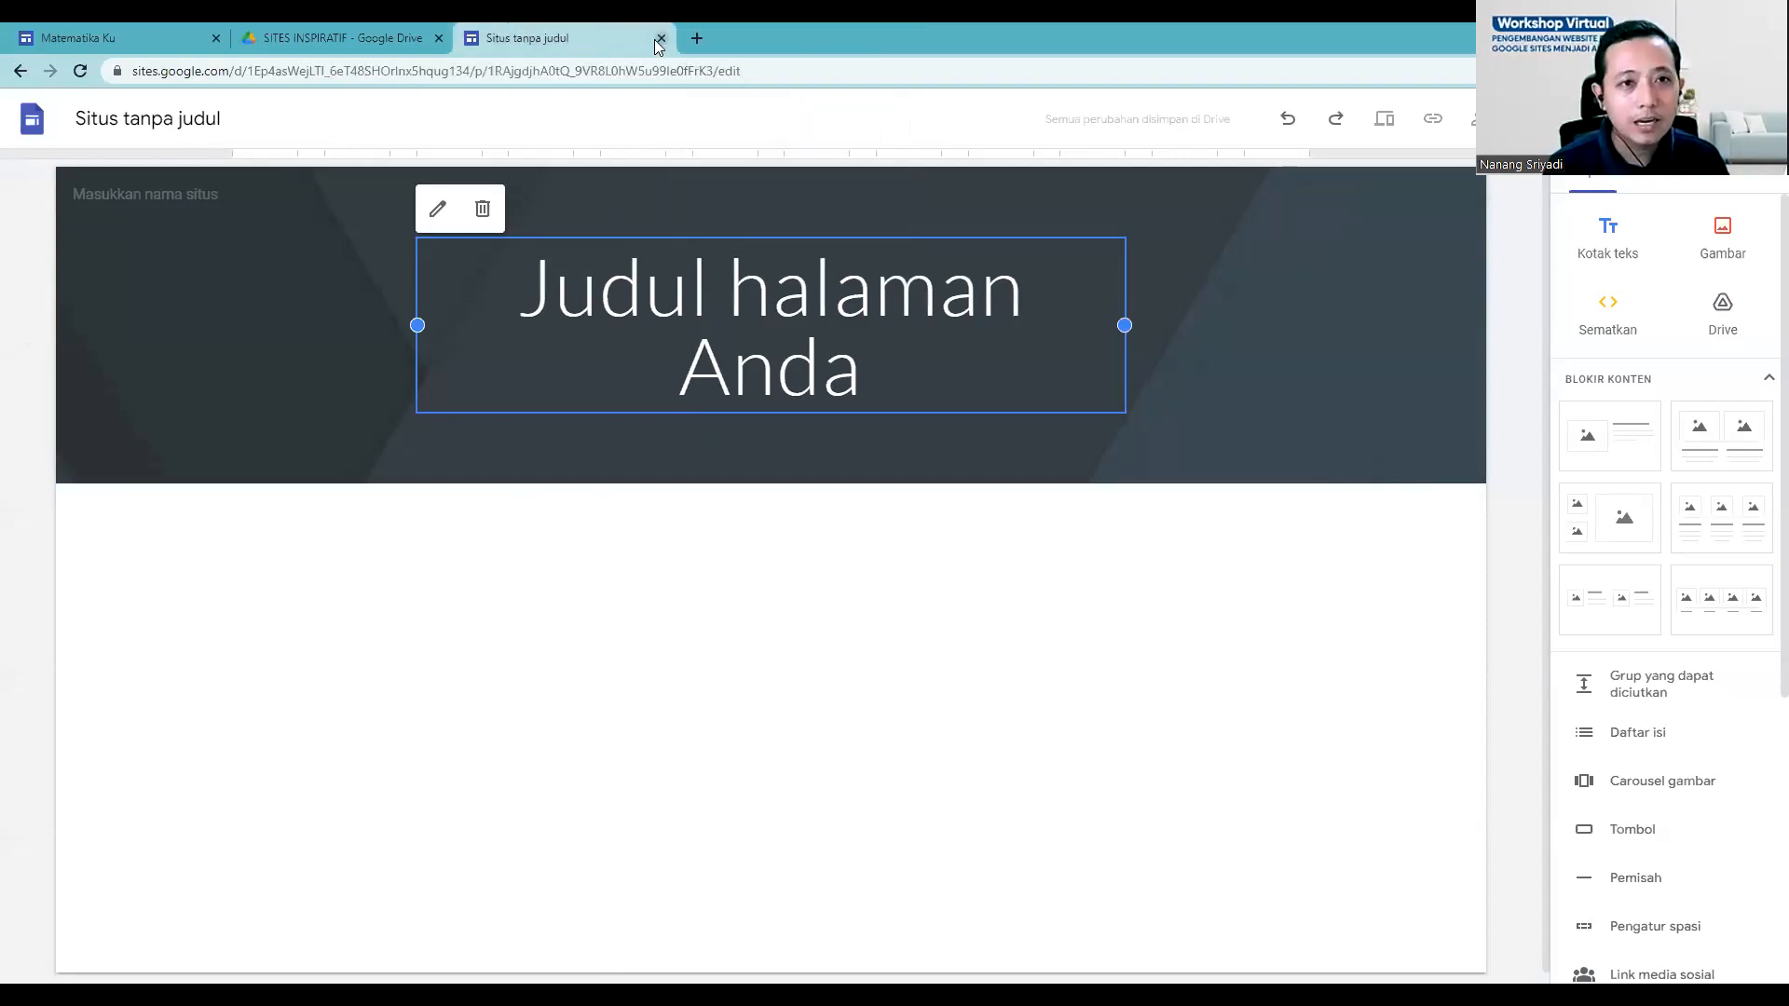
pyautogui.click(660, 39)
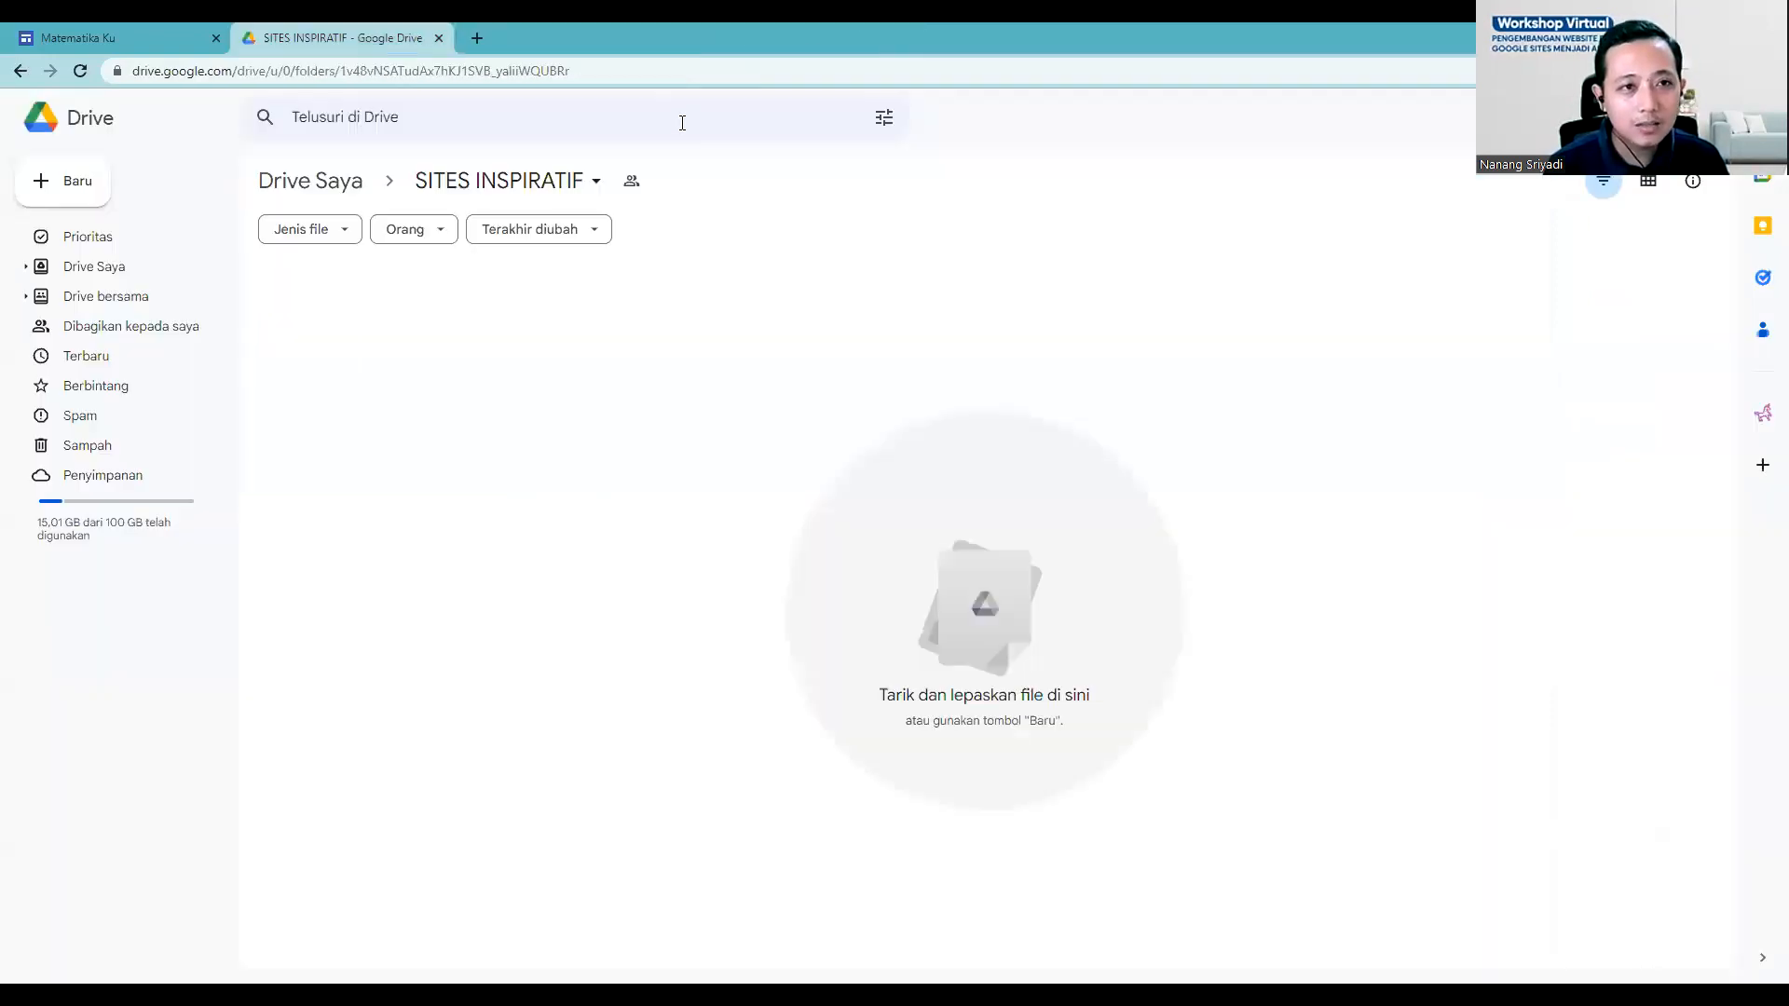
# Step: Open the Google Sites start page in a new tab through the Google apps launcher
pyautogui.click(476, 39)
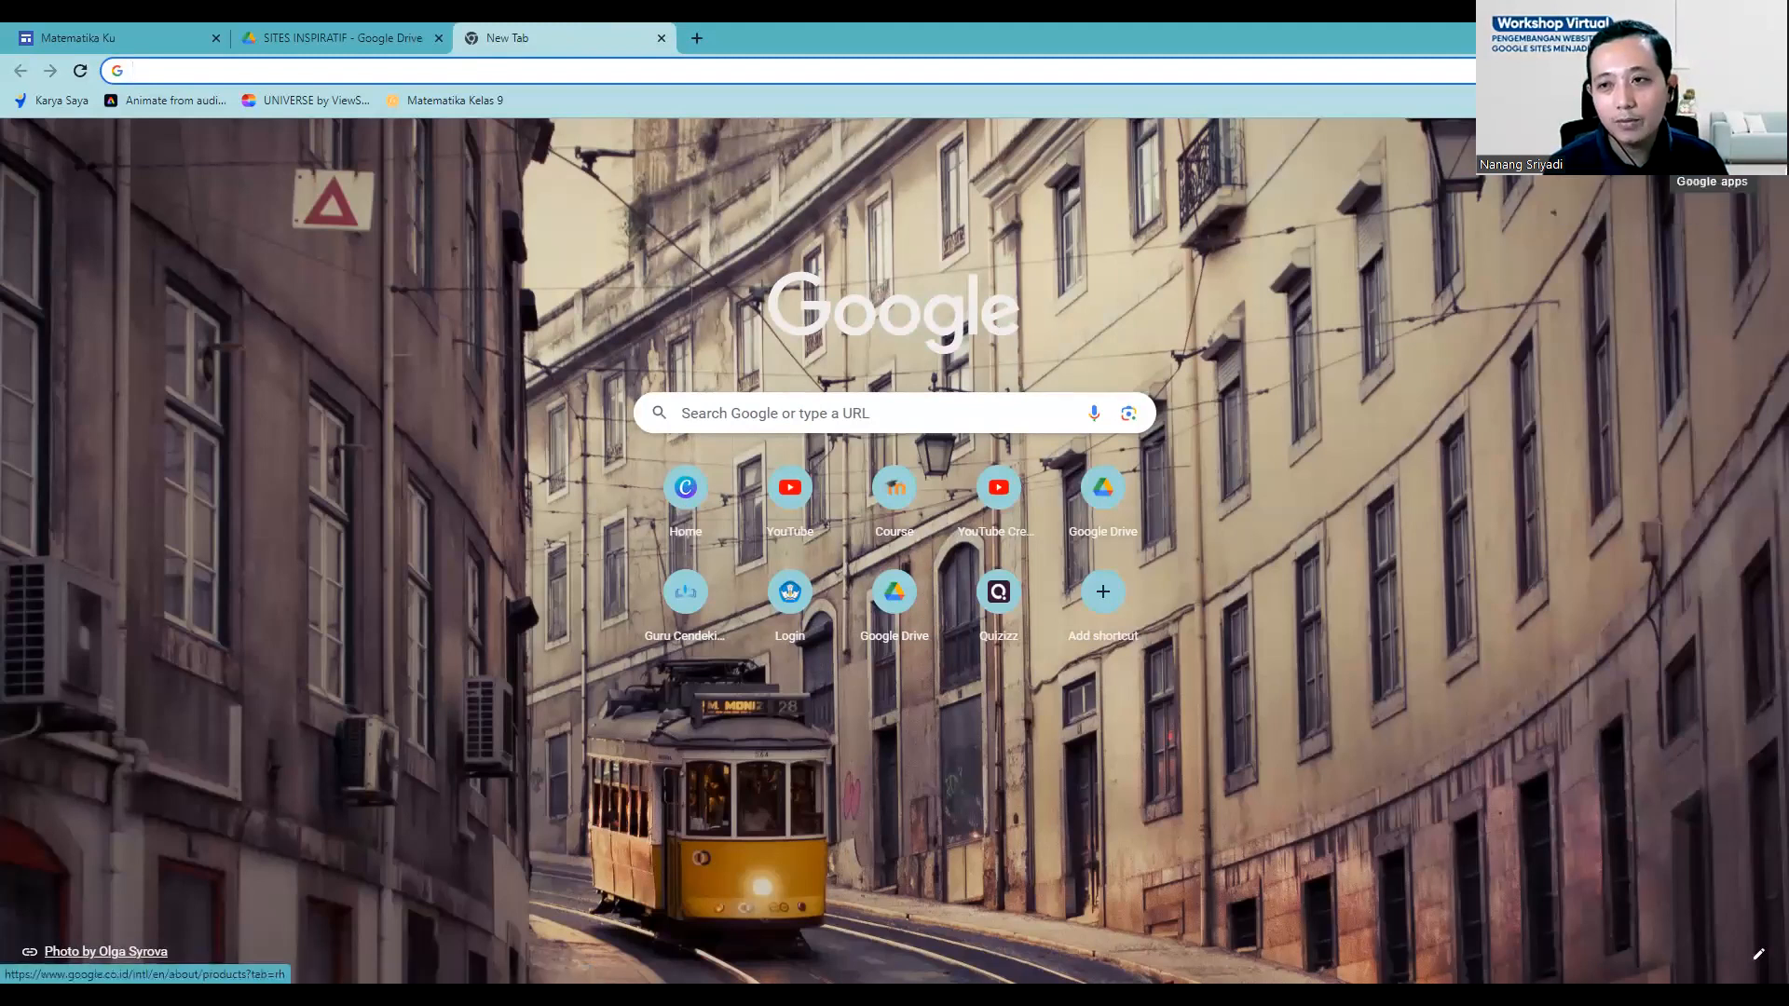
pyautogui.click(1712, 147)
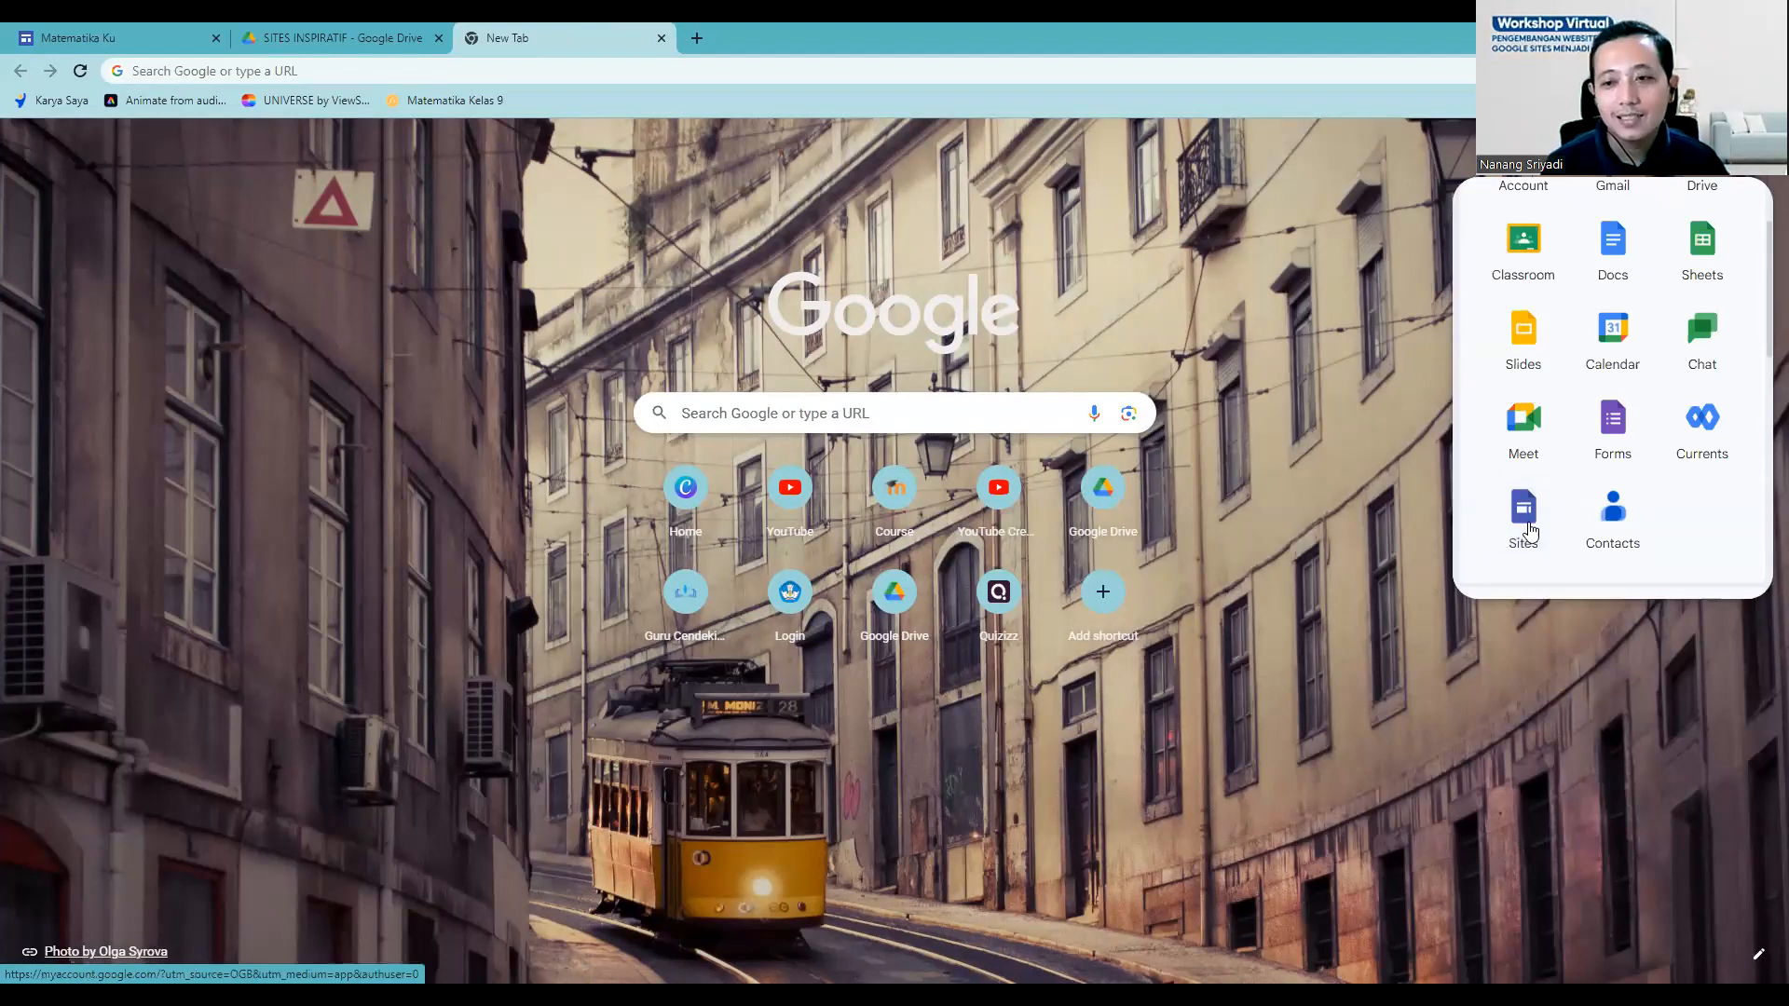
pyautogui.click(1528, 521)
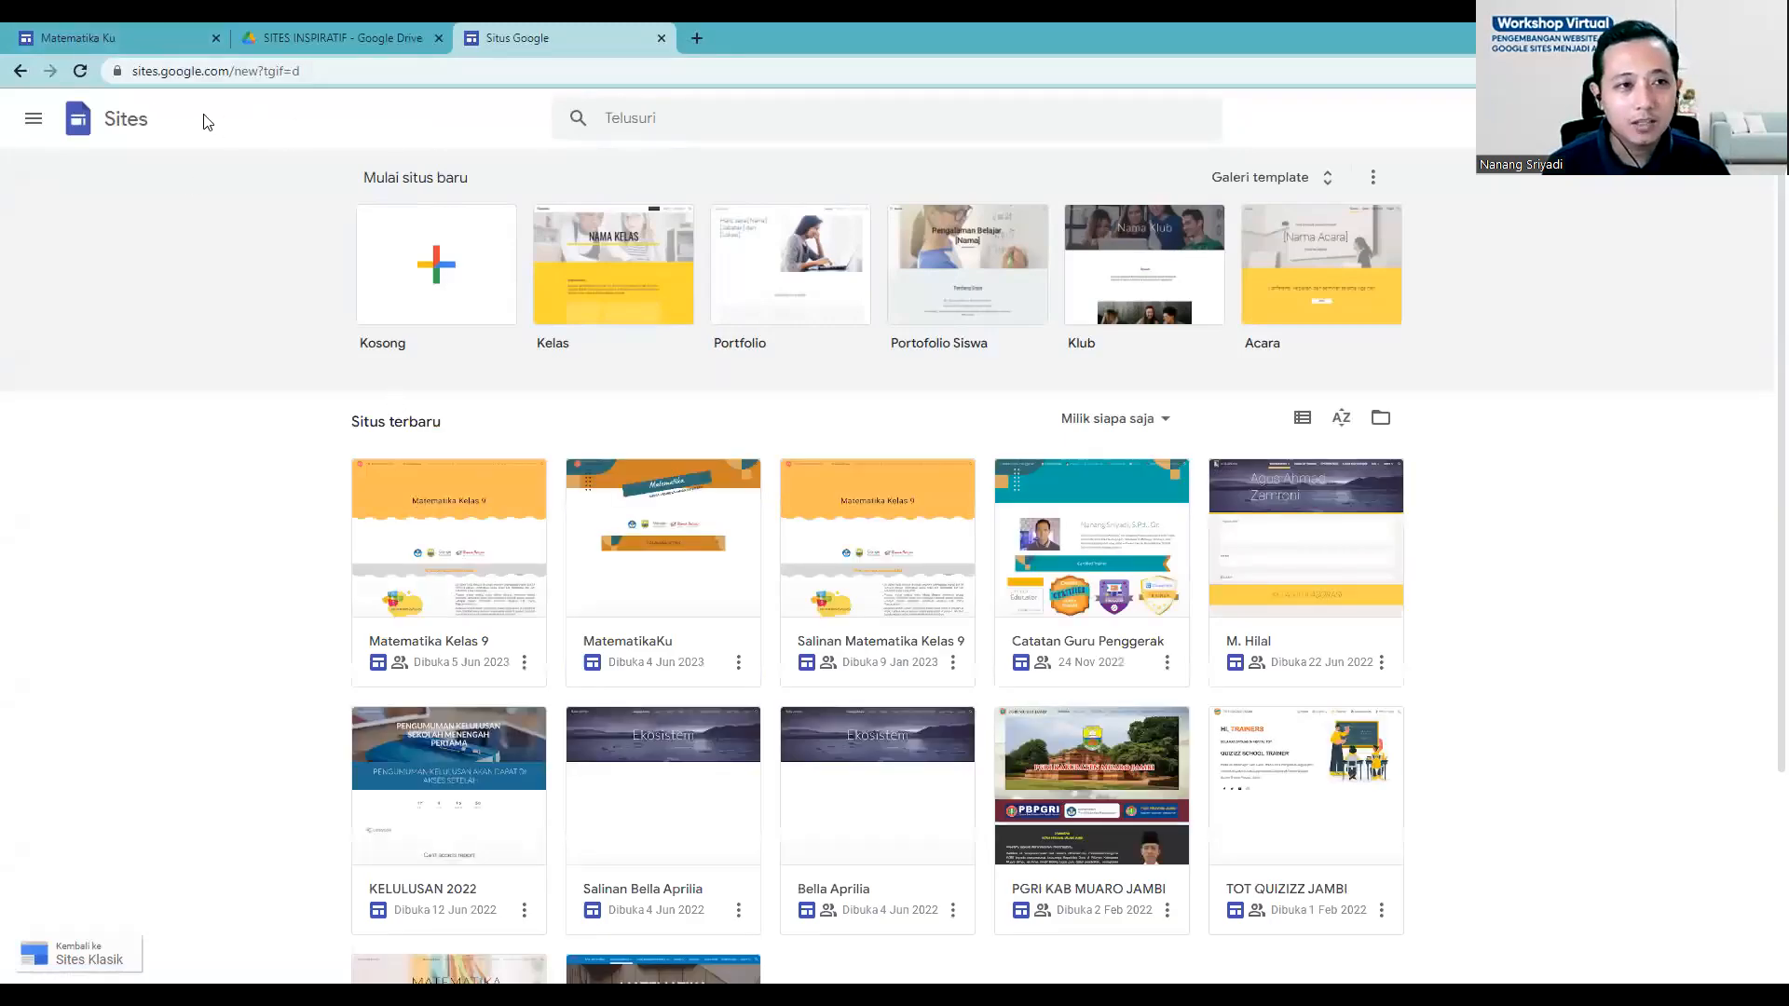
# Step: Look through the full list of Google apps from another new tab
pyautogui.click(697, 38)
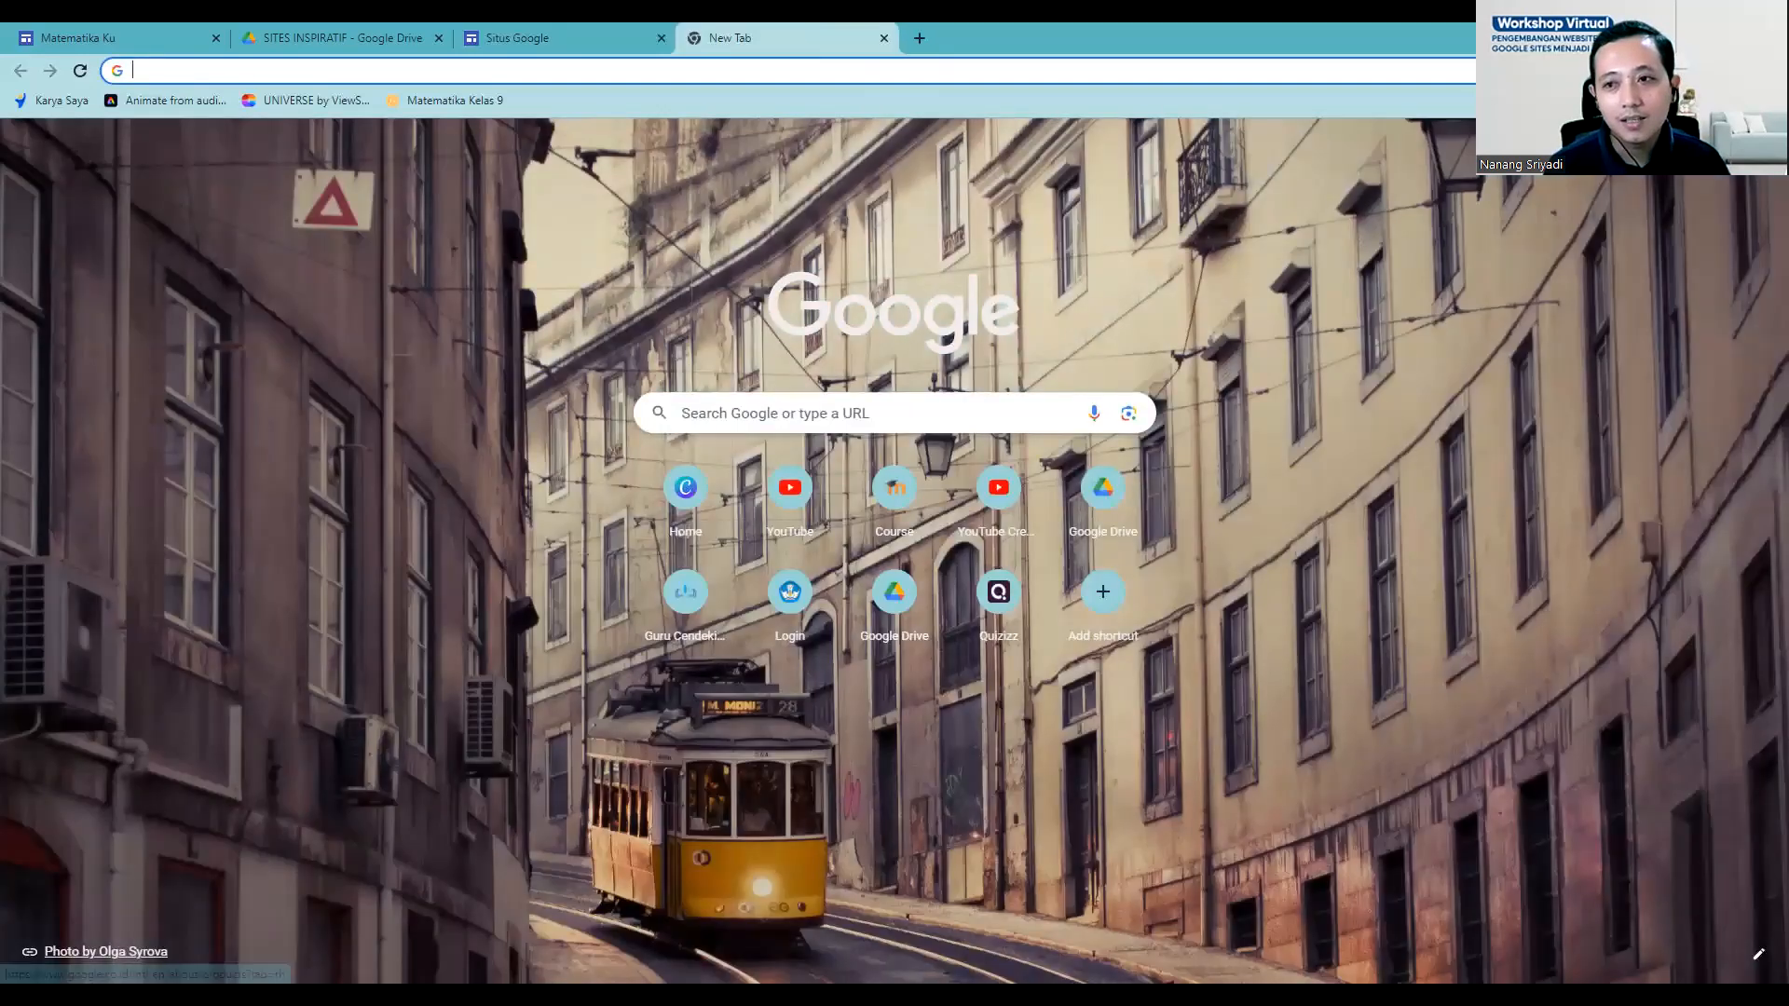
pyautogui.click(1711, 146)
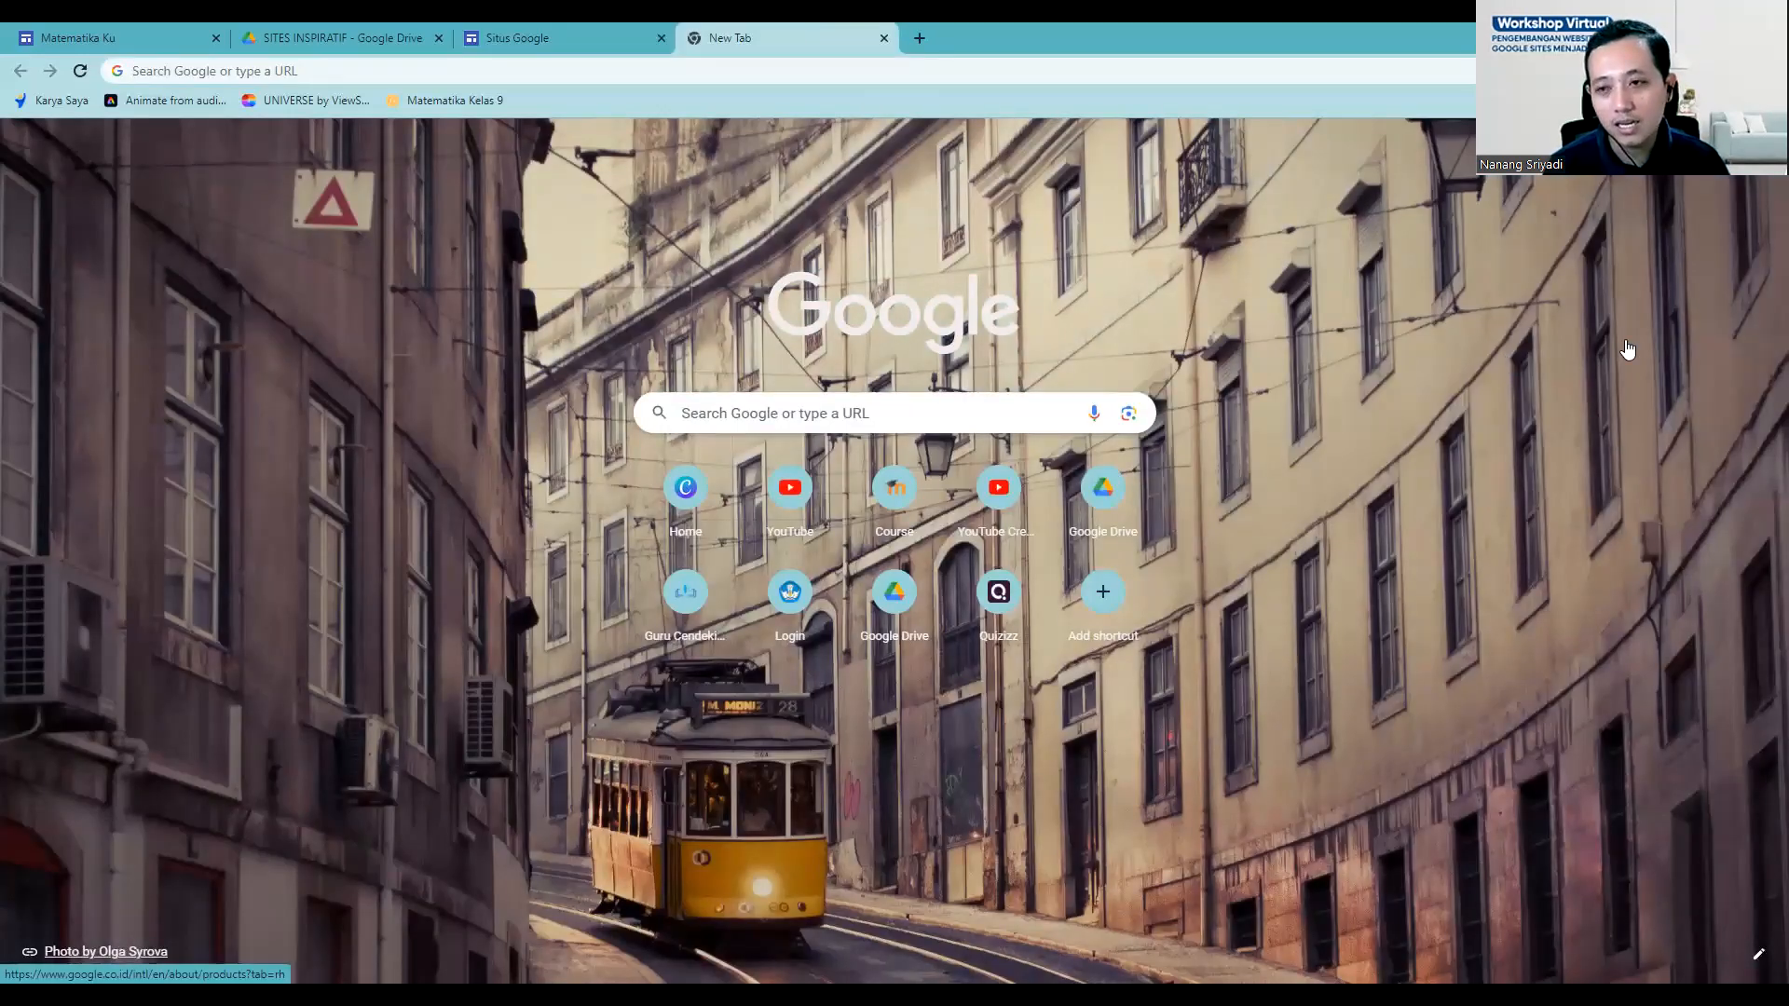
pyautogui.scroll(-7, 1621, 419)
pyautogui.scroll(-2, 1620, 420)
pyautogui.scroll(3, 1619, 410)
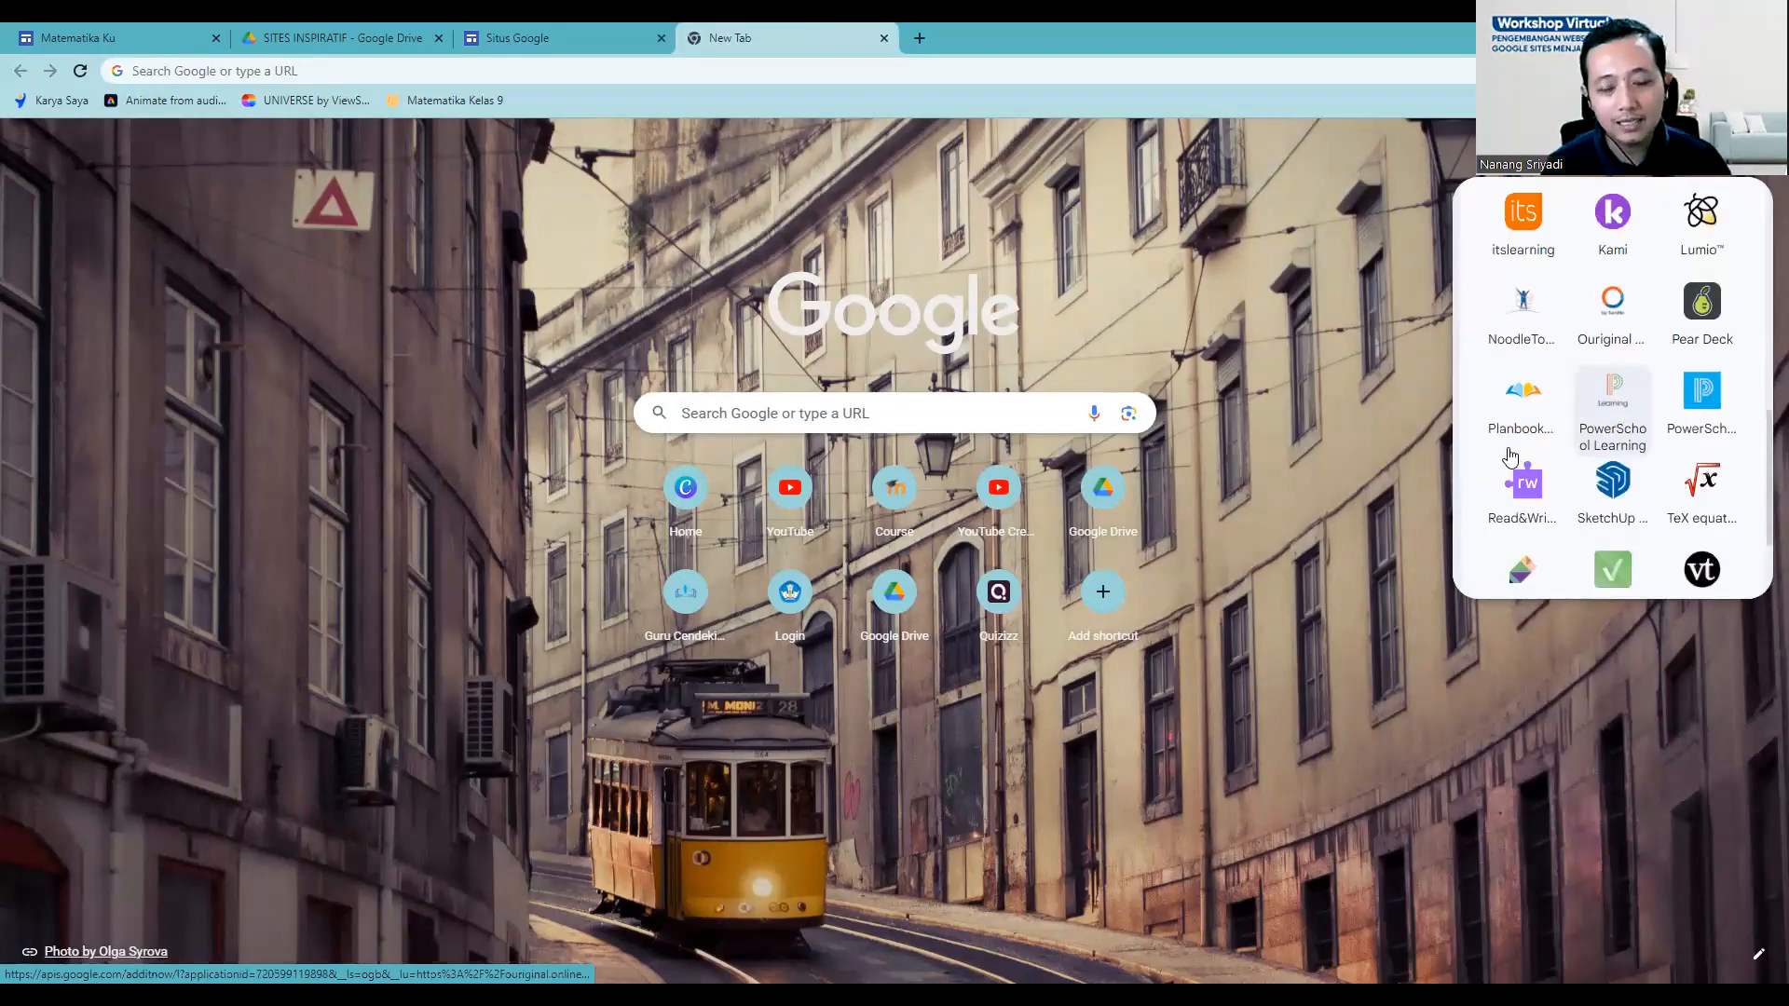
pyautogui.scroll(6, 1517, 462)
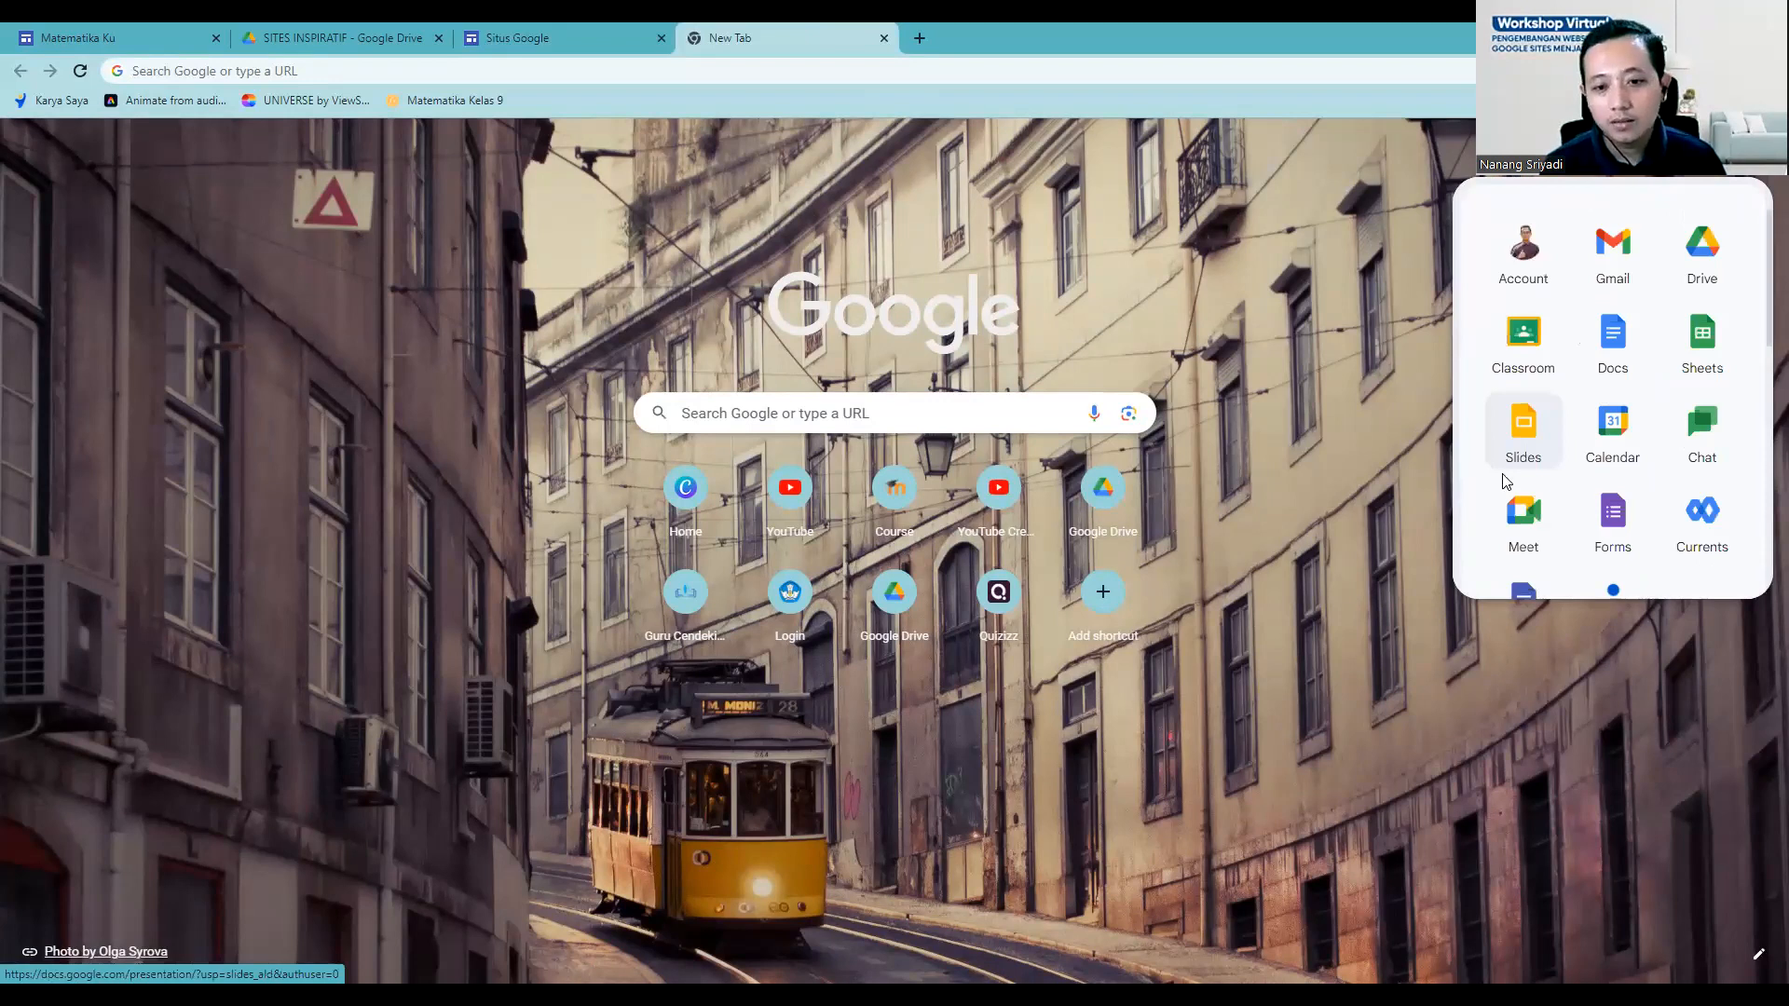
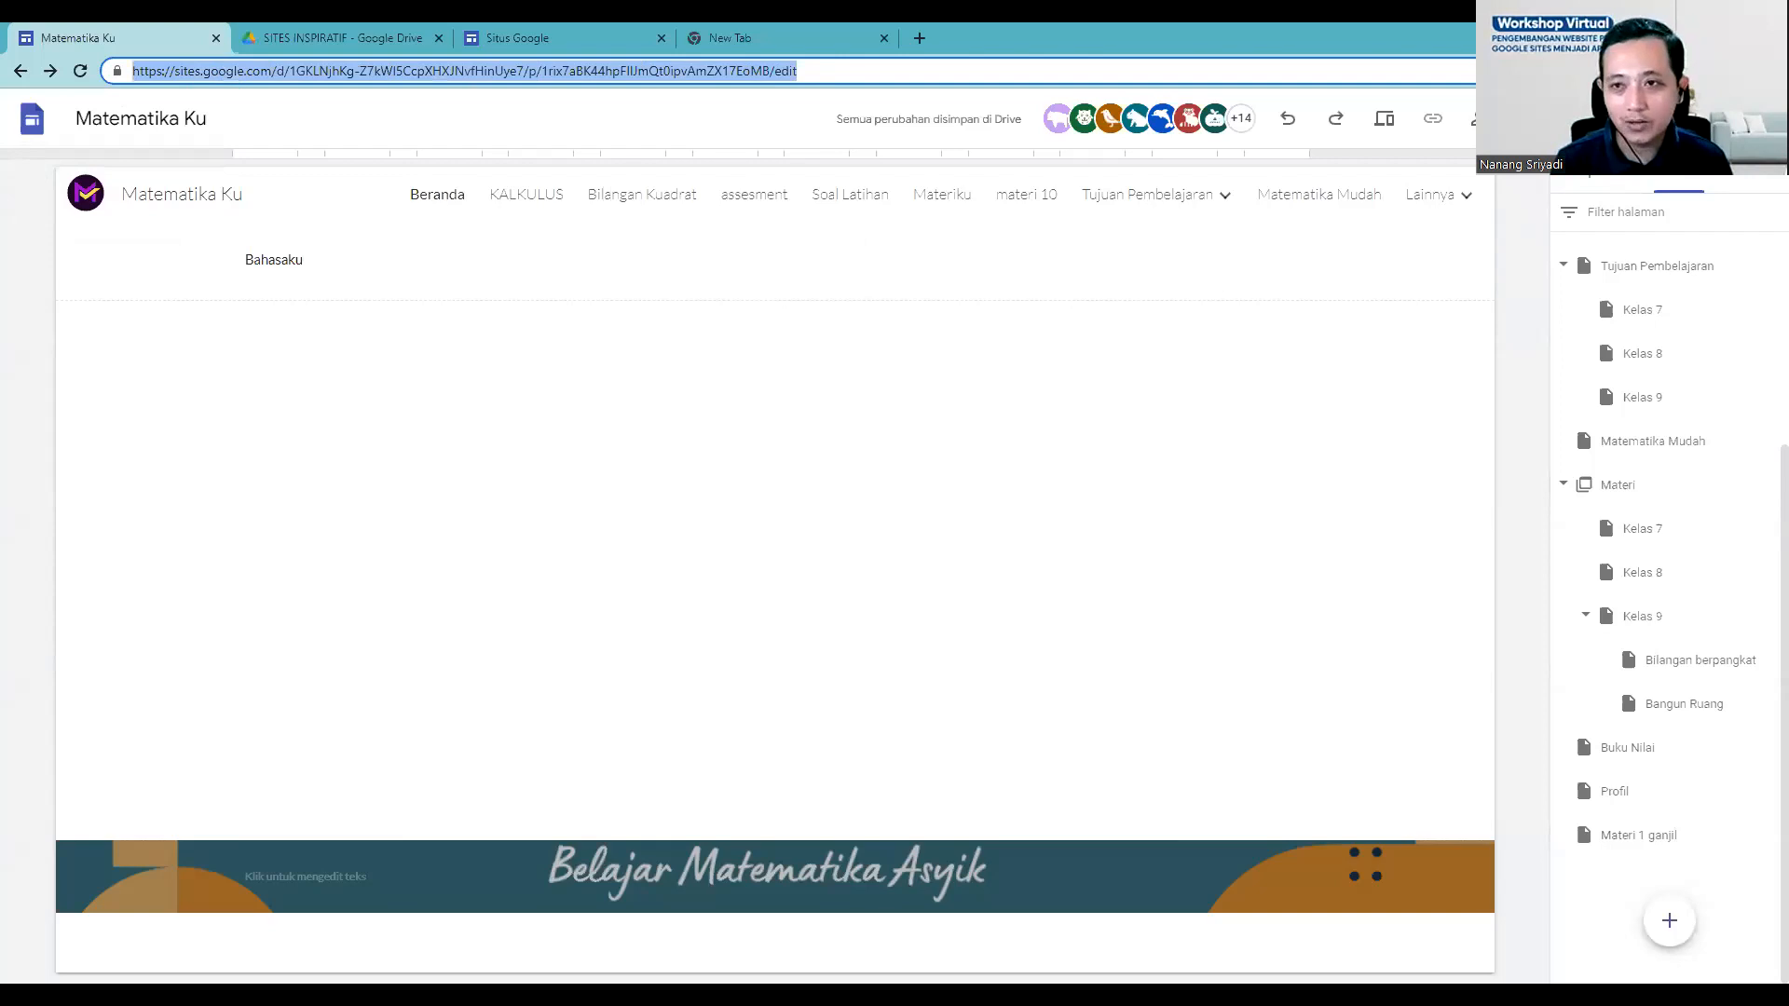
# Step: Check the Matematika Ku site's navigation settings and its draft and published access in the sharing settings
pyautogui.click(1529, 119)
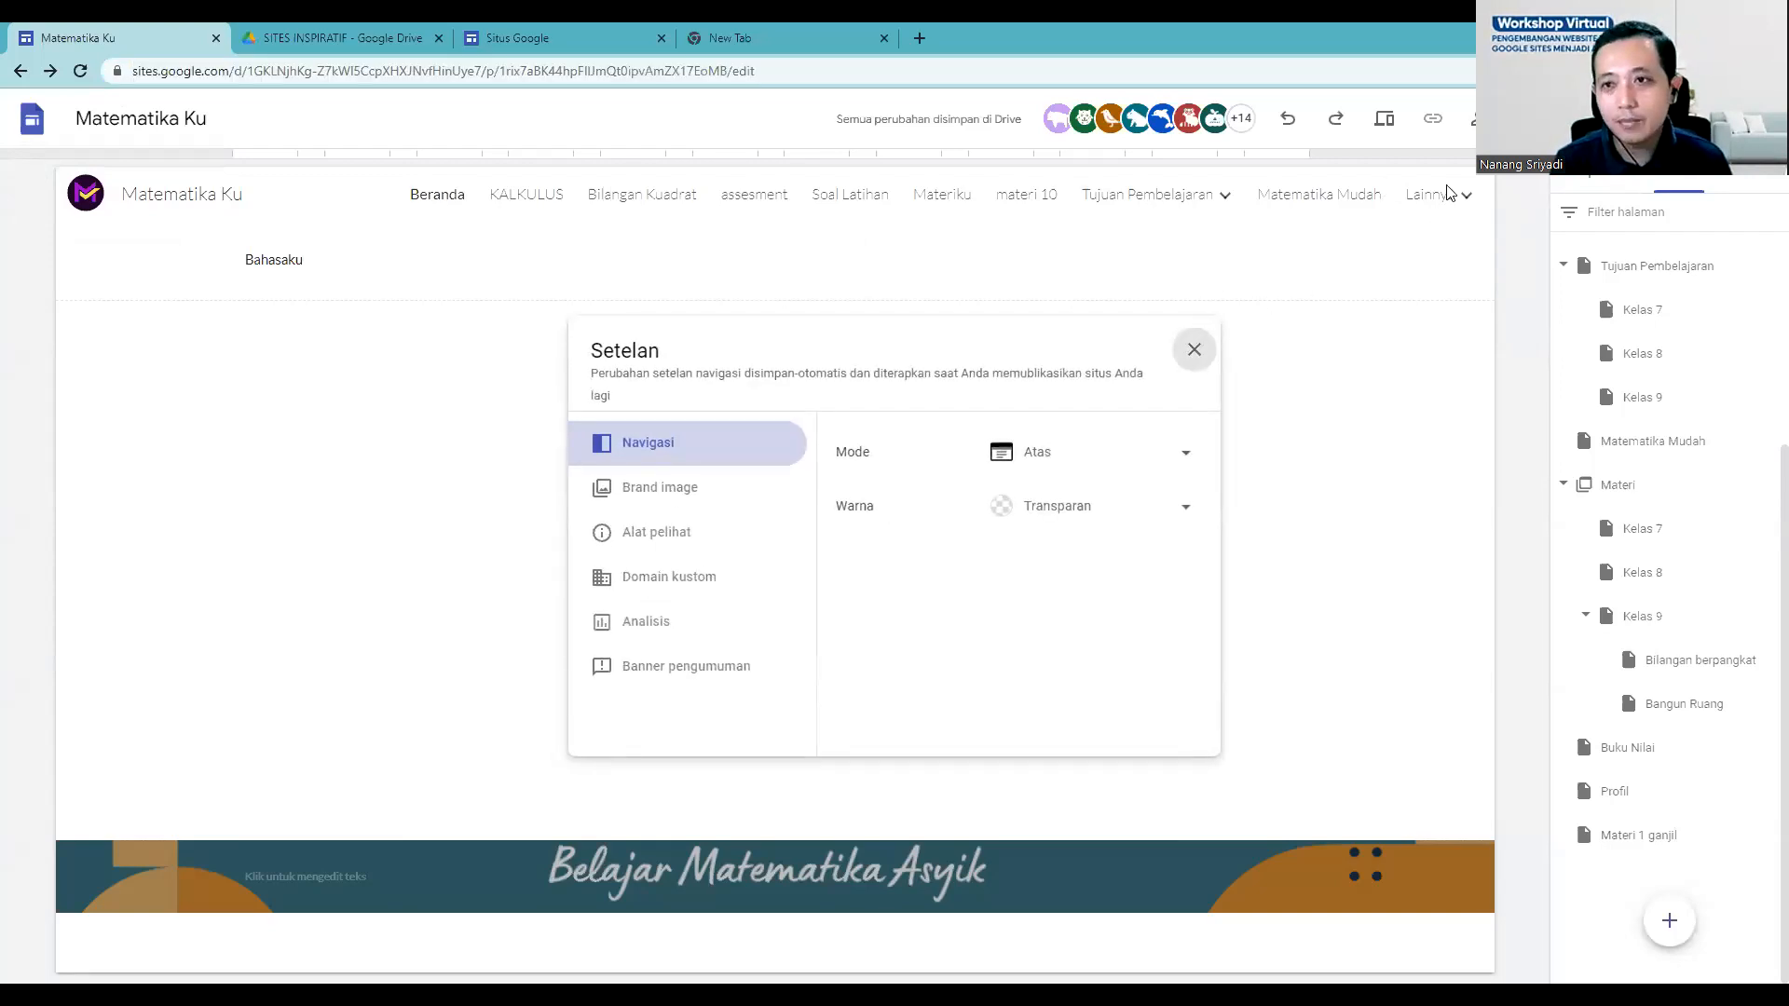
pyautogui.click(1195, 351)
pyautogui.click(1483, 119)
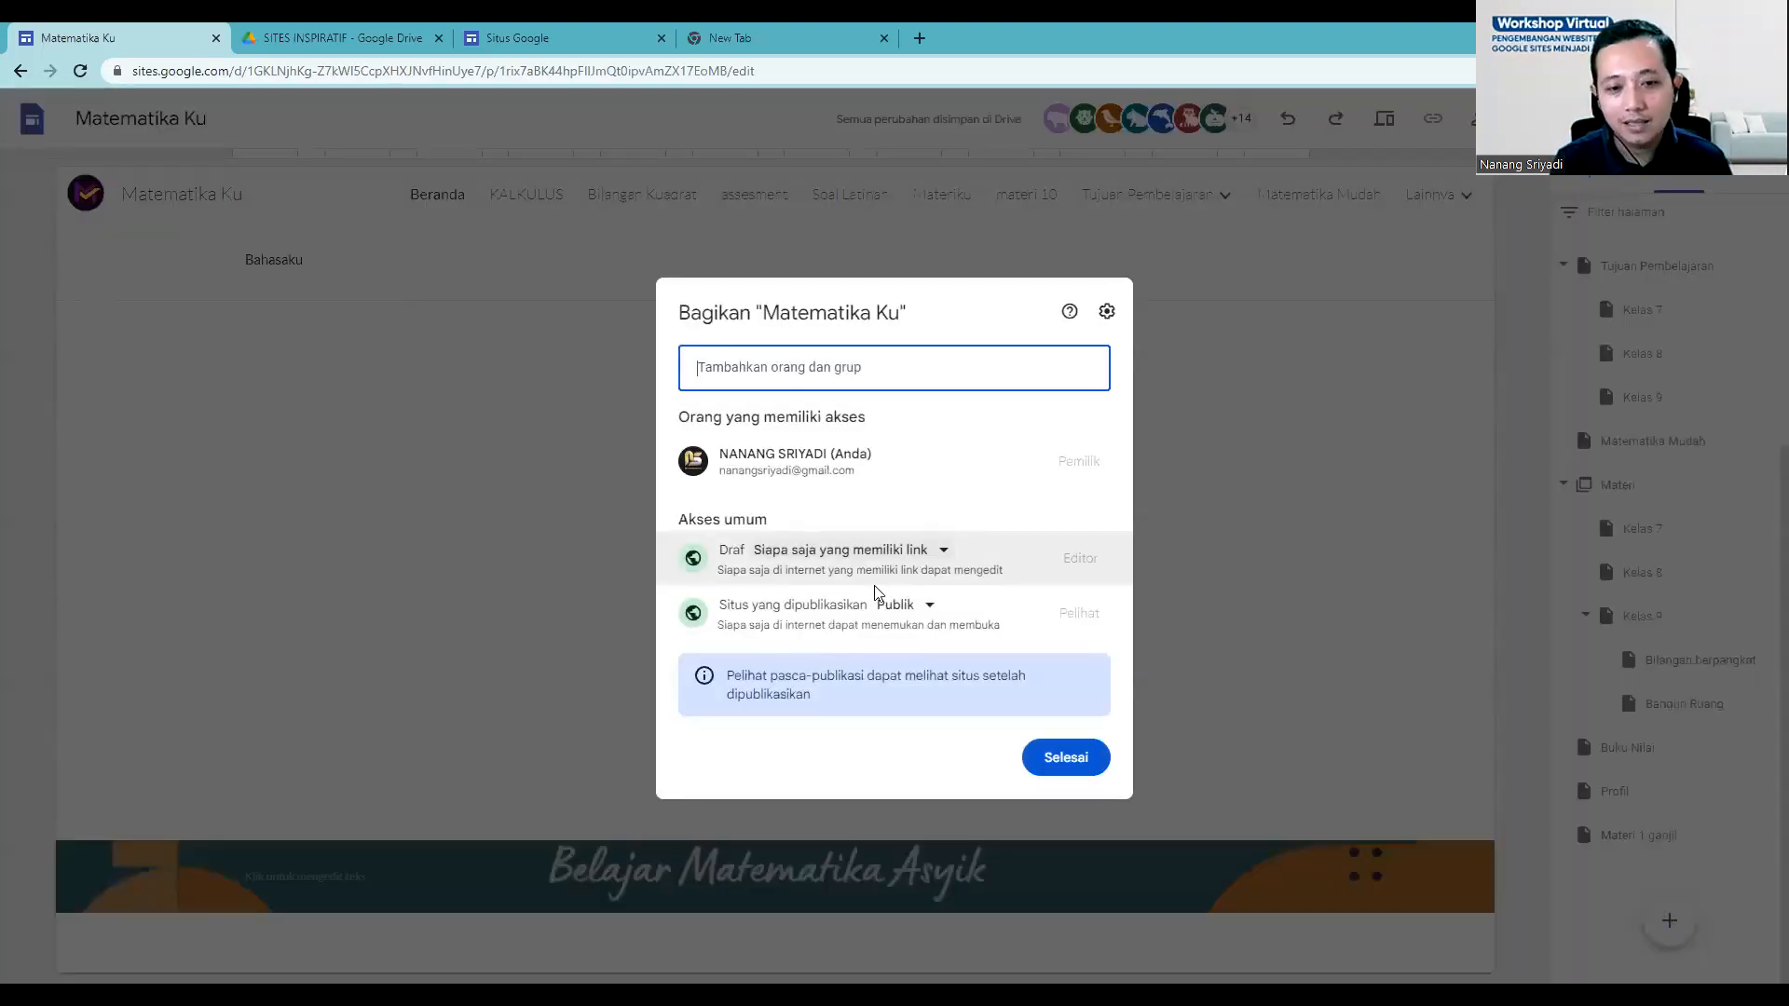
pyautogui.click(1068, 758)
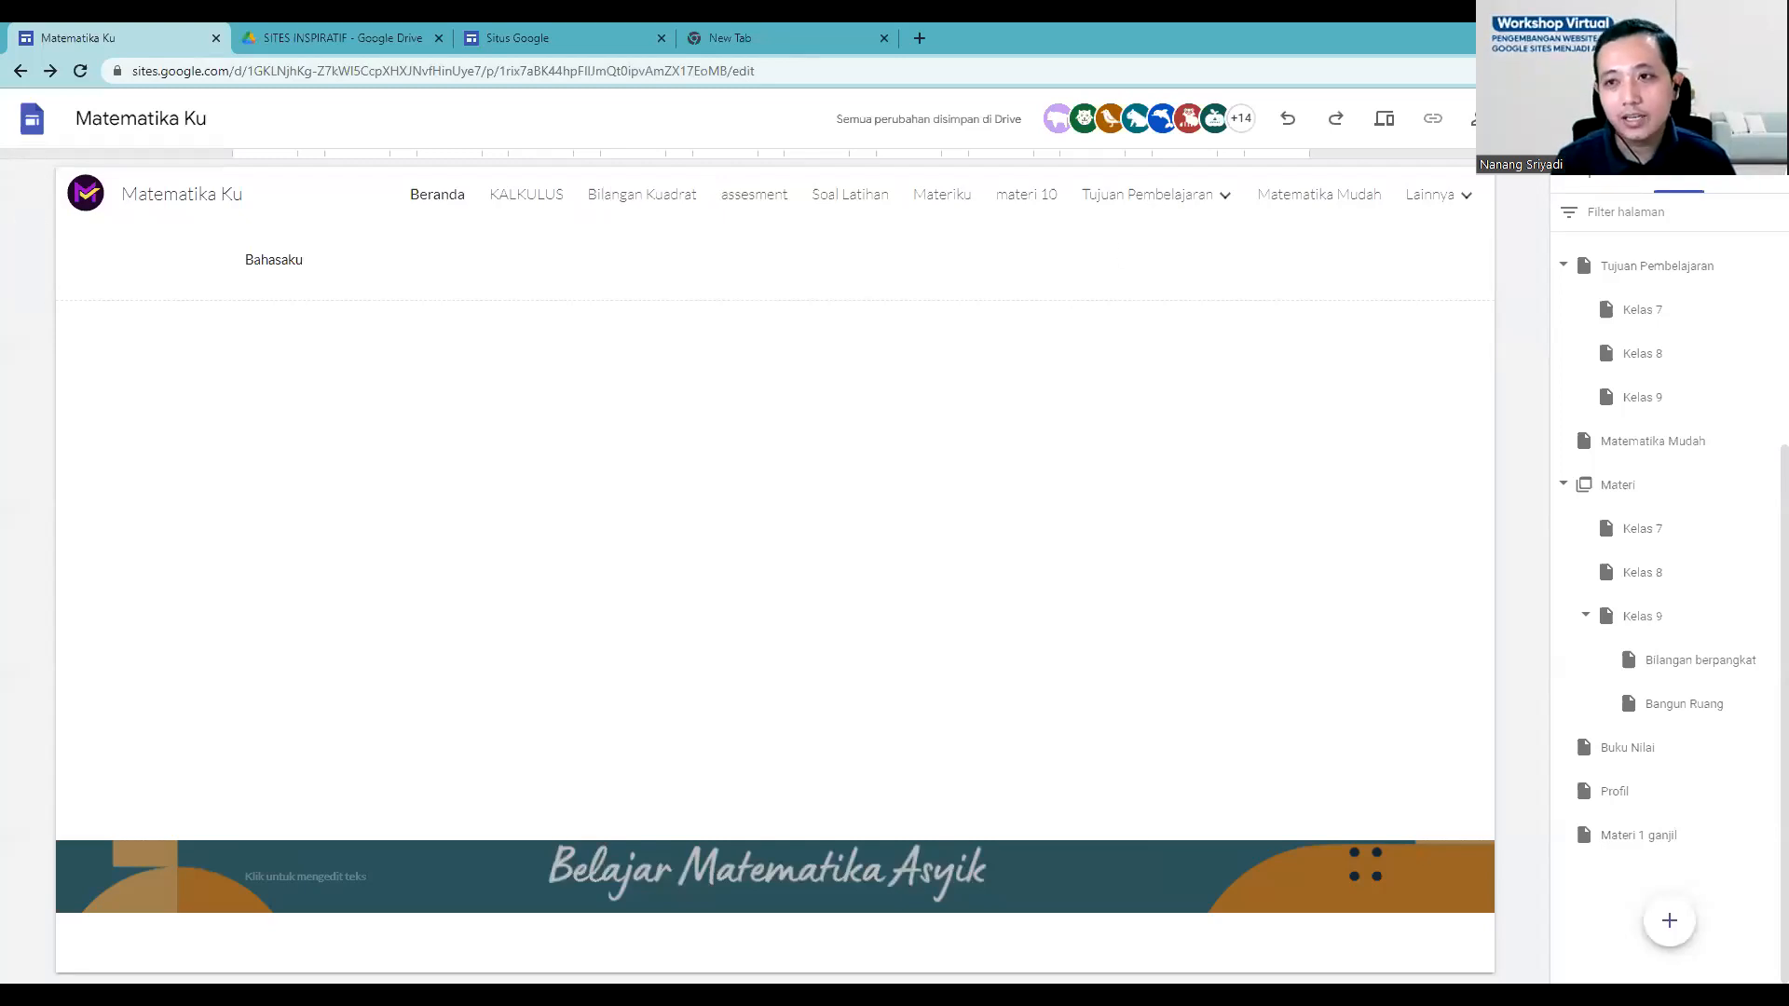
# Step: Open the Matematika Ku publishing settings and try matematikaku and matematika-ku as the web address
pyautogui.click(1659, 118)
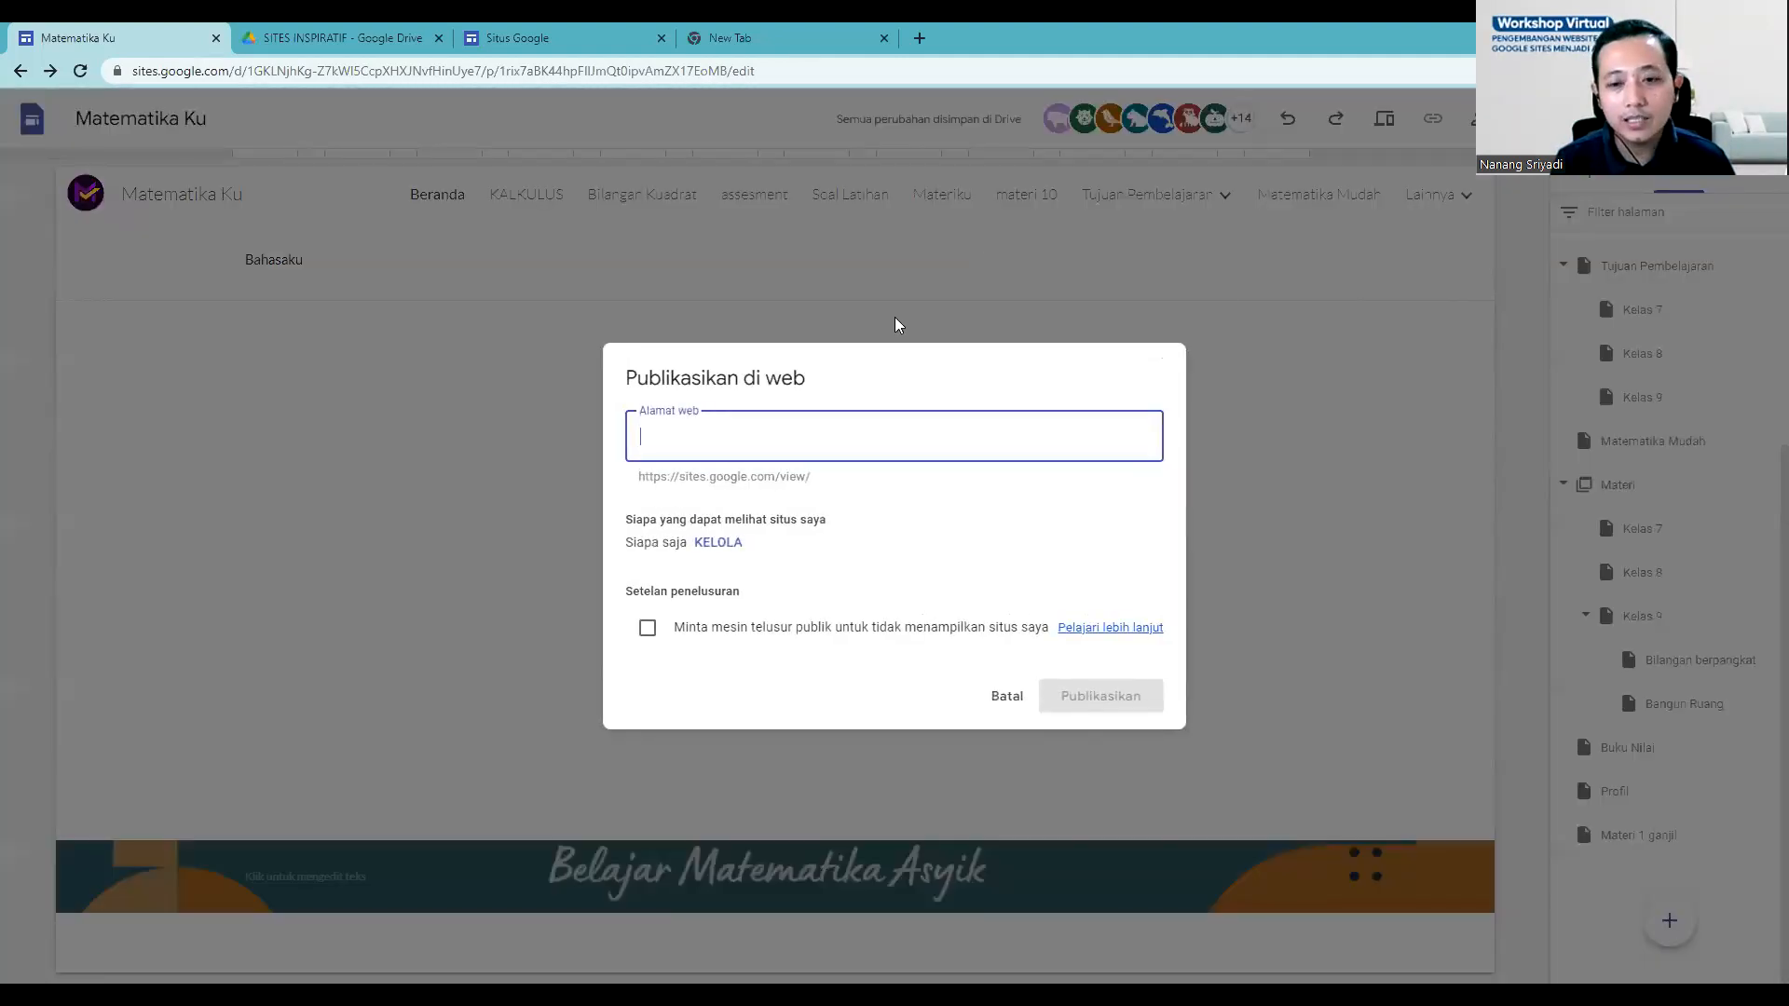
pyautogui.click(1071, 731)
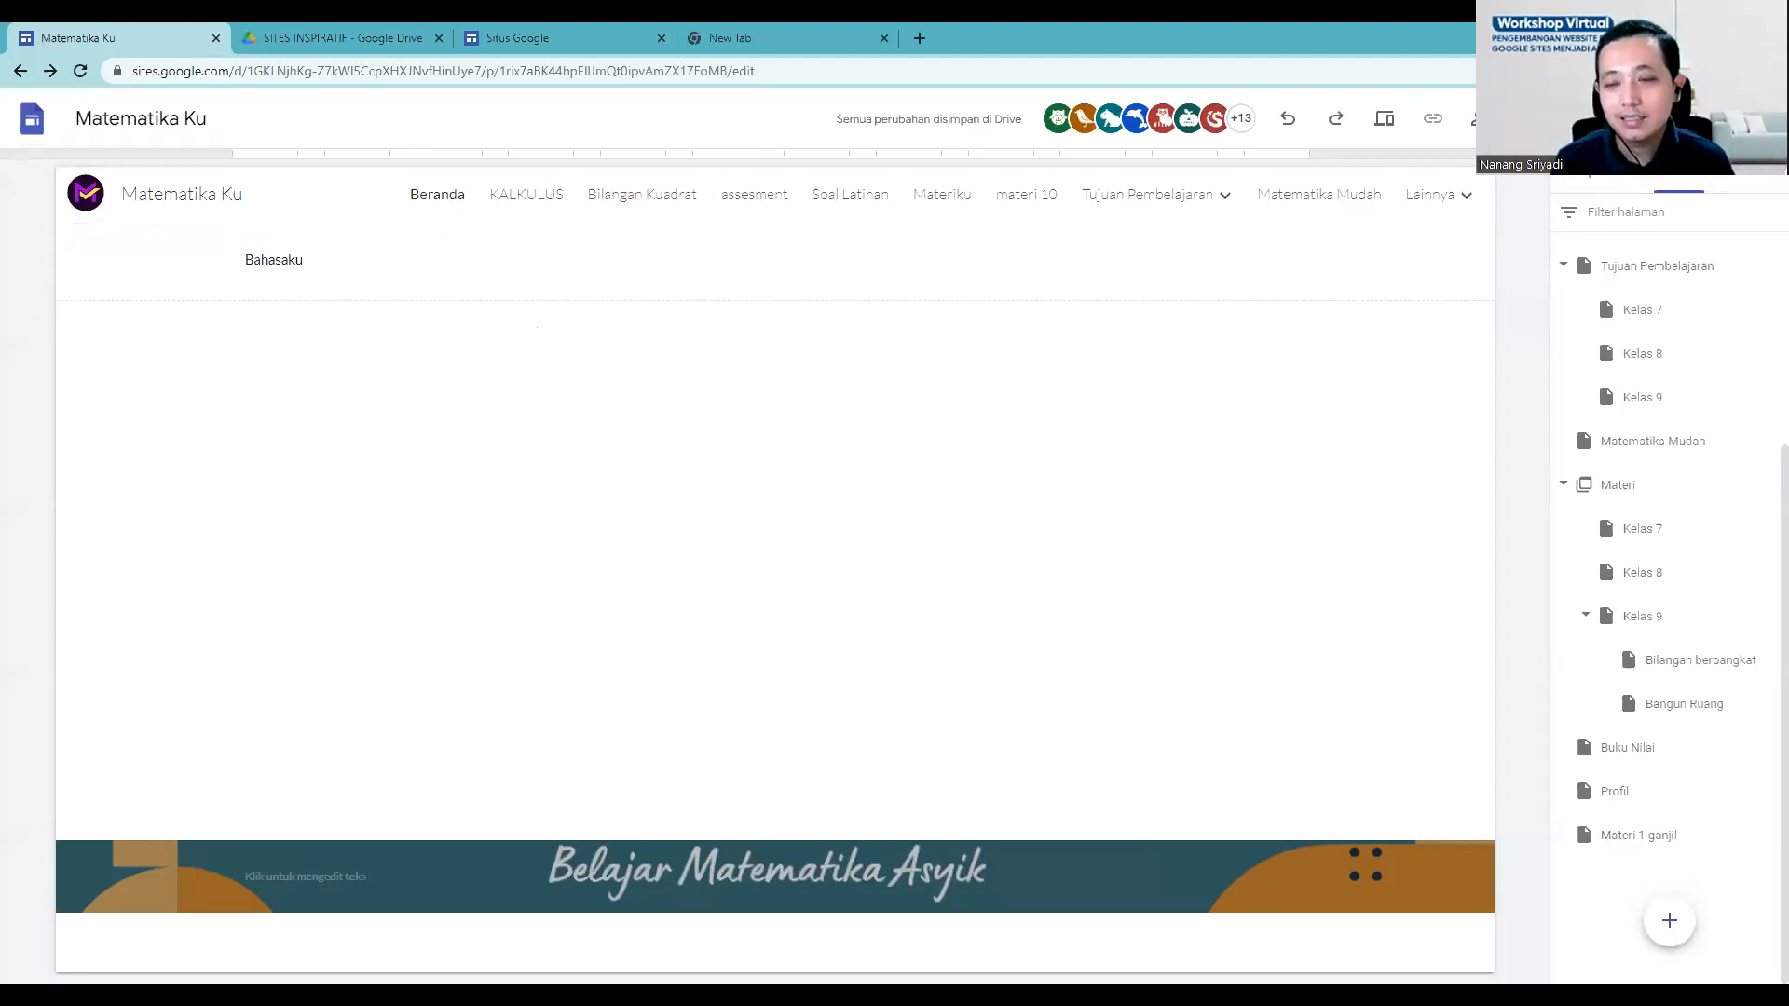
pyautogui.click(1659, 118)
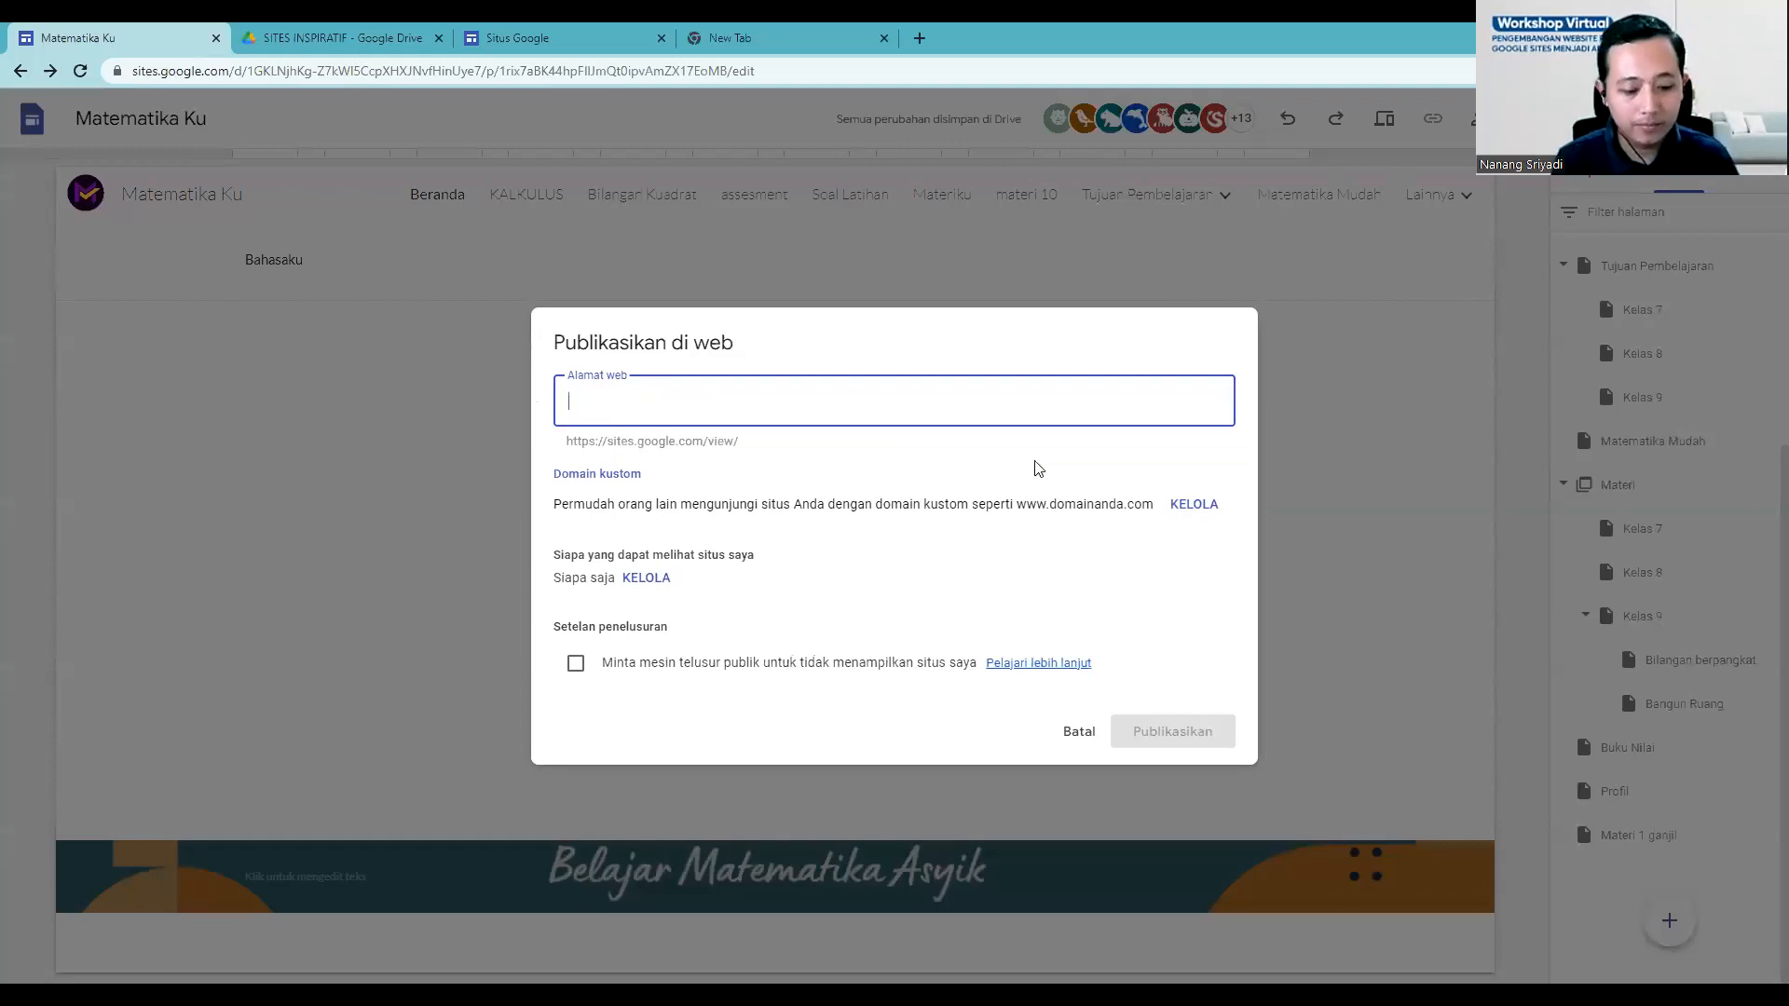
pyautogui.write('ma')
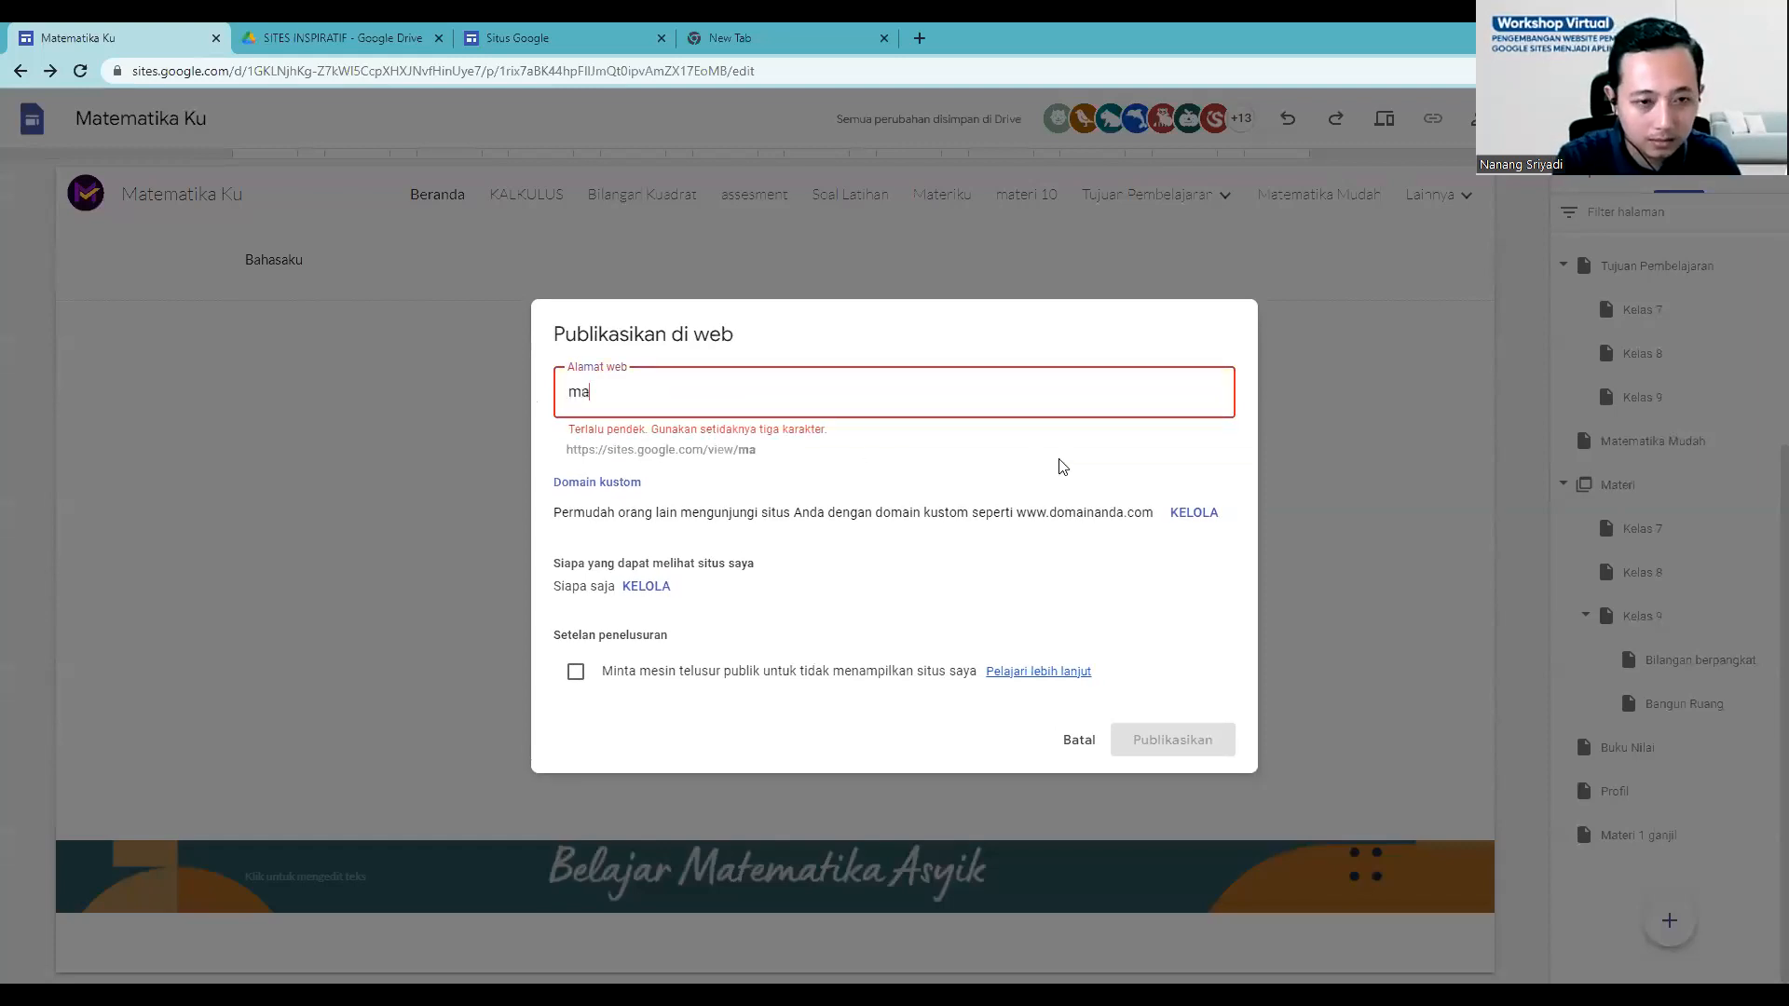
pyautogui.write('tematikaku')
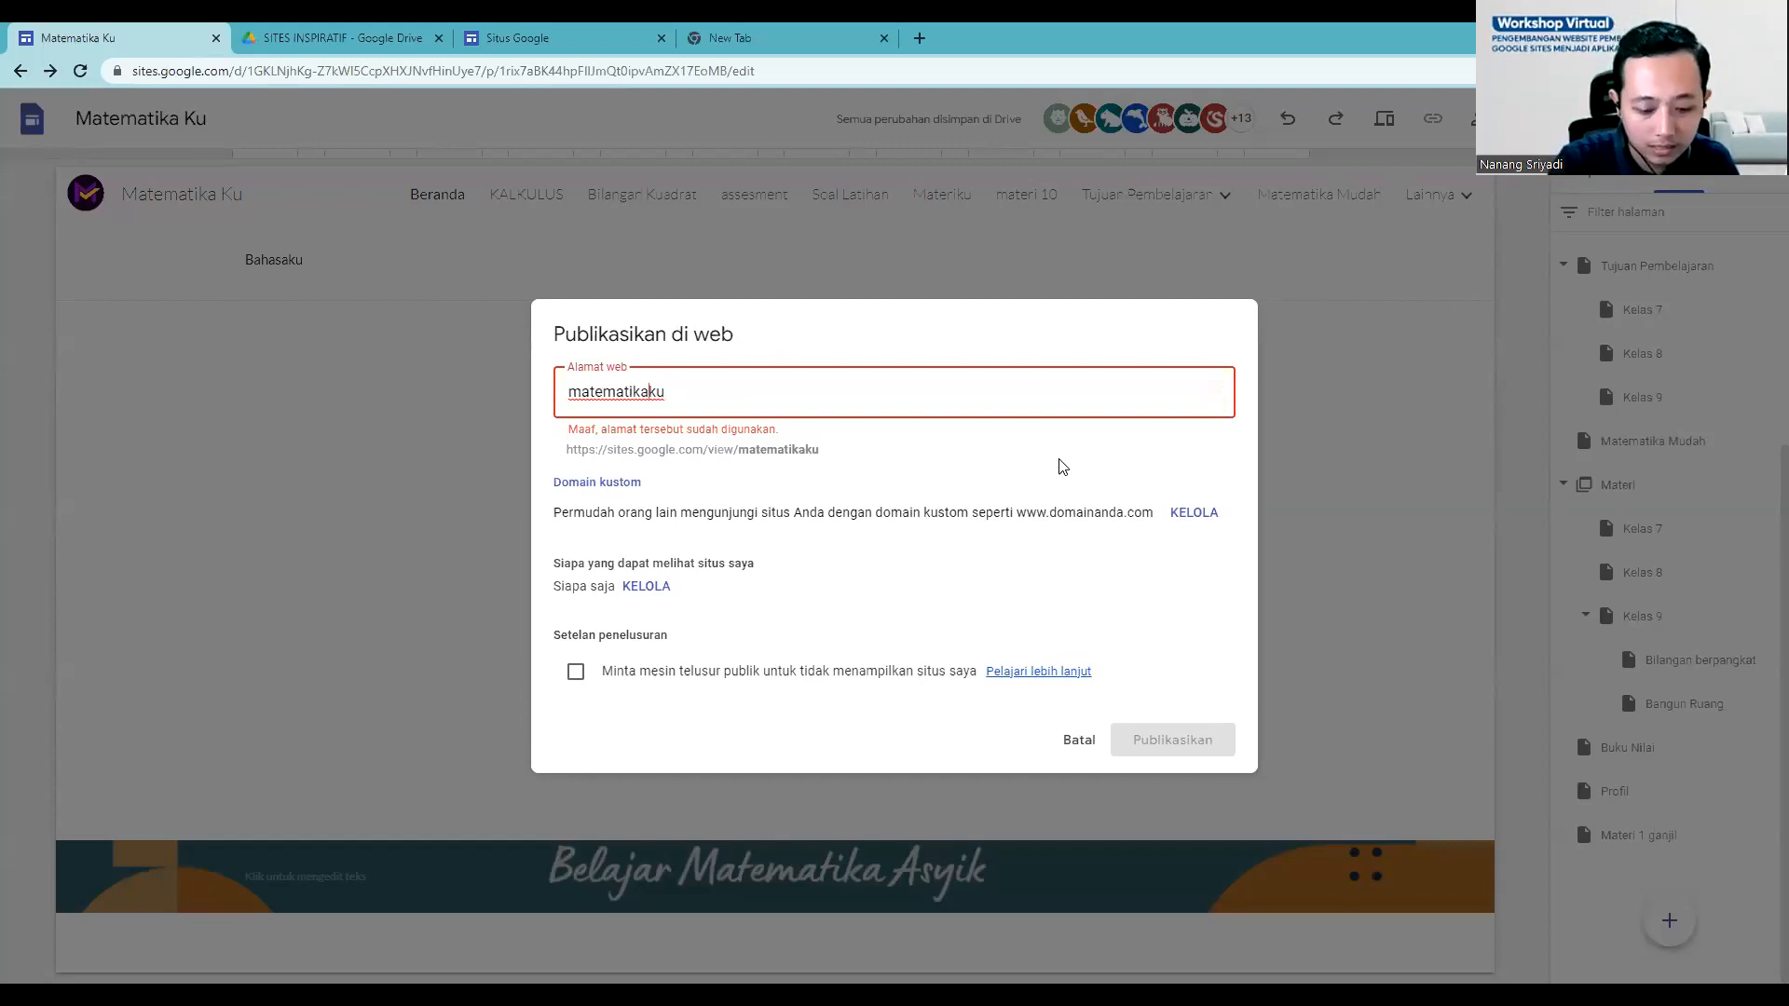
pyautogui.write('-')
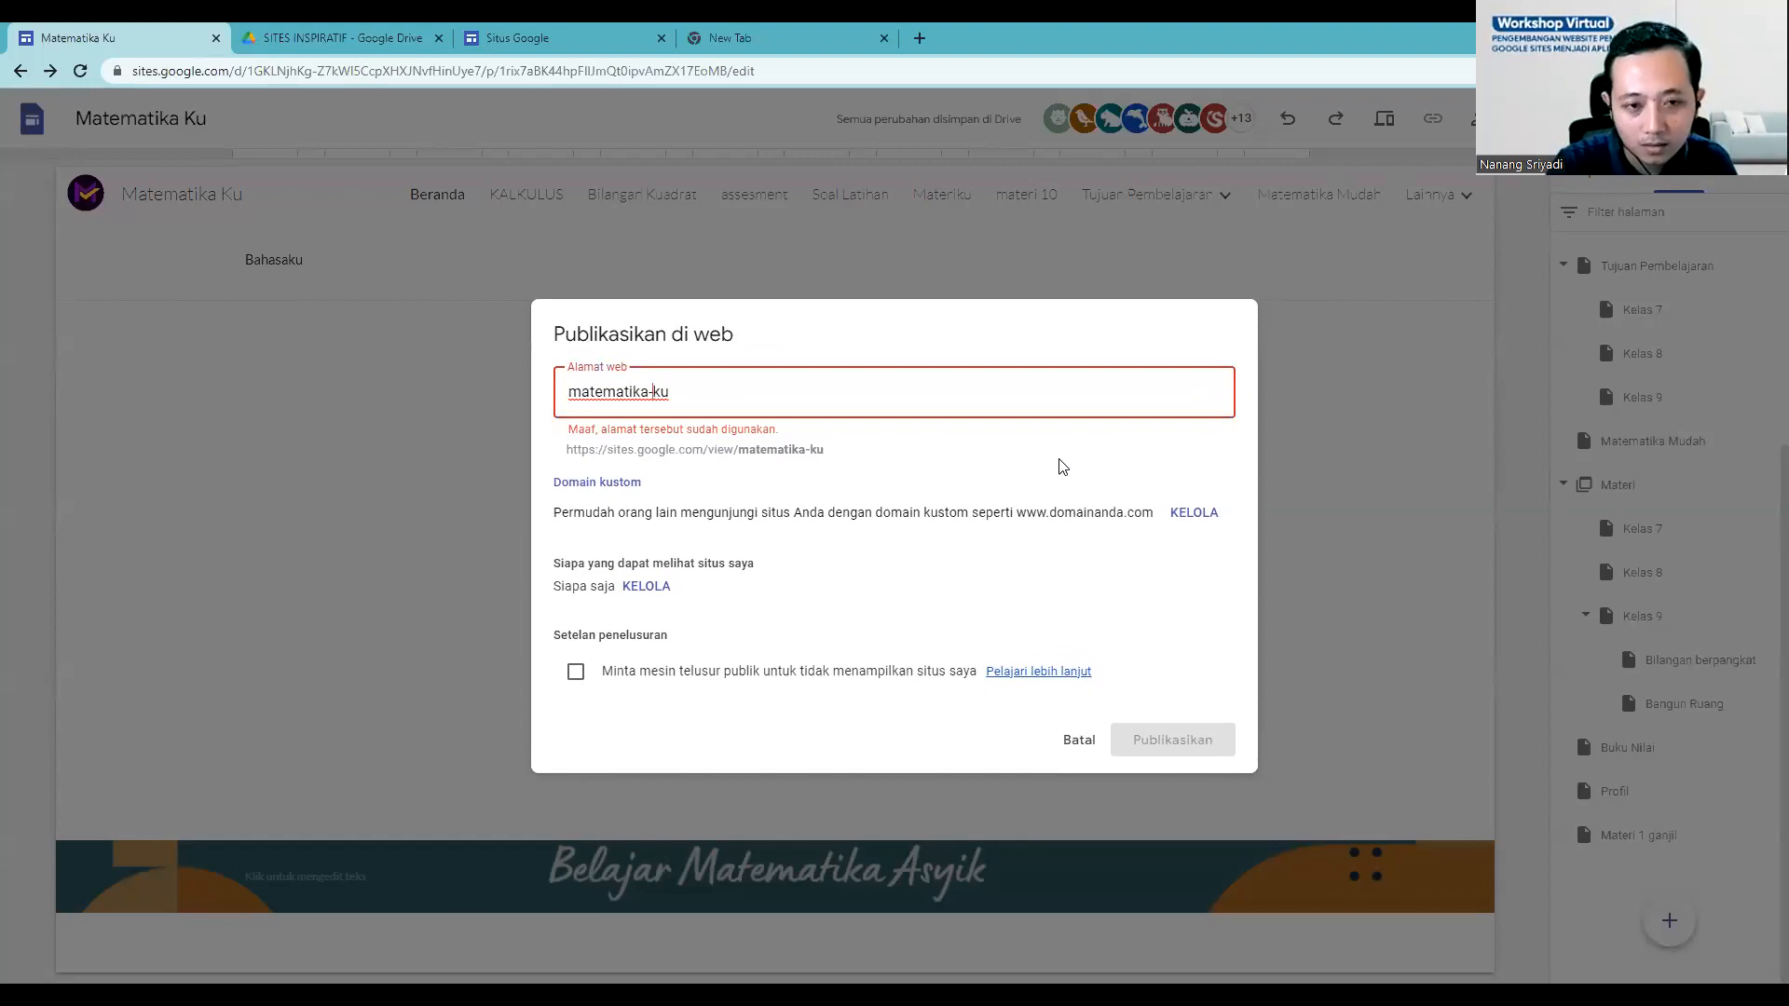
# Step: Try matematikasmpkelas9 as the site's web address
pyautogui.press('Delete')
pyautogui.press('Delete')
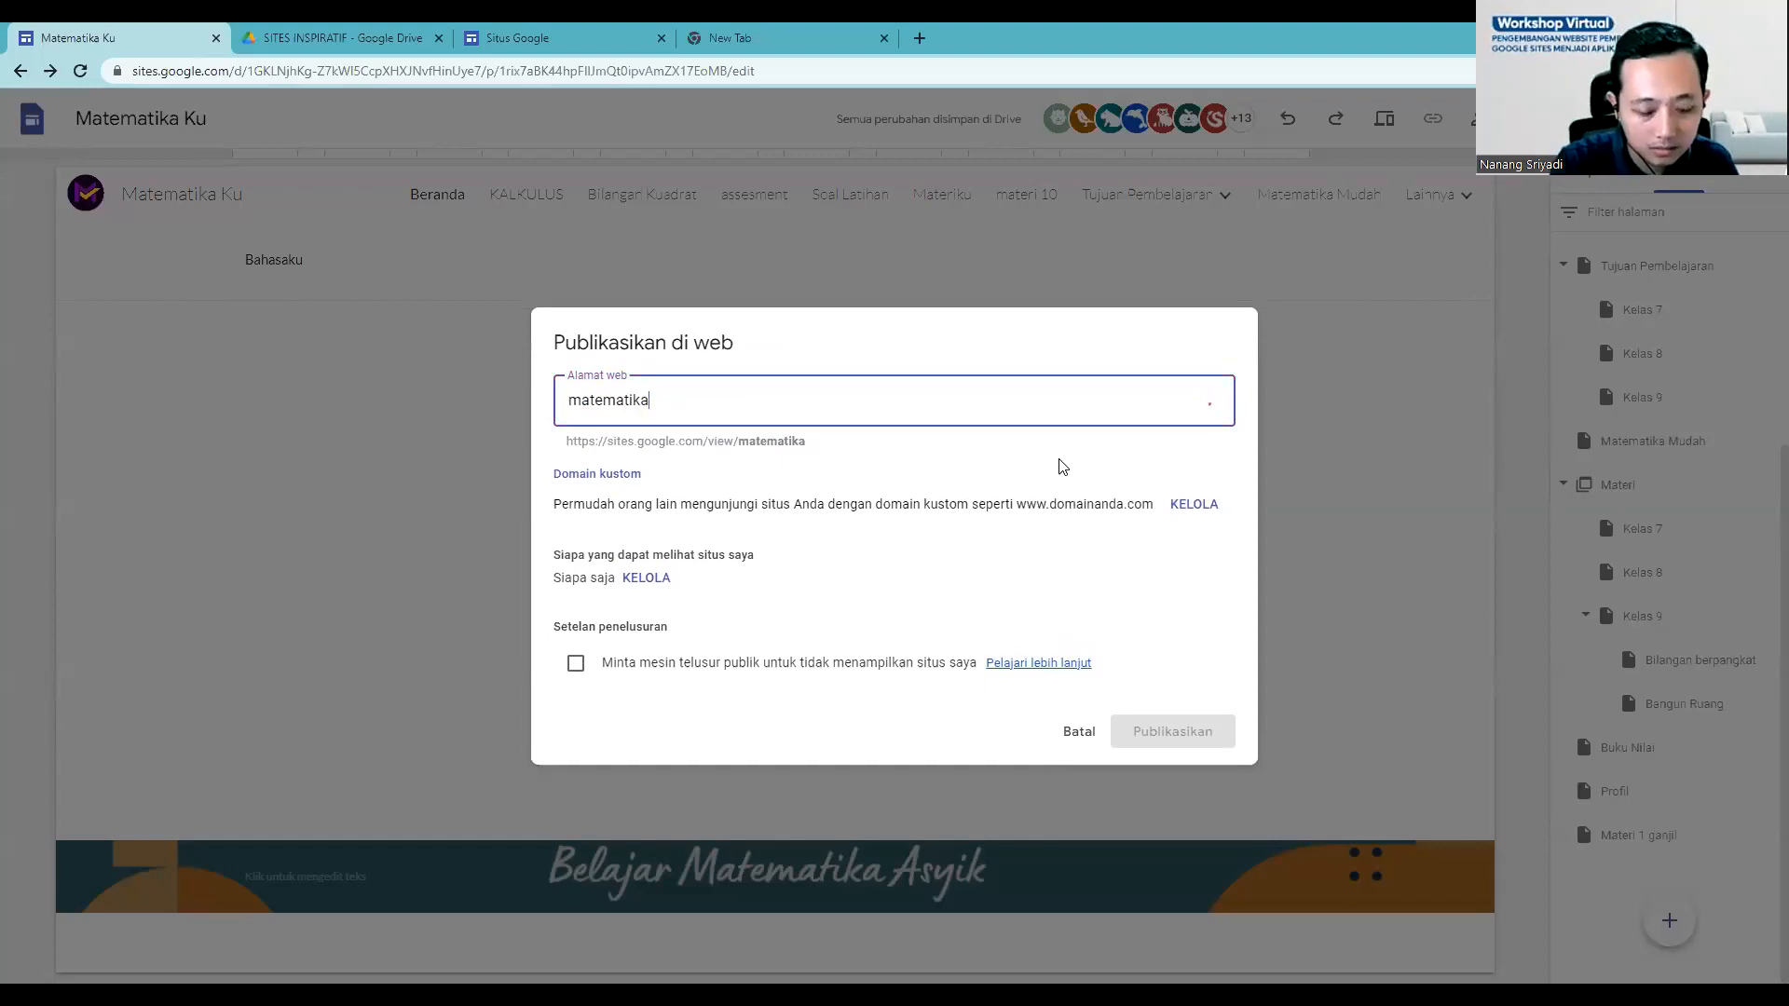
pyautogui.write('sm')
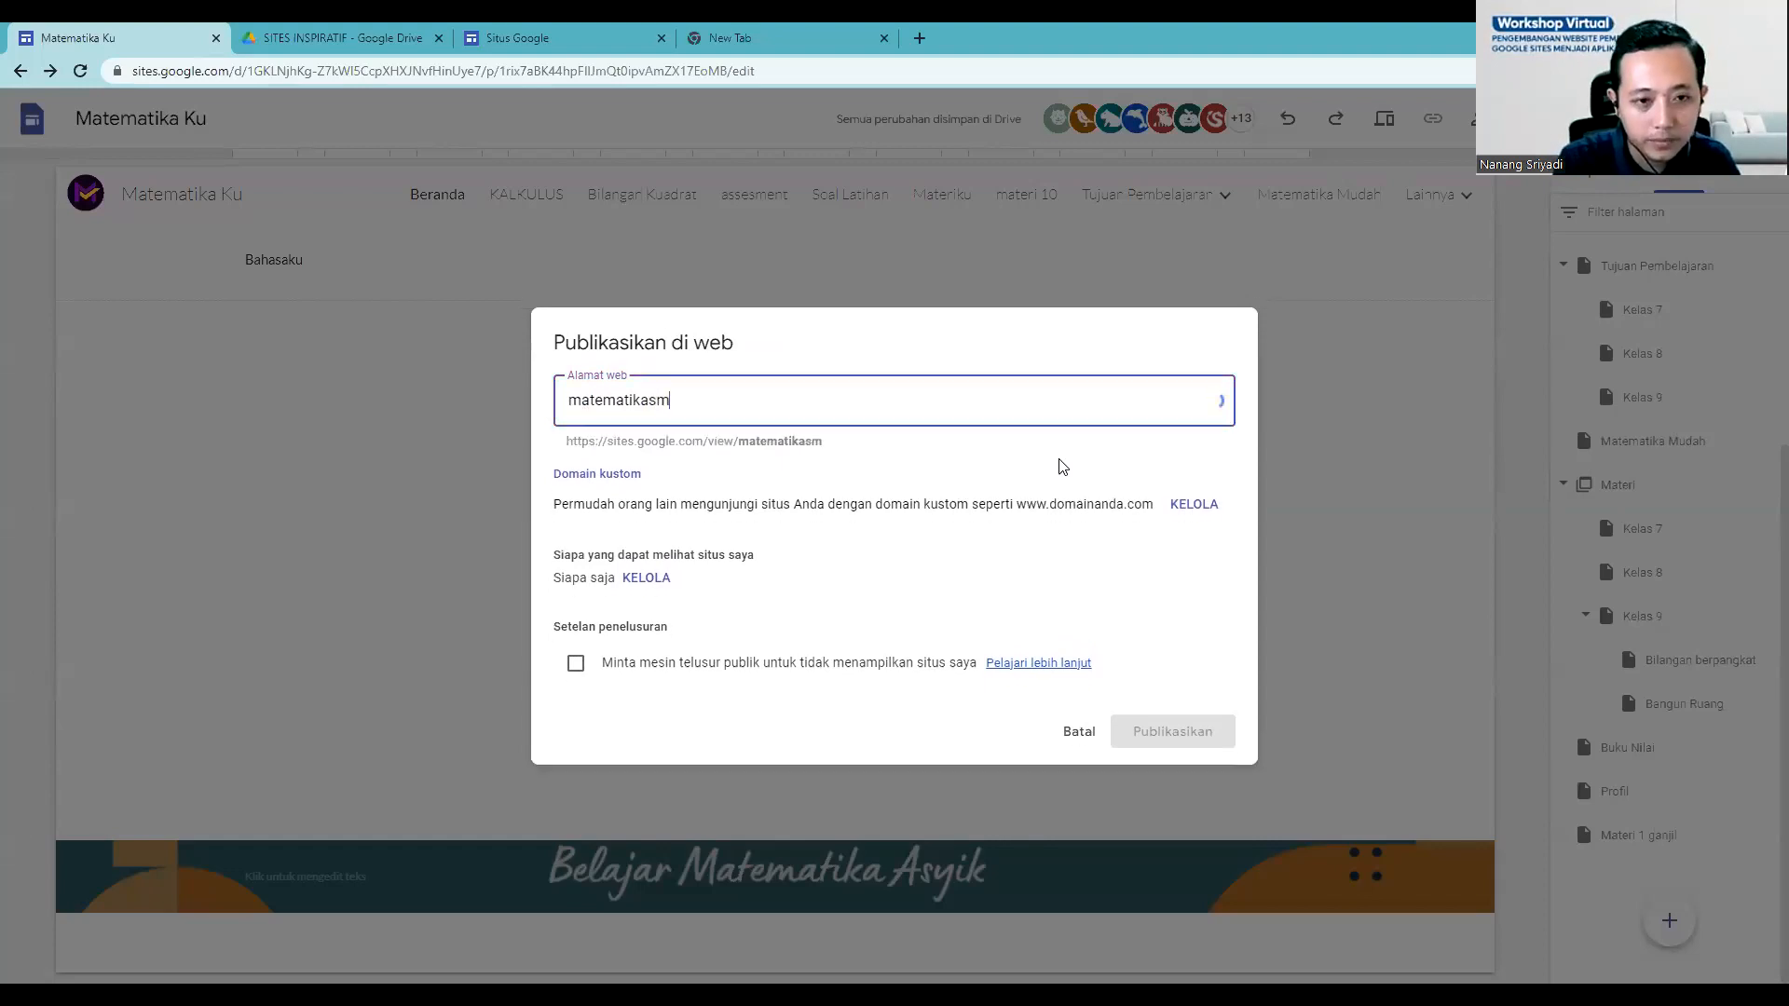
pyautogui.write('pkelas9')
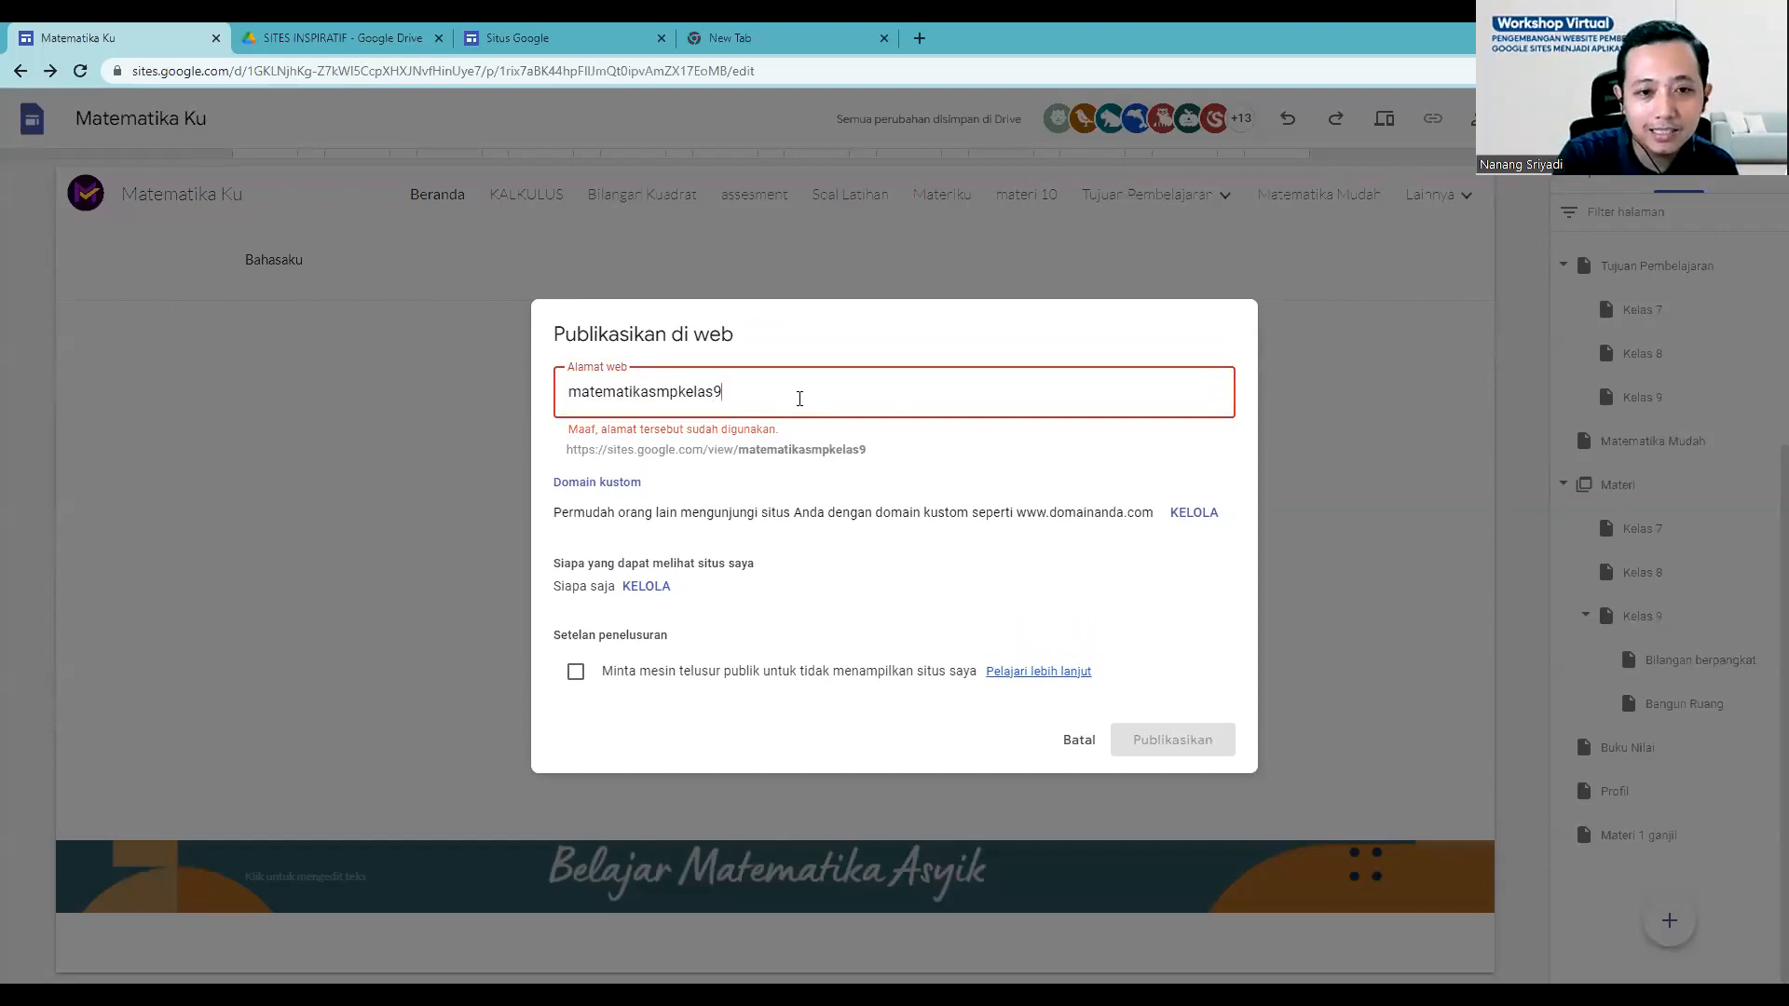
# Step: Replace the proposed web address for the site with mtksmp-ku
pyautogui.press('BackSpace')
pyautogui.press('BackSpace')
pyautogui.press('BackSpace')
pyautogui.press('BackSpace')
pyautogui.press('BackSpace')
pyautogui.press('BackSpace')
pyautogui.press('BackSpace')
pyautogui.press('BackSpace')
pyautogui.press('BackSpace')
pyautogui.press('BackSpace')
pyautogui.press('BackSpace')
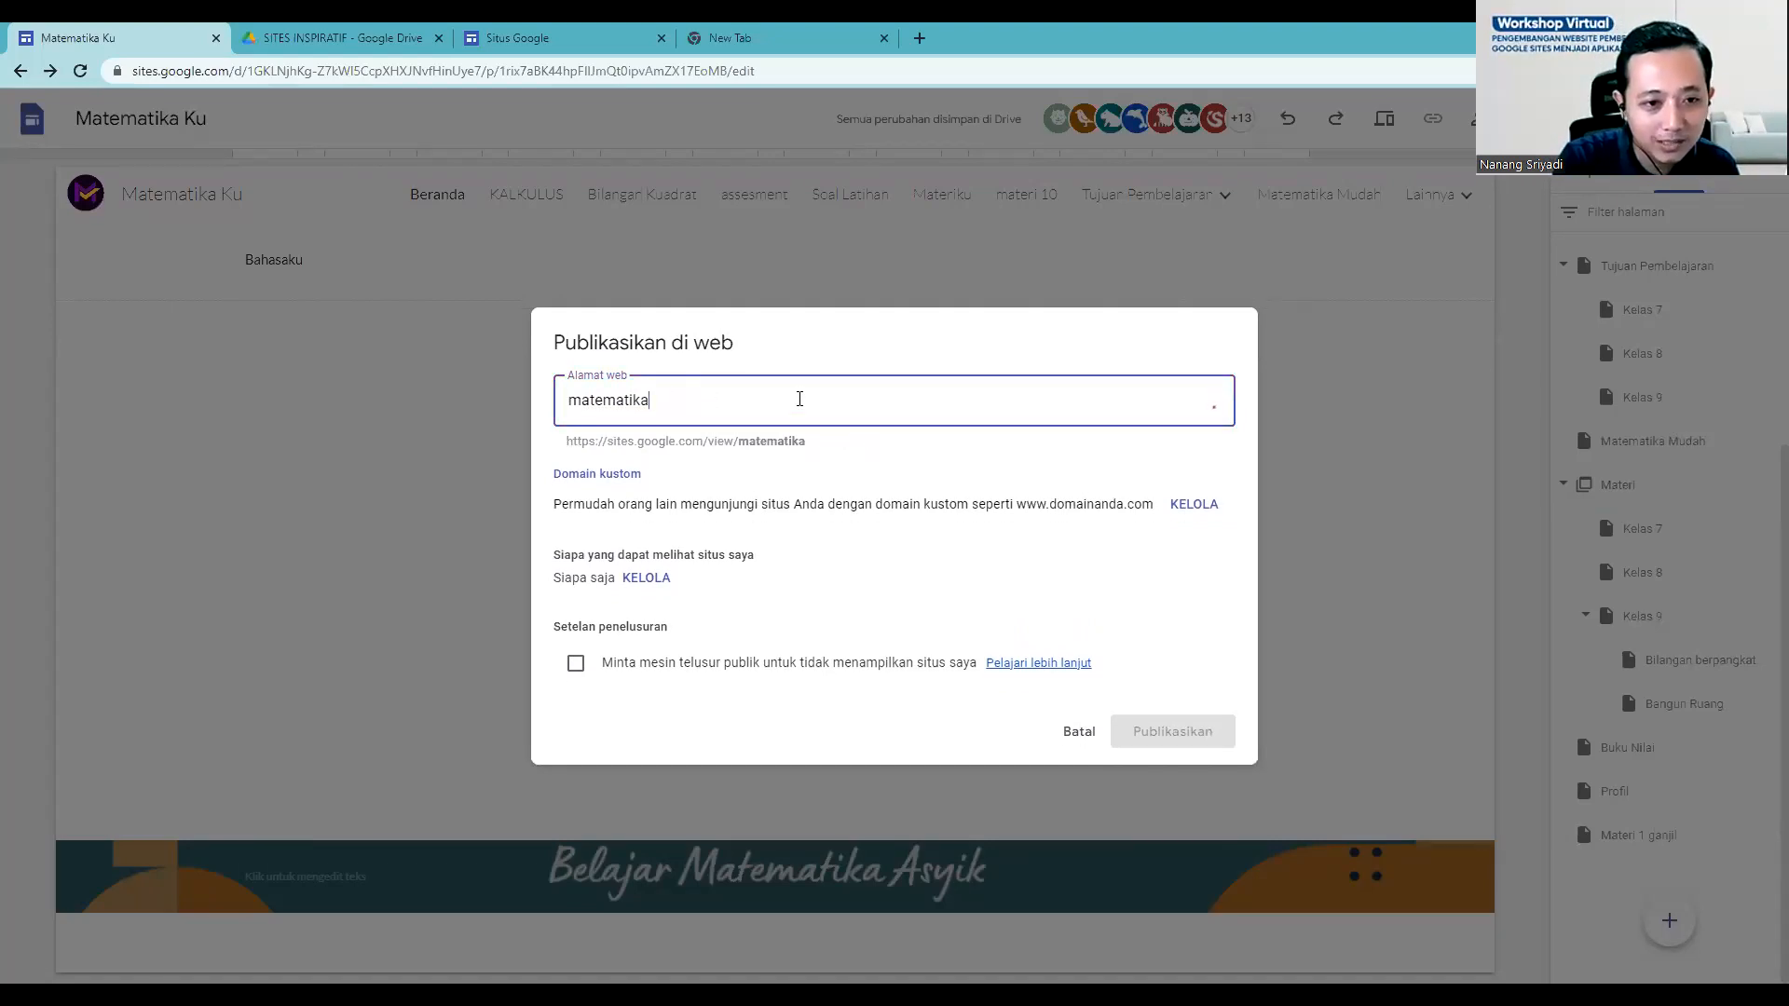
pyautogui.press('BackSpace')
pyautogui.press('BackSpace')
pyautogui.press('BackSpace')
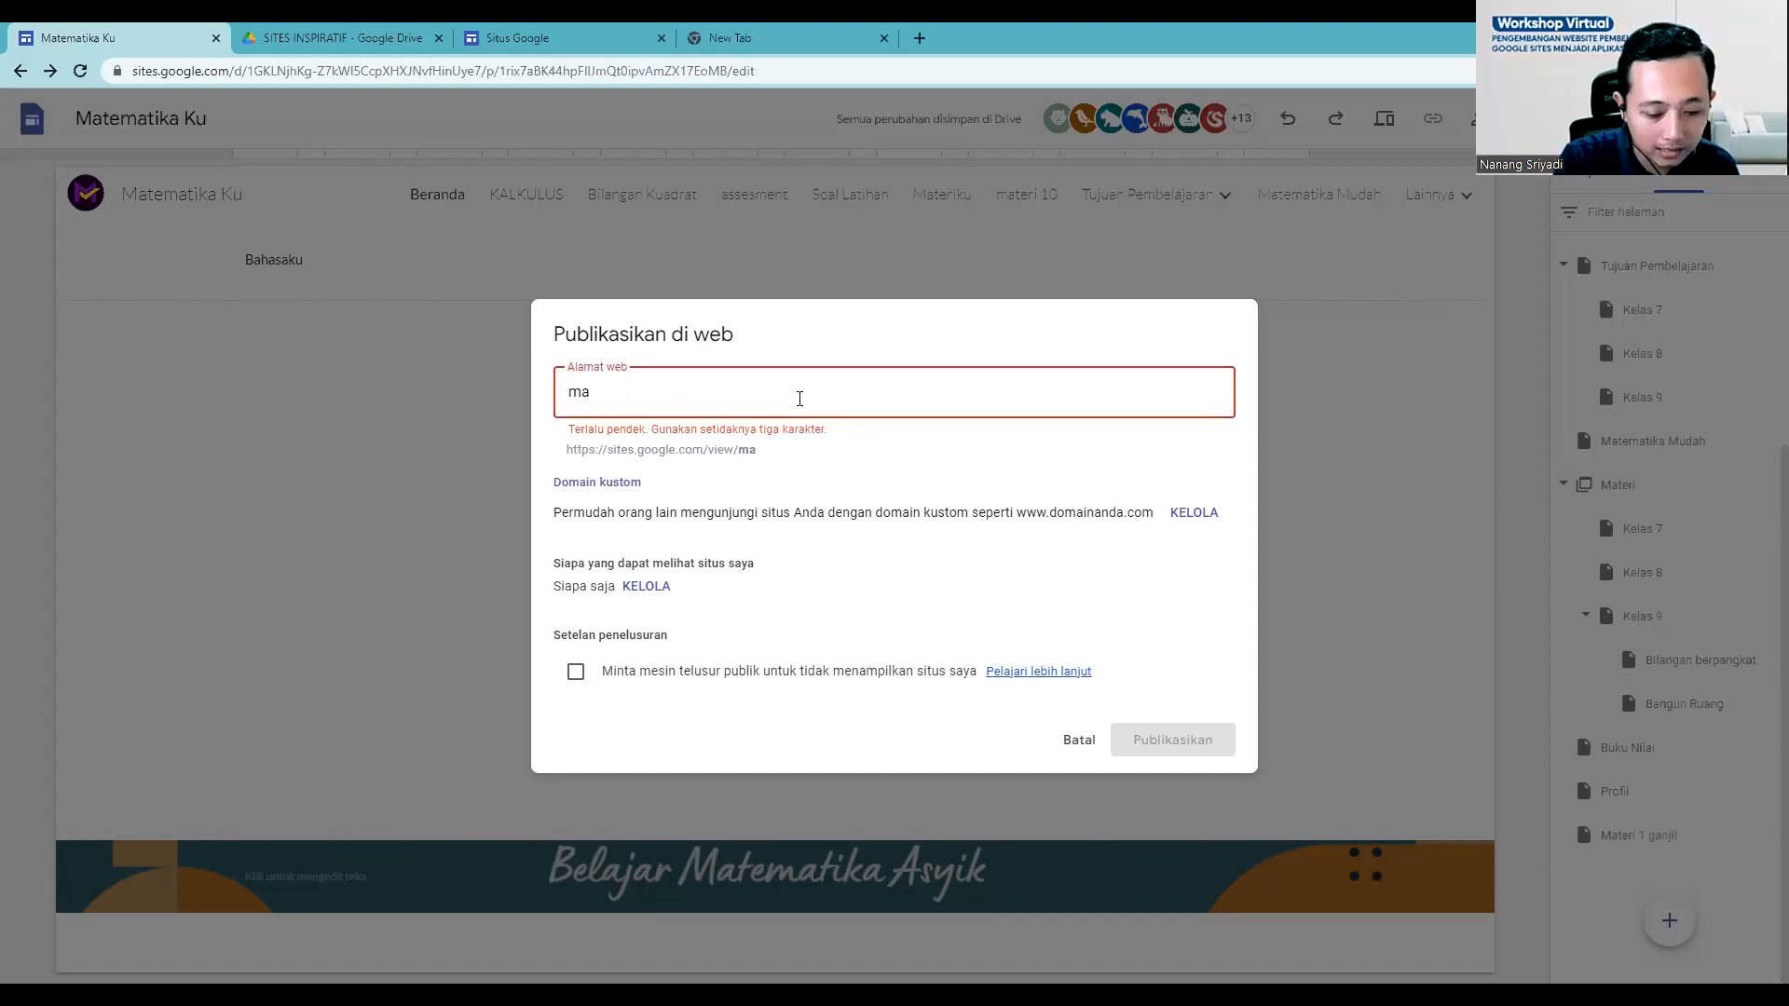
pyautogui.write('m')
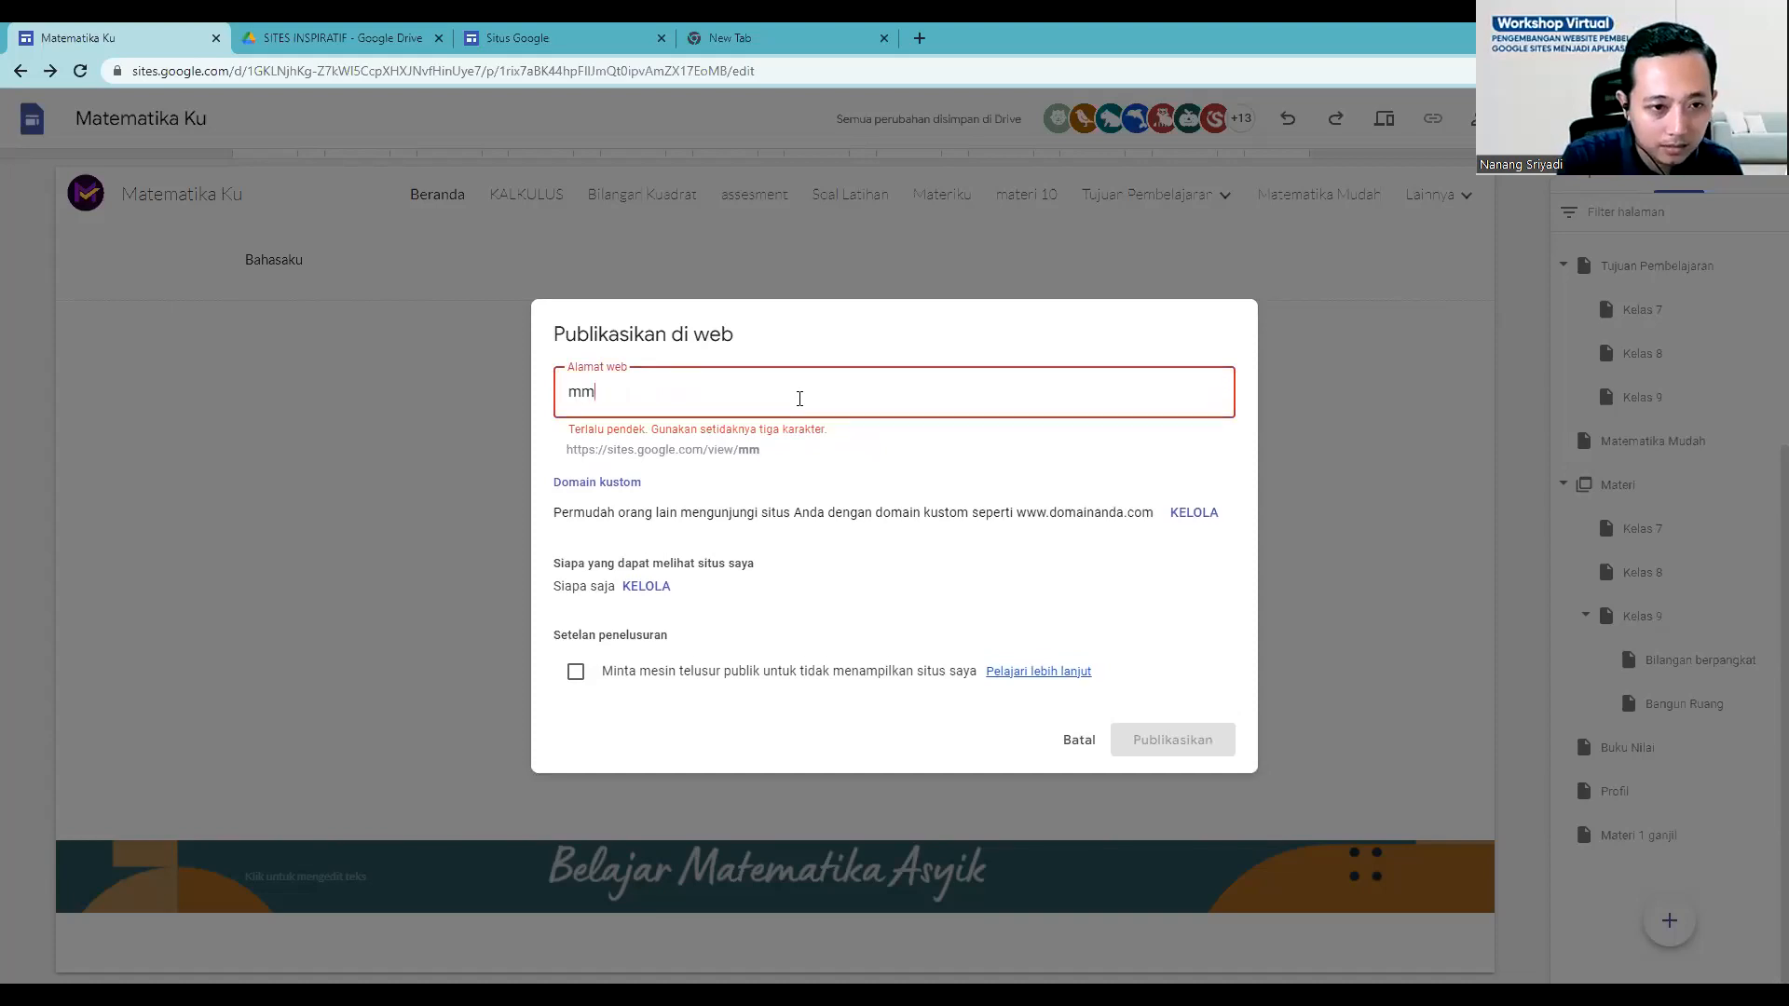
pyautogui.press('BackSpace')
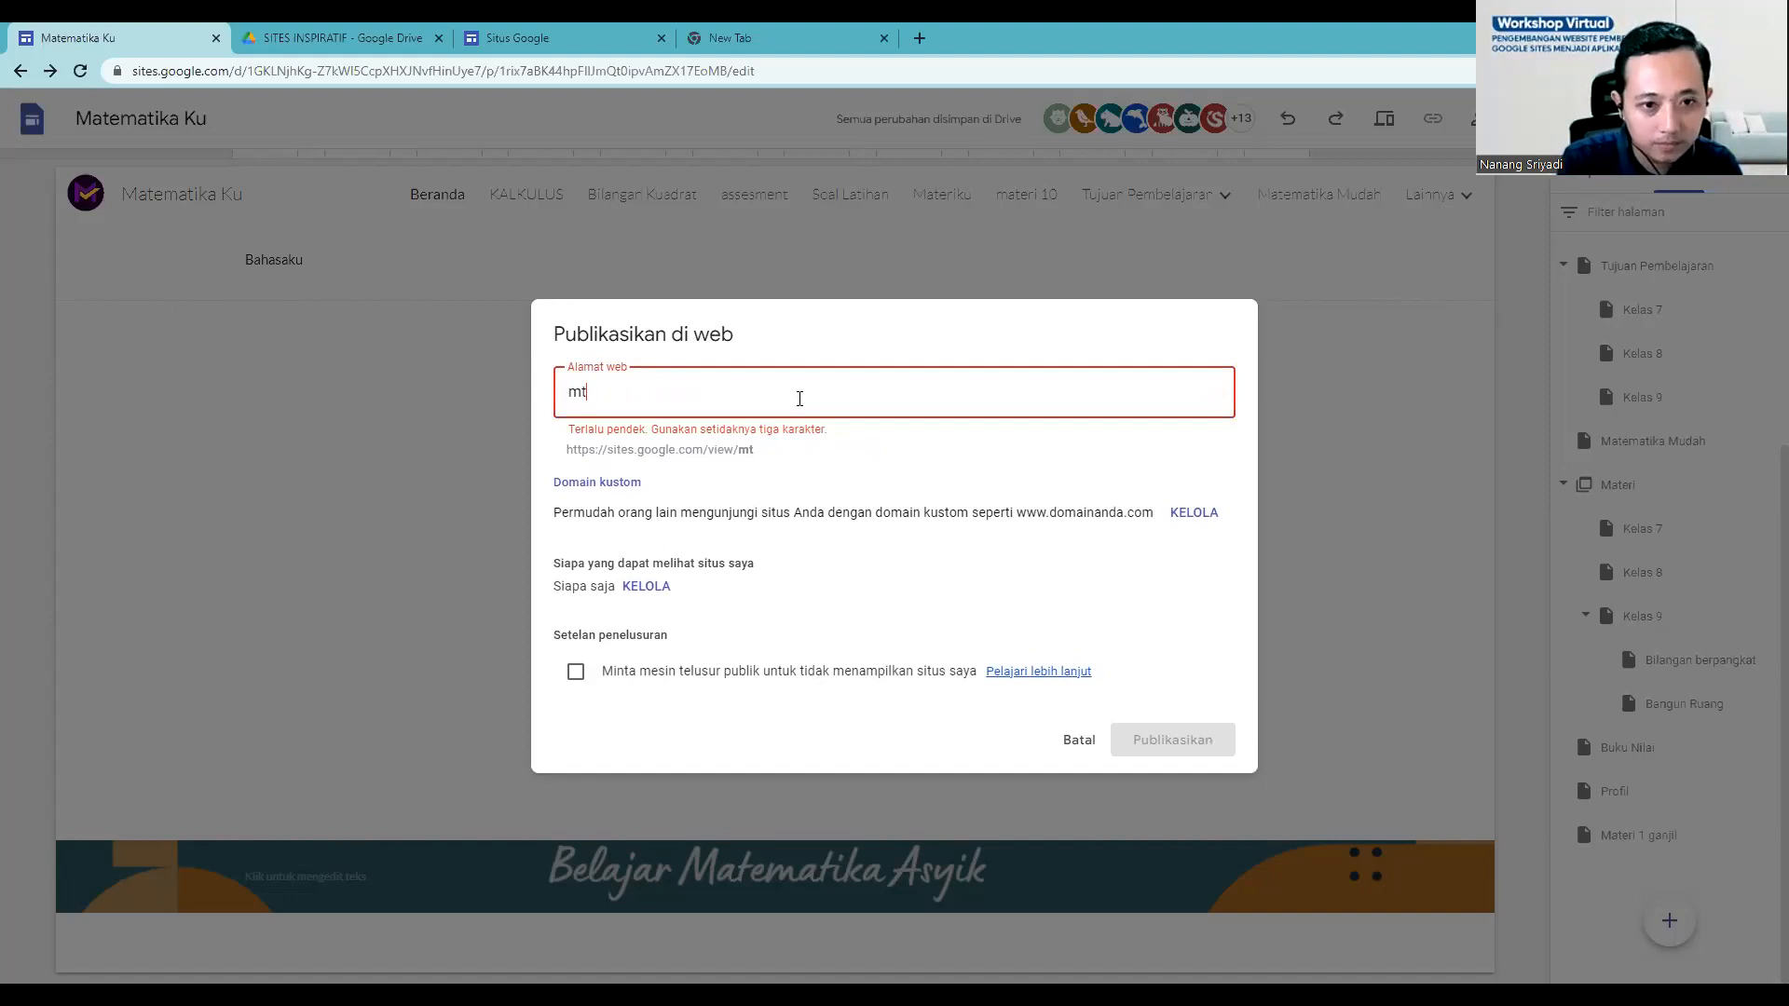
pyautogui.write('tksmp-')
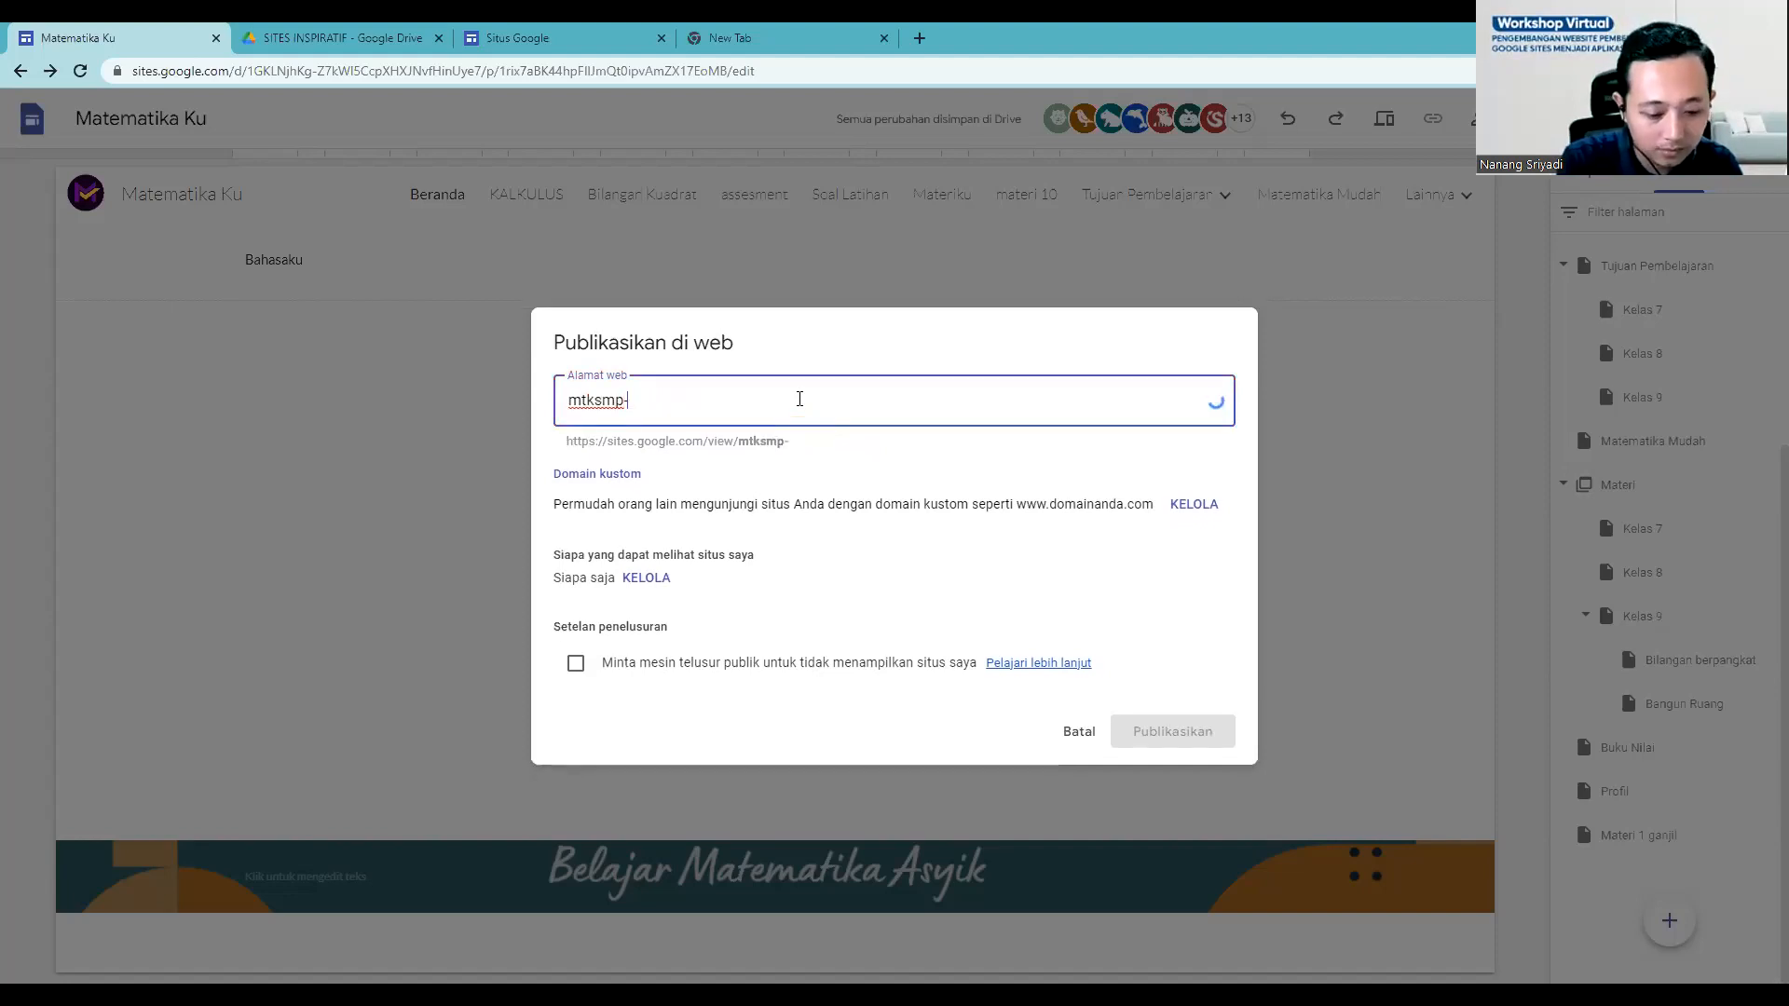
pyautogui.write('ku')
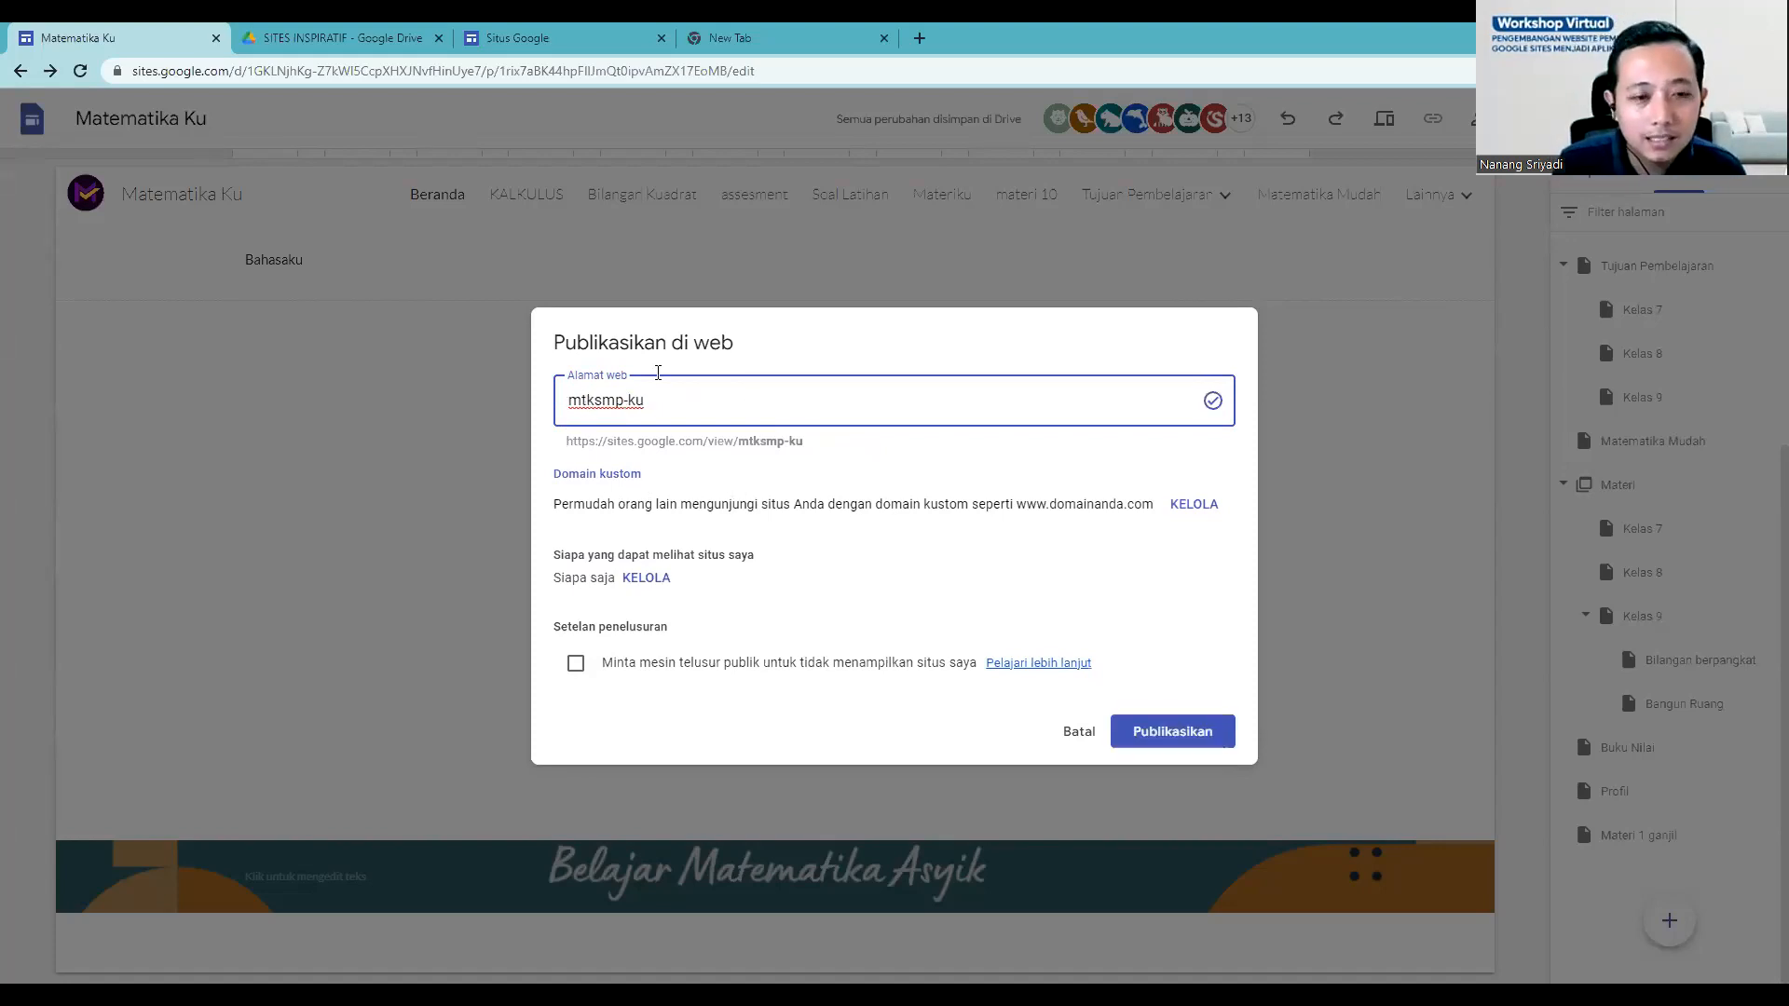
pyautogui.moveTo(645, 400); pyautogui.dragTo(559, 433)
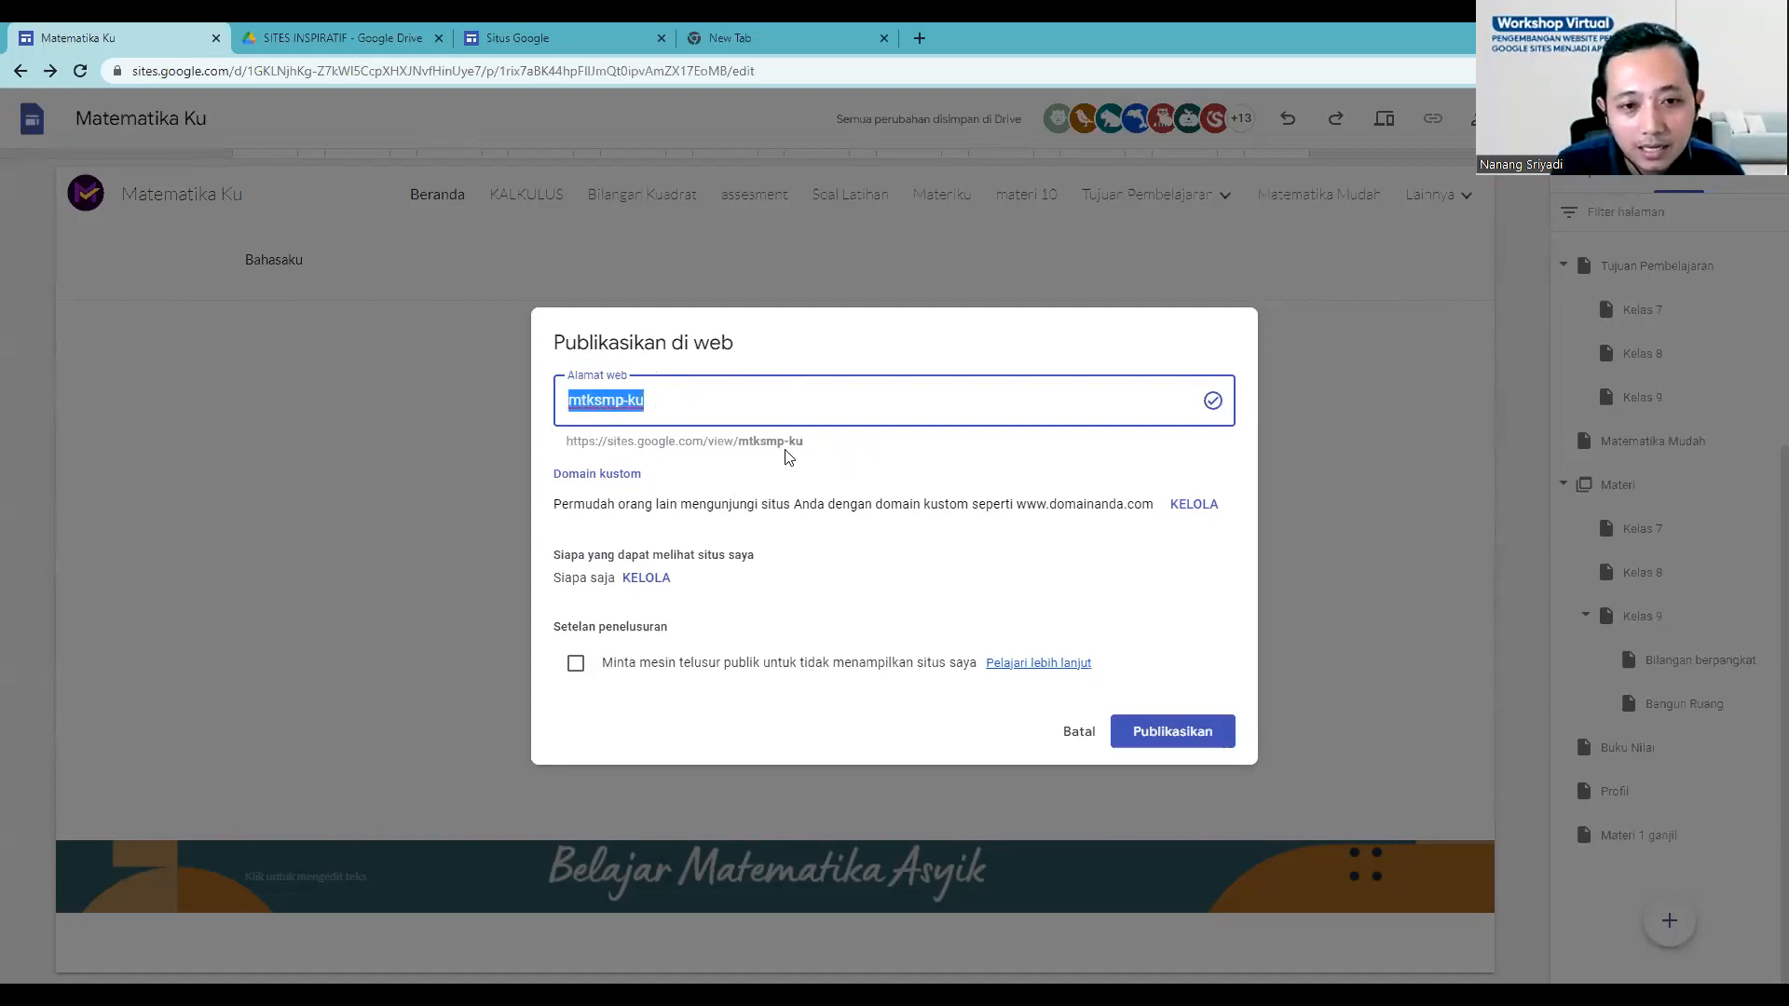
pyautogui.moveTo(802, 445); pyautogui.dragTo(584, 447)
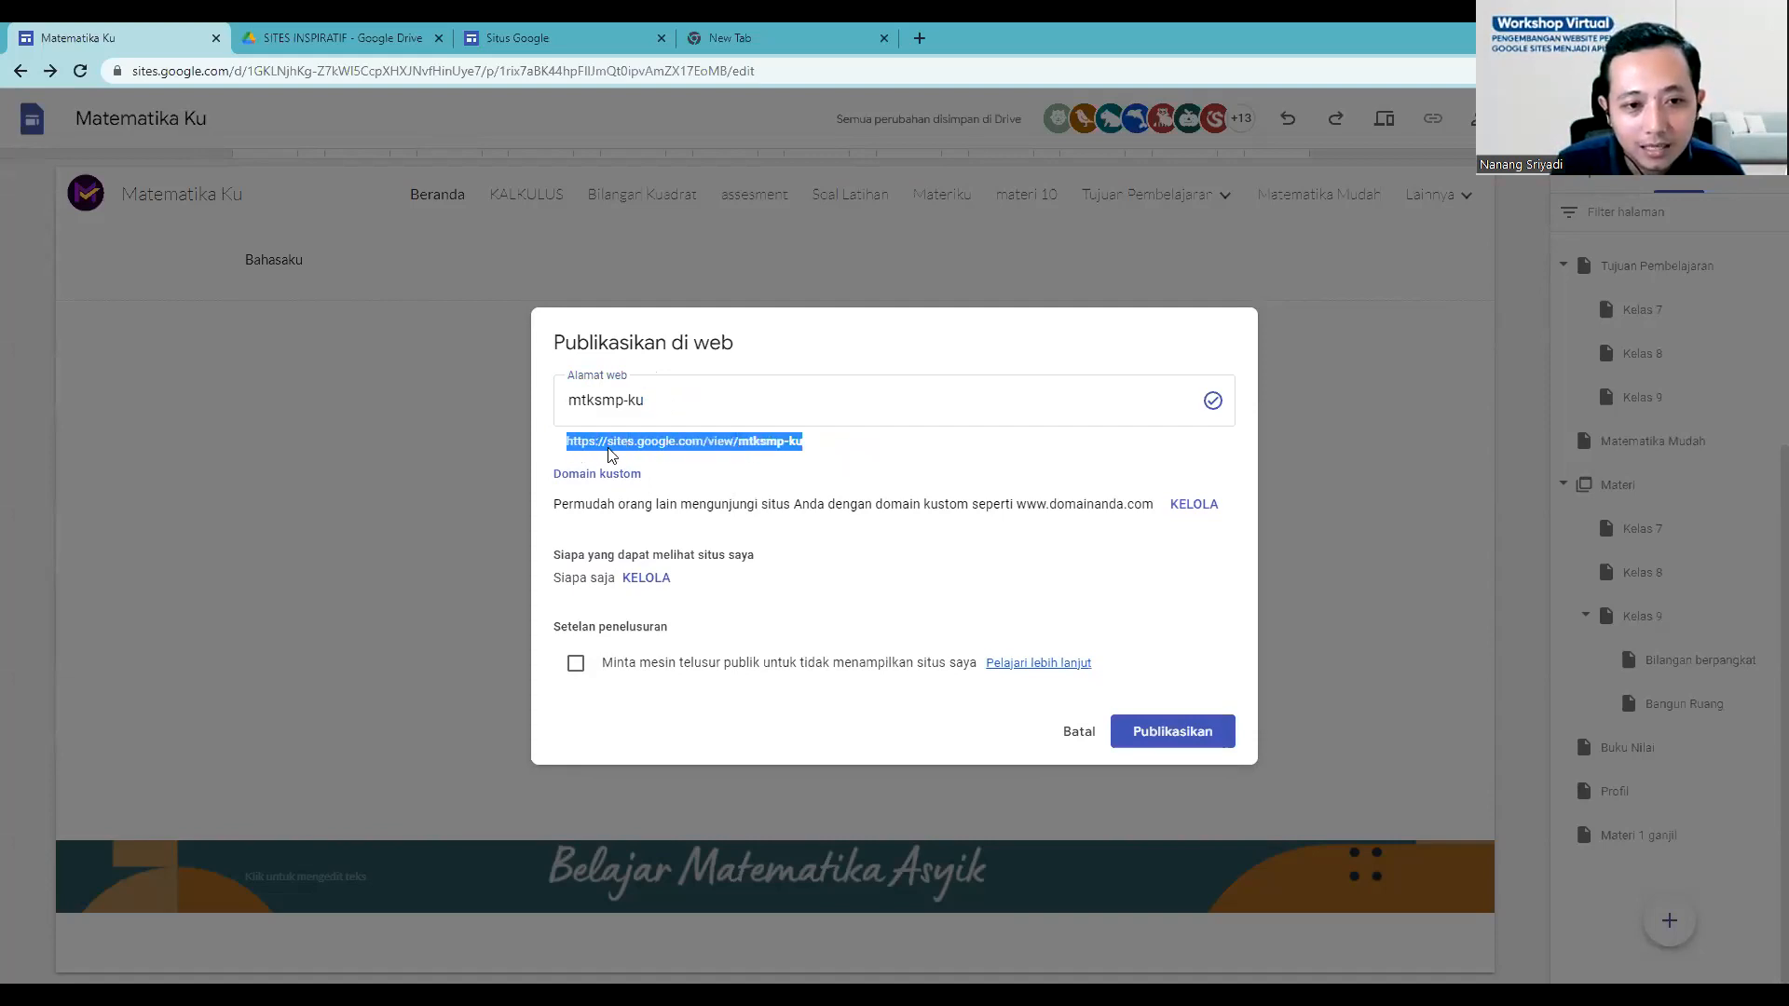
pyautogui.rightClick(627, 449)
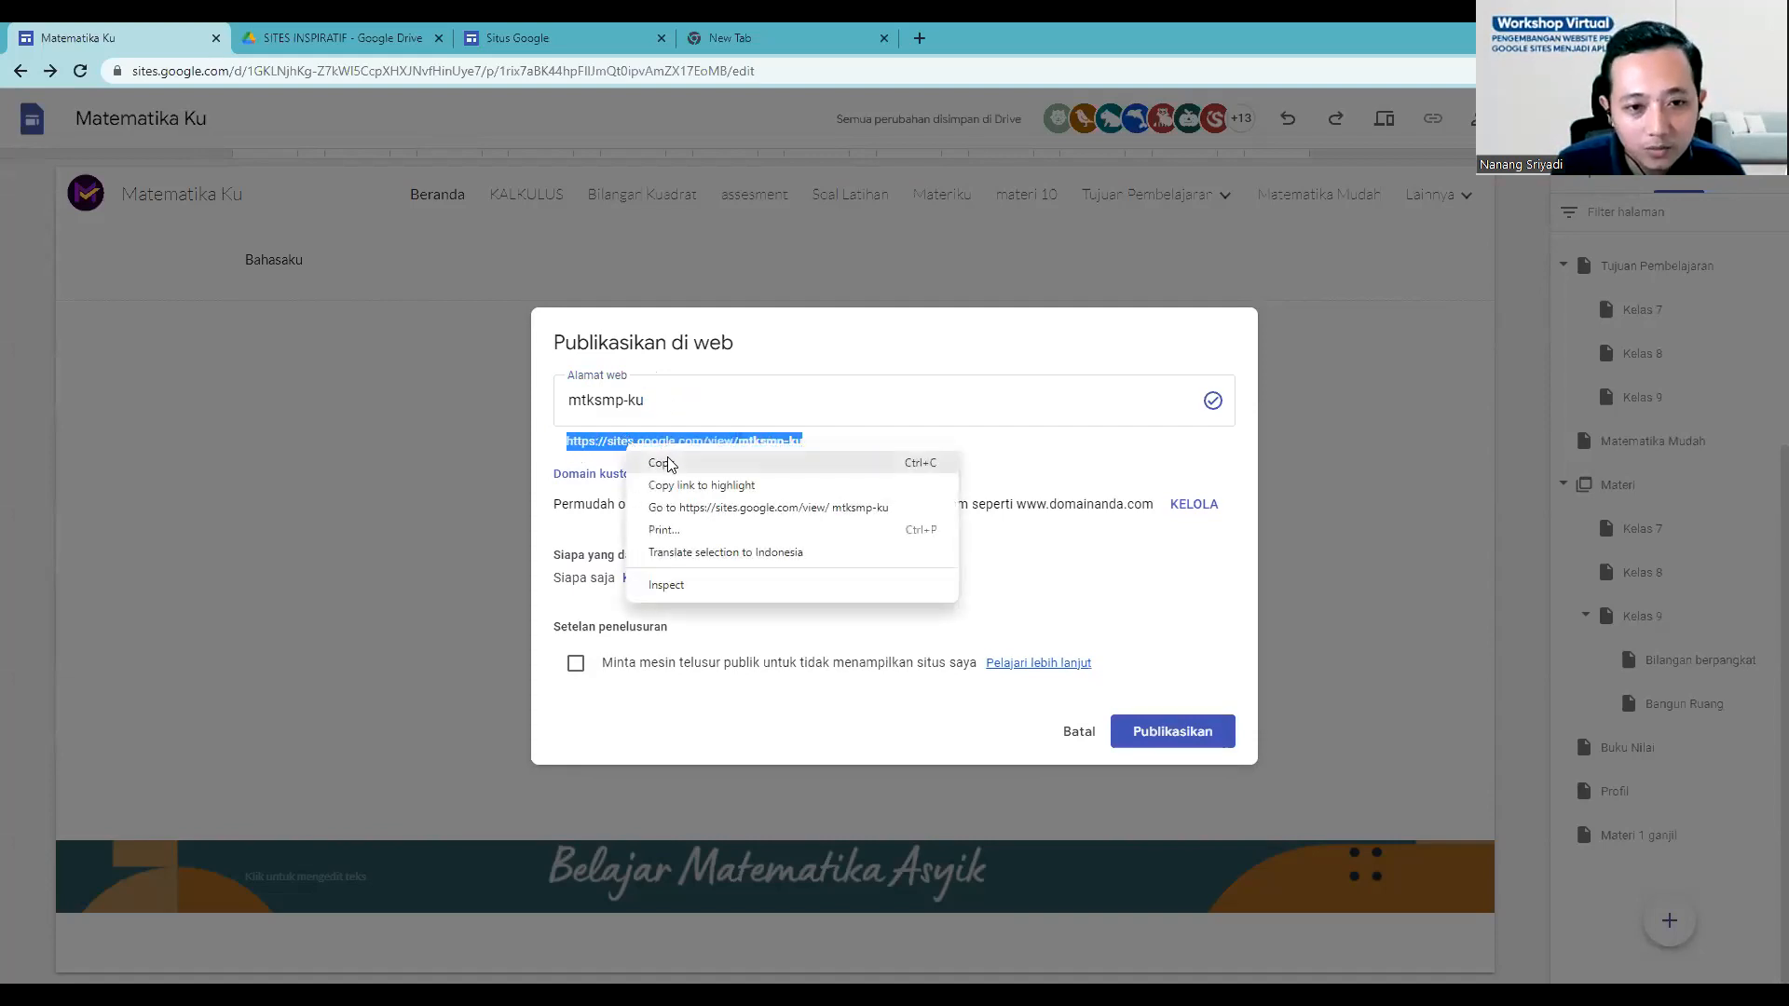
pyautogui.click(664, 461)
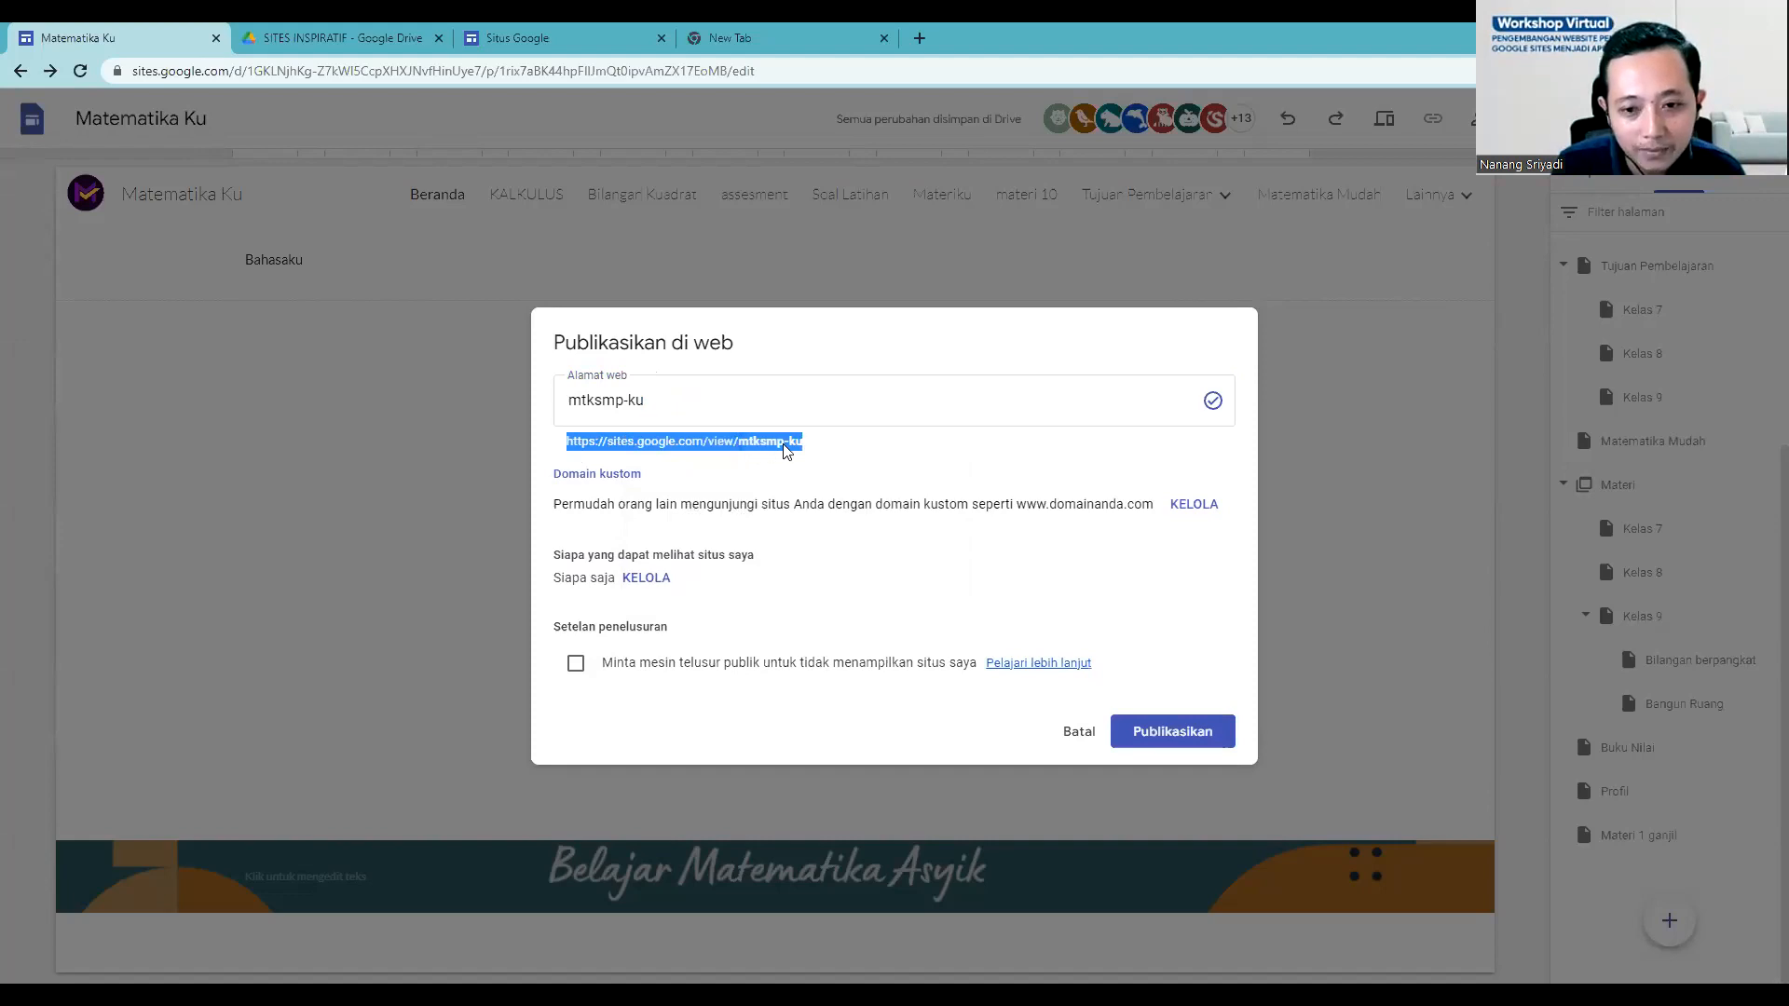
pyautogui.click(1170, 730)
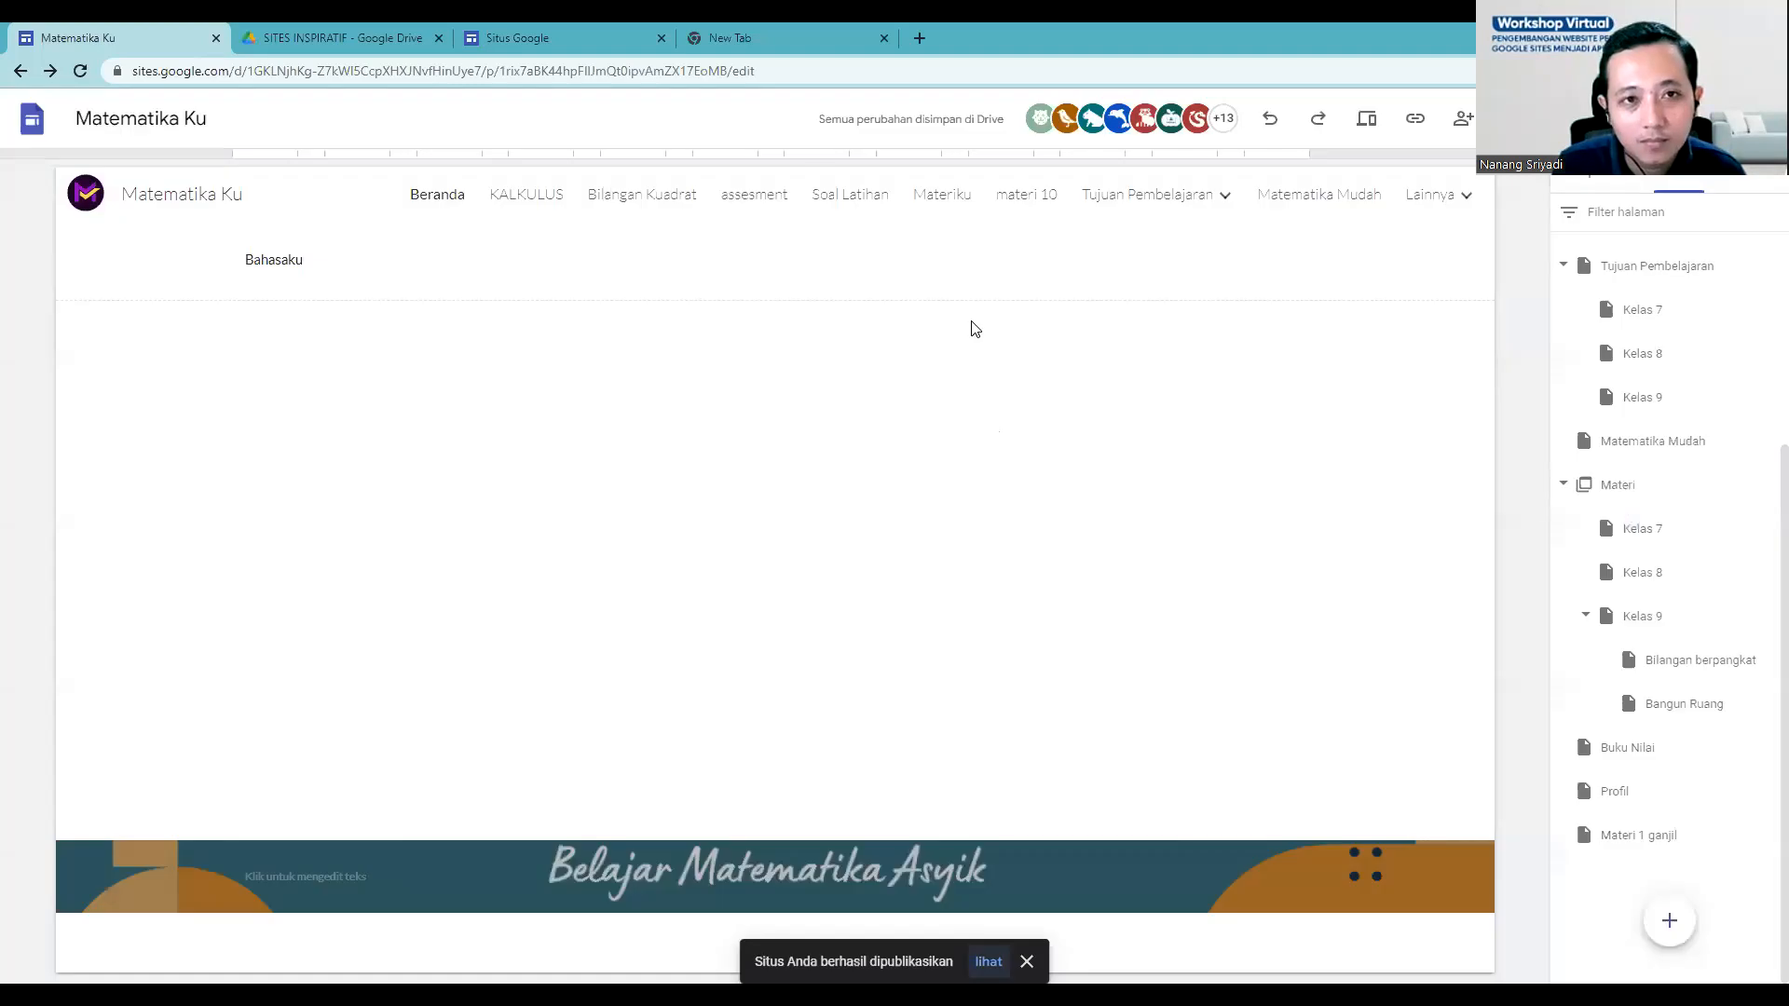
# Step: Try to open the copied site address in the empty browser tab
pyautogui.click(749, 42)
pyautogui.click(753, 73)
pyautogui.hotkey('ctrl', 'v')
pyautogui.press('Return')
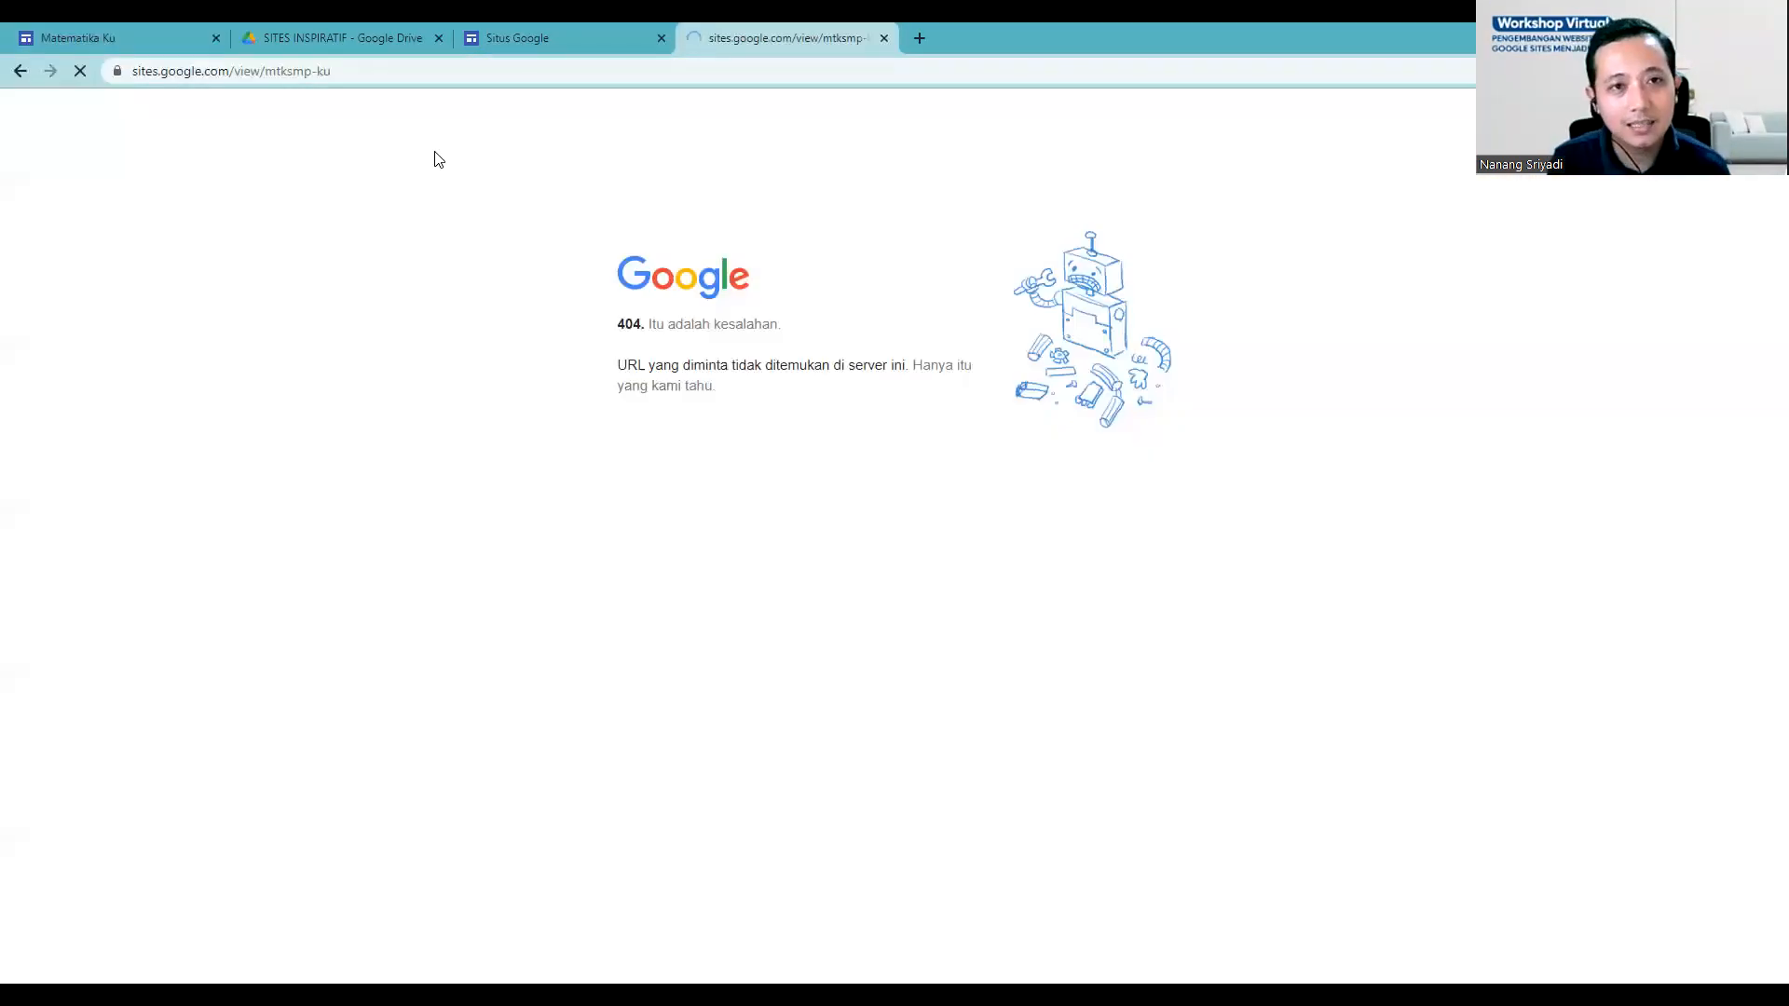
# Step: View the published Matematika Ku site from its editor and close the tab with the error page
pyautogui.click(508, 38)
pyautogui.click(26, 37)
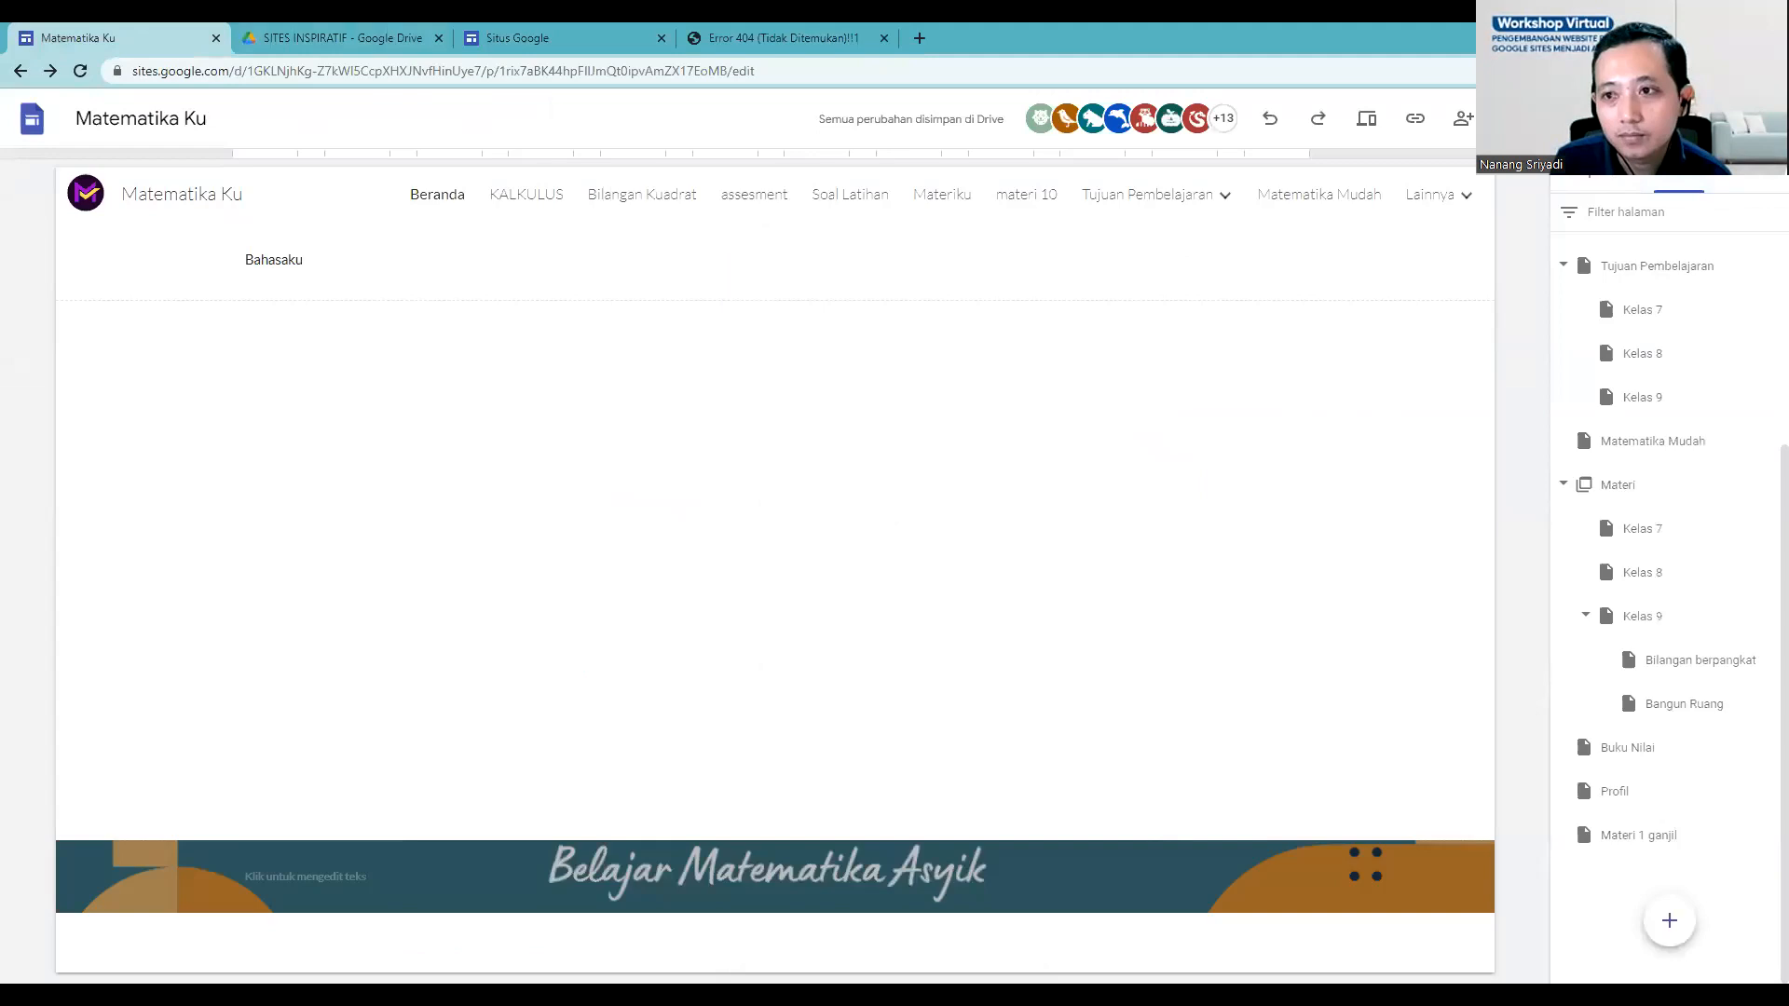
pyautogui.click(1702, 118)
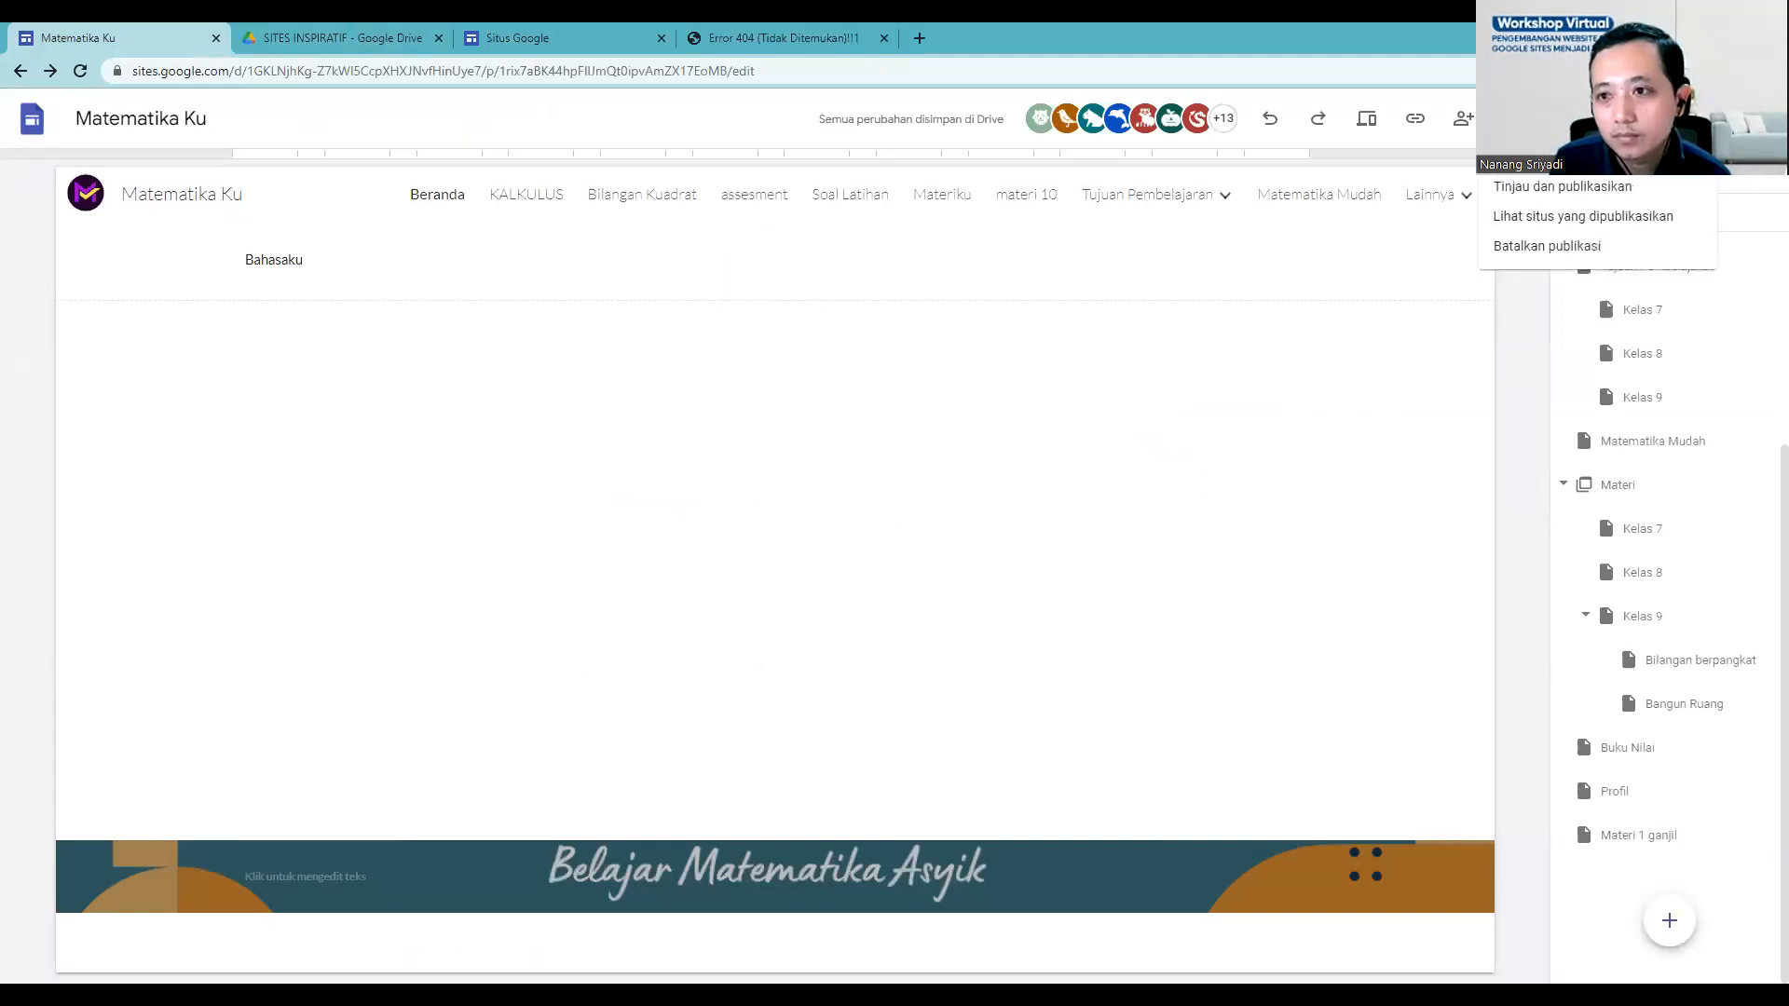
pyautogui.click(1597, 218)
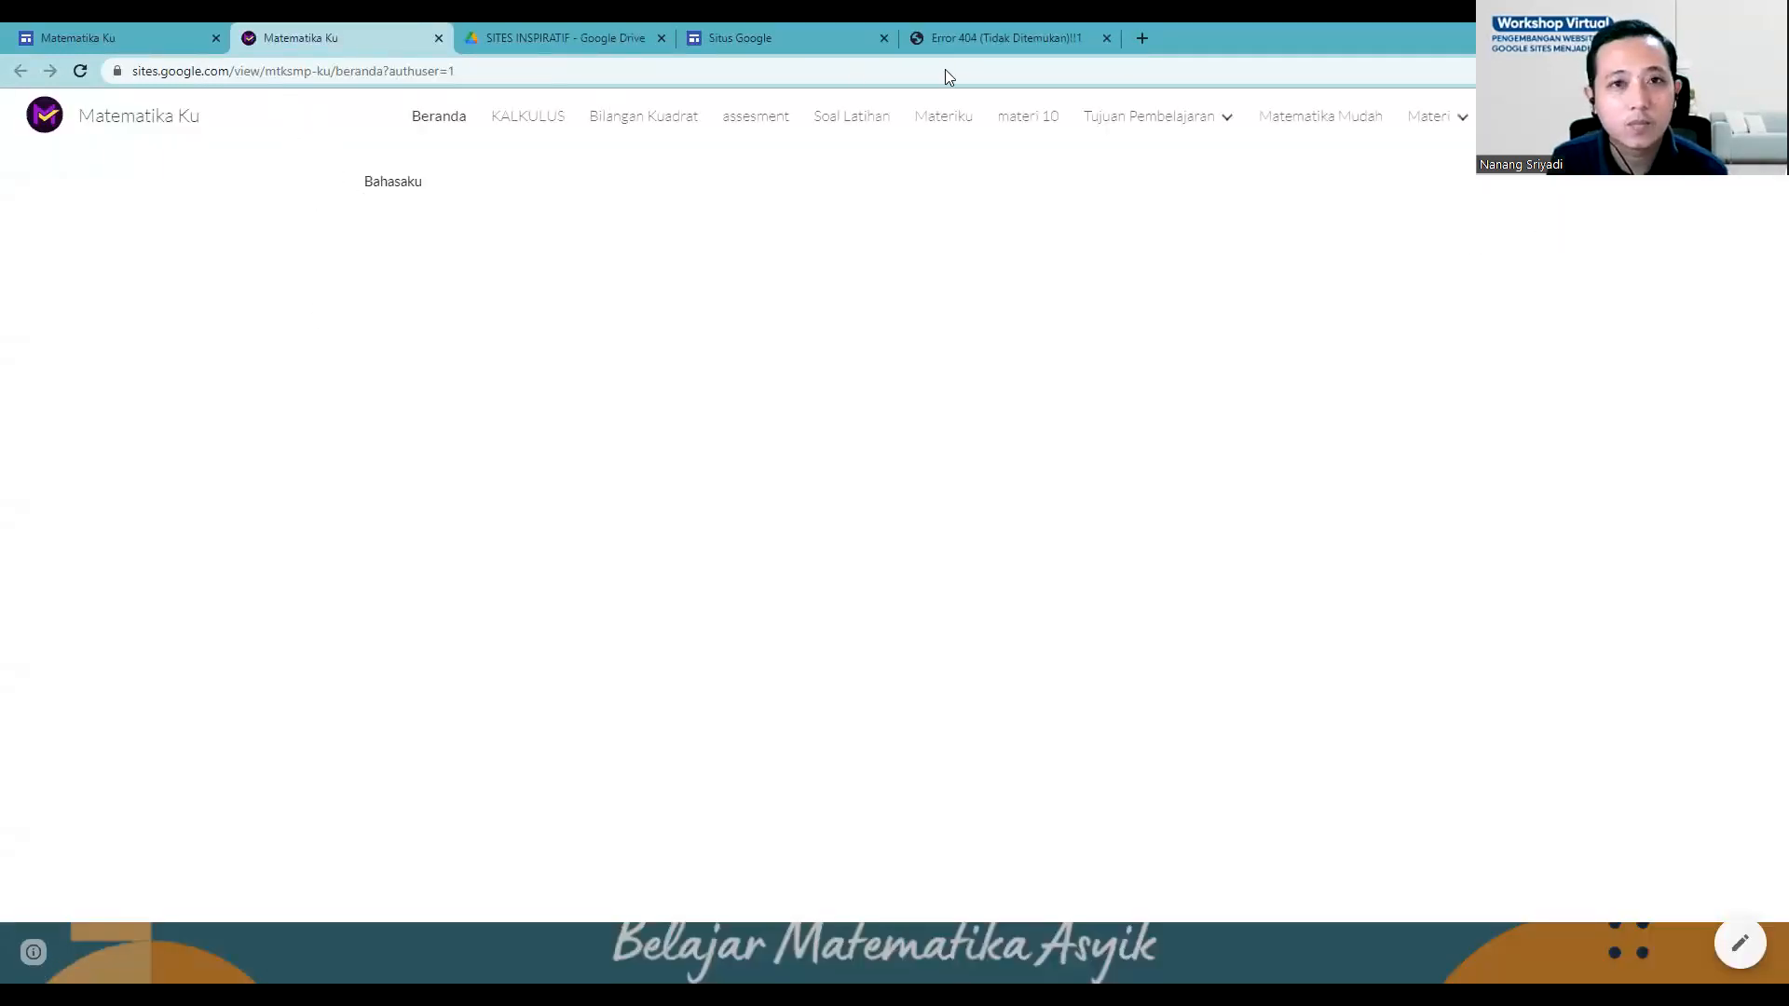
pyautogui.click(156, 123)
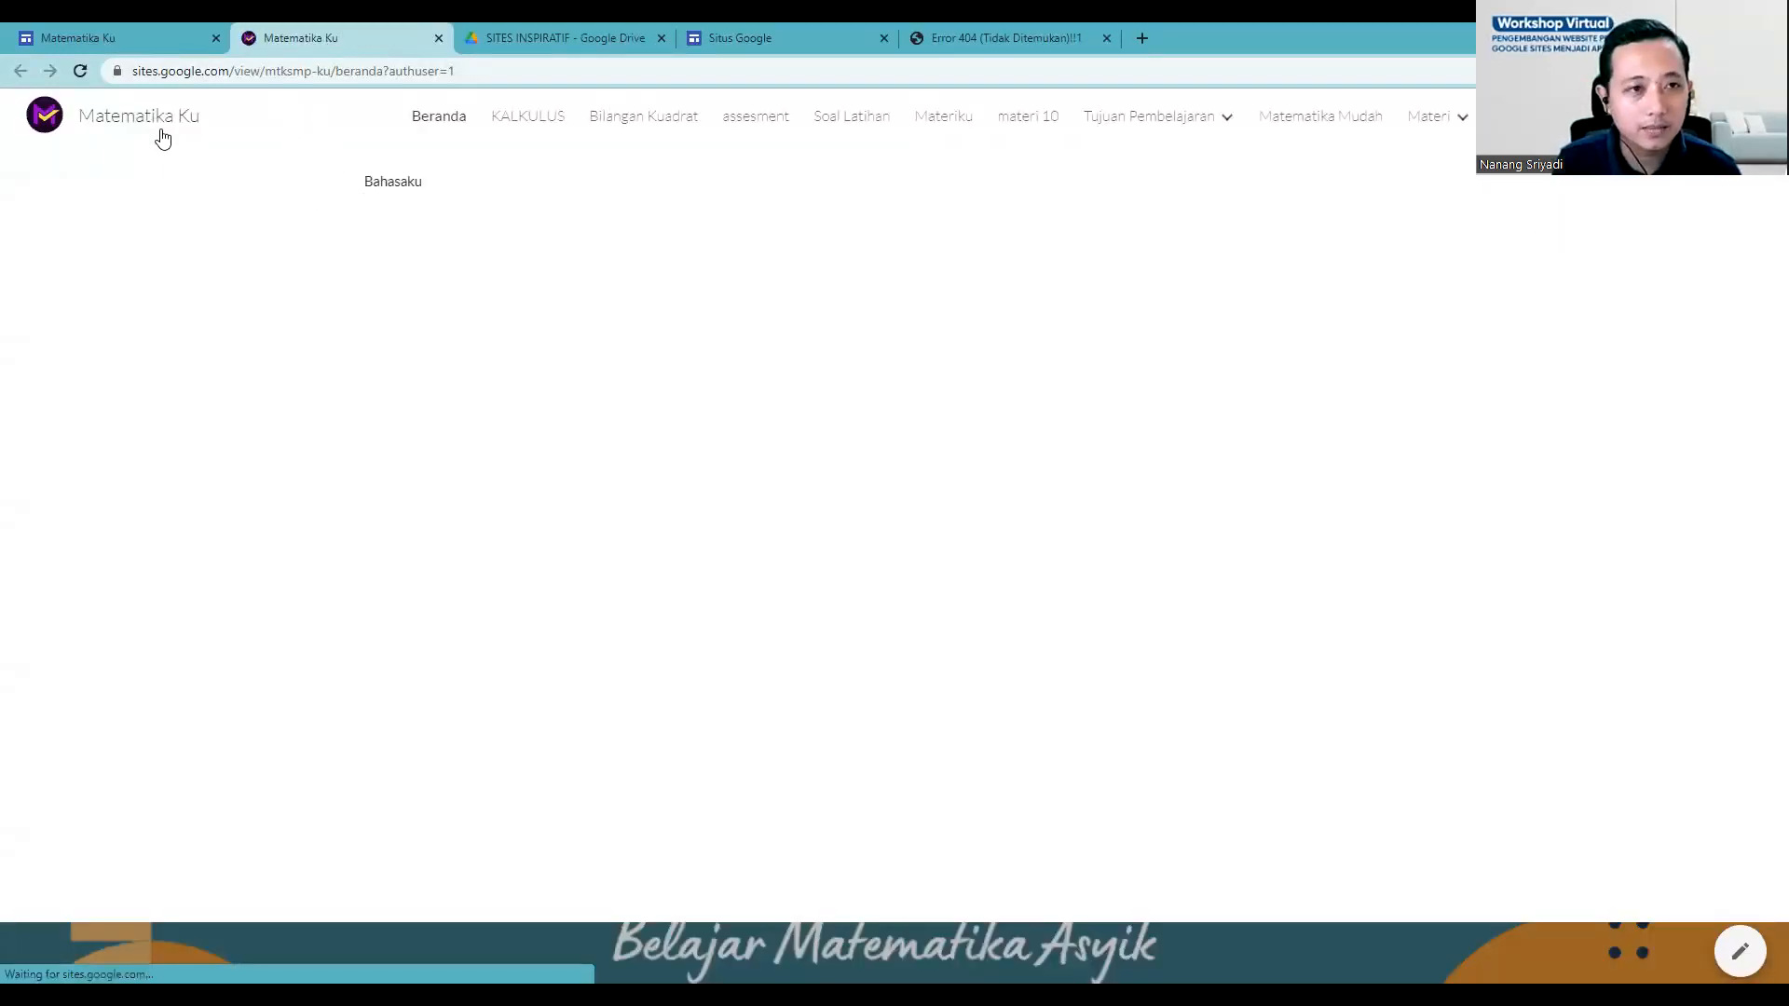
pyautogui.click(1108, 38)
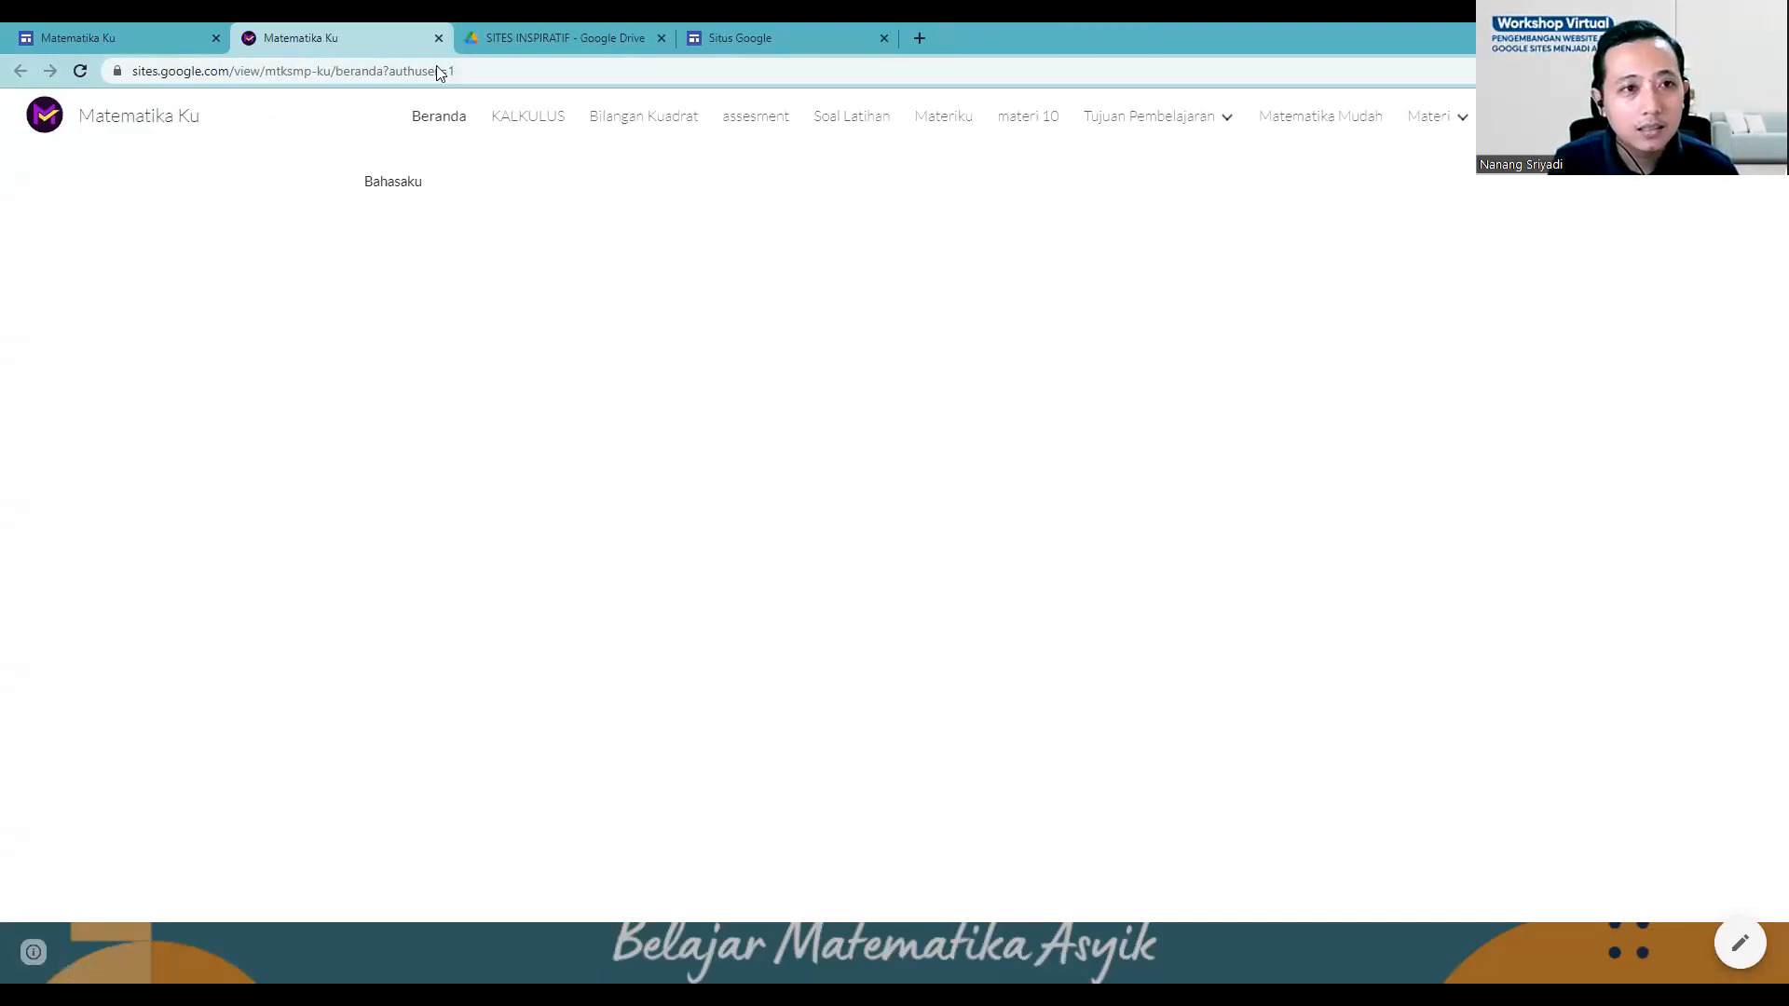
# Step: Trim the published site's browser address so that it ends at mtksmp-ku
pyautogui.click(494, 71)
pyautogui.click(508, 72)
pyautogui.moveTo(497, 73); pyautogui.dragTo(382, 87)
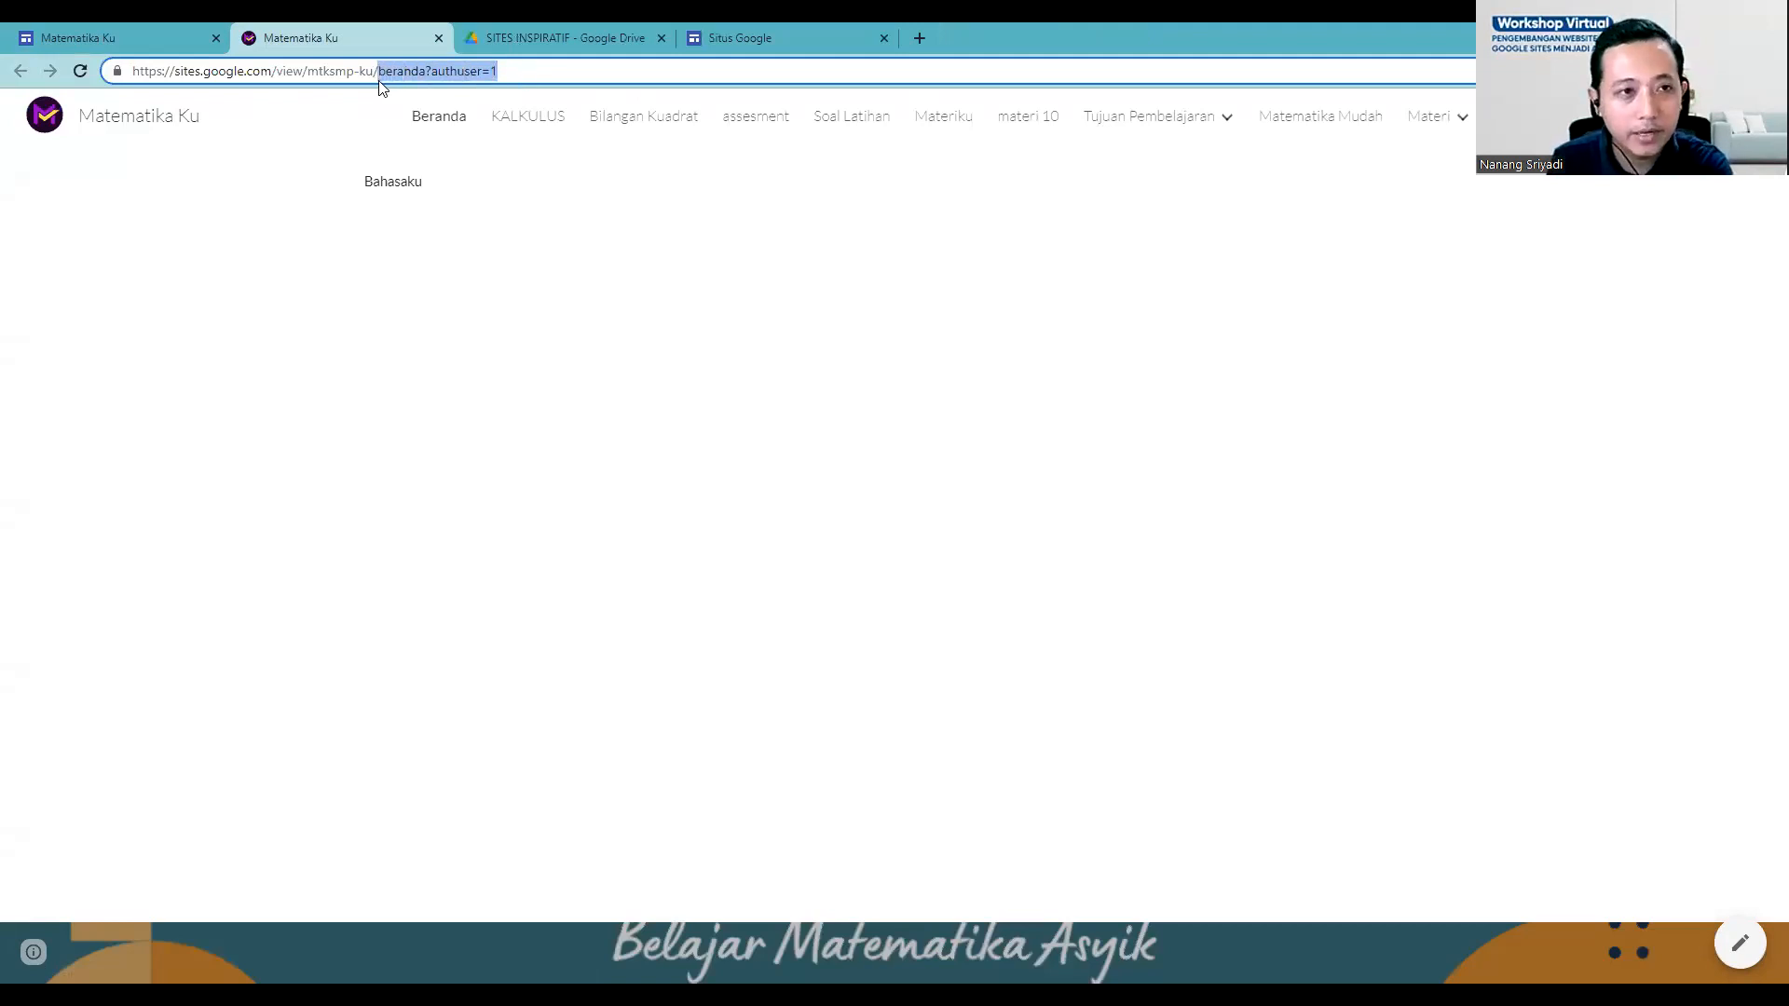
pyautogui.press('BackSpace')
pyautogui.press('BackSpace')
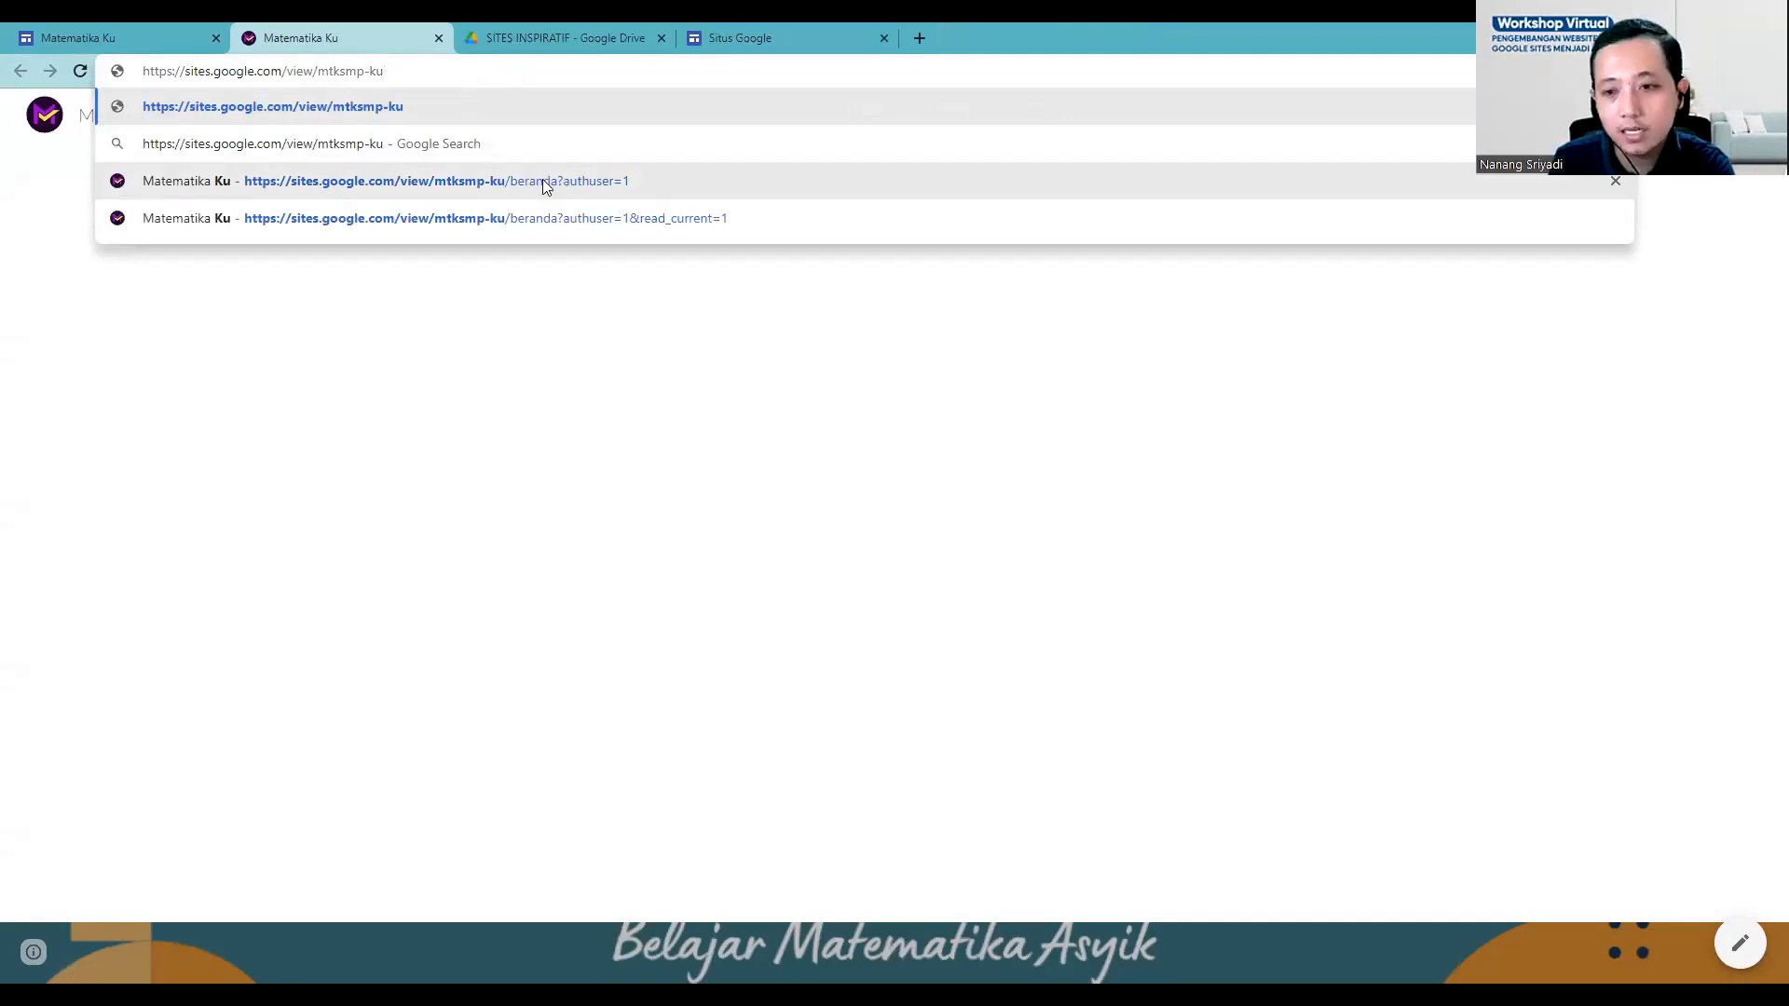
pyautogui.click(361, 361)
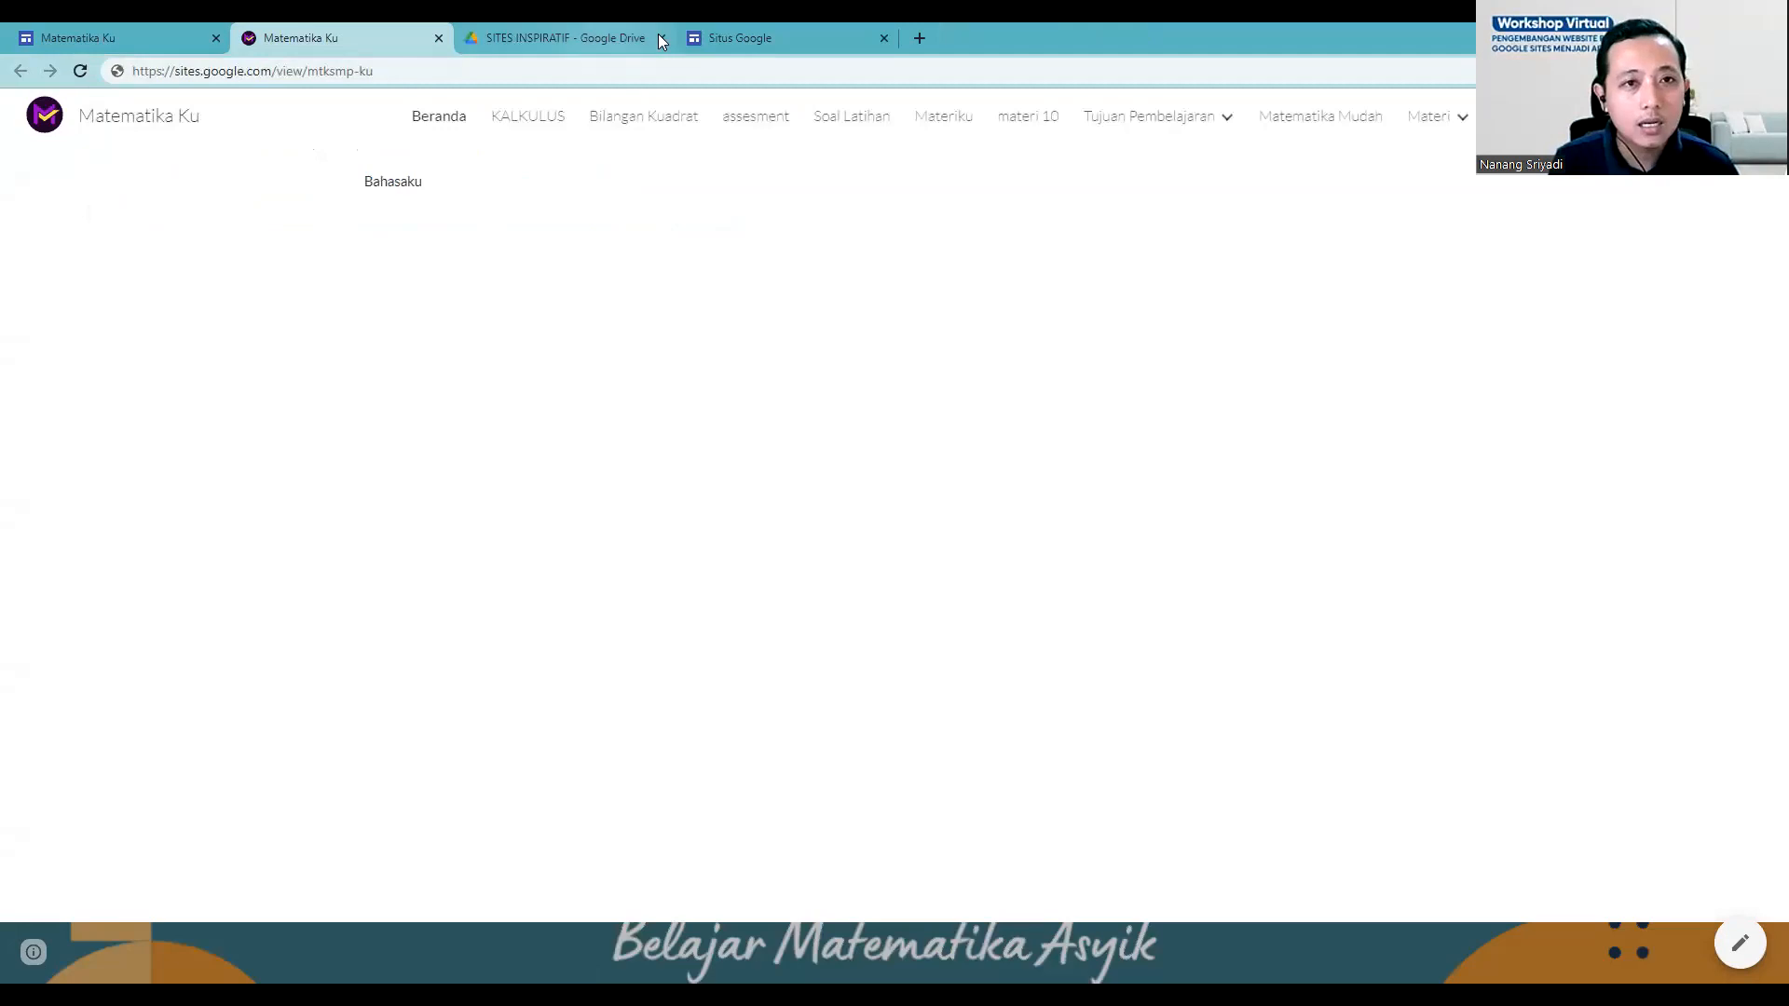
# Step: Return to the Matematika Ku editor and open the site's publication settings
pyautogui.click(744, 22)
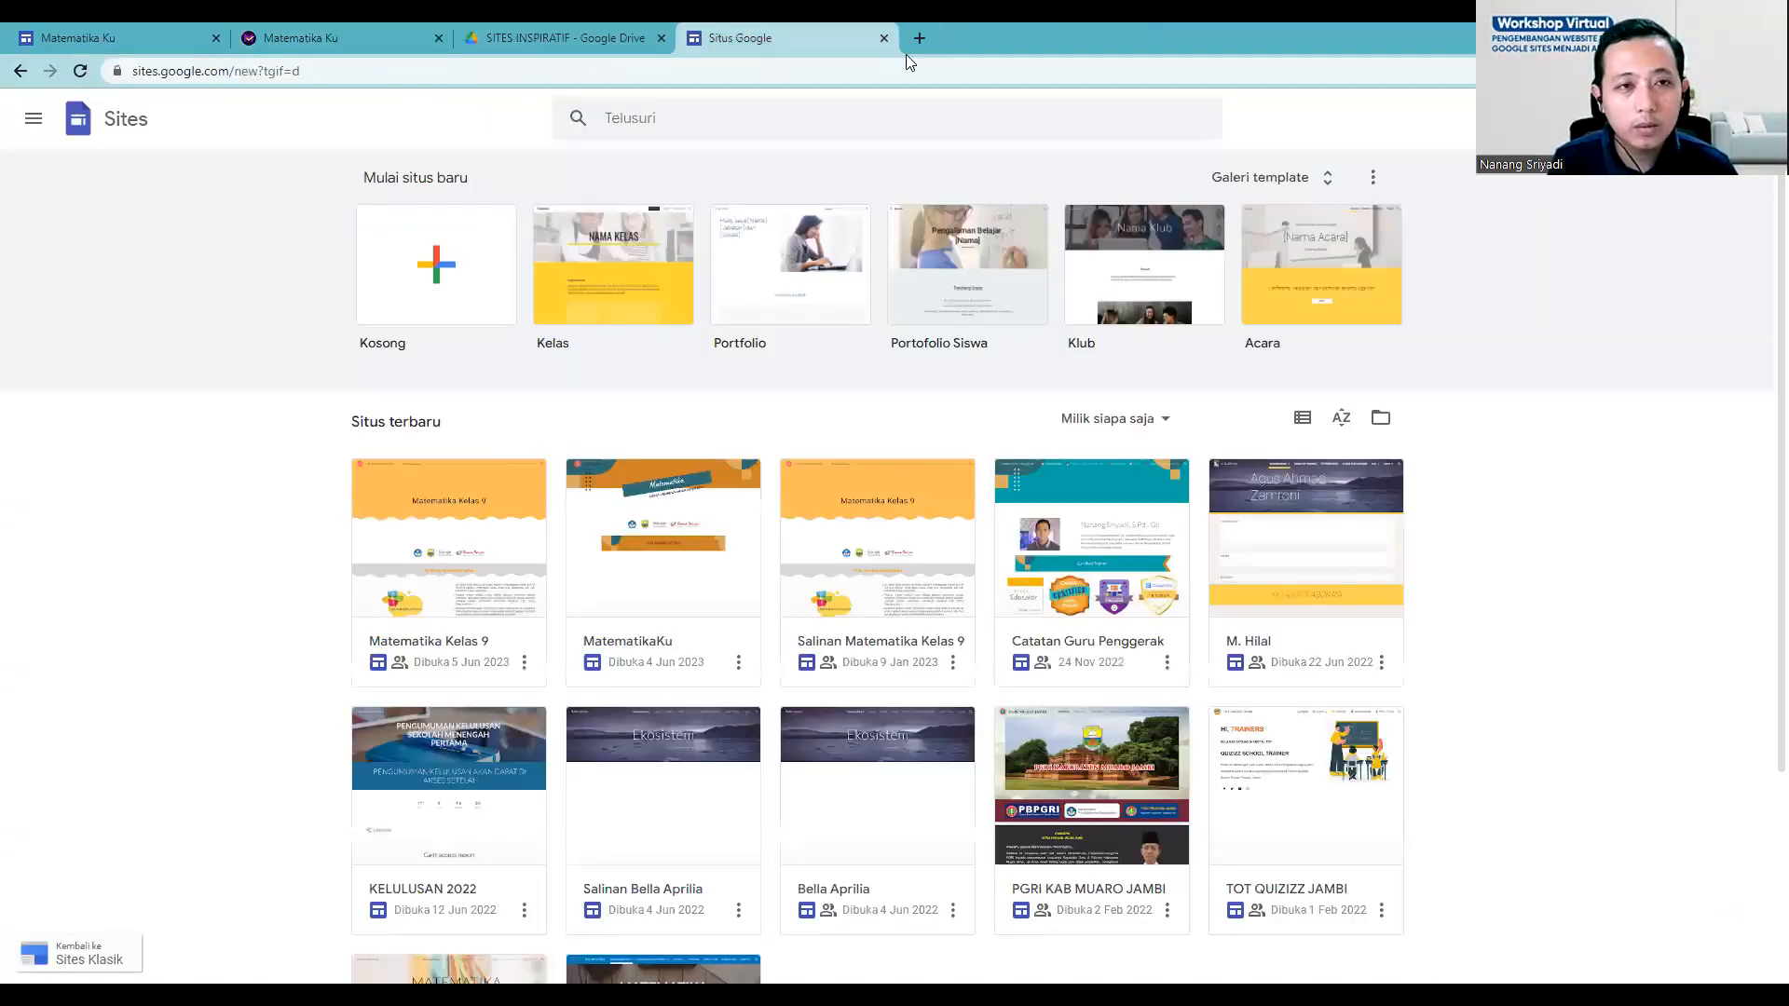
pyautogui.click(373, 26)
pyautogui.click(127, 30)
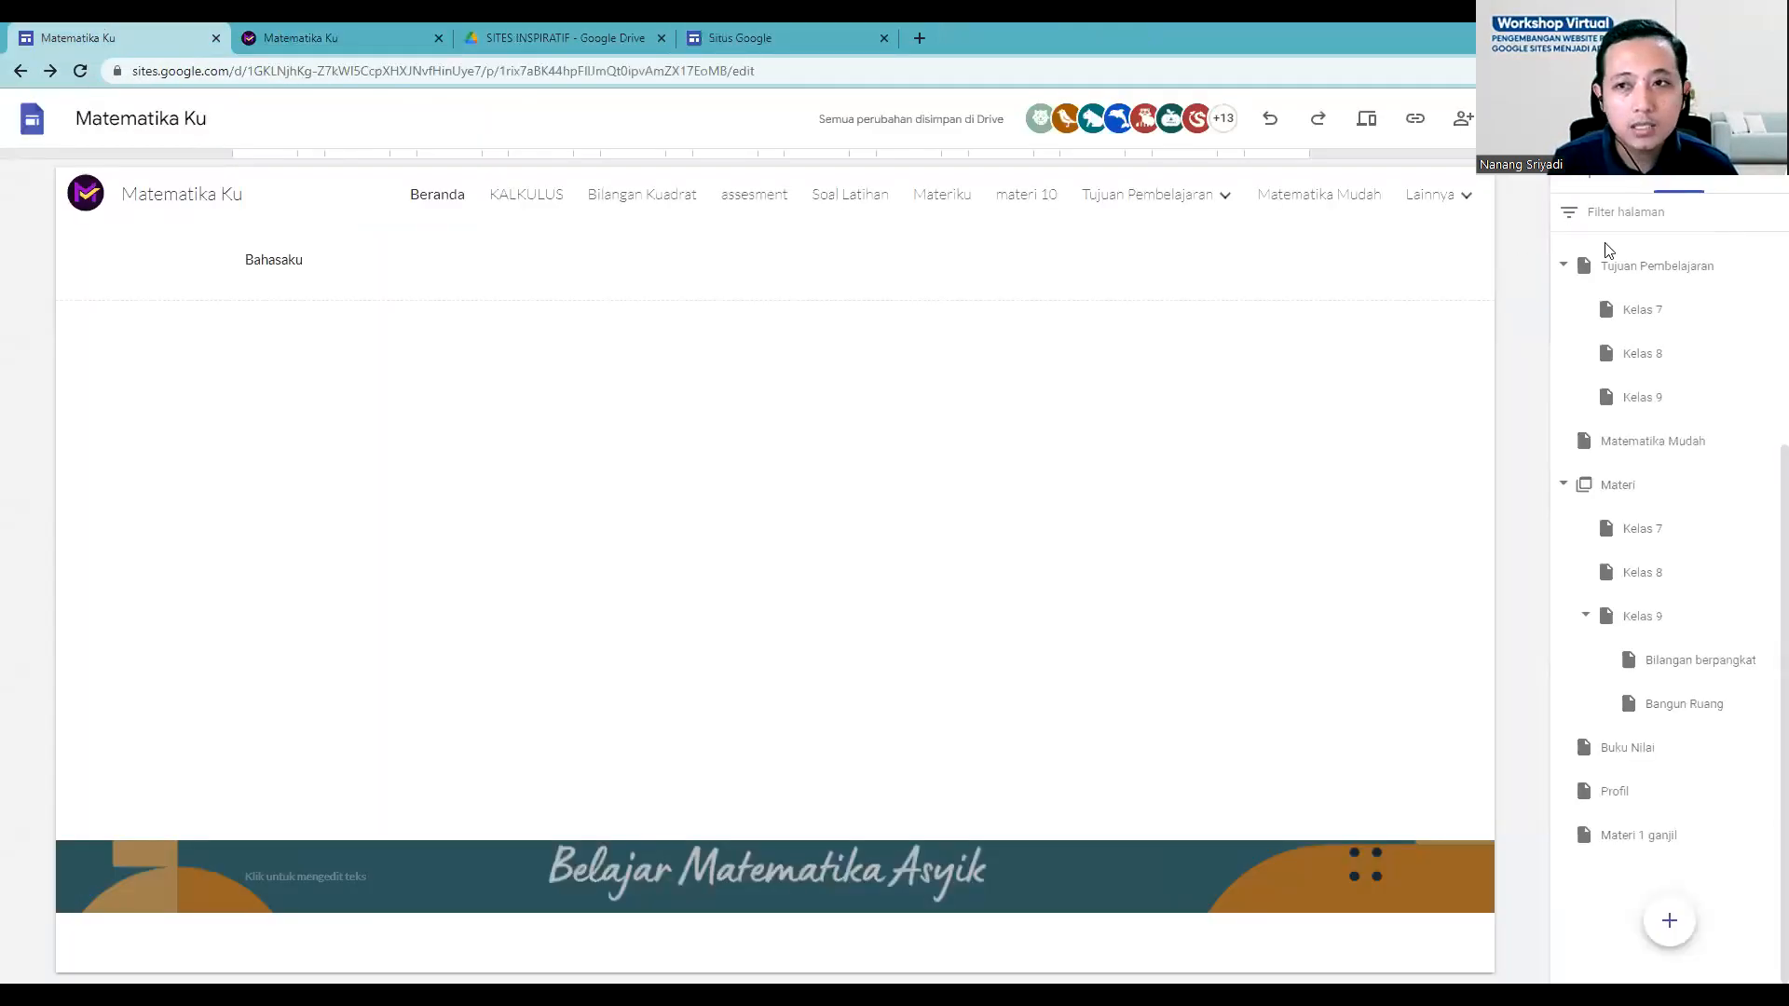
pyautogui.click(1703, 119)
pyautogui.click(1542, 154)
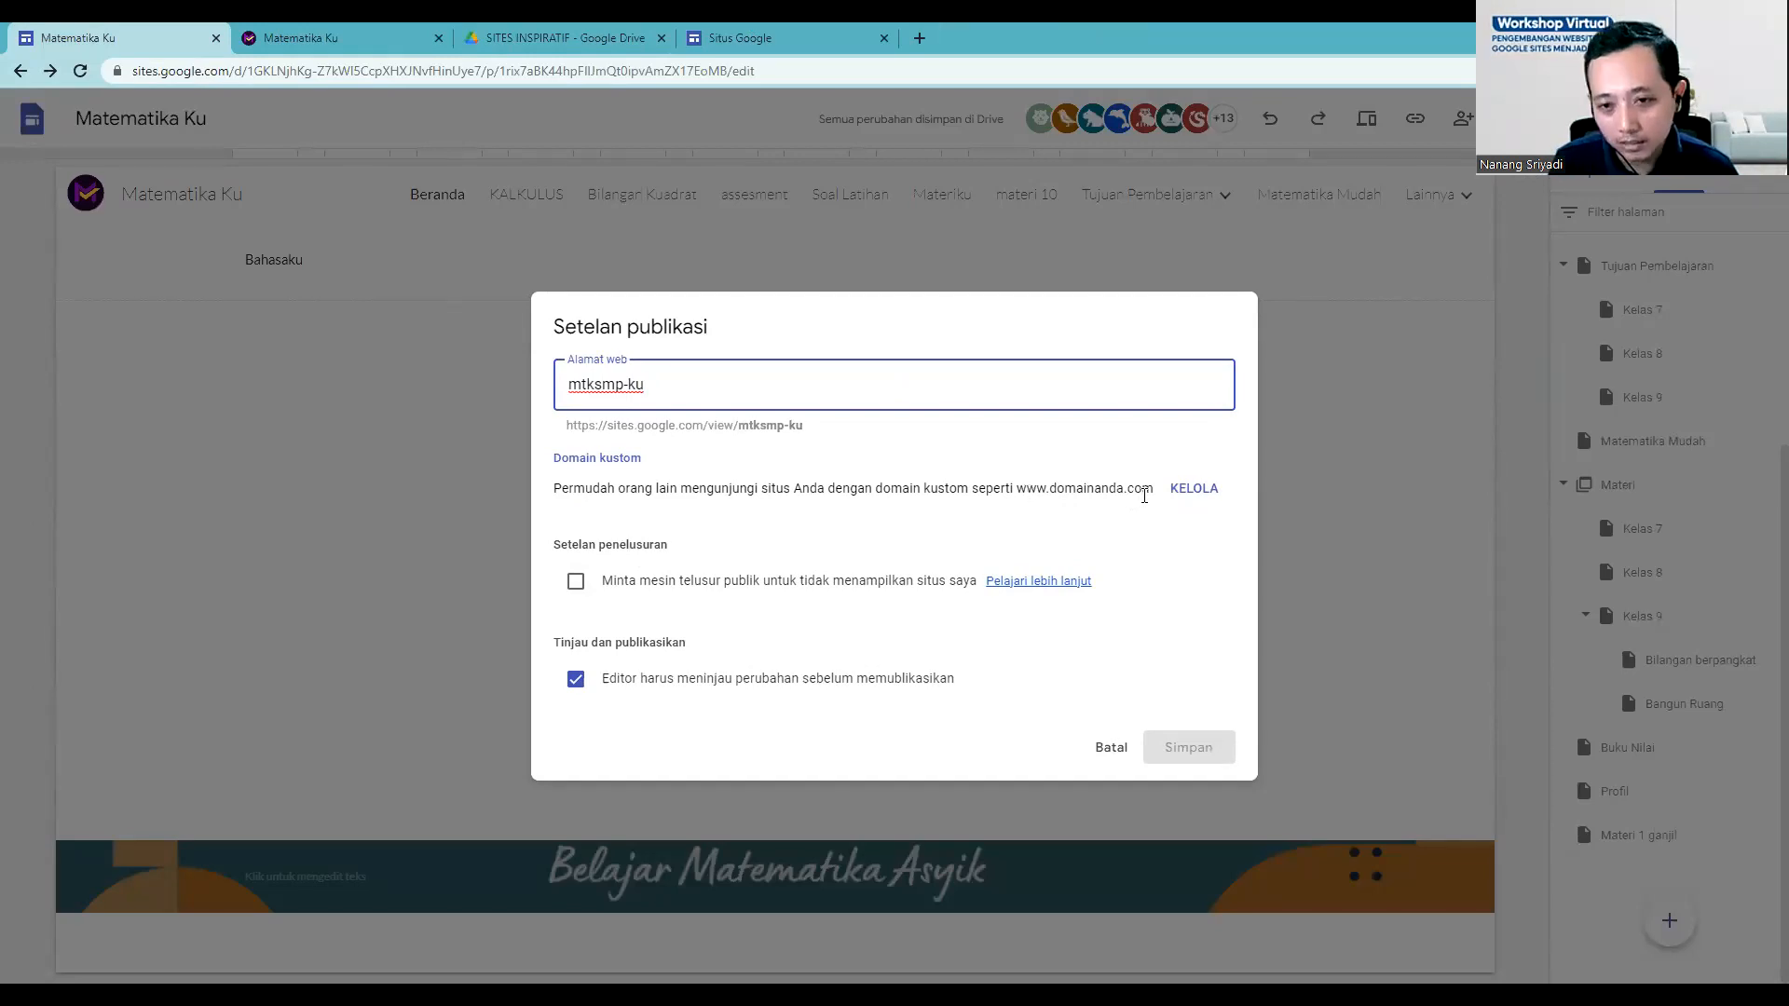
# Step: Open catatangurupenggerak.my.id in a new tab and highlight its full address as a custom domain example
pyautogui.click(918, 39)
pyautogui.write('cata')
pyautogui.press('Return')
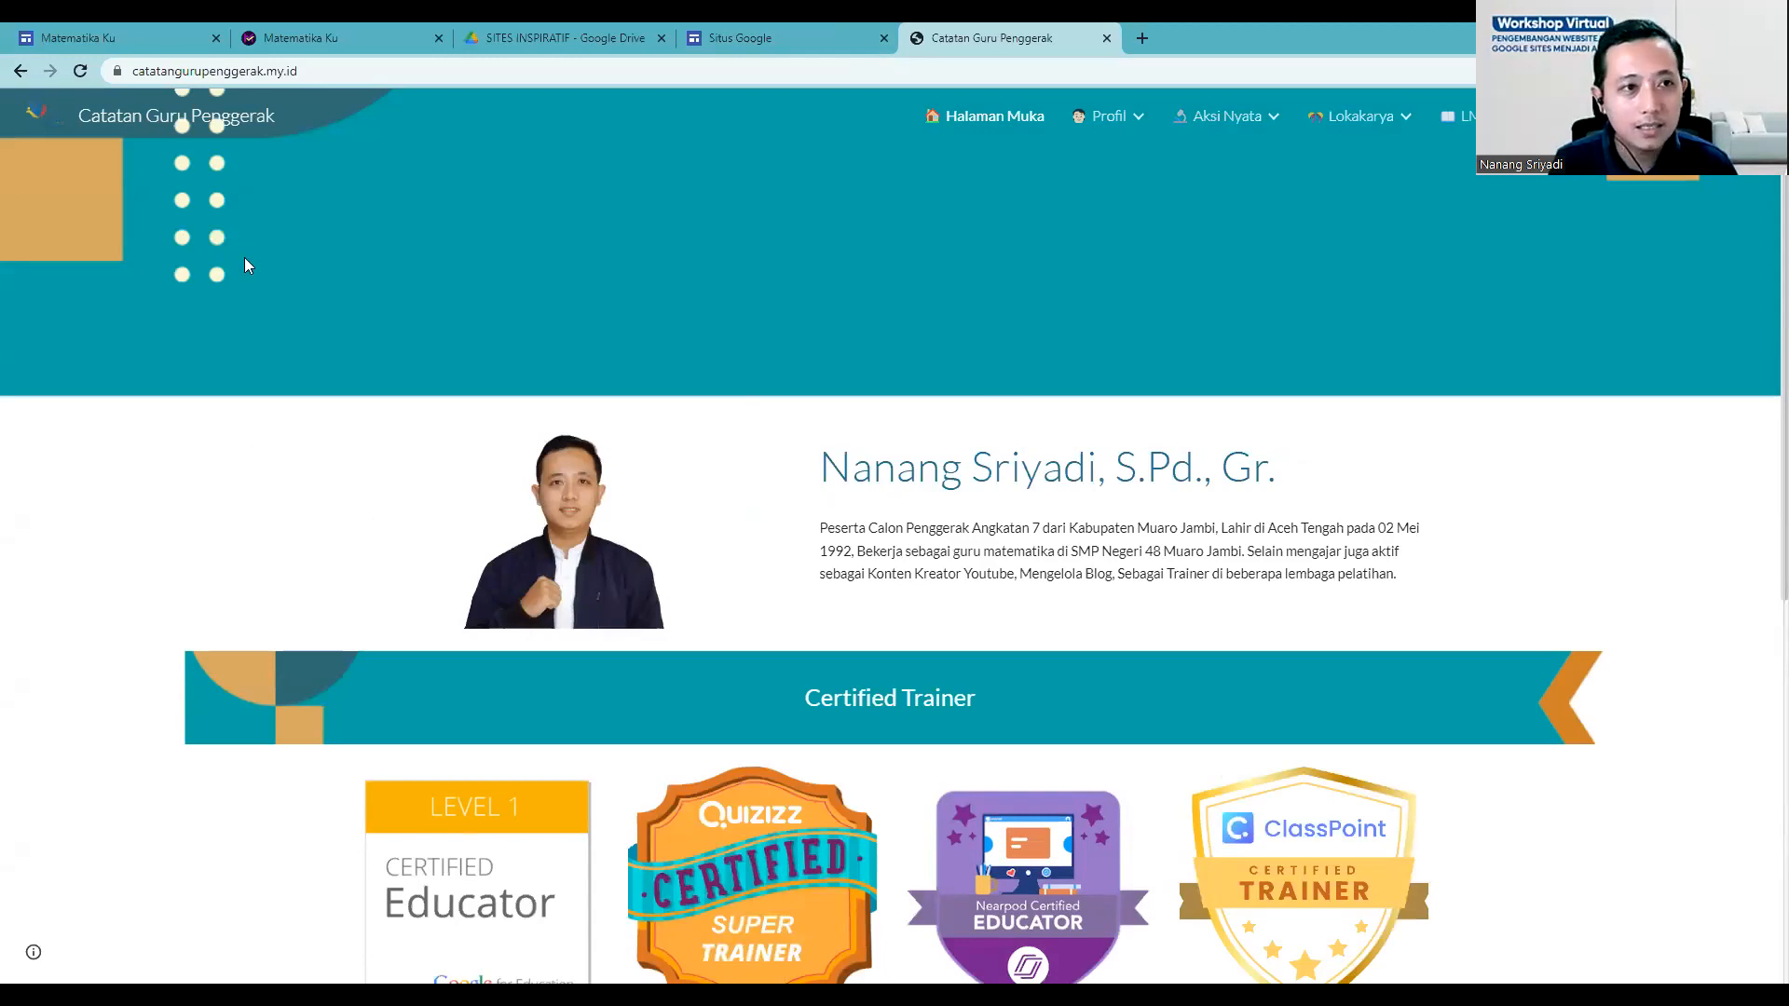
pyautogui.click(326, 75)
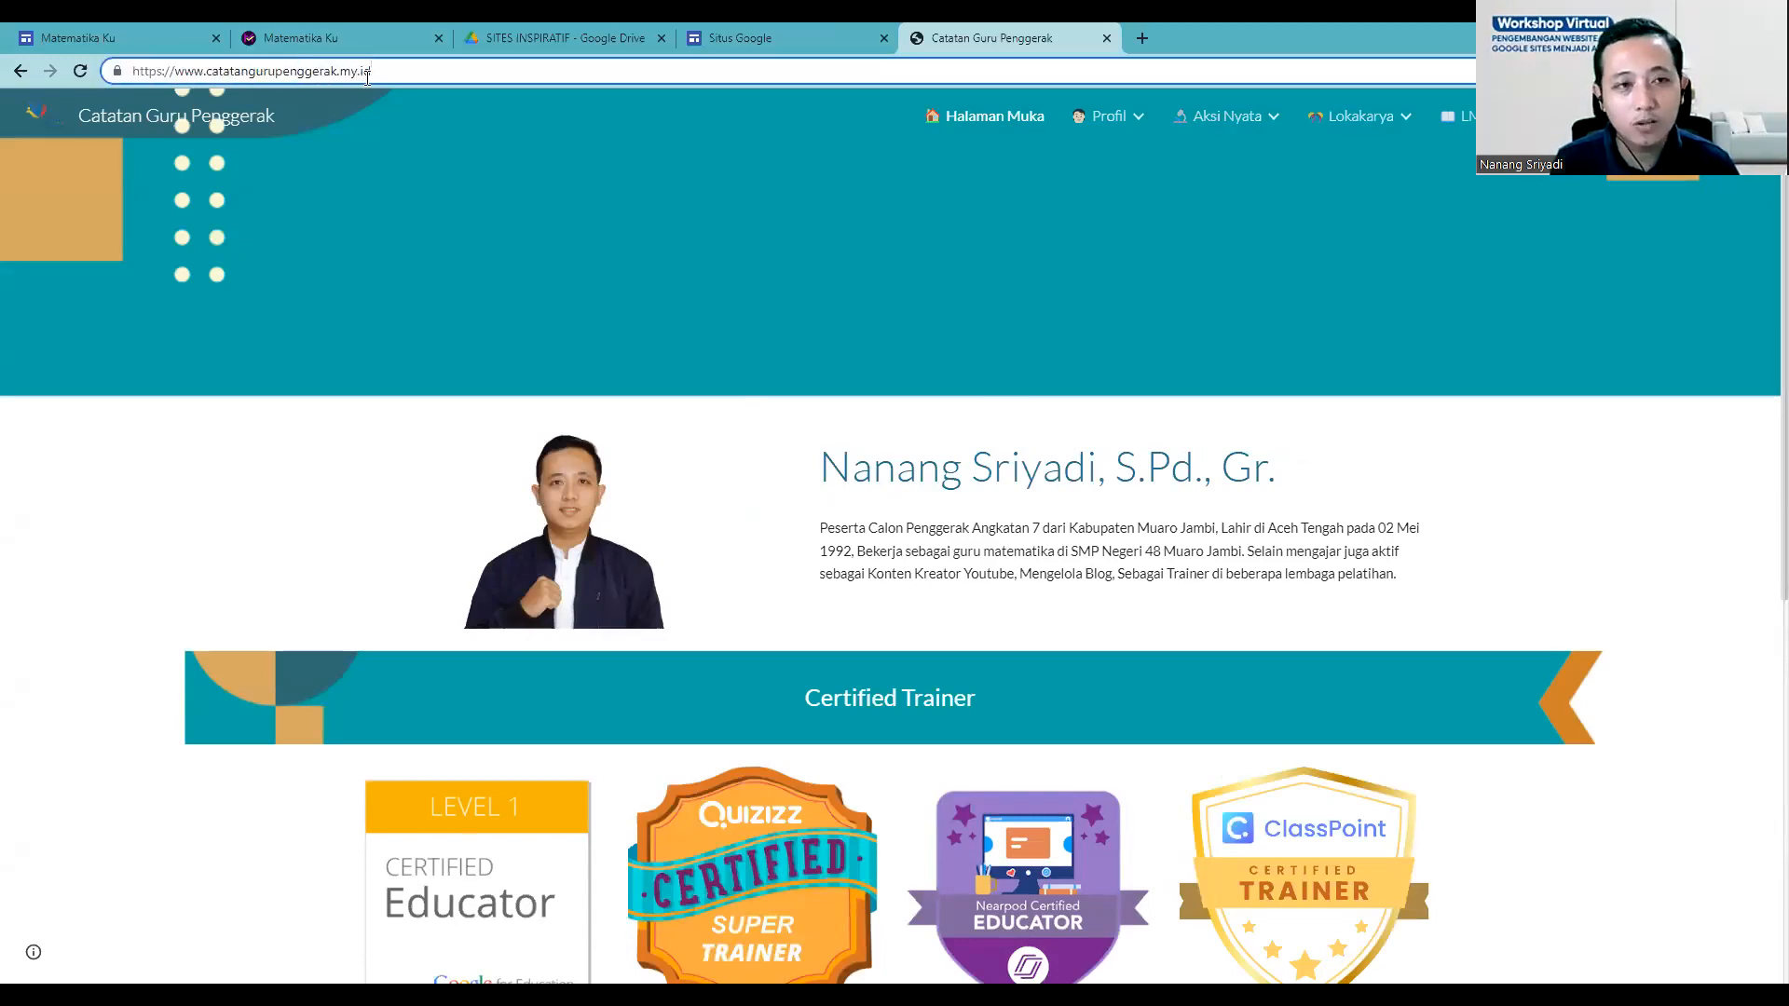
pyautogui.moveTo(376, 72); pyautogui.dragTo(132, 87)
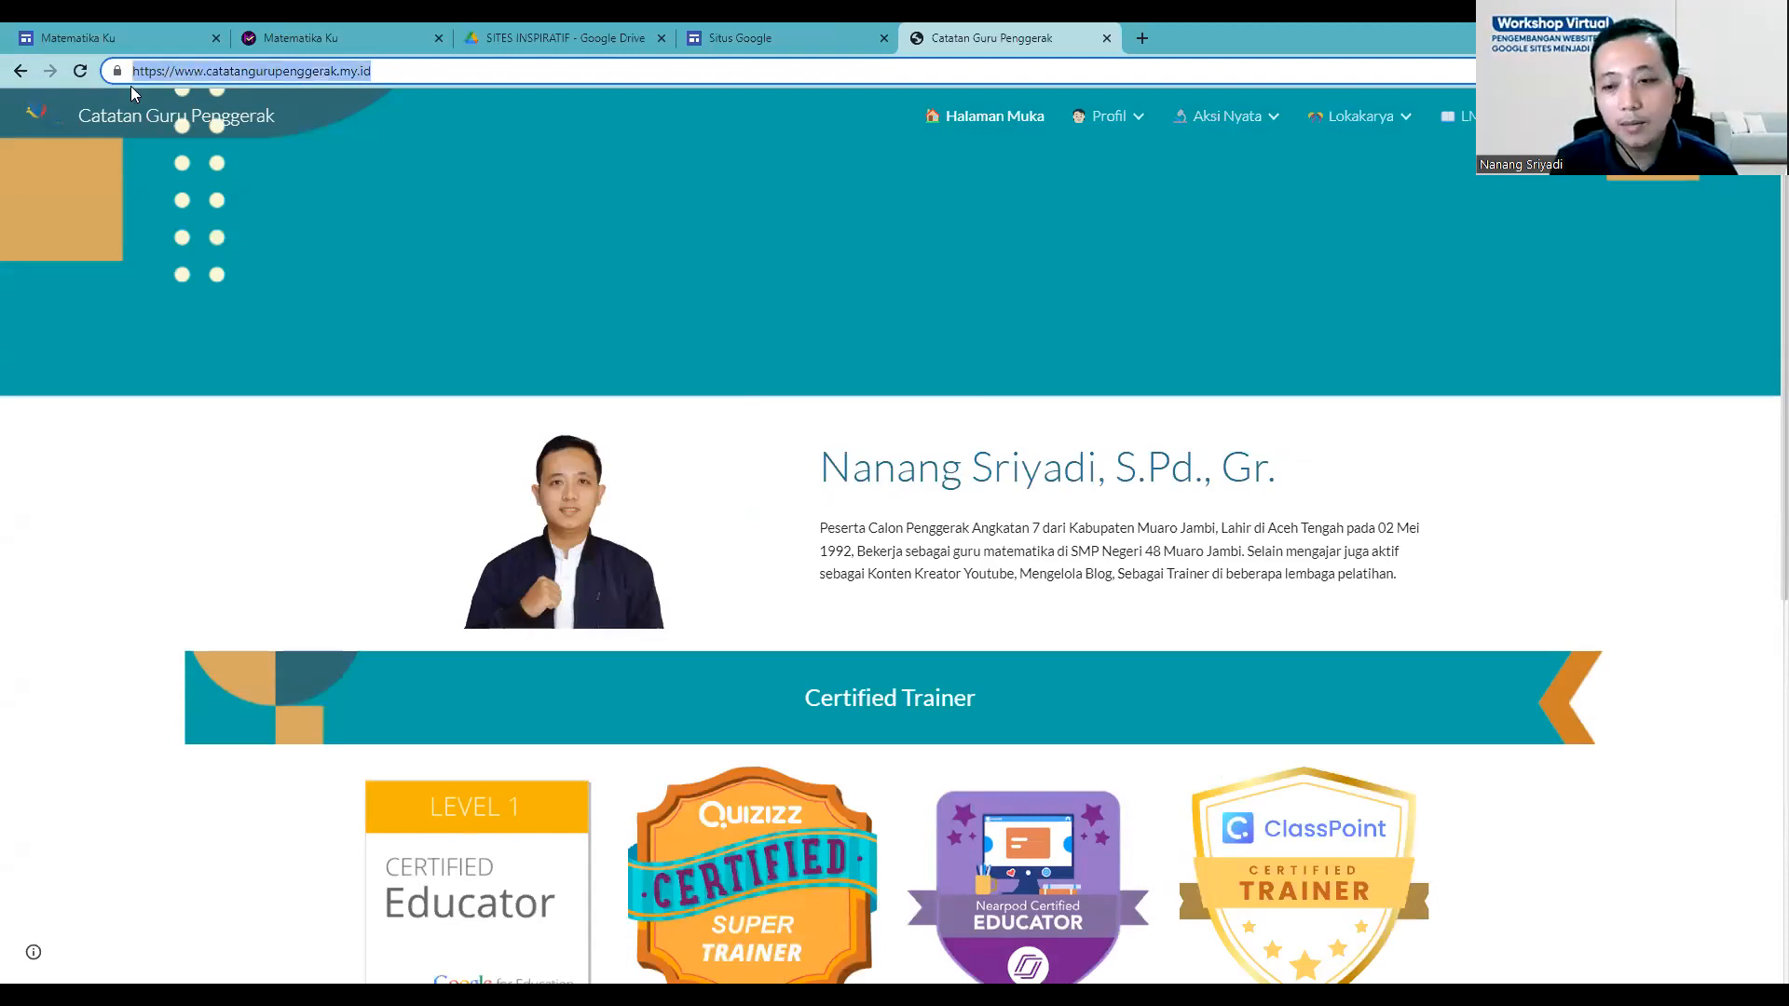
# Step: Compare the published site's address with the full web address in the Matematika Ku publication settings
pyautogui.click(778, 35)
pyautogui.click(430, 38)
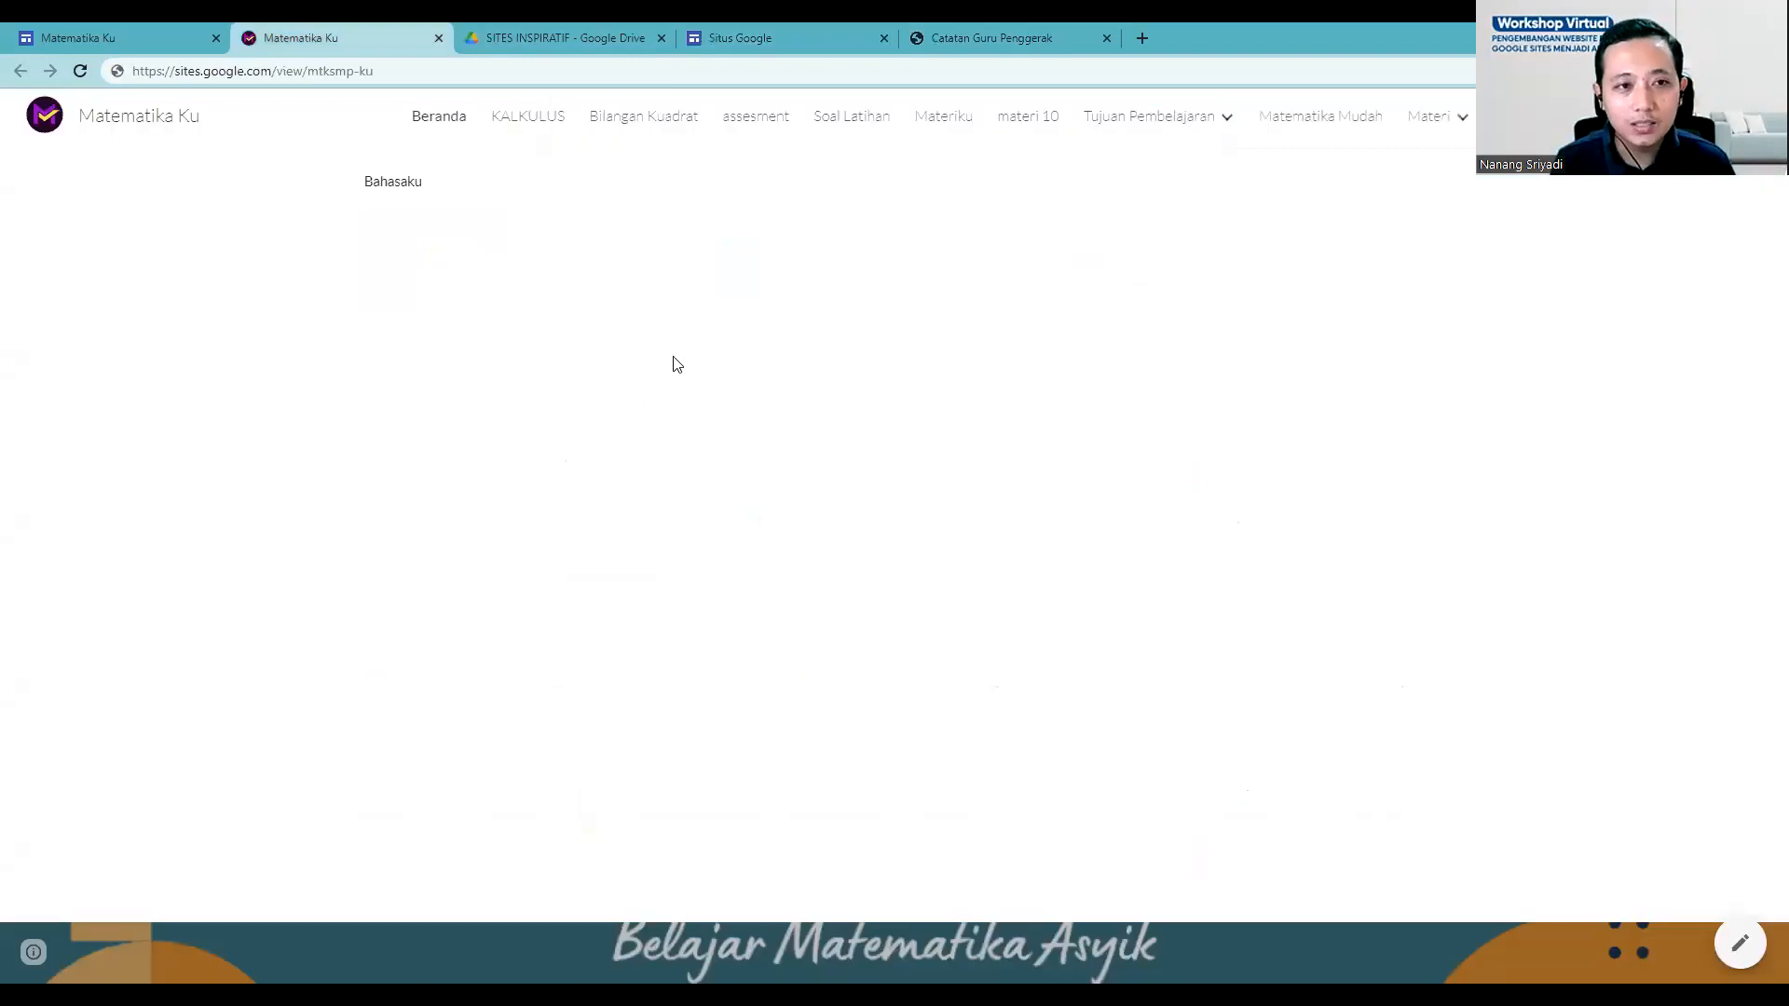
pyautogui.click(82, 37)
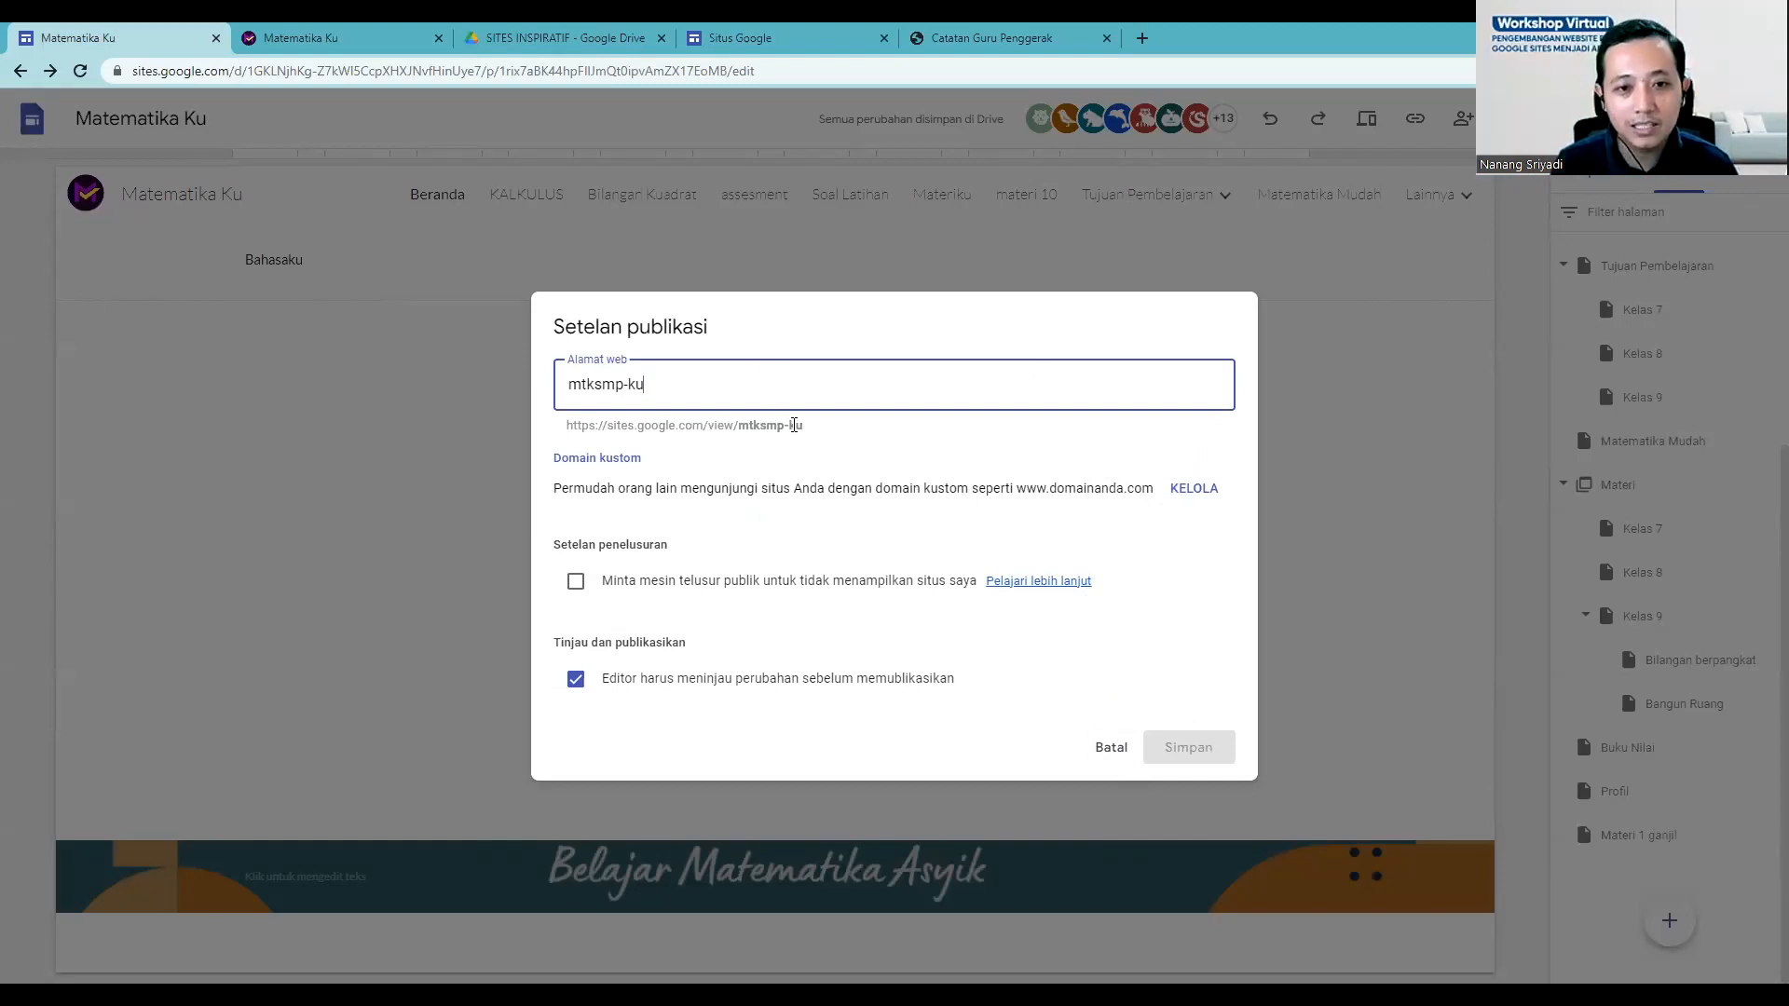
pyautogui.moveTo(785, 425); pyautogui.dragTo(569, 424)
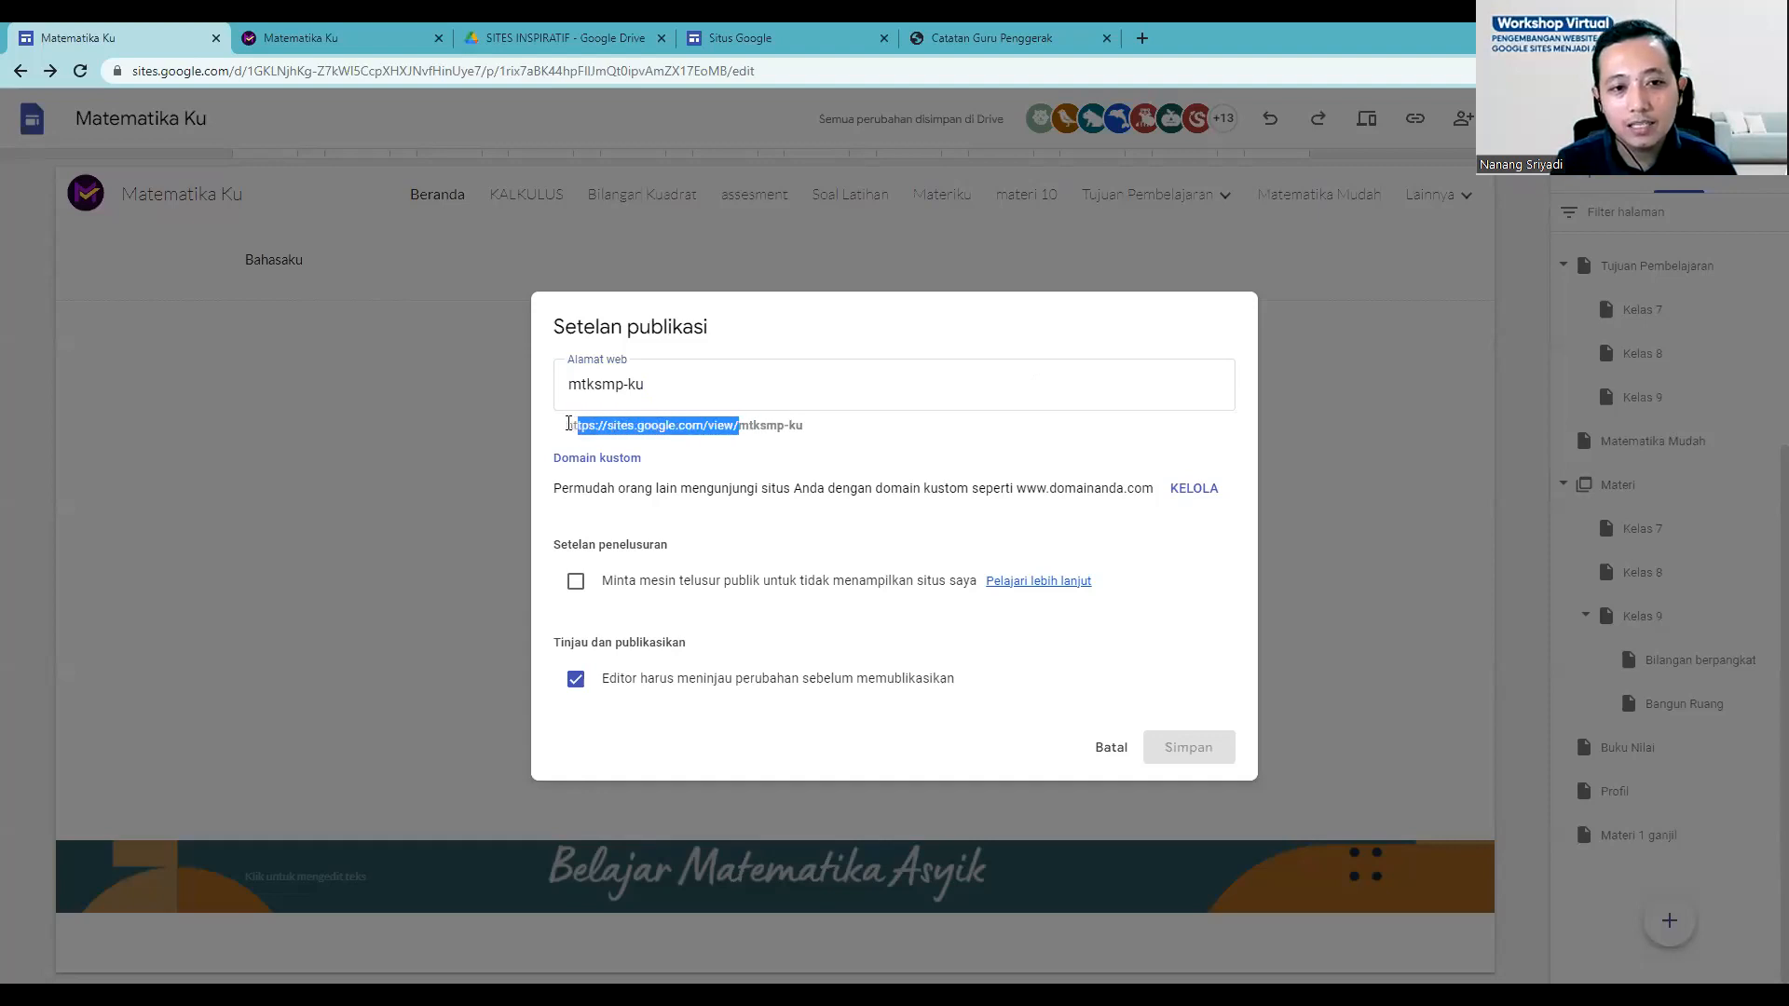
pyautogui.click(568, 425)
pyautogui.moveTo(803, 424); pyautogui.dragTo(572, 425)
pyautogui.click(578, 425)
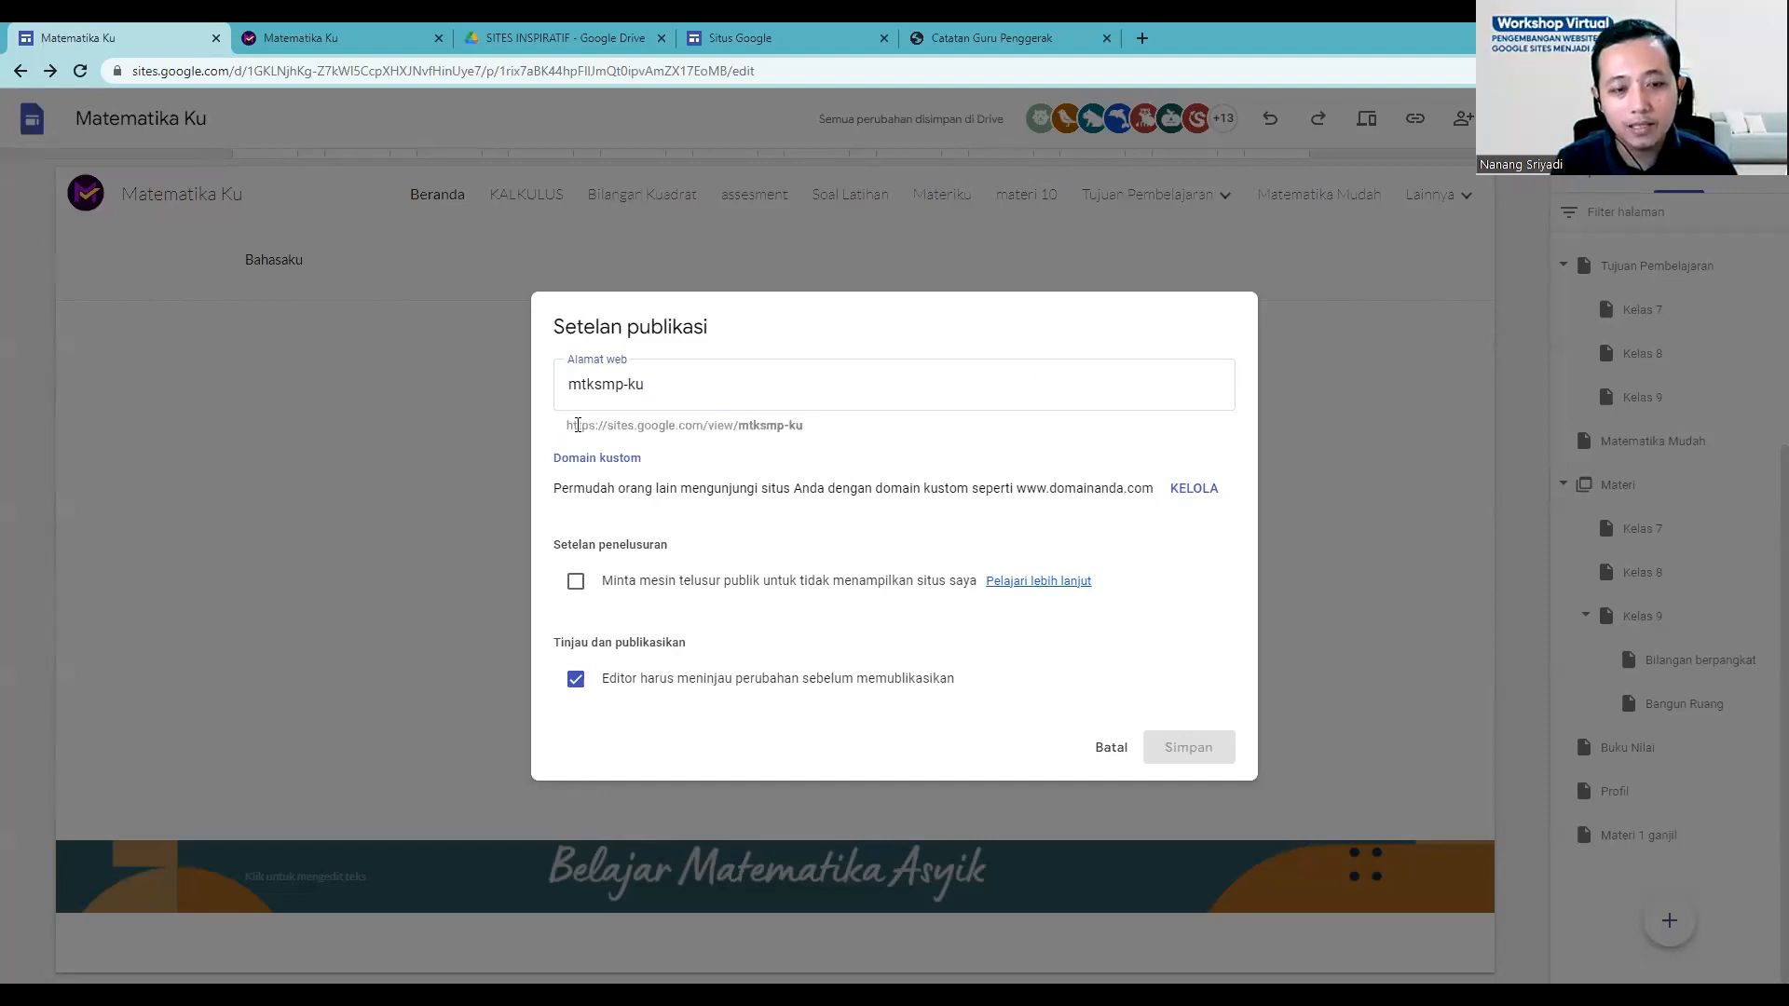
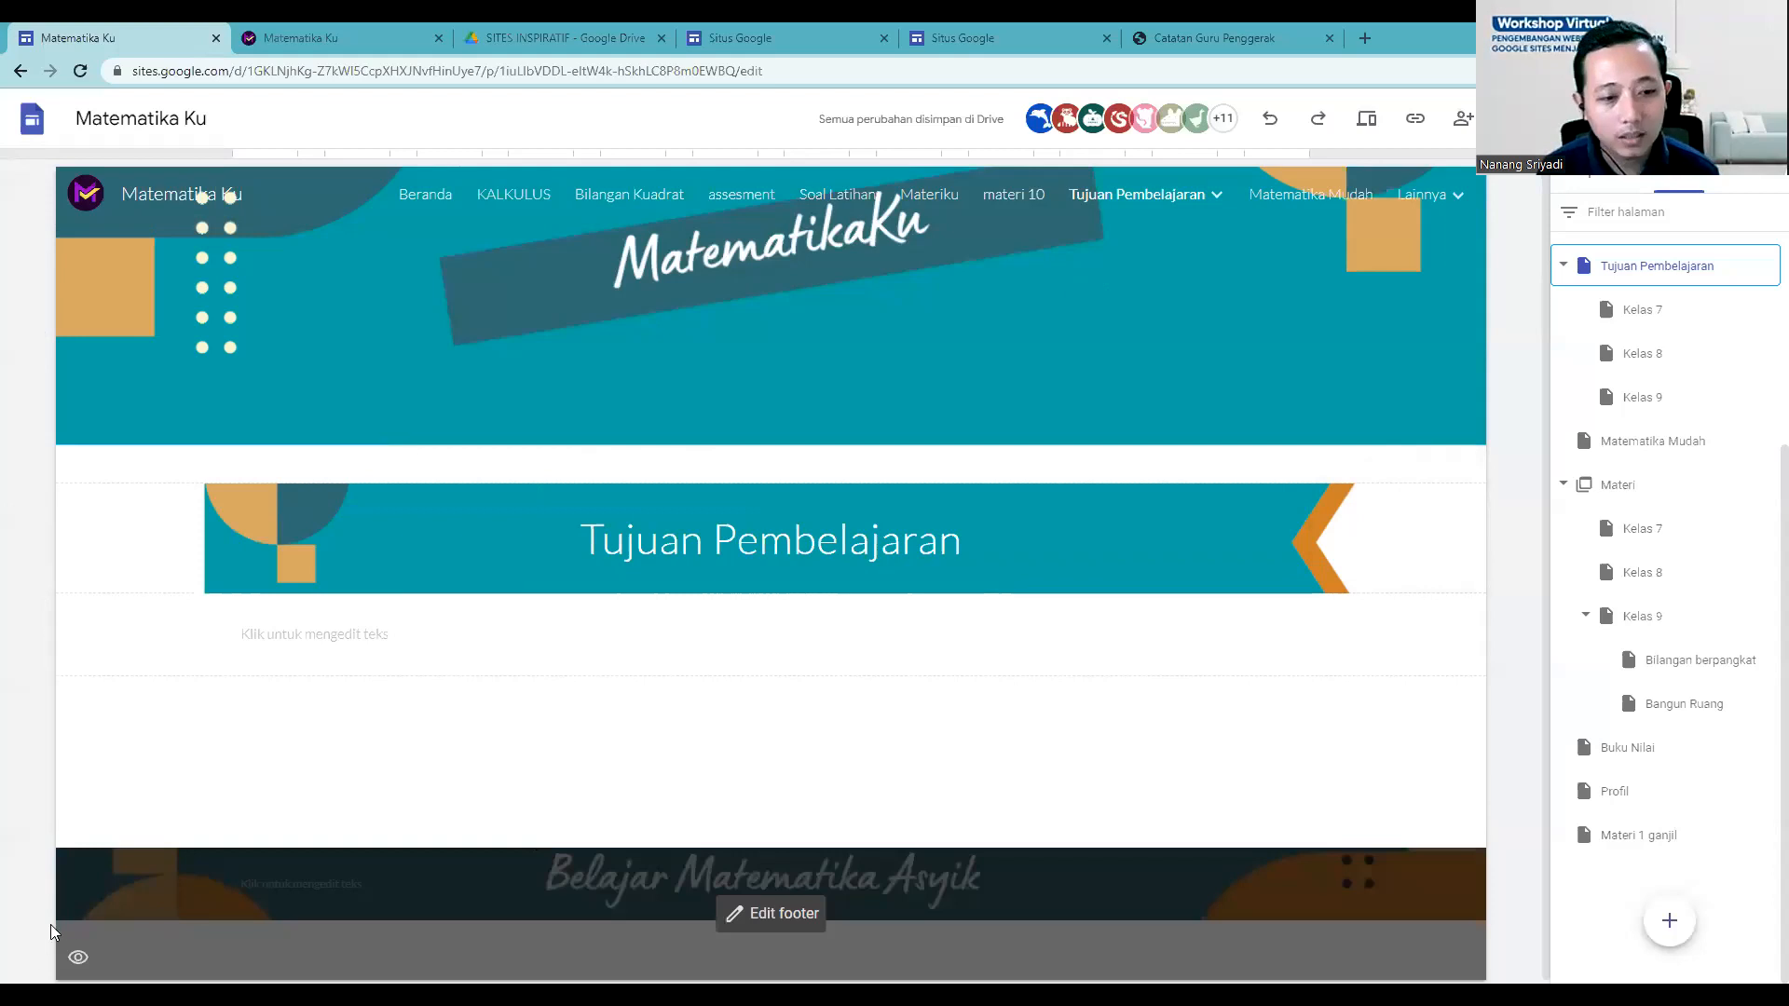
# Step: Delete the Belajar Matematika Asyik banner from the footer and add a new empty footer to the site
pyautogui.click(783, 912)
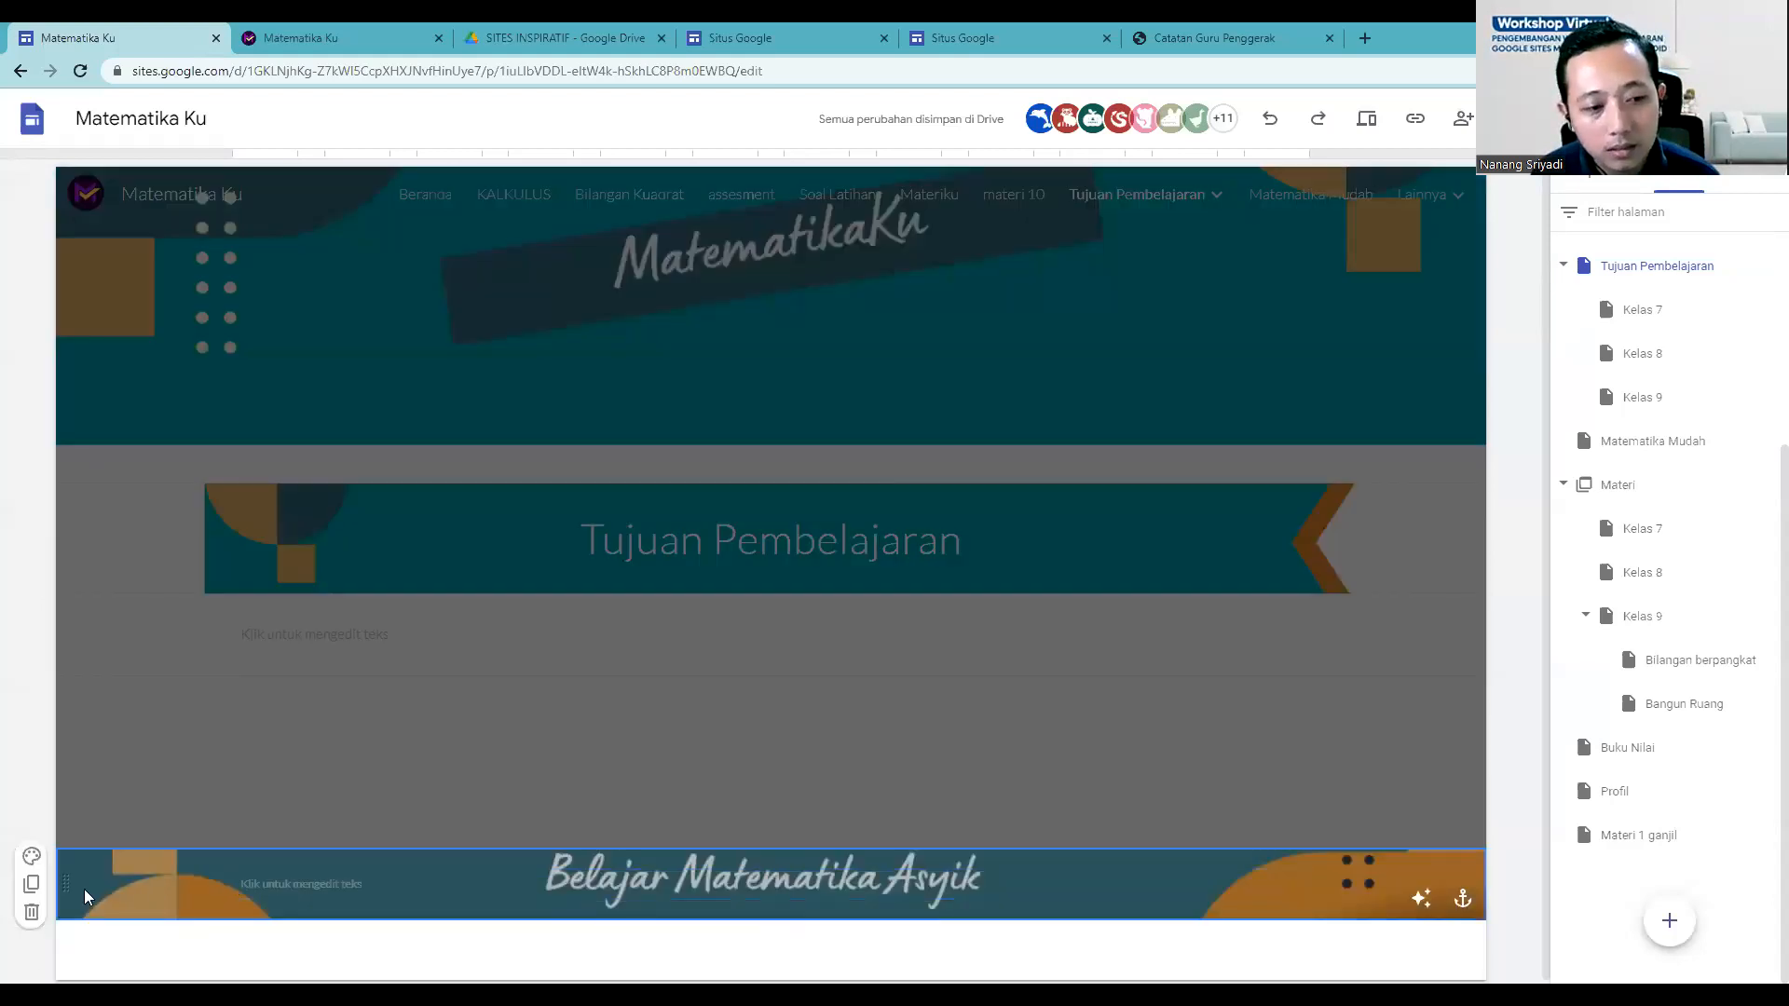
pyautogui.click(33, 914)
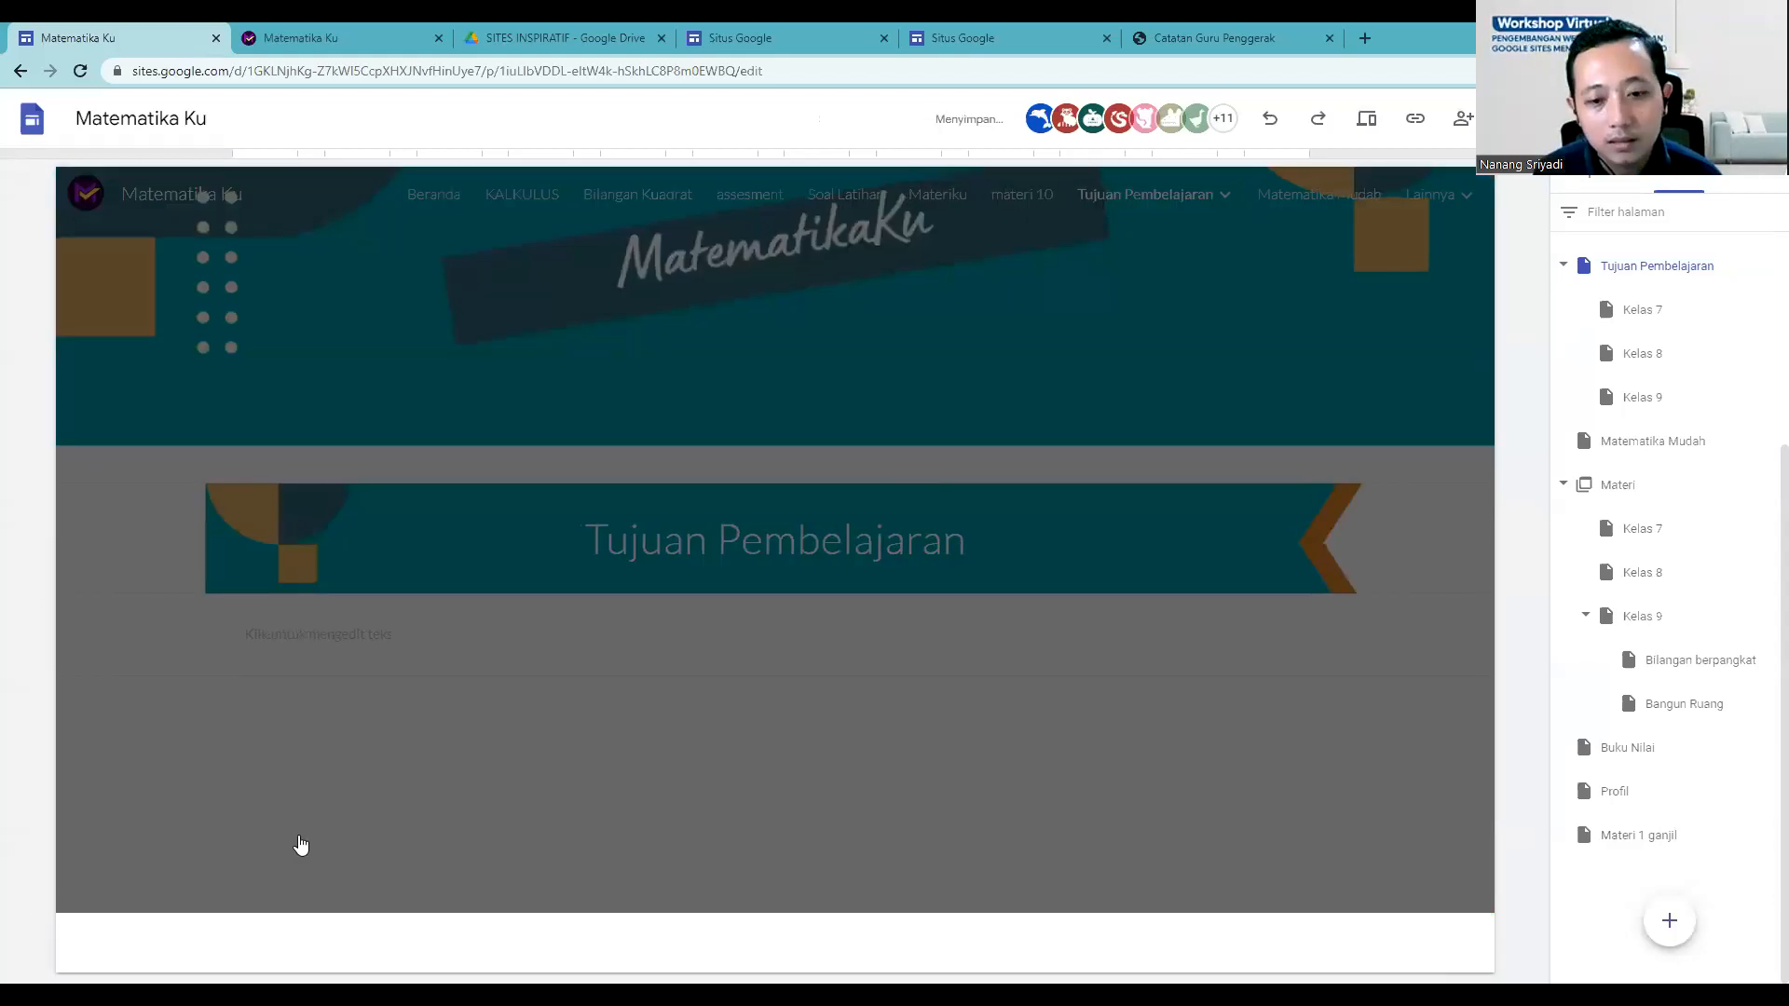
pyautogui.click(925, 669)
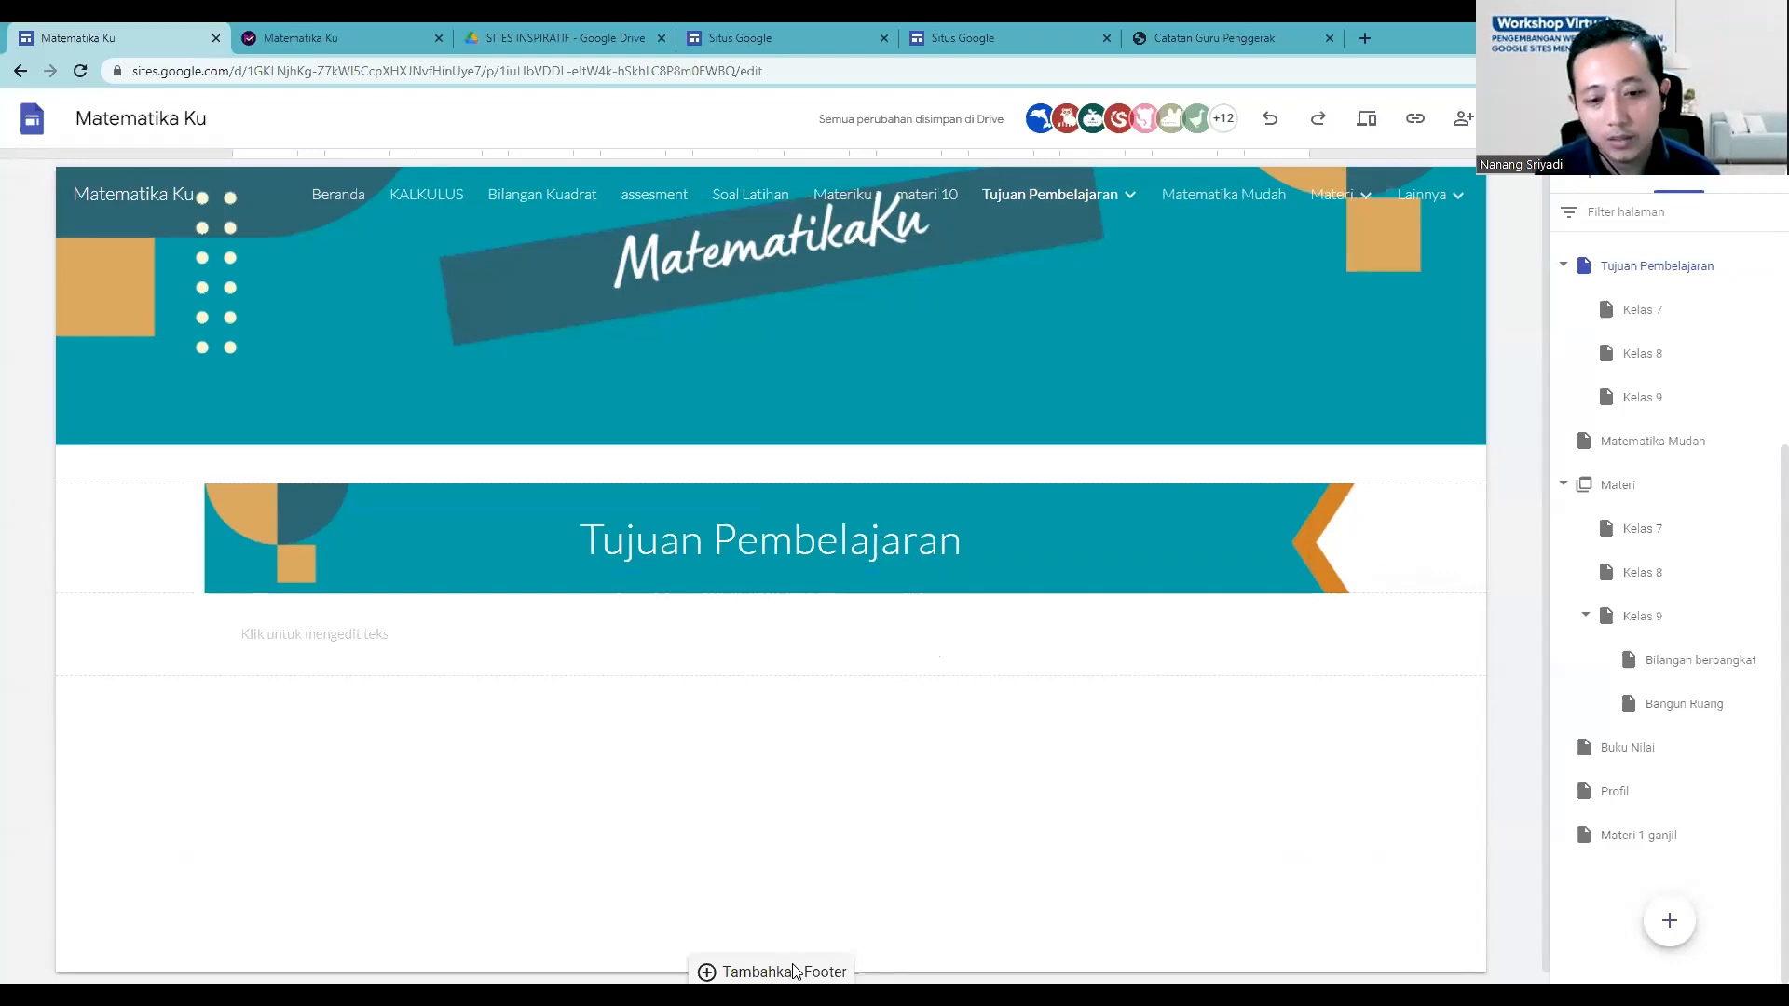
pyautogui.click(793, 972)
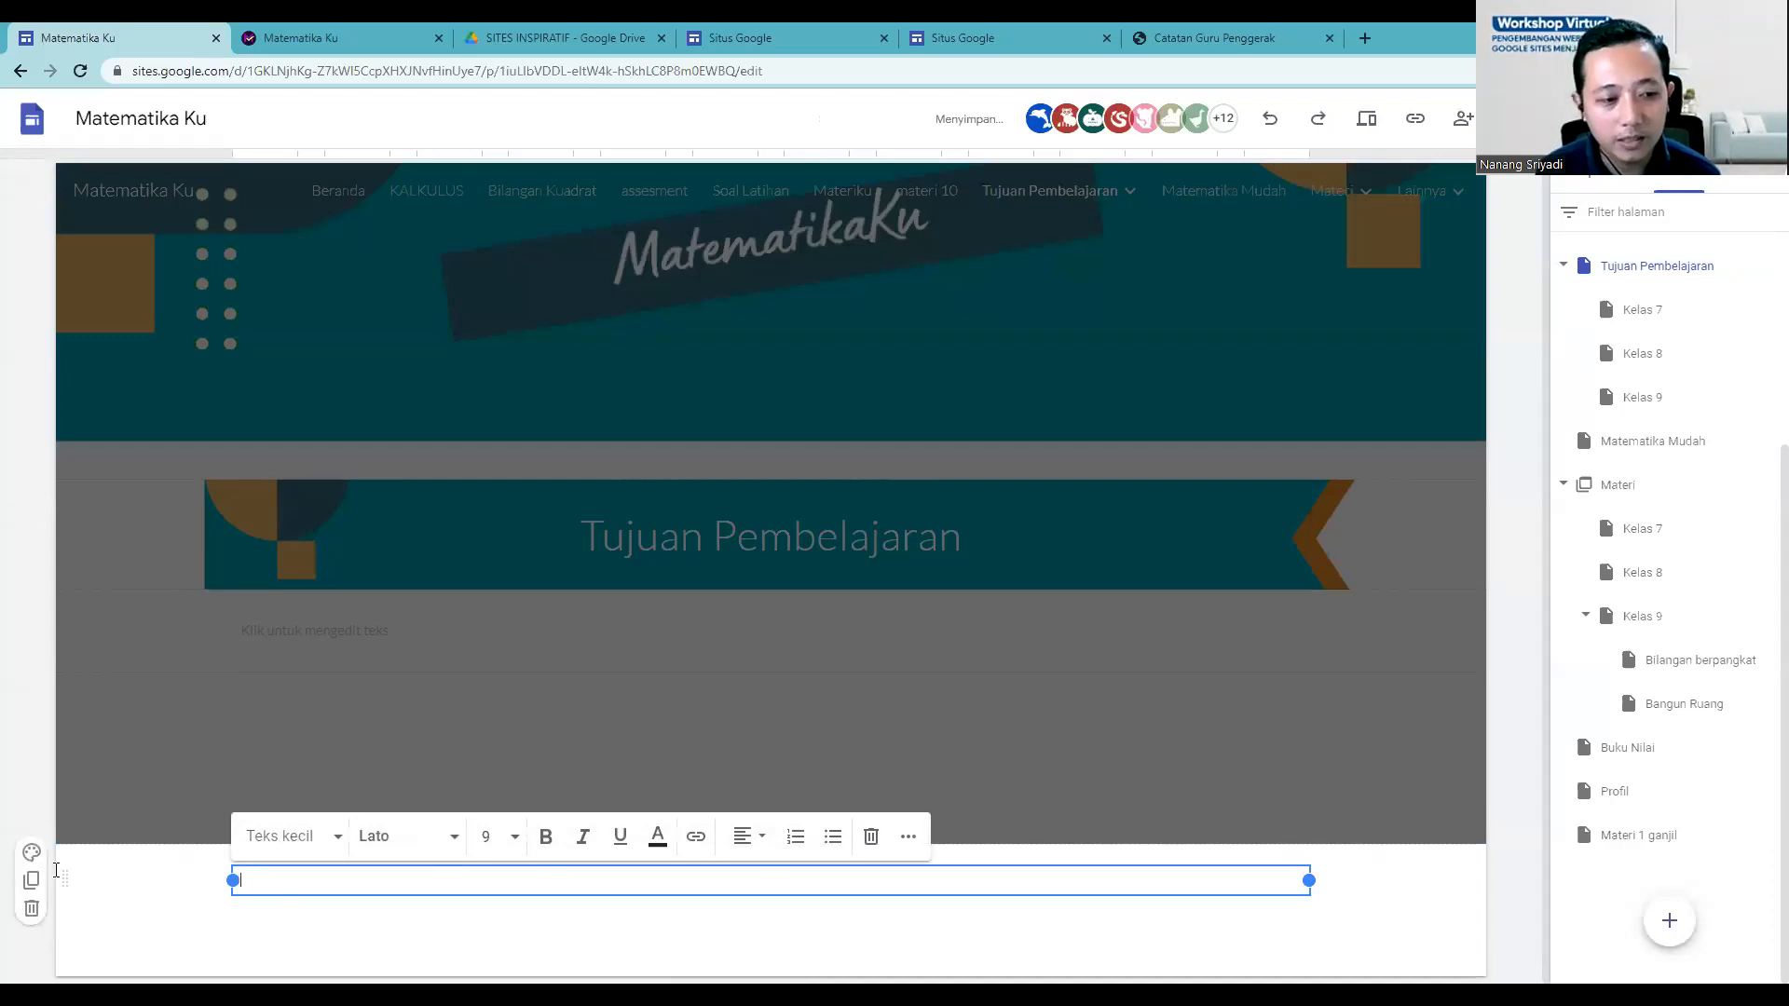
# Step: Apply the Gaya 3 section colour to the new footer and delete that footer from the site
pyautogui.click(32, 853)
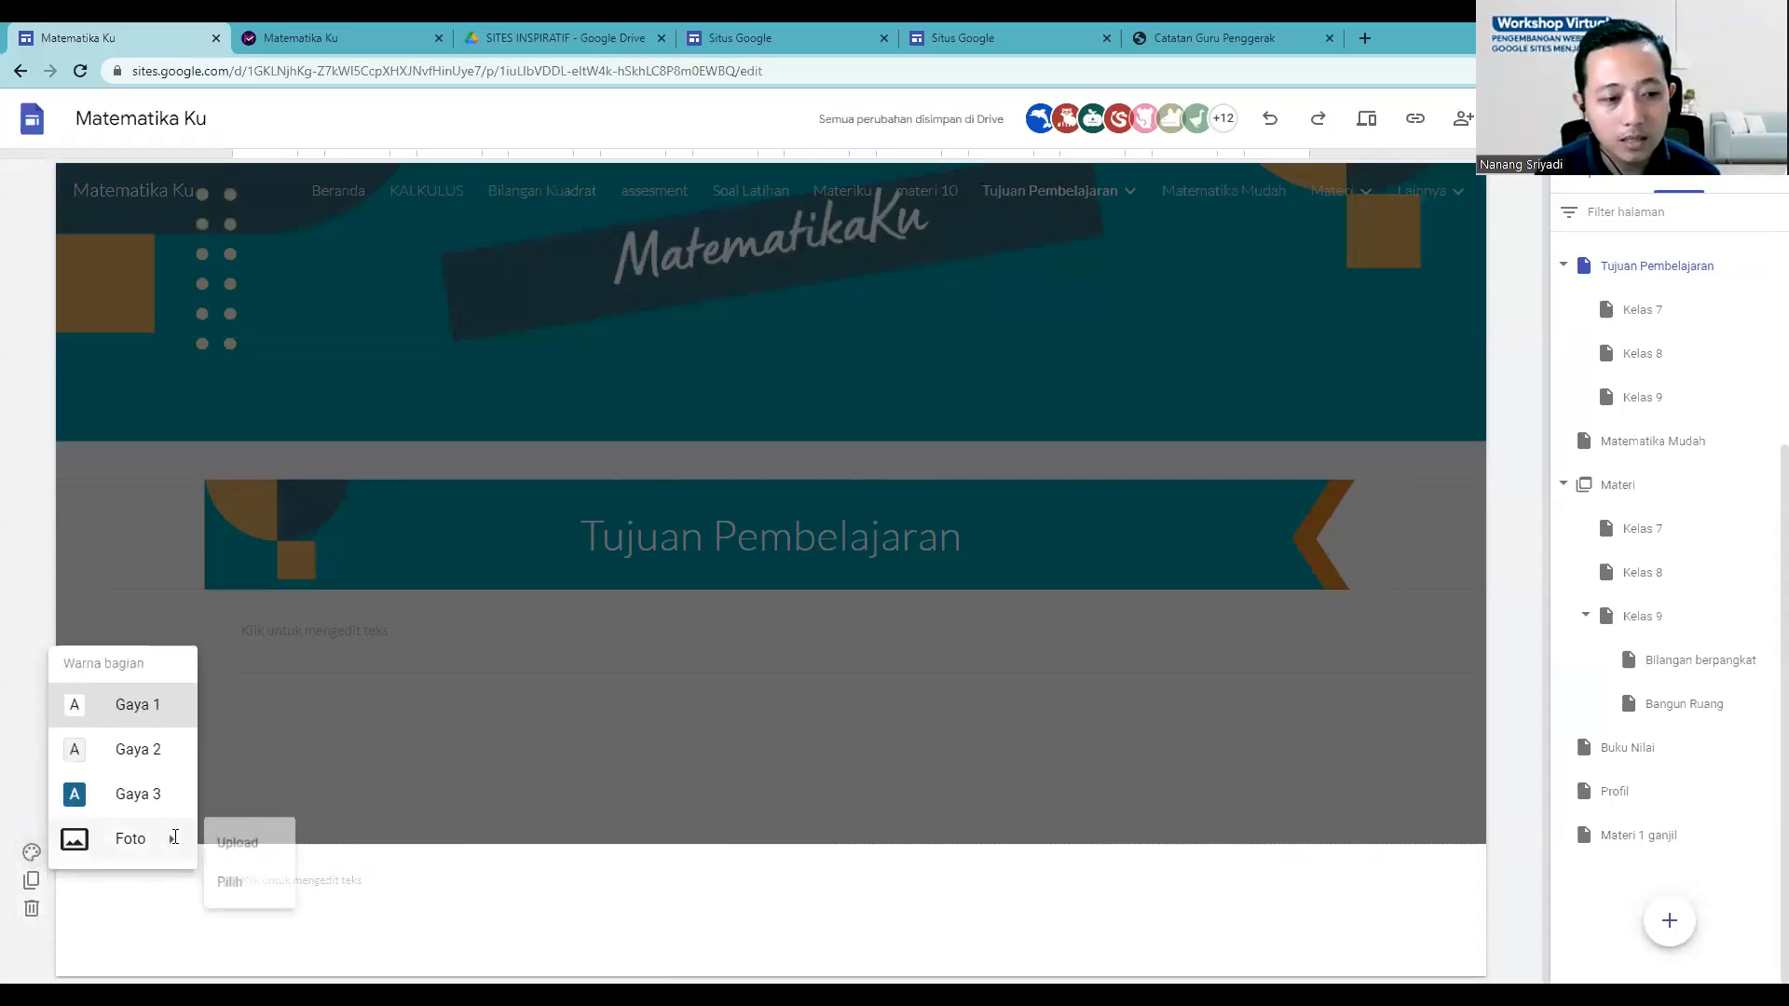
pyautogui.click(135, 794)
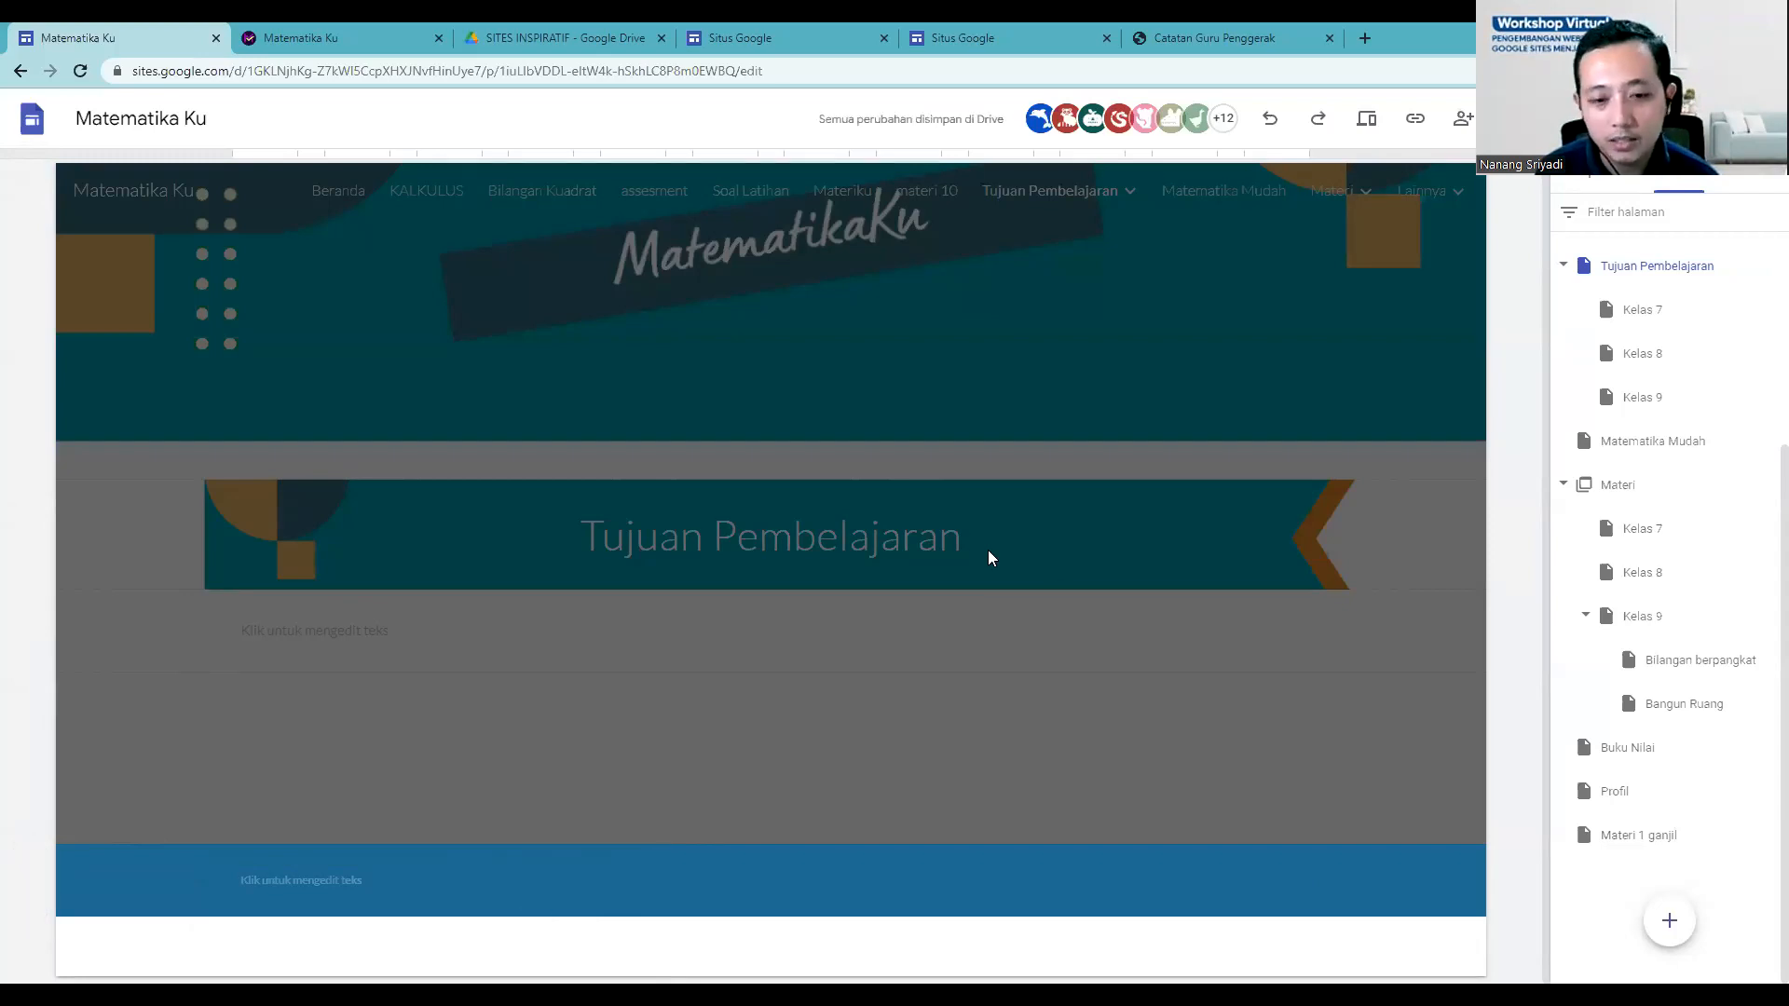
pyautogui.moveTo(124, 866)
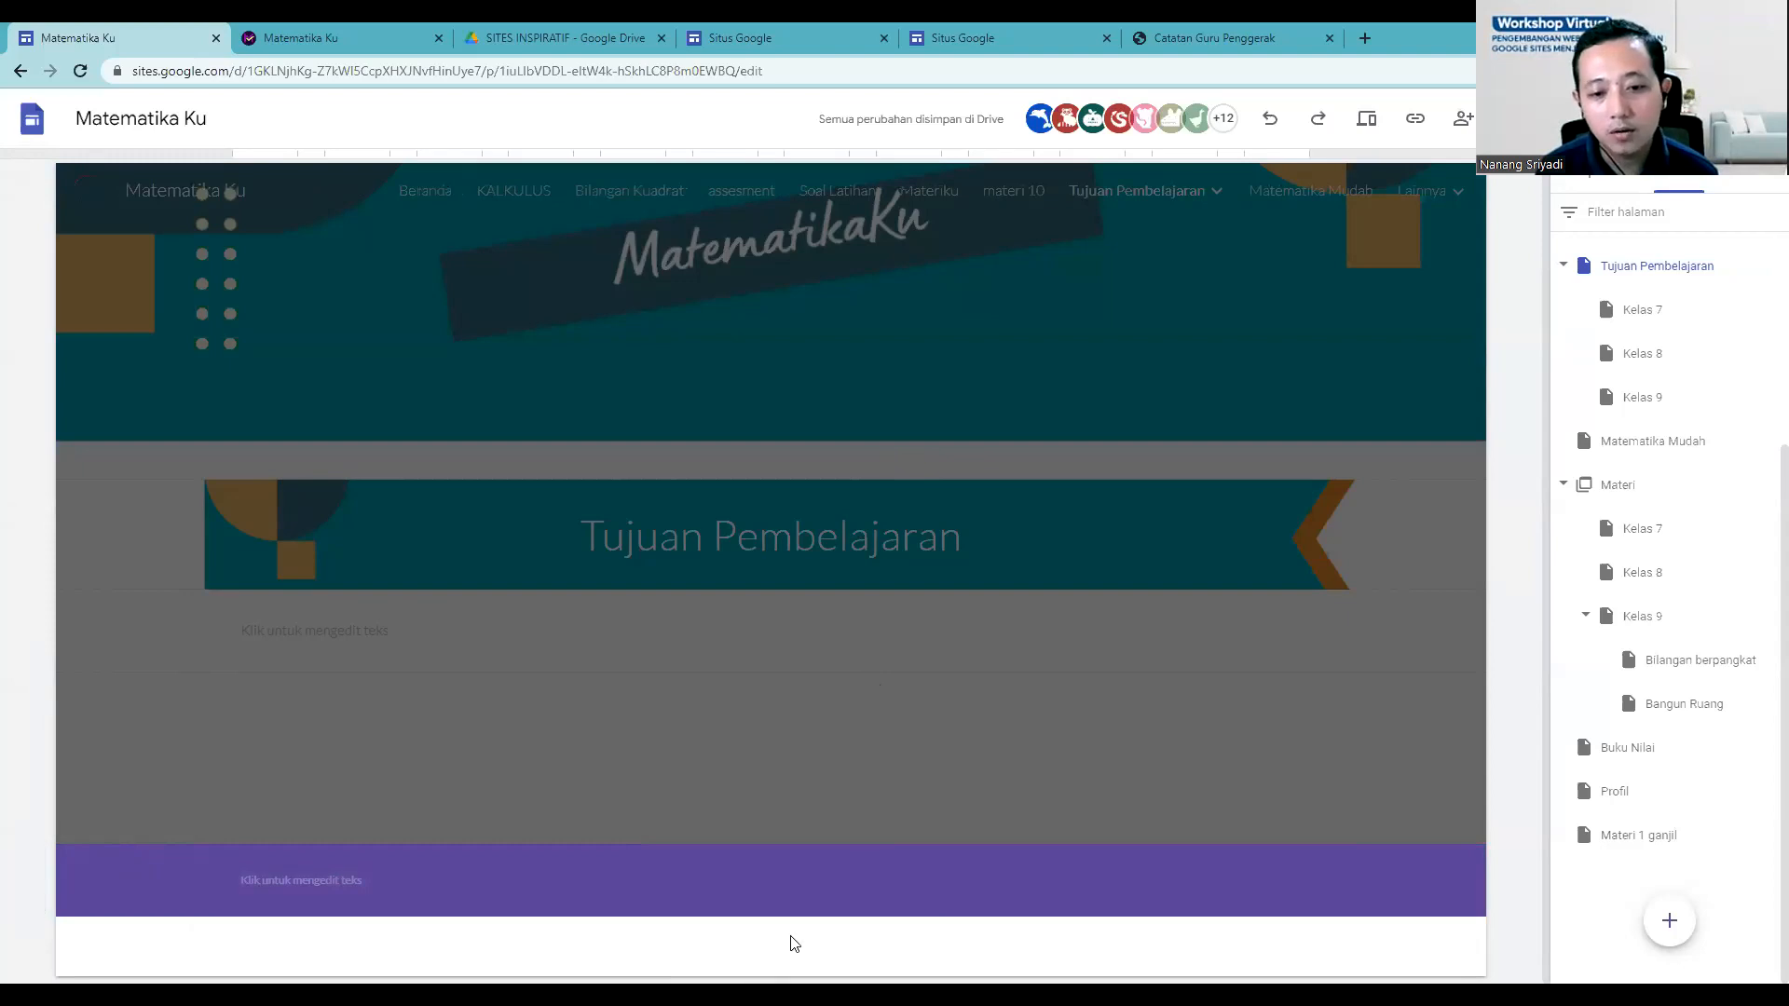
pyautogui.click(31, 908)
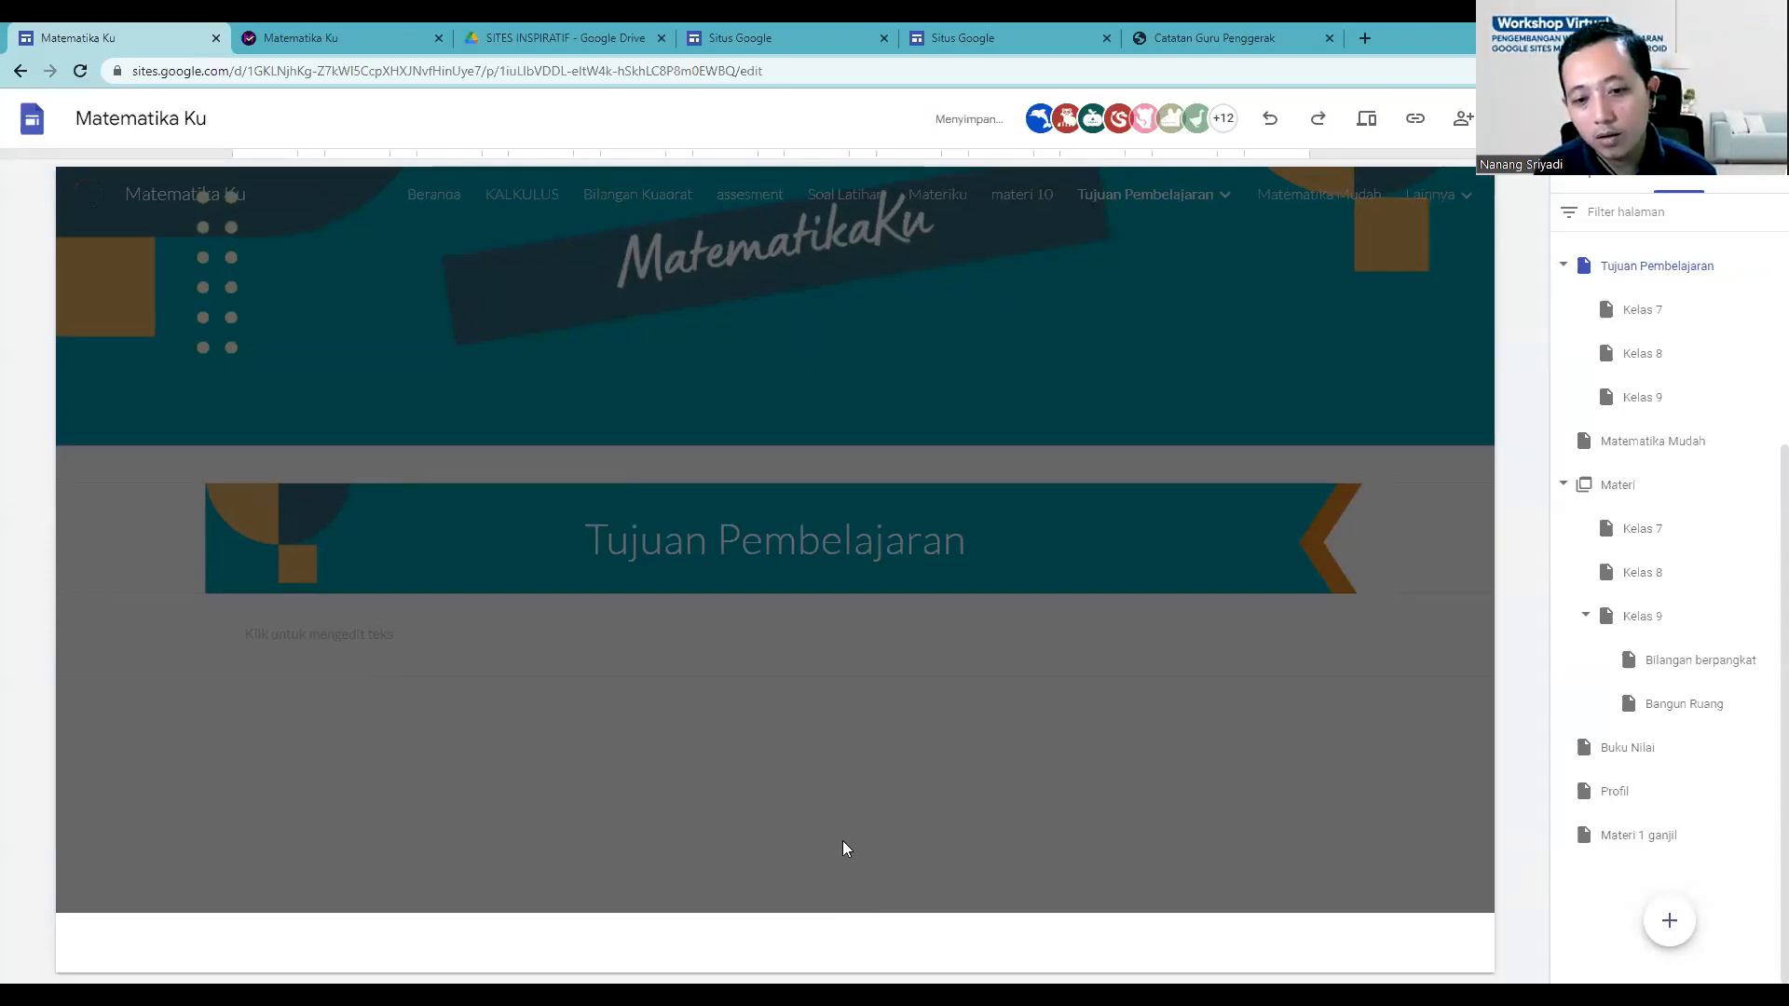
pyautogui.click(889, 656)
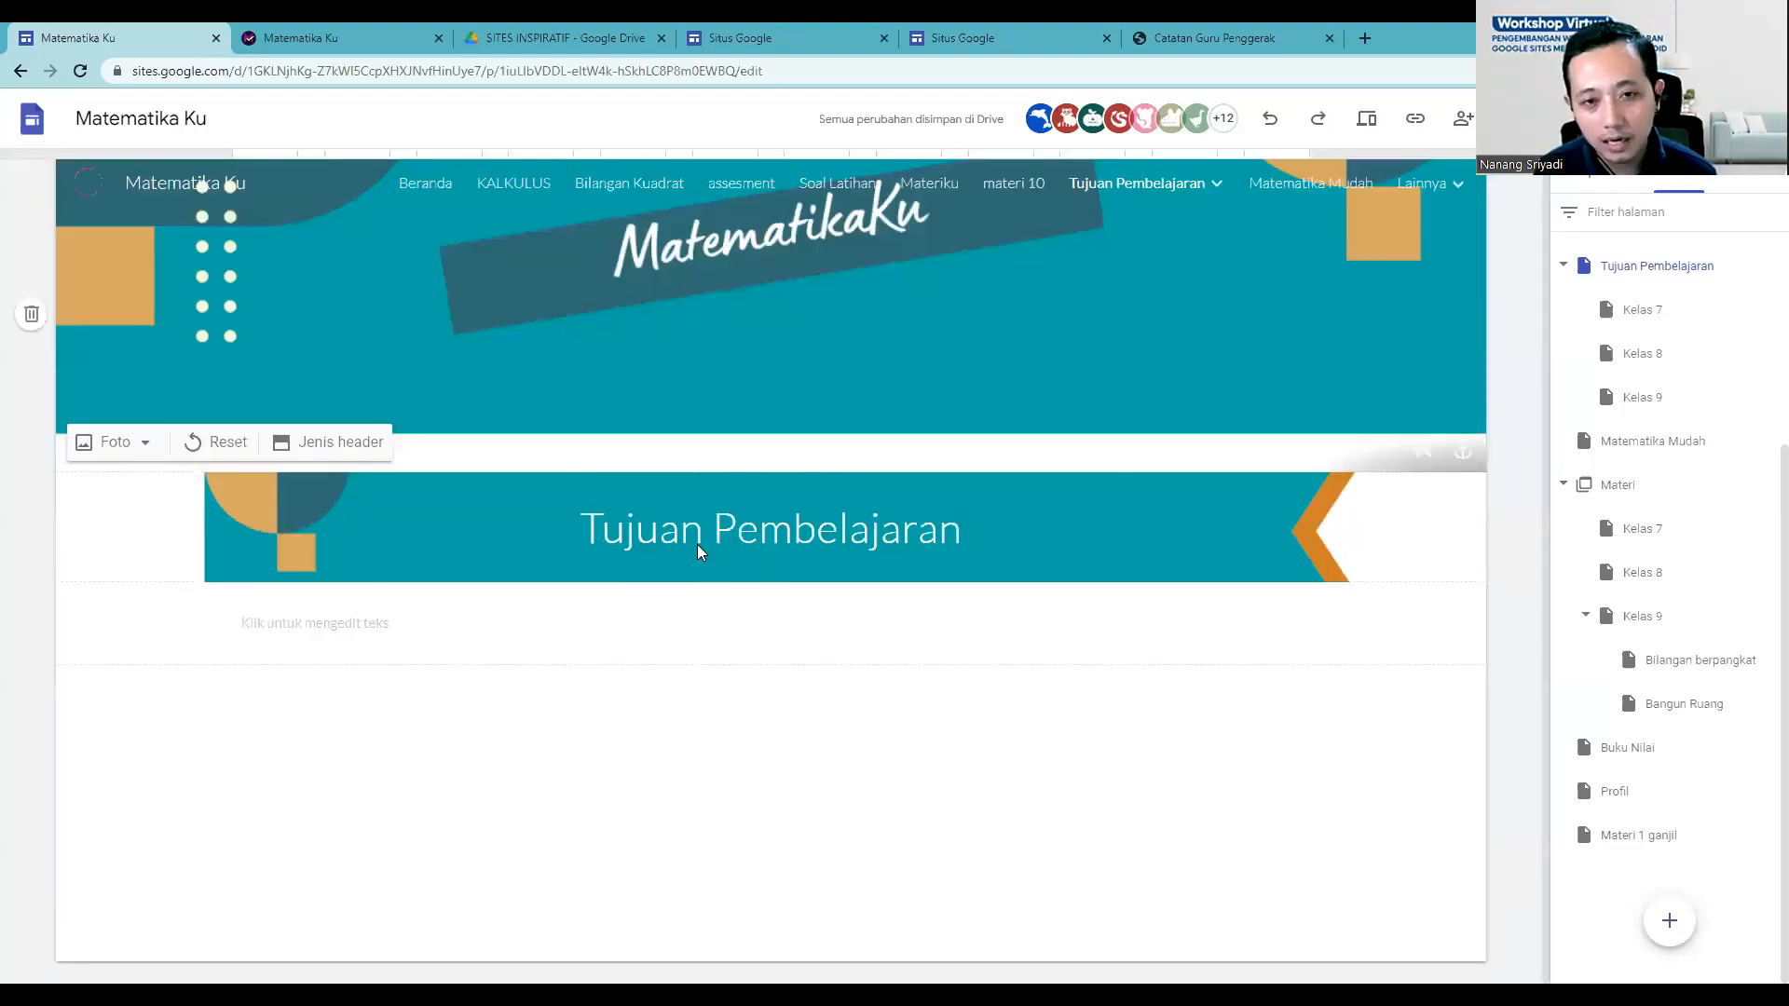
# Step: Create a new page named DAFTAR HADIR in the site
pyautogui.moveTo(795, 967)
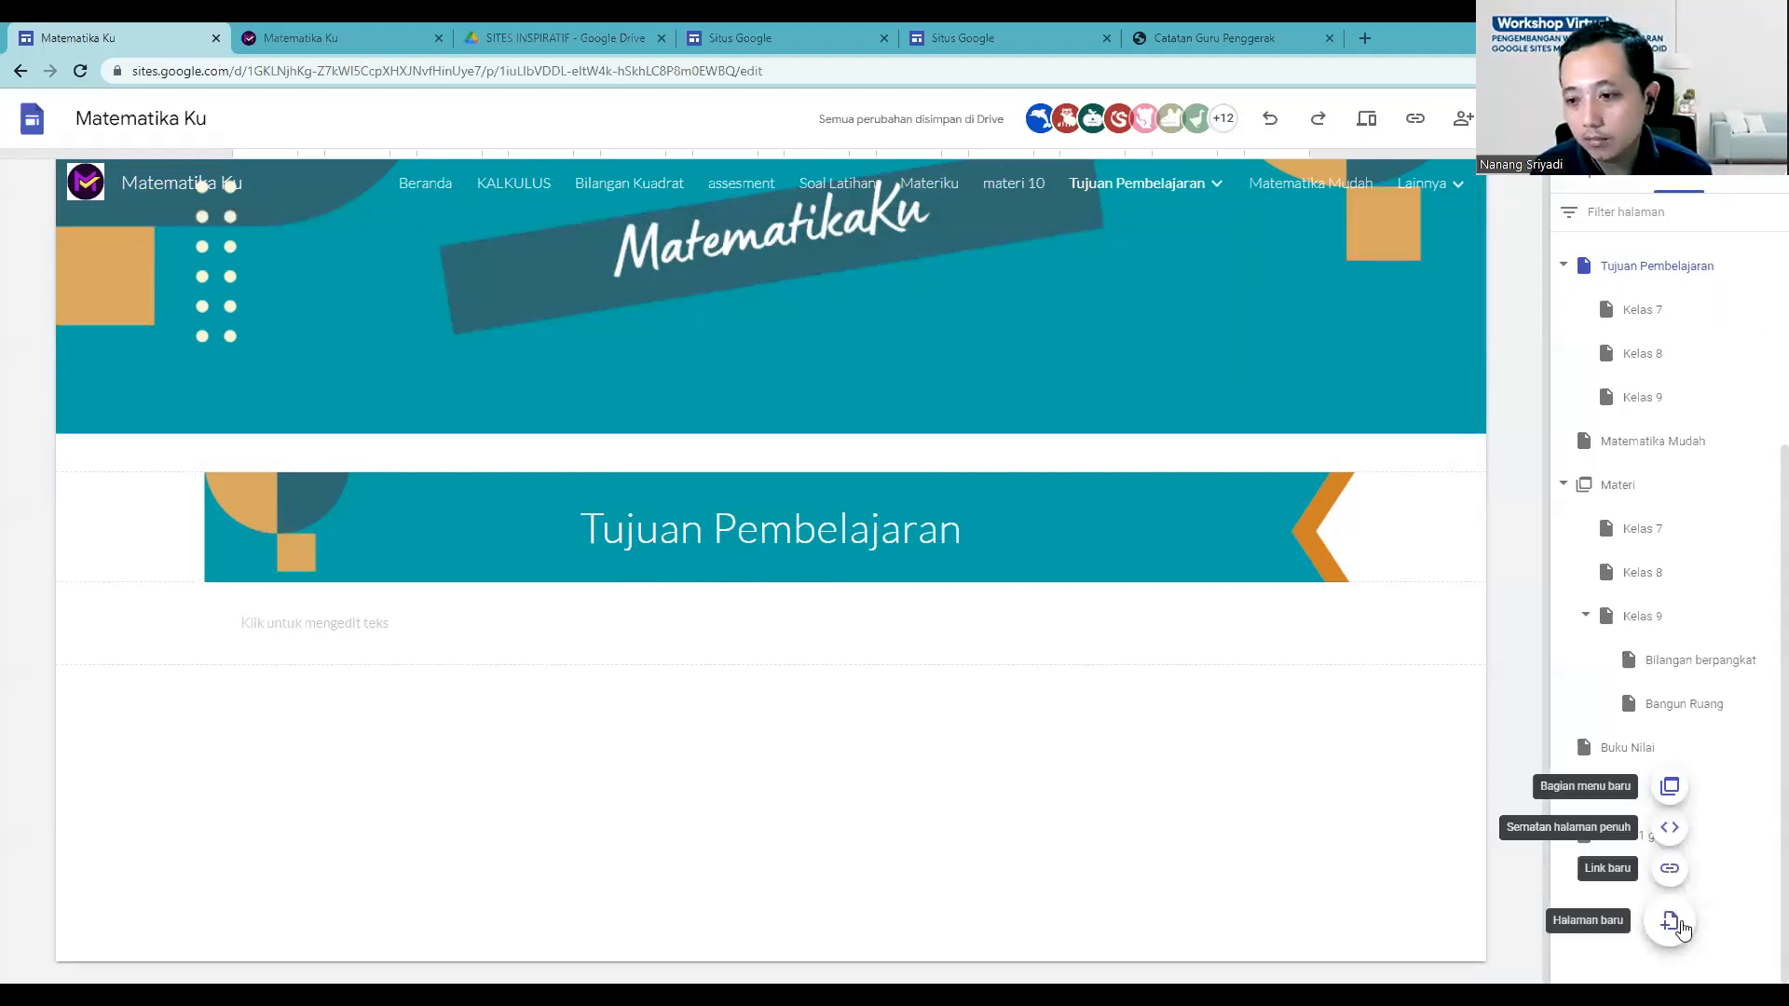
pyautogui.click(1671, 923)
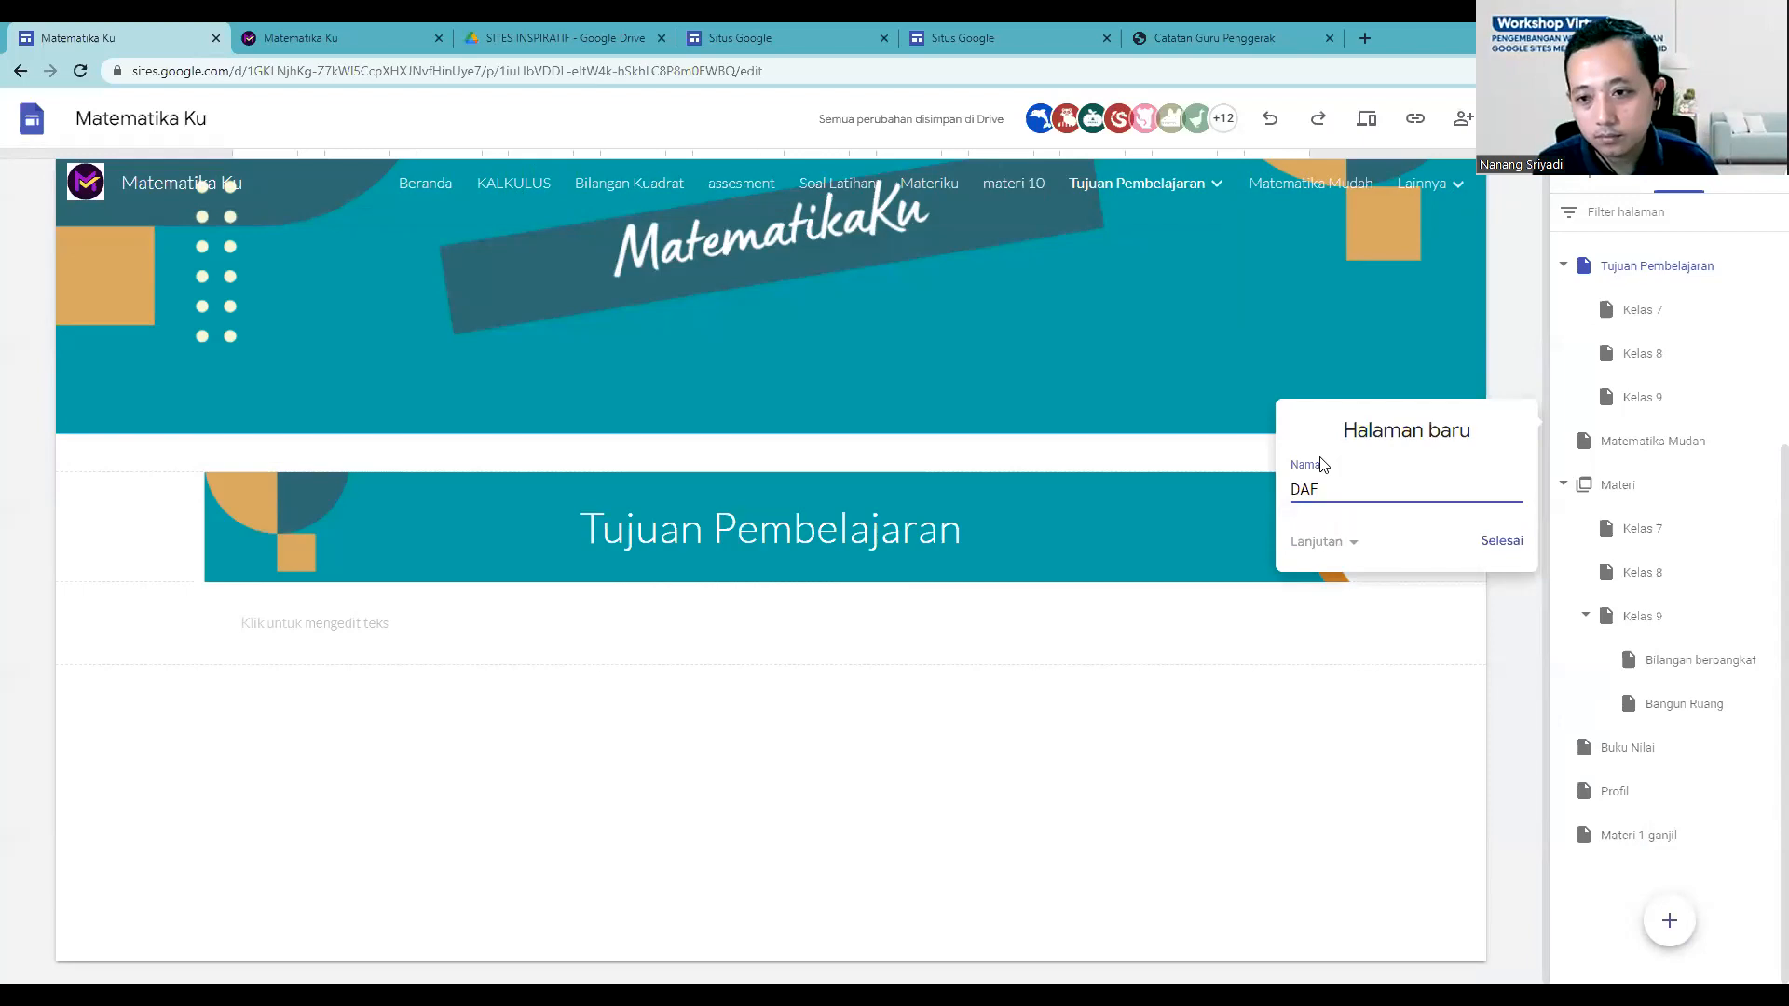
pyautogui.write('DAFTAR HADIR')
pyautogui.press('Return')
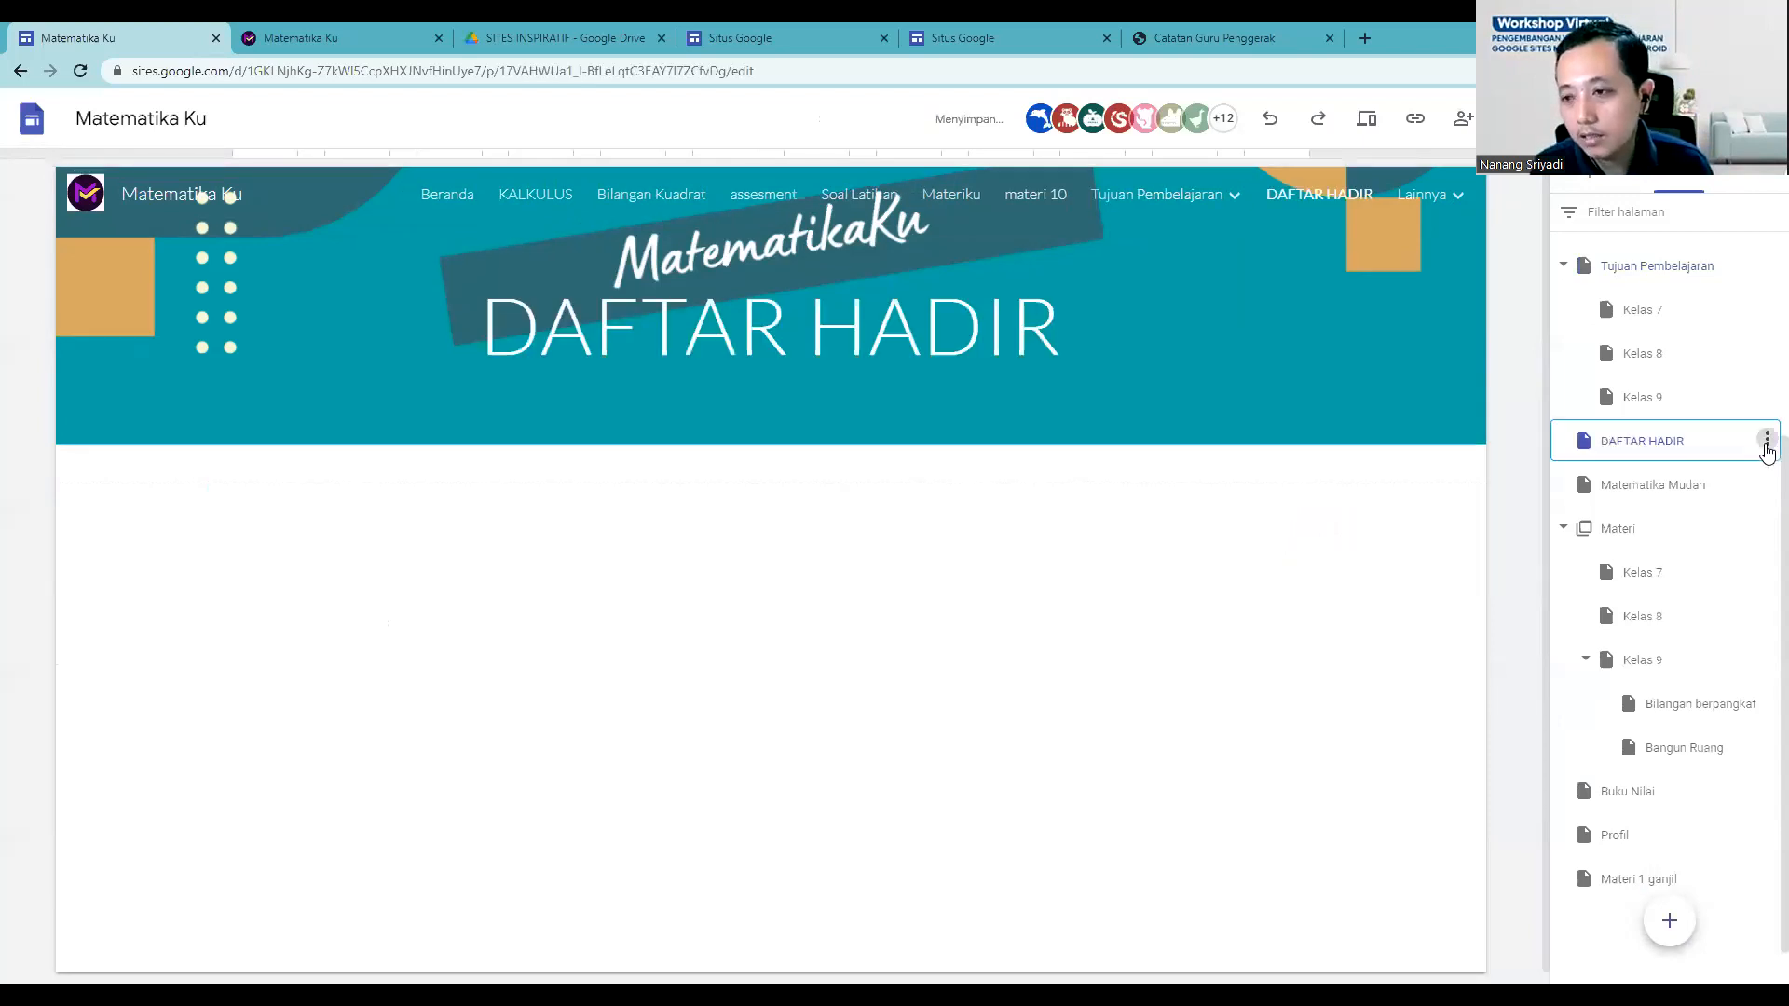
# Step: Hide the DAFTAR HADIR page from the site navigation
pyautogui.click(1767, 443)
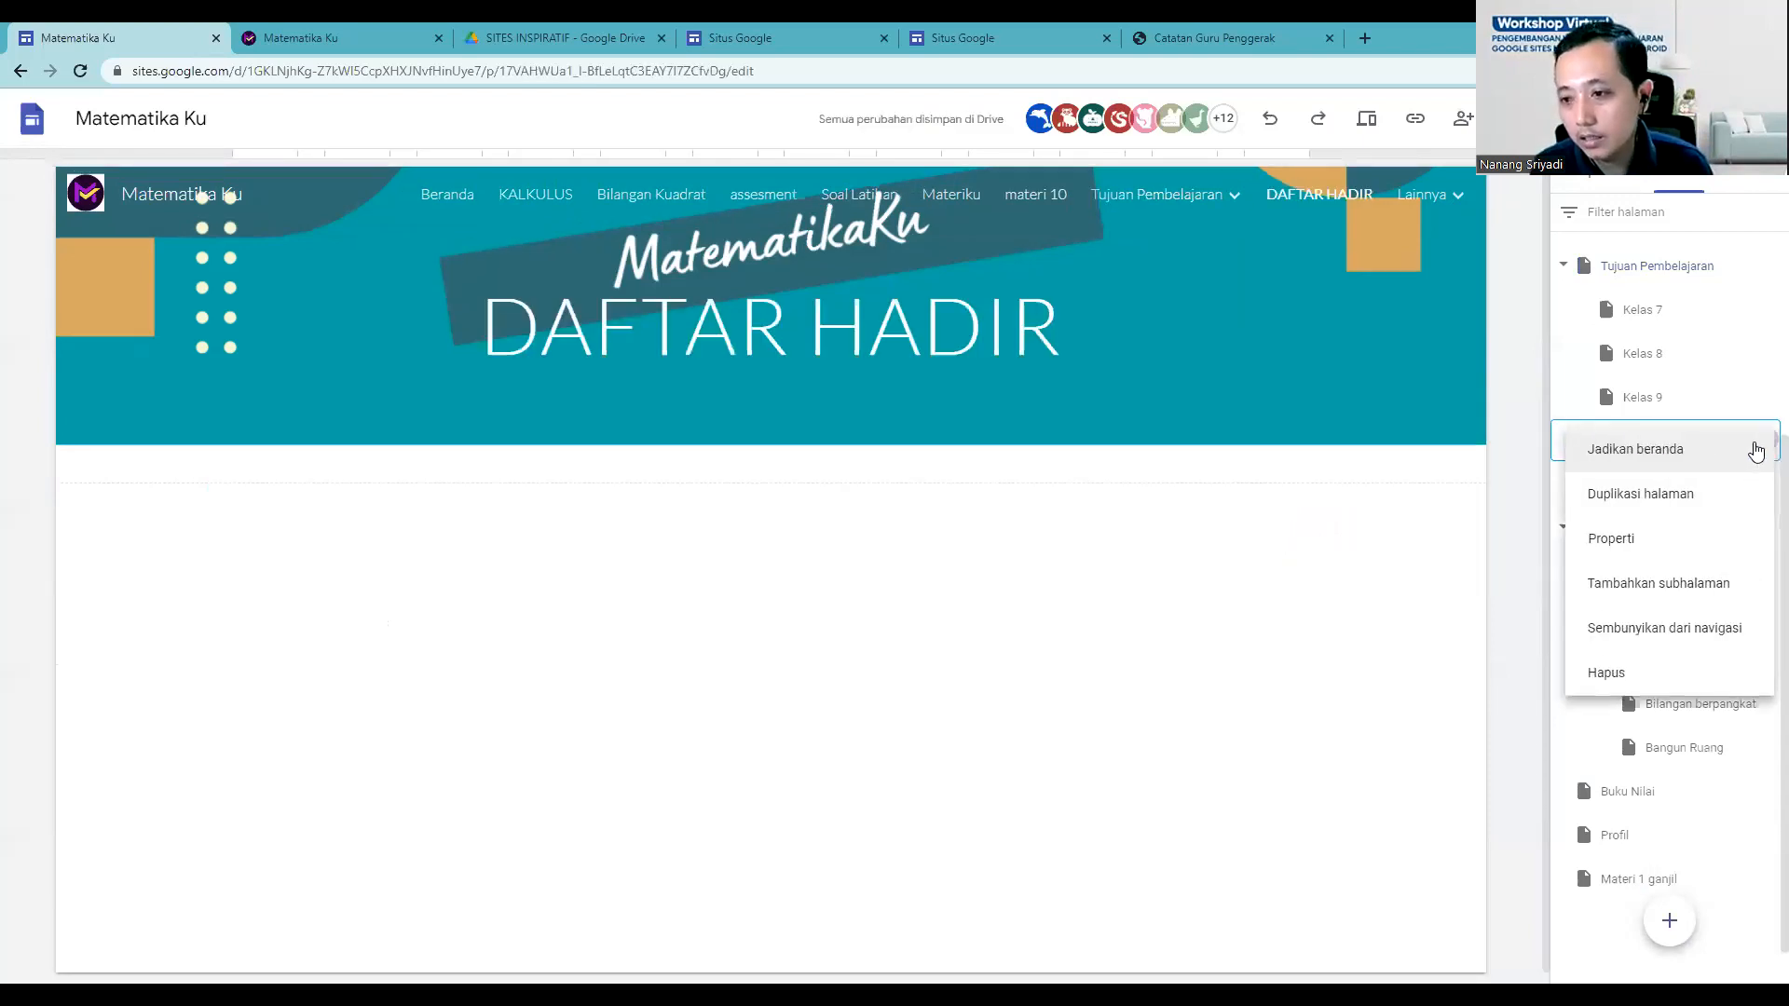
pyautogui.click(1633, 629)
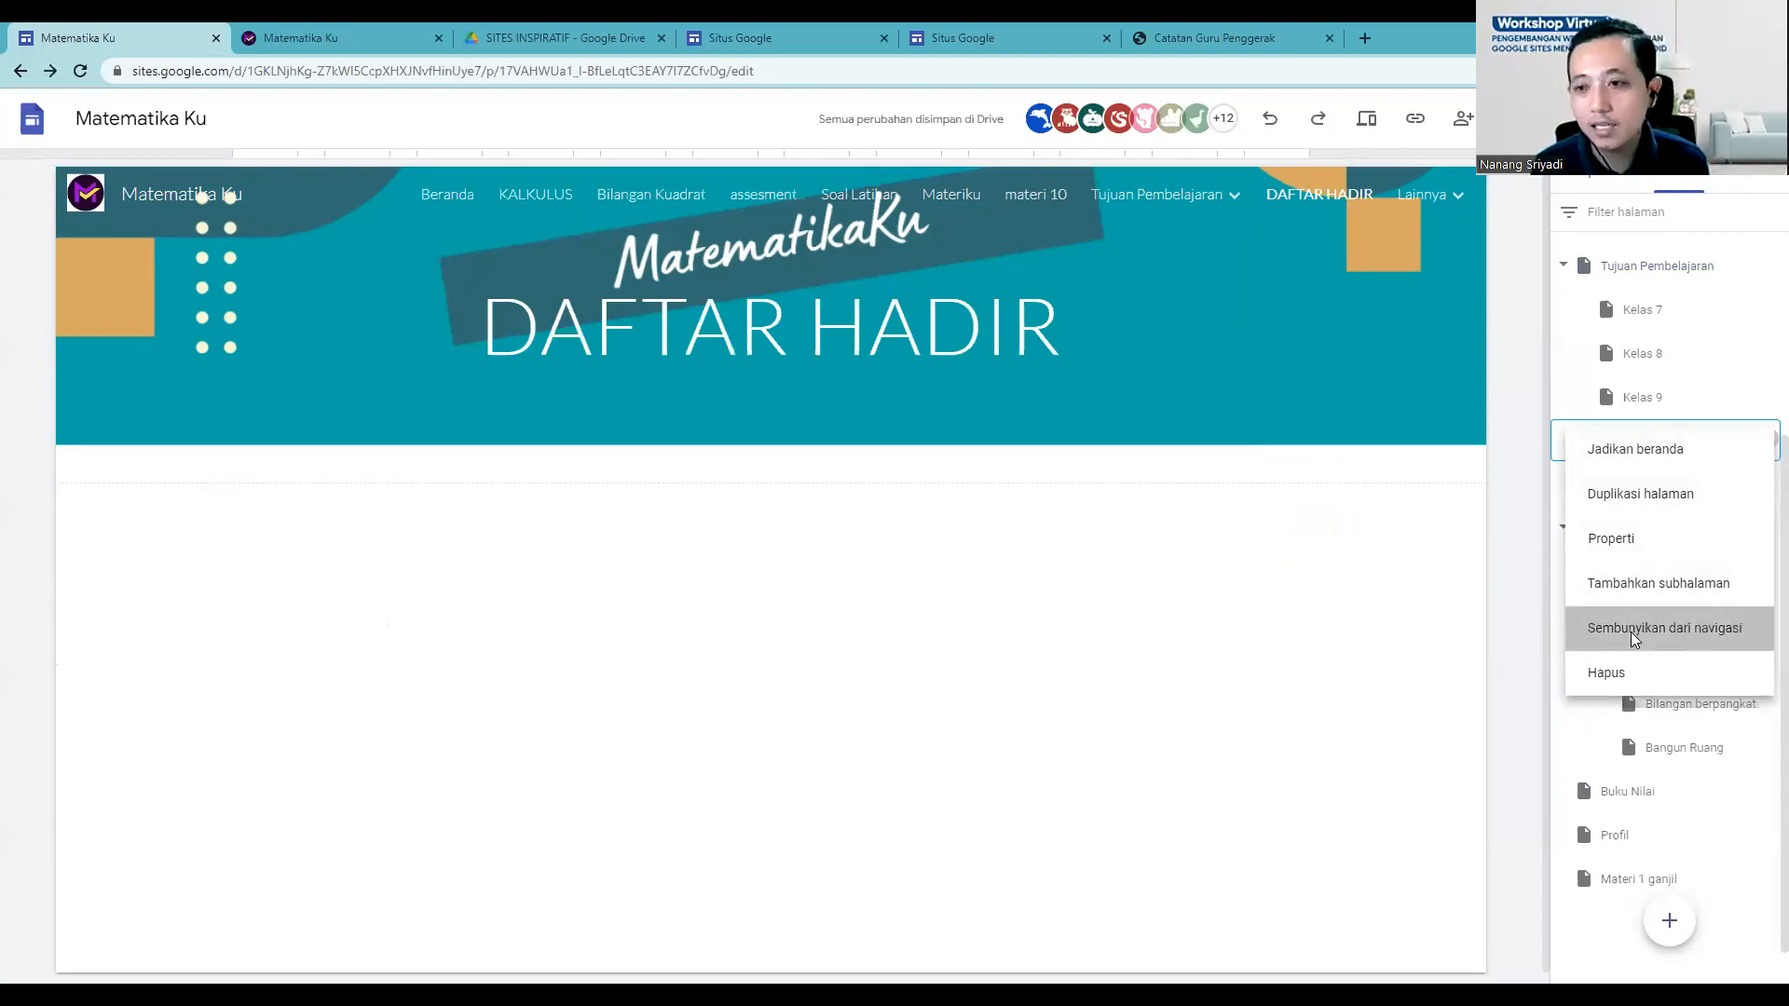
pyautogui.moveTo(1386, 198)
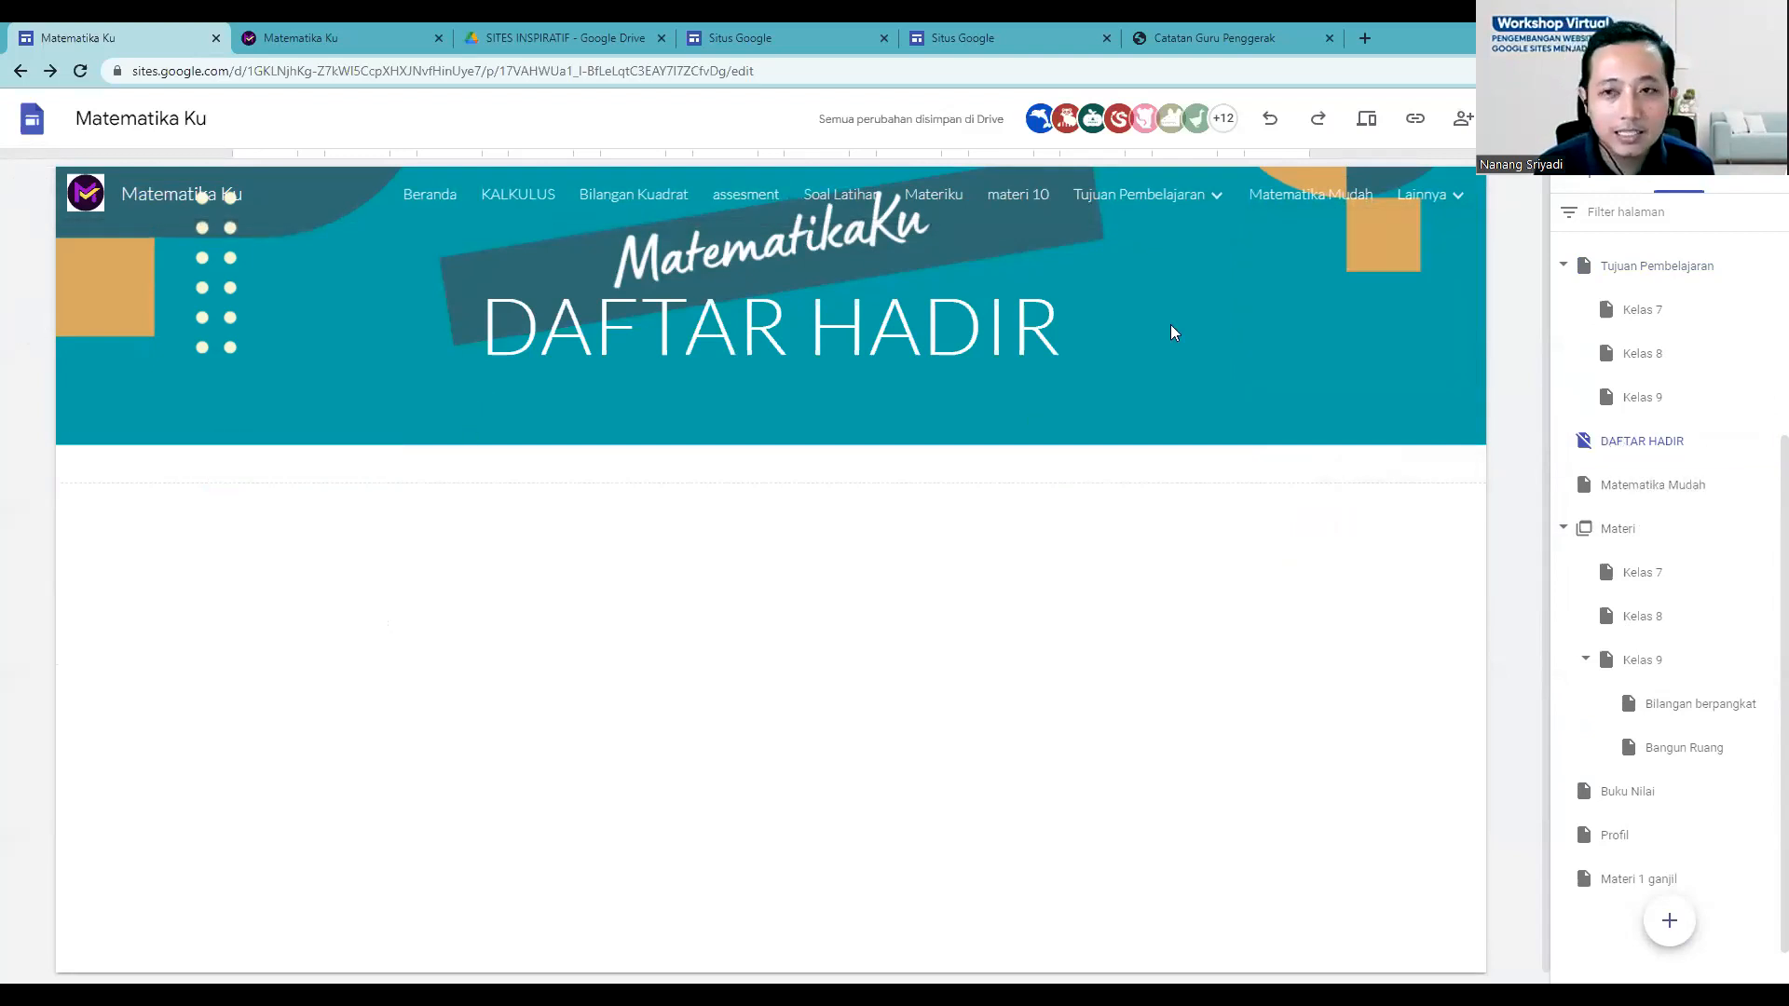
# Step: Insert a button named Daftar Hadir on the Beranda page, linked to the site's DAFTAR HADIR page
pyautogui.scroll(4, 1641, 288)
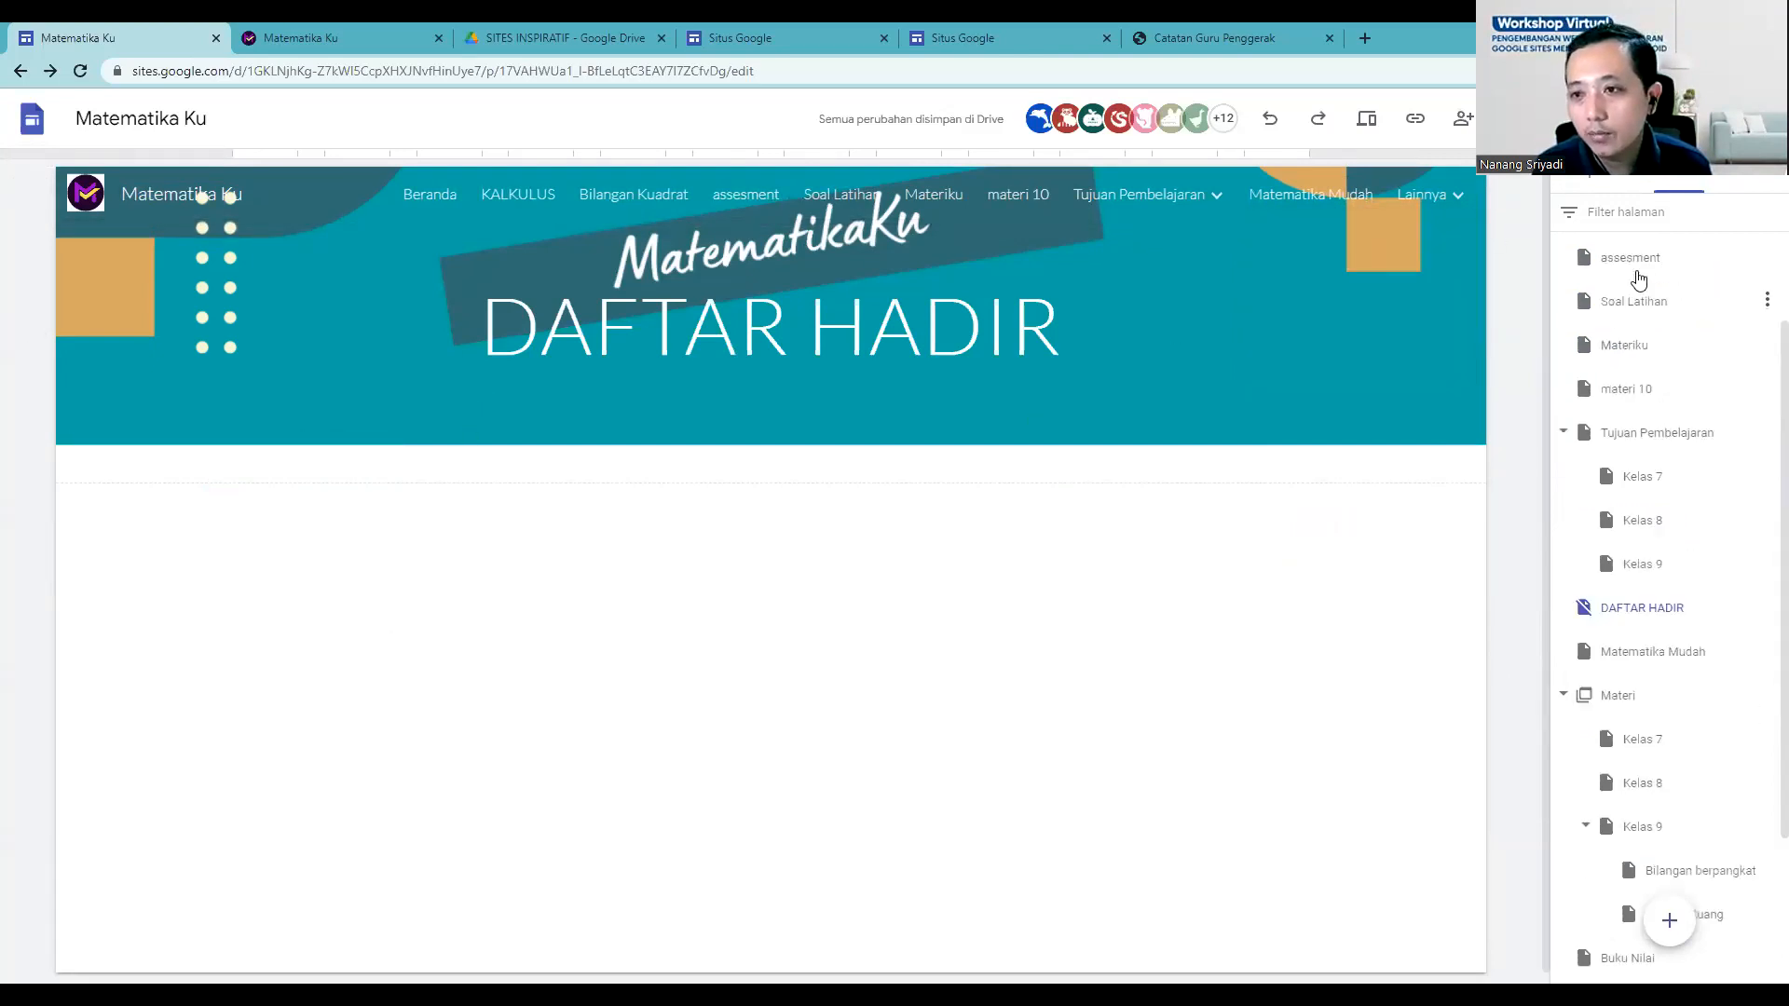
pyautogui.click(1623, 256)
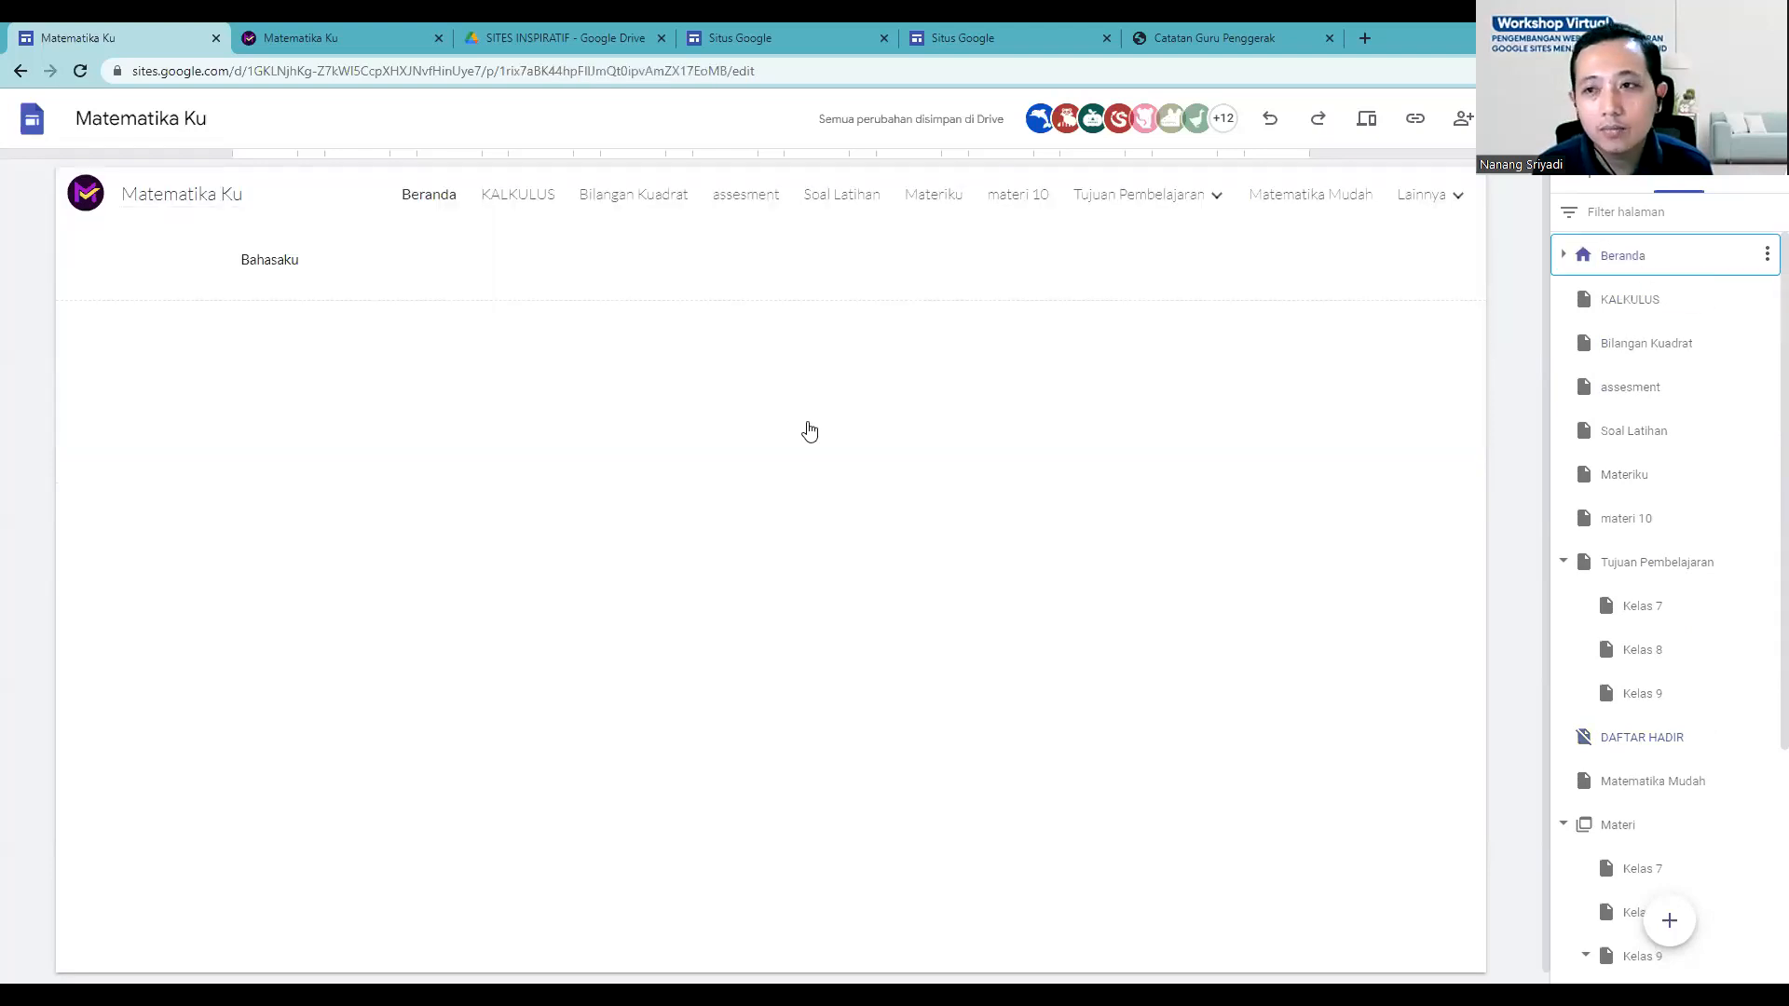
pyautogui.click(1593, 177)
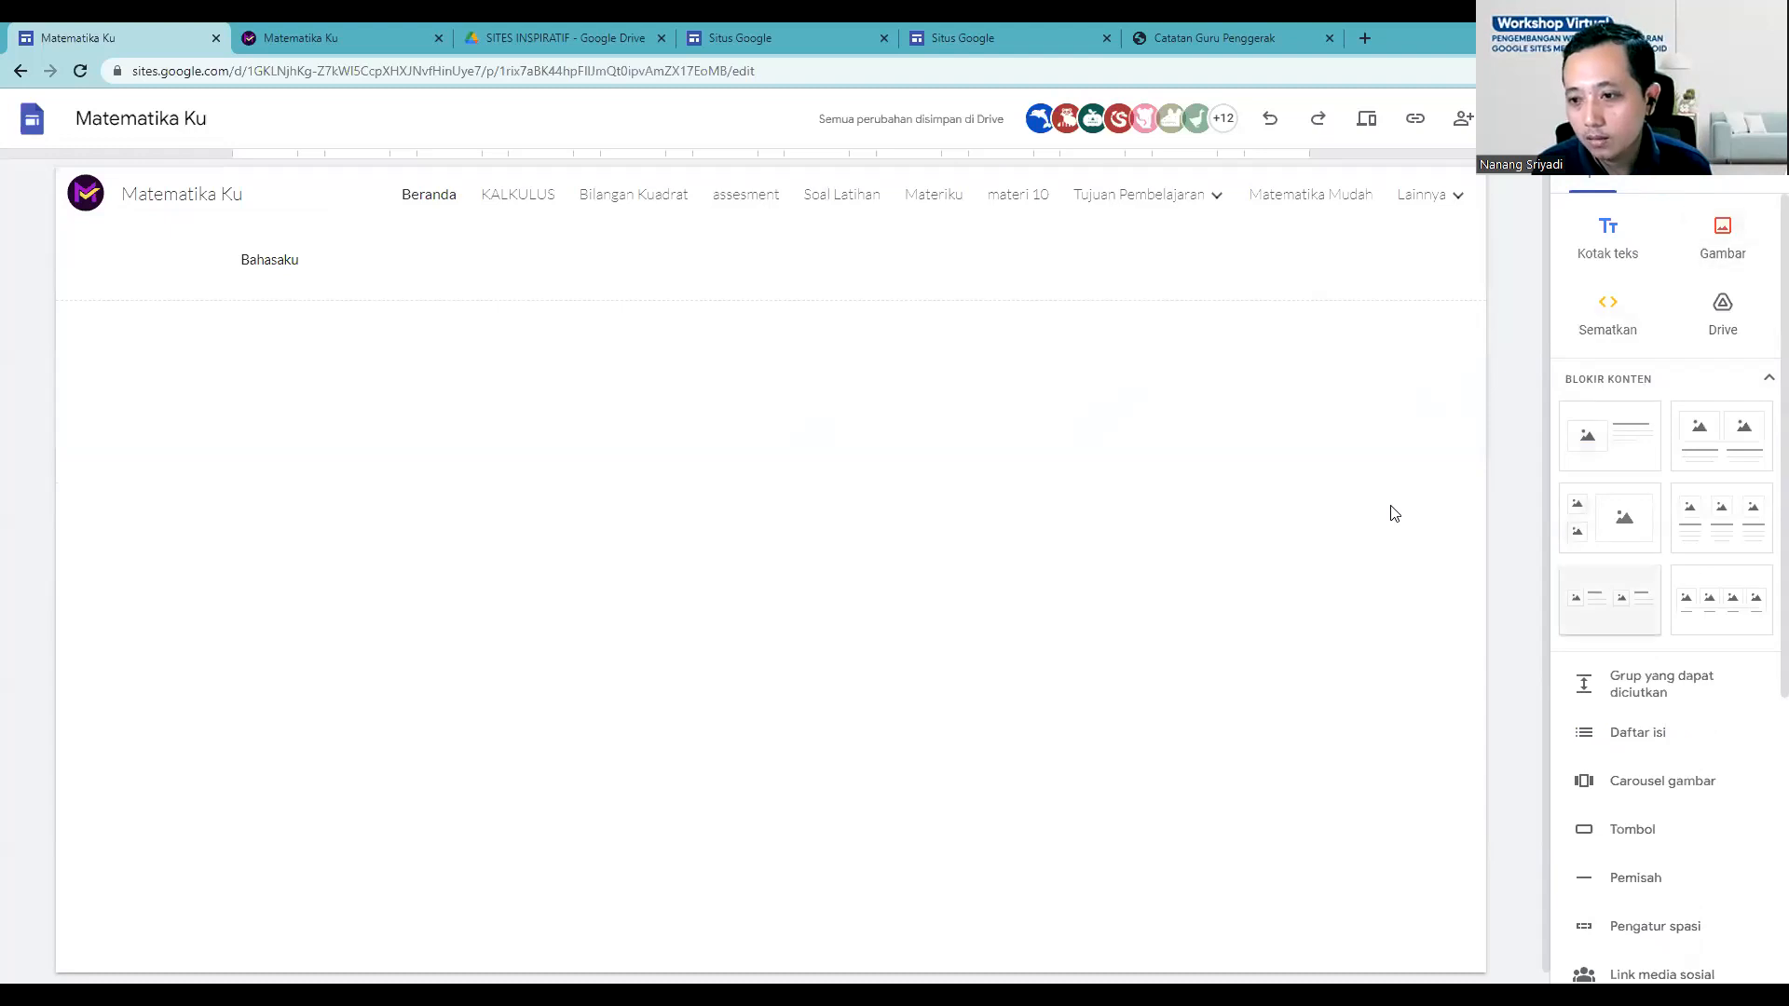
pyautogui.scroll(-3, 1628, 507)
pyautogui.click(1632, 553)
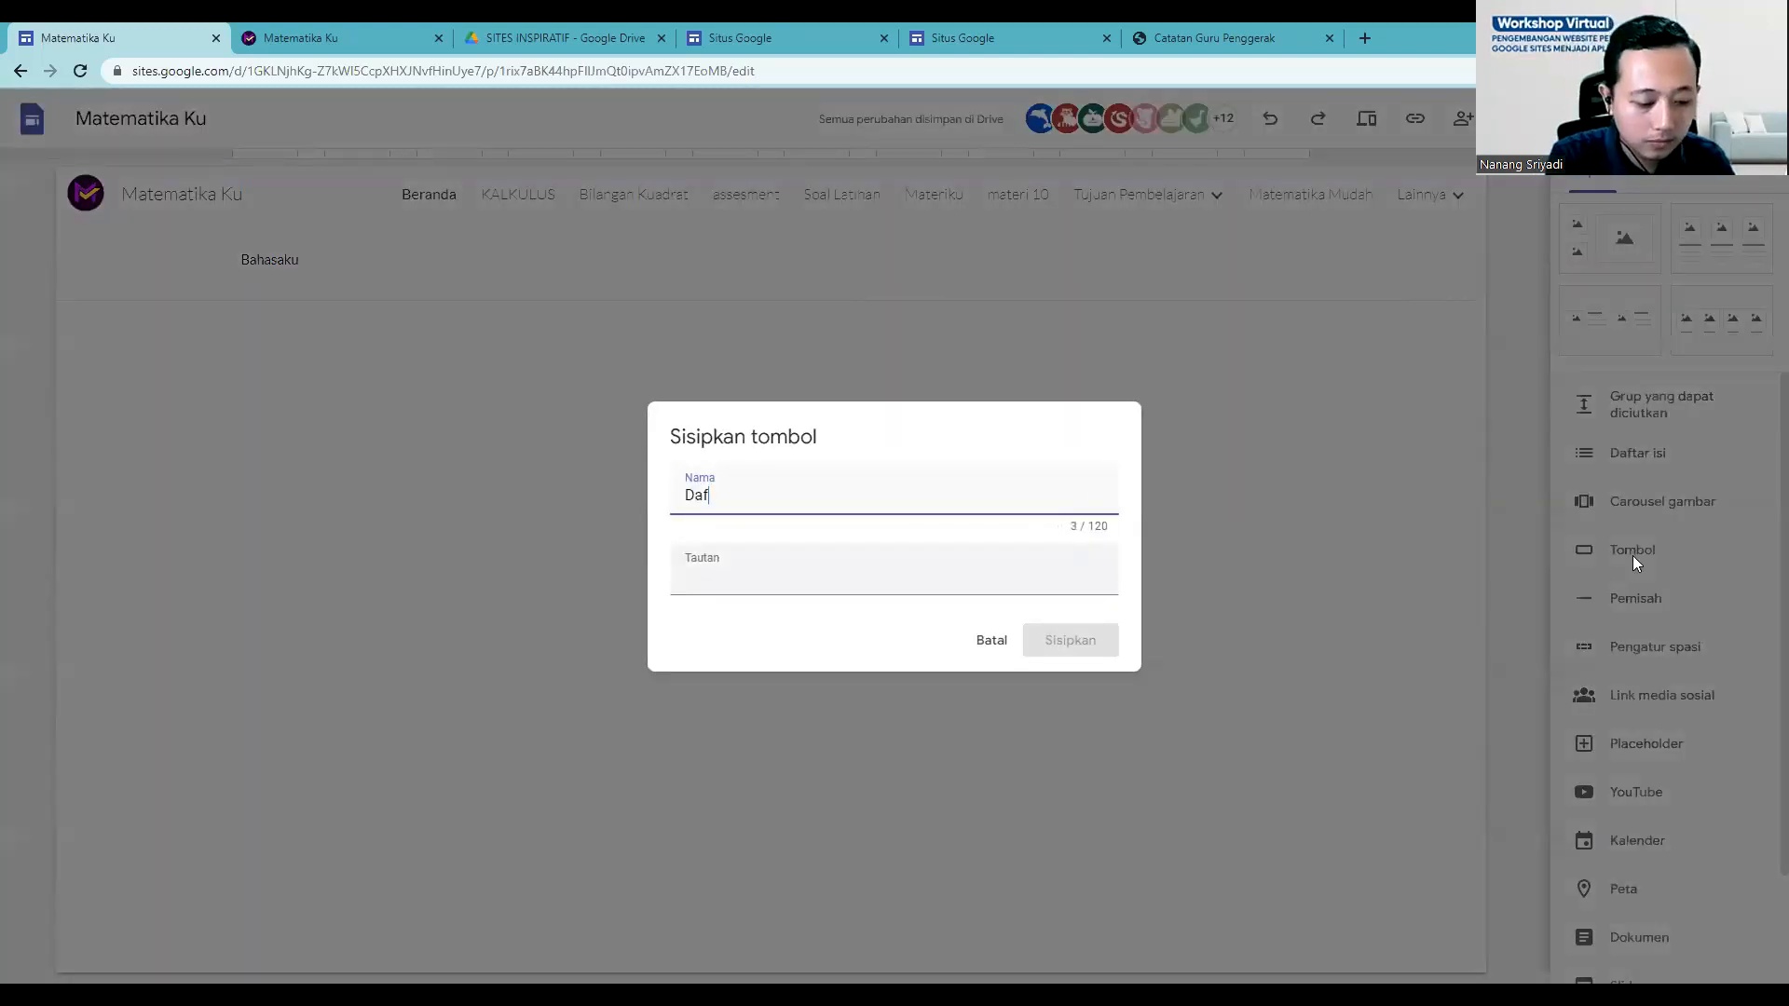
pyautogui.write('Daftar Hadir')
pyautogui.click(802, 584)
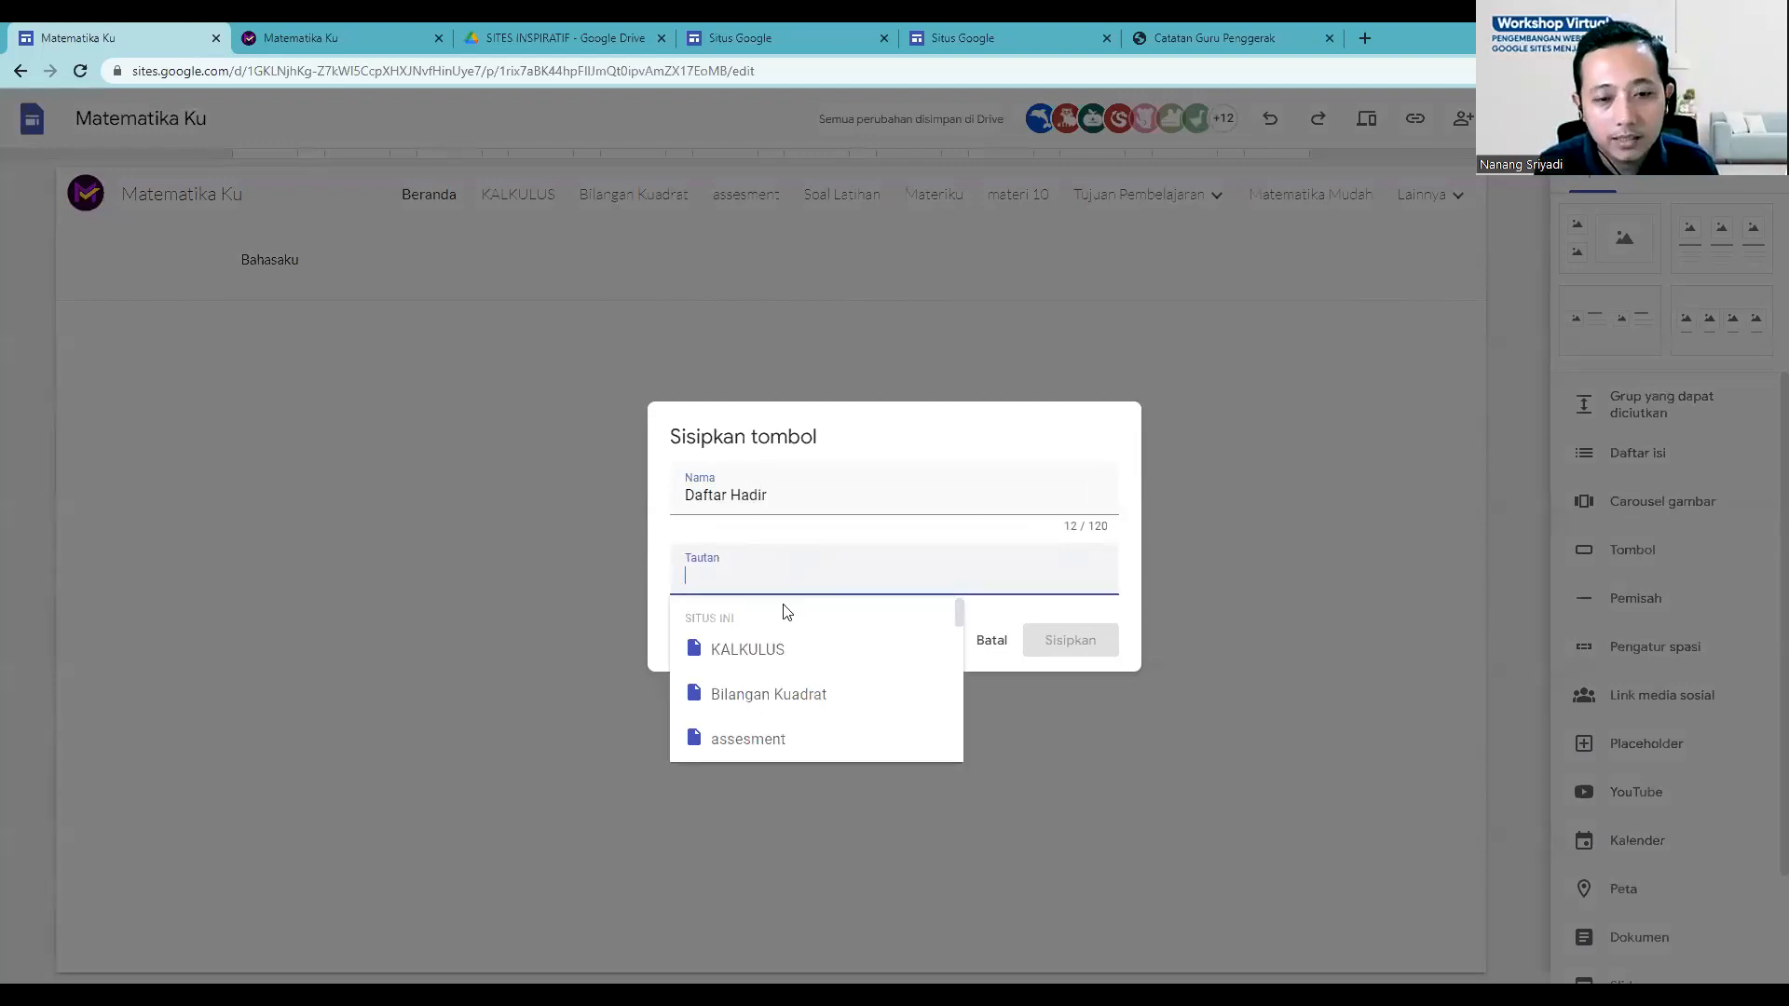
pyautogui.scroll(-4, 772, 667)
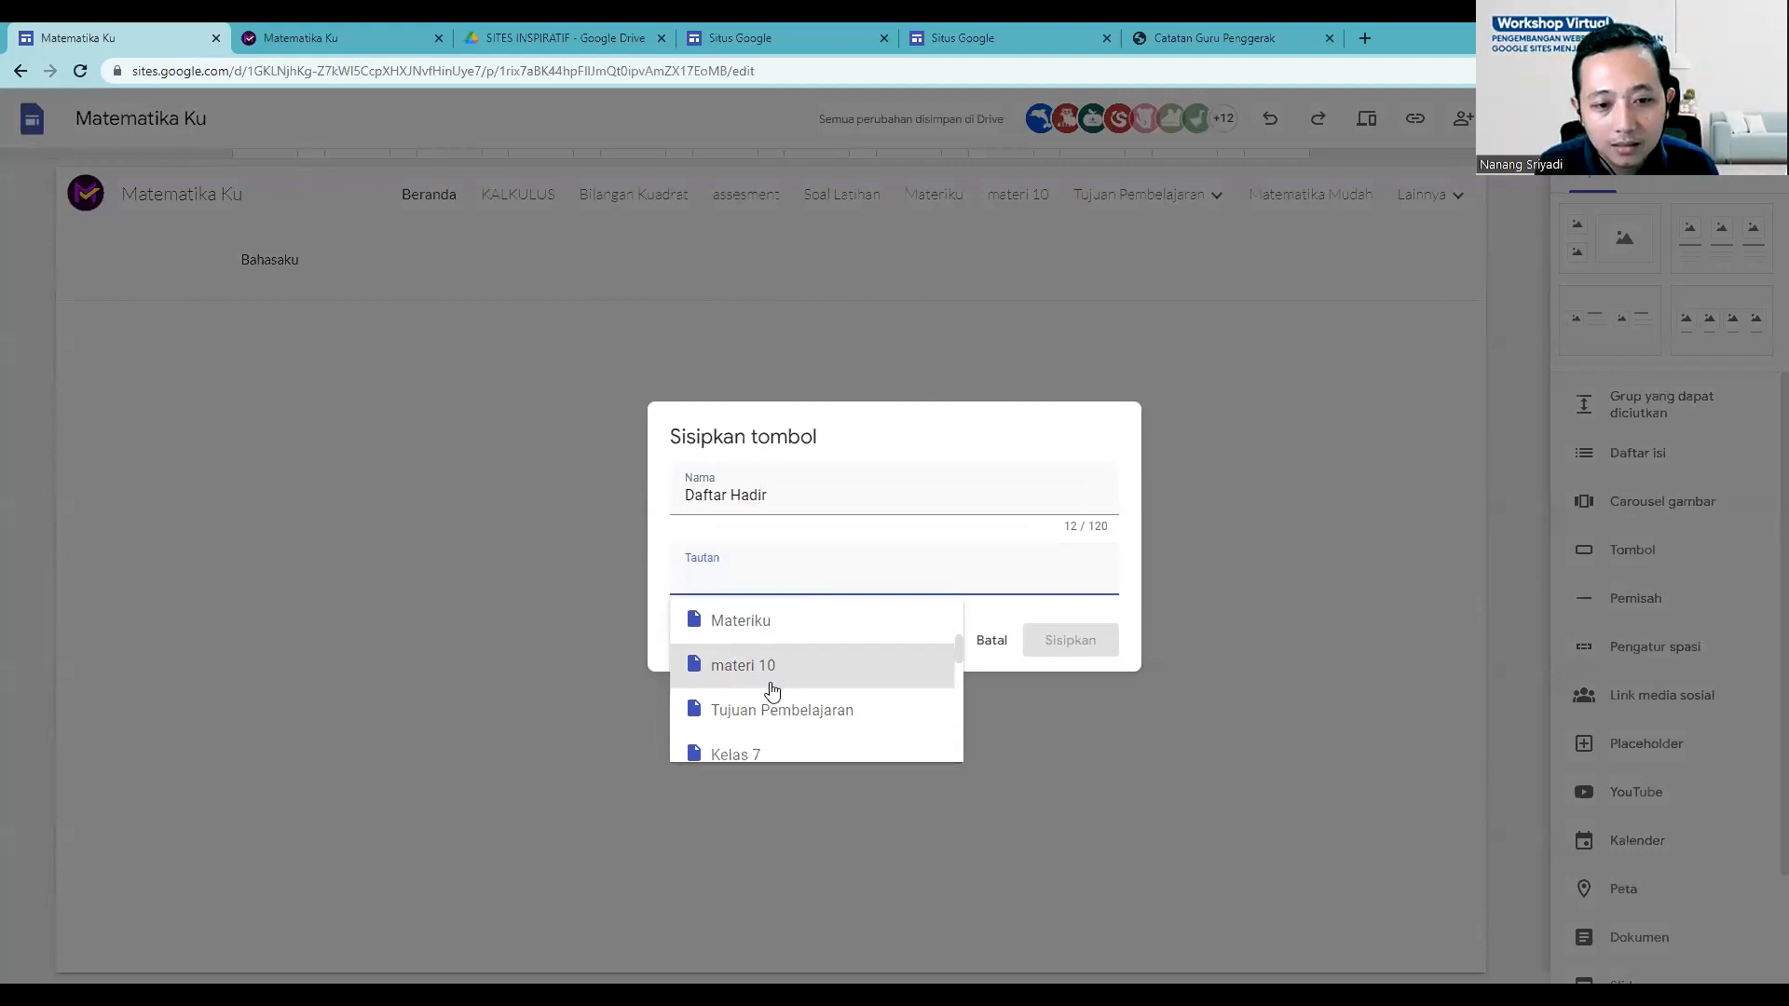
pyautogui.scroll(-4, 774, 695)
pyautogui.click(781, 651)
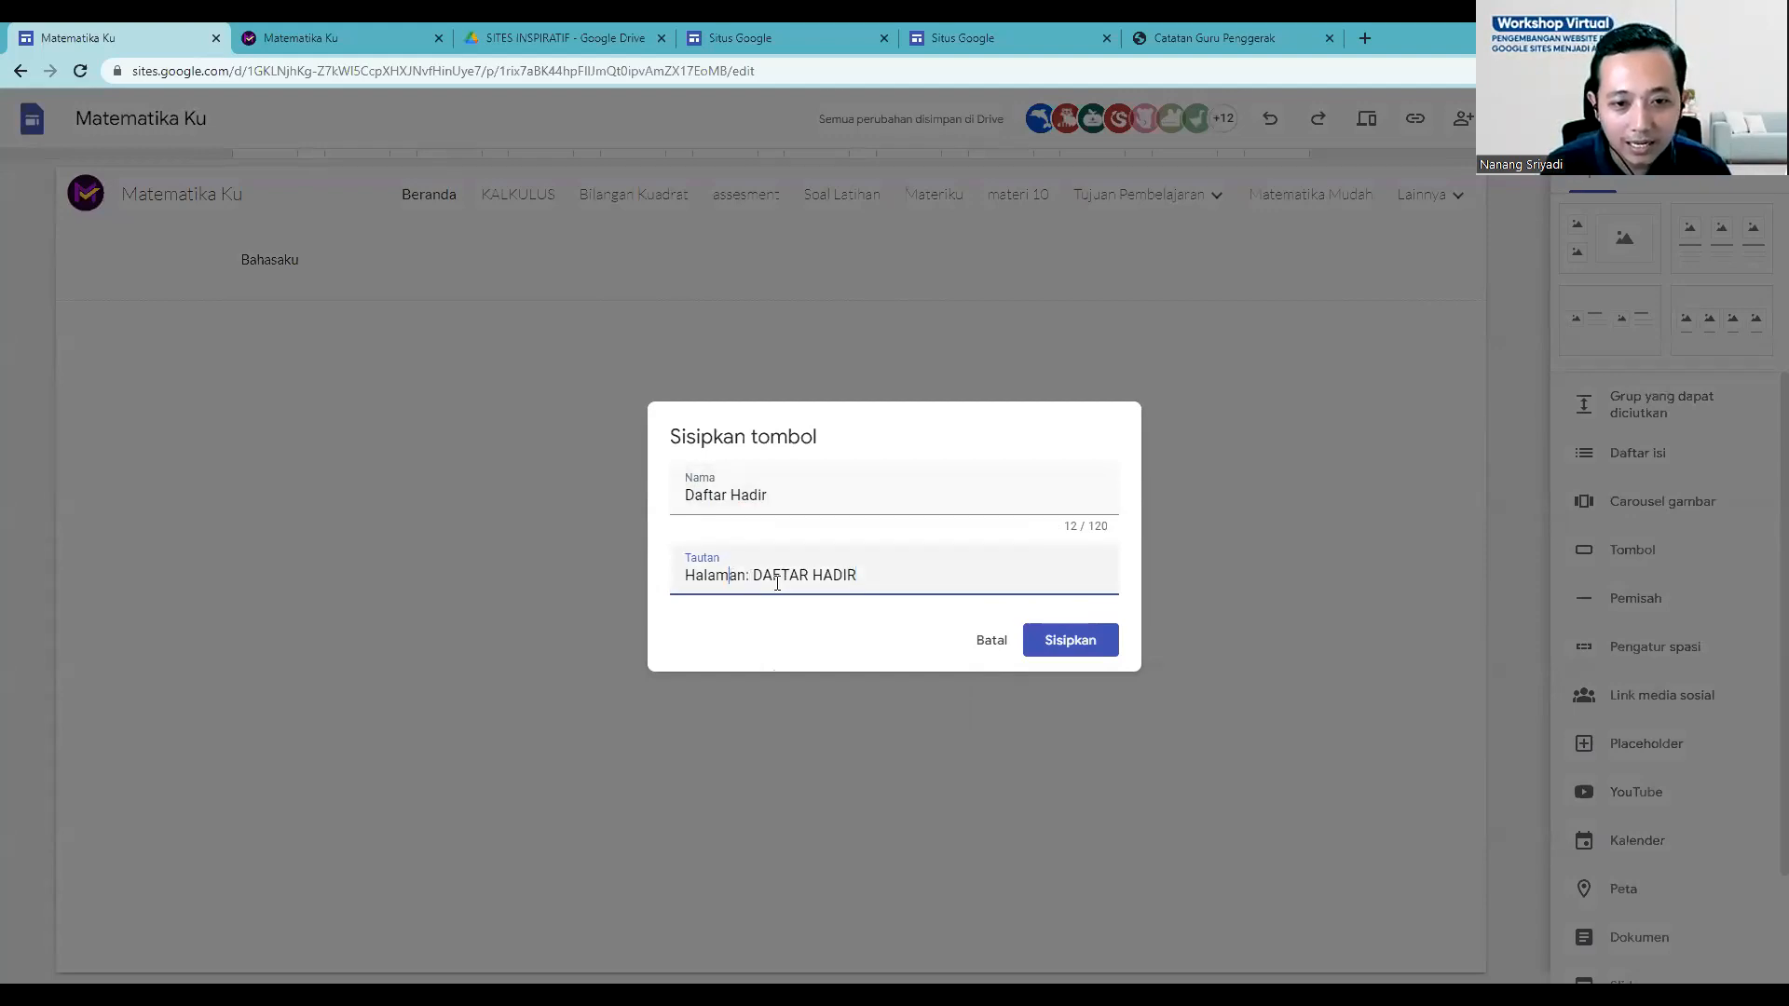
pyautogui.click(1033, 640)
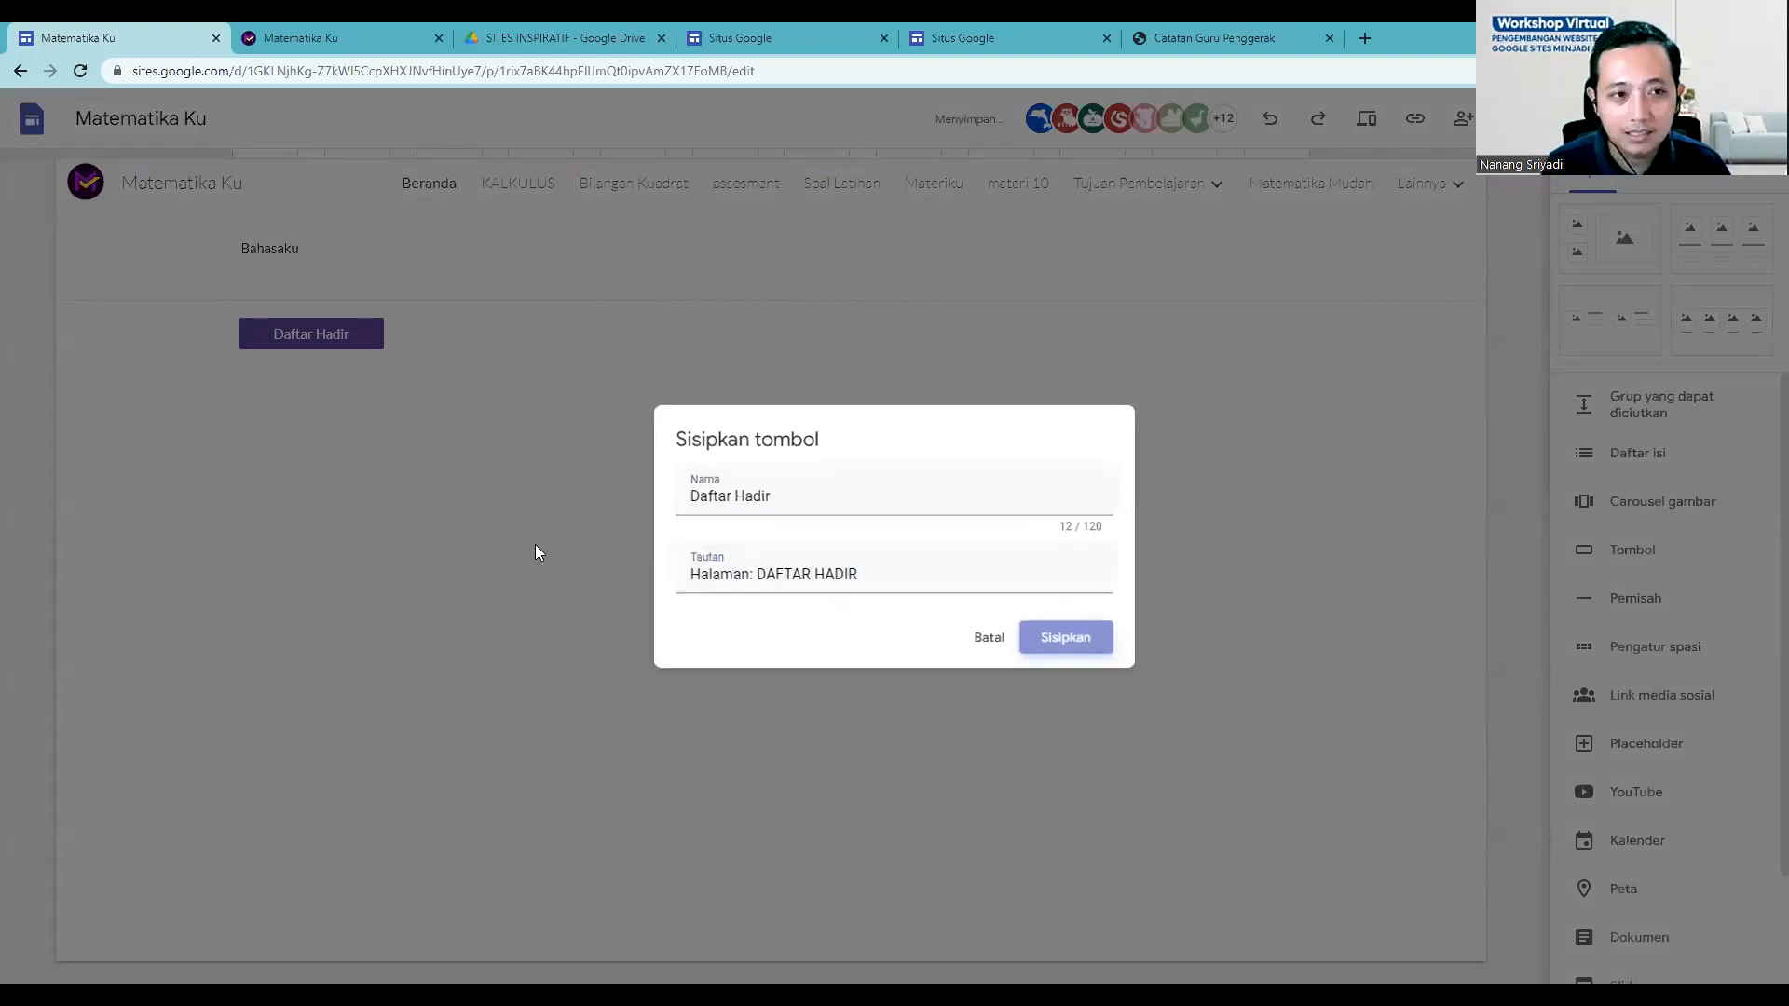
pyautogui.click(1260, 373)
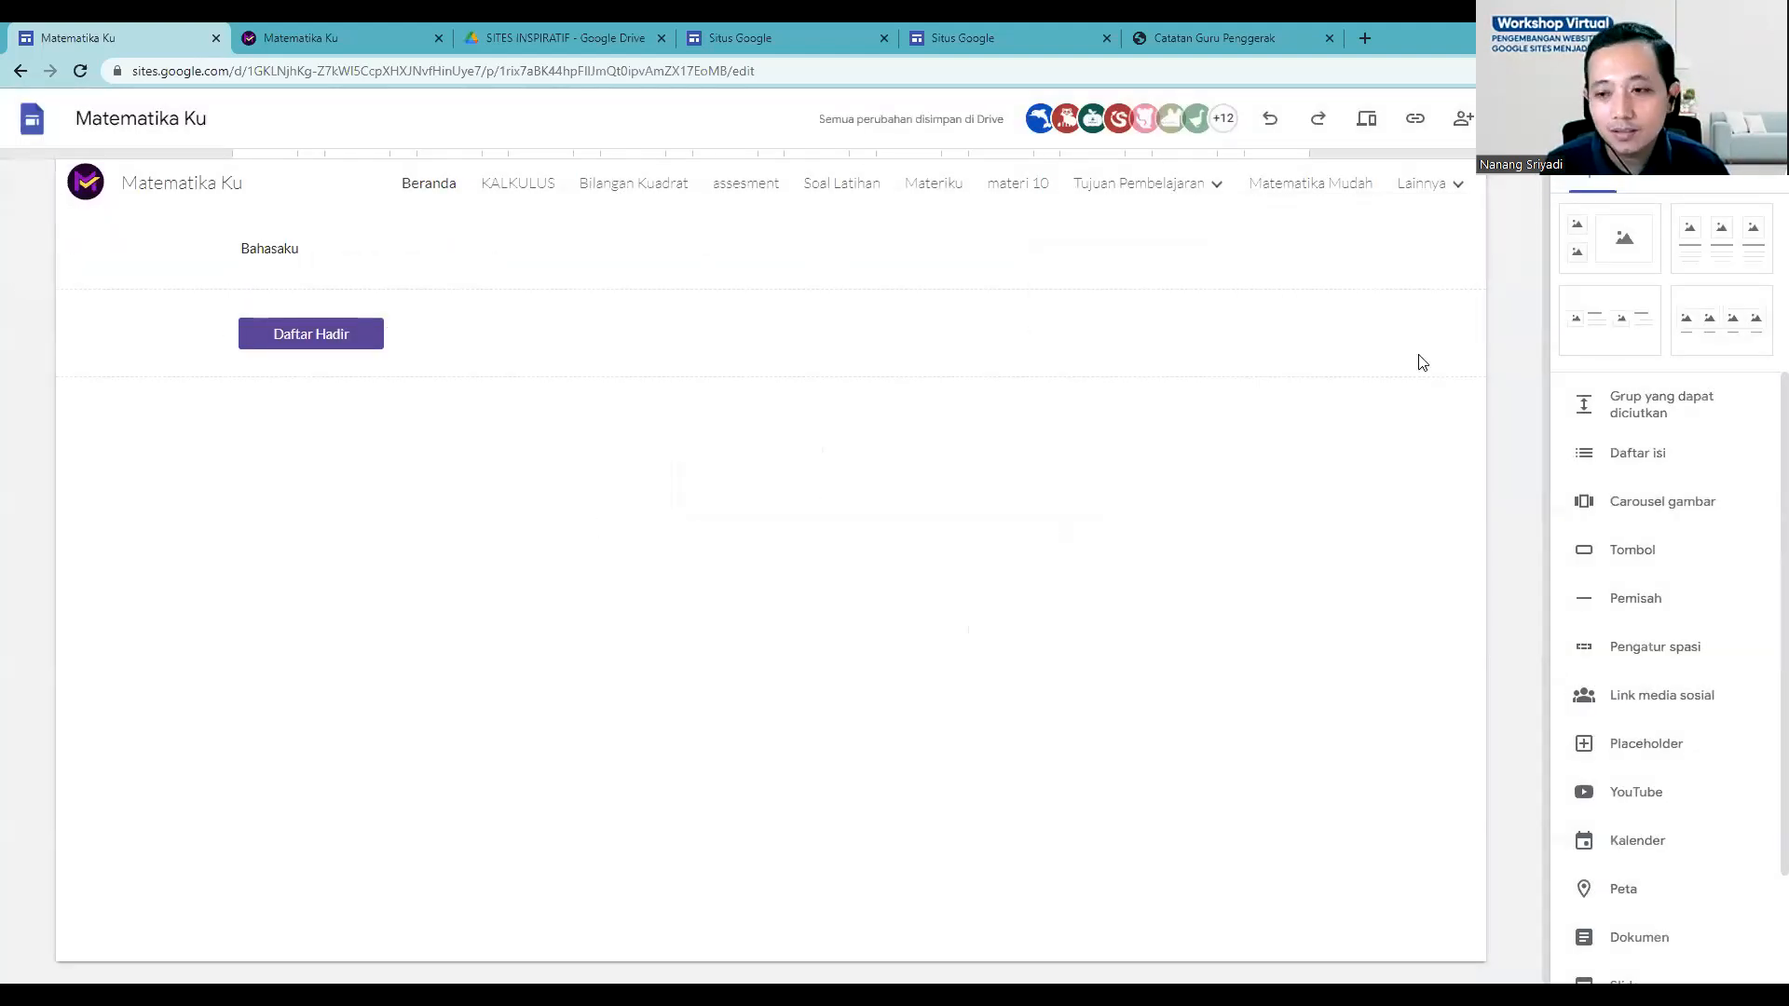
# Step: Test the Daftar Hadir button in the site preview, and return to it on the Beranda page in the editor
pyautogui.scroll(1, 1600, 200)
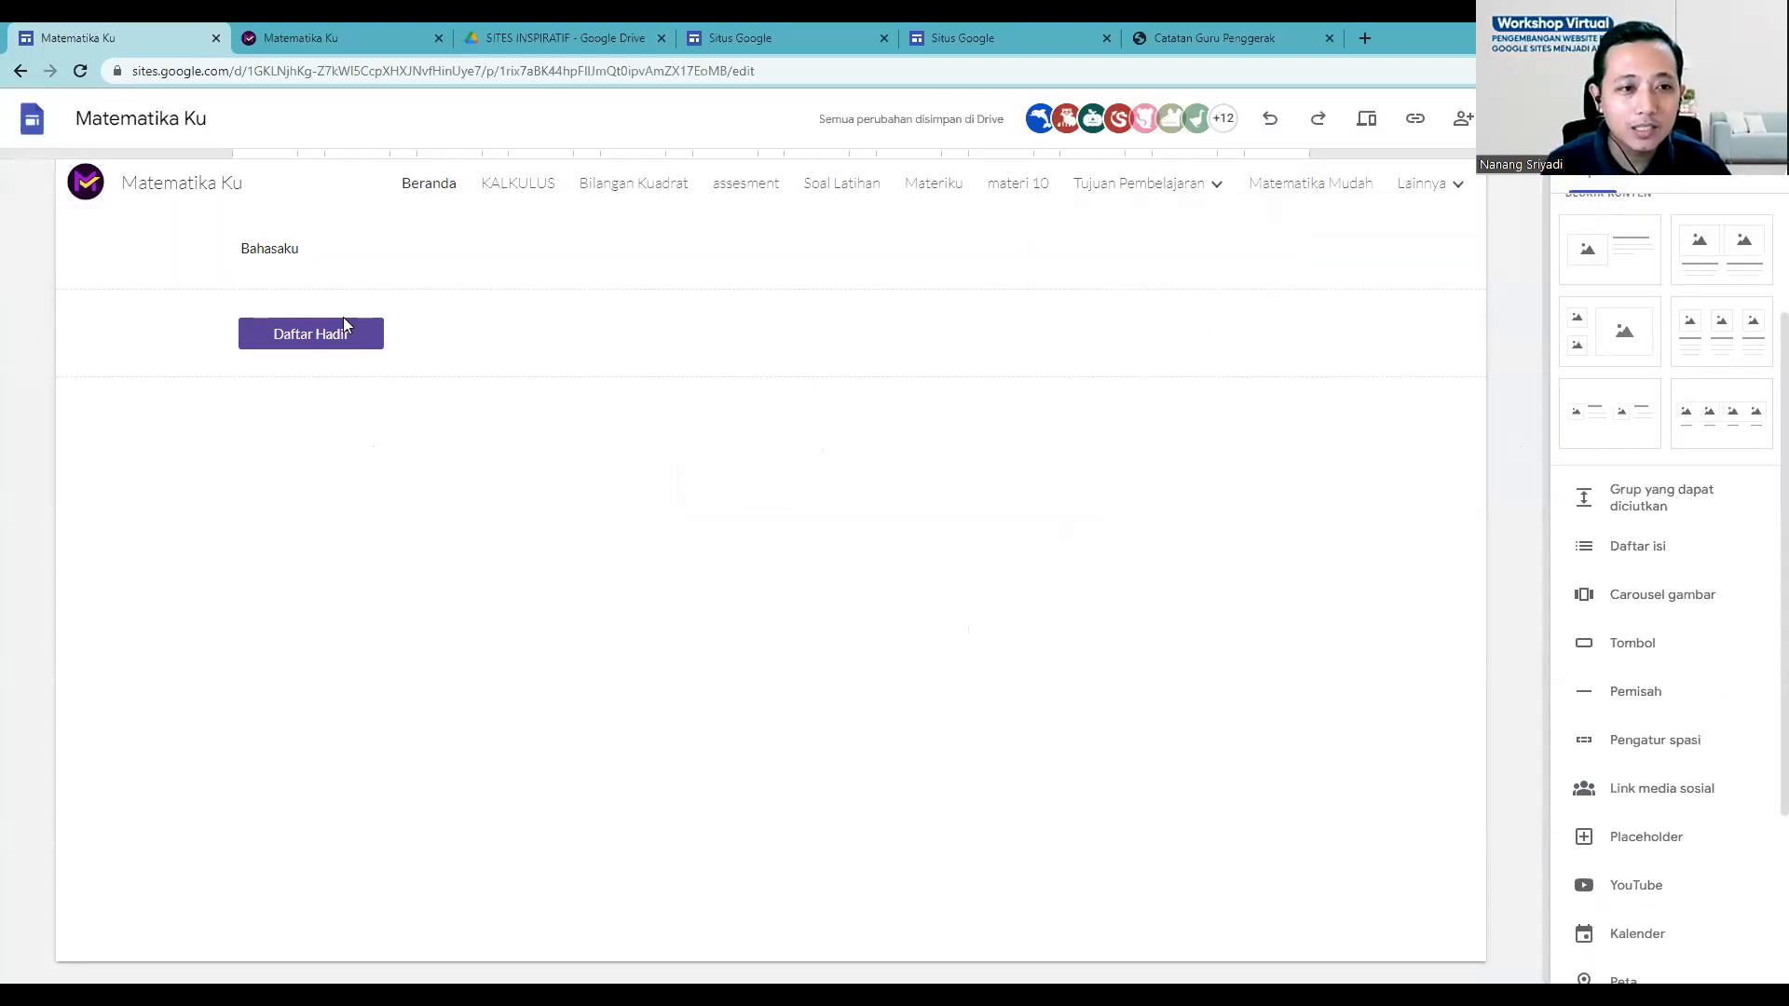
pyautogui.click(330, 337)
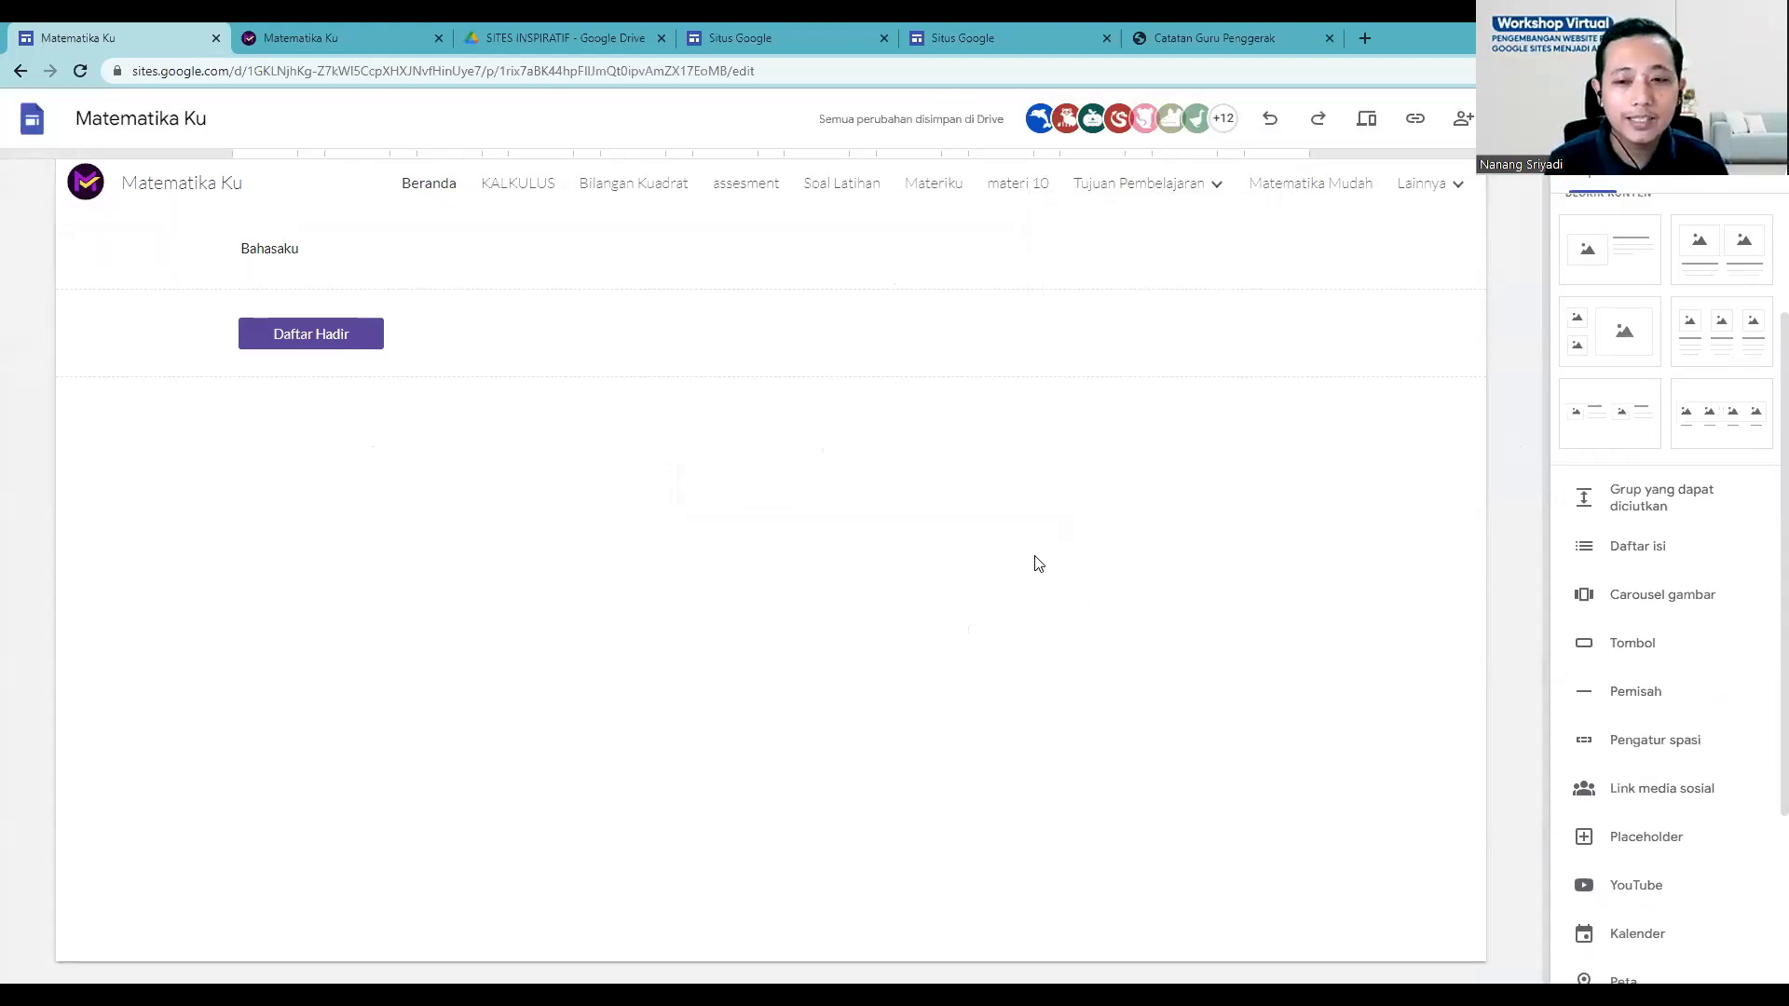
pyautogui.click(280, 333)
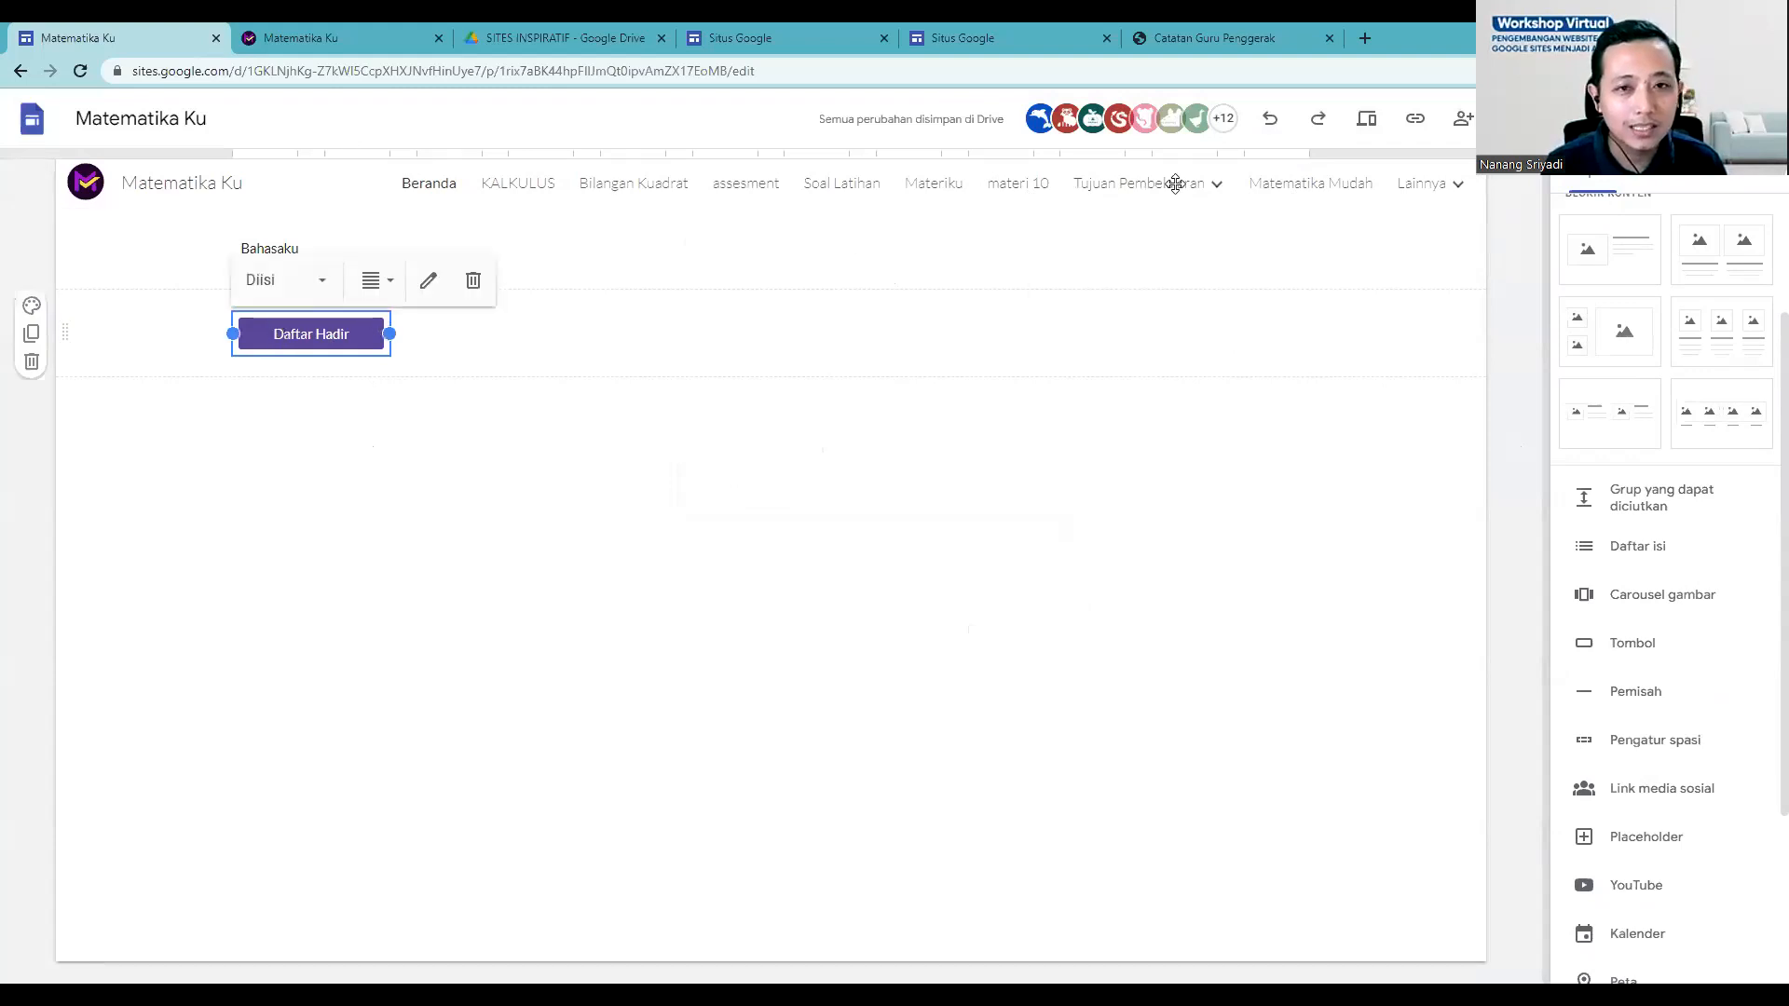
pyautogui.click(1365, 120)
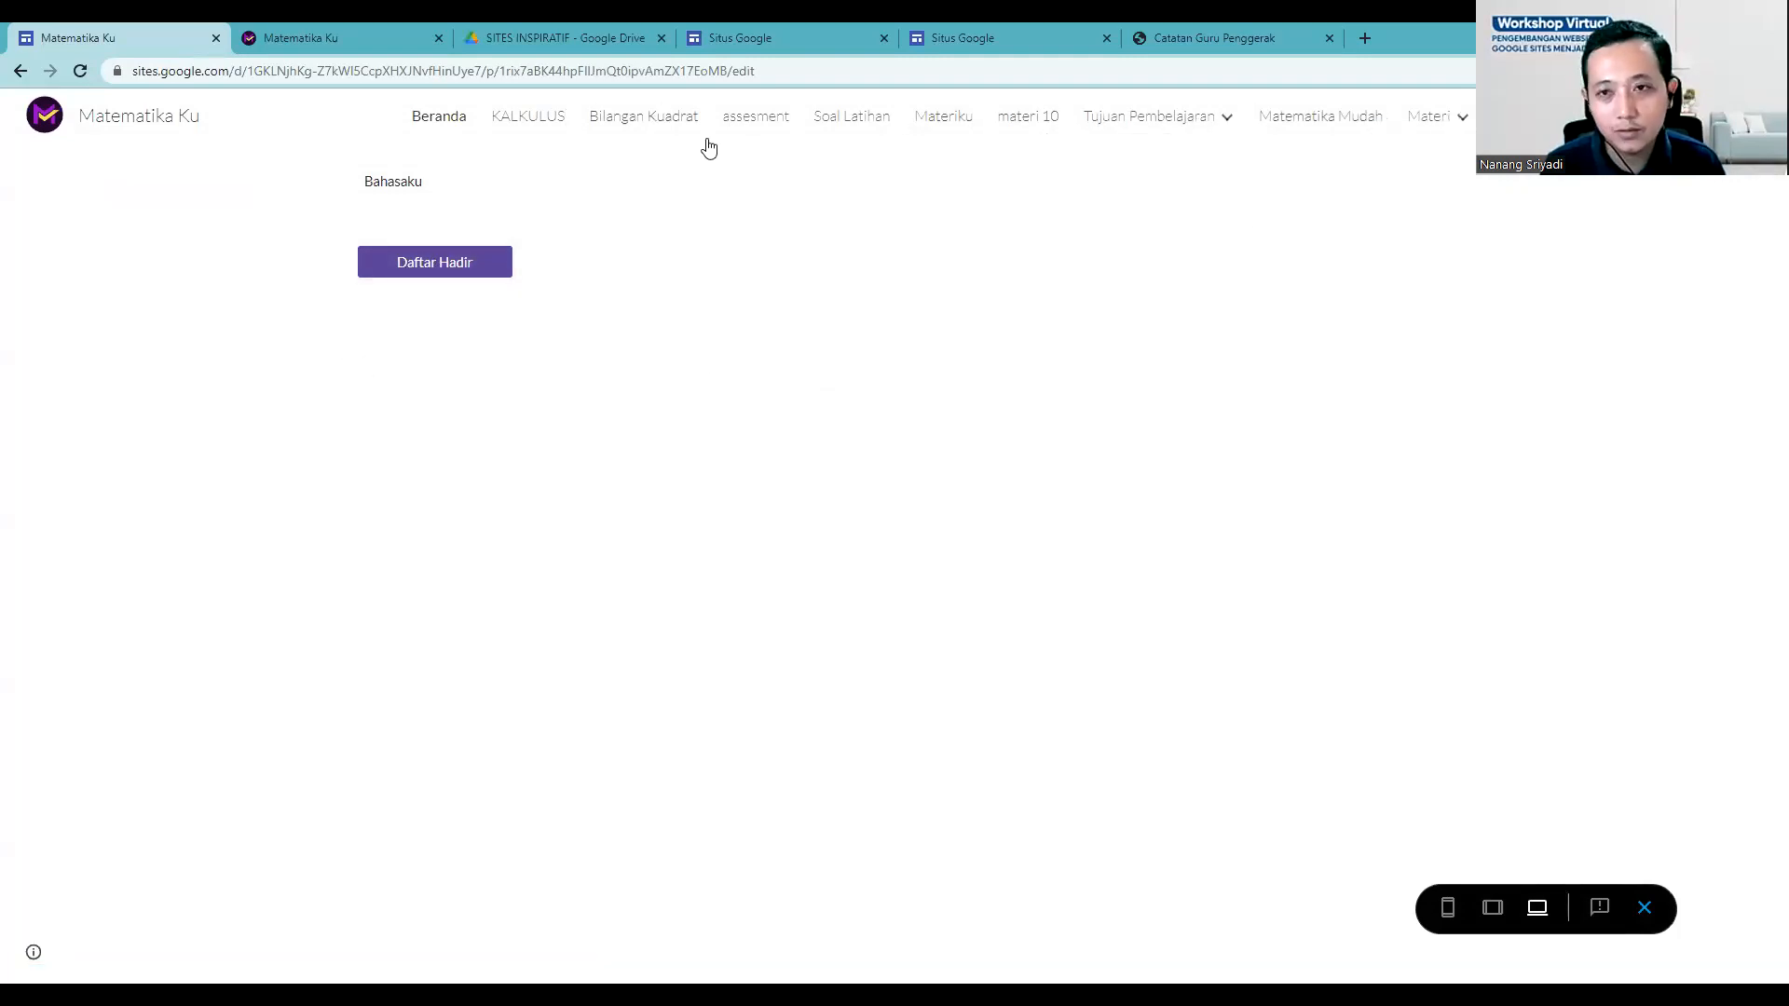
pyautogui.click(475, 264)
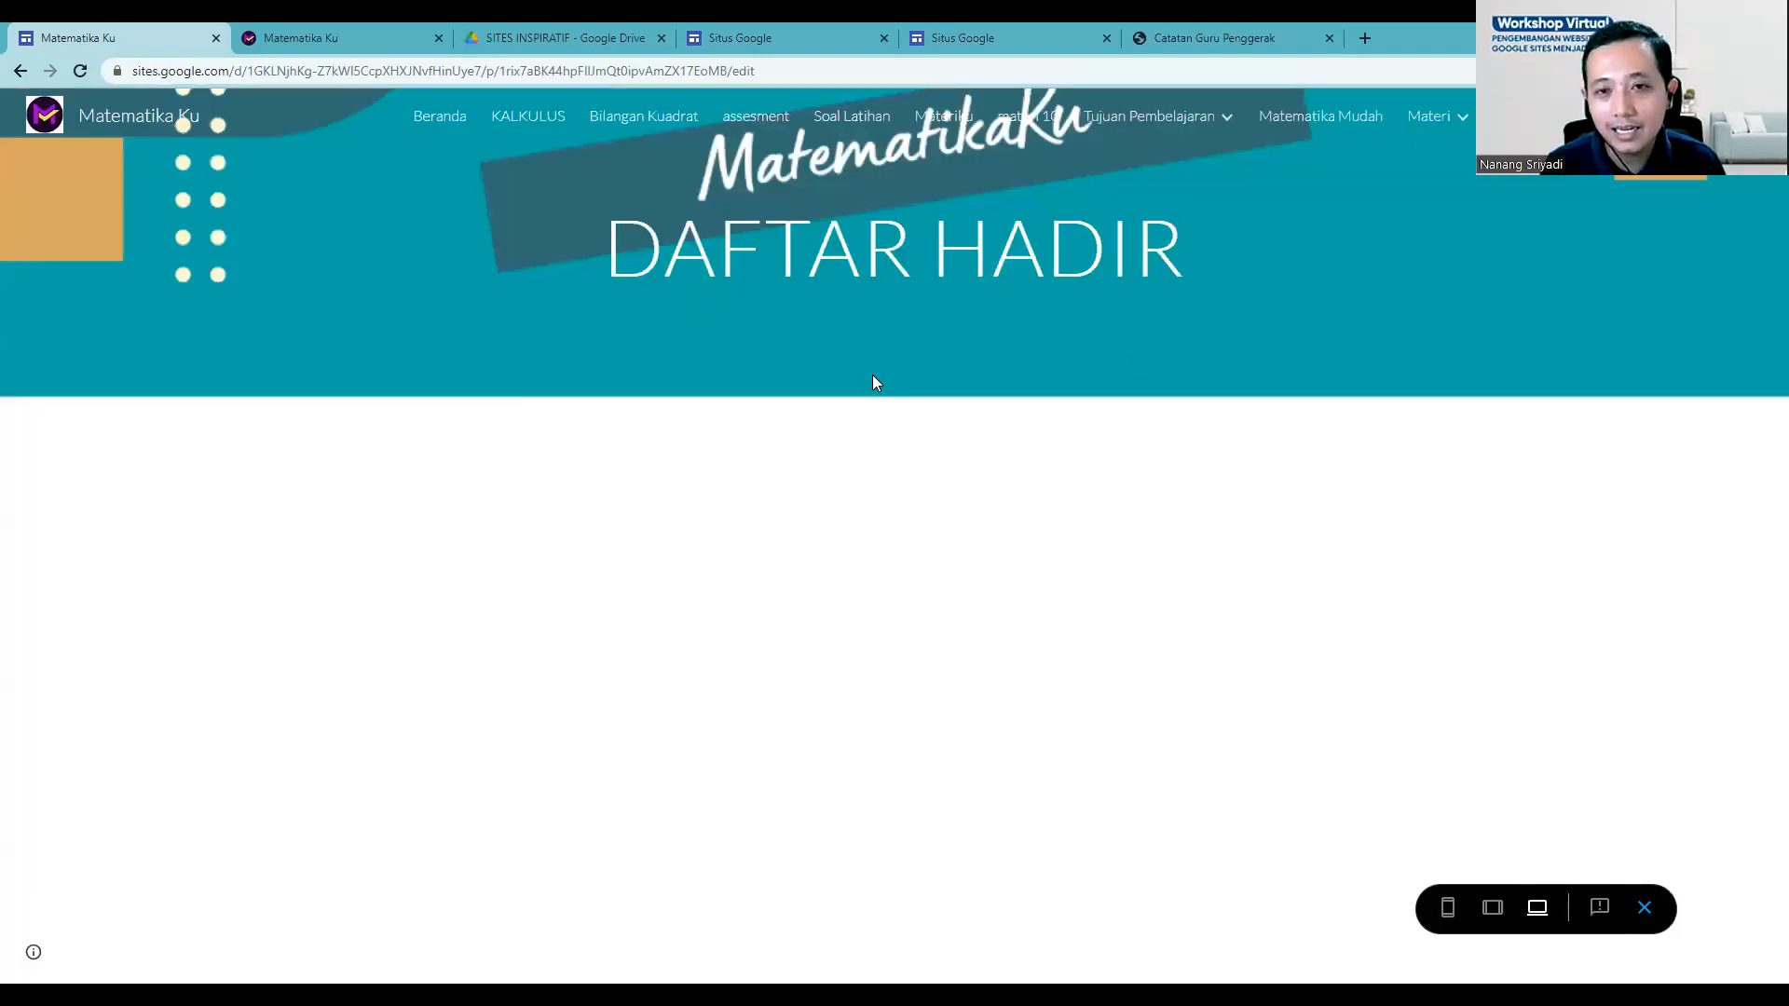
pyautogui.click(1646, 911)
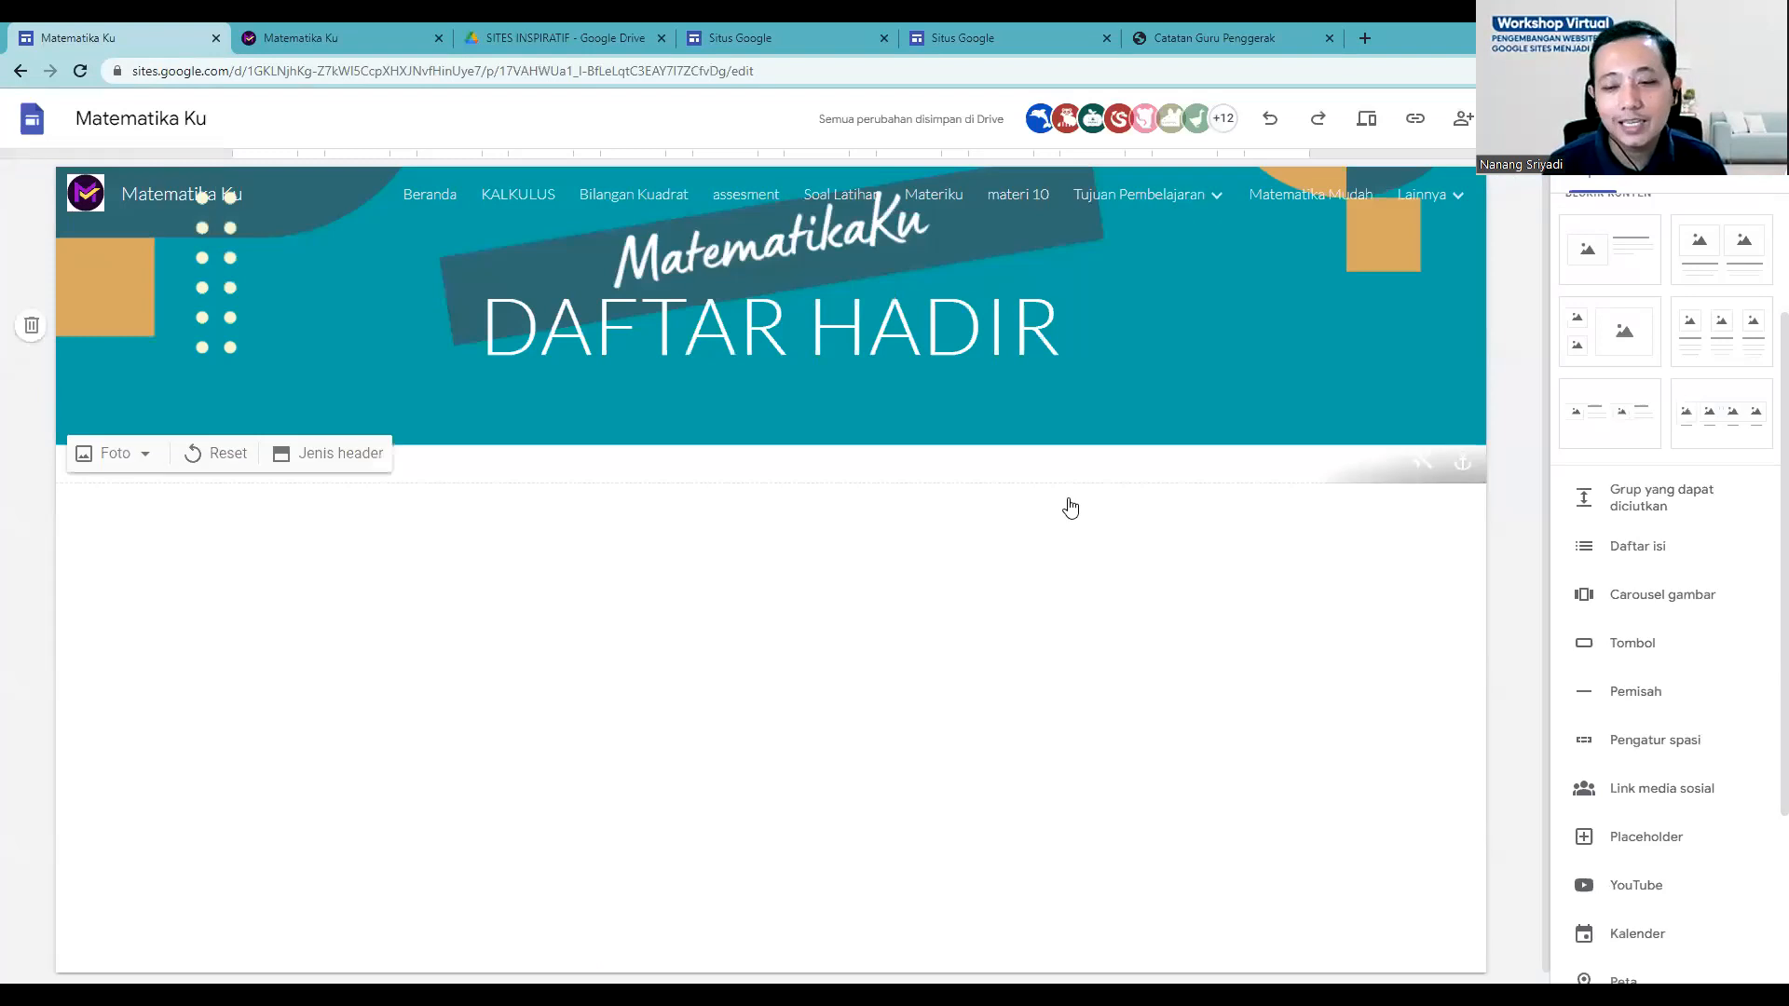
pyautogui.click(415, 200)
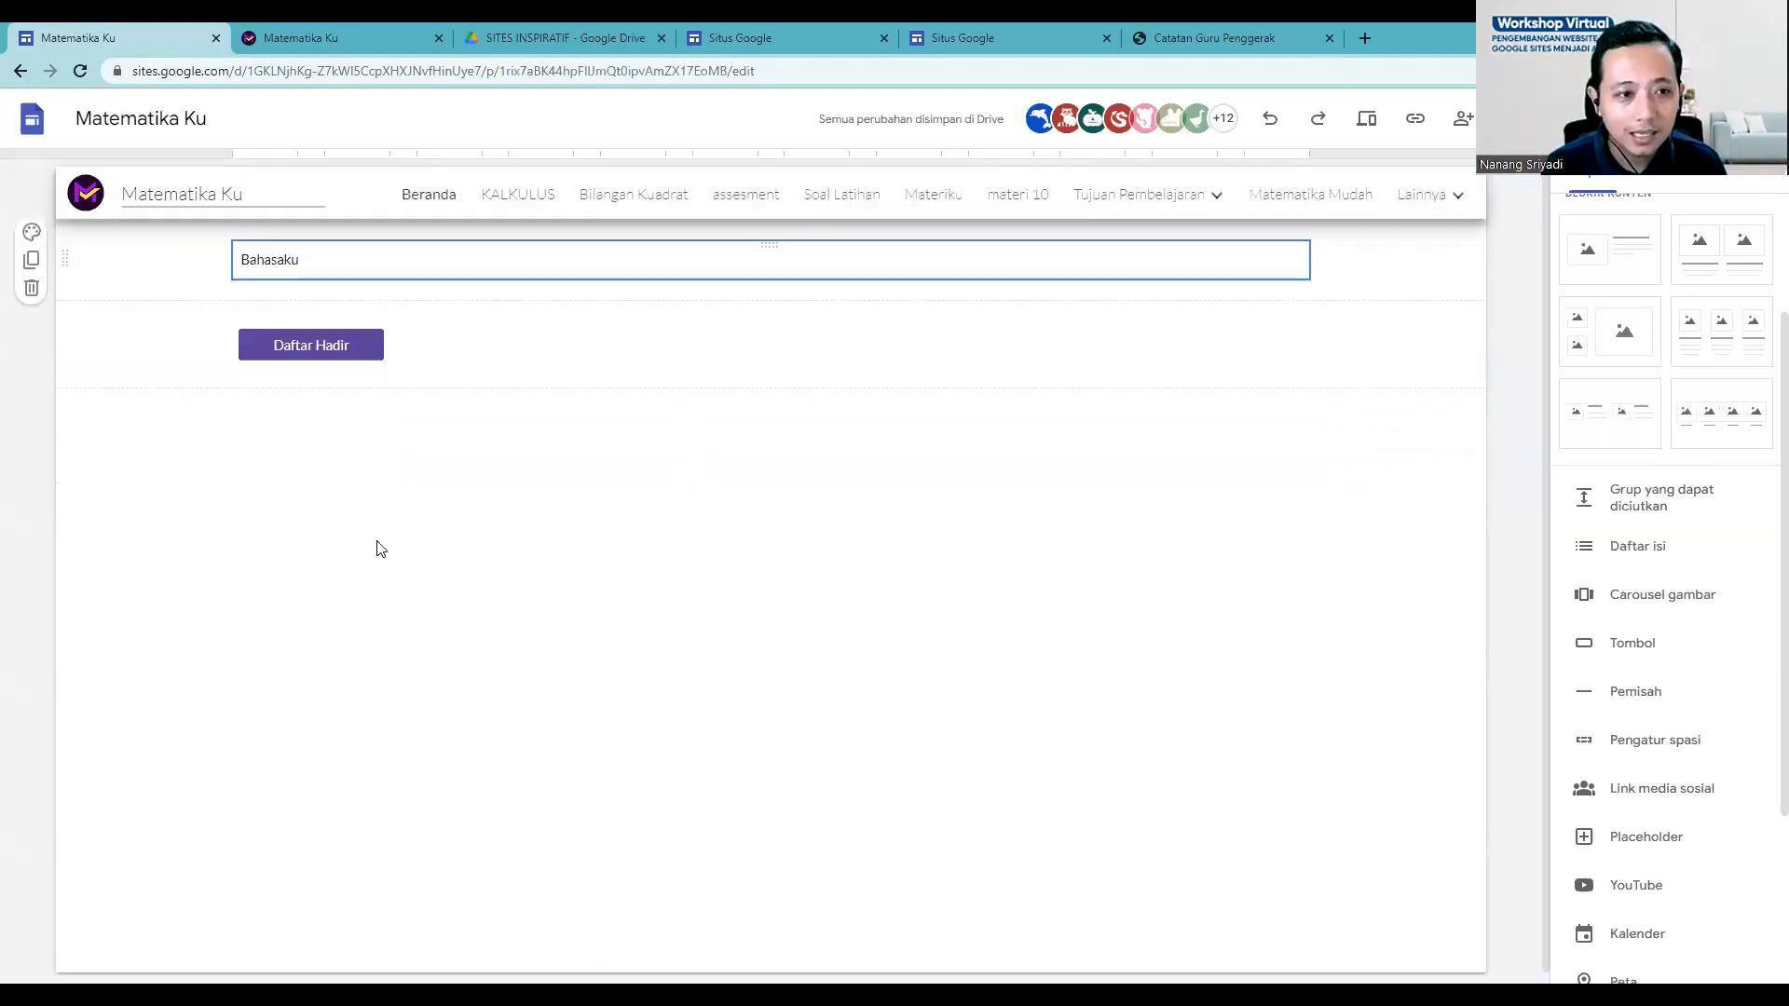
pyautogui.click(309, 342)
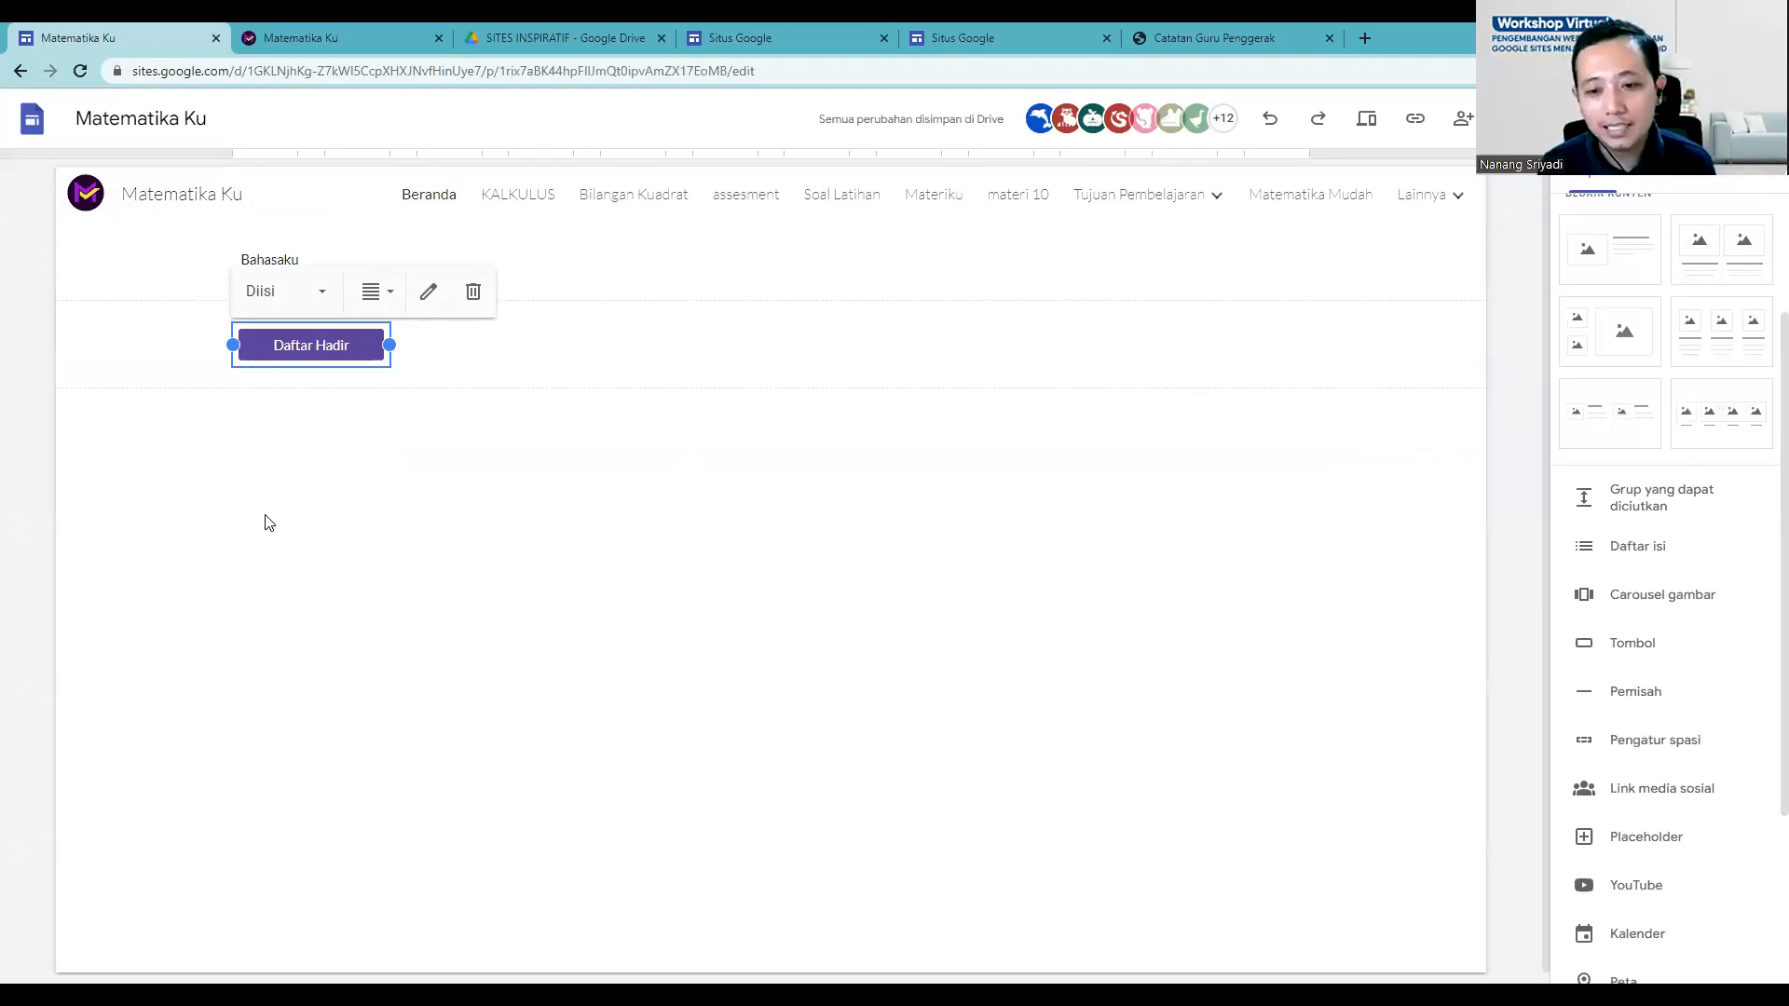